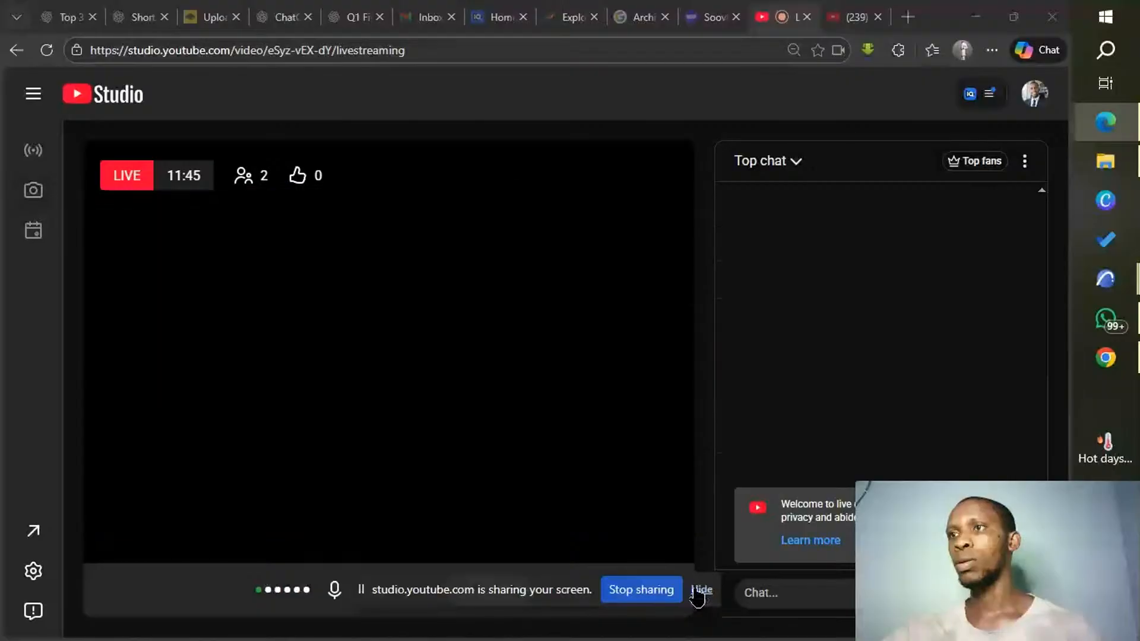
Hide the screen-sharing notice and switch to the Enscape window of the Training Day 4 project.
{"action": "left_click", "coordinate": [702, 589]}
{"action": "mouse_move", "coordinate": [1106, 279]}
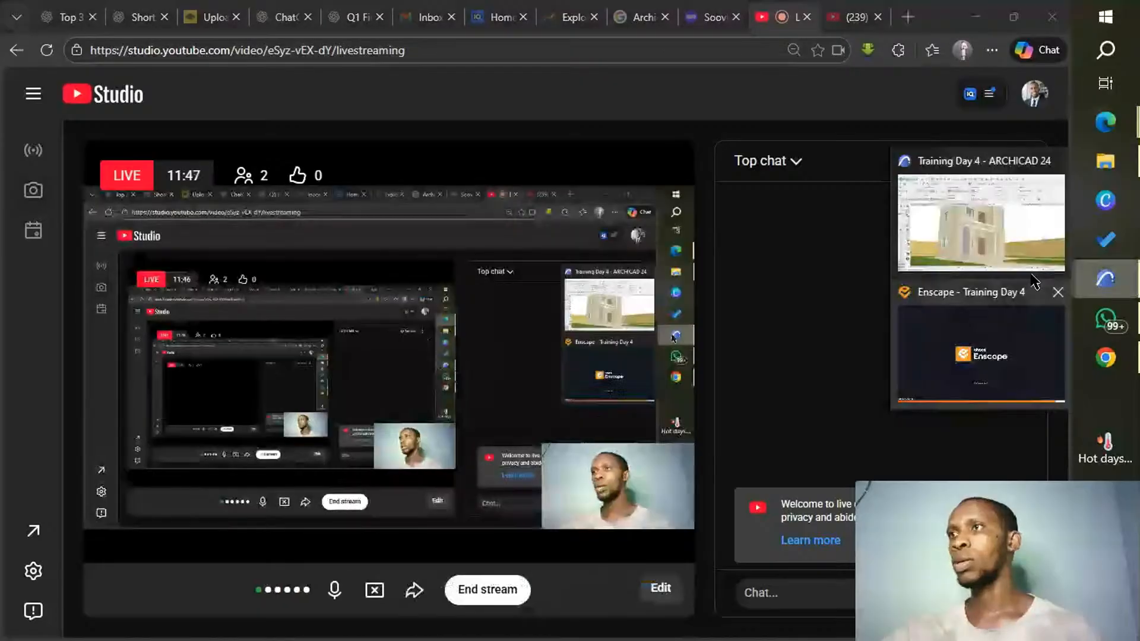
{"action": "left_click", "coordinate": [1008, 245]}
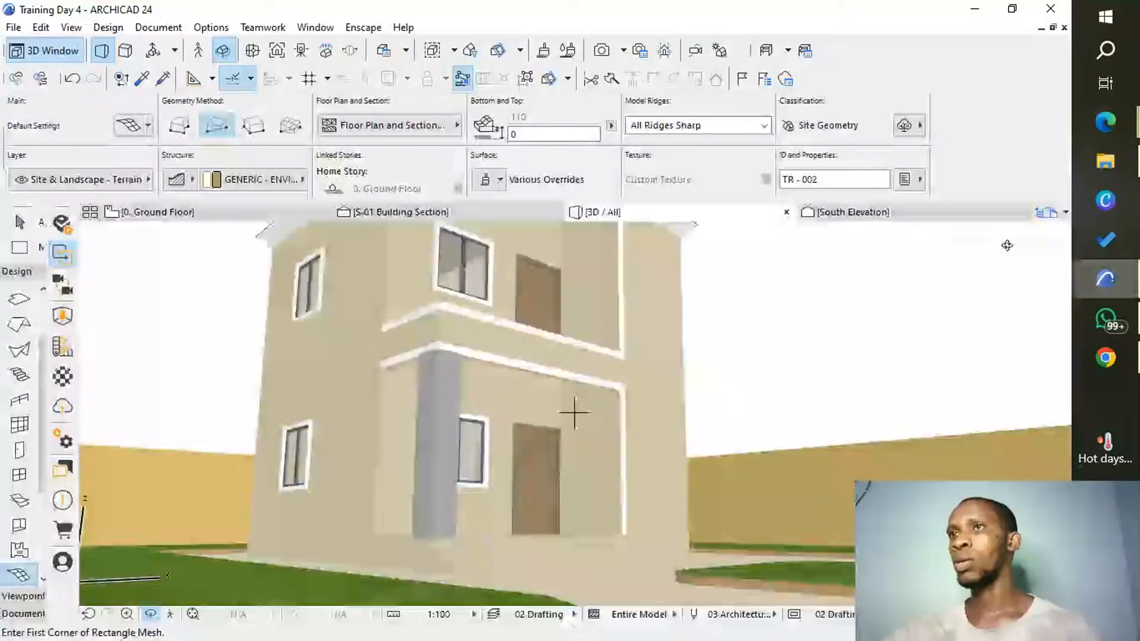
{"action": "mouse_move", "coordinate": [1106, 278]}
{"action": "left_click", "coordinate": [929, 335]}
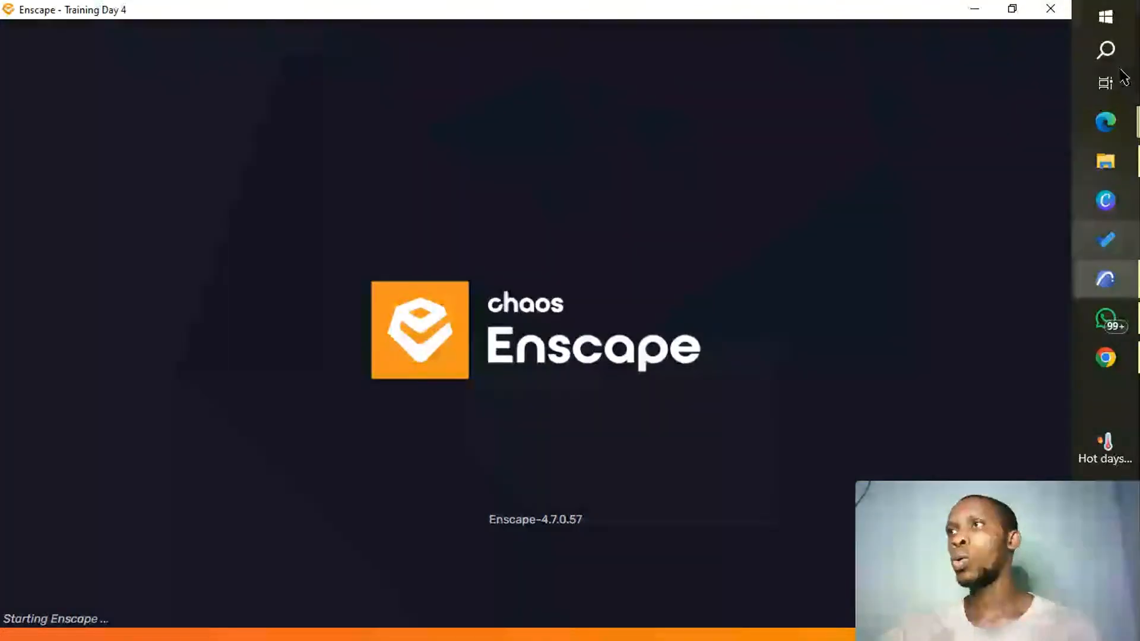
{"action": "mouse_move", "coordinate": [1106, 122]}
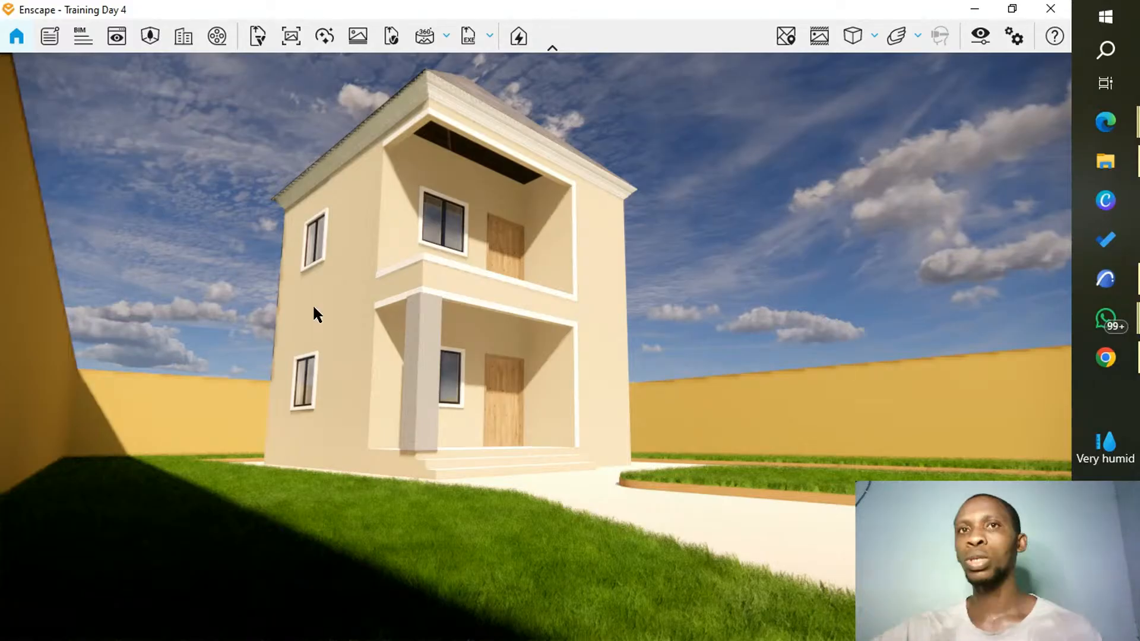
{"action": "mouse_move", "coordinate": [1106, 121]}
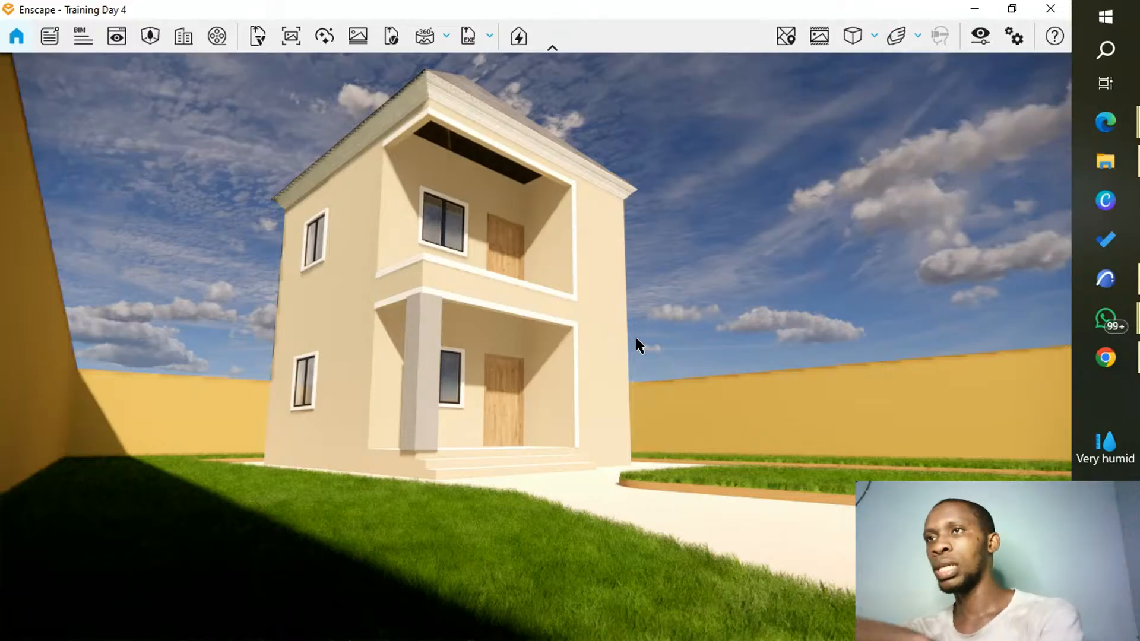
Examine the window-pinning option in the Preferences of the Enscape window settings.
{"action": "key", "text": "c"}
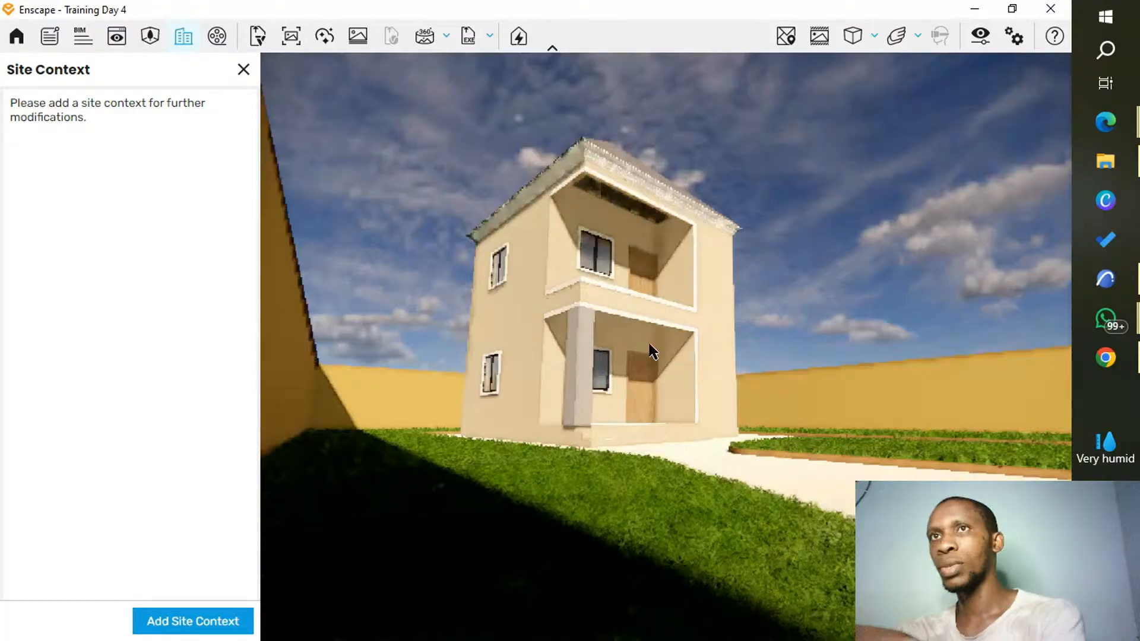
{"action": "key", "text": "c"}
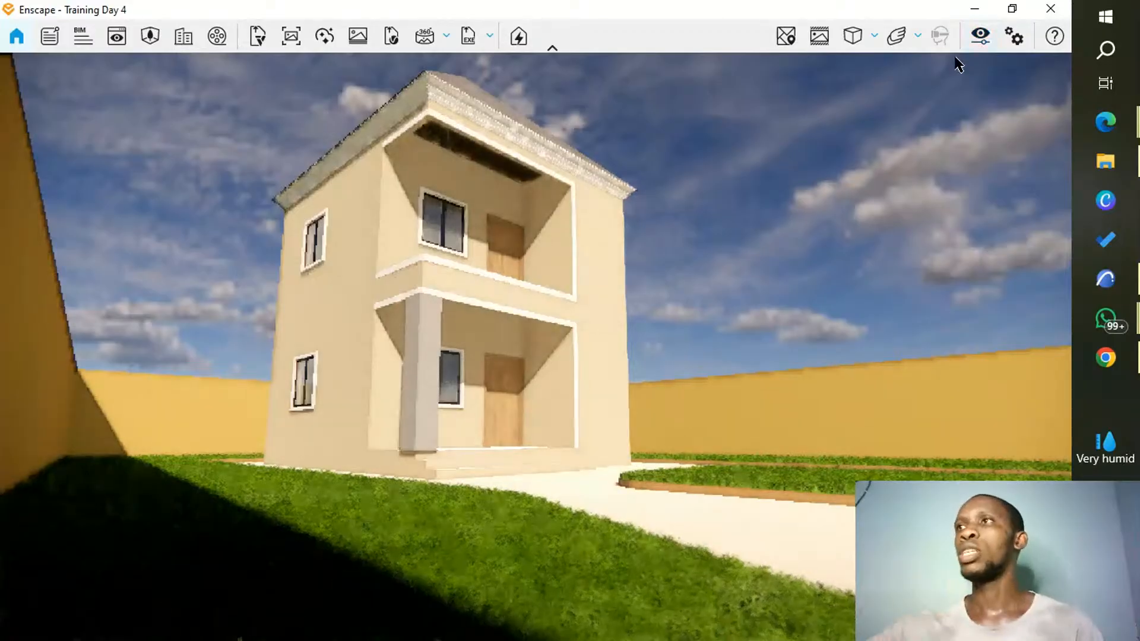
{"action": "left_click", "coordinate": [1004, 29]}
{"action": "left_click", "coordinate": [304, 135]}
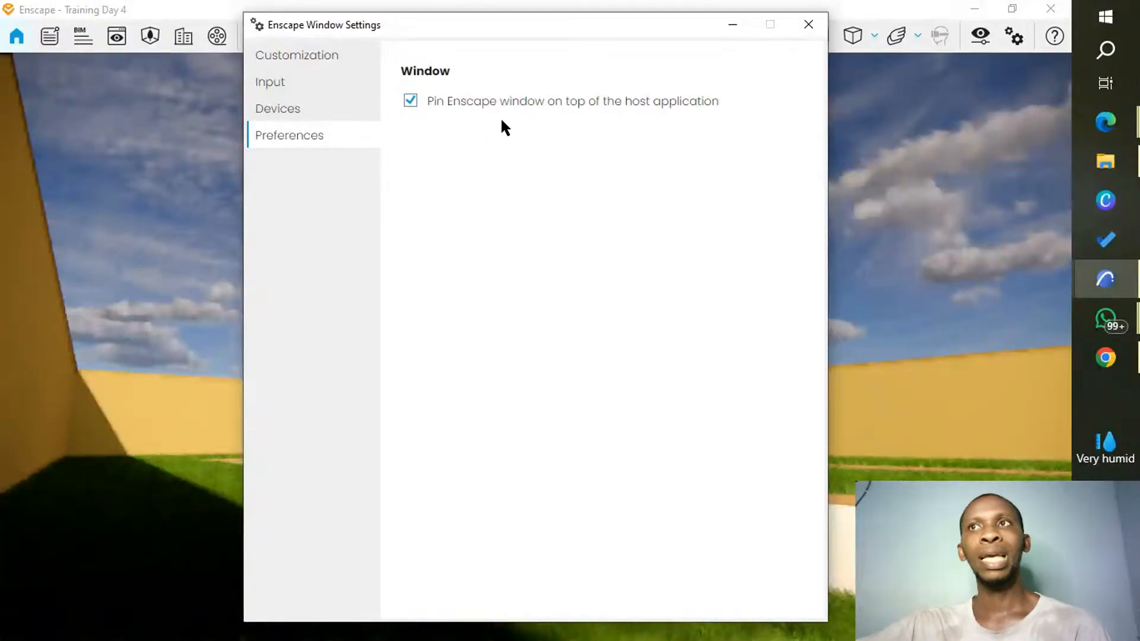
{"action": "left_click", "coordinate": [808, 24]}
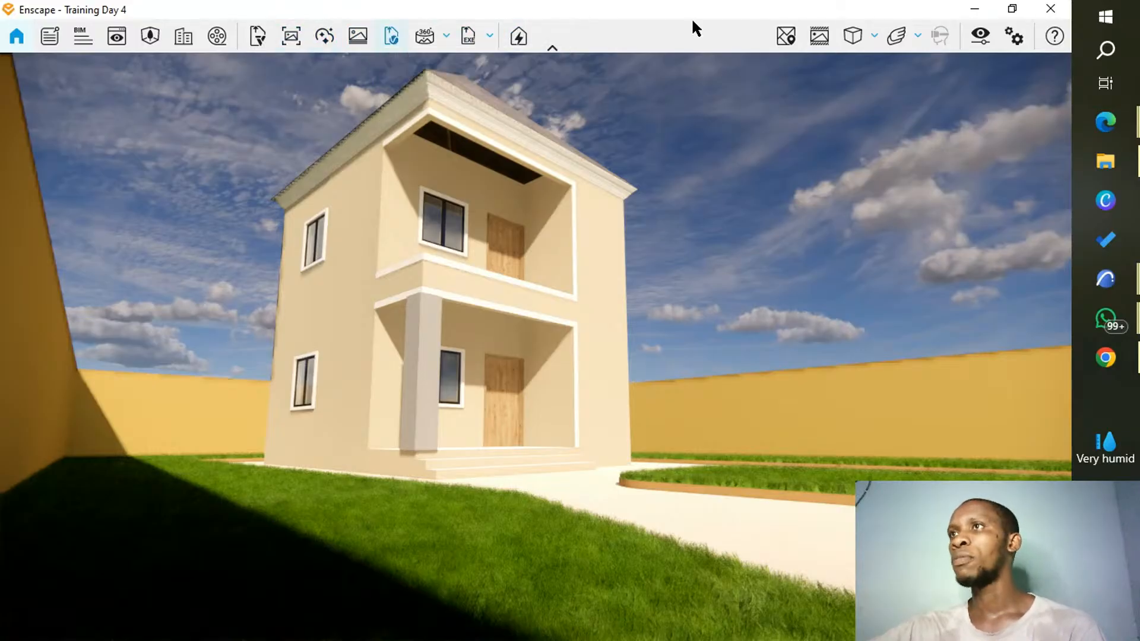
Turn on the safe frame and move the camera closer to the front corner of the house.
{"action": "left_click", "coordinate": [818, 37]}
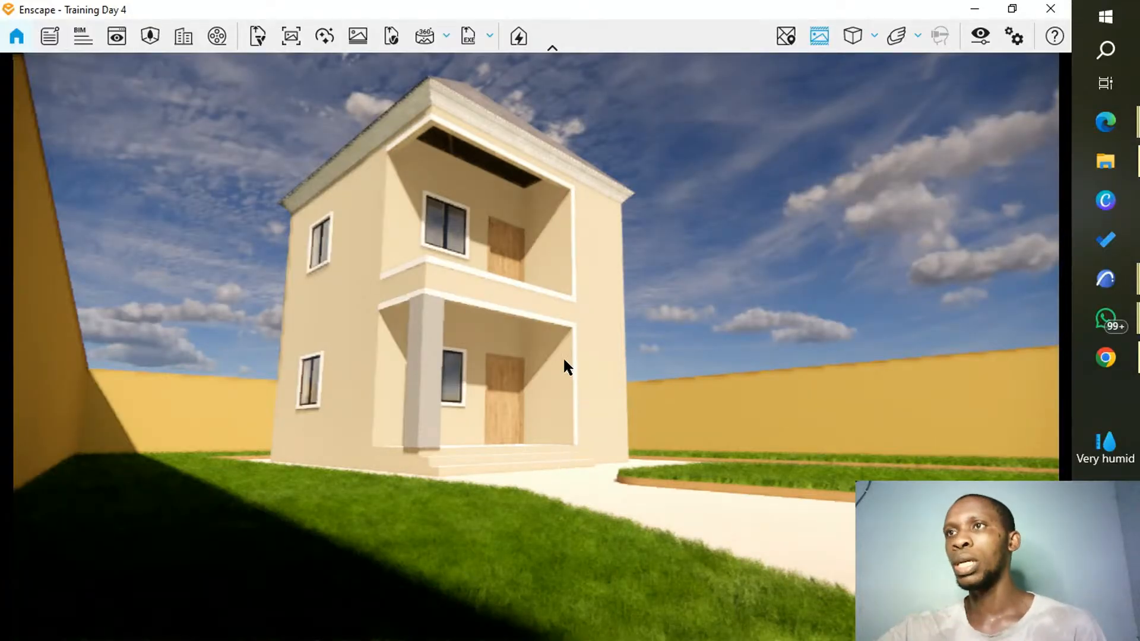
{"action": "scroll", "coordinate": [564, 360], "scroll_direction": "up", "scroll_amount": 1}
{"action": "scroll", "coordinate": [564, 360], "scroll_direction": "up", "scroll_amount": 3}
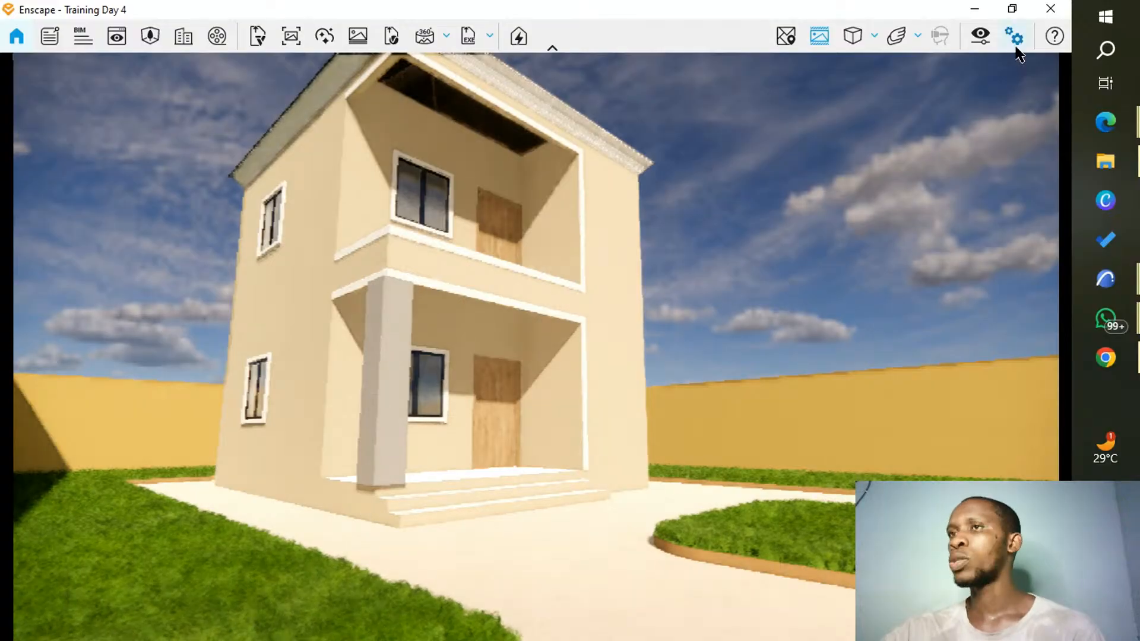
Create a view of the current camera position named "Training View", keeping the Enscape sun position saved with it.
{"action": "left_click", "coordinate": [115, 36]}
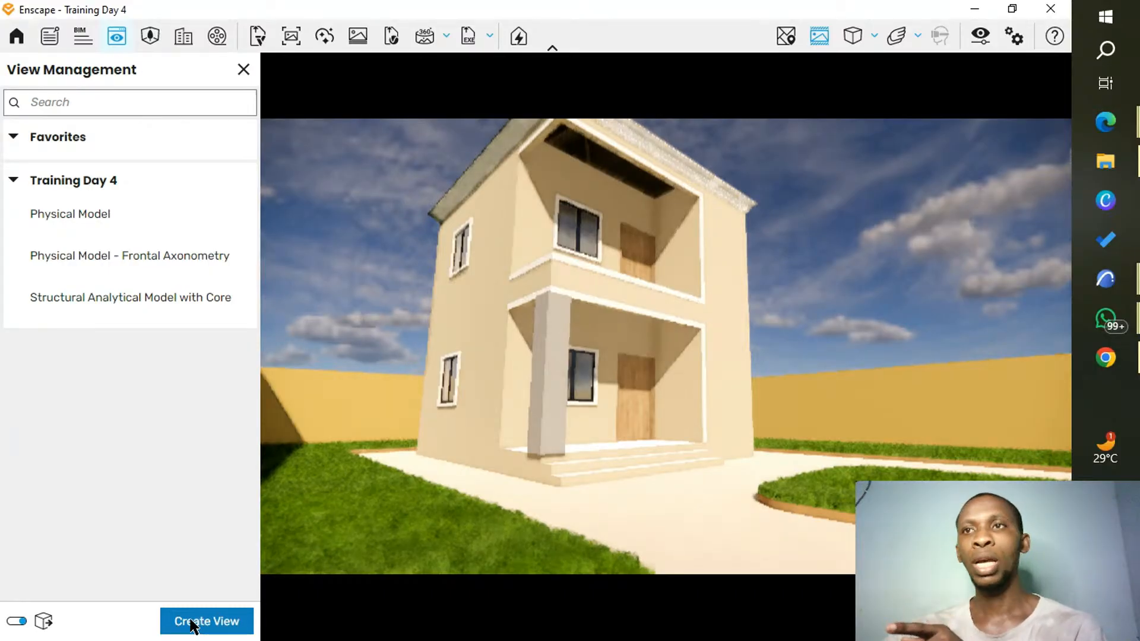
{"action": "left_click", "coordinate": [193, 624]}
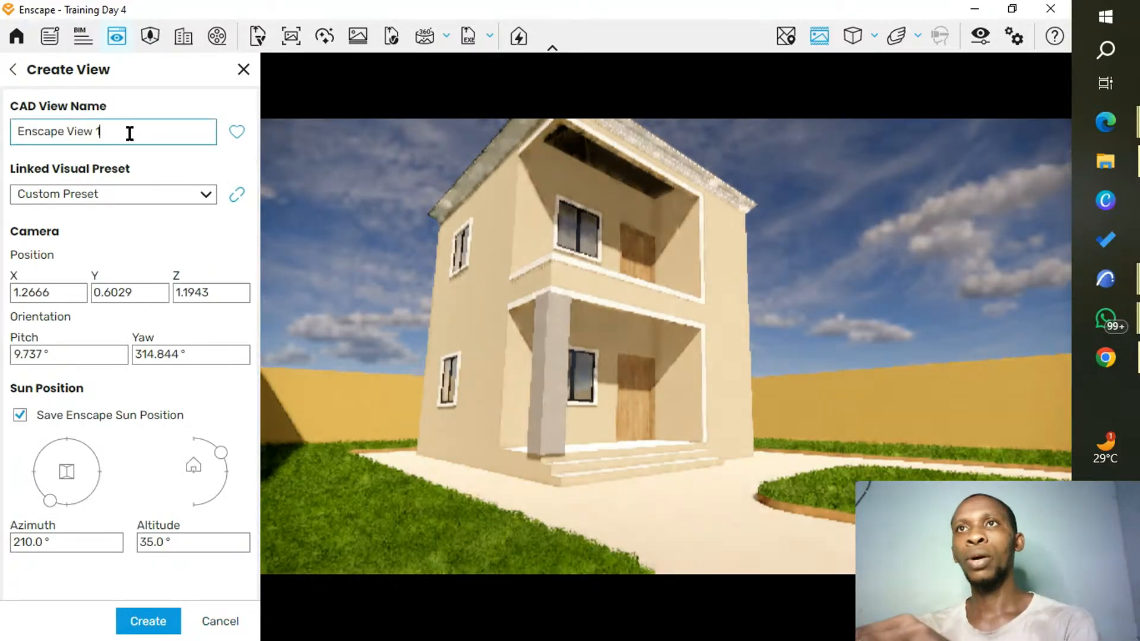
{"action": "left_click_drag", "start_coordinate": [131, 132], "coordinate": [21, 119]}
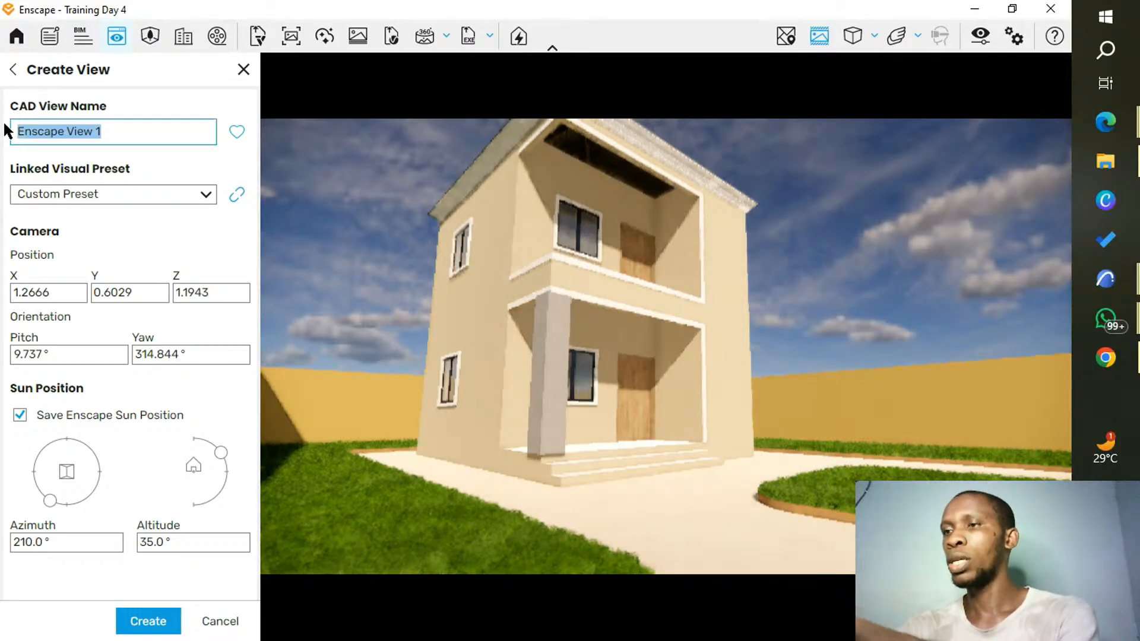
{"action": "type", "text": "Train"}
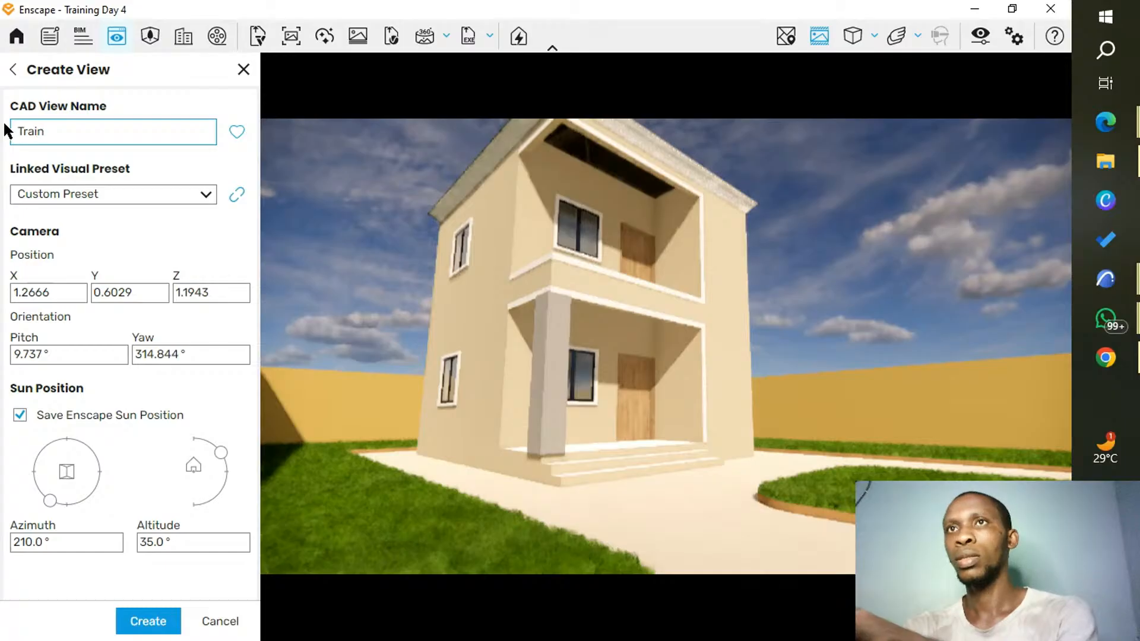
{"action": "type", "text": "ing Viue"}
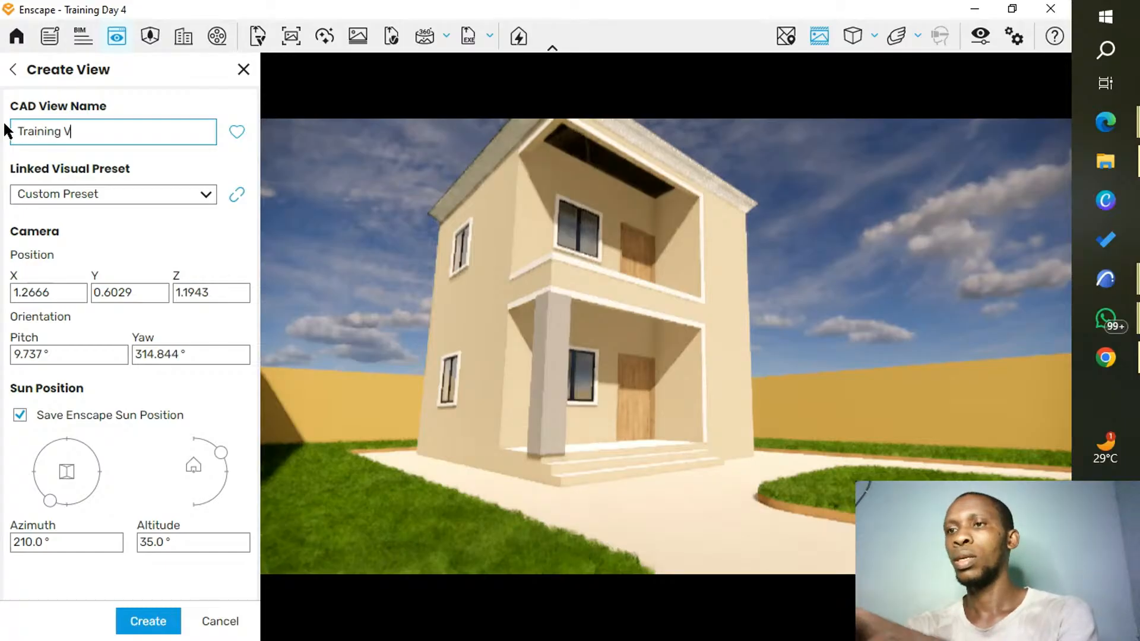
{"action": "key", "text": "BackSpace"}
{"action": "key", "text": "BackSpace"}
{"action": "type", "text": "ew"}
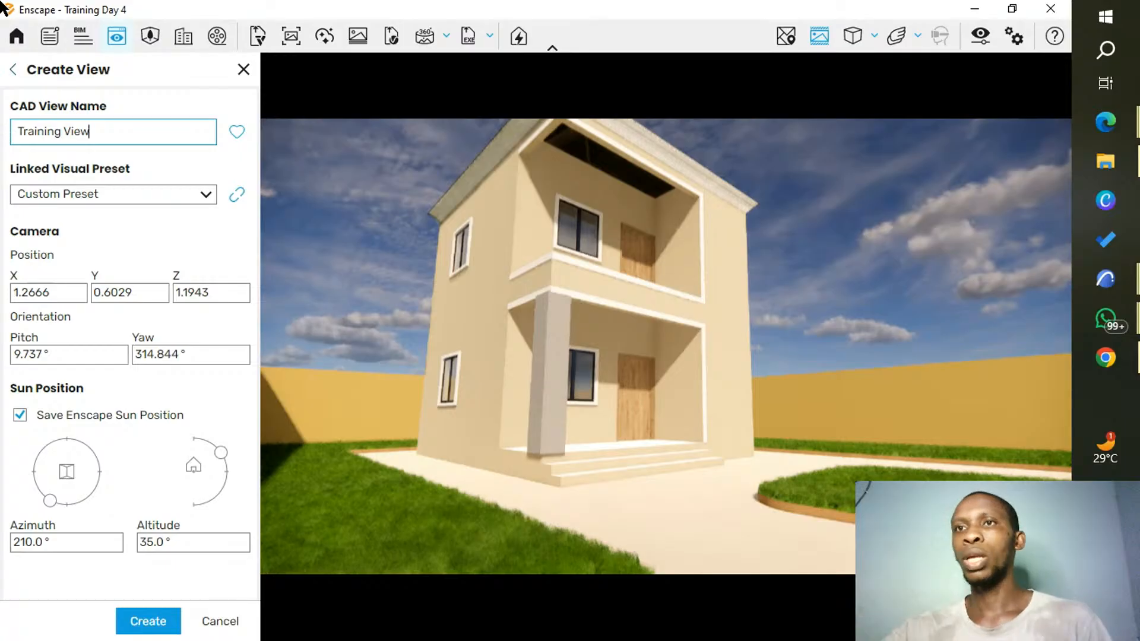
{"action": "left_click", "coordinate": [174, 624]}
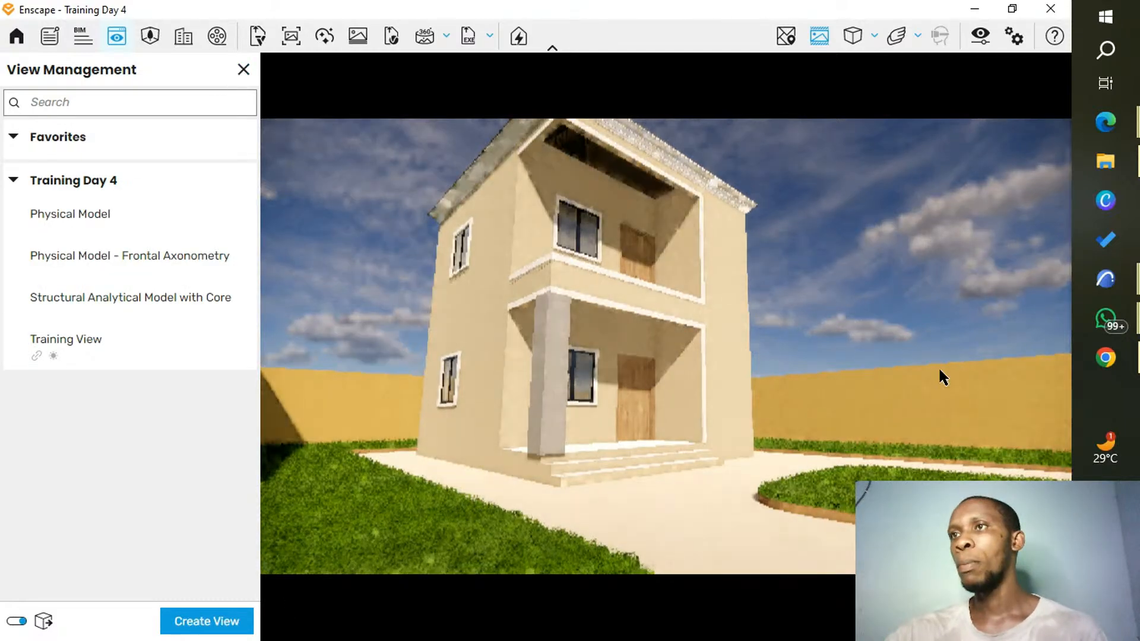
Fly the camera past the house, return to the saved Training View and close view management.
{"action": "scroll", "coordinate": [944, 365], "scroll_direction": "up", "scroll_amount": 3}
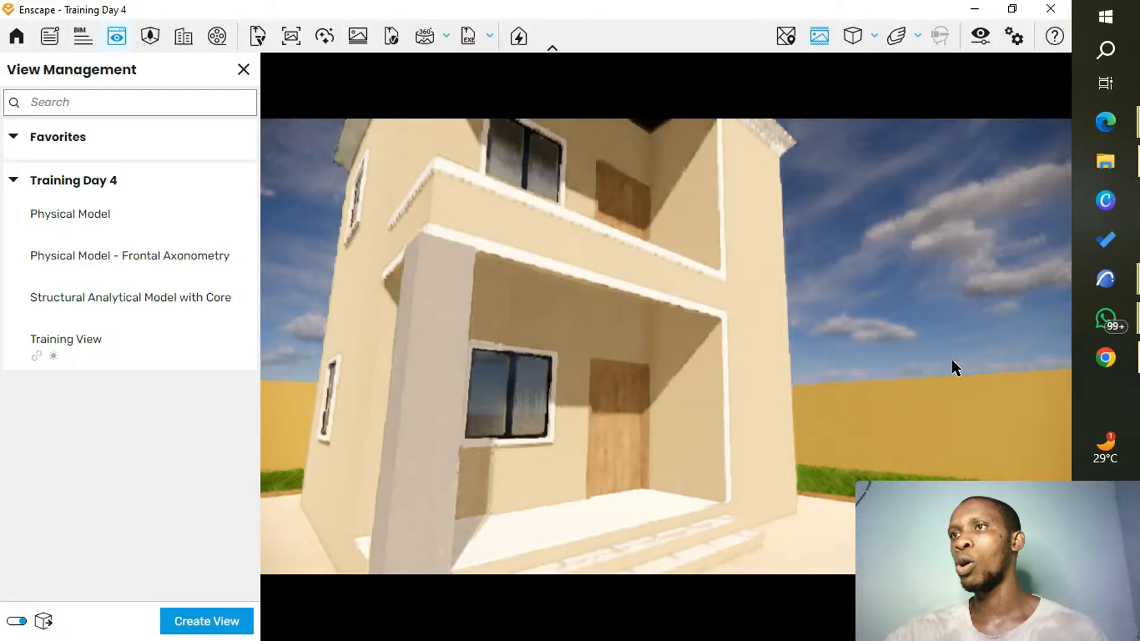
{"action": "scroll", "coordinate": [952, 363], "scroll_direction": "up", "scroll_amount": 4}
{"action": "scroll", "coordinate": [515, 226], "scroll_direction": "up", "scroll_amount": 3}
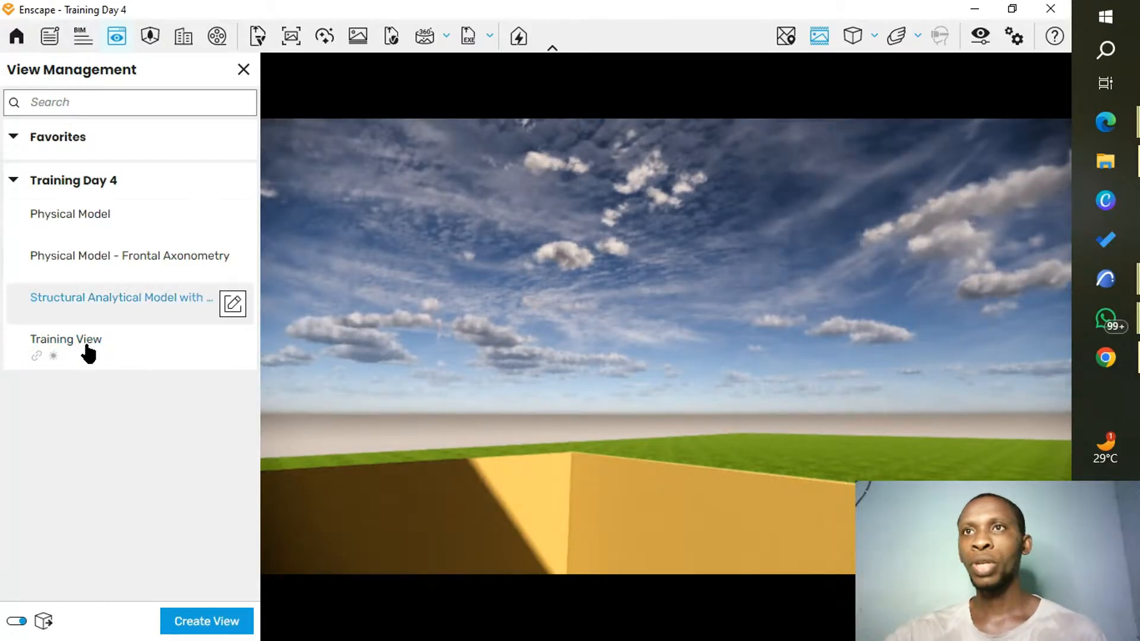
{"action": "left_click", "coordinate": [133, 350]}
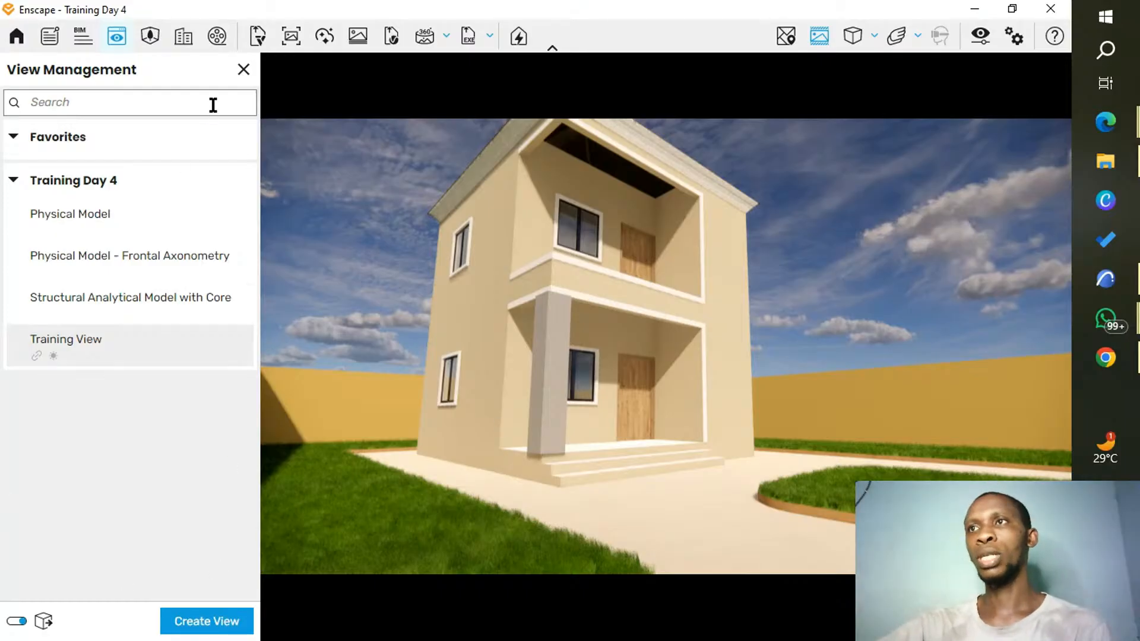
{"action": "left_click", "coordinate": [243, 69]}
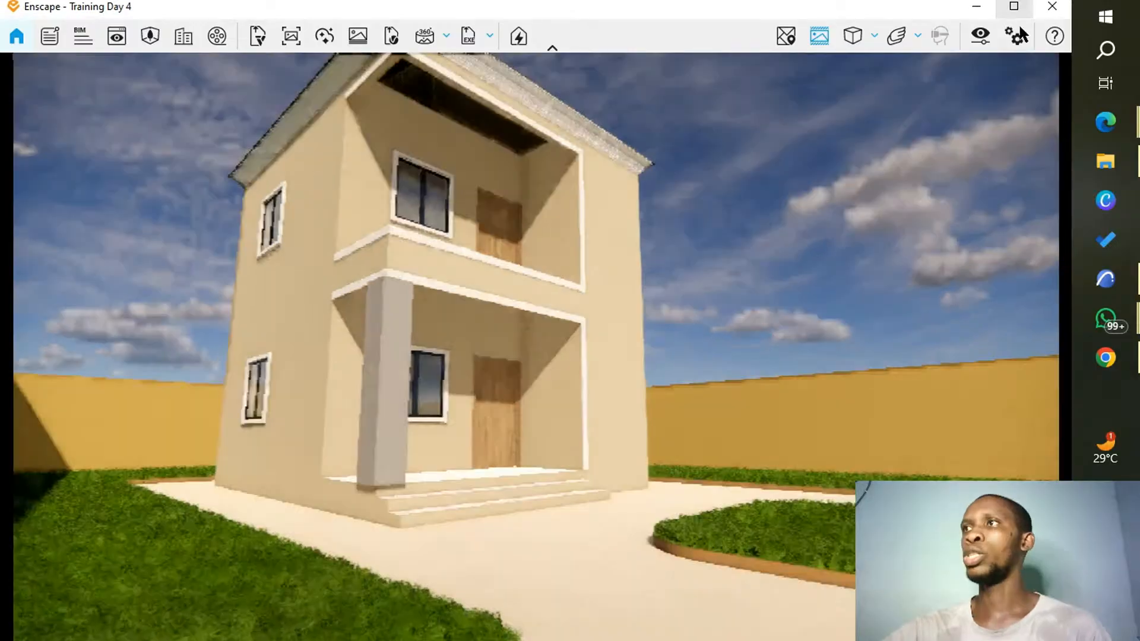
Shrink the Enscape window to about half the screen width beside the ARCHICAD model, and minimize it.
{"action": "left_click_drag", "start_coordinate": [676, 12], "coordinate": [638, 19]}
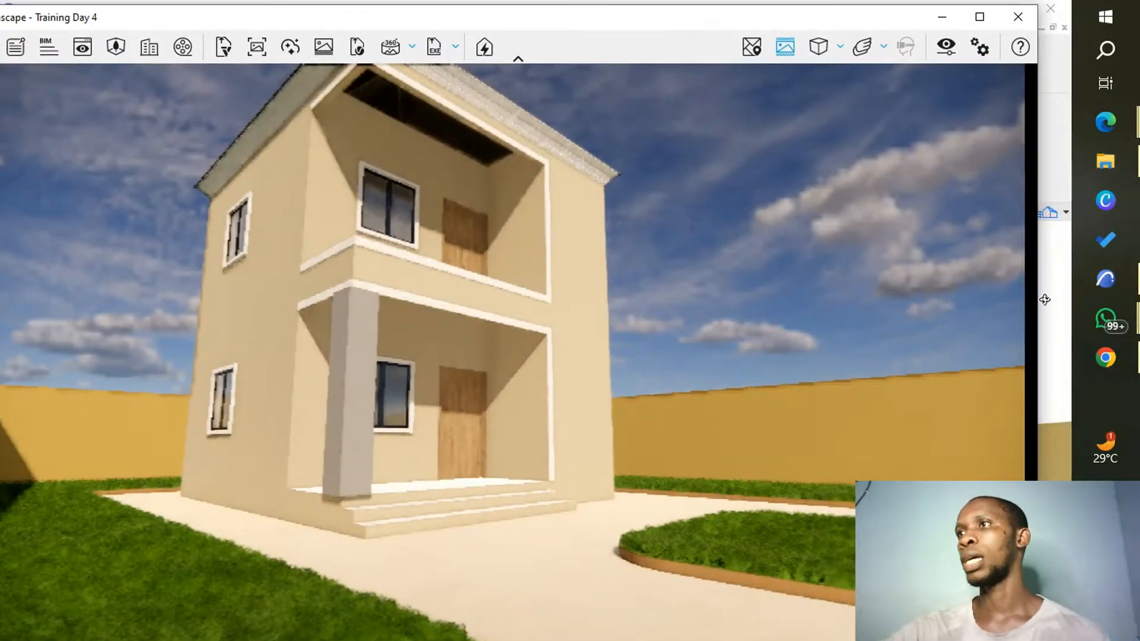
{"action": "left_click_drag", "start_coordinate": [1040, 298], "coordinate": [581, 301]}
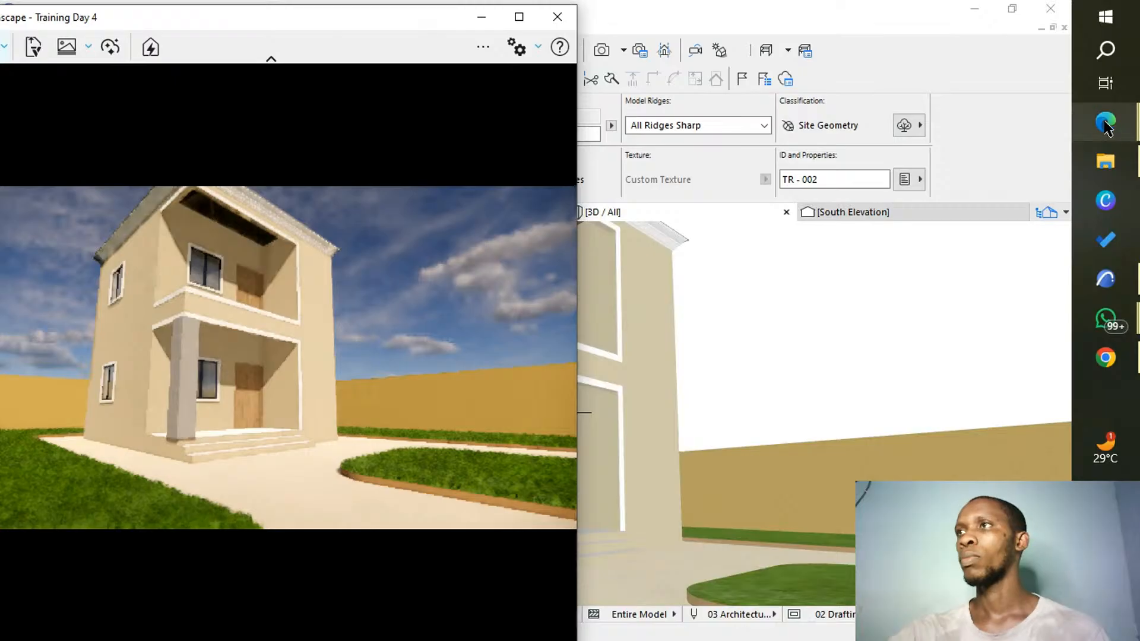
{"action": "mouse_move", "coordinate": [1106, 127]}
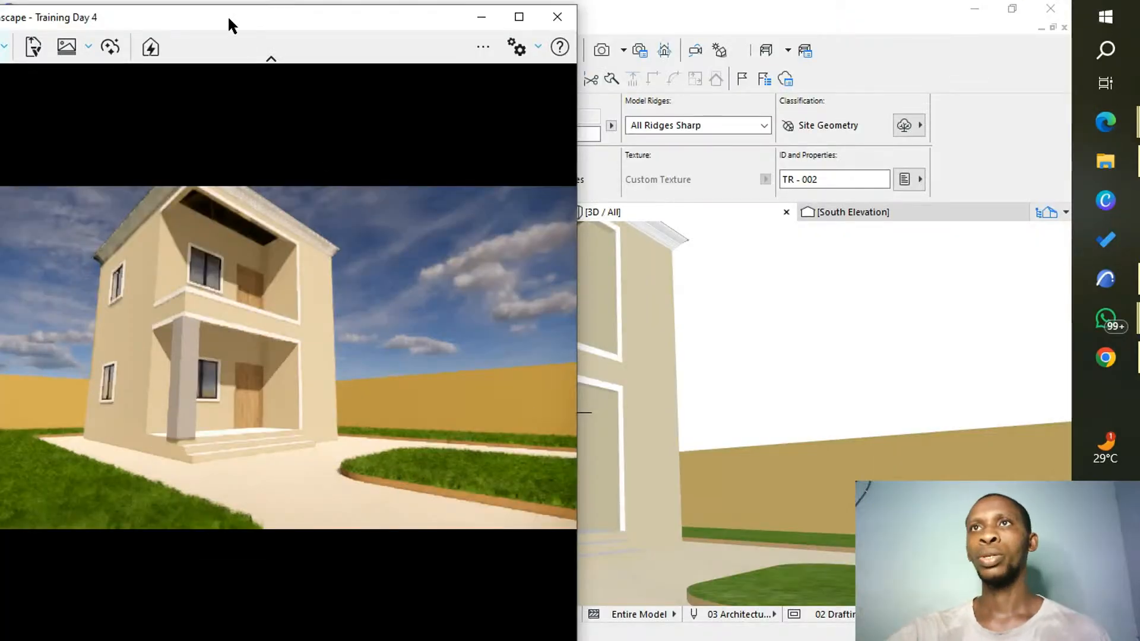
{"action": "left_click_drag", "start_coordinate": [275, 26], "coordinate": [408, 50]}
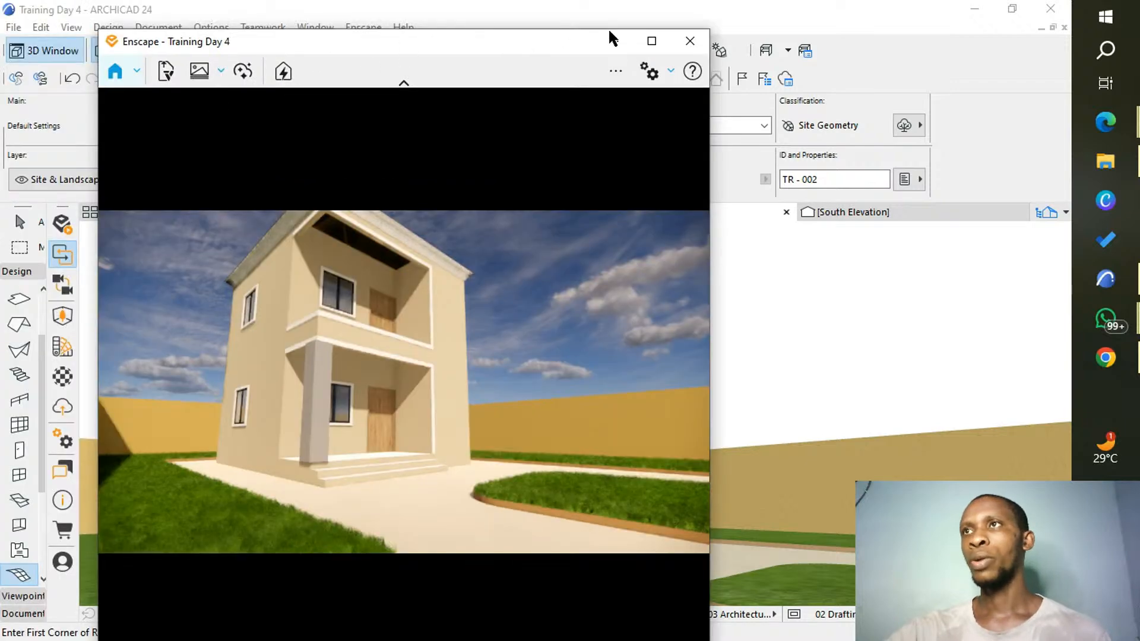
{"action": "left_click_drag", "start_coordinate": [427, 51], "coordinate": [320, 33]}
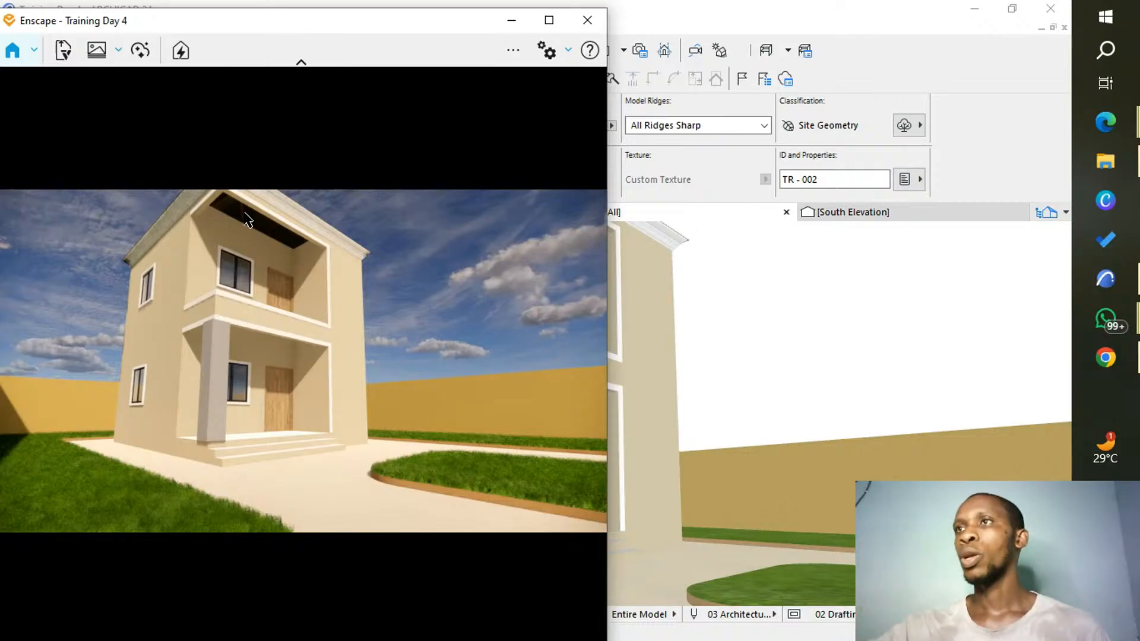
{"action": "left_click", "coordinate": [511, 23]}
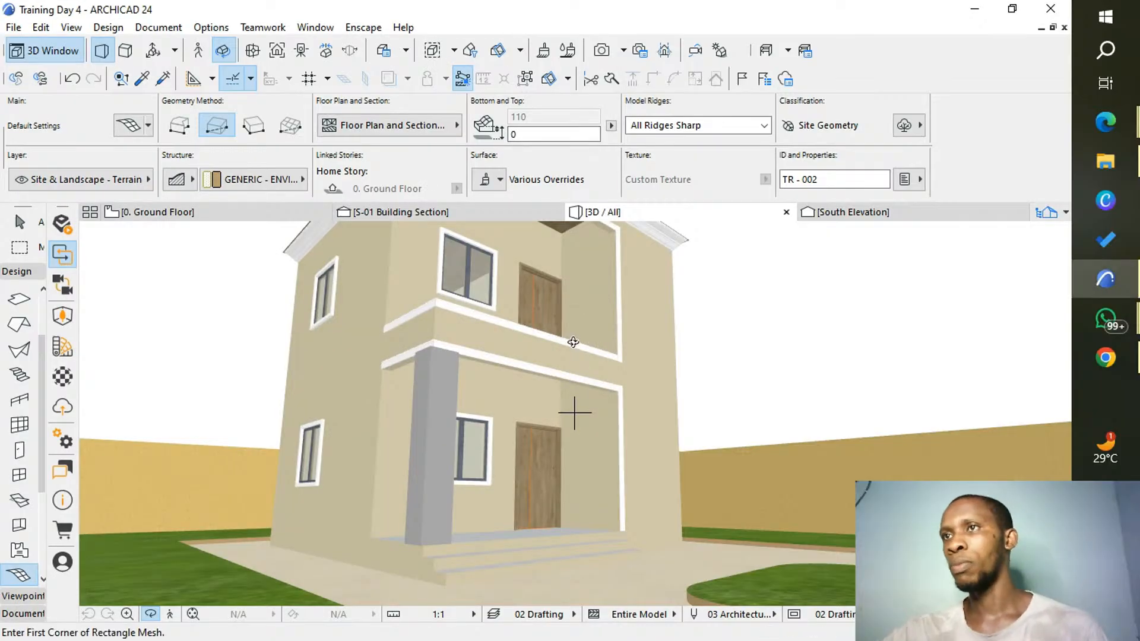
In the S-01 Building Section, drag a copy of the slab between the two floors straight up from its outer edge.
{"action": "middle_click_drag", "start_coordinate": [475, 328], "coordinate": [486, 436]}
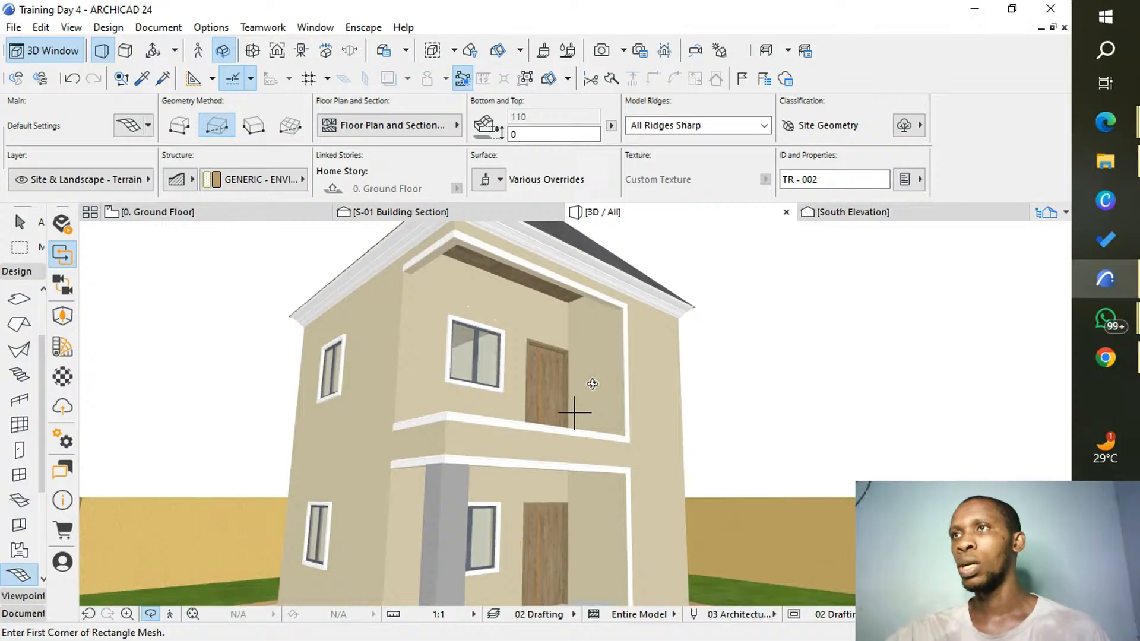
{"action": "left_click", "coordinate": [502, 215]}
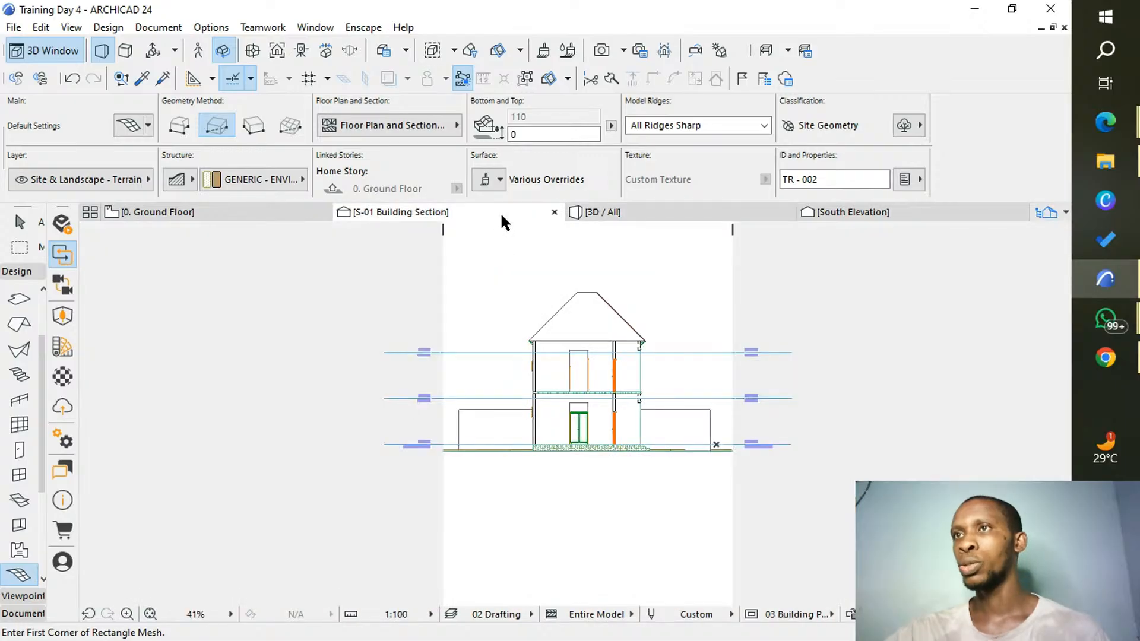
{"action": "scroll", "coordinate": [632, 379], "scroll_direction": "up", "scroll_amount": 3}
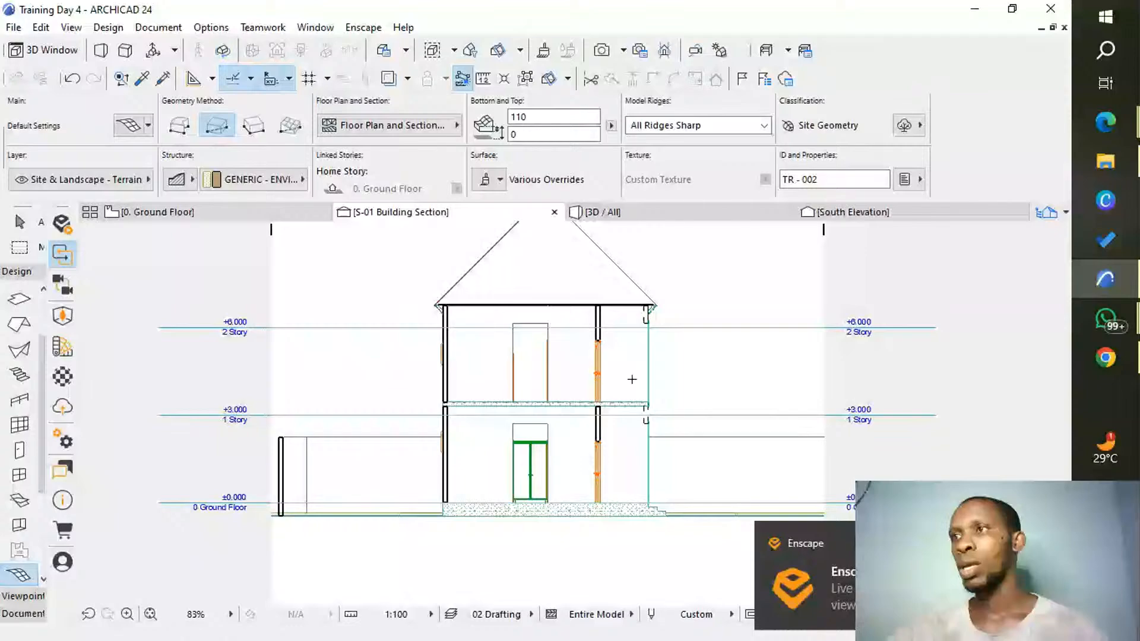
{"action": "scroll", "coordinate": [632, 386], "scroll_direction": "up", "scroll_amount": 3}
{"action": "left_click", "coordinate": [632, 413]}
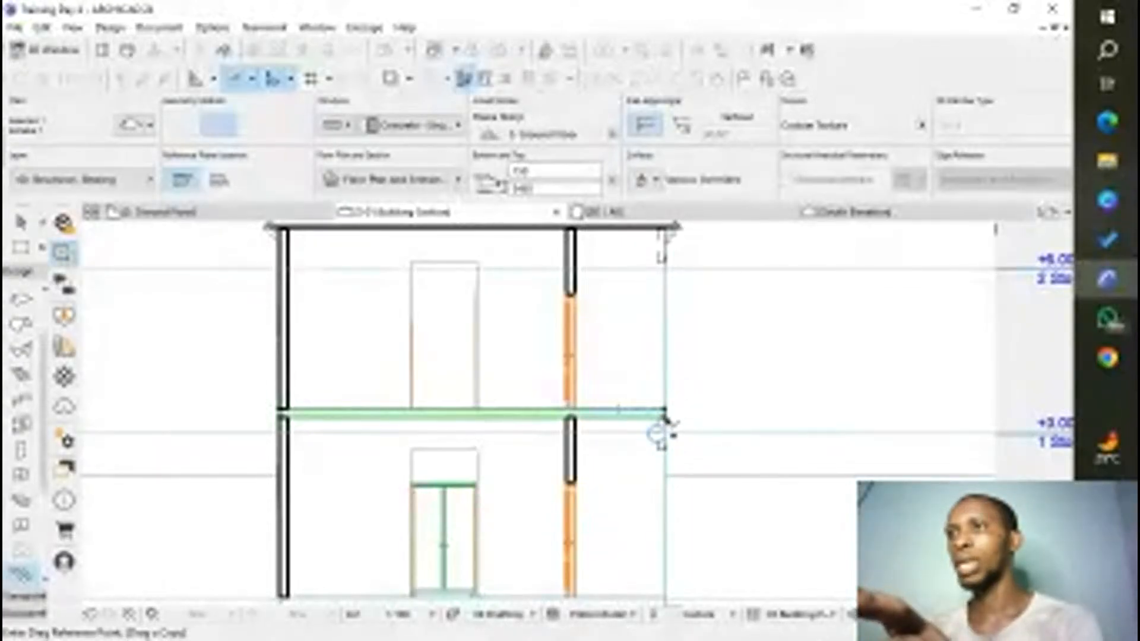
{"action": "left_click", "coordinate": [665, 411]}
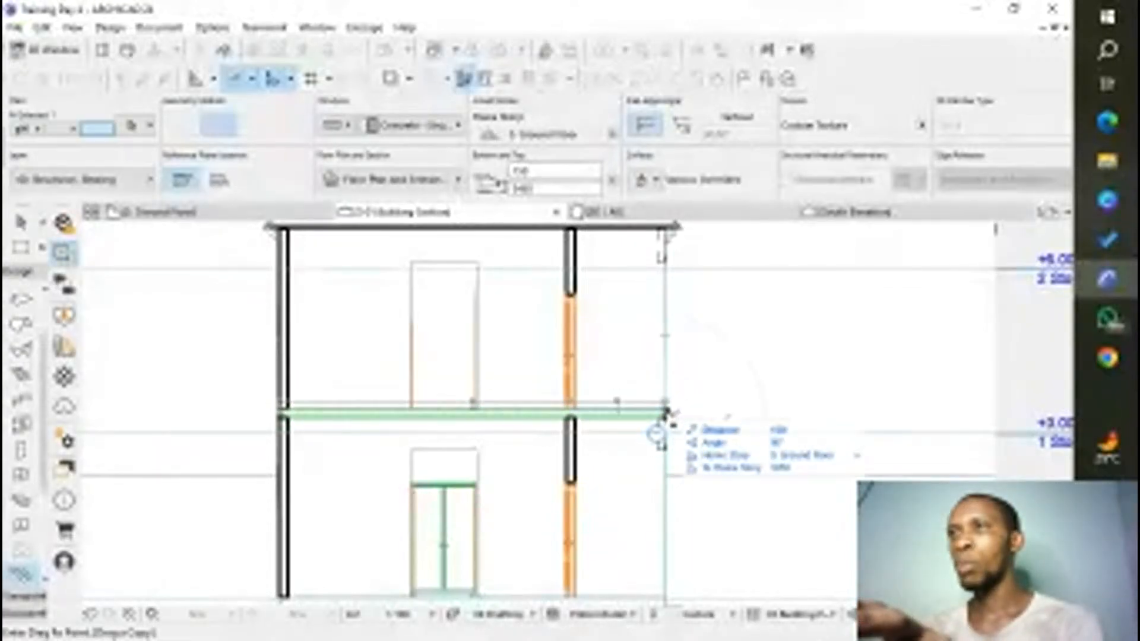
{"action": "left_click", "coordinate": [666, 412]}
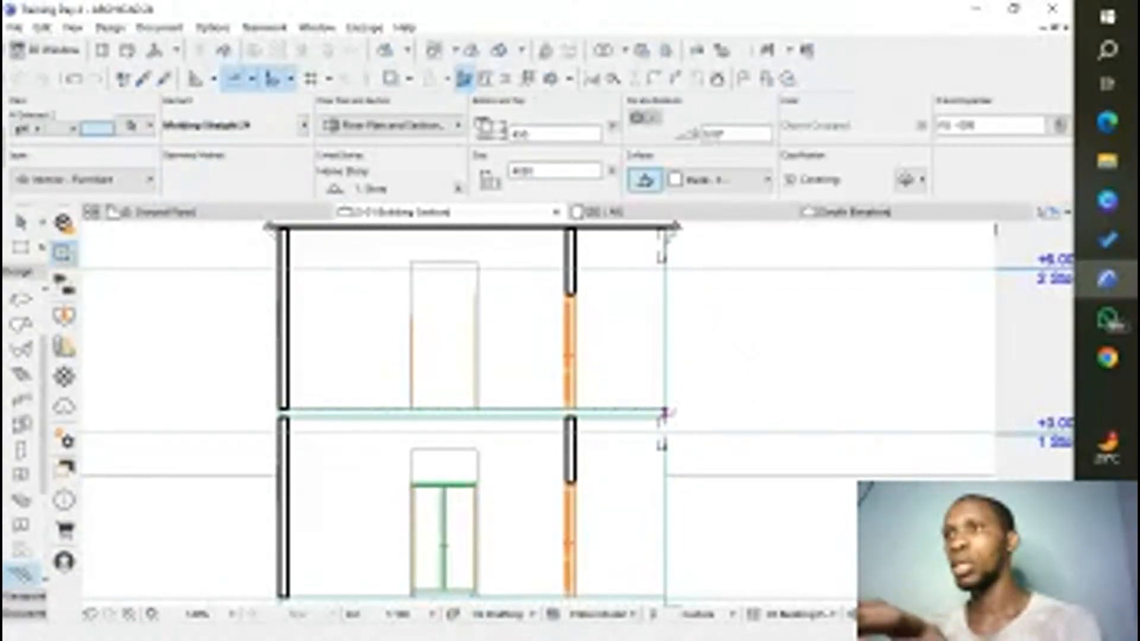
{"action": "scroll", "coordinate": [674, 413], "scroll_direction": "up", "scroll_amount": 5}
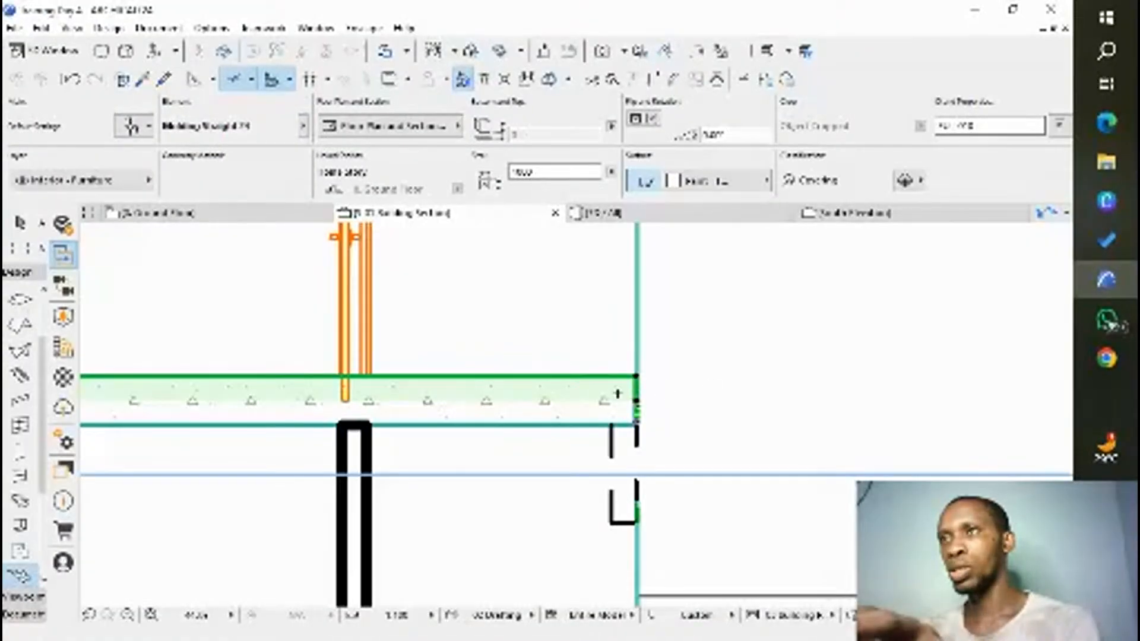
Select the upper of the two stacked slabs in the section and set its thickness to 10.
{"action": "key", "text": "Escape"}
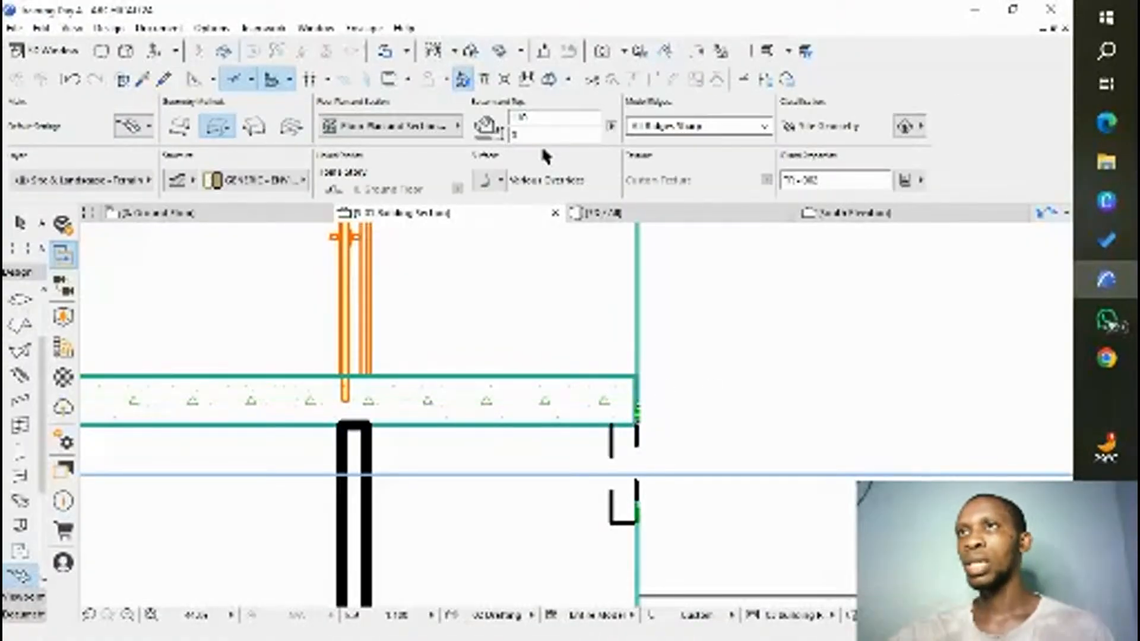
{"action": "left_click", "coordinate": [522, 117]}
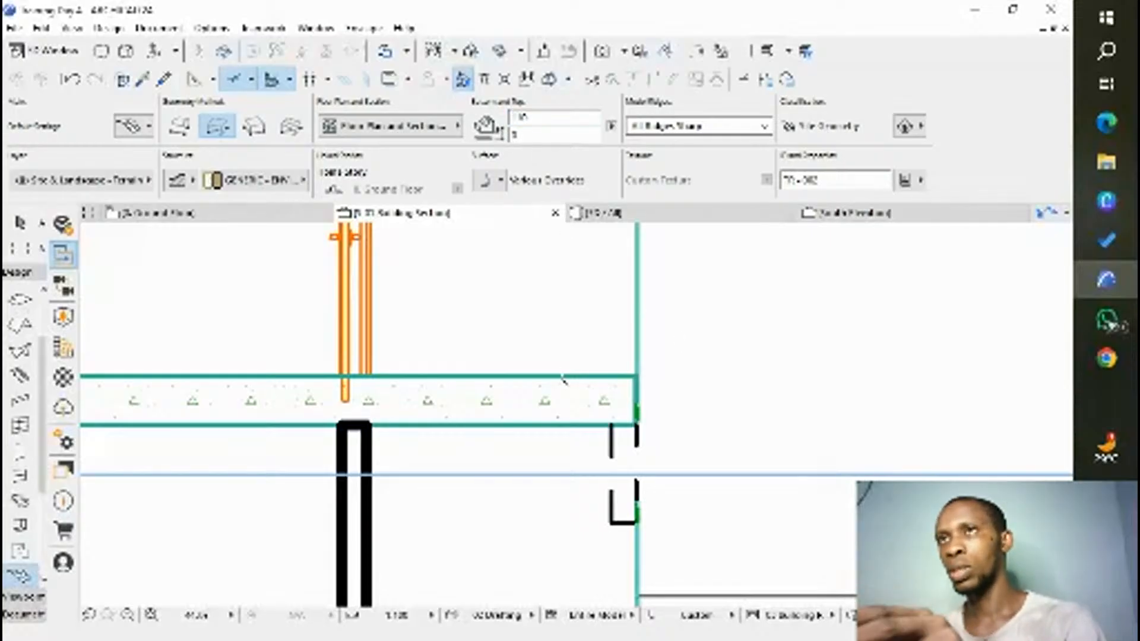
{"action": "left_click", "coordinate": [566, 385]}
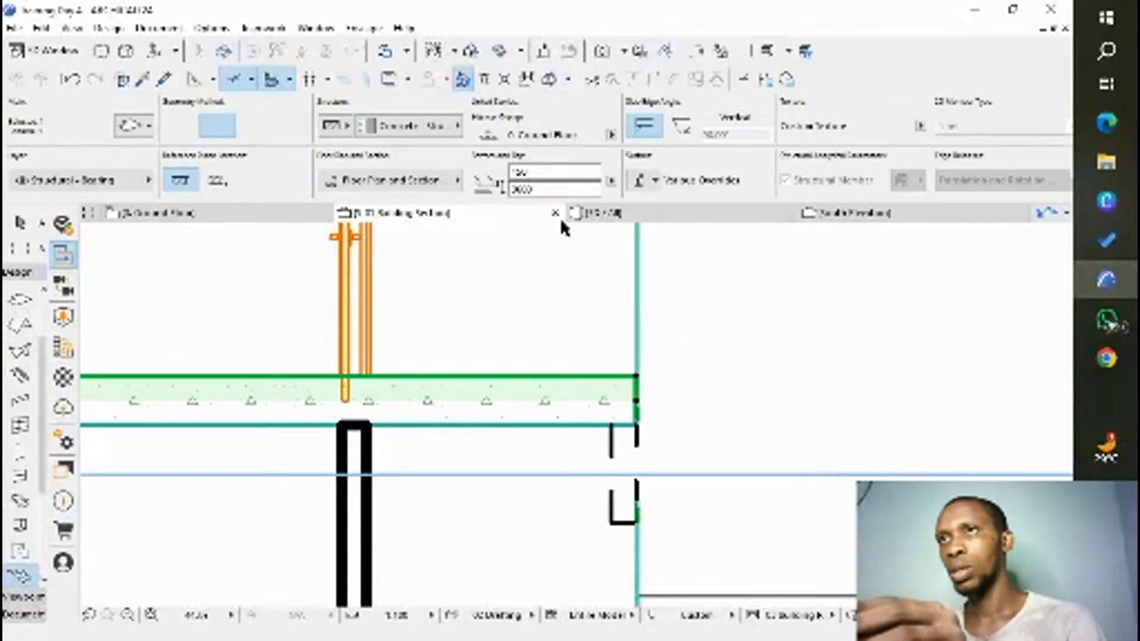
{"action": "left_click_drag", "start_coordinate": [552, 171], "coordinate": [512, 195]}
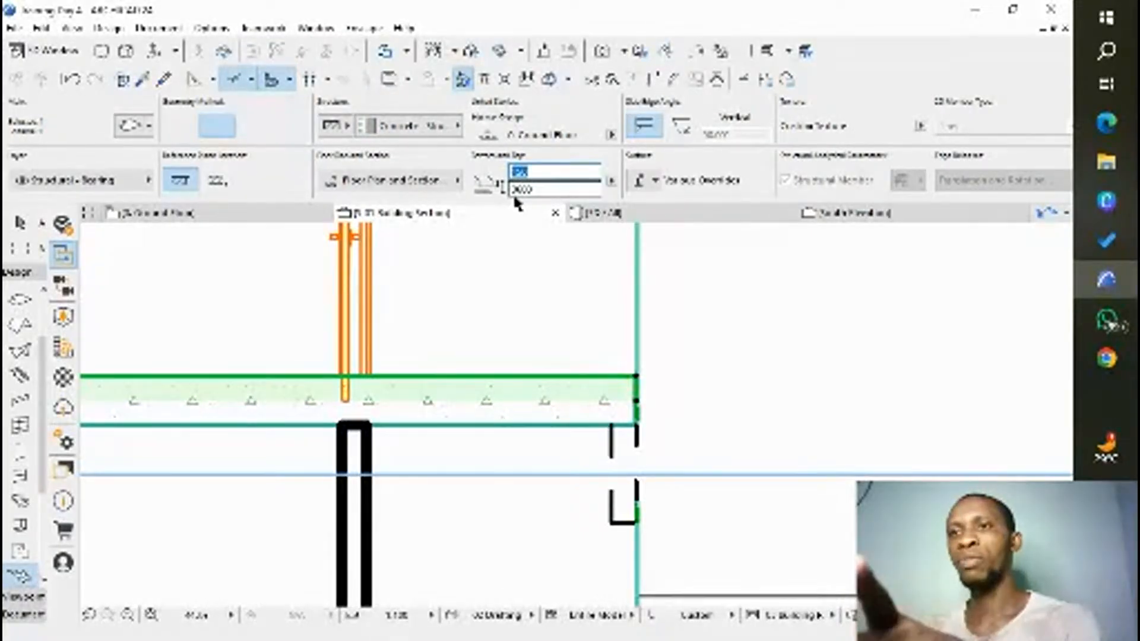
{"action": "type", "text": "10"}
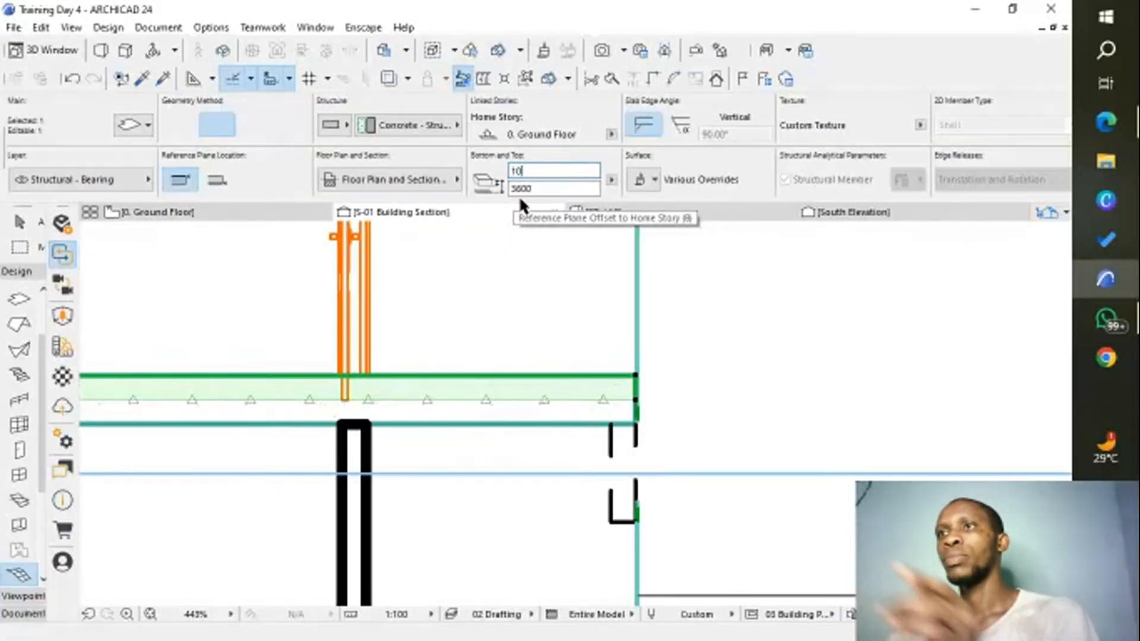
{"action": "key", "text": "Return"}
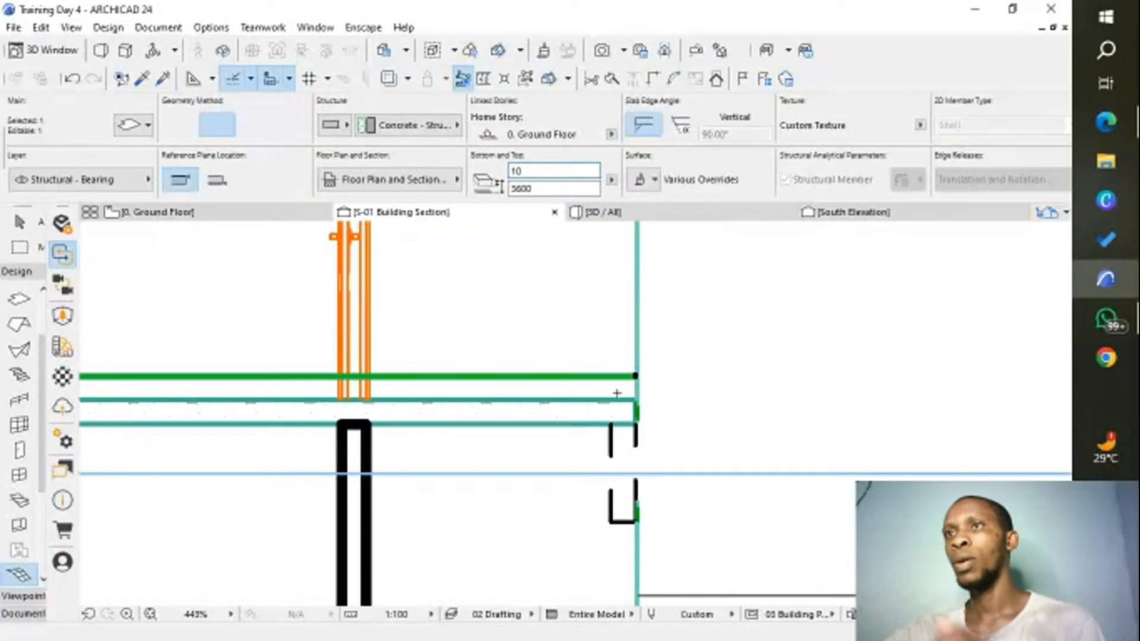
Drag the thin slab straight up to just below the roof, at an elevation of 6300 from the home story.
{"action": "left_click", "coordinate": [638, 380]}
{"action": "scroll", "coordinate": [638, 383], "scroll_direction": "down", "scroll_amount": 3}
{"action": "scroll", "coordinate": [609, 474], "scroll_direction": "down", "scroll_amount": 4}
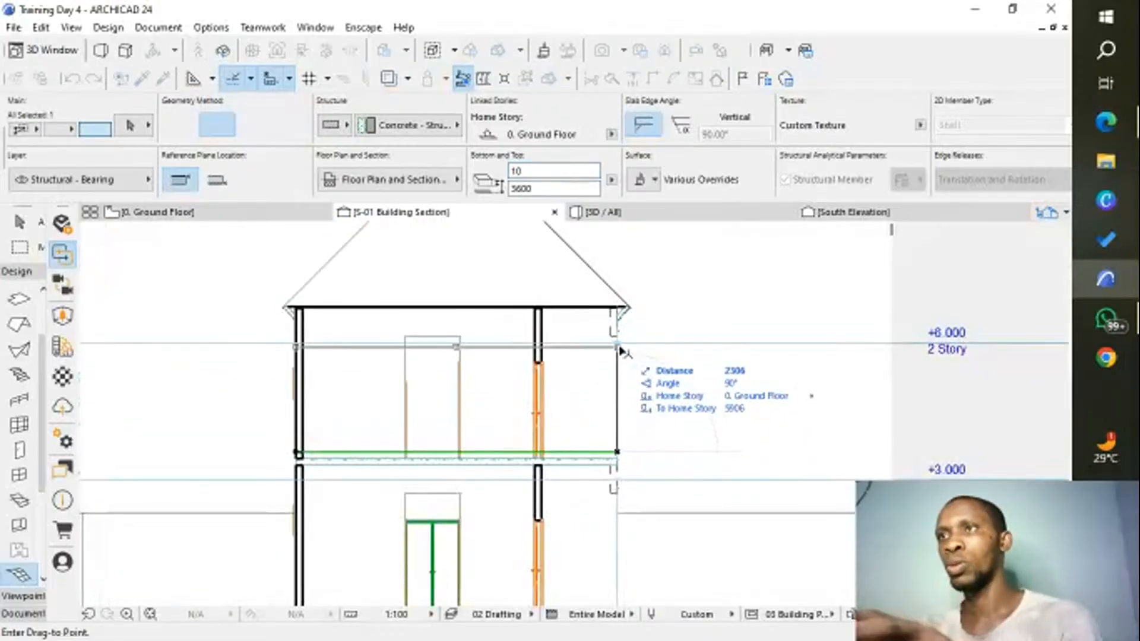
{"action": "scroll", "coordinate": [619, 347], "scroll_direction": "up", "scroll_amount": 5}
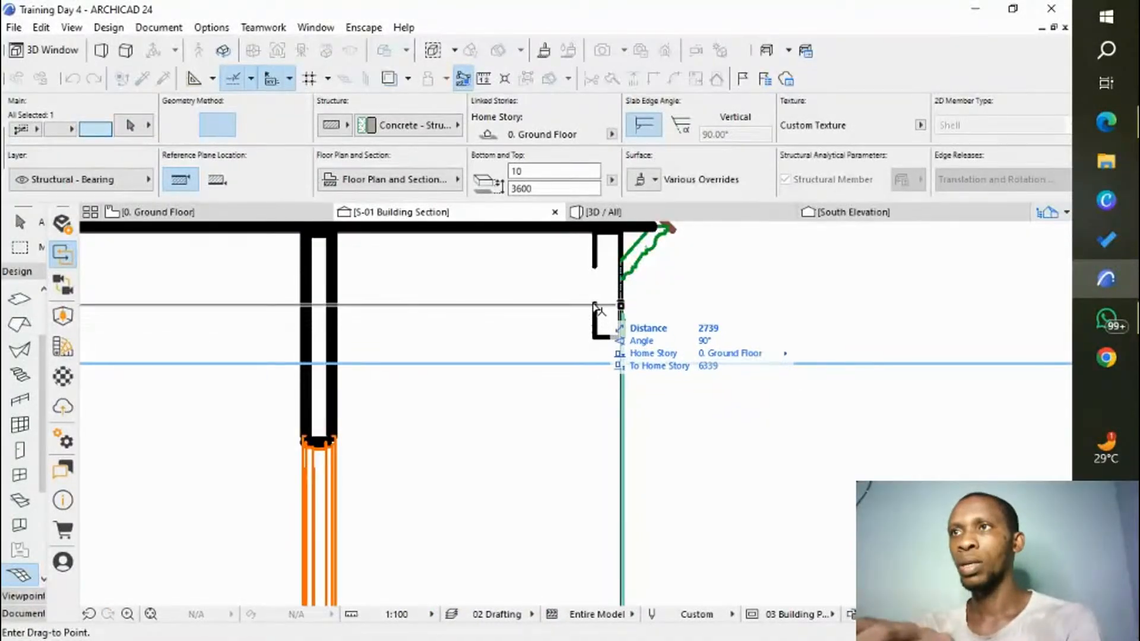
{"action": "key", "text": "Tab"}
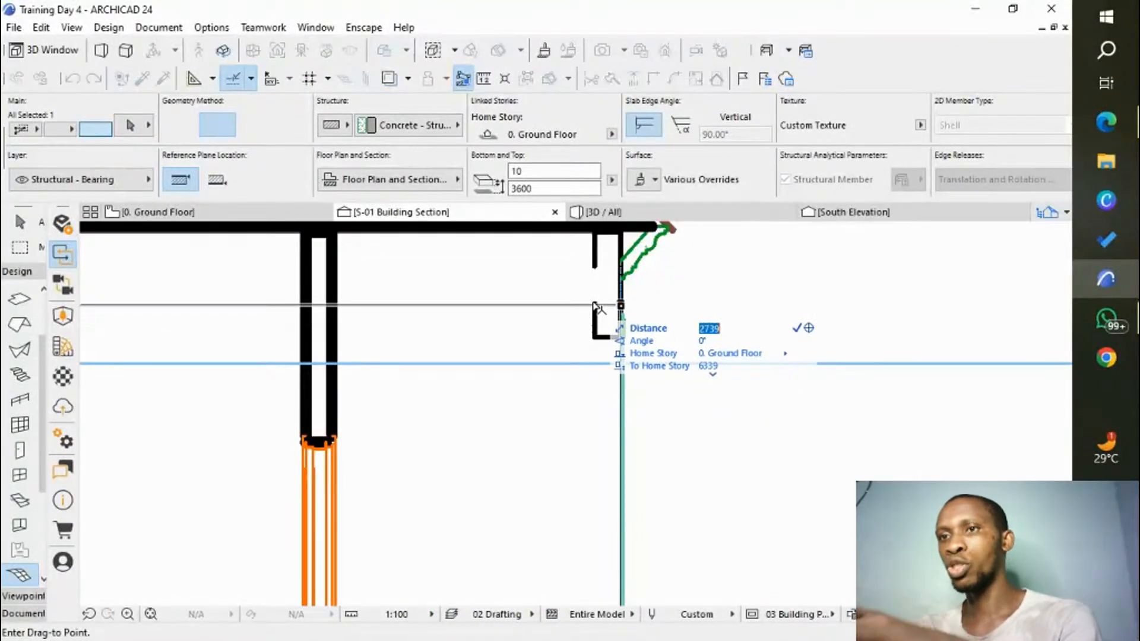
{"action": "key", "text": "Return"}
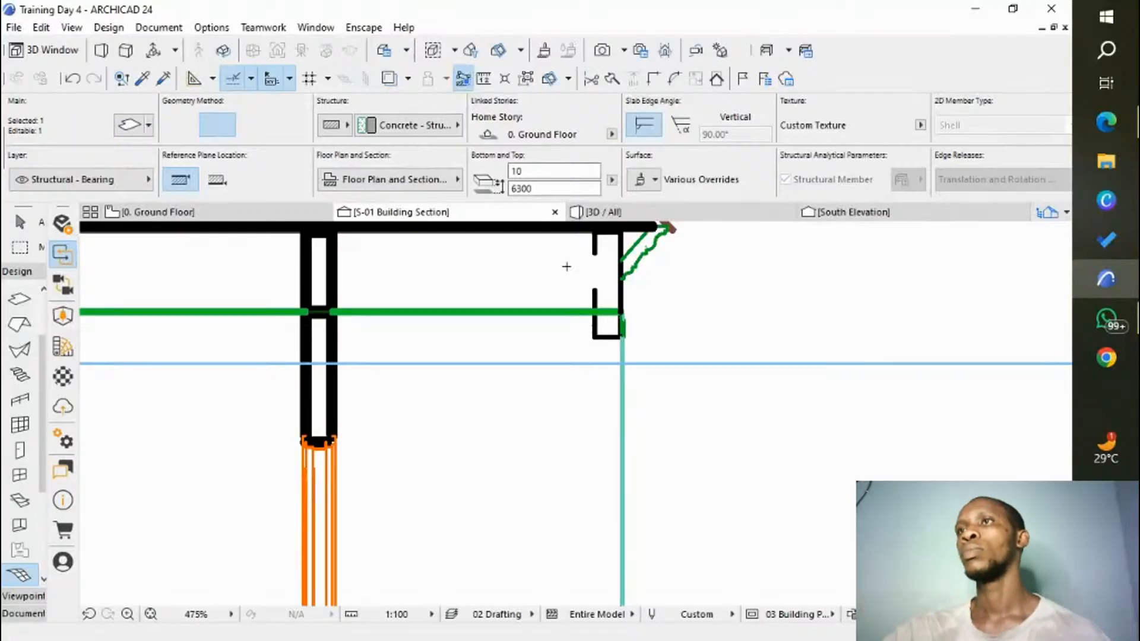
Check the balcony ceiling in 3D, then override the thin slab's bottom surface in the section with Ceramic - Porcelain.
{"action": "left_click", "coordinate": [734, 219]}
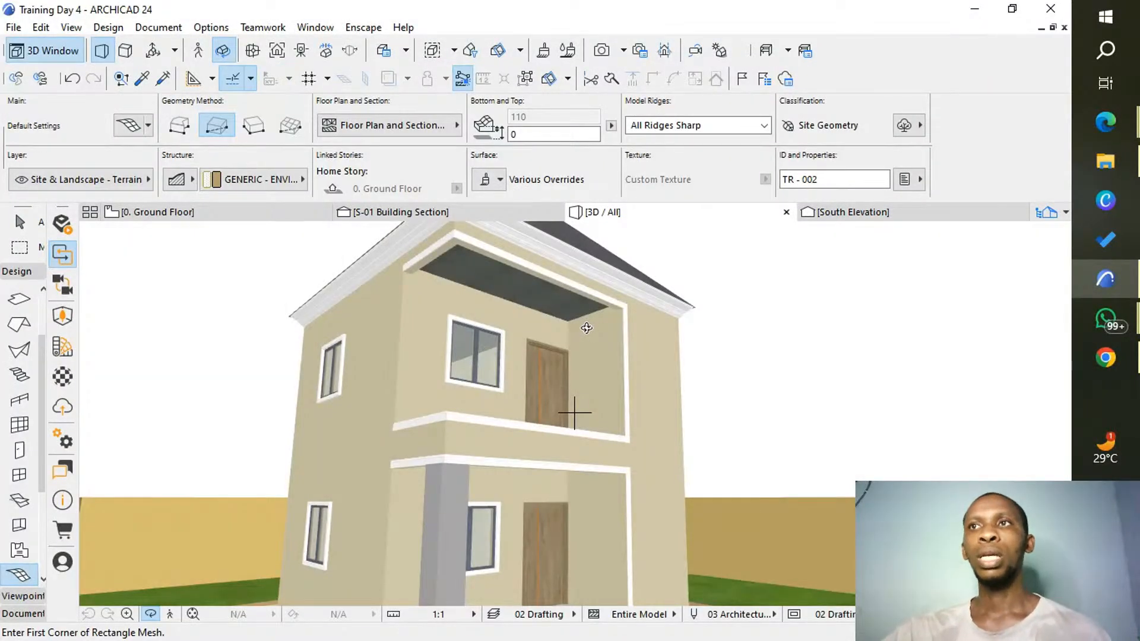
{"action": "middle_click_drag", "start_coordinate": [566, 313], "coordinate": [589, 297], "text": "shift"}
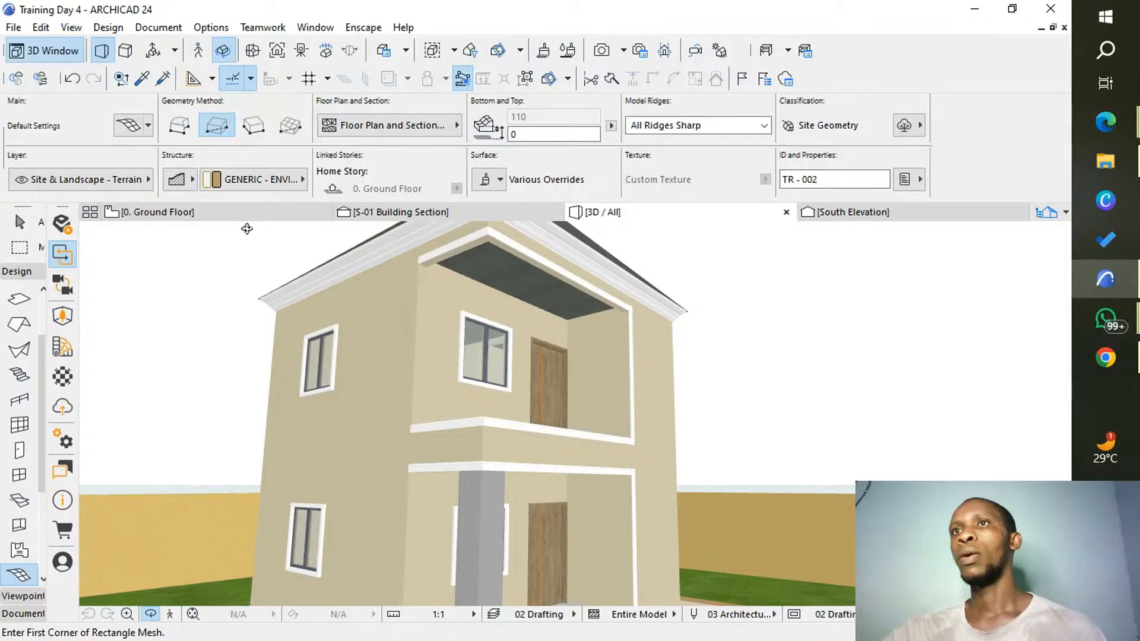
{"action": "left_click", "coordinate": [429, 212]}
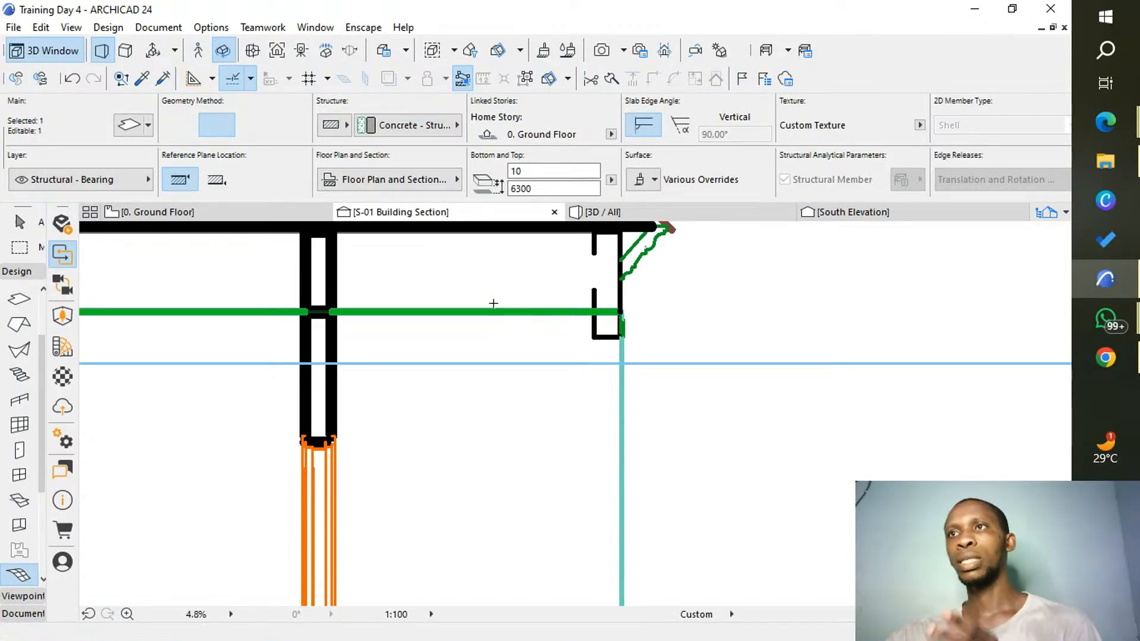
{"action": "key", "text": "Escape"}
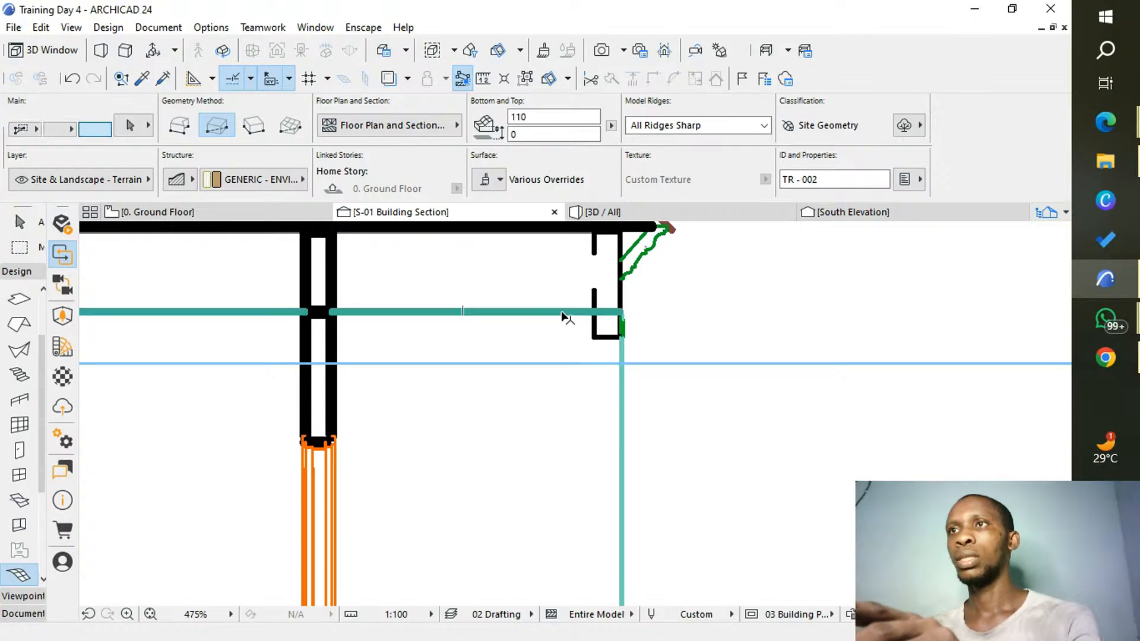
{"action": "left_click", "coordinate": [565, 312]}
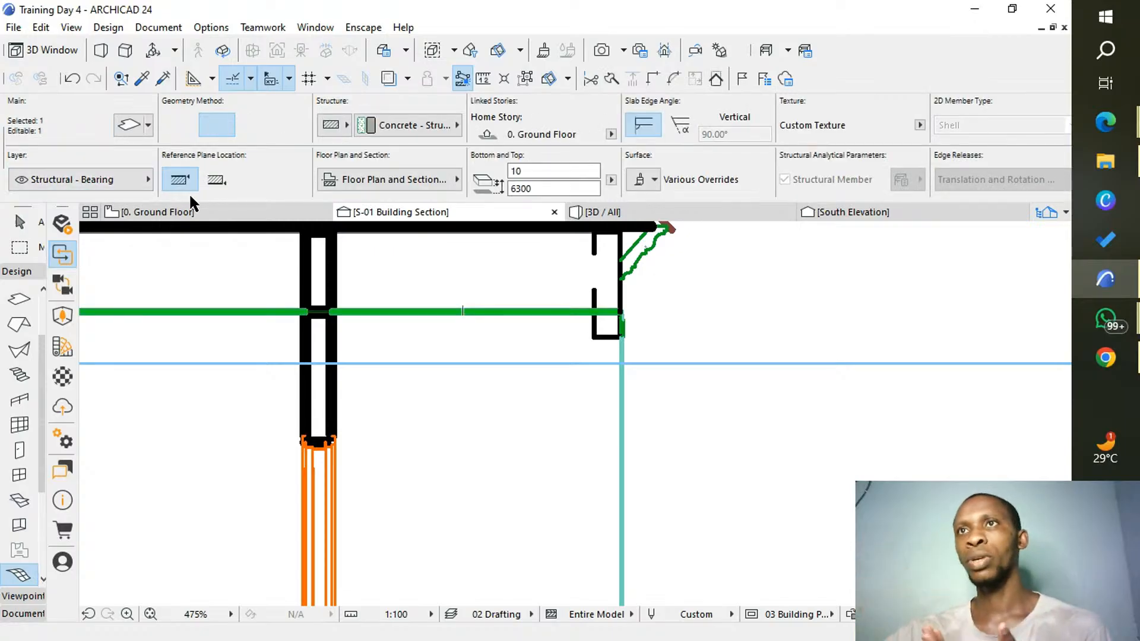
{"action": "left_click", "coordinate": [124, 129]}
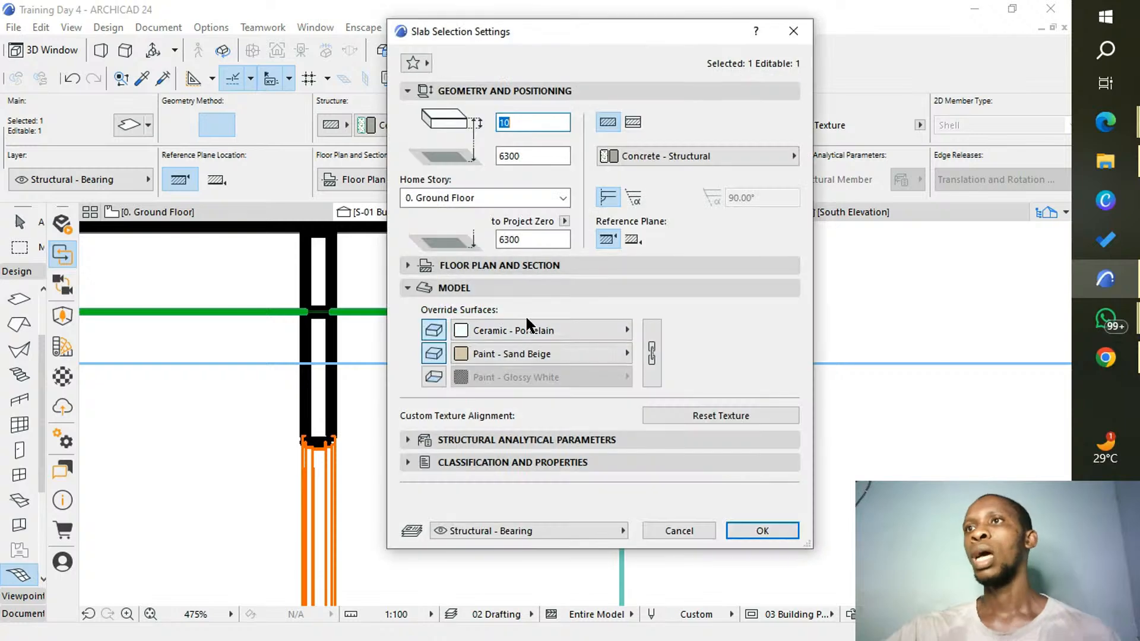
{"action": "left_click", "coordinate": [435, 380]}
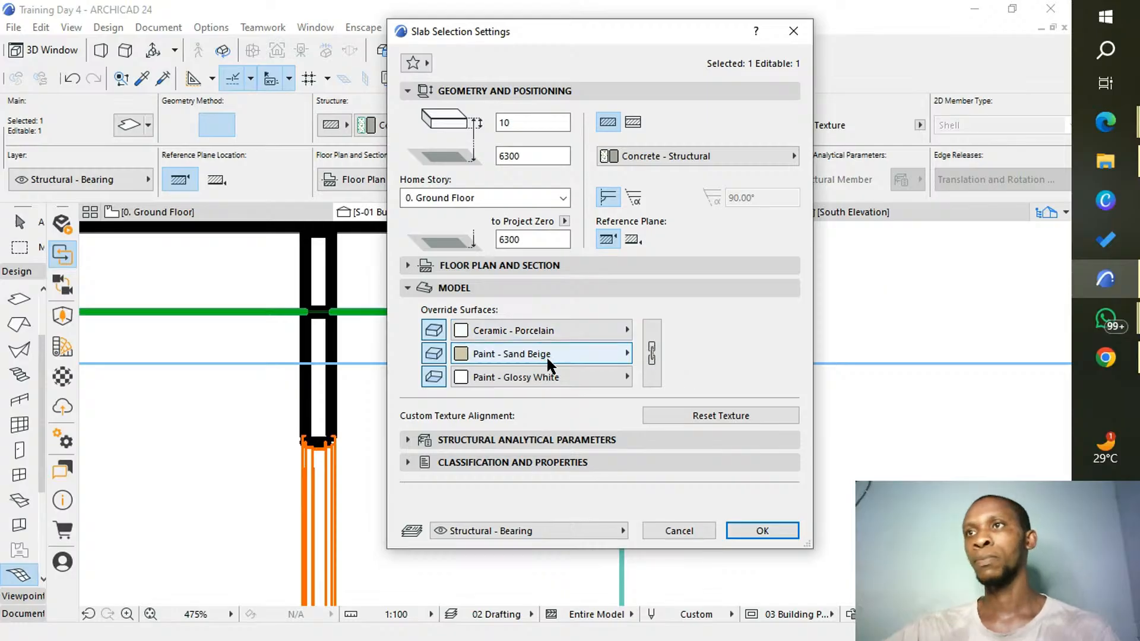
{"action": "left_click", "coordinate": [551, 376]}
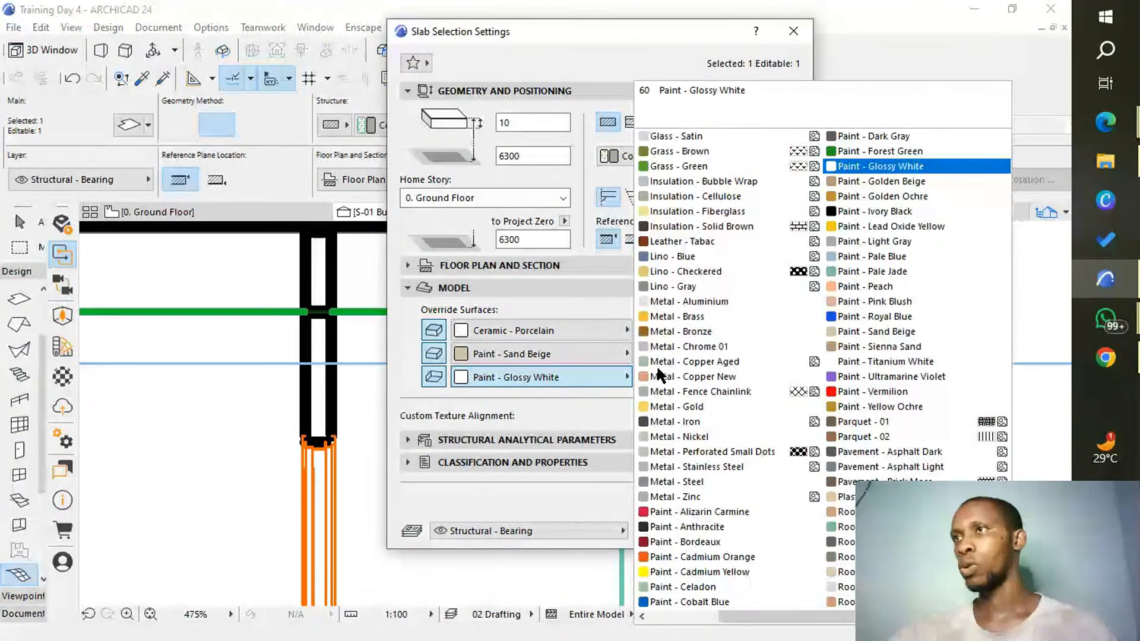
{"action": "scroll", "coordinate": [800, 366], "scroll_direction": "left", "scroll_amount": 3}
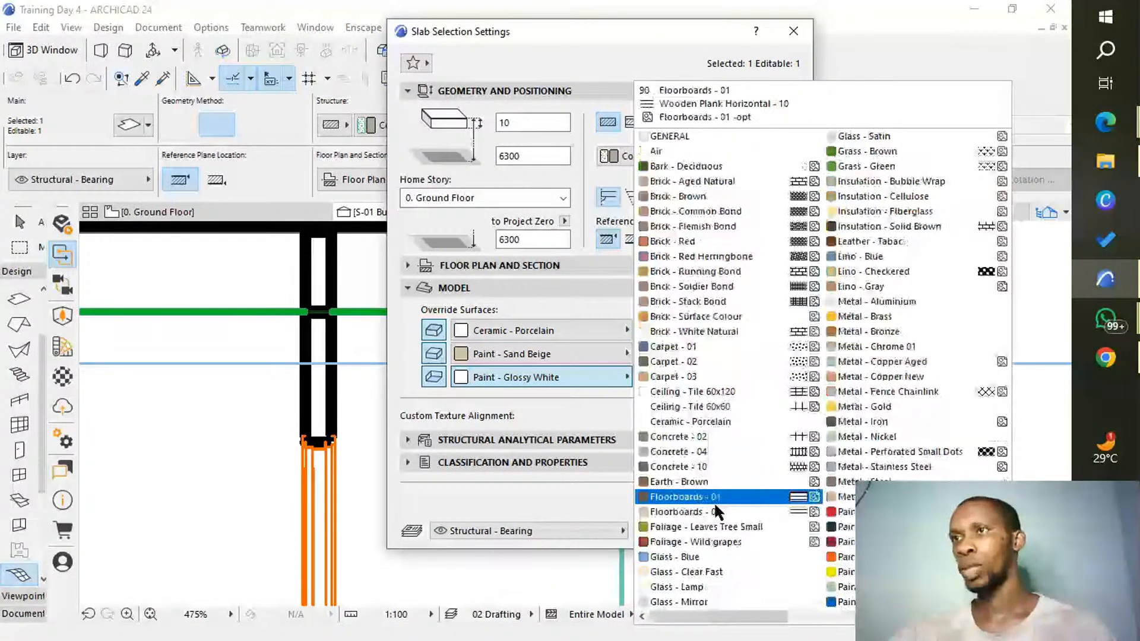
{"action": "left_click", "coordinate": [697, 425]}
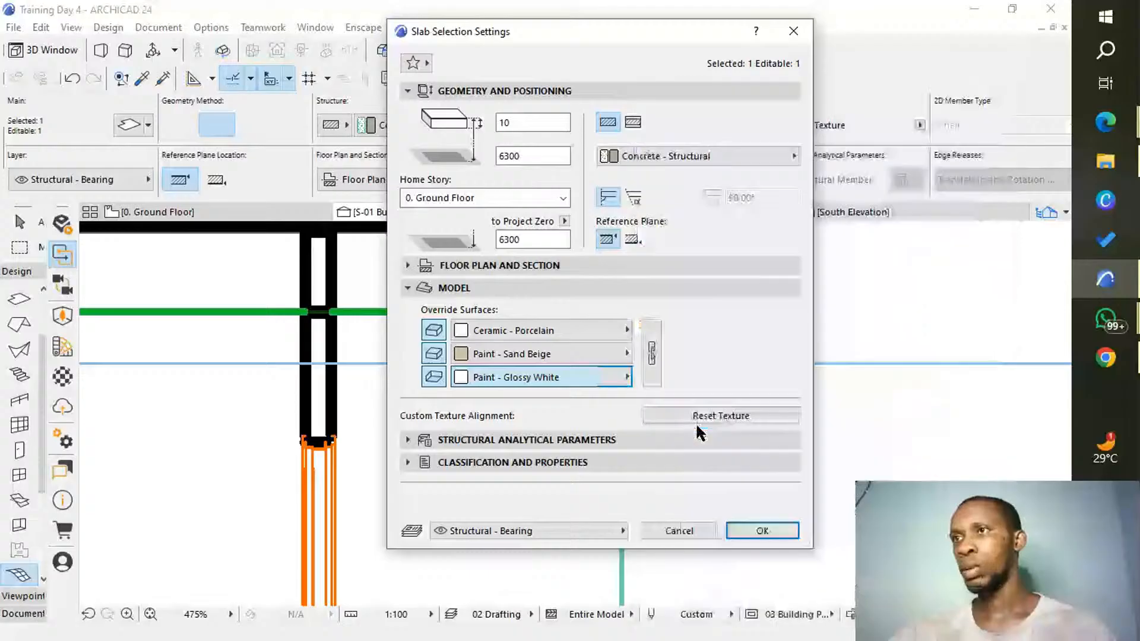
{"action": "left_click", "coordinate": [762, 532]}
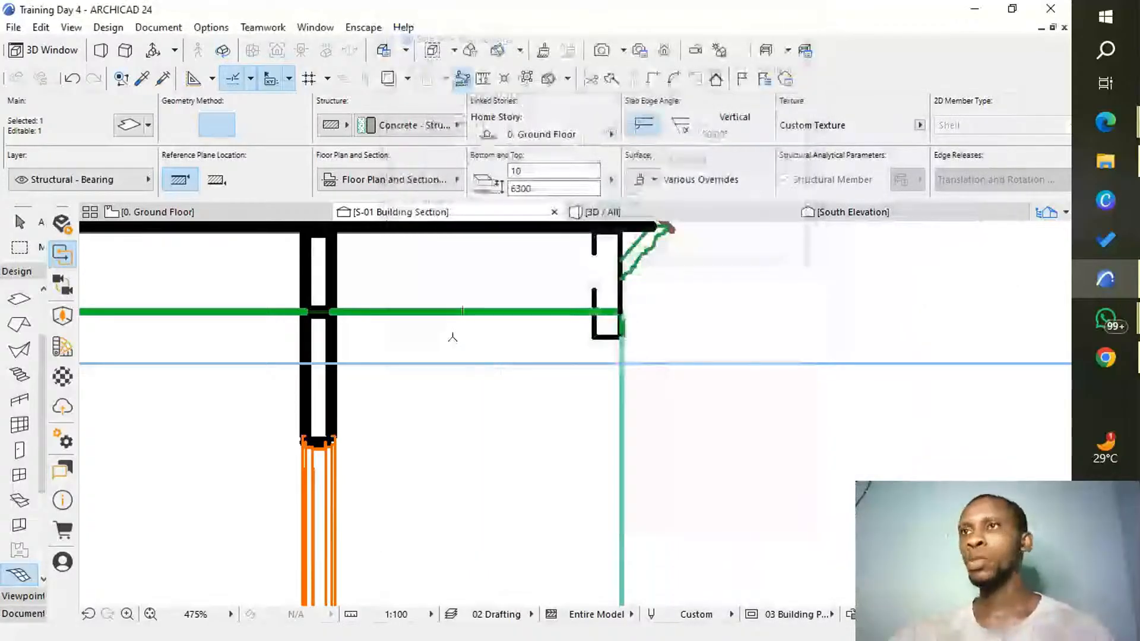
Show the model in 3D with nothing selected and open the Enscape render window.
{"action": "left_click", "coordinate": [682, 209]}
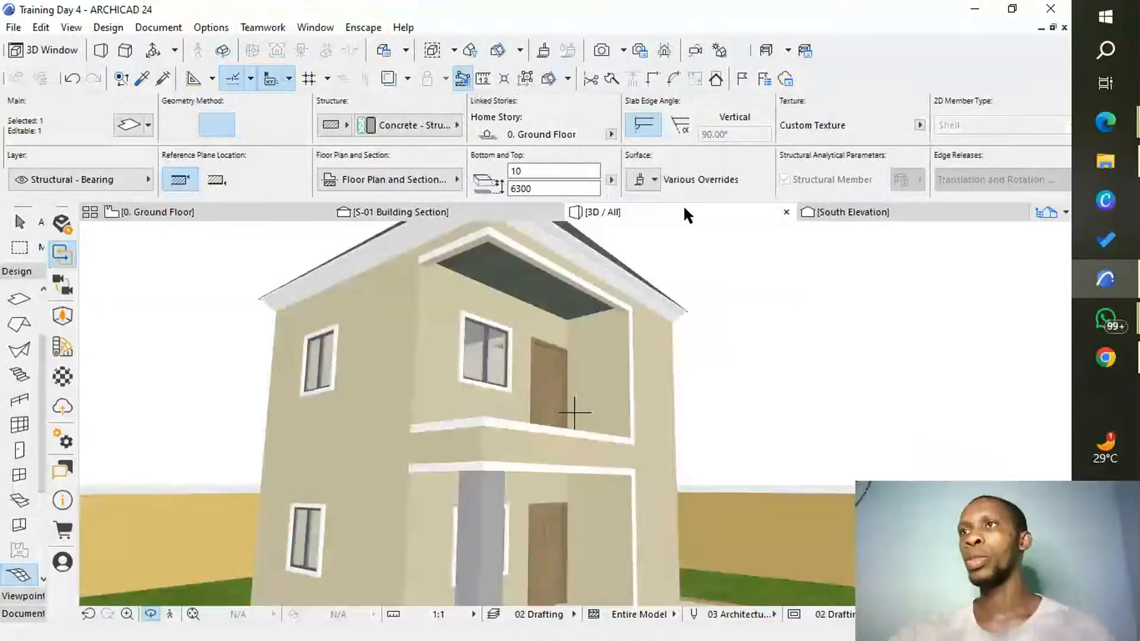
{"action": "key", "text": "Escape"}
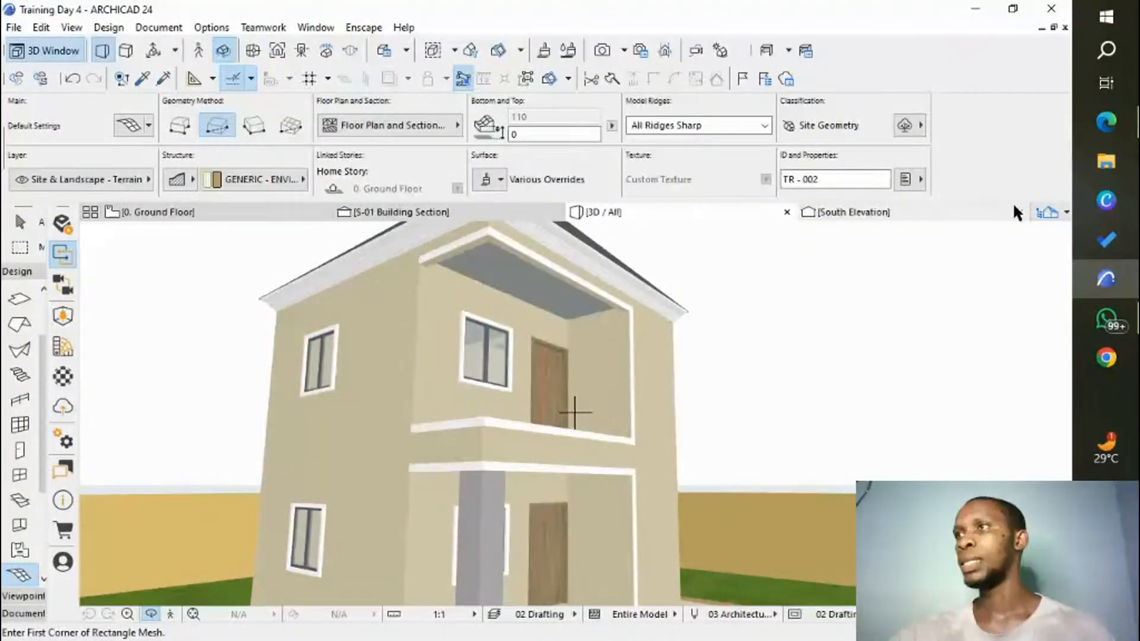
{"action": "mouse_move", "coordinate": [1108, 305]}
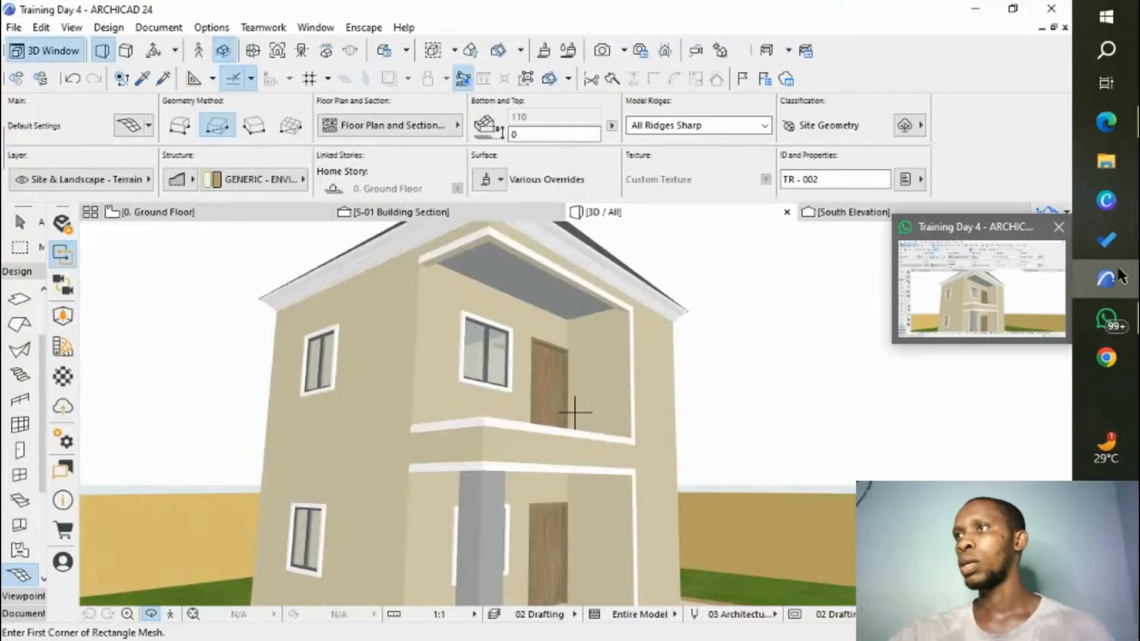
{"action": "left_click", "coordinate": [67, 225]}
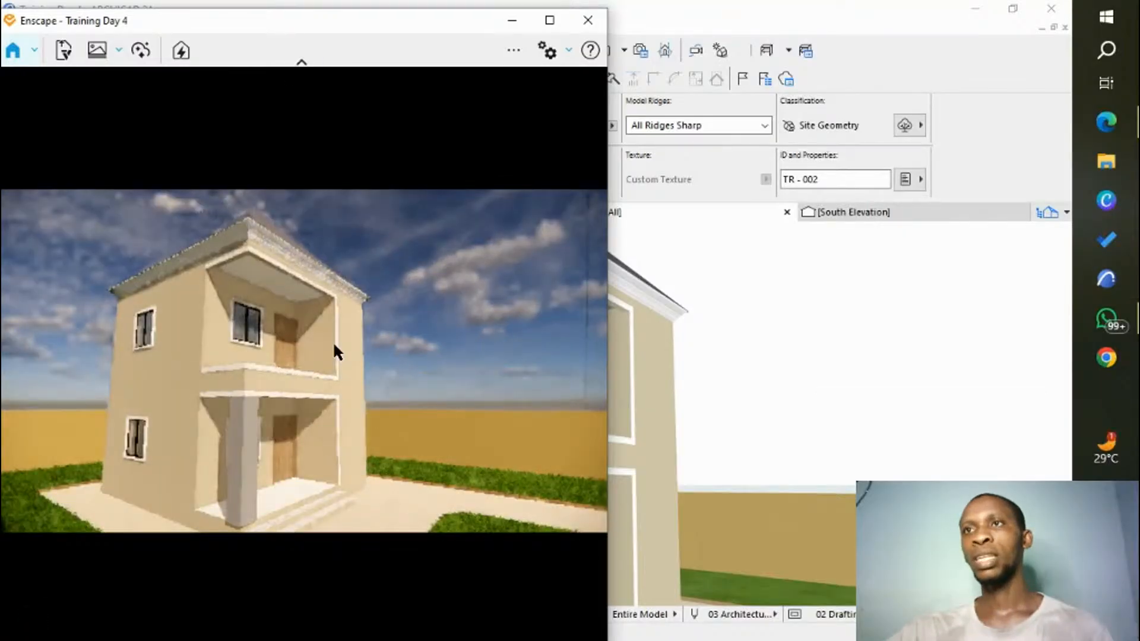
Return the Enscape camera to the saved Training View and close view management.
{"action": "left_click", "coordinate": [35, 51]}
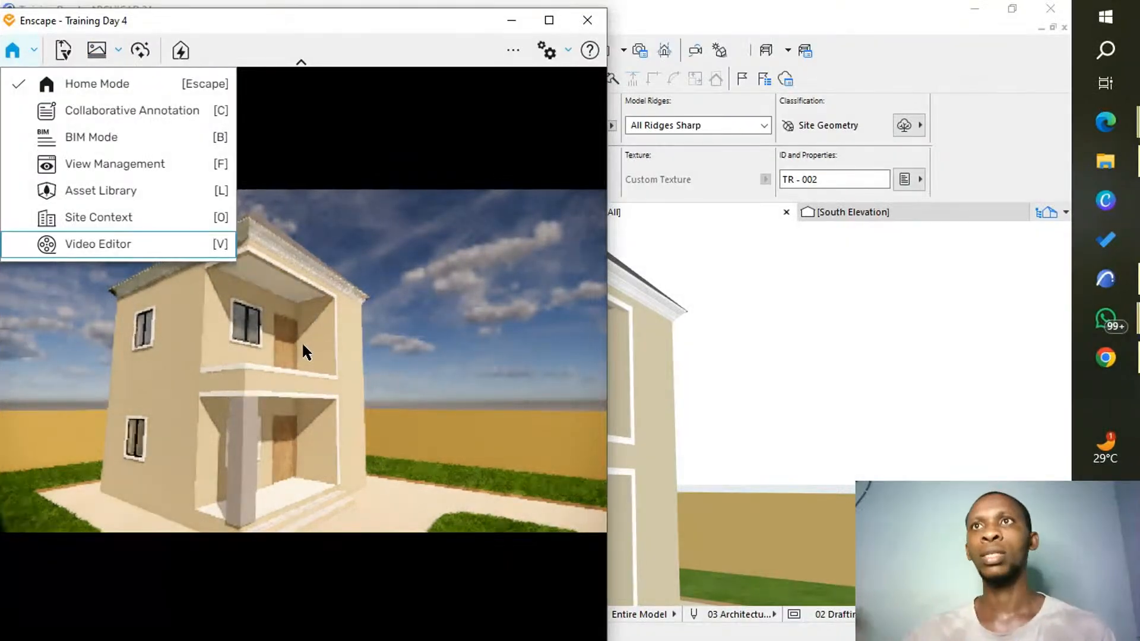
{"action": "left_click", "coordinate": [141, 167]}
{"action": "left_click", "coordinate": [125, 363]}
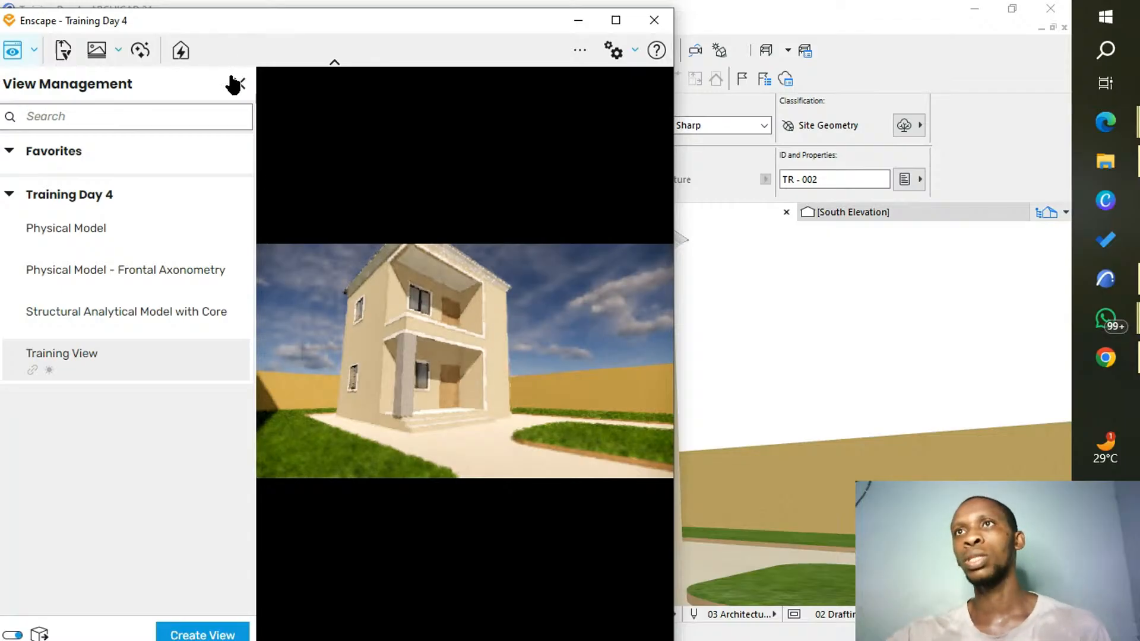
{"action": "left_click", "coordinate": [239, 84]}
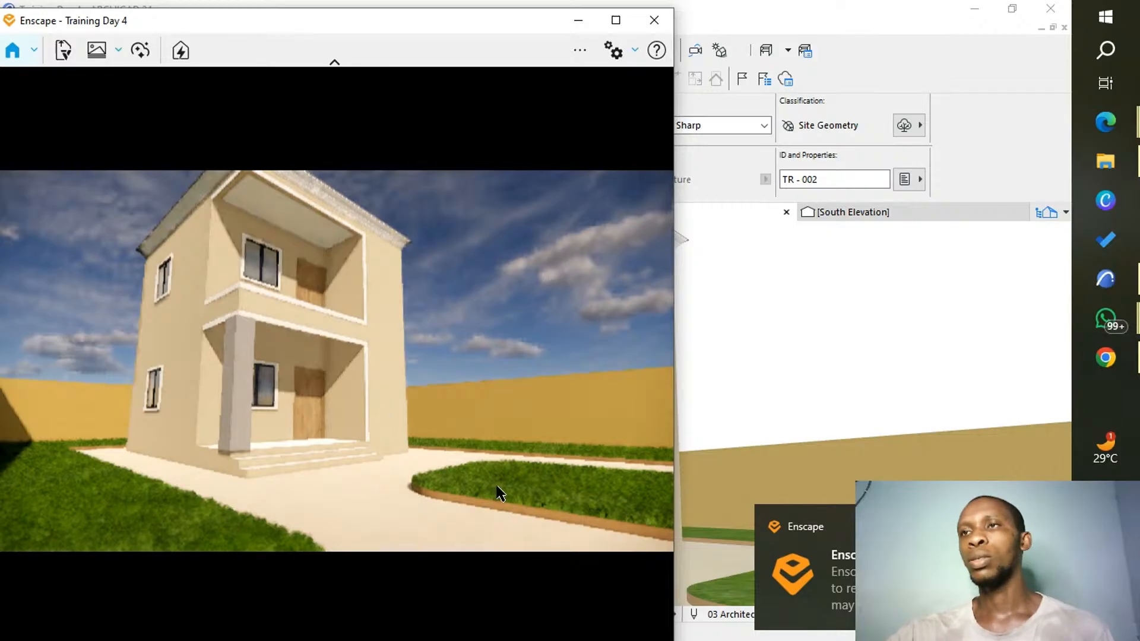
Move the Enscape window aside so the house in the ARCHICAD 3D view is uncovered.
{"action": "left_click", "coordinate": [762, 340]}
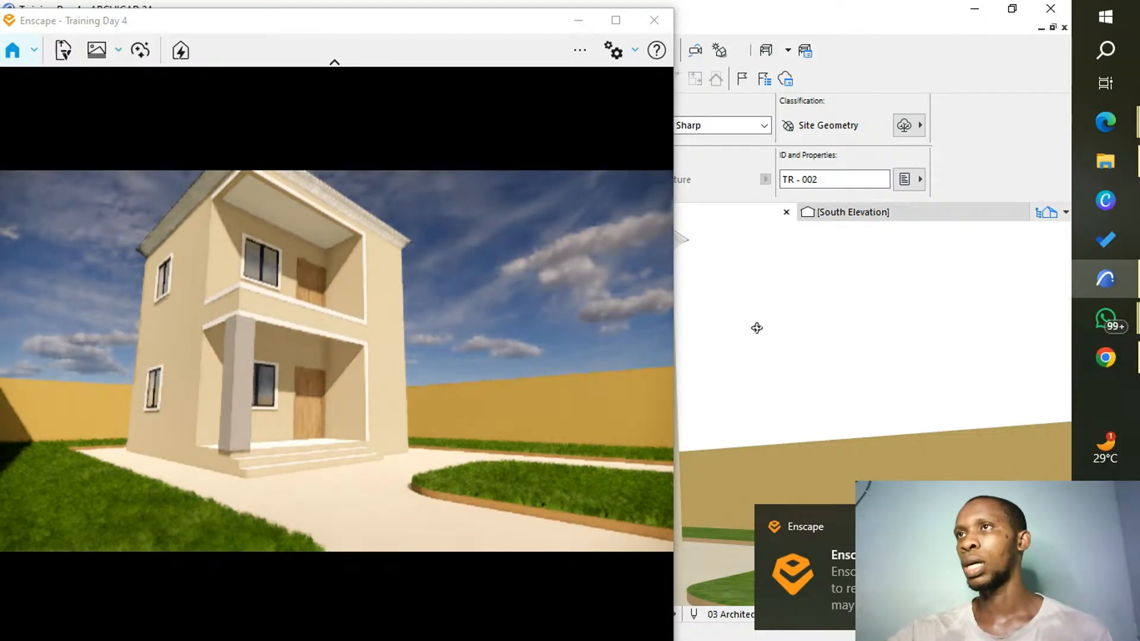
{"action": "left_click_drag", "start_coordinate": [321, 10], "coordinate": [760, 9]}
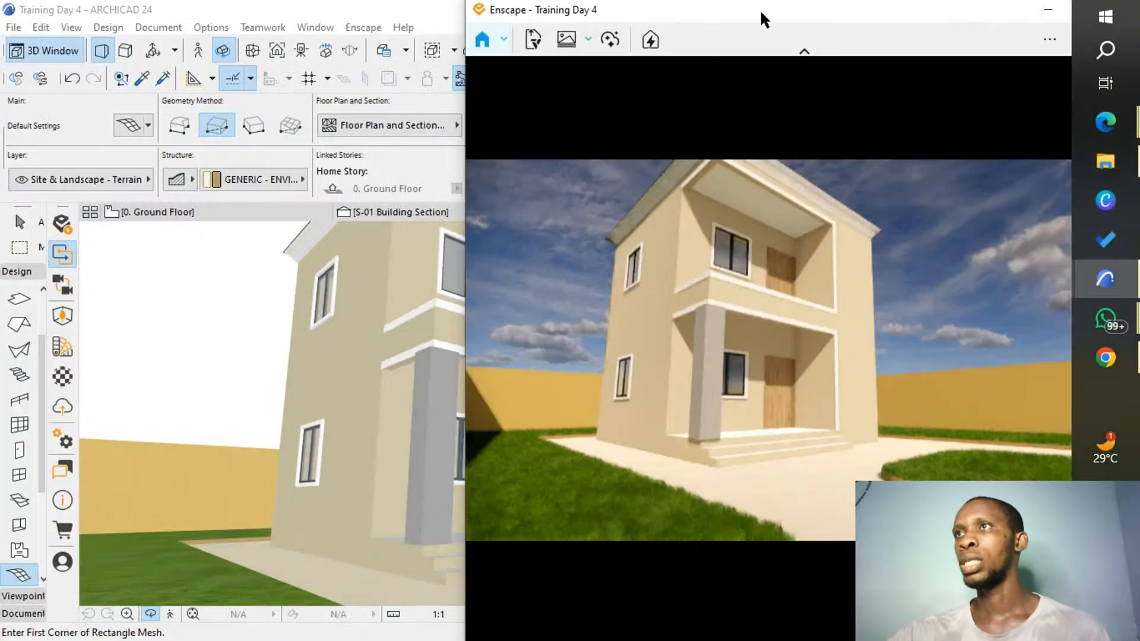
{"action": "left_click_drag", "start_coordinate": [878, 14], "coordinate": [991, 21]}
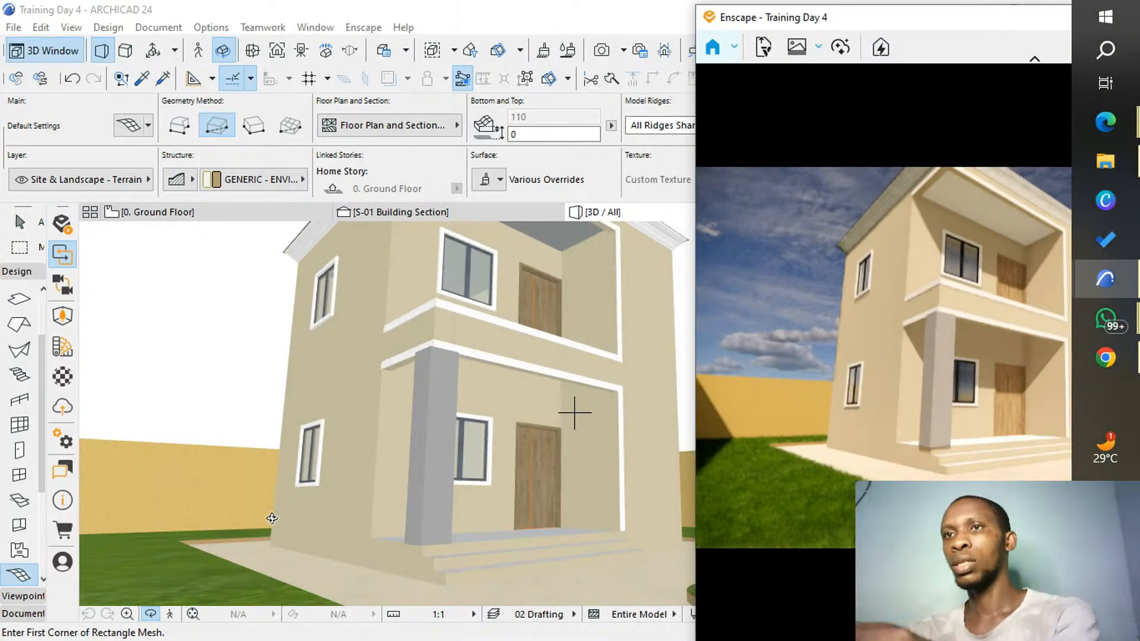
Select the green terrain mesh beside the house in the 3D view and open its selection settings.
{"action": "key", "text": "o"}
{"action": "left_click", "coordinate": [165, 567]}
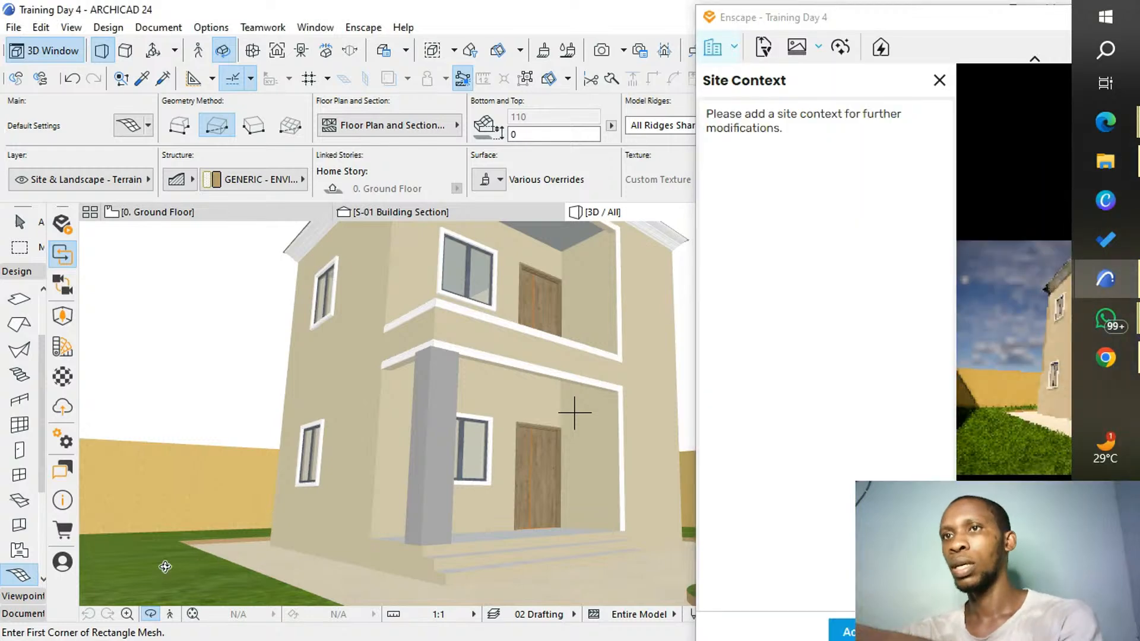
{"action": "key", "text": "o"}
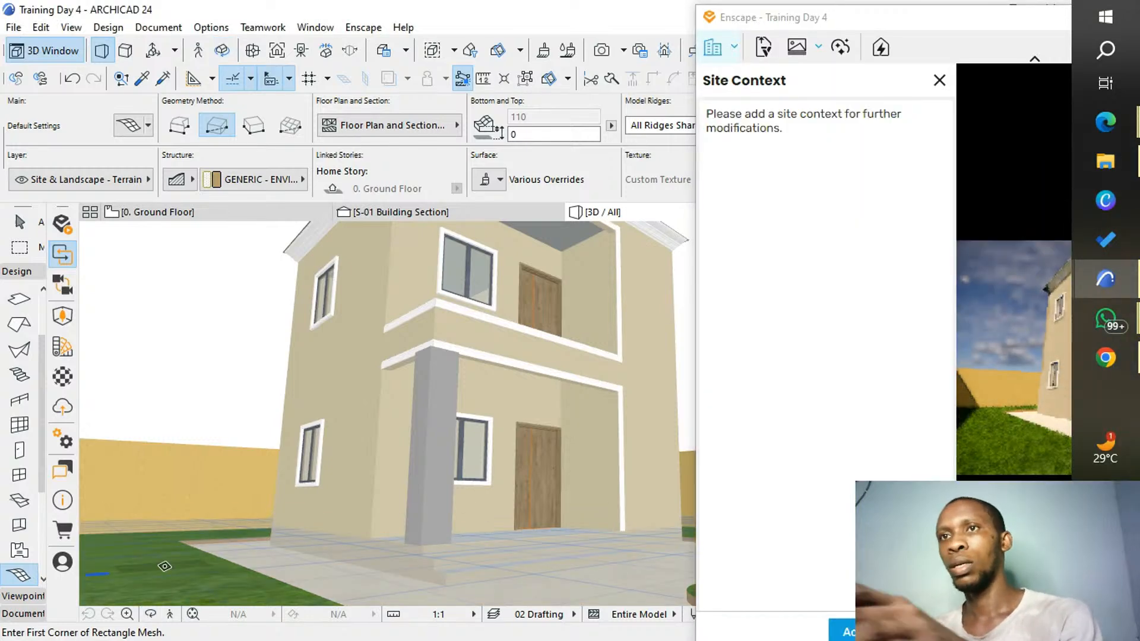
{"action": "left_click", "coordinate": [164, 565], "text": "shift"}
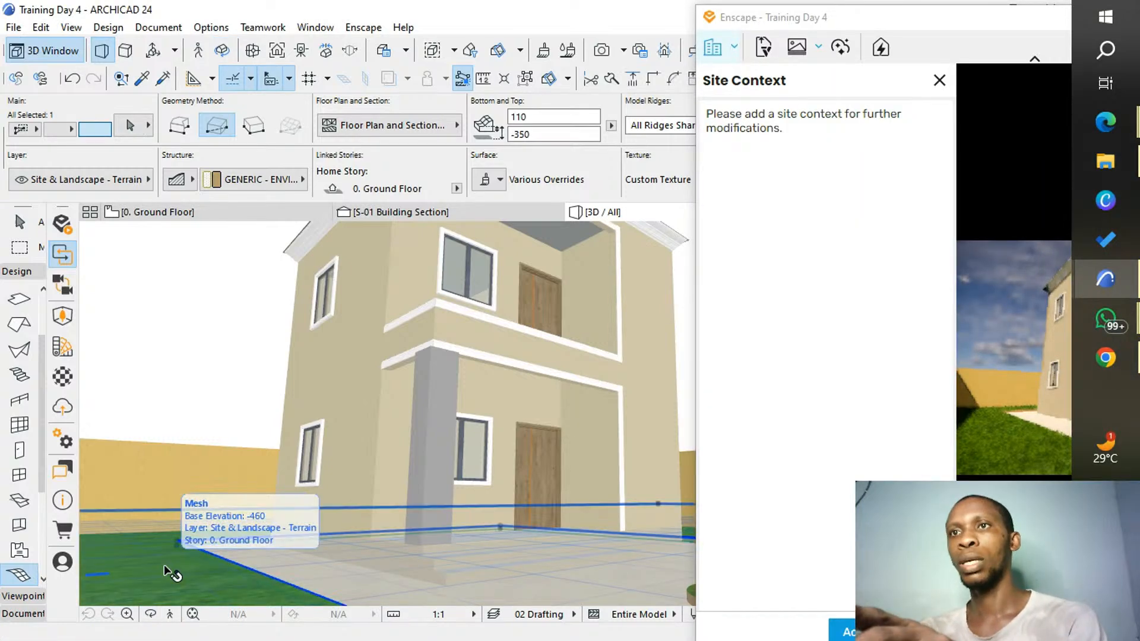
{"action": "left_click", "coordinate": [175, 178]}
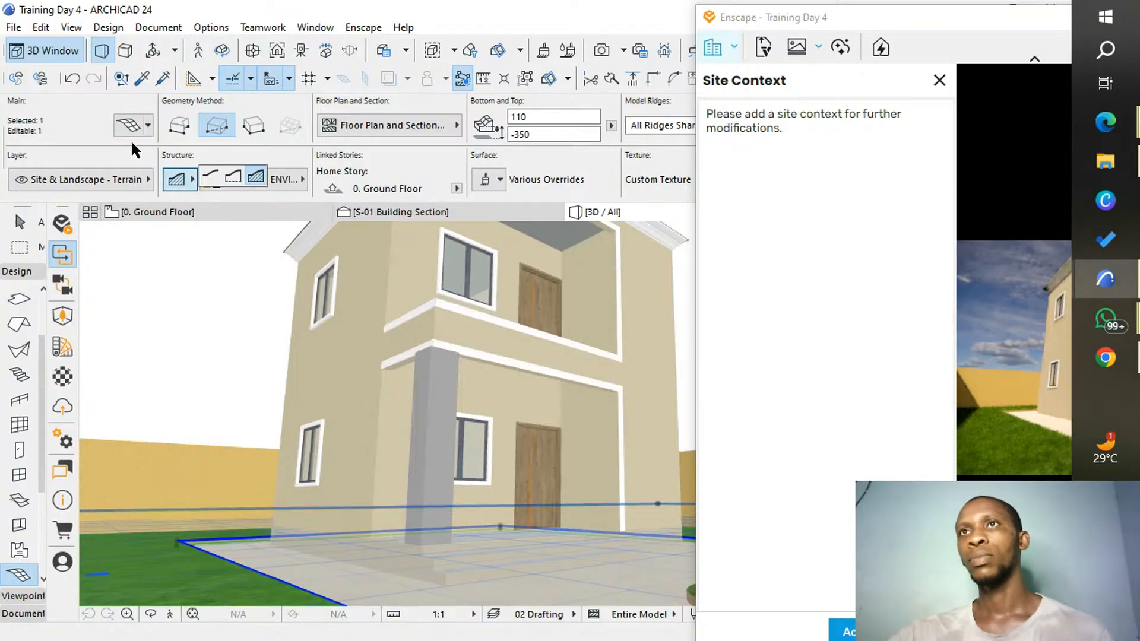
{"action": "left_click", "coordinate": [120, 122]}
{"action": "left_click", "coordinate": [119, 123]}
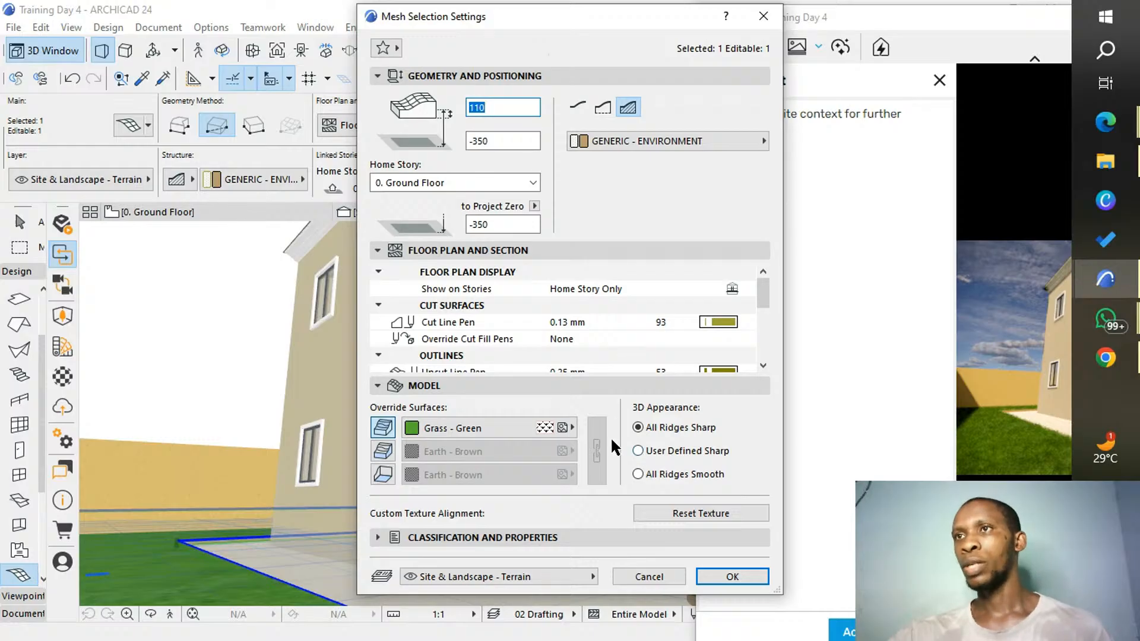
Examine the mesh's floor plan, cover fill and surface override options in an enlarged settings dialog, then close it without changes.
{"action": "left_click", "coordinate": [474, 255]}
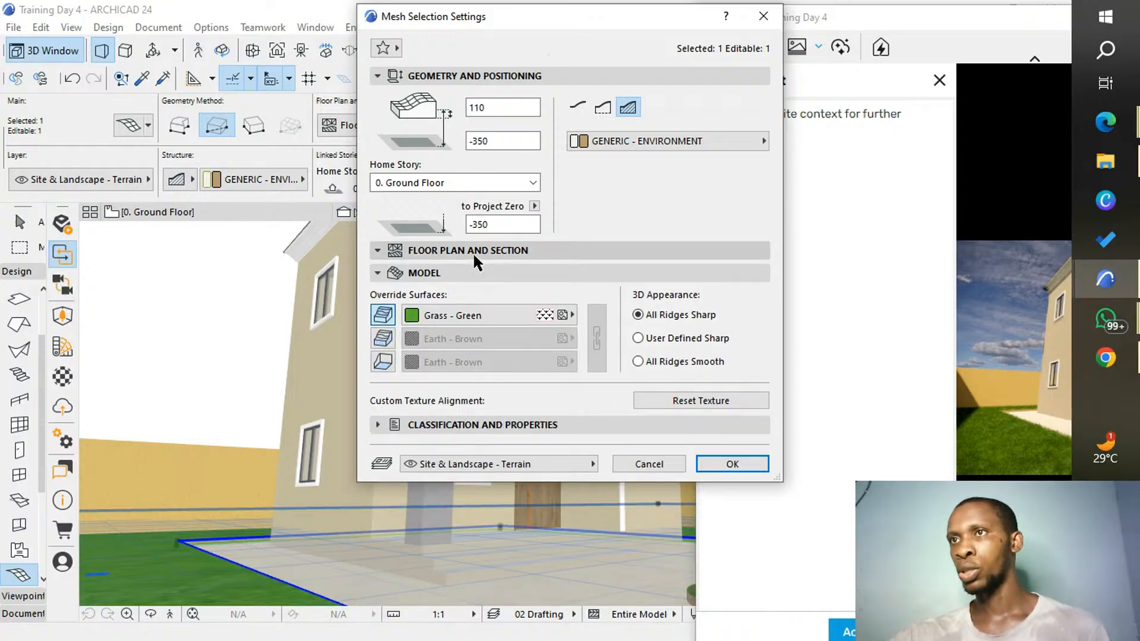
{"action": "left_click", "coordinate": [526, 249]}
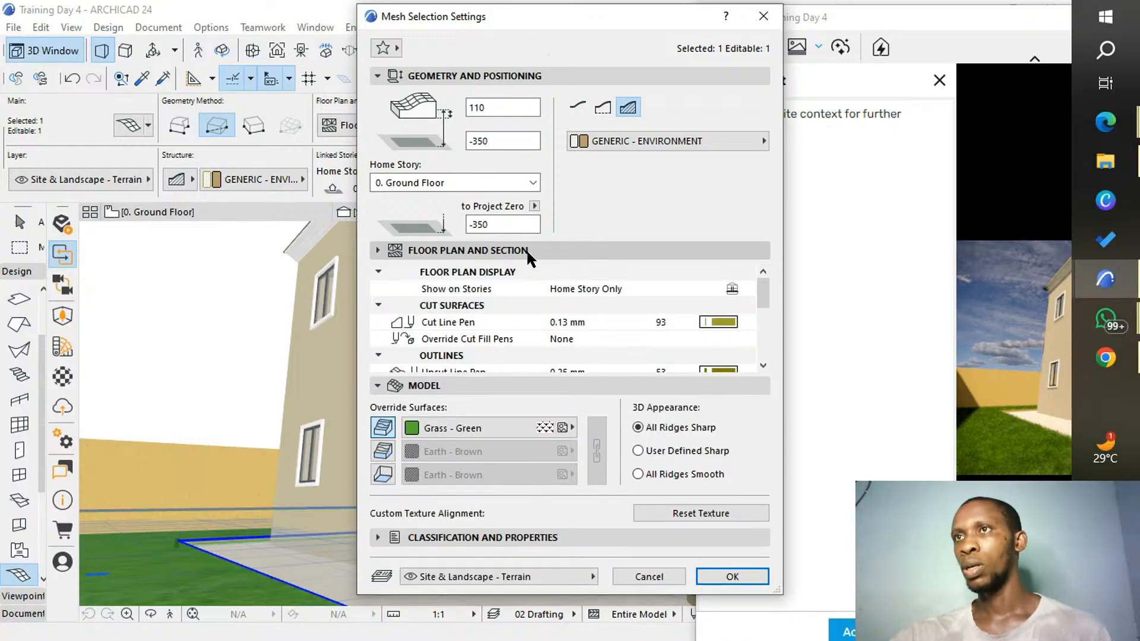
{"action": "left_click", "coordinate": [420, 82]}
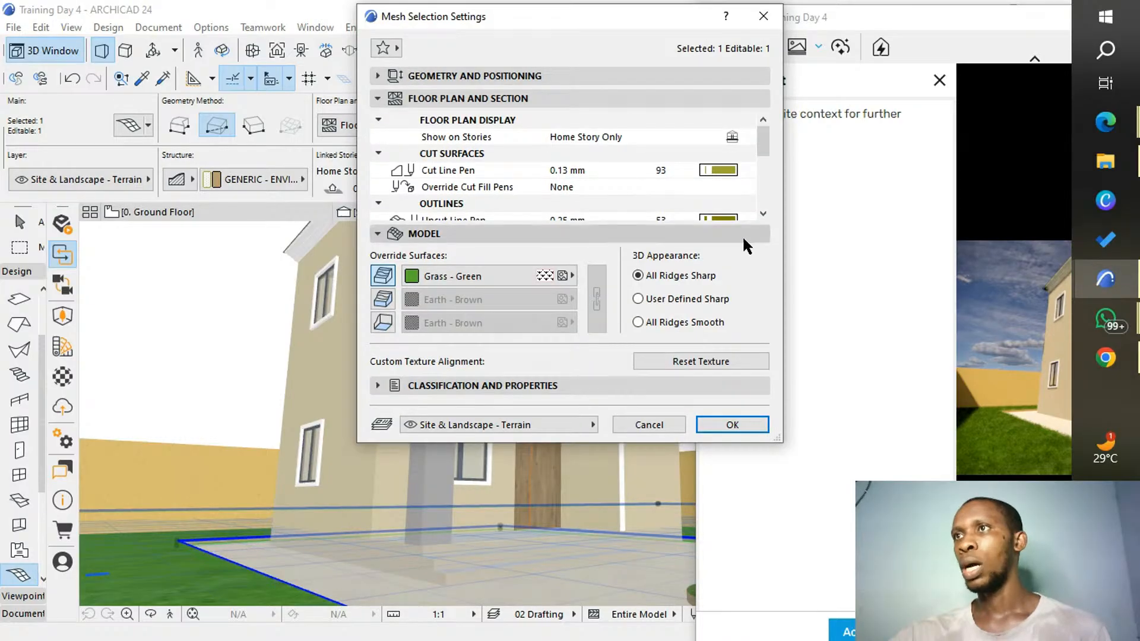
{"action": "left_click_drag", "start_coordinate": [627, 446], "coordinate": [617, 628]}
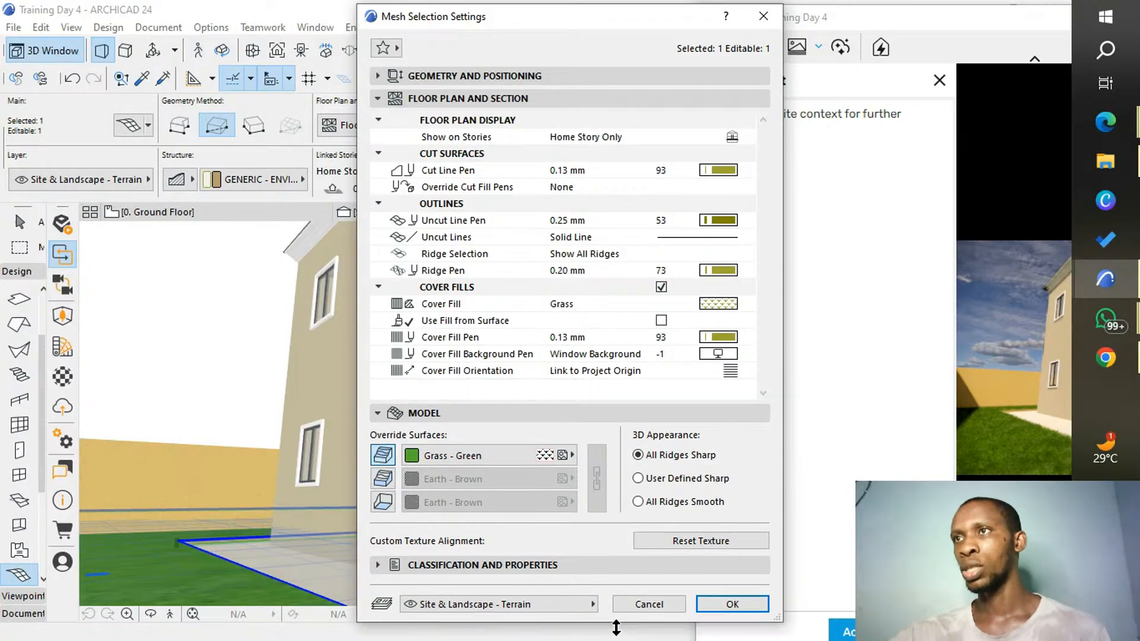
{"action": "left_click", "coordinate": [711, 302]}
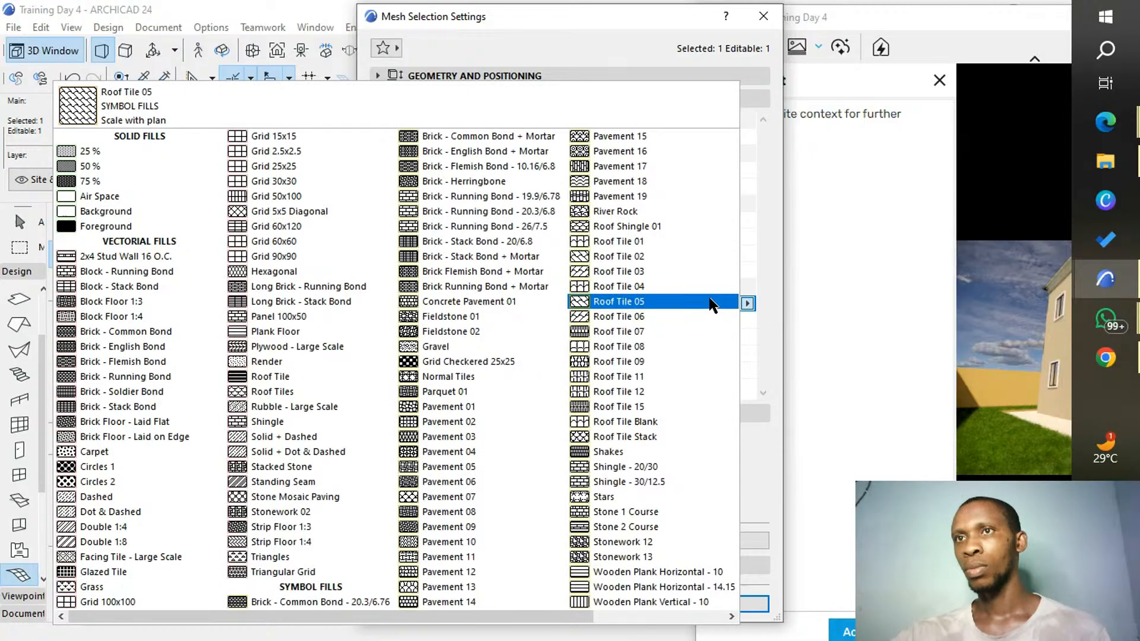
{"action": "left_click", "coordinate": [760, 238]}
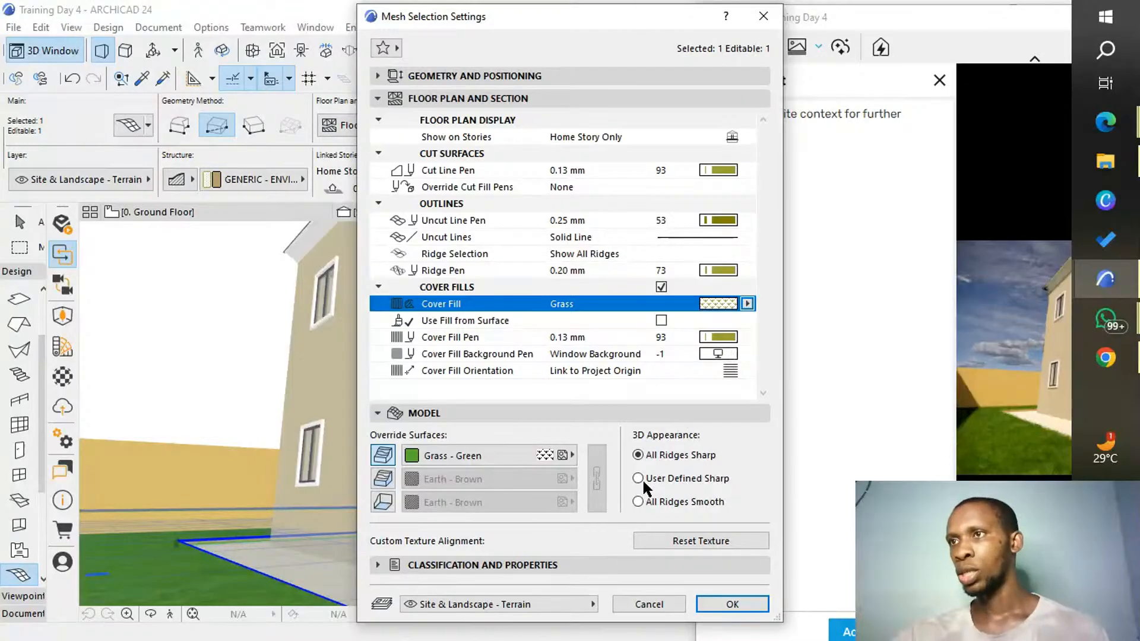
{"action": "left_click", "coordinate": [751, 19]}
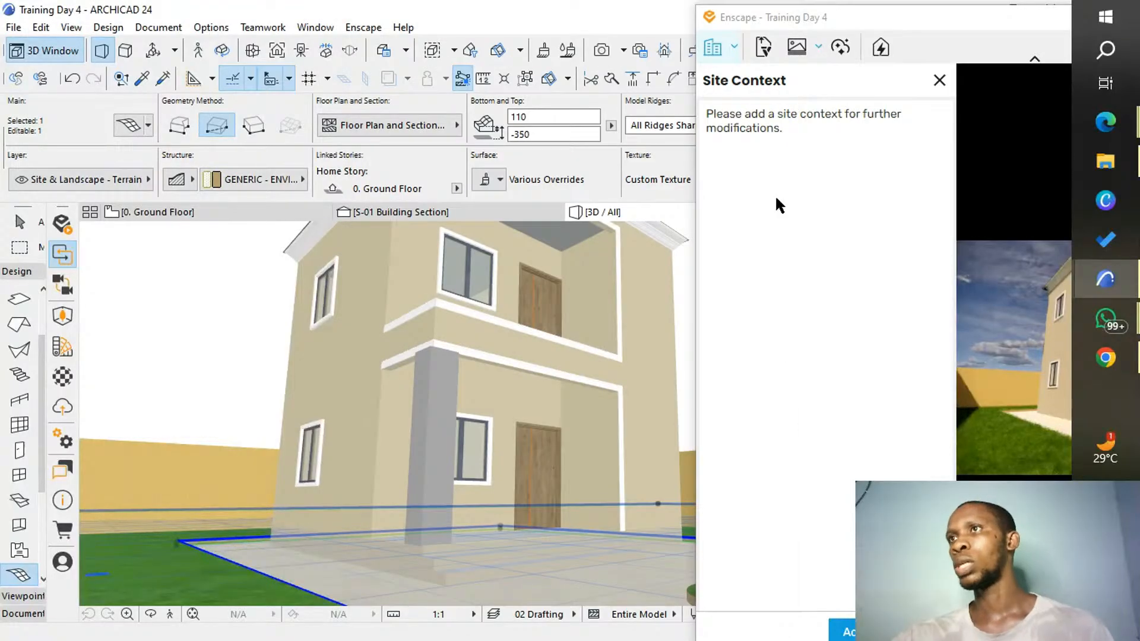
Close the Enscape Site Context settings, shift the render window to show more of the house, and deselect the terrain mesh.
{"action": "left_click", "coordinate": [940, 80]}
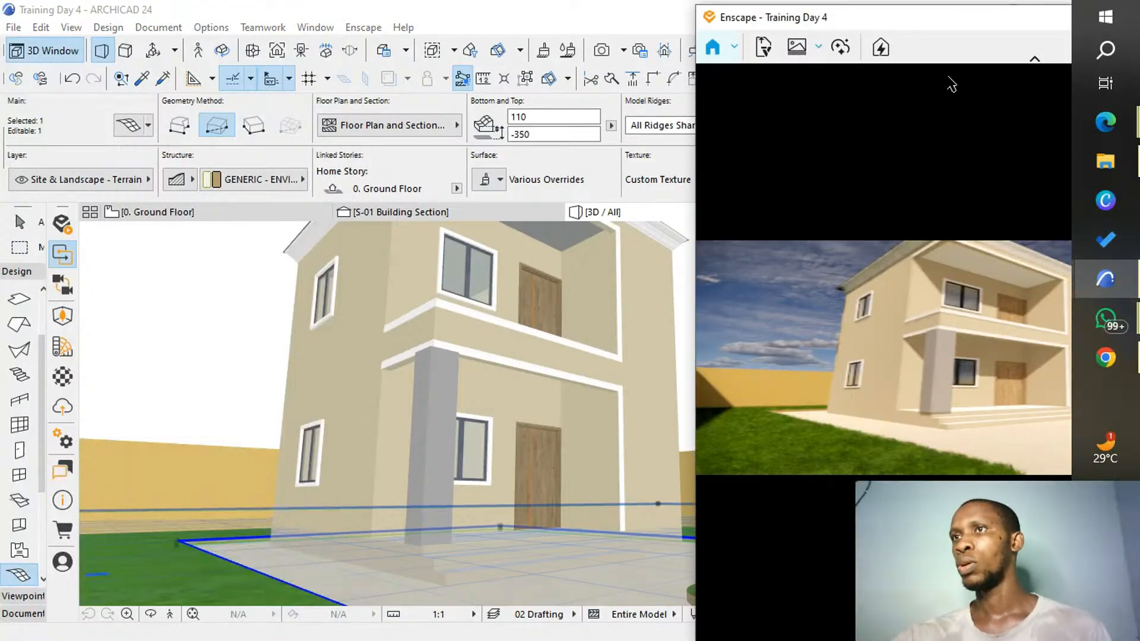
{"action": "left_click_drag", "start_coordinate": [923, 27], "coordinate": [843, 35]}
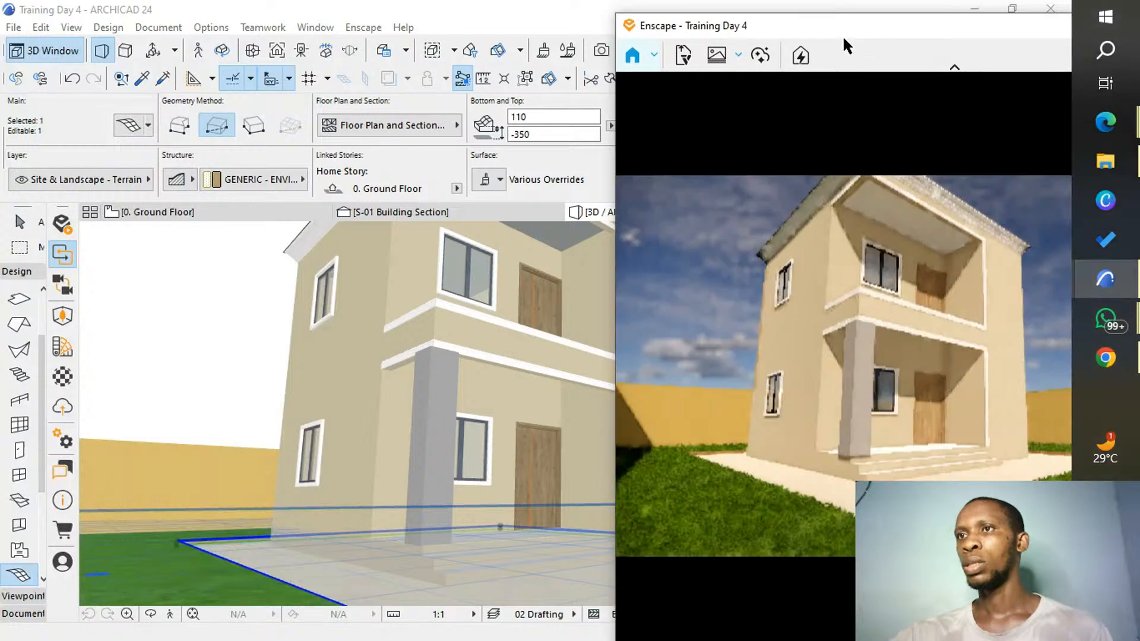
{"action": "left_click", "coordinate": [363, 579]}
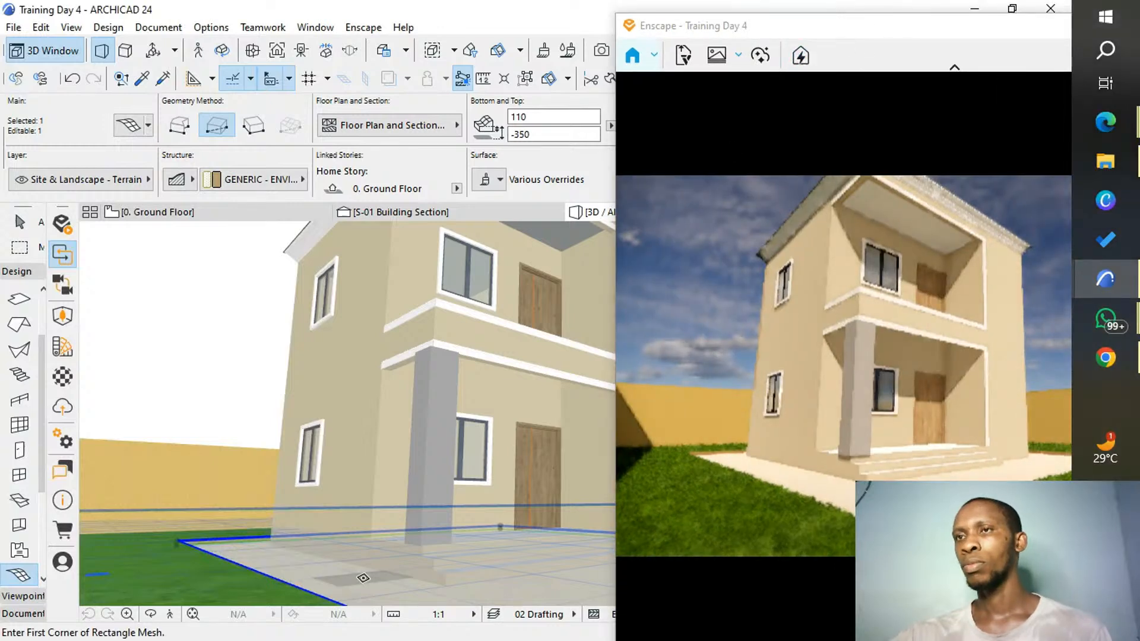
{"action": "key", "text": "Escape"}
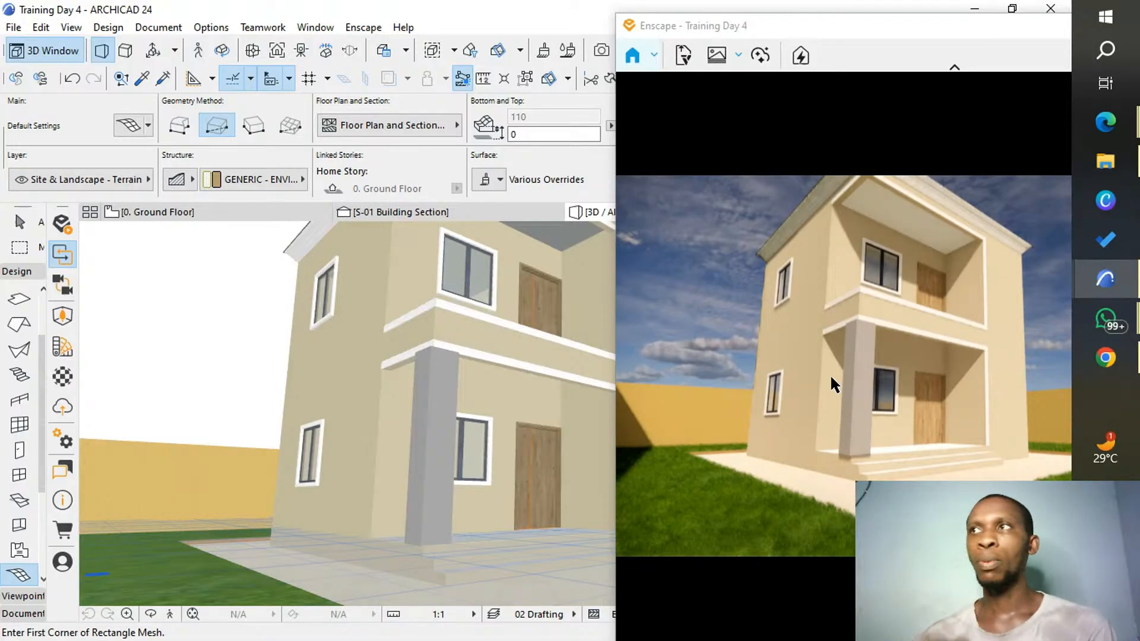
Bring the whole Enscape window into view, inspect the render maximized, and restore the window beside the ARCHICAD model.
{"action": "left_click_drag", "start_coordinate": [972, 32], "coordinate": [761, 21]}
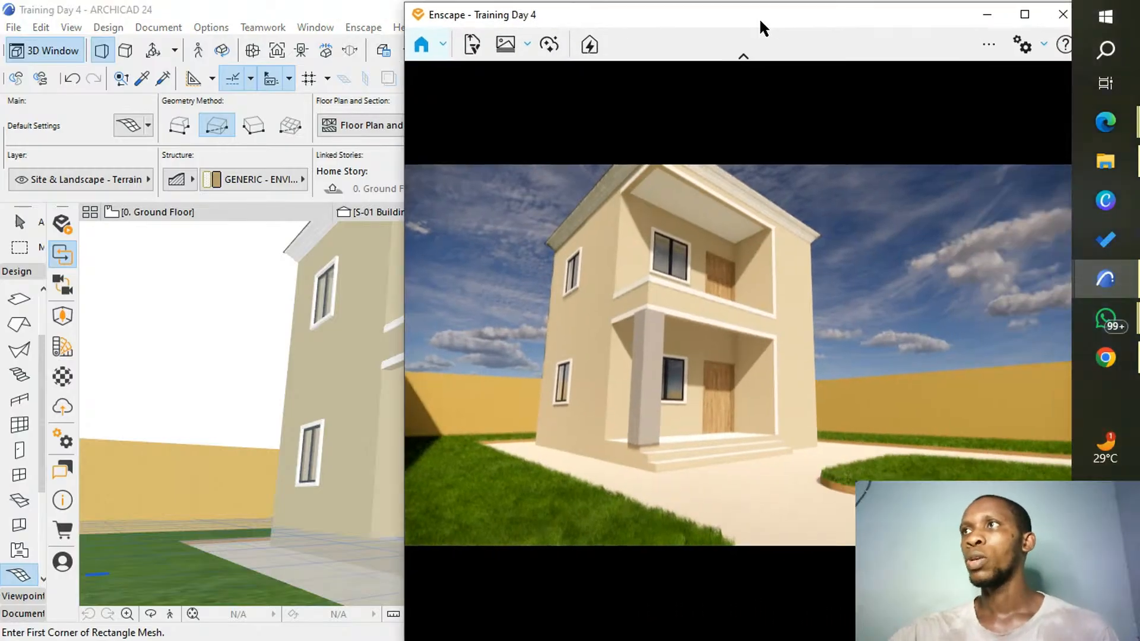
{"action": "left_click", "coordinate": [1007, 14]}
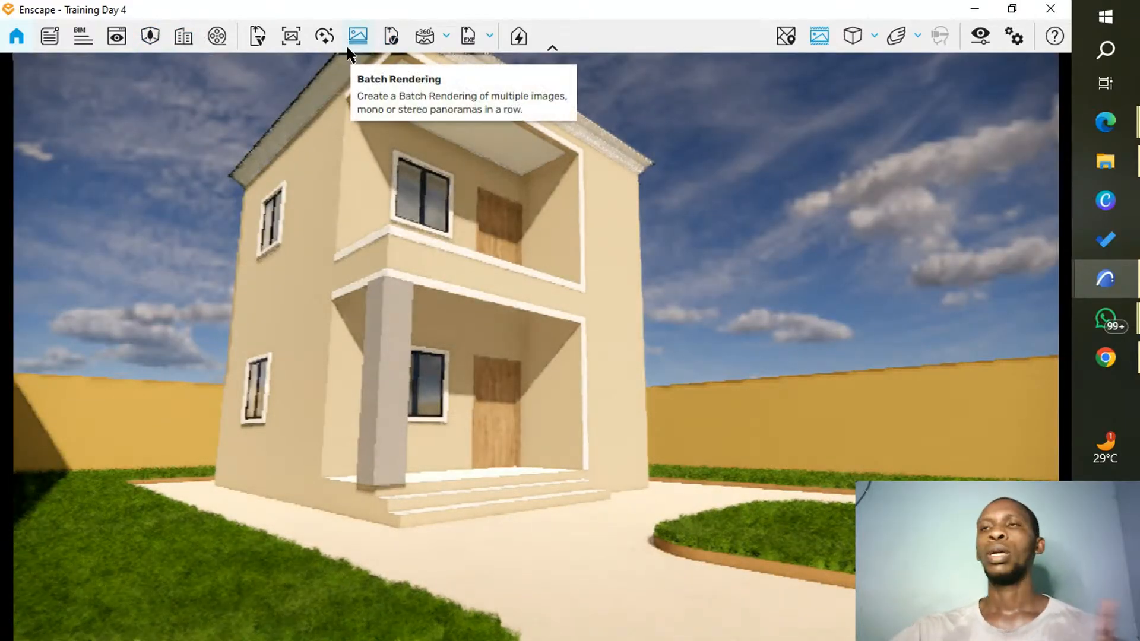
{"action": "left_click", "coordinate": [1012, 9]}
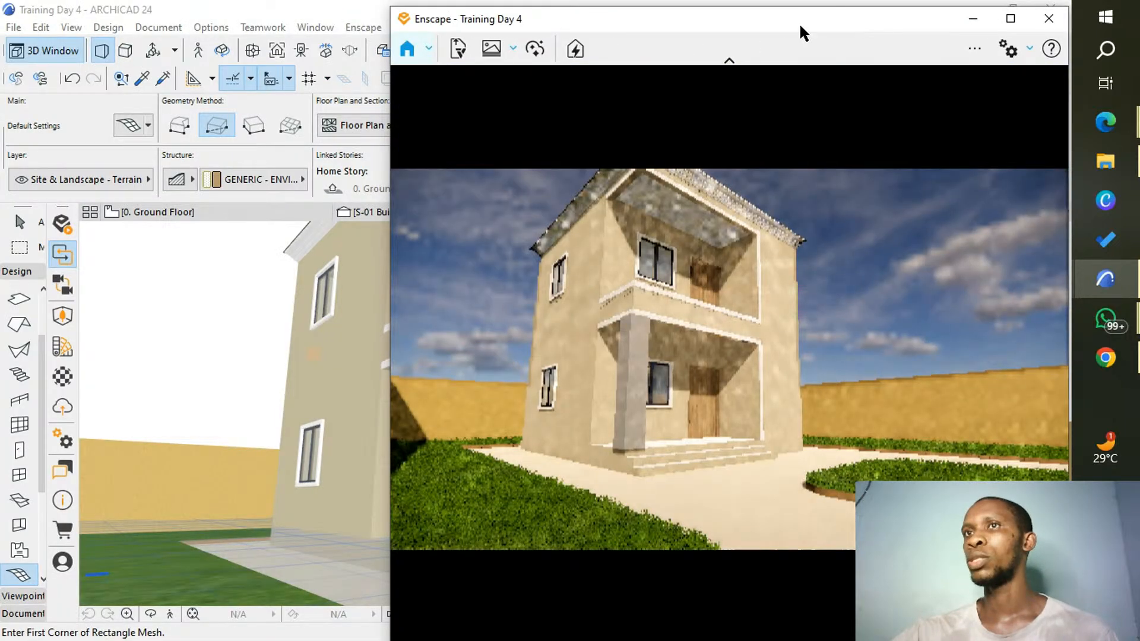
{"action": "mouse_move", "coordinate": [799, 23]}
{"action": "left_mouse_down"}
{"action": "mouse_move", "coordinate": [697, 48]}
{"action": "mouse_move", "coordinate": [850, 9]}
{"action": "mouse_move", "coordinate": [802, 33]}
{"action": "left_mouse_up"}
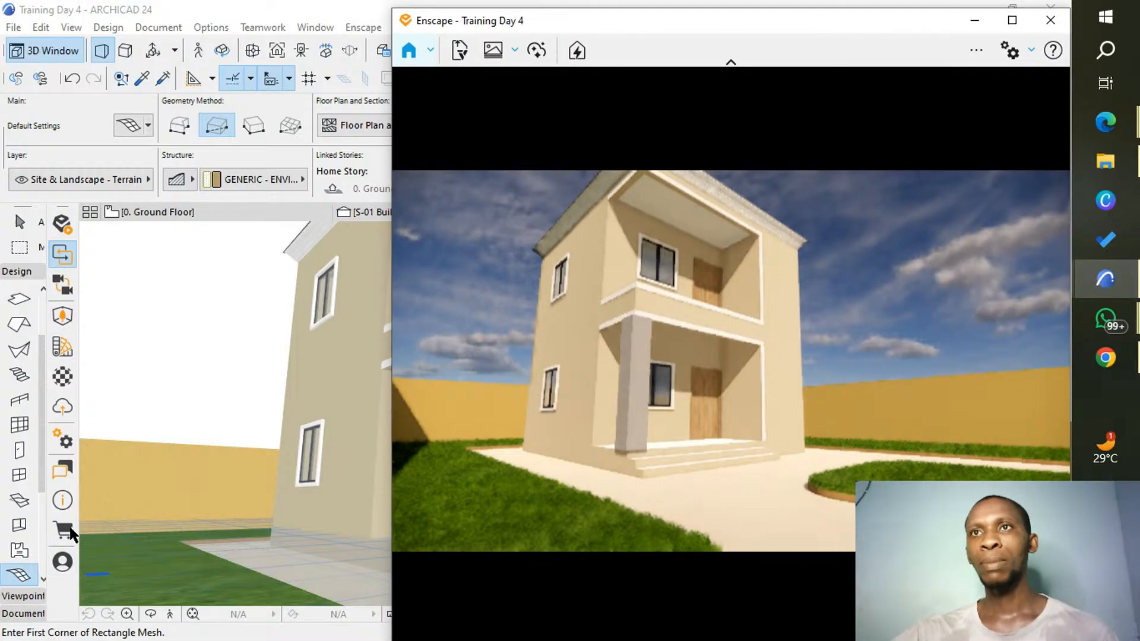
Open the Enscape Material Editor and place it so the fence wall in the ARCHICAD 3D view stays uncovered.
{"action": "left_click", "coordinate": [63, 377]}
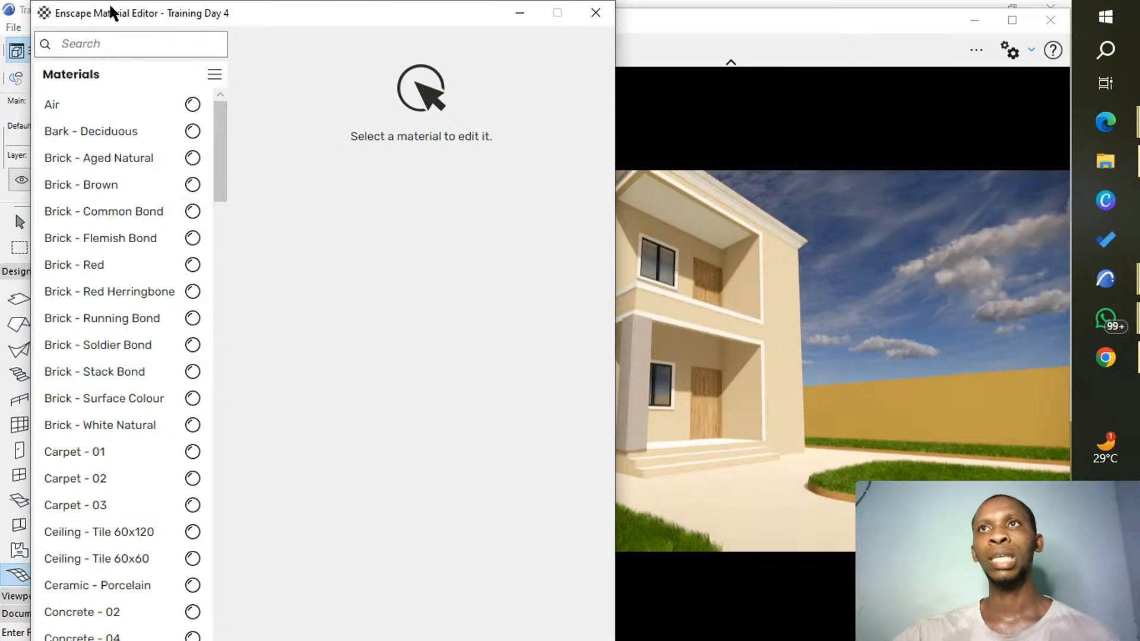
{"action": "left_click_drag", "start_coordinate": [224, 15], "coordinate": [125, 36]}
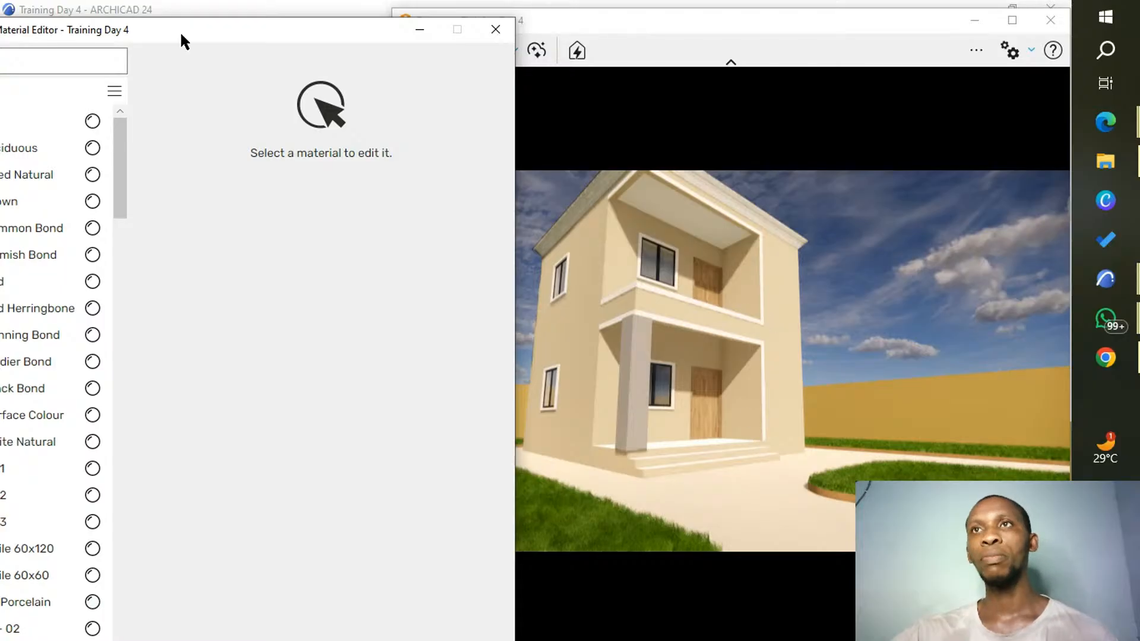
{"action": "left_click_drag", "start_coordinate": [181, 40], "coordinate": [687, 42]}
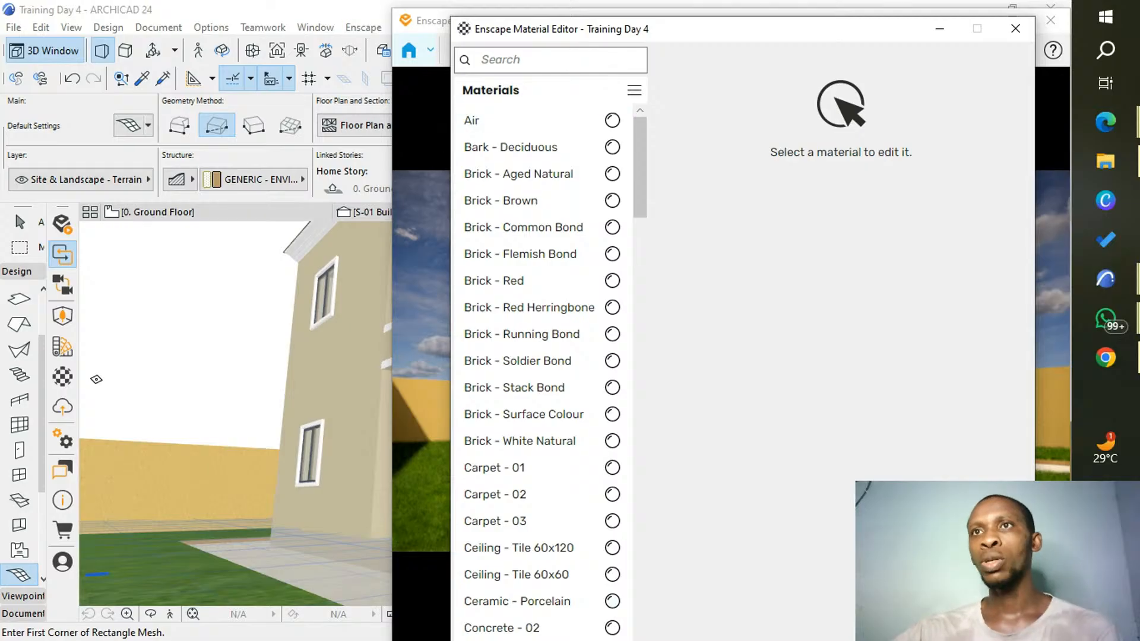
Select the yellow perimeter fence wall and check its override surfaces in the wall selection settings.
{"action": "left_click", "coordinate": [296, 449]}
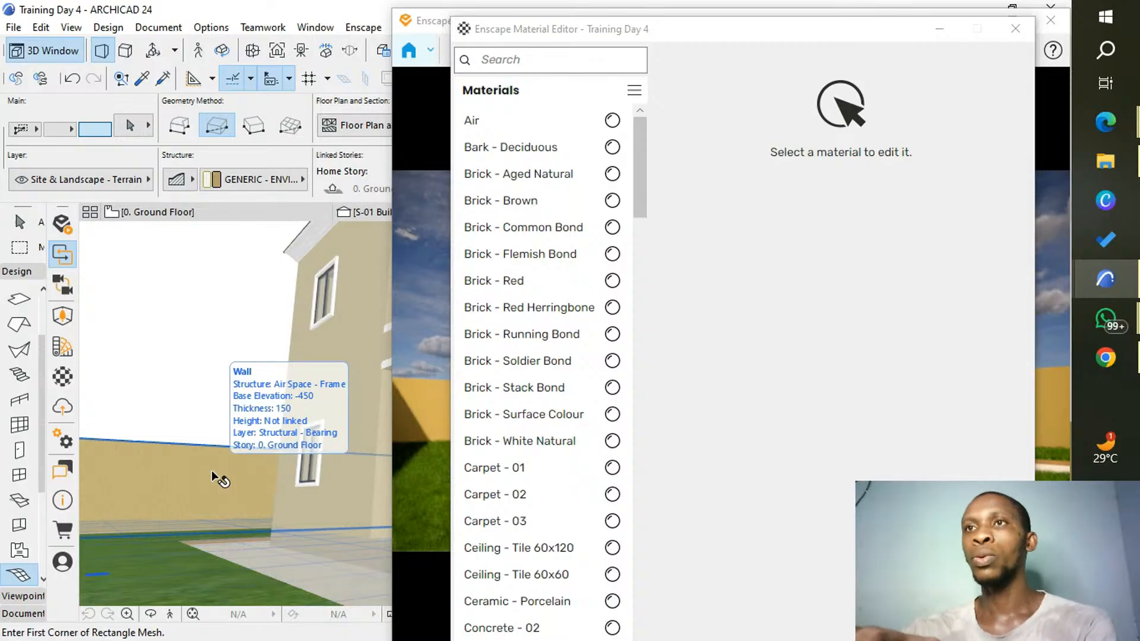
{"action": "left_click", "coordinate": [211, 470]}
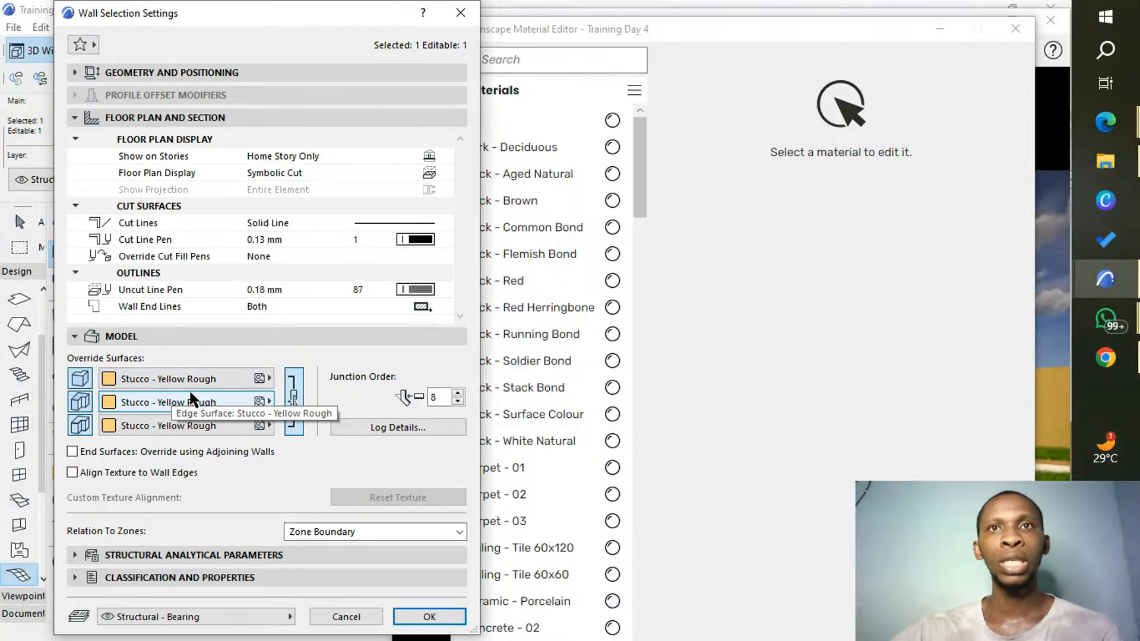
{"action": "left_click", "coordinate": [429, 617]}
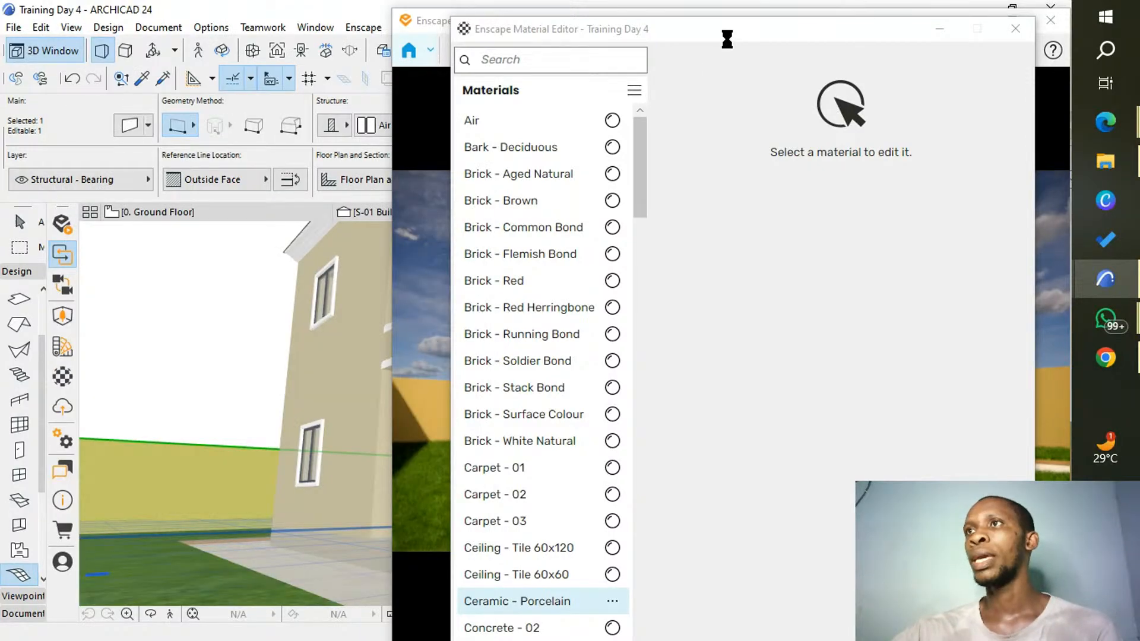
Search the Enscape materials for "stu", open Stucco - Yellow Rough and review its albedo, height map and reflection settings.
{"action": "left_click_drag", "start_coordinate": [743, 27], "coordinate": [390, 25]}
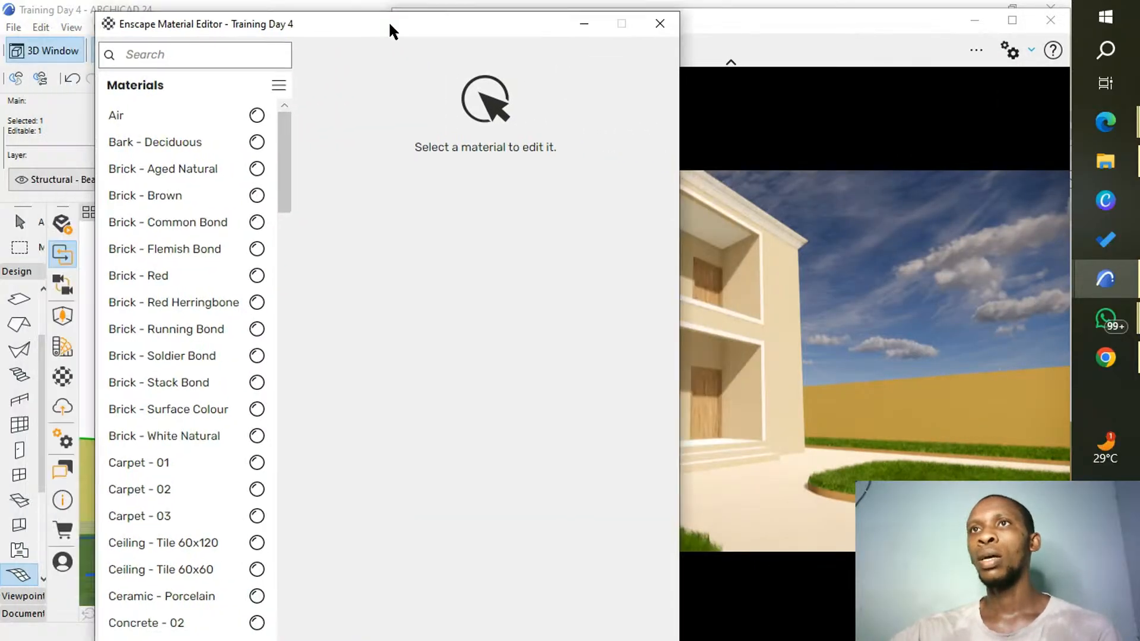
{"action": "left_click", "coordinate": [205, 57]}
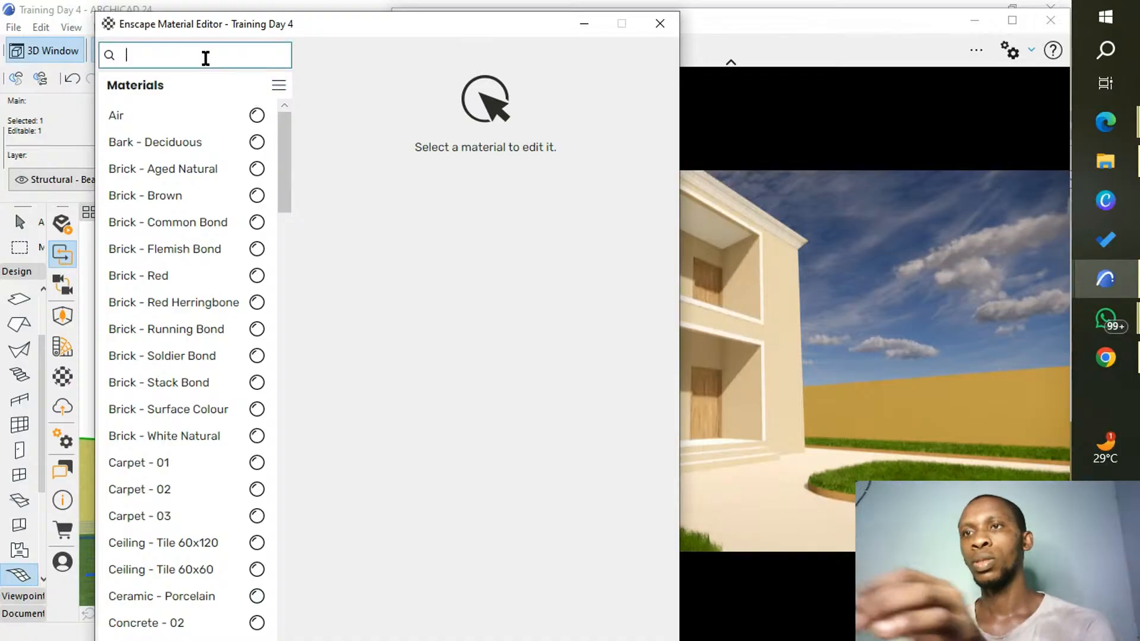
{"action": "type", "text": "st"}
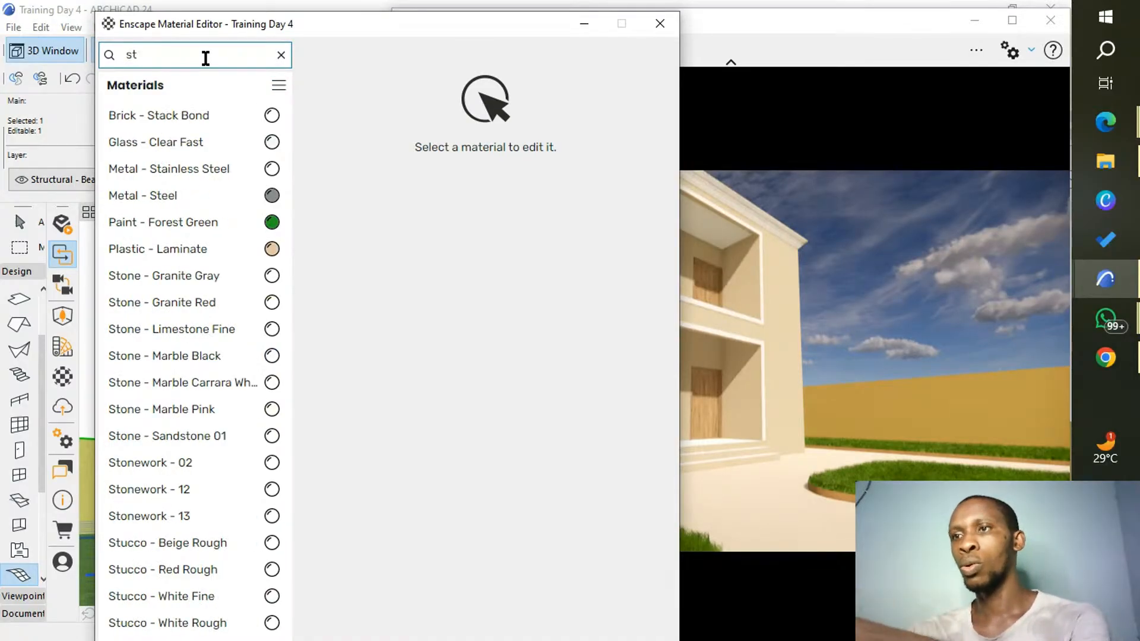
{"action": "type", "text": "u"}
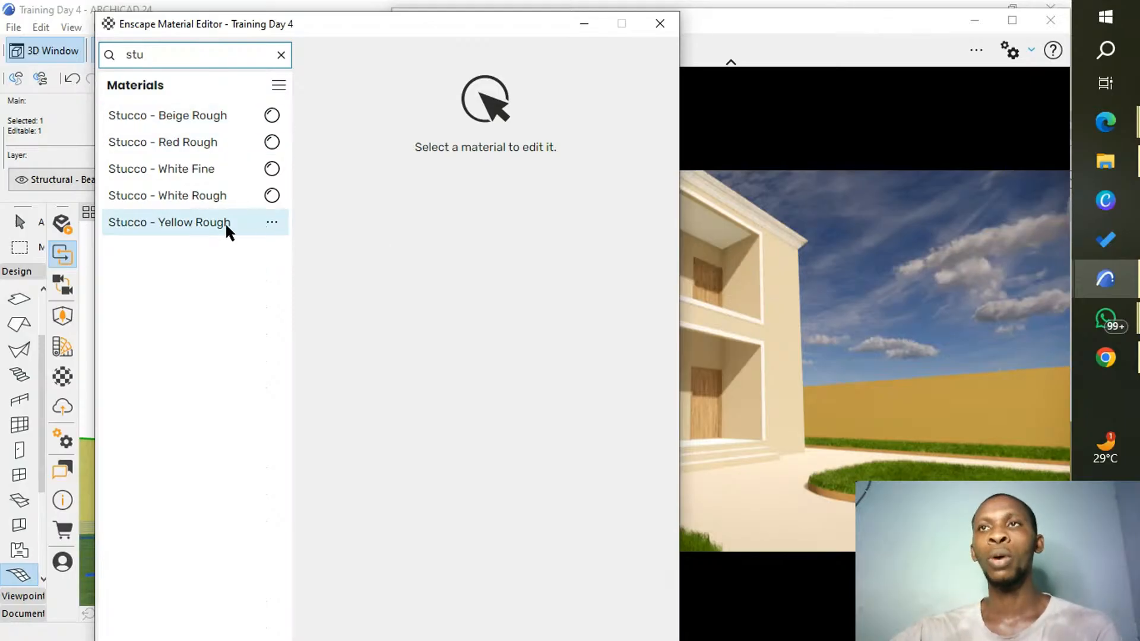
{"action": "left_click", "coordinate": [272, 223]}
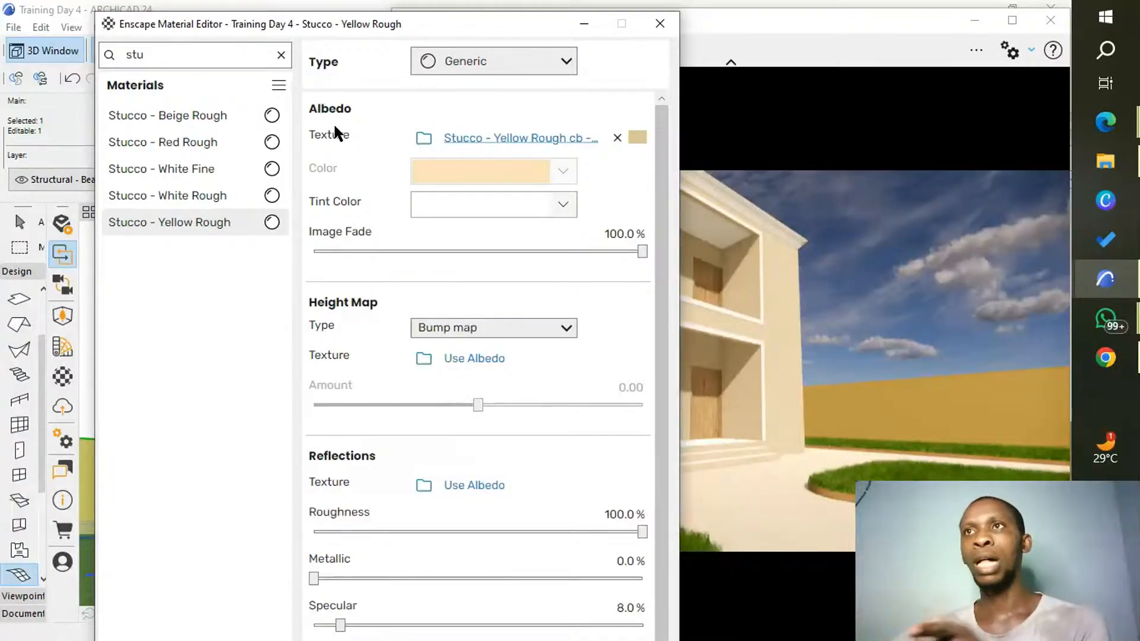
{"action": "mouse_move", "coordinate": [634, 141]}
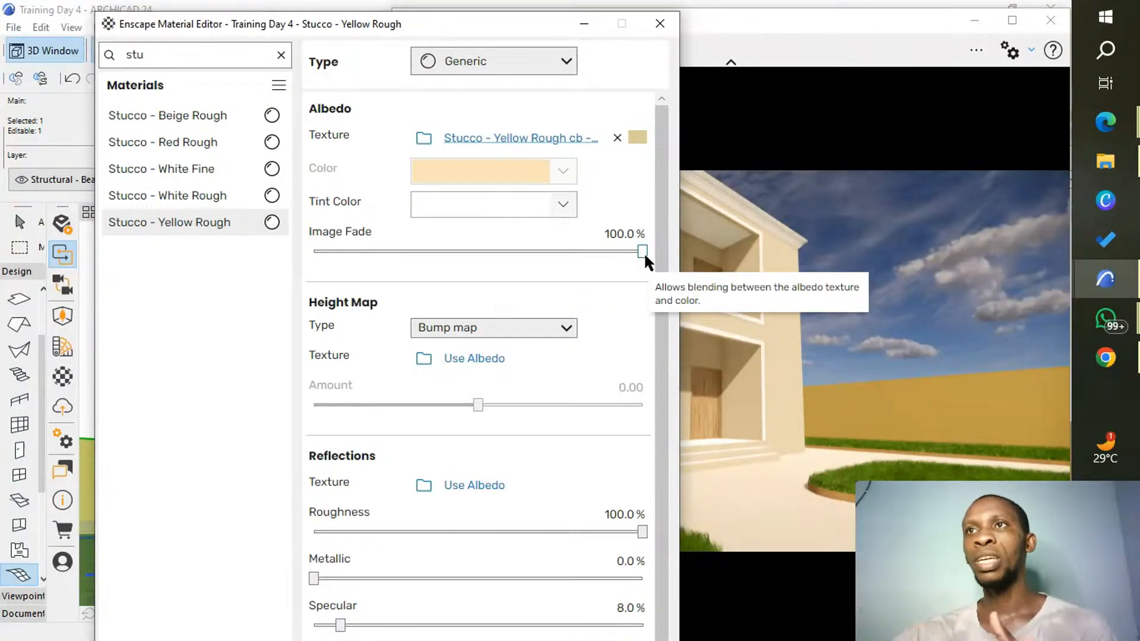
{"action": "scroll", "coordinate": [487, 497], "scroll_direction": "down", "scroll_amount": 1}
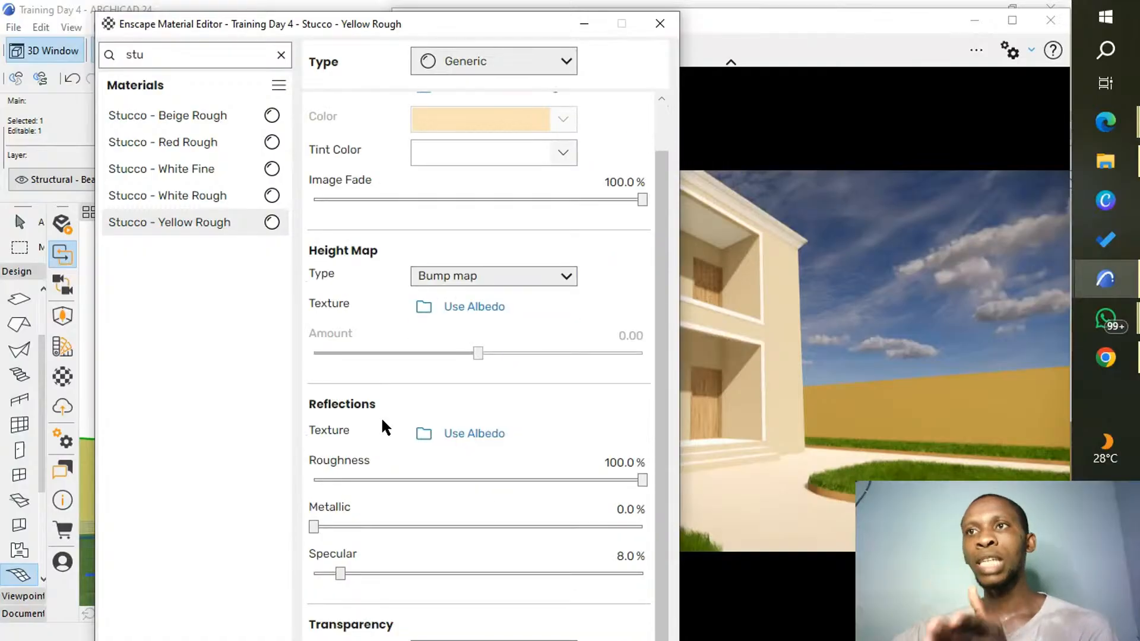
Replace the Stucco - Yellow Rough material with the Enscape library material Brick 11.
{"action": "left_click", "coordinate": [272, 226]}
{"action": "left_click", "coordinate": [310, 292]}
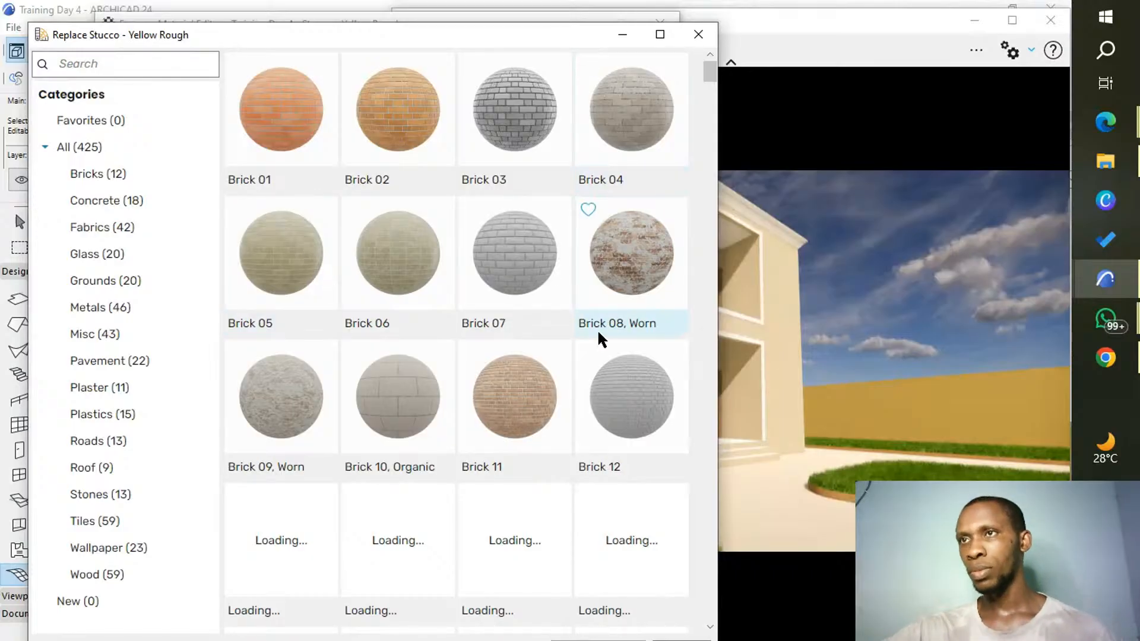
{"action": "left_click", "coordinate": [511, 420]}
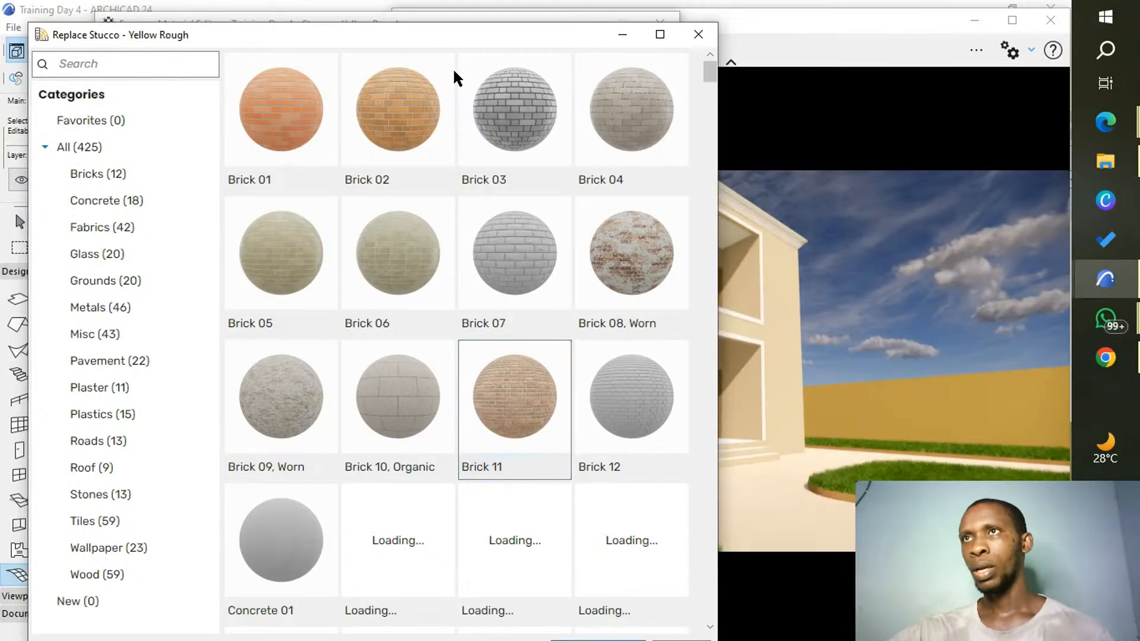
{"action": "left_click_drag", "start_coordinate": [454, 34], "coordinate": [446, 23]}
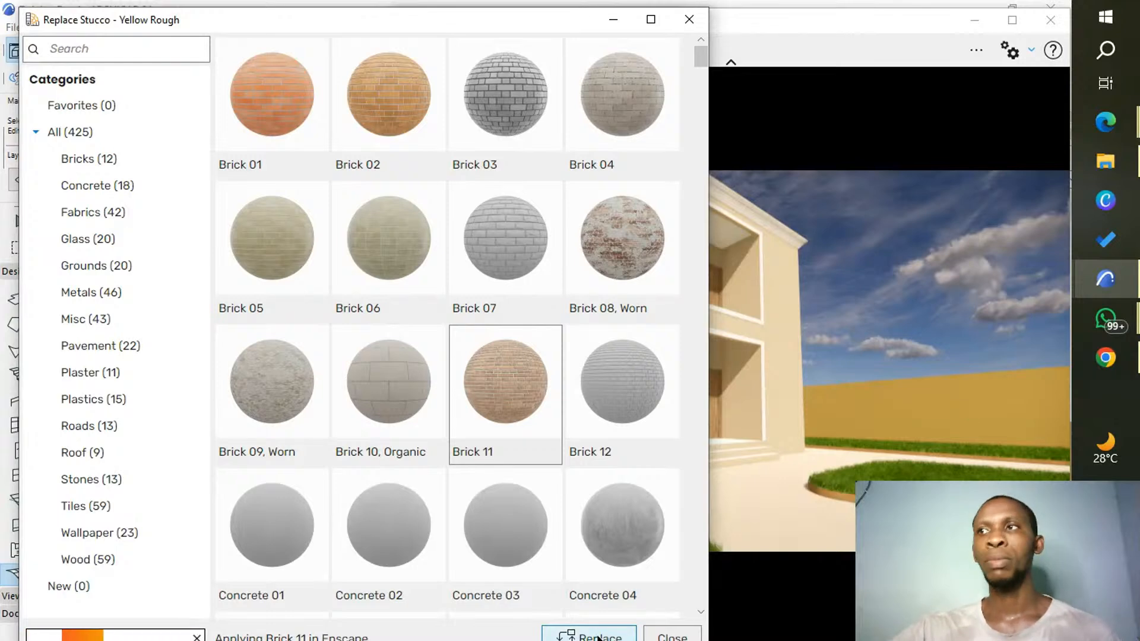
{"action": "left_click", "coordinate": [597, 639]}
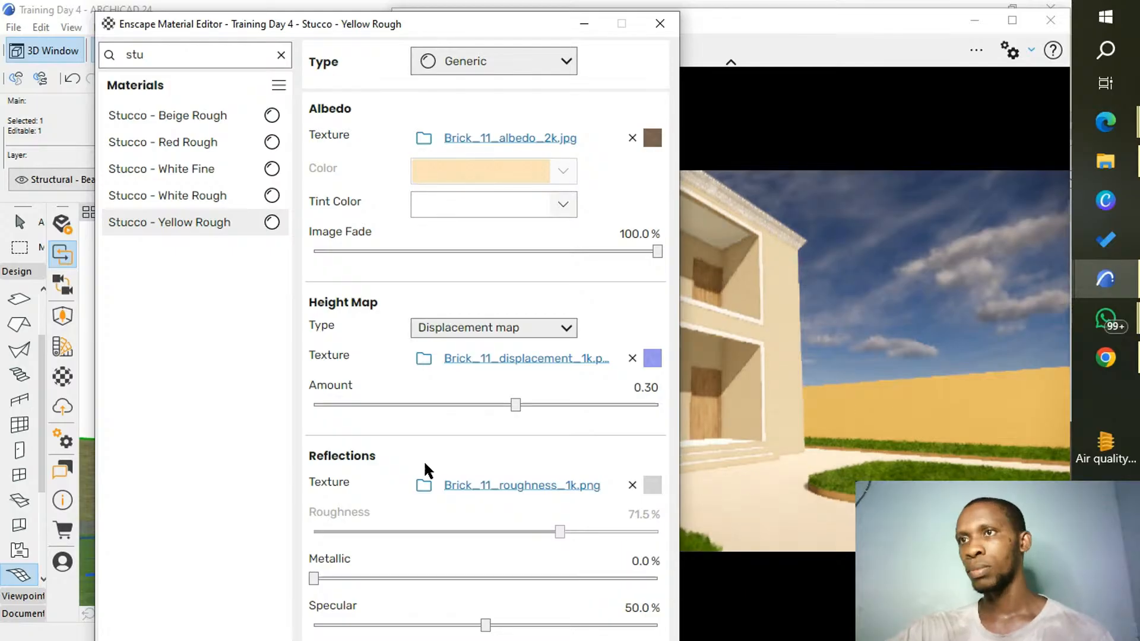
{"action": "left_click", "coordinate": [274, 225]}
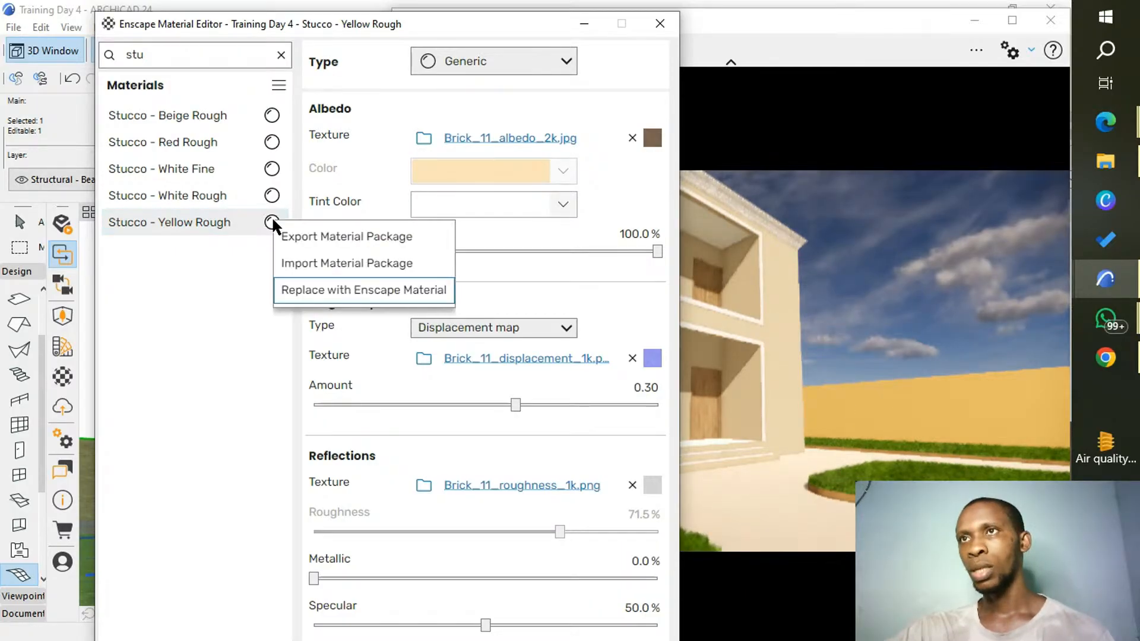
{"action": "left_click", "coordinate": [323, 291]}
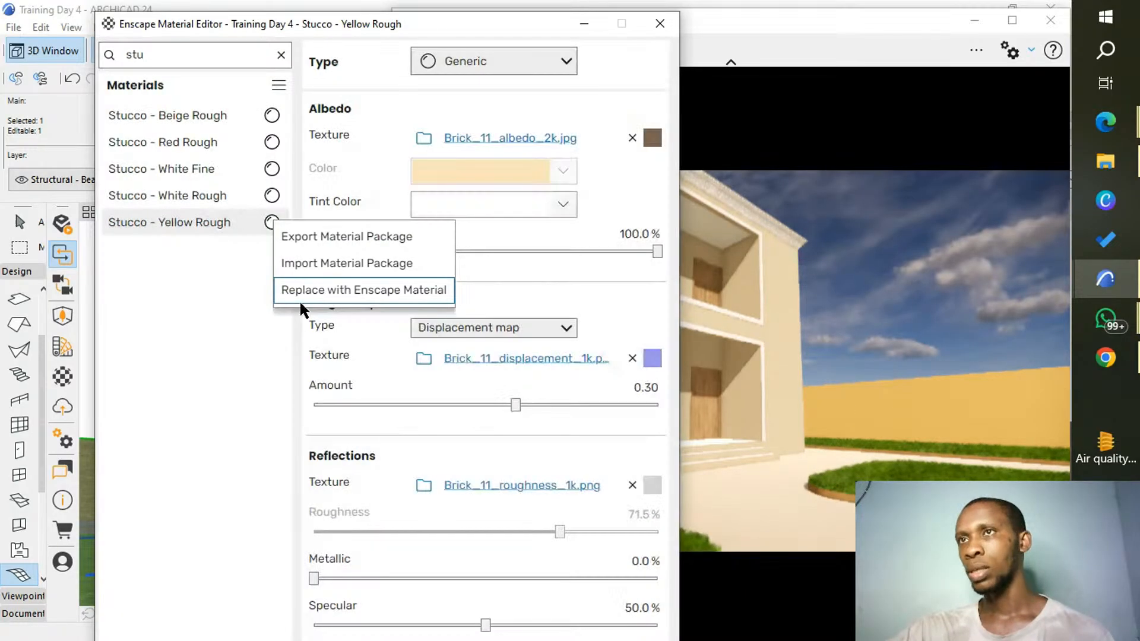
{"action": "left_click", "coordinate": [316, 289]}
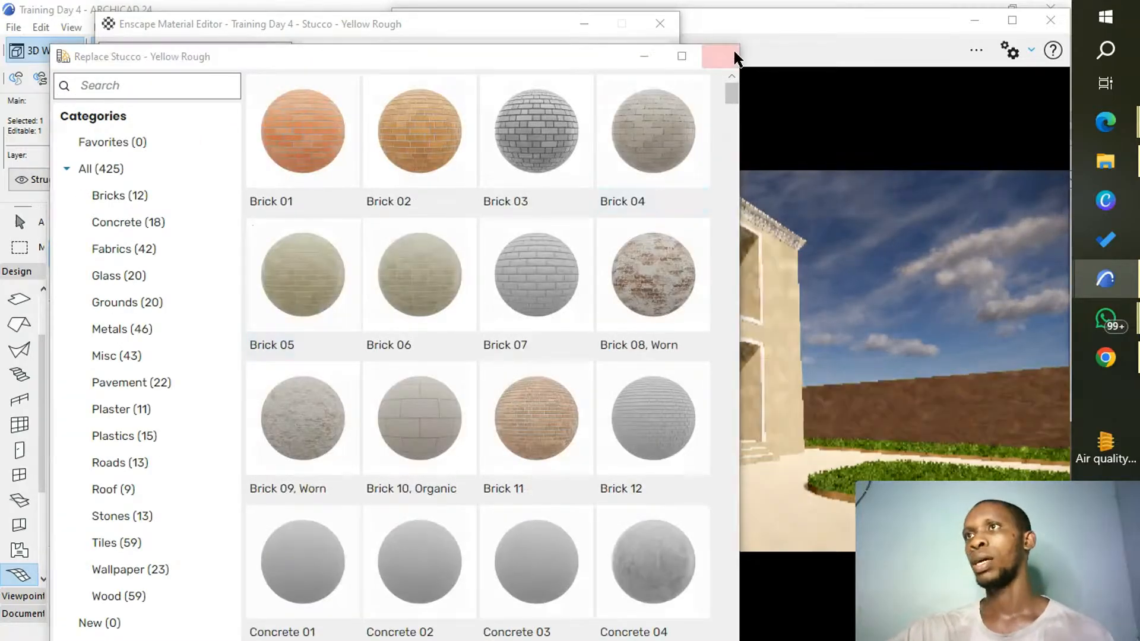
{"action": "left_click", "coordinate": [734, 58]}
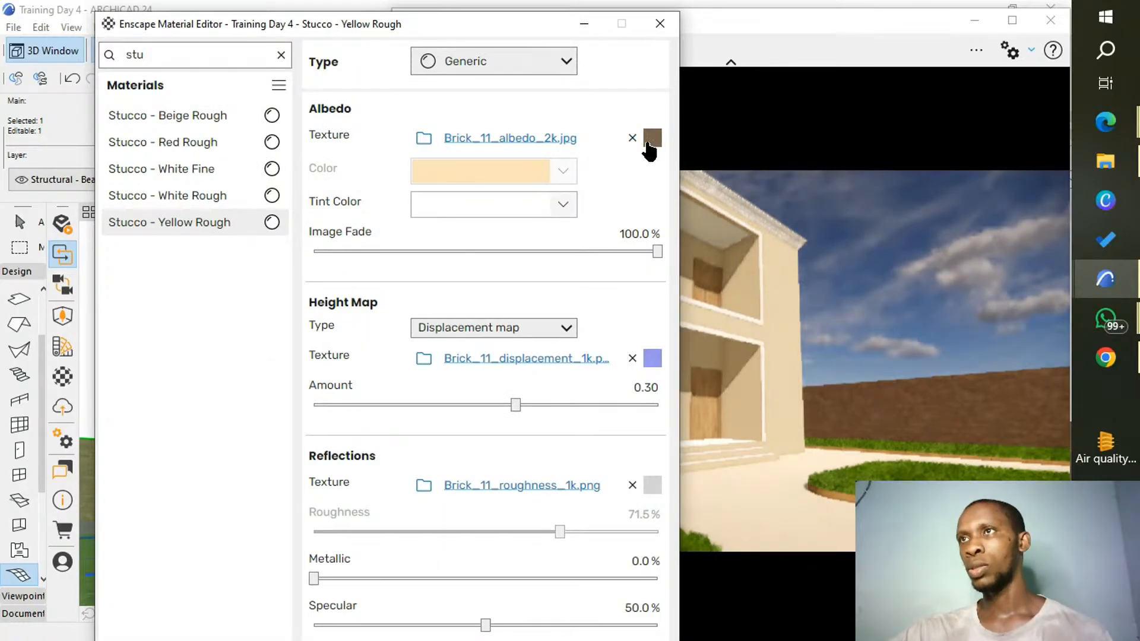
Set the brick wall material's specular to 43.2 % and move the Material Editor aside to uncover the house render.
{"action": "mouse_move", "coordinate": [649, 140]}
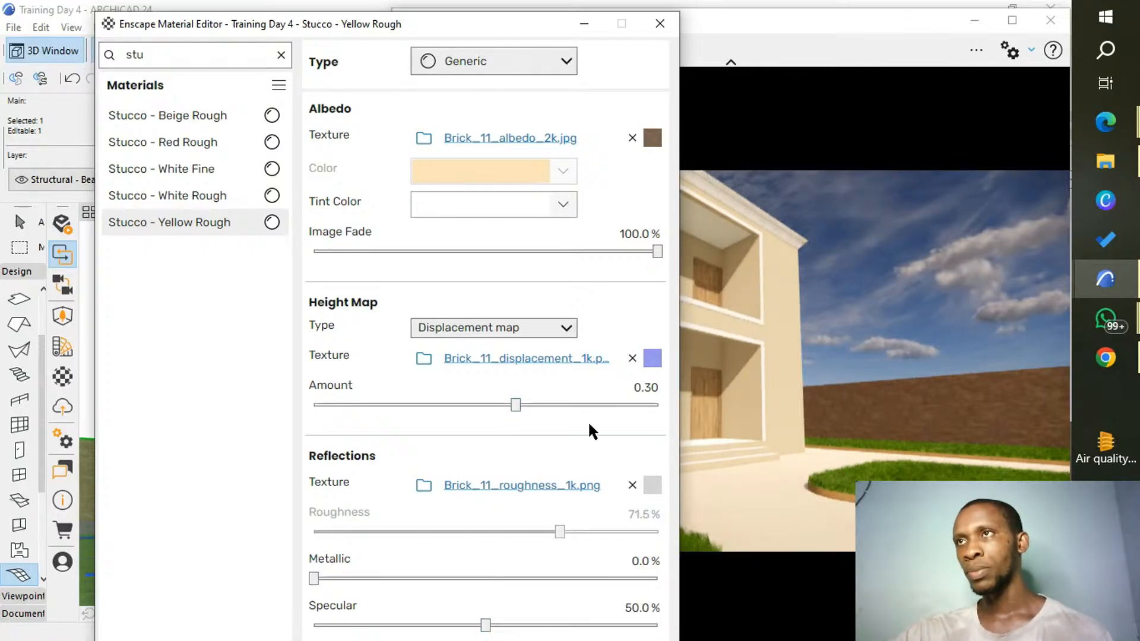
{"action": "left_click_drag", "start_coordinate": [531, 21], "coordinate": [526, 13]}
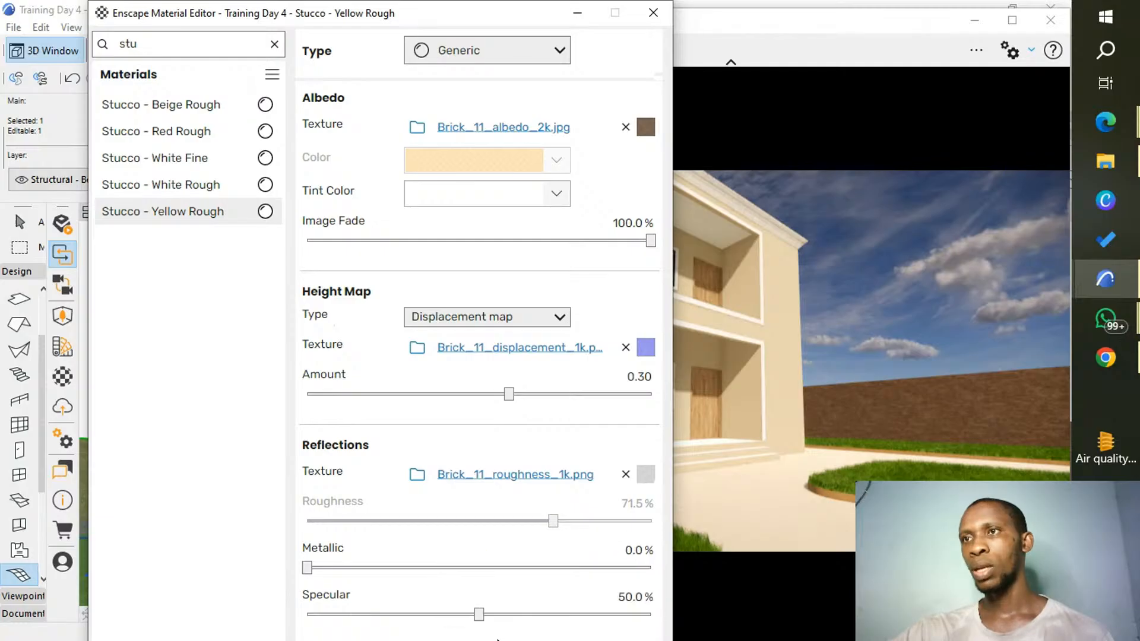
{"action": "mouse_move", "coordinate": [489, 624]}
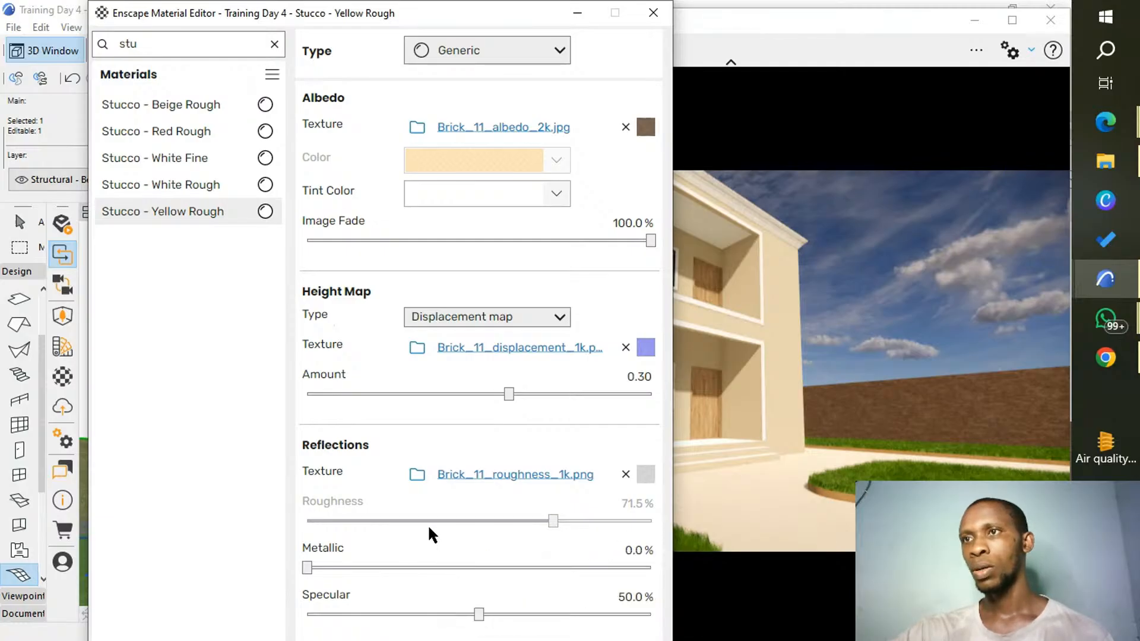
{"action": "left_click_drag", "start_coordinate": [479, 616], "coordinate": [447, 619]}
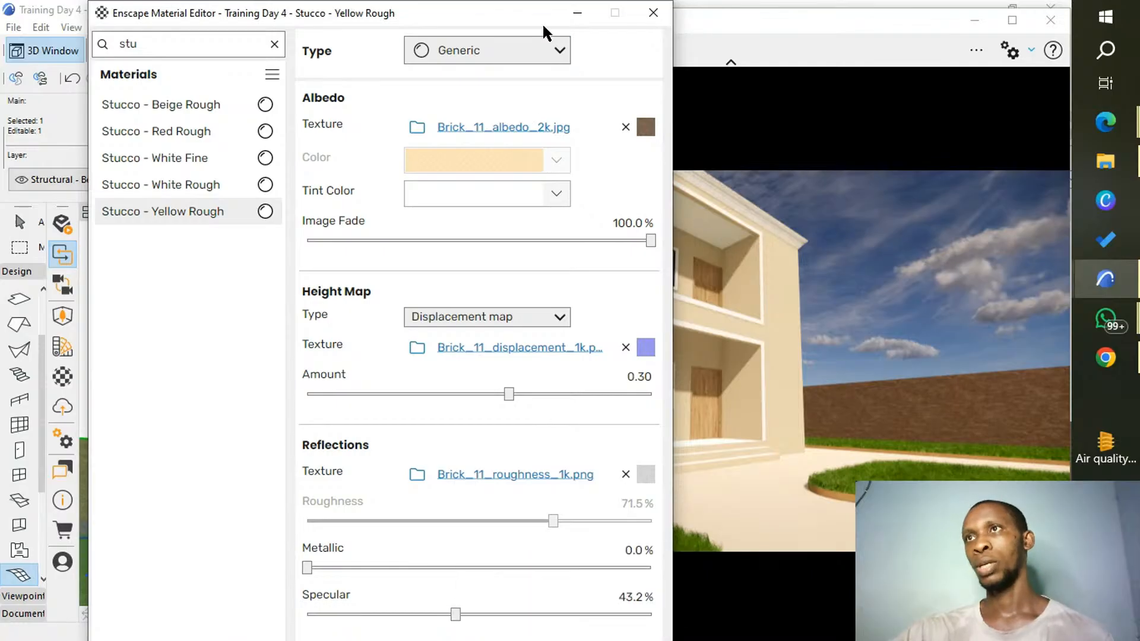
{"action": "left_click_drag", "start_coordinate": [413, 13], "coordinate": [217, 23]}
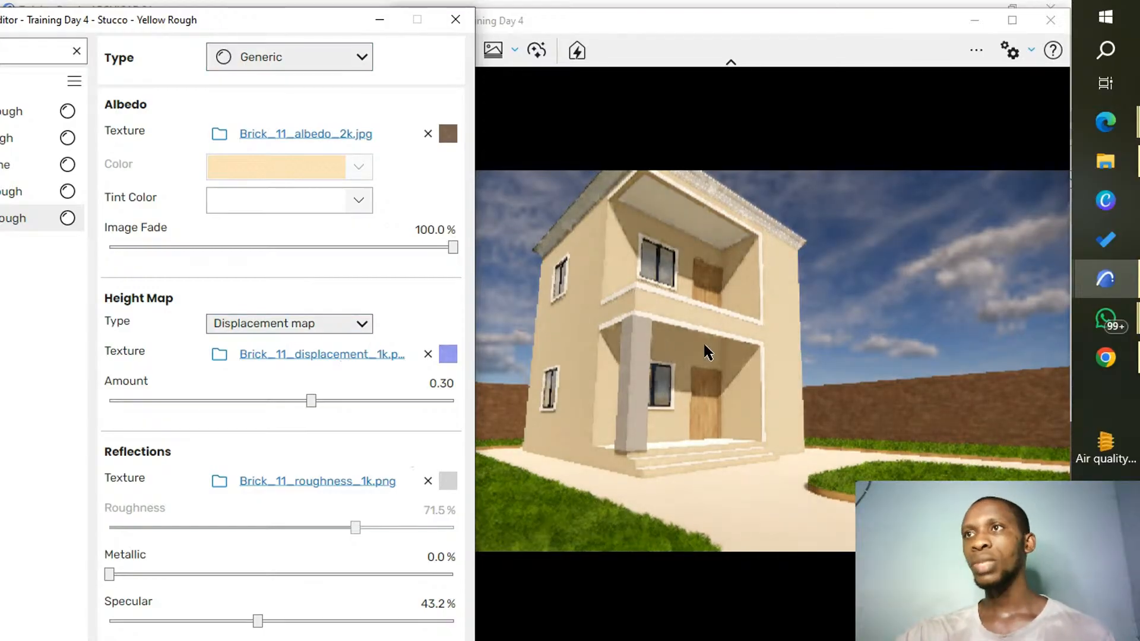
Uncover the ARCHICAD 3D view, check the house walls' override surfaces in the wall selection settings, and deselect the walls.
{"action": "left_click_drag", "start_coordinate": [247, 12], "coordinate": [818, 32]}
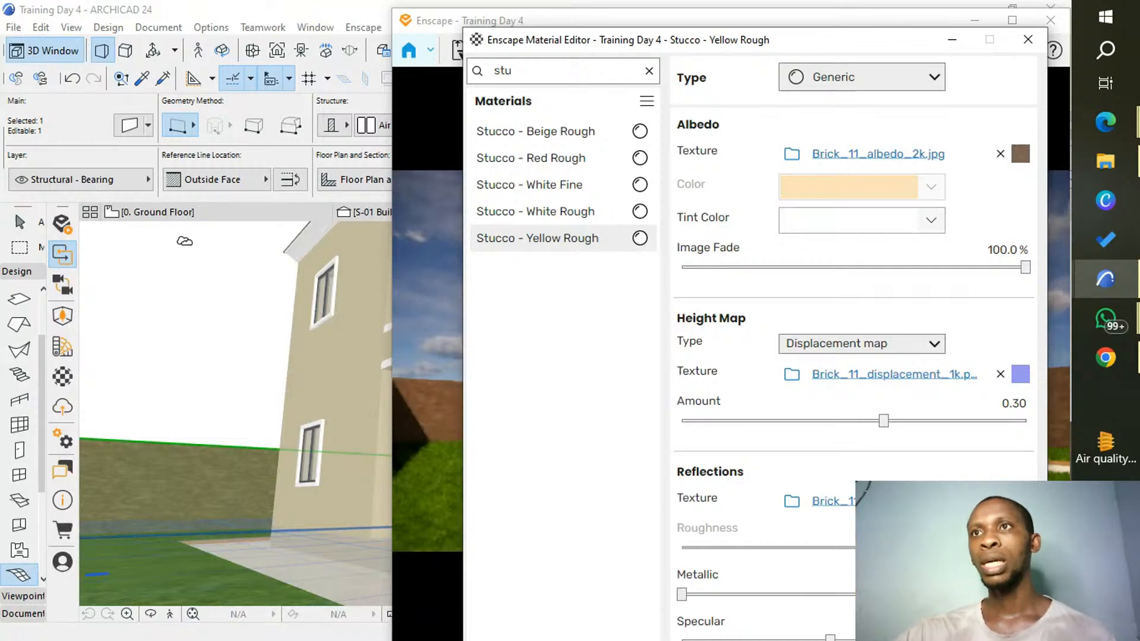
{"action": "left_click", "coordinate": [207, 375]}
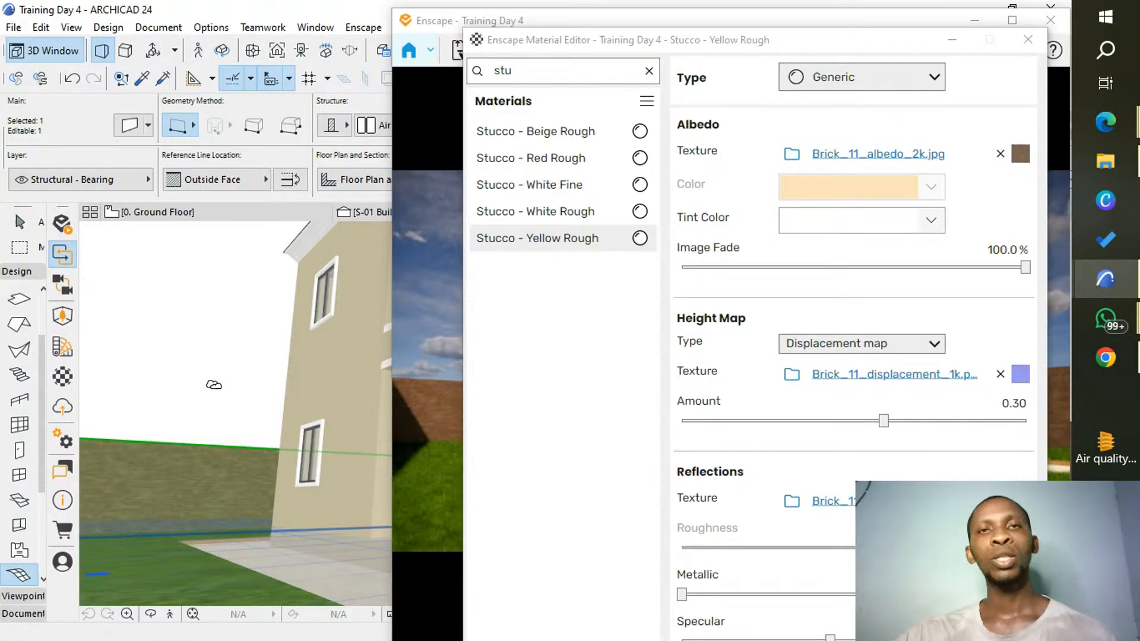
{"action": "key", "text": "Escape"}
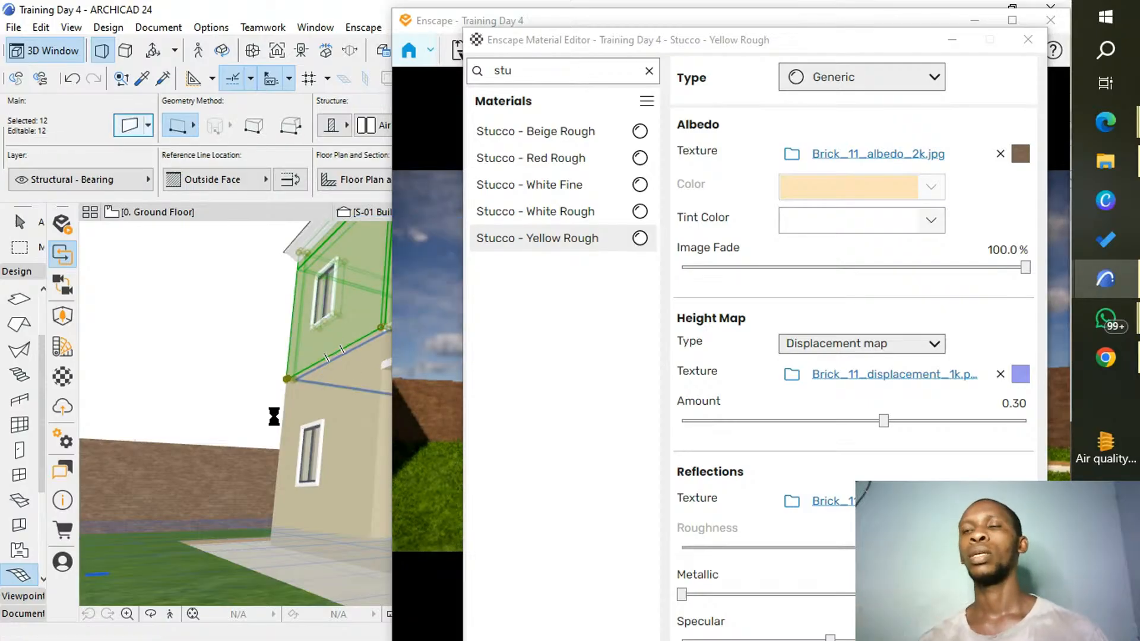
{"action": "key", "text": "ctrl+t"}
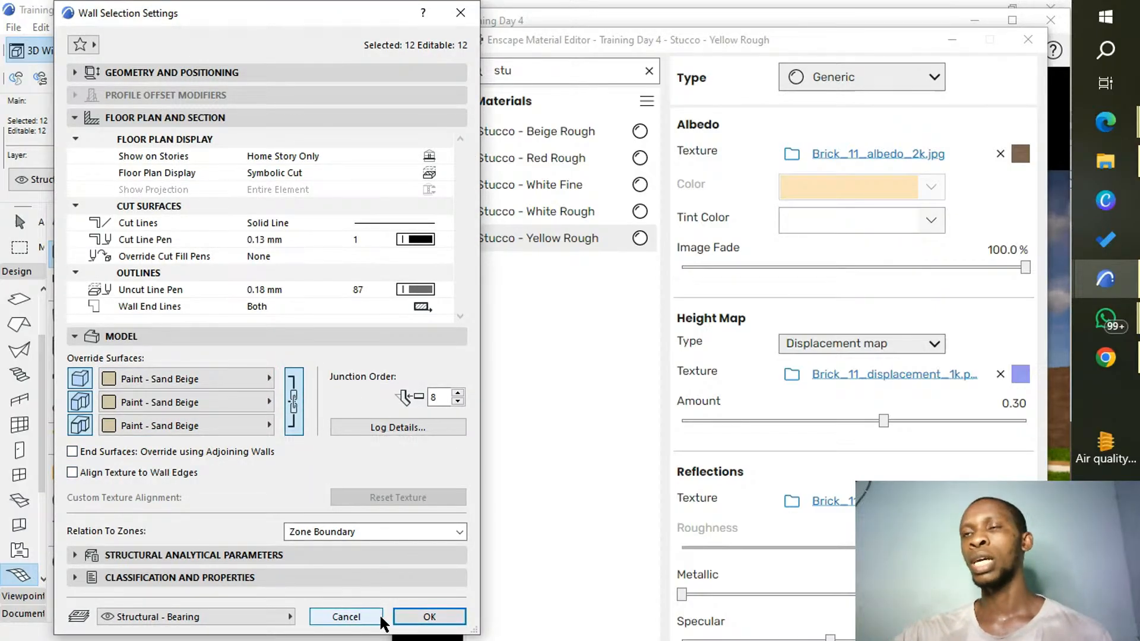
{"action": "left_click", "coordinate": [346, 617]}
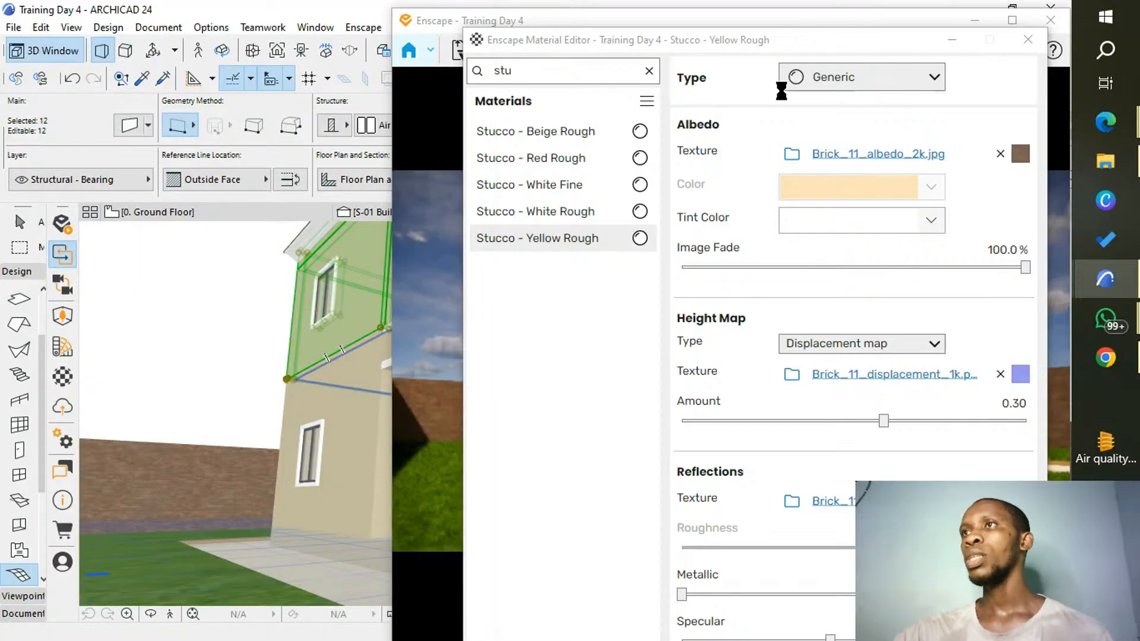
{"action": "key", "text": "Escape"}
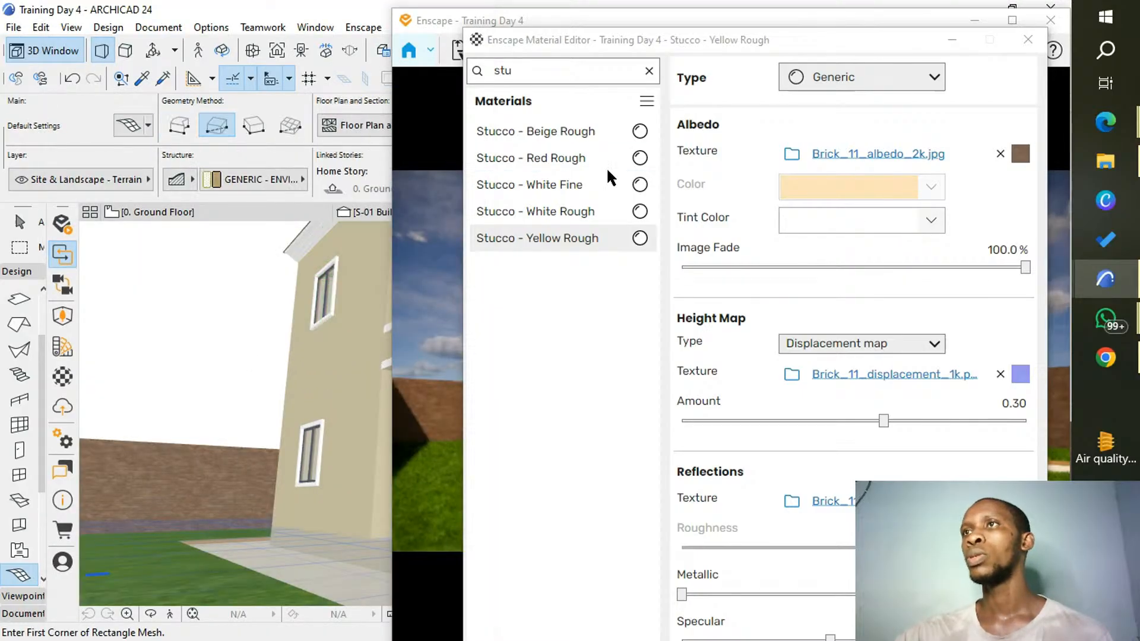
Search the Enscape materials for "paint" and start replacing Paint - Sand Beige with an Enscape material.
{"action": "left_click_drag", "start_coordinate": [713, 48], "coordinate": [393, 39]}
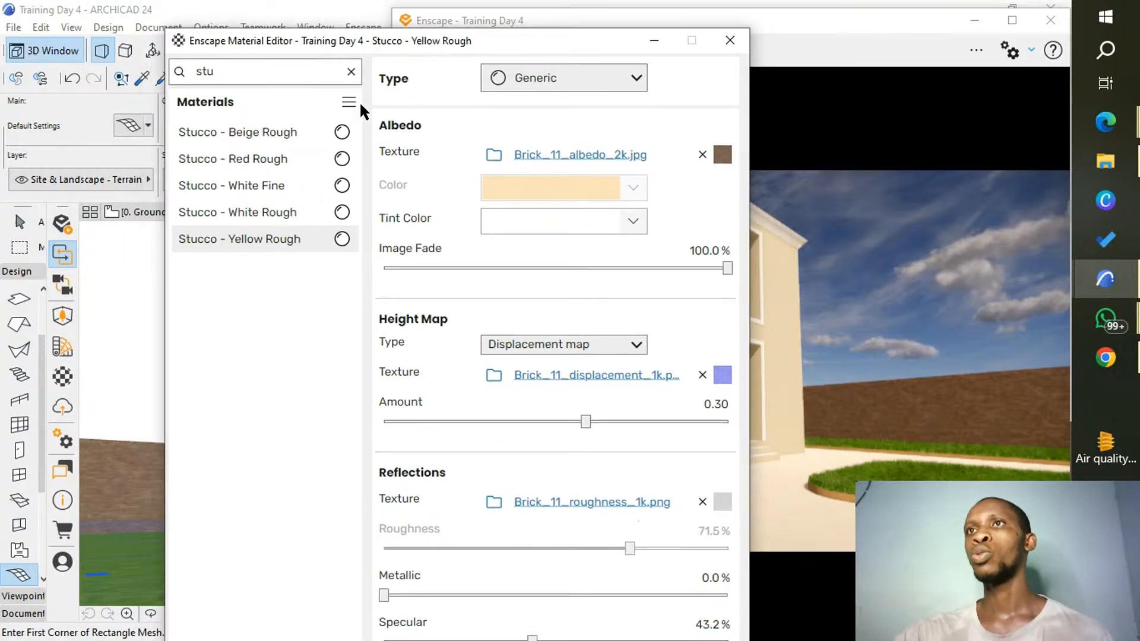
{"action": "left_click", "coordinate": [335, 72]}
{"action": "key", "text": "BackSpace"}
{"action": "key", "text": "BackSpace"}
{"action": "key", "text": "BackSpace"}
{"action": "type", "text": "paint"}
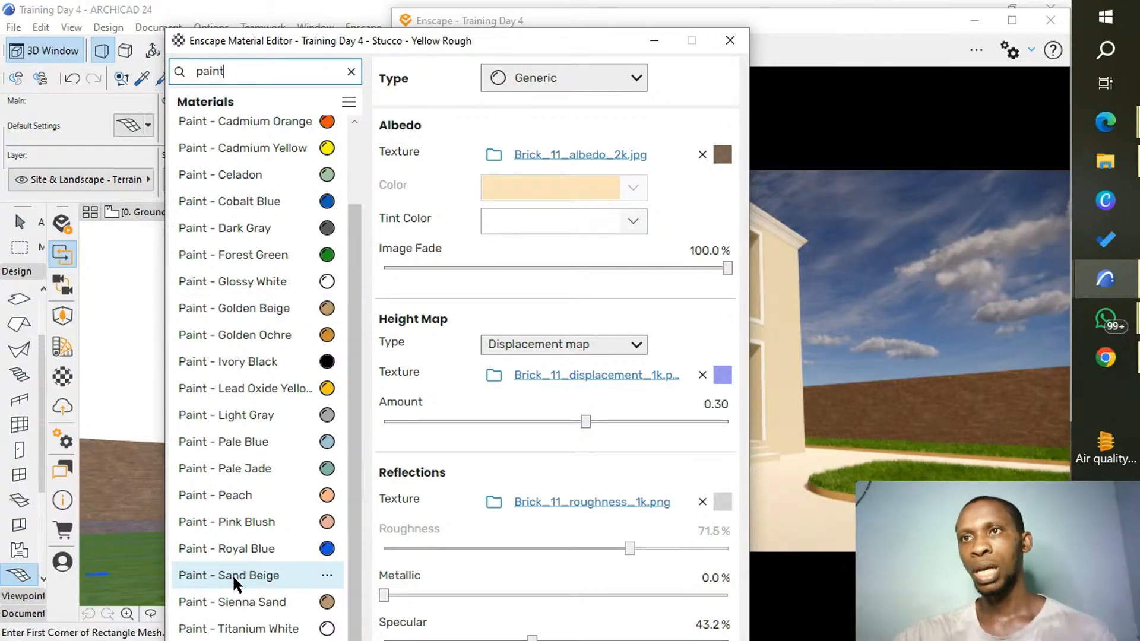
{"action": "left_click", "coordinate": [325, 577]}
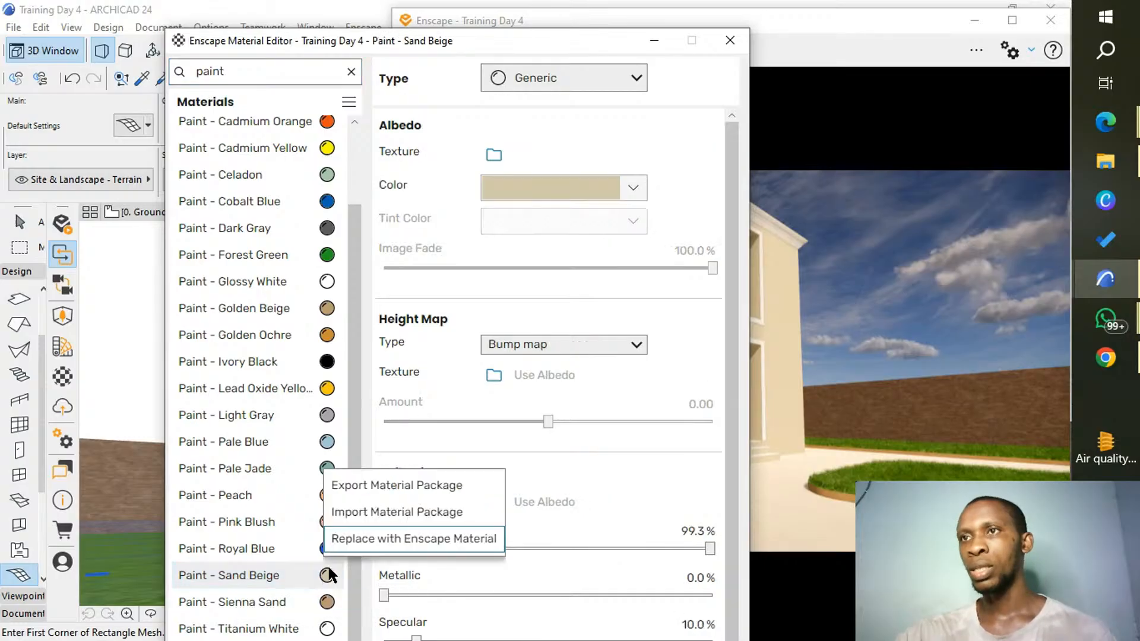
{"action": "left_click", "coordinate": [373, 540]}
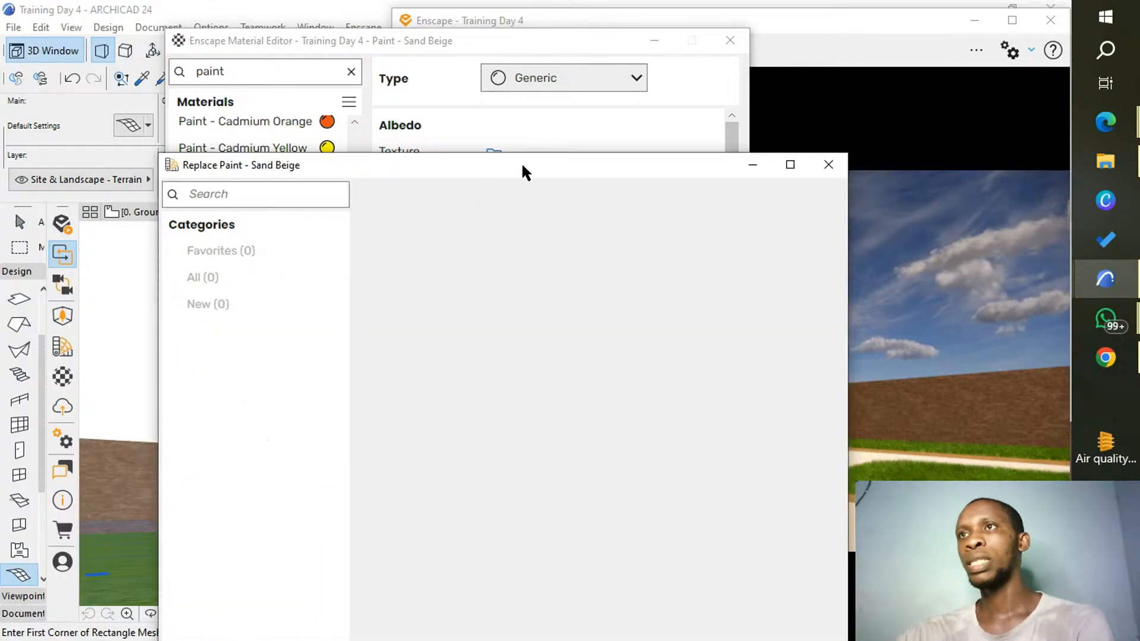
Reposition the replacement library window and show its Plaster category.
{"action": "left_click_drag", "start_coordinate": [523, 165], "coordinate": [446, 89]}
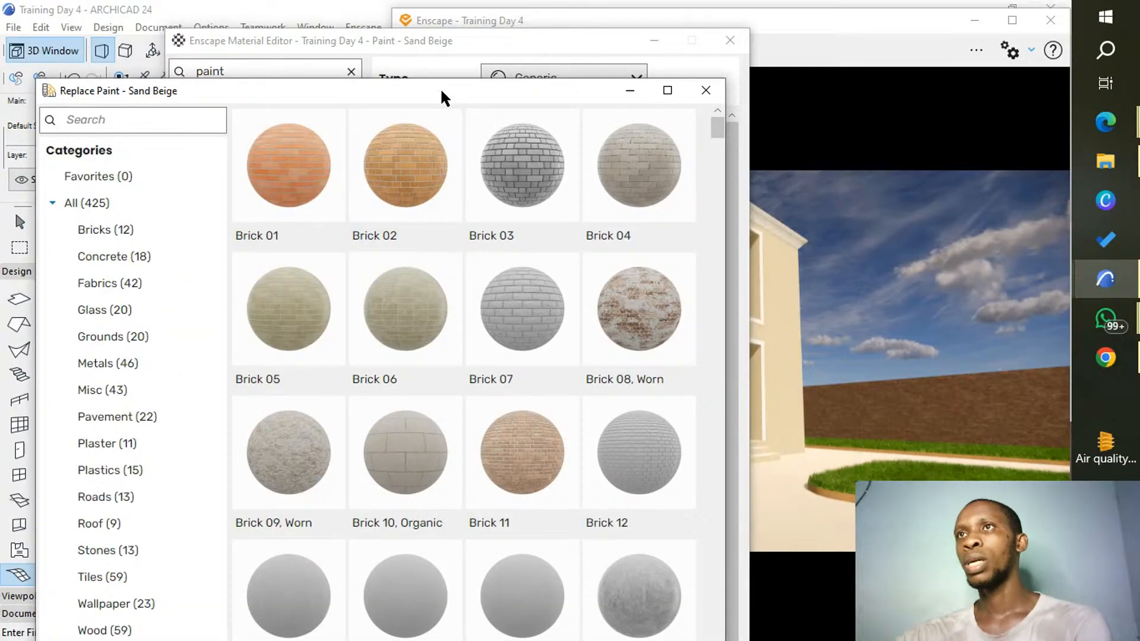
{"action": "left_click_drag", "start_coordinate": [440, 88], "coordinate": [438, 41]}
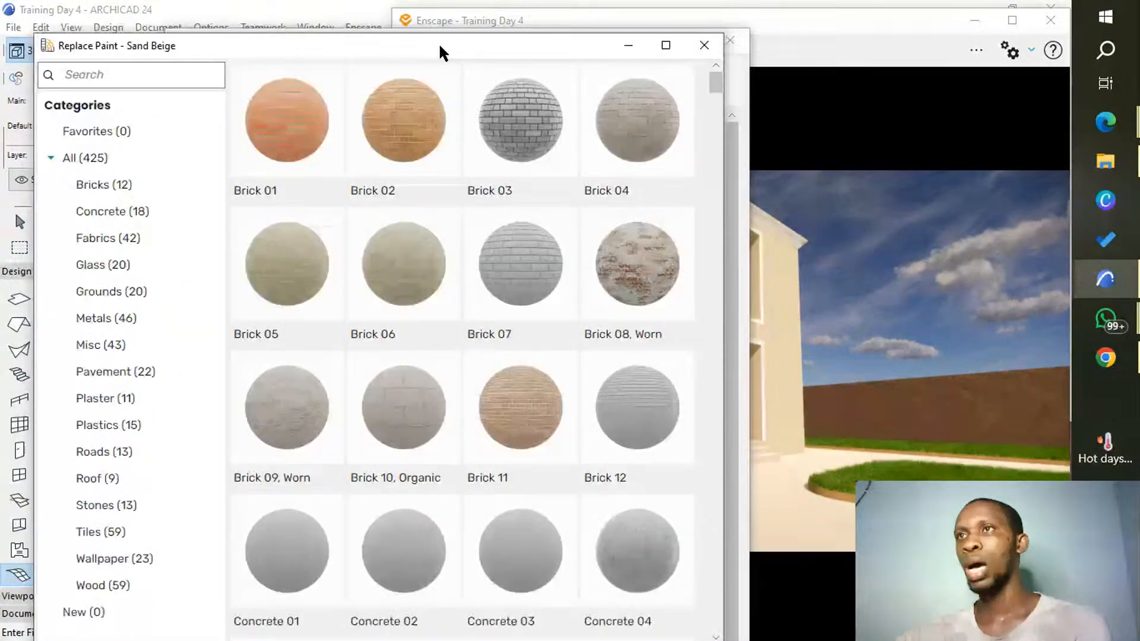
{"action": "scroll", "coordinate": [522, 318], "scroll_direction": "down", "scroll_amount": 4}
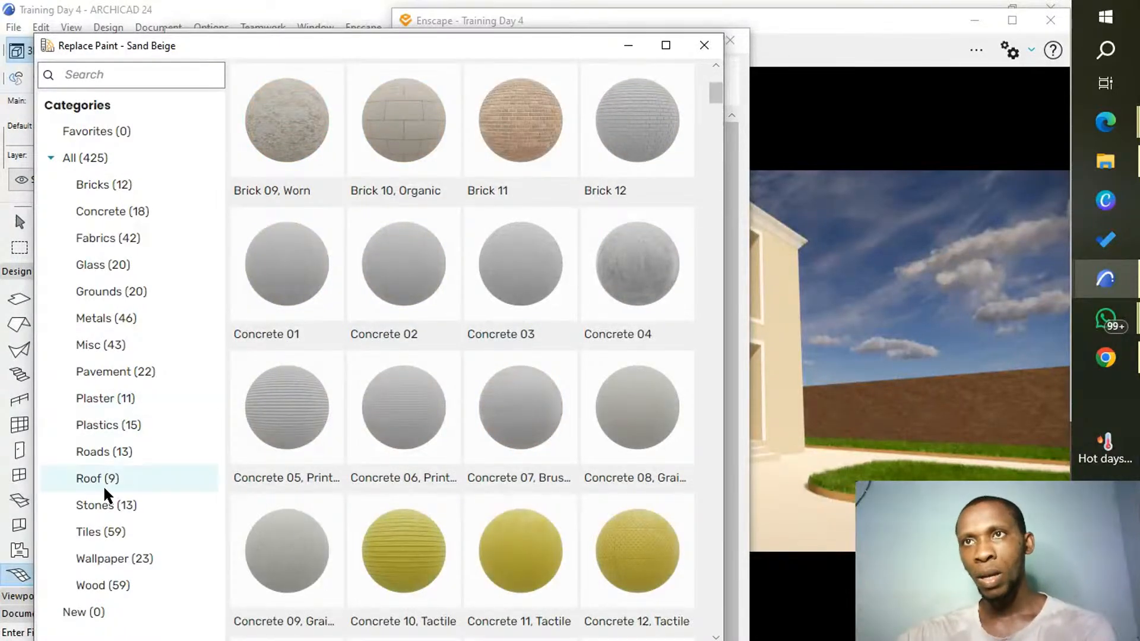
{"action": "left_click", "coordinate": [103, 409]}
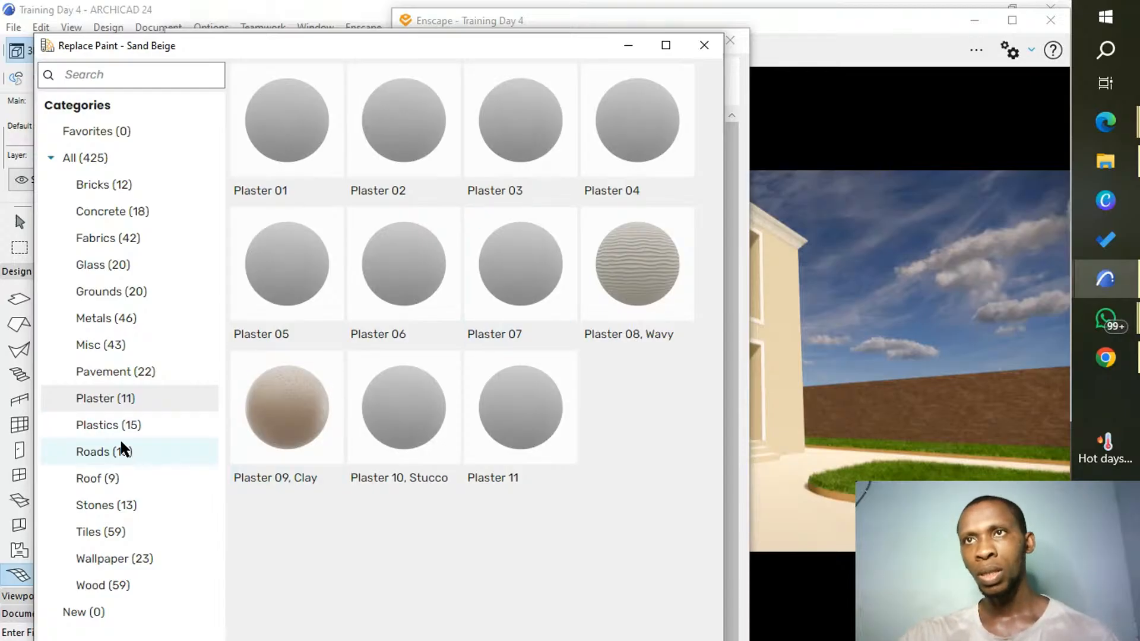
Try searching the replacement library for "paint", and clear the search.
{"action": "left_click", "coordinate": [133, 78]}
{"action": "type", "text": "p"}
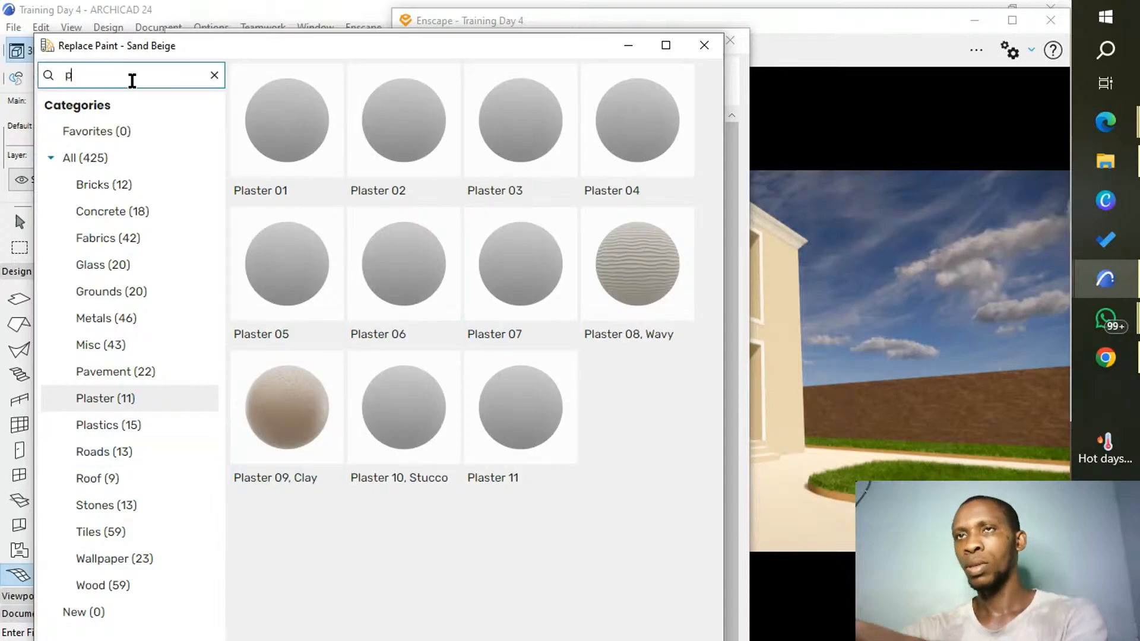
{"action": "type", "text": "aint"}
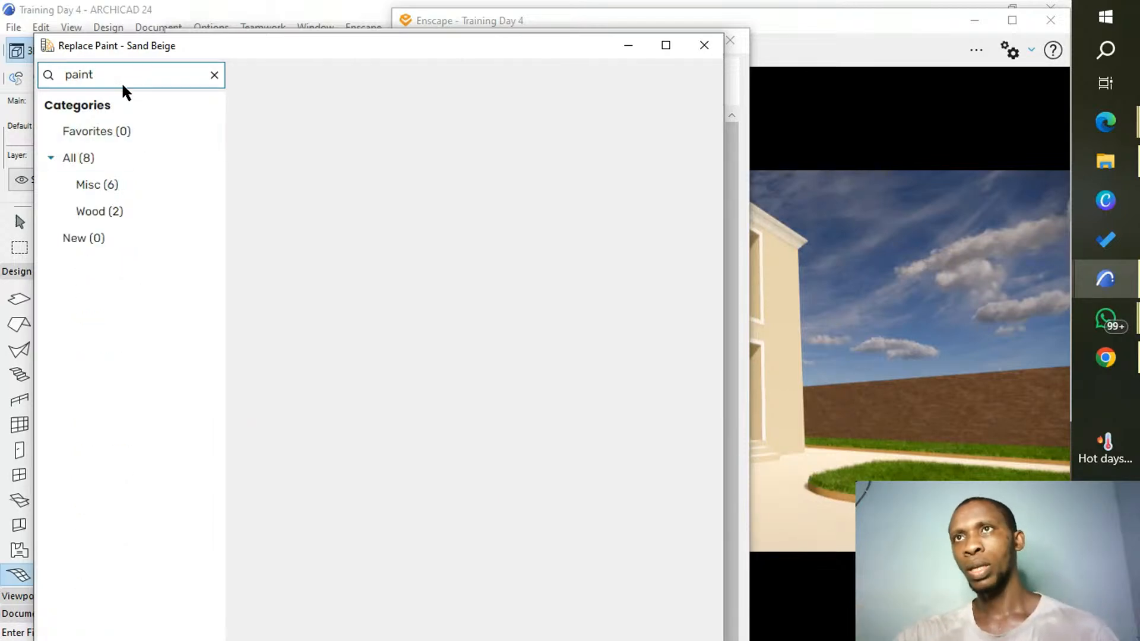
{"action": "key", "text": "BackSpace"}
{"action": "key", "text": "BackSpace"}
{"action": "key", "text": "BackSpace"}
{"action": "key", "text": "BackSpace"}
{"action": "key", "text": "BackSpace"}
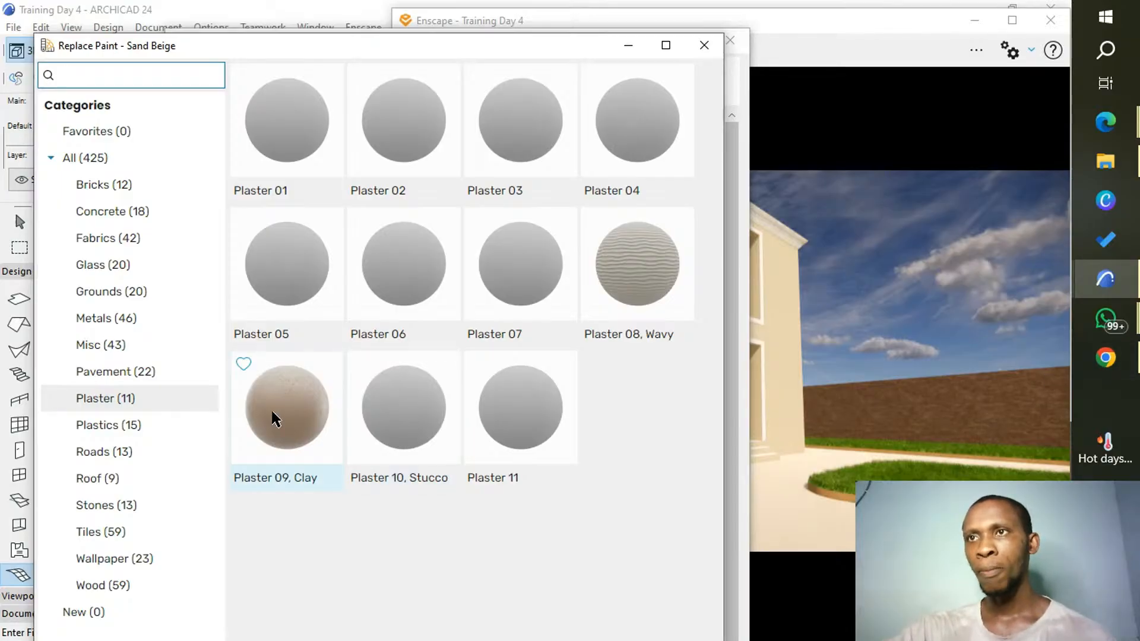
Preview Plaster 10, Stucco on the house walls and replace Paint - Sand Beige with it.
{"action": "left_click", "coordinate": [407, 427]}
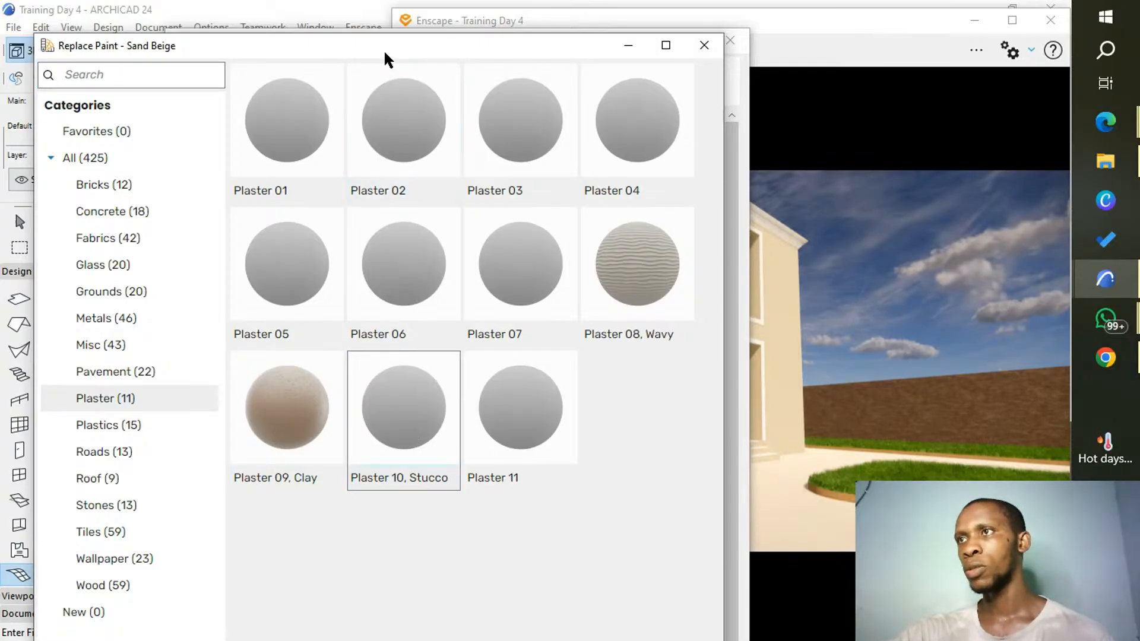
{"action": "mouse_move", "coordinate": [384, 52]}
{"action": "left_mouse_down"}
{"action": "mouse_move", "coordinate": [348, 20]}
{"action": "mouse_move", "coordinate": [358, 20]}
{"action": "left_mouse_up"}
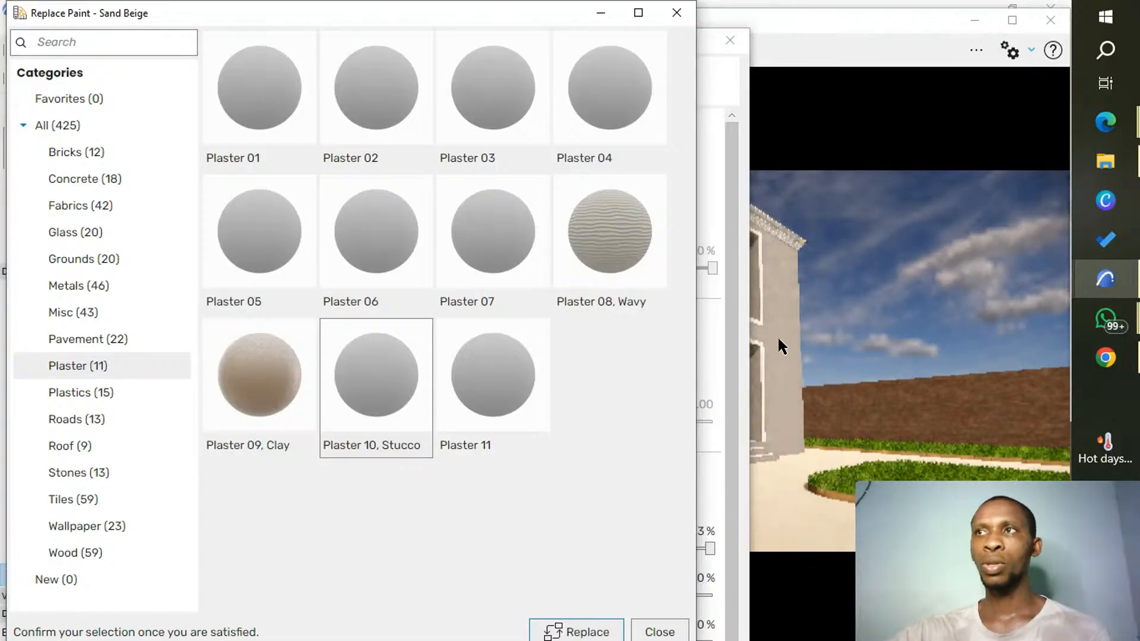
{"action": "mouse_move", "coordinate": [567, 25]}
{"action": "left_mouse_down"}
{"action": "mouse_move", "coordinate": [792, 177]}
{"action": "mouse_move", "coordinate": [946, 132]}
{"action": "mouse_move", "coordinate": [515, 101]}
{"action": "mouse_move", "coordinate": [625, 89]}
{"action": "mouse_move", "coordinate": [496, 89]}
{"action": "mouse_move", "coordinate": [434, 37]}
{"action": "mouse_move", "coordinate": [441, 4]}
{"action": "left_mouse_up"}
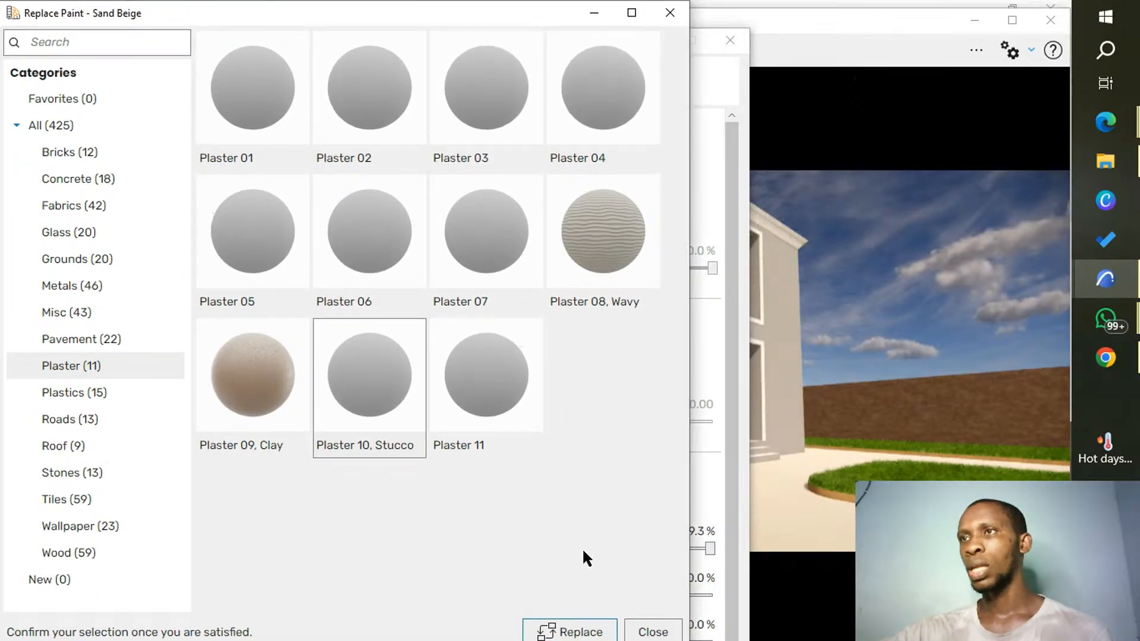
{"action": "left_click", "coordinate": [566, 631]}
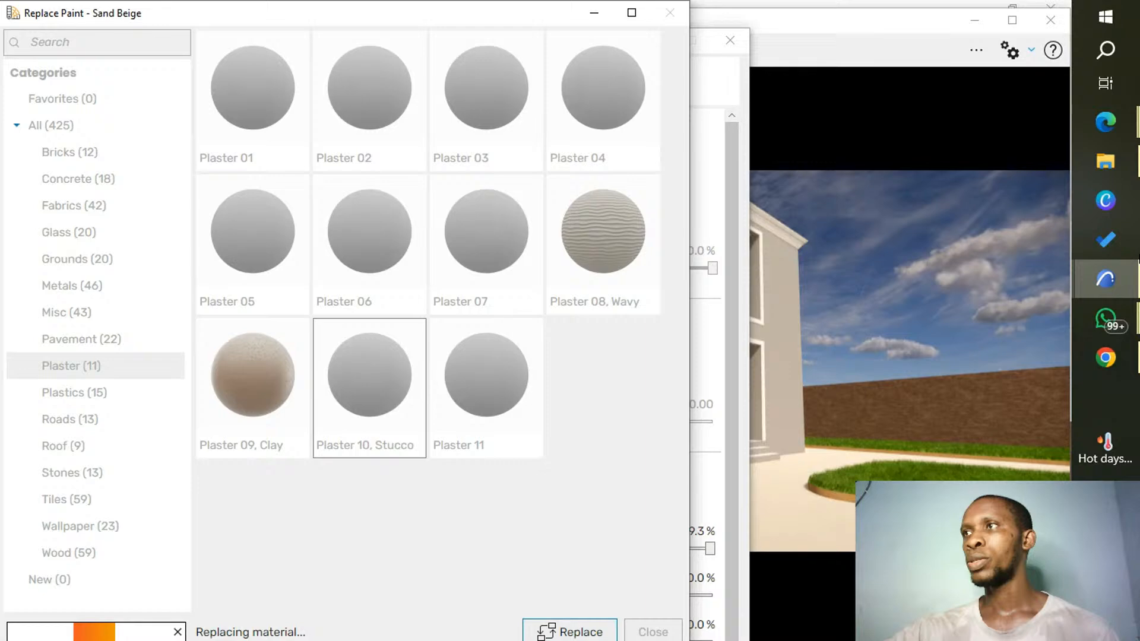
{"action": "mouse_move", "coordinate": [1106, 122]}
{"action": "mouse_move", "coordinate": [1012, 114]}
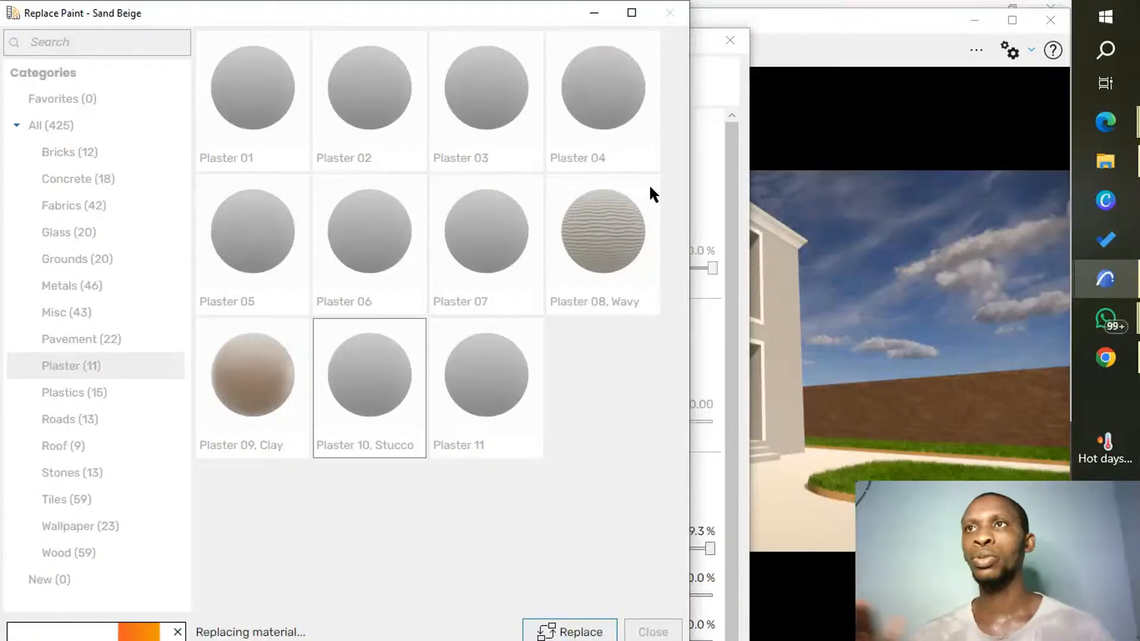
Complete the replacement of Paint - Sand Beige and move the Material Editor clear of the rendered house.
{"action": "left_click", "coordinate": [587, 622]}
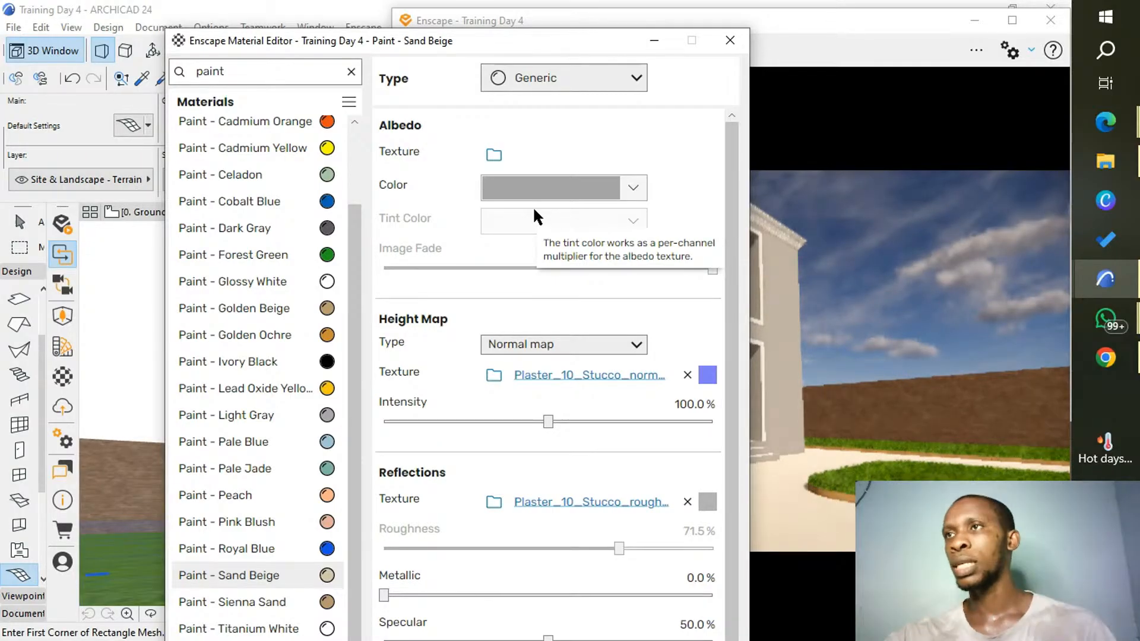
{"action": "left_click_drag", "start_coordinate": [614, 44], "coordinate": [267, 82]}
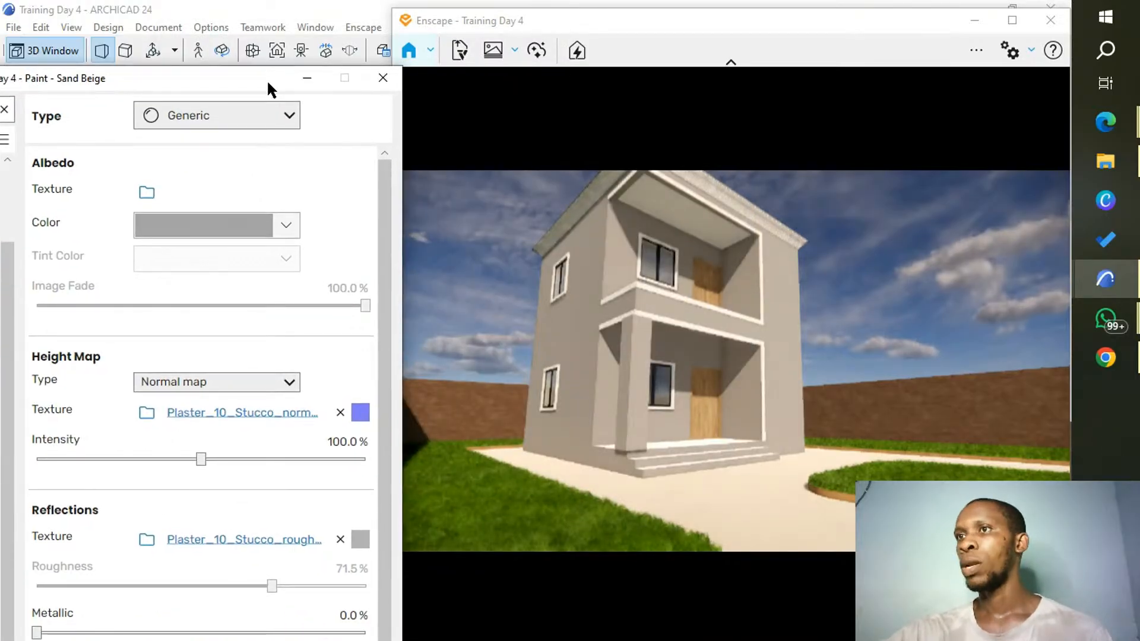
{"action": "left_click_drag", "start_coordinate": [285, 76], "coordinate": [301, 42]}
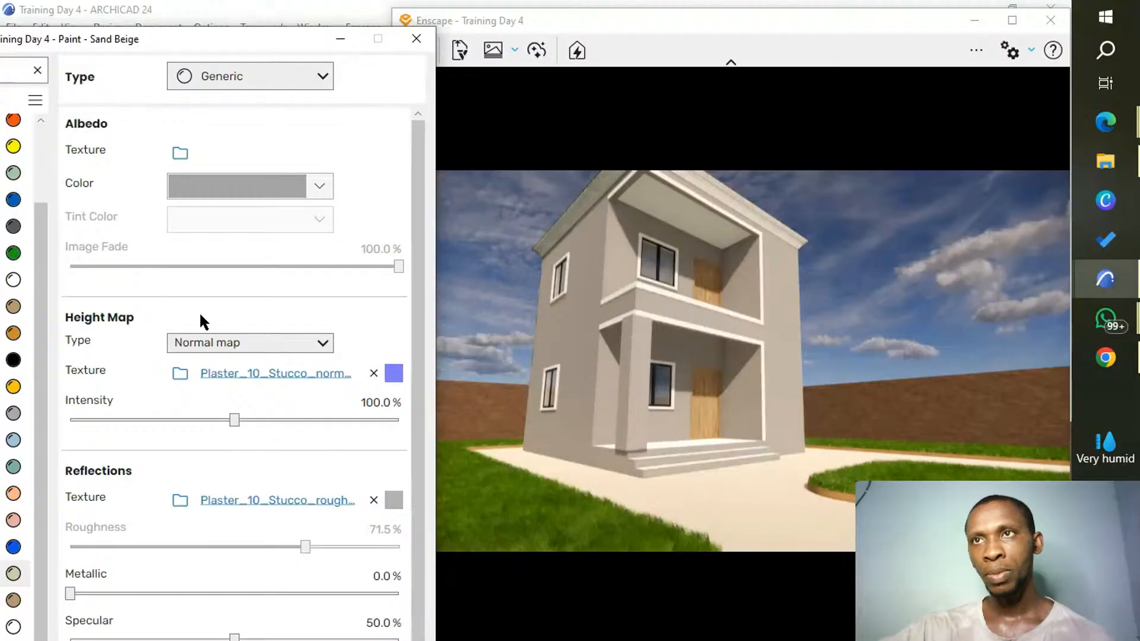
{"action": "left_click_drag", "start_coordinate": [218, 34], "coordinate": [290, 28]}
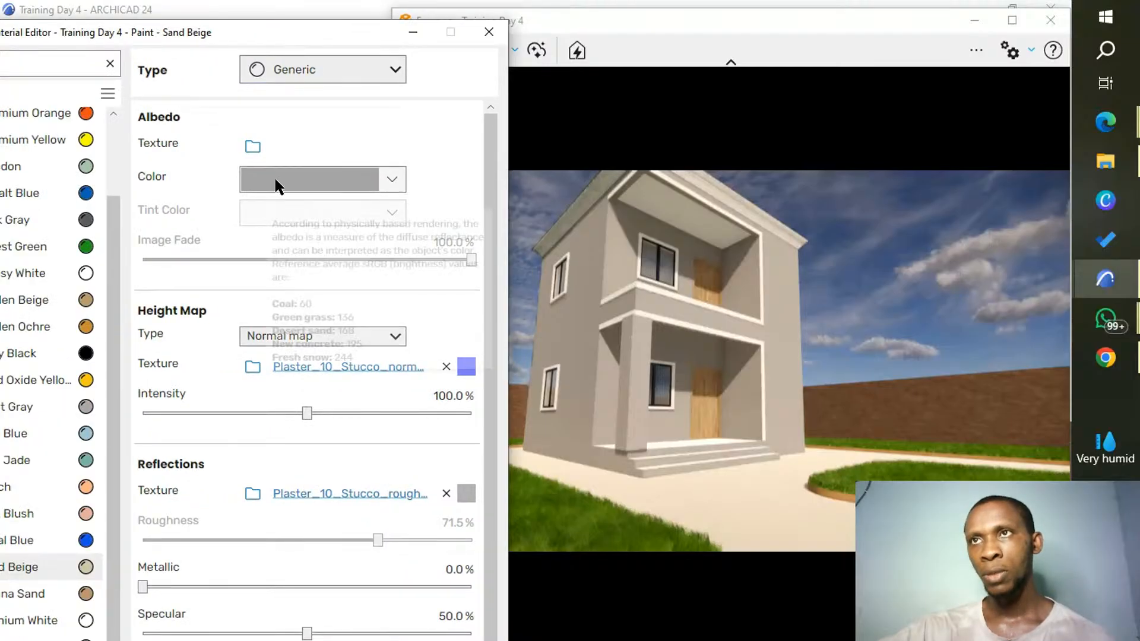
Try a dark gray palette swatch as the albedo color of Paint - Sand Beige.
{"action": "left_click", "coordinate": [391, 180]}
{"action": "left_click", "coordinate": [391, 180]}
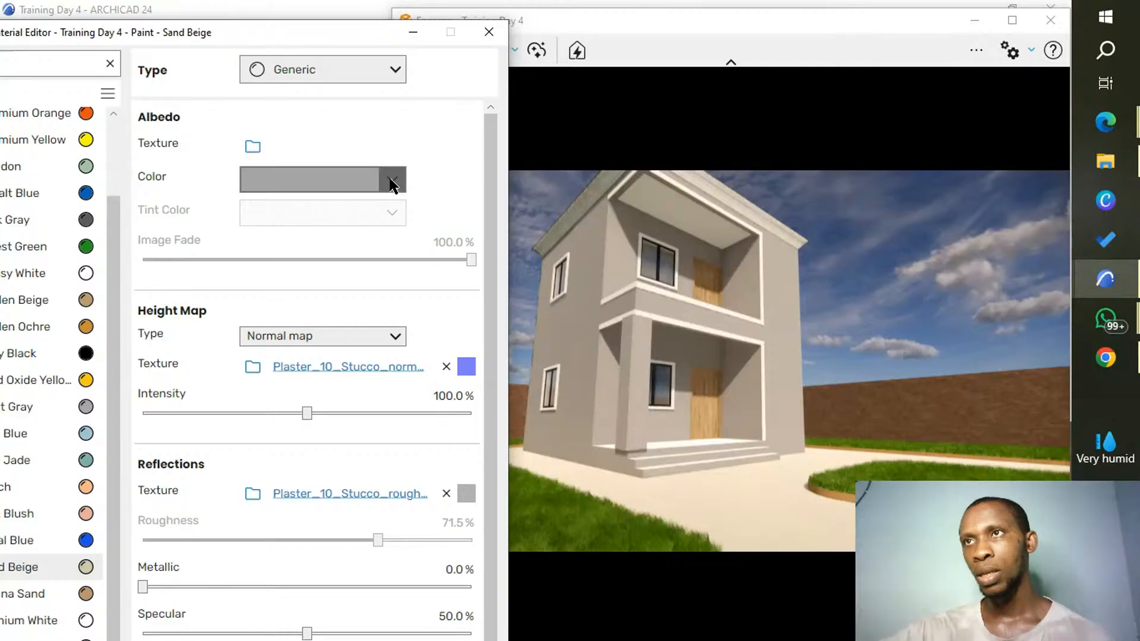
{"action": "left_click", "coordinate": [392, 180]}
{"action": "left_click", "coordinate": [323, 214]}
{"action": "left_click", "coordinate": [416, 217]}
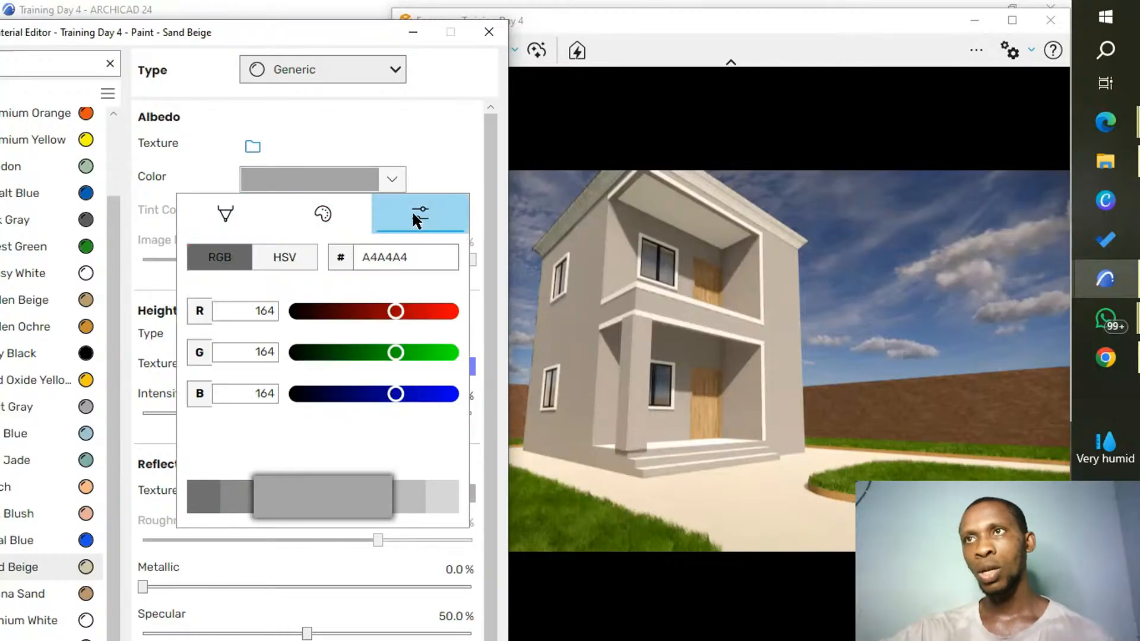
{"action": "left_click", "coordinate": [334, 218]}
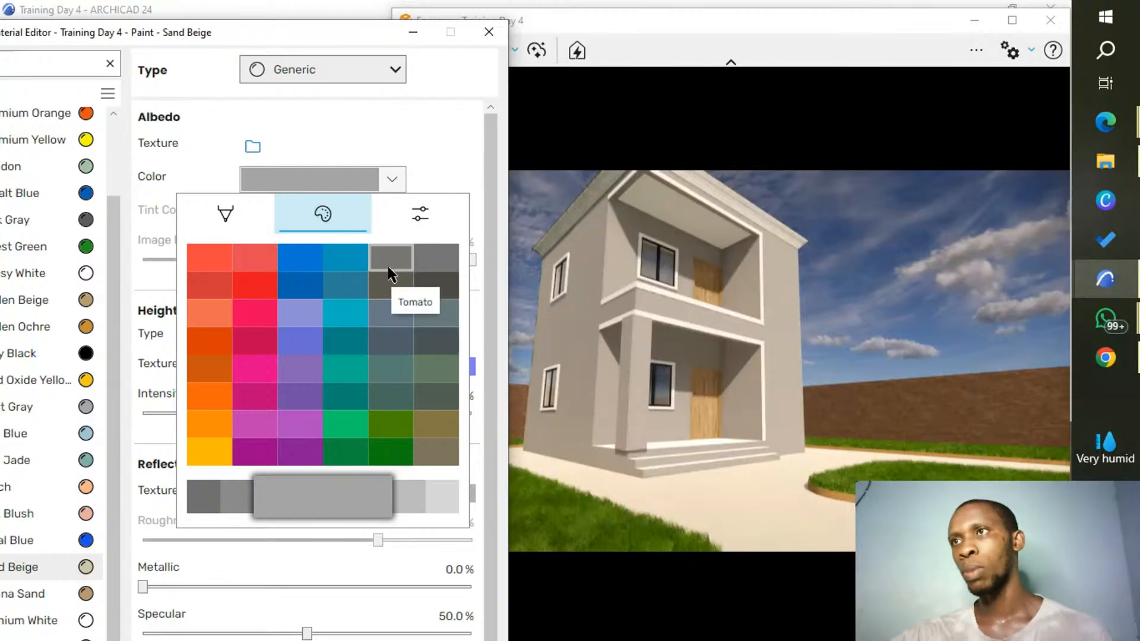
{"action": "left_click", "coordinate": [437, 259]}
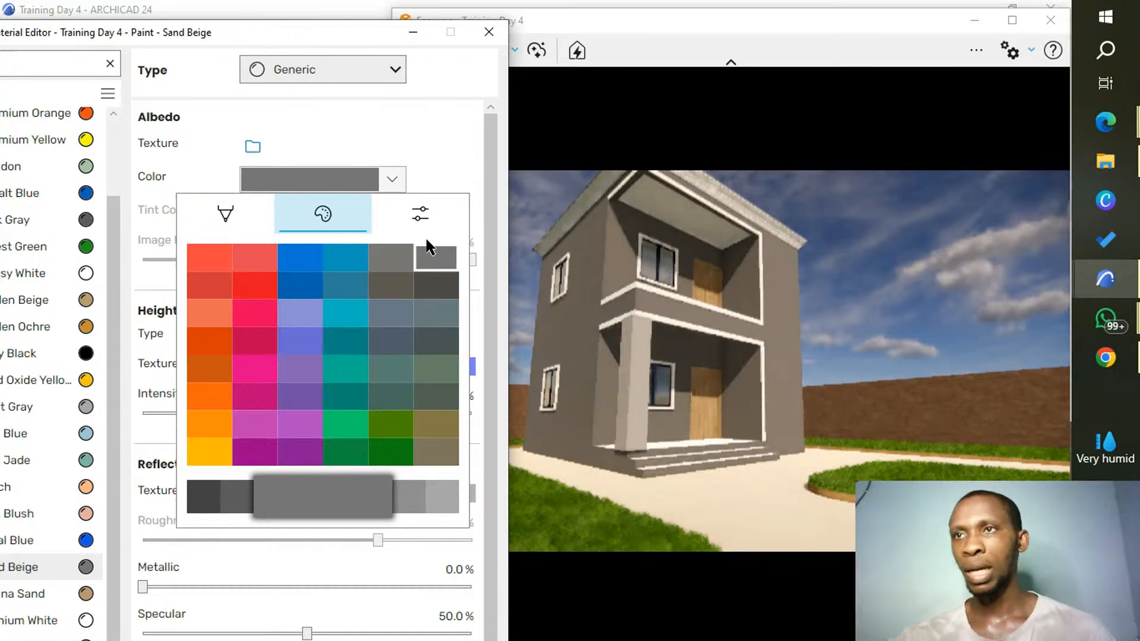
{"action": "left_click", "coordinate": [417, 133]}
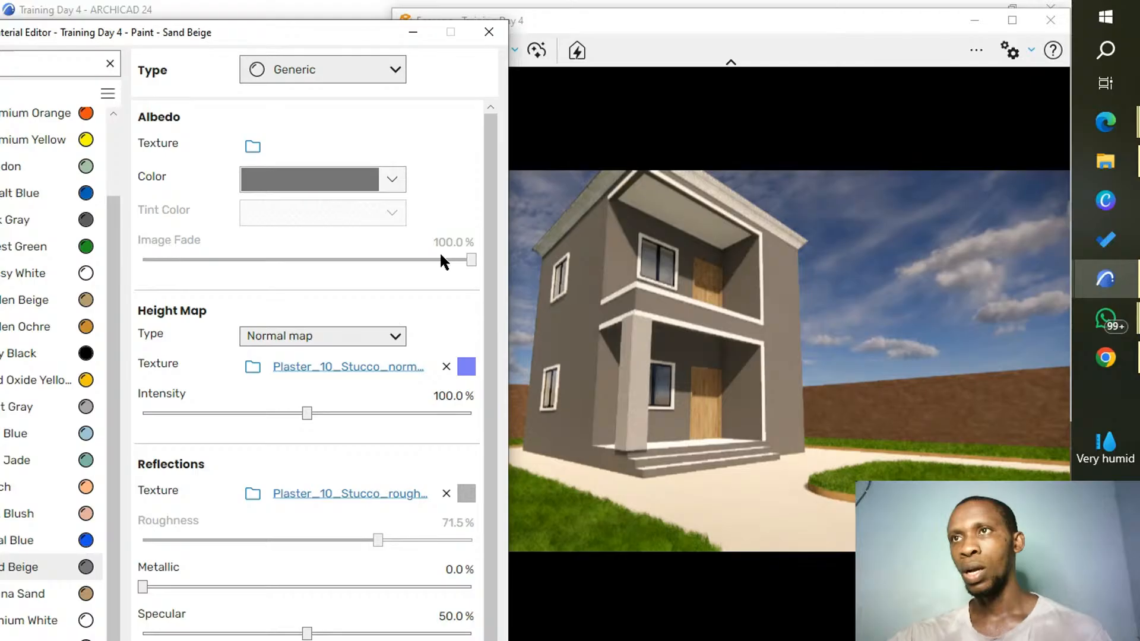
Adjust the albedo color of Paint - Sand Beige to a lighter, slightly warm gray and close the Material Editor.
{"action": "left_click", "coordinate": [392, 178]}
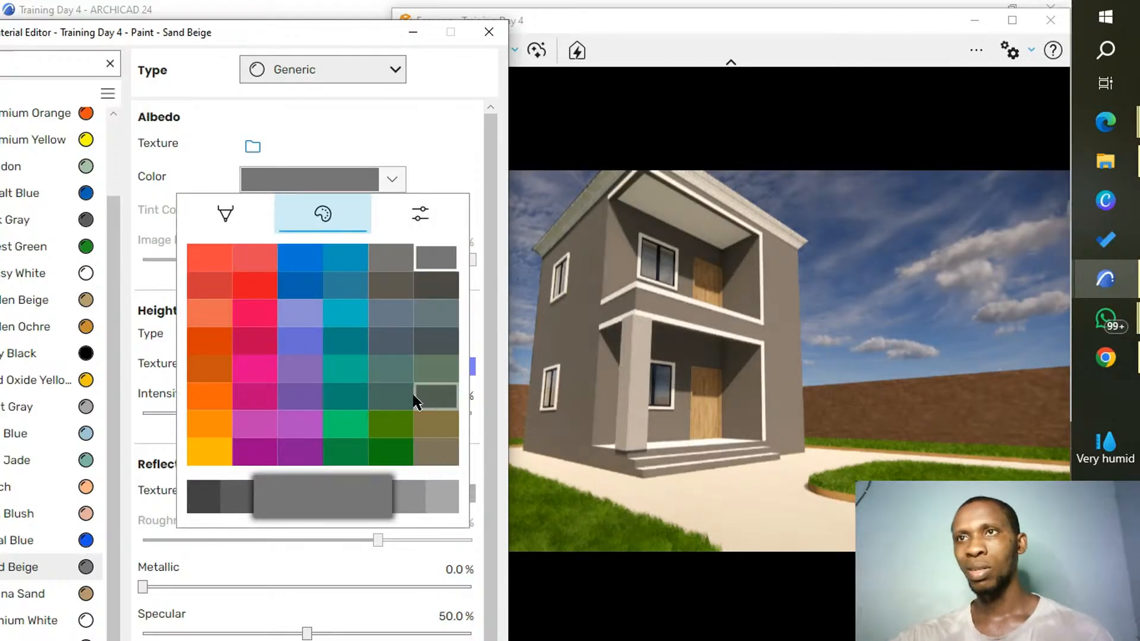
{"action": "left_click", "coordinate": [446, 224]}
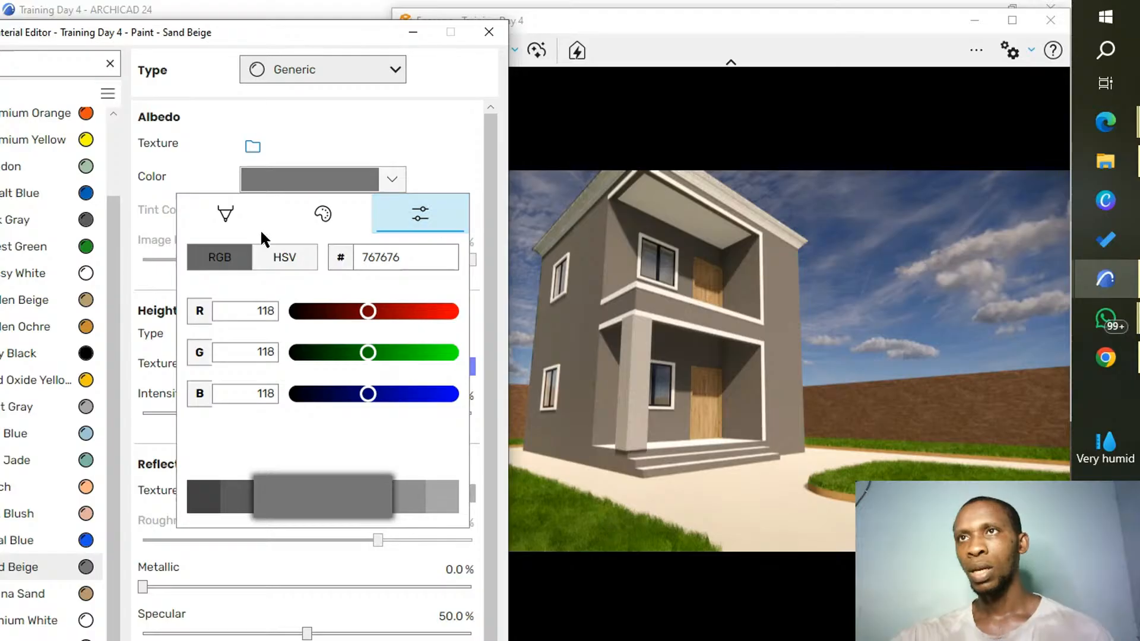
{"action": "left_click", "coordinate": [236, 220]}
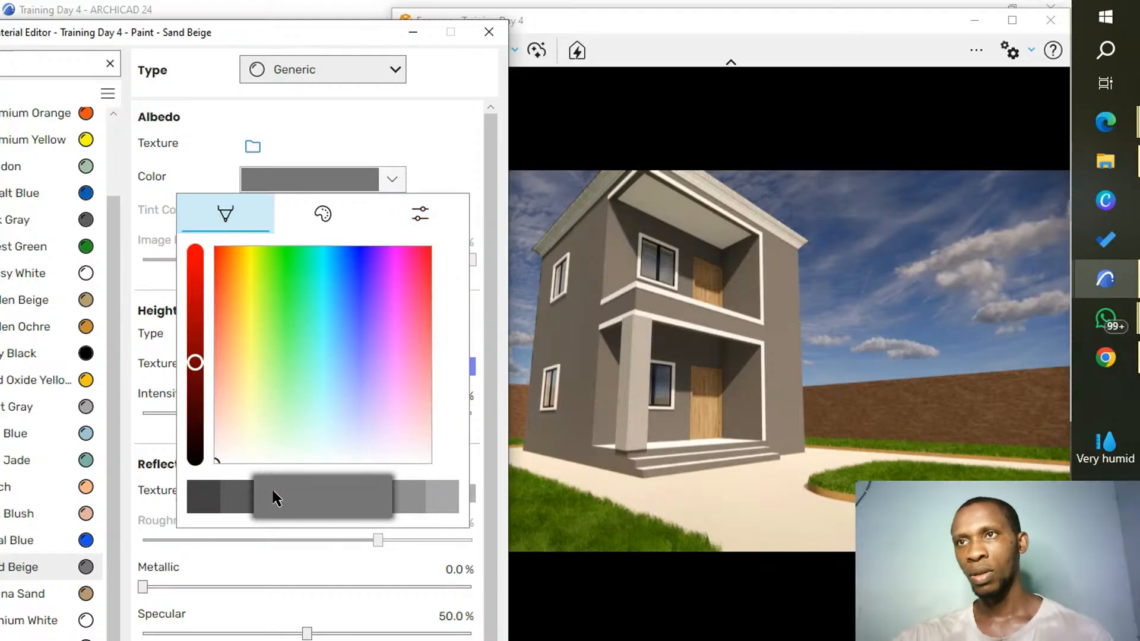
{"action": "left_click", "coordinate": [226, 497]}
{"action": "left_click_drag", "start_coordinate": [195, 384], "coordinate": [199, 340]}
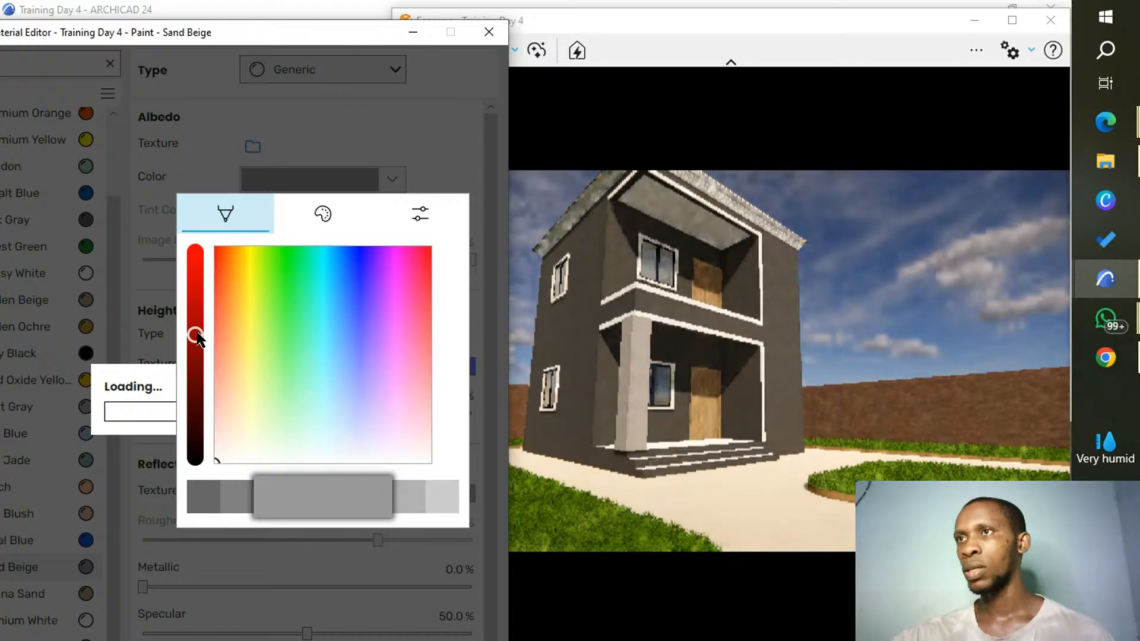
{"action": "left_click", "coordinate": [224, 450]}
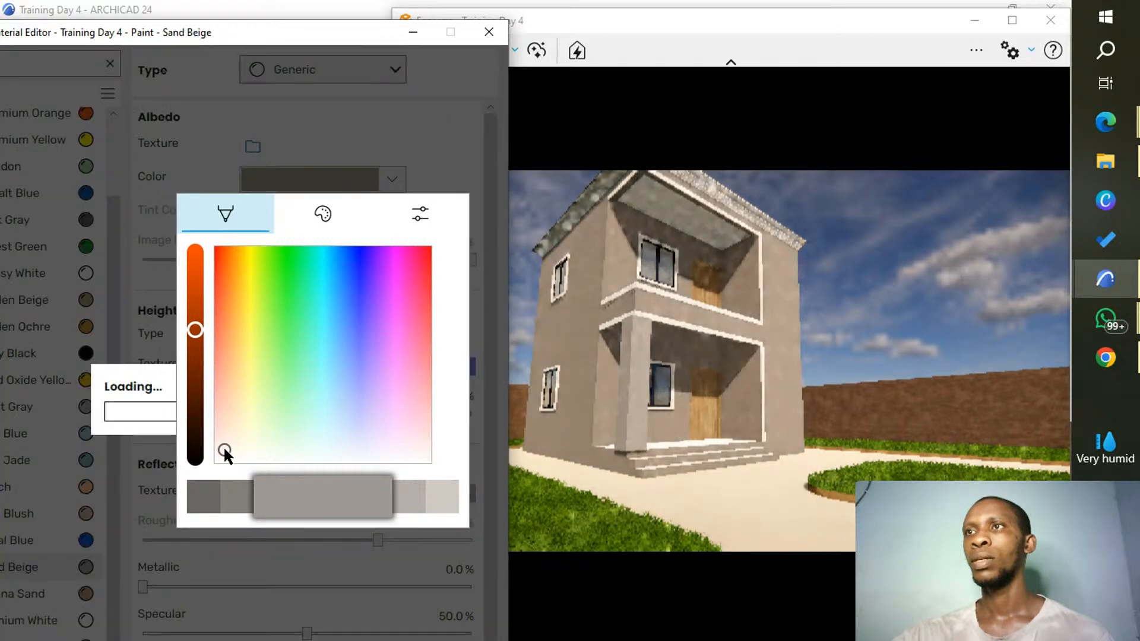
{"action": "left_click_drag", "start_coordinate": [223, 447], "coordinate": [217, 454]}
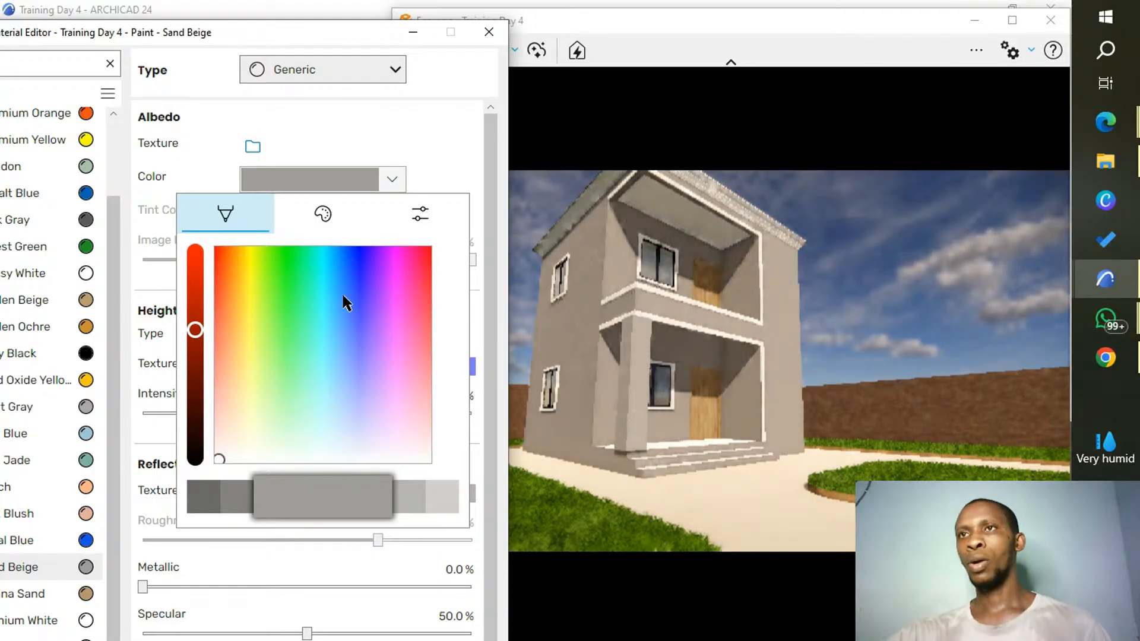
{"action": "mouse_move", "coordinate": [1129, 127]}
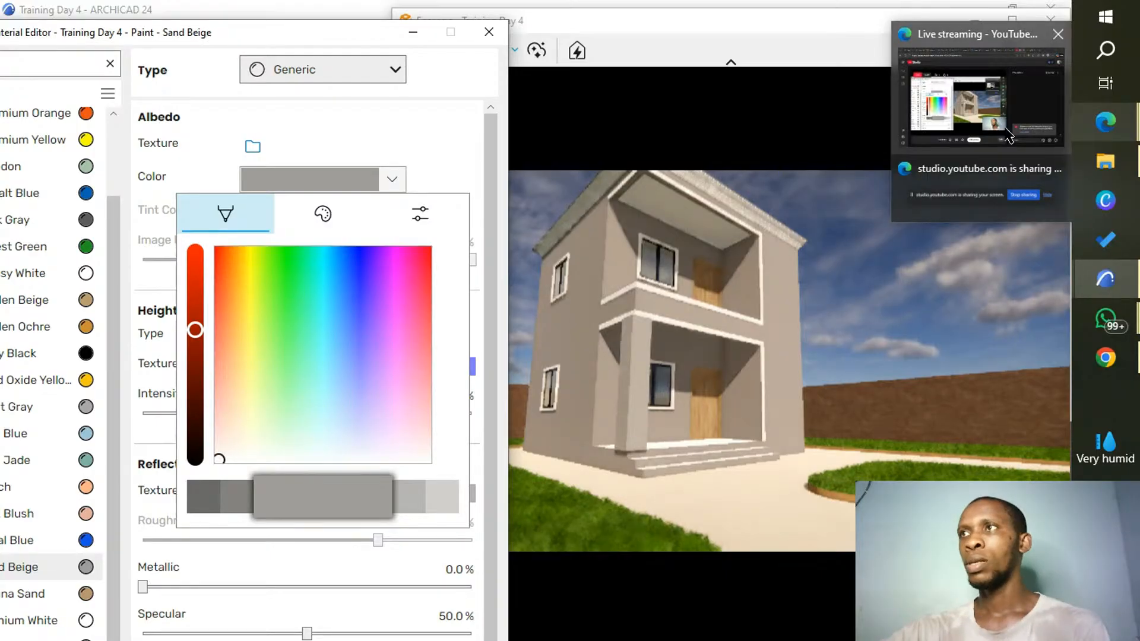
{"action": "mouse_move", "coordinate": [1010, 136]}
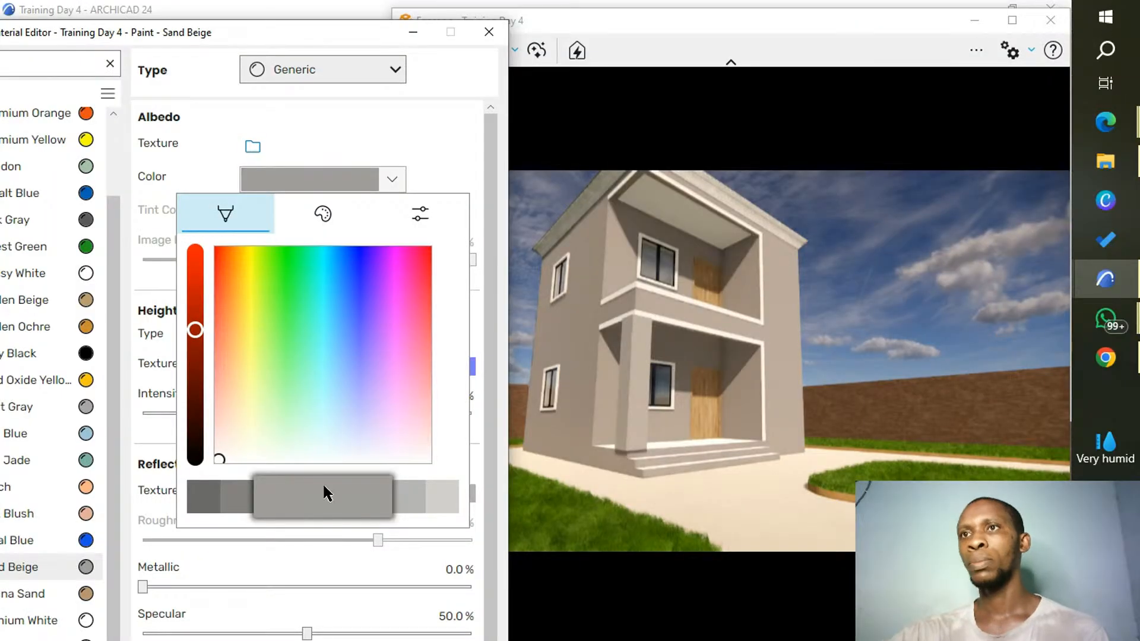
{"action": "left_click", "coordinate": [411, 156]}
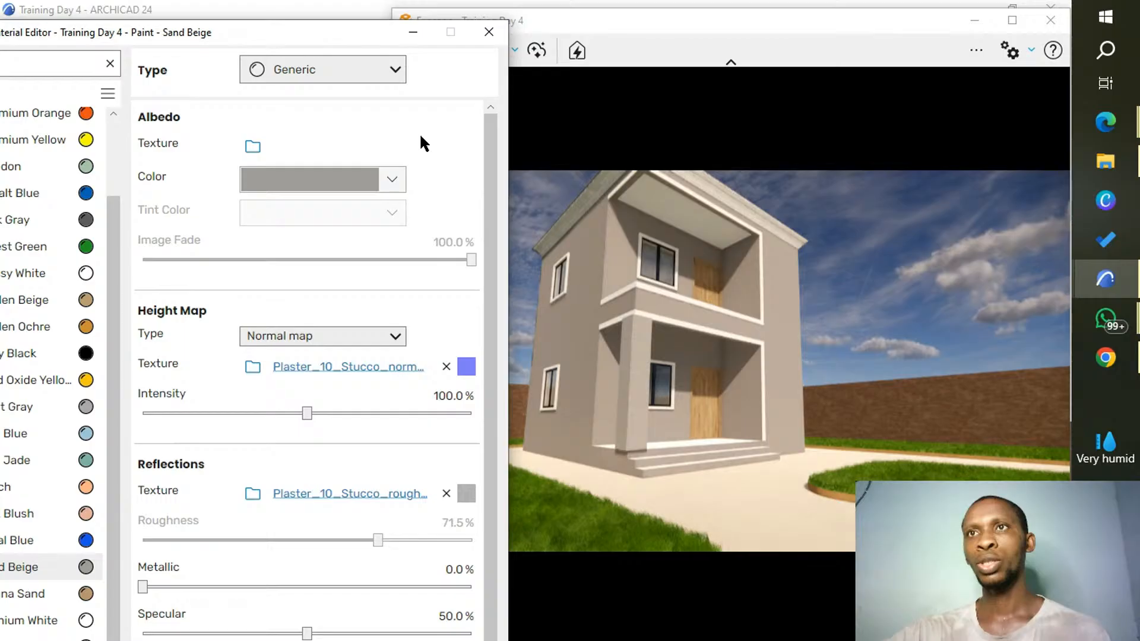
{"action": "left_click_drag", "start_coordinate": [224, 34], "coordinate": [418, 35]}
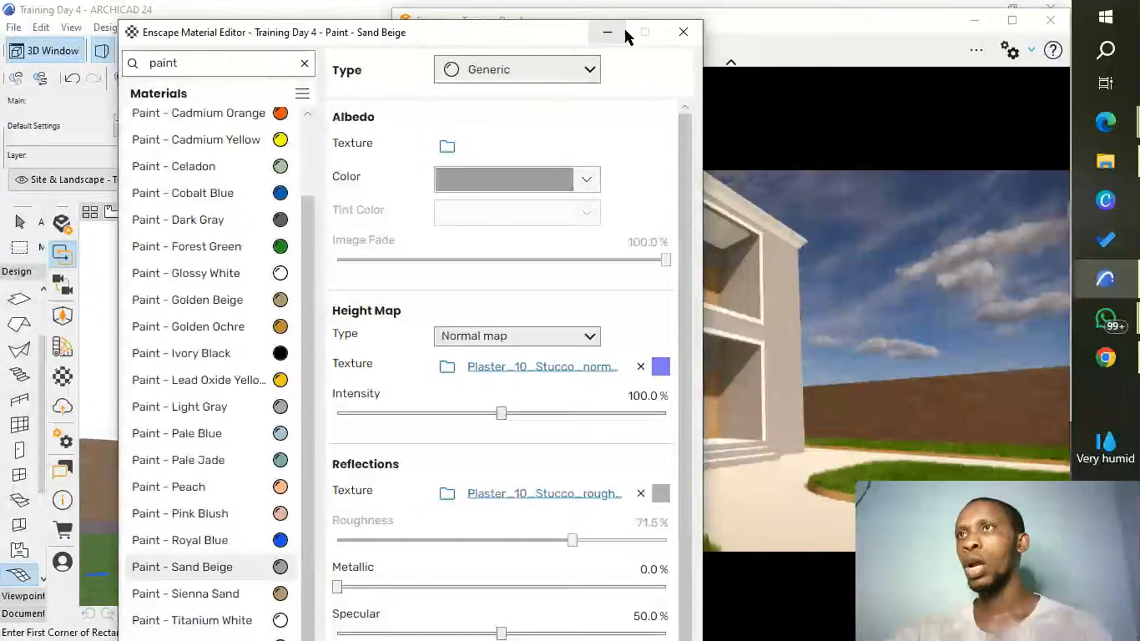
{"action": "left_click", "coordinate": [684, 32]}
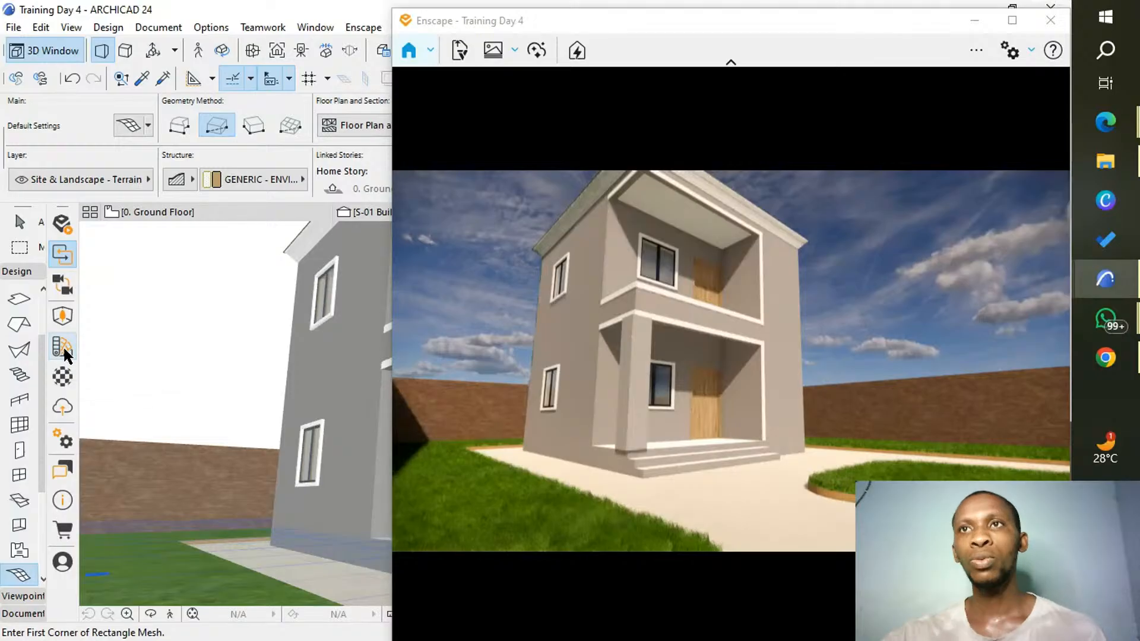
Browse the Lighting category of the Enscape Asset Library for wall lamps suited to the house exterior.
{"action": "left_click", "coordinate": [63, 315]}
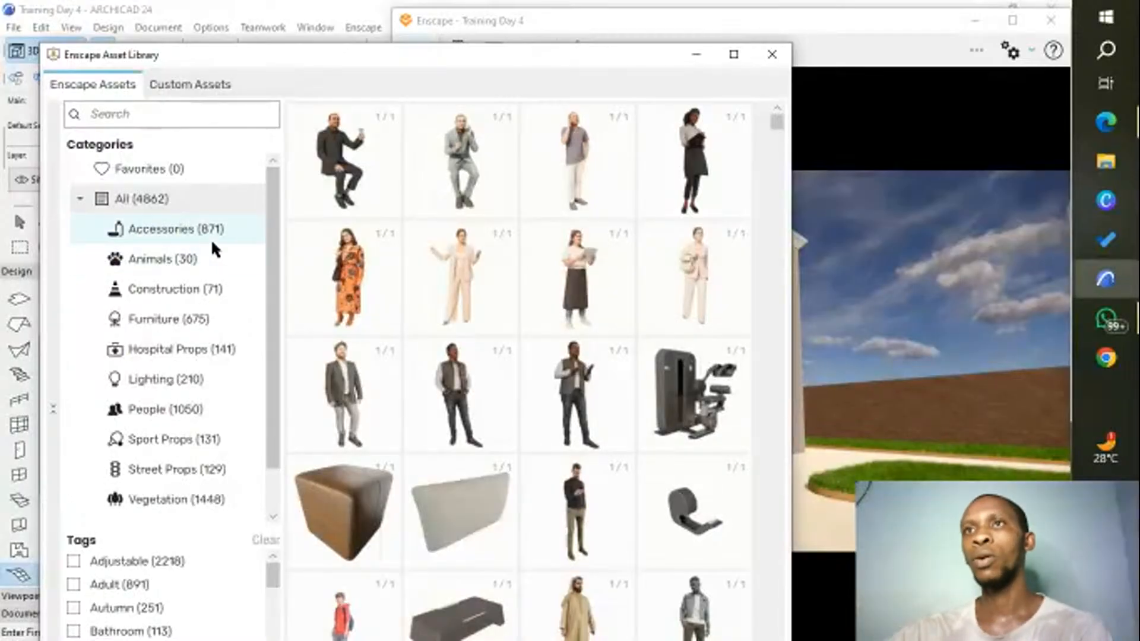
{"action": "left_click", "coordinate": [156, 379]}
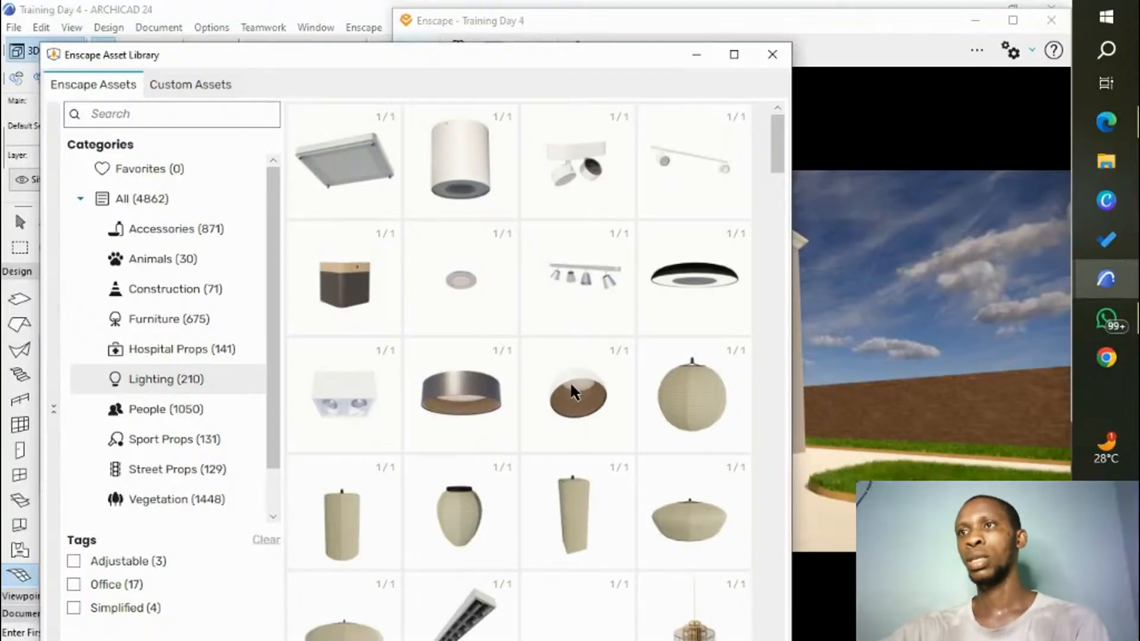
{"action": "scroll", "coordinate": [583, 370], "scroll_direction": "down", "scroll_amount": 1}
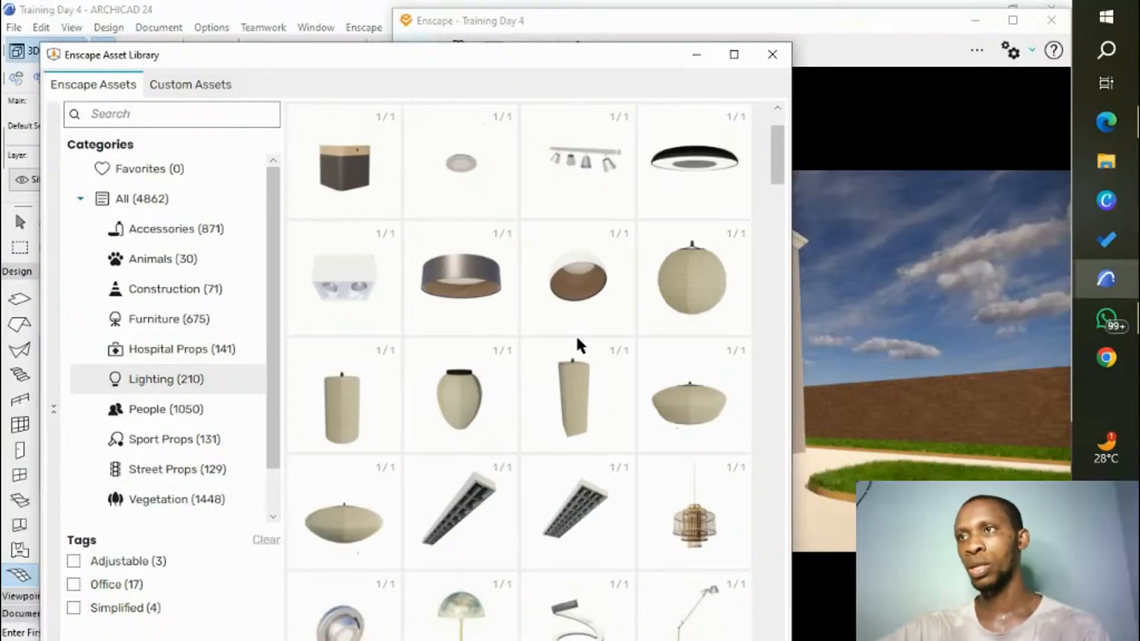
{"action": "scroll", "coordinate": [576, 333], "scroll_direction": "down", "scroll_amount": 2}
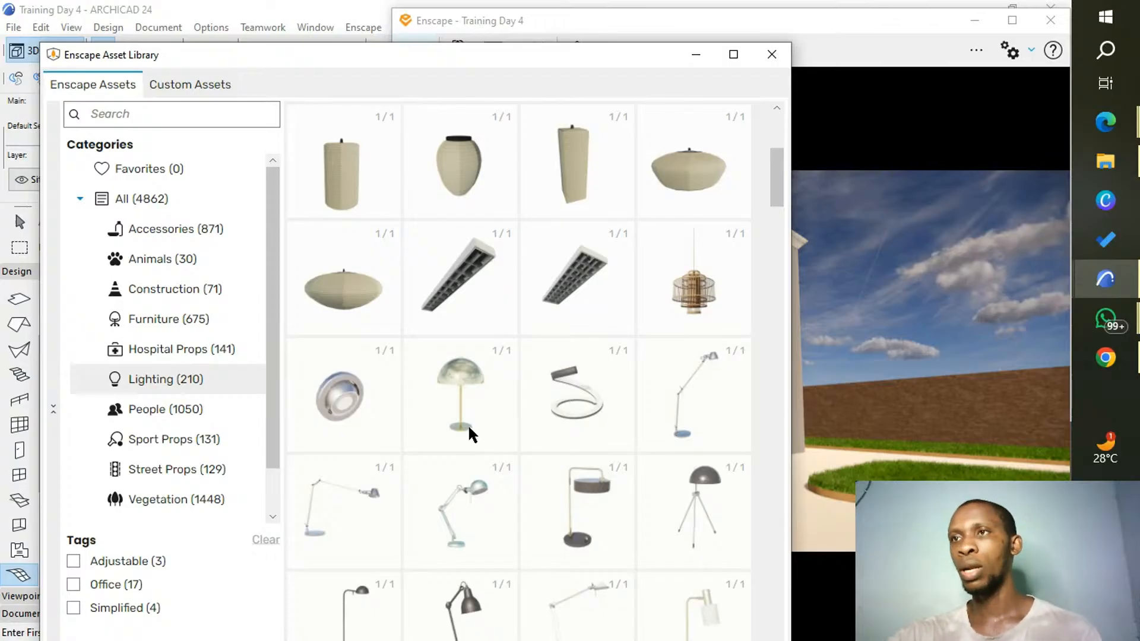
{"action": "scroll", "coordinate": [521, 445], "scroll_direction": "down", "scroll_amount": 5}
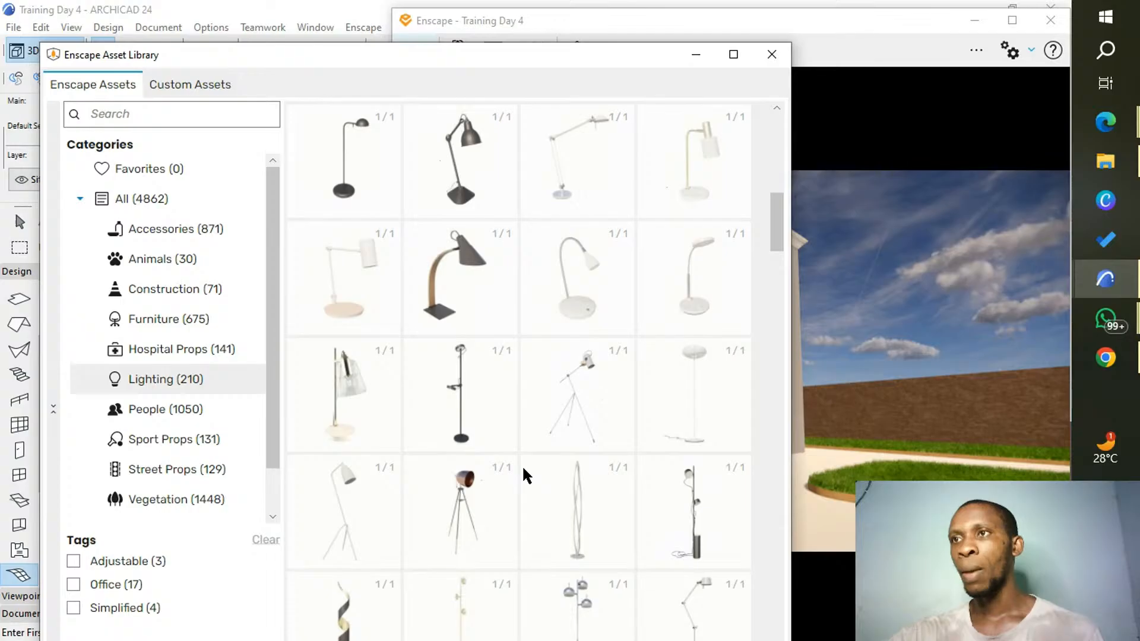
{"action": "scroll", "coordinate": [523, 475], "scroll_direction": "down", "scroll_amount": 4}
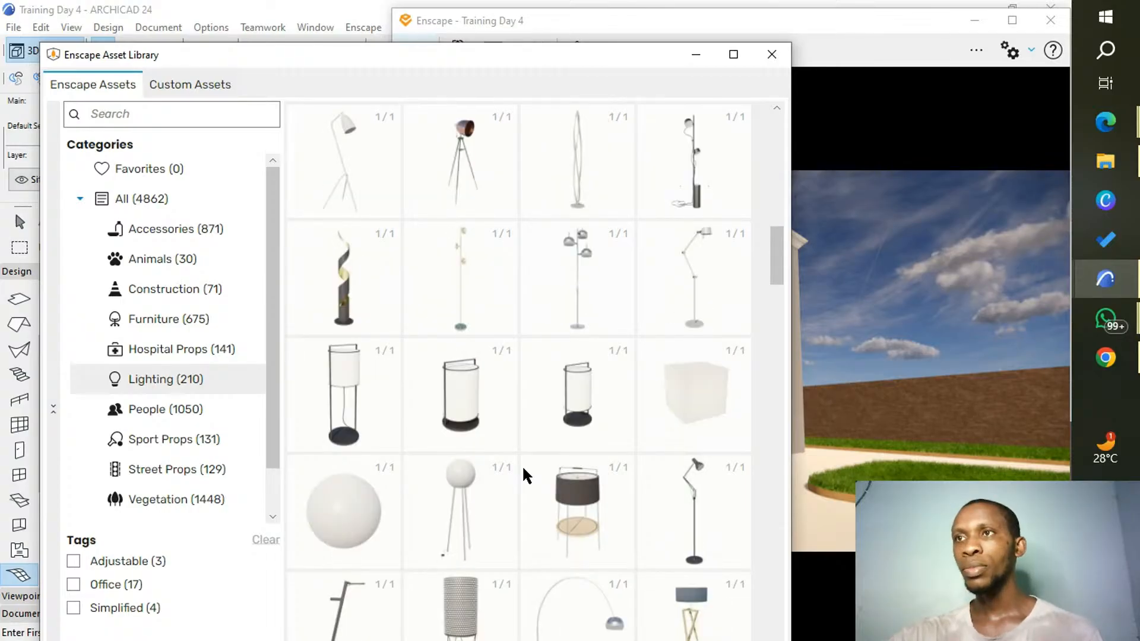
{"action": "scroll", "coordinate": [537, 463], "scroll_direction": "down", "scroll_amount": 8}
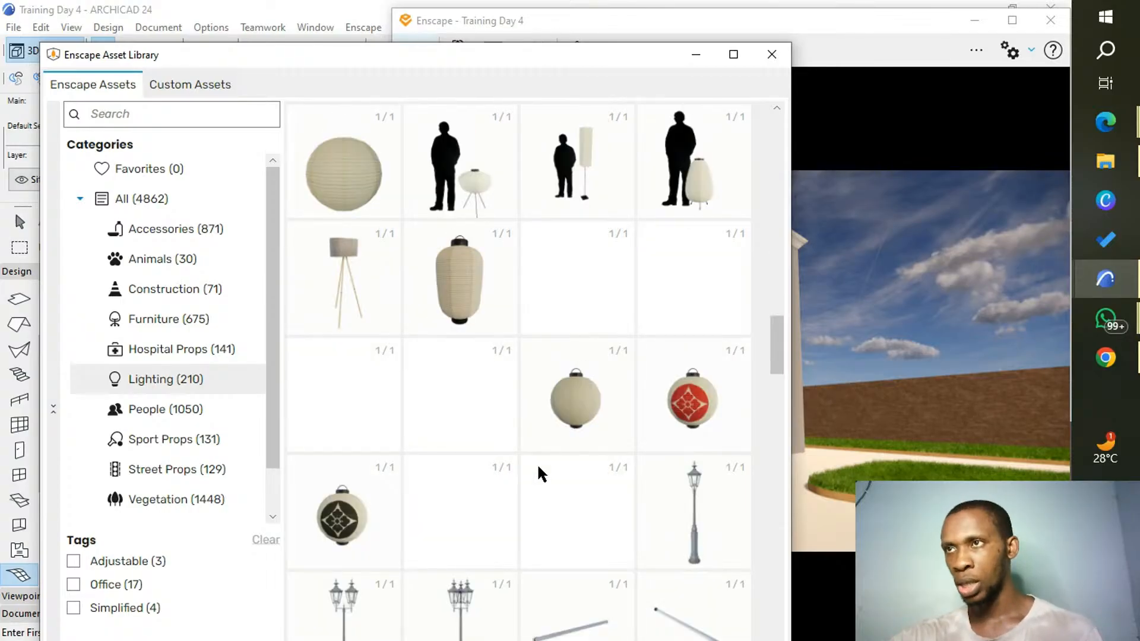
{"action": "scroll", "coordinate": [538, 475], "scroll_direction": "down", "scroll_amount": 2}
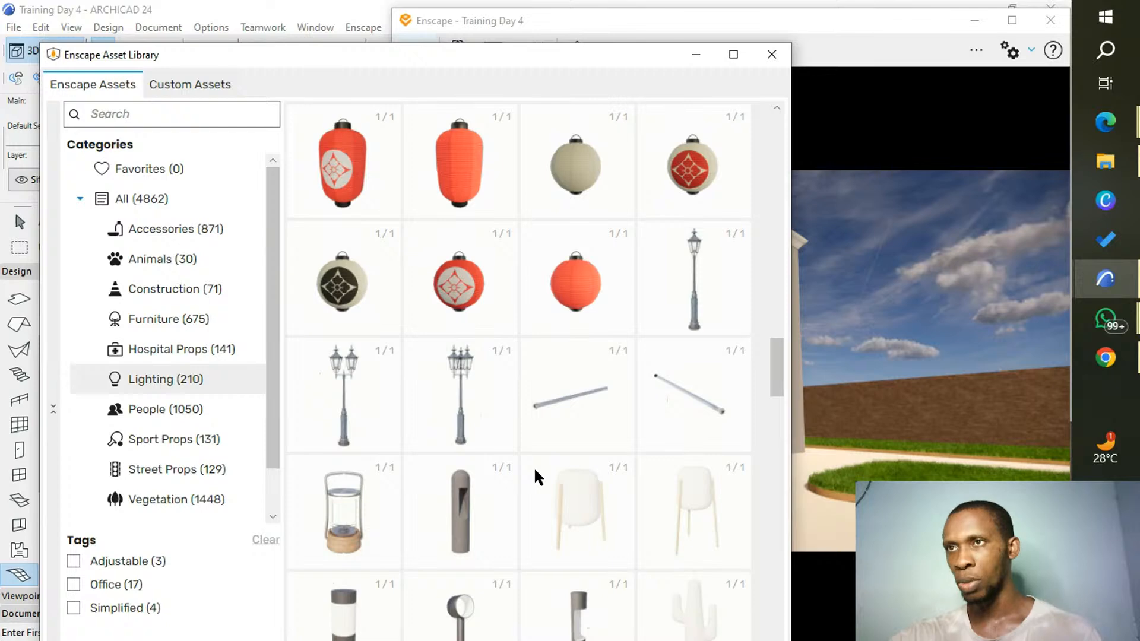
{"action": "scroll", "coordinate": [534, 471], "scroll_direction": "down", "scroll_amount": 3}
{"action": "scroll", "coordinate": [533, 478], "scroll_direction": "down", "scroll_amount": 3}
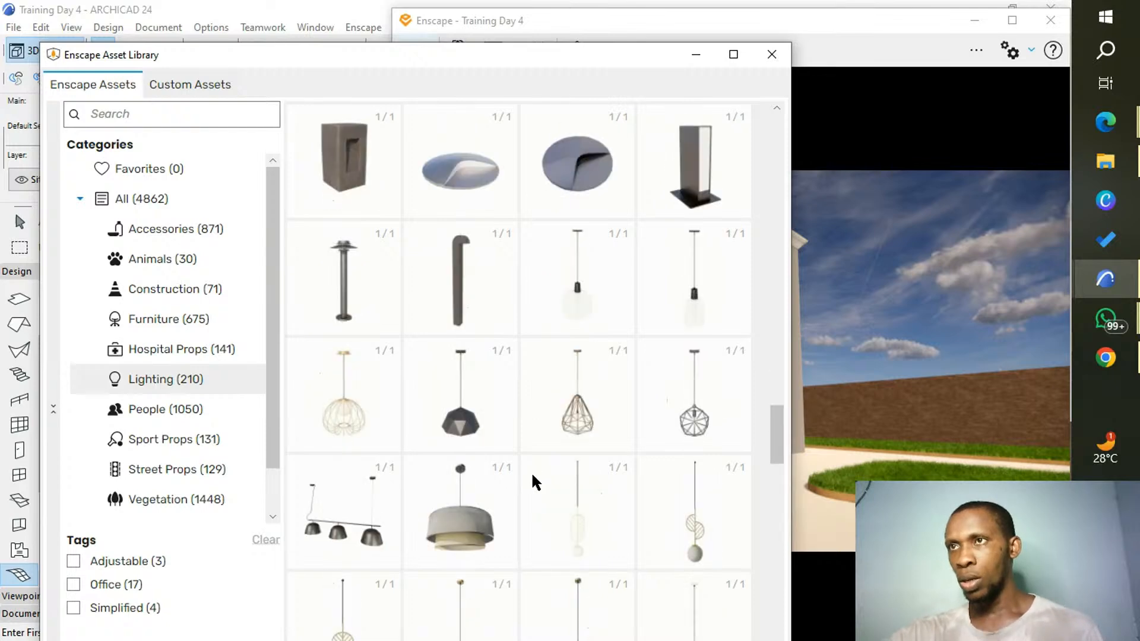
{"action": "scroll", "coordinate": [534, 479], "scroll_direction": "down", "scroll_amount": 2}
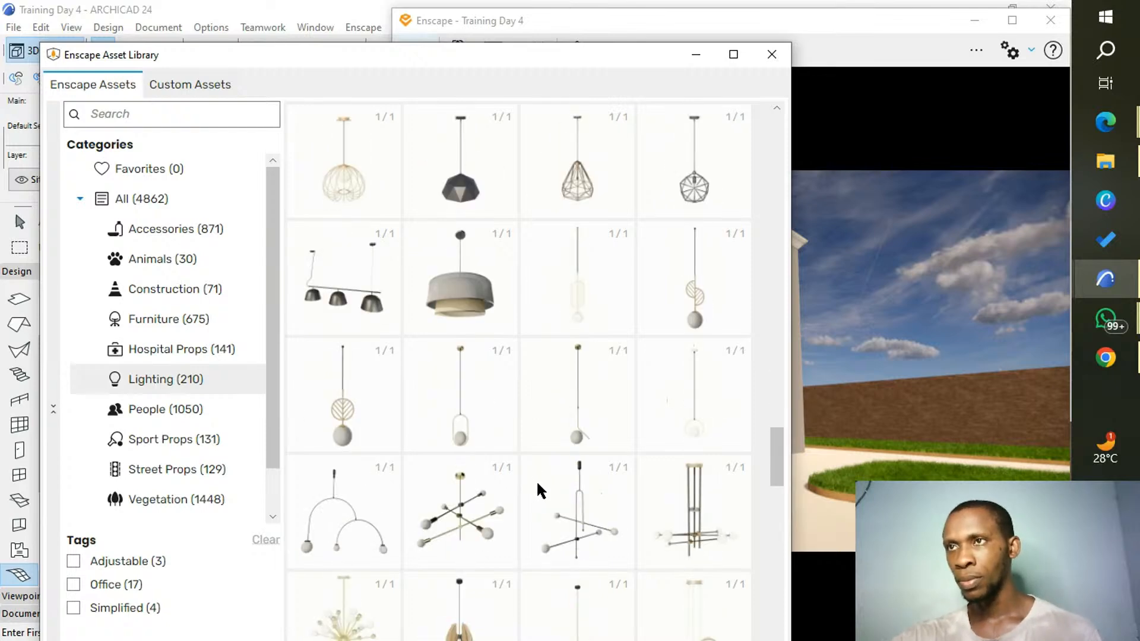
{"action": "scroll", "coordinate": [536, 480], "scroll_direction": "down", "scroll_amount": 3}
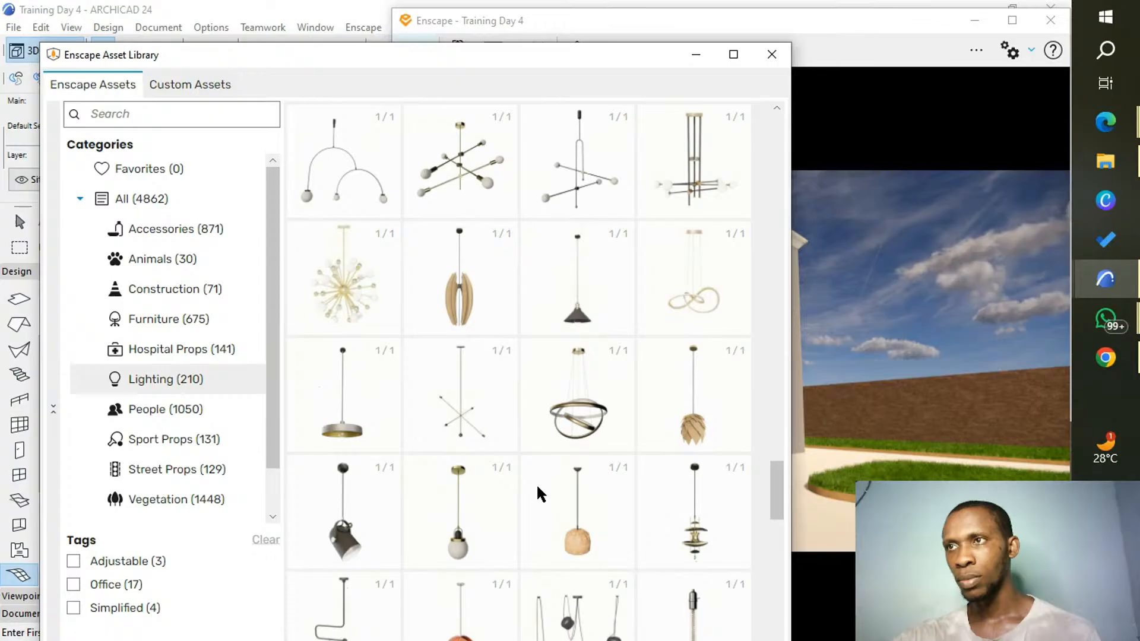
{"action": "scroll", "coordinate": [540, 499], "scroll_direction": "down", "scroll_amount": 1}
{"action": "scroll", "coordinate": [536, 498], "scroll_direction": "down", "scroll_amount": 3}
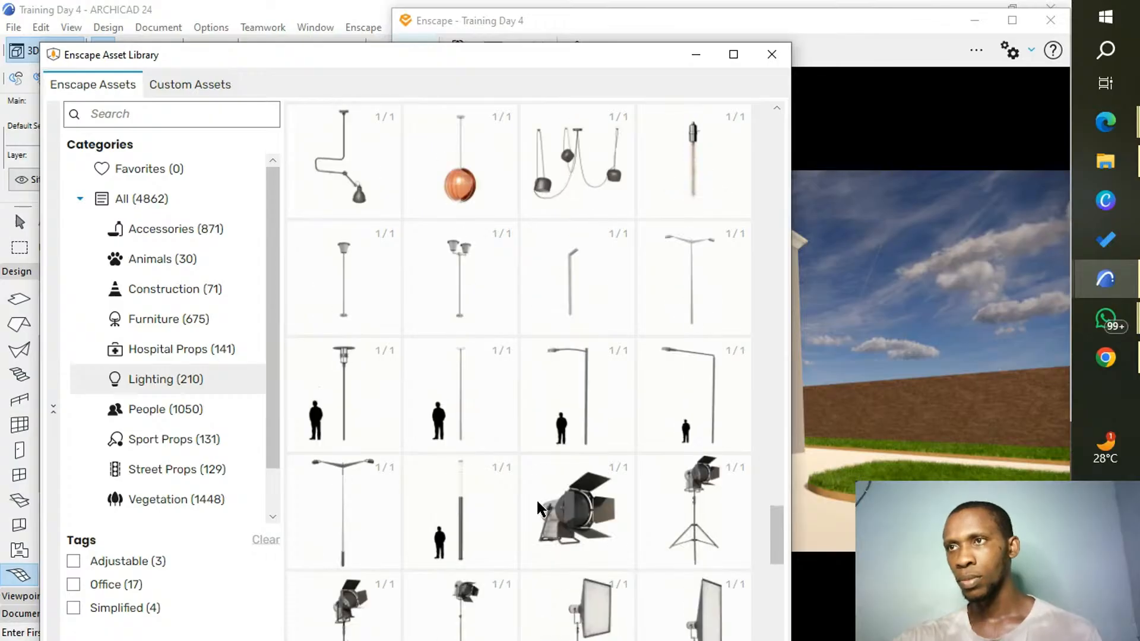
{"action": "scroll", "coordinate": [536, 497], "scroll_direction": "down", "scroll_amount": 1}
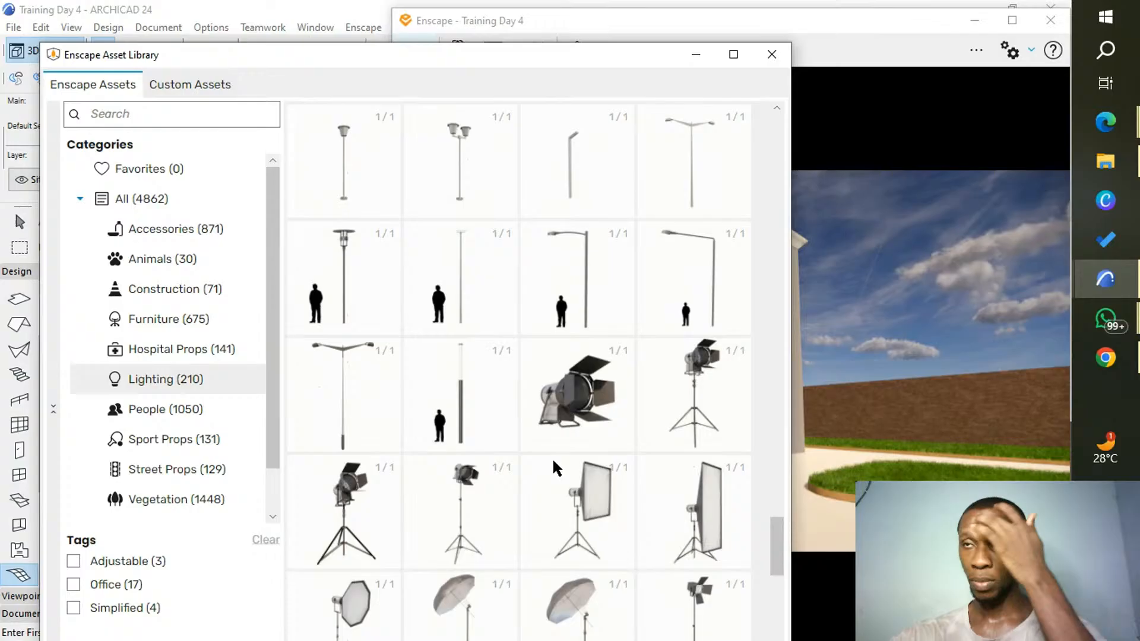
{"action": "scroll", "coordinate": [554, 467], "scroll_direction": "down", "scroll_amount": 4}
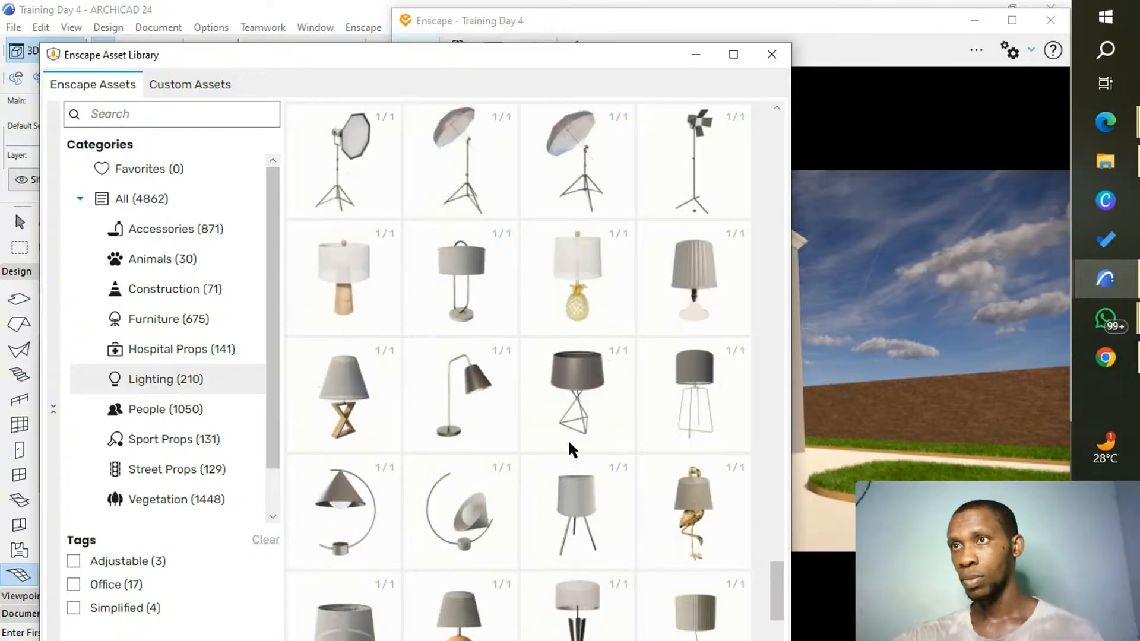
{"action": "scroll", "coordinate": [569, 445], "scroll_direction": "down", "scroll_amount": 3}
{"action": "scroll", "coordinate": [568, 443], "scroll_direction": "down", "scroll_amount": 1}
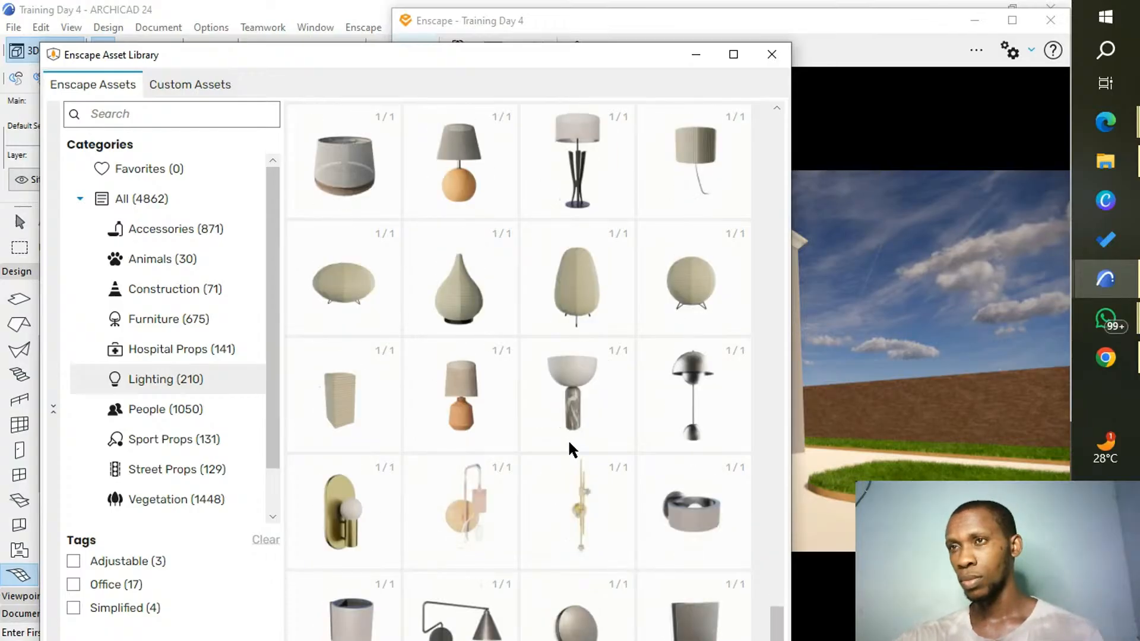
{"action": "scroll", "coordinate": [570, 443], "scroll_direction": "down", "scroll_amount": 2}
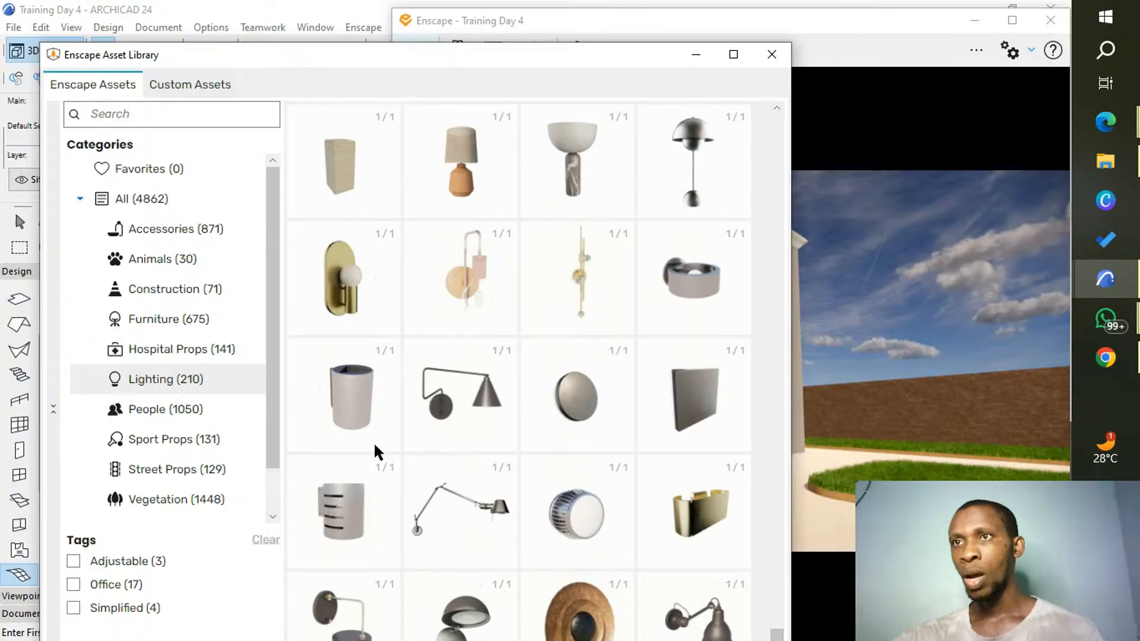
{"action": "scroll", "coordinate": [375, 494], "scroll_direction": "down", "scroll_amount": 1}
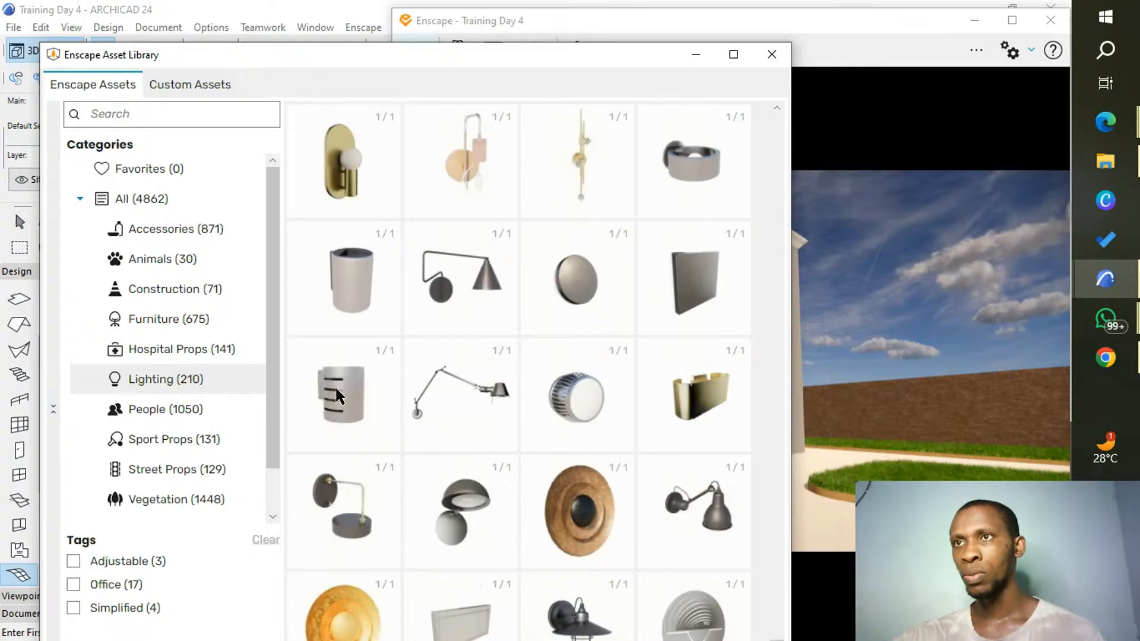
Place the Wall Lamp 009 asset on the house's side wall, between the ground-floor window and the front corner.
{"action": "mouse_move", "coordinate": [335, 386]}
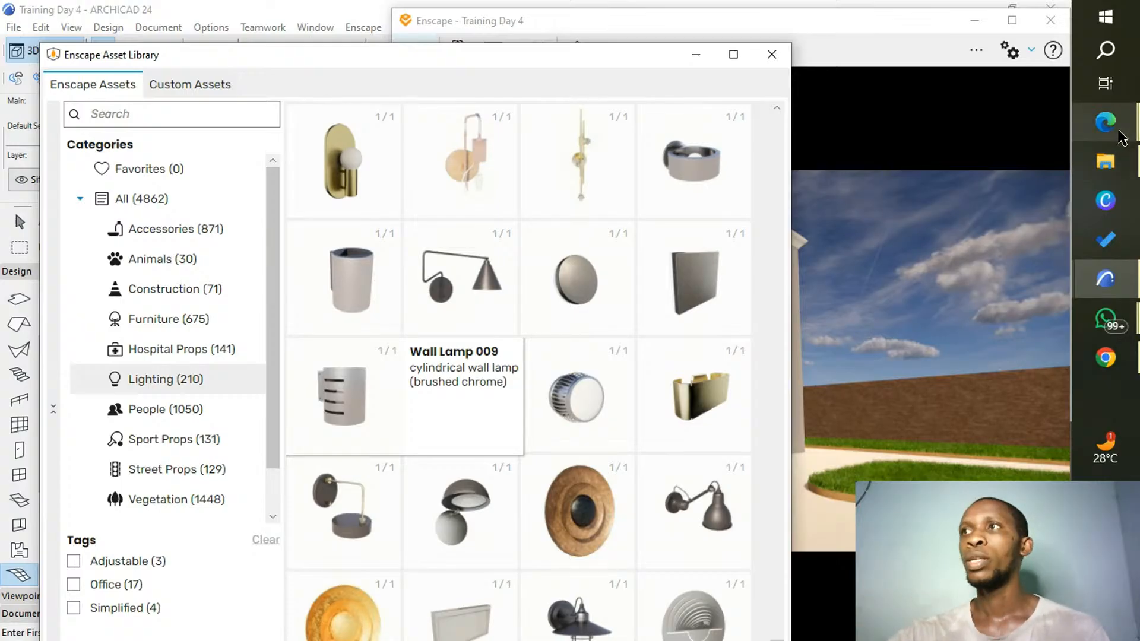
{"action": "left_click", "coordinate": [1119, 135]}
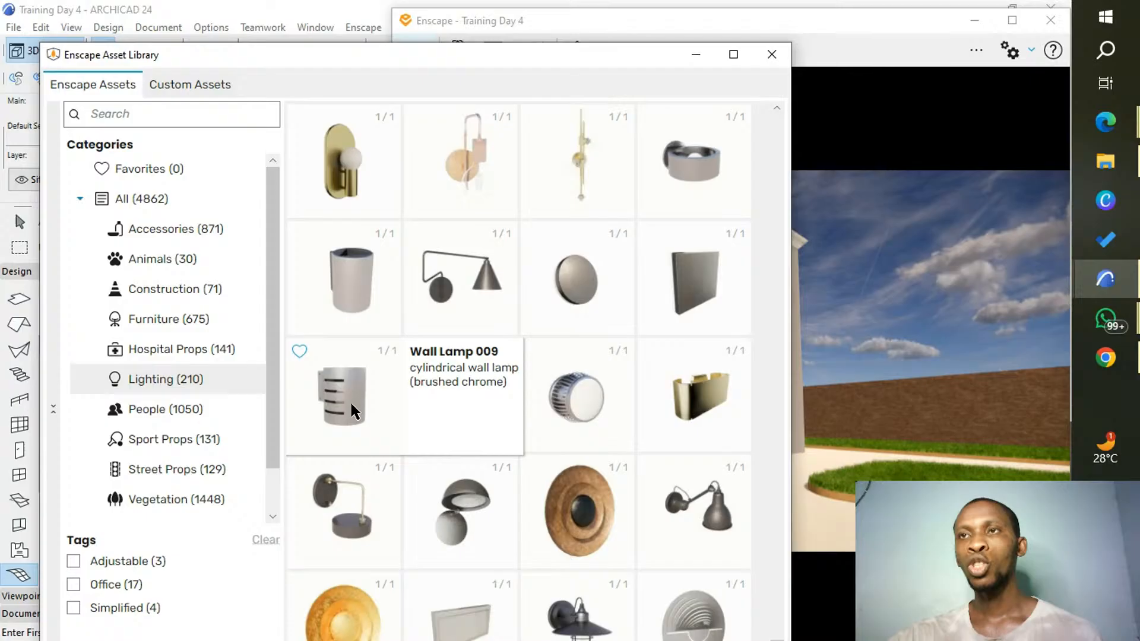
{"action": "left_click", "coordinate": [350, 400]}
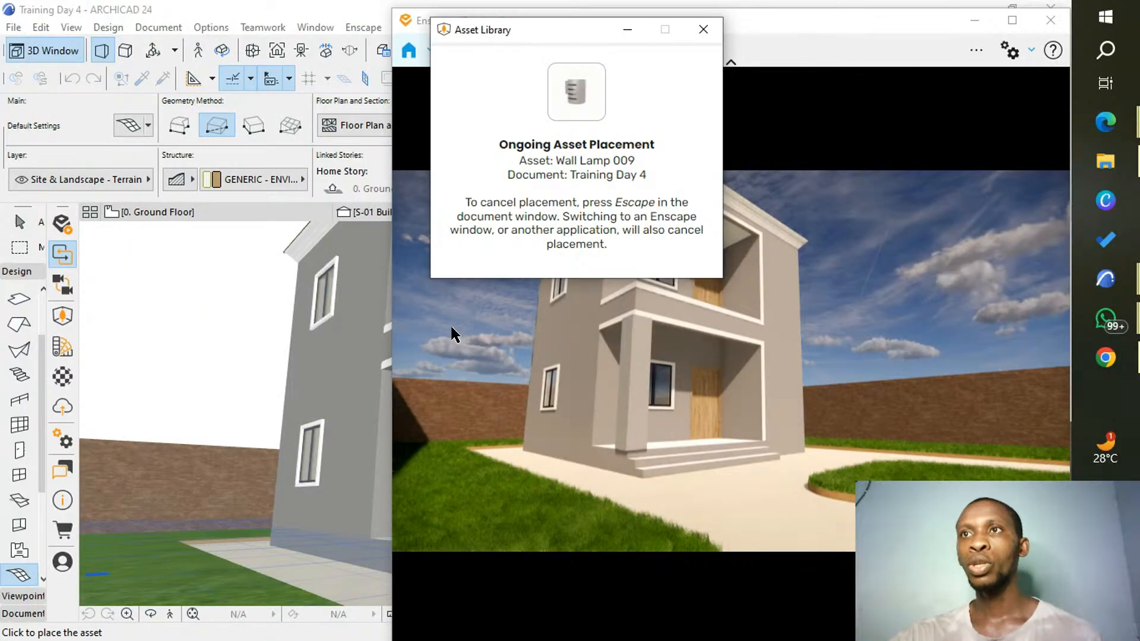
{"action": "left_click", "coordinate": [344, 450]}
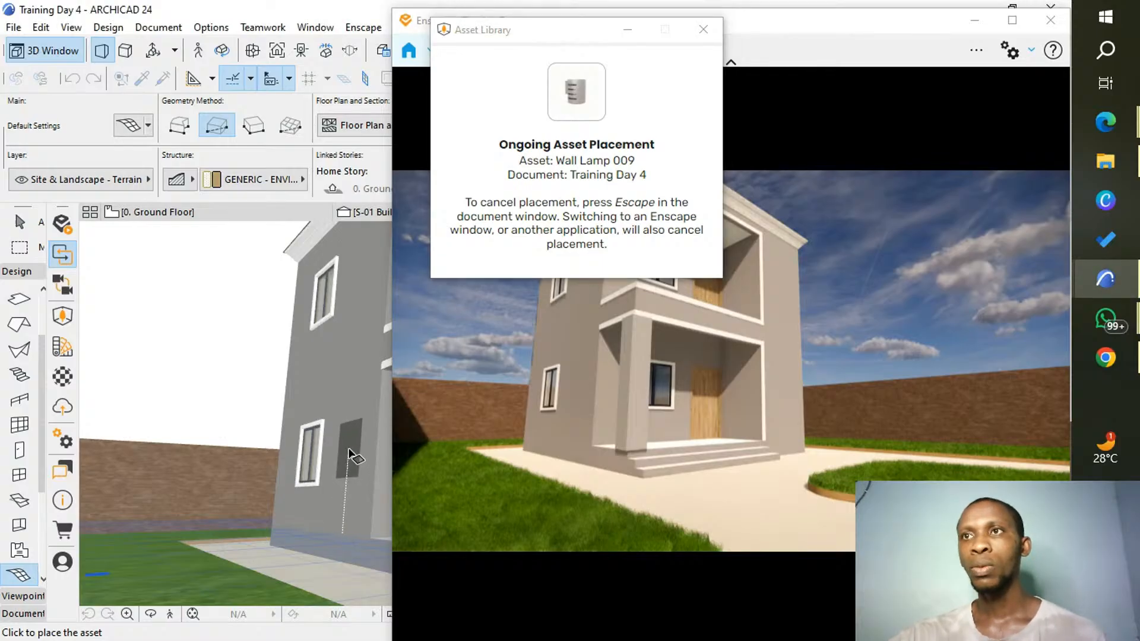
{"action": "left_click", "coordinate": [345, 448]}
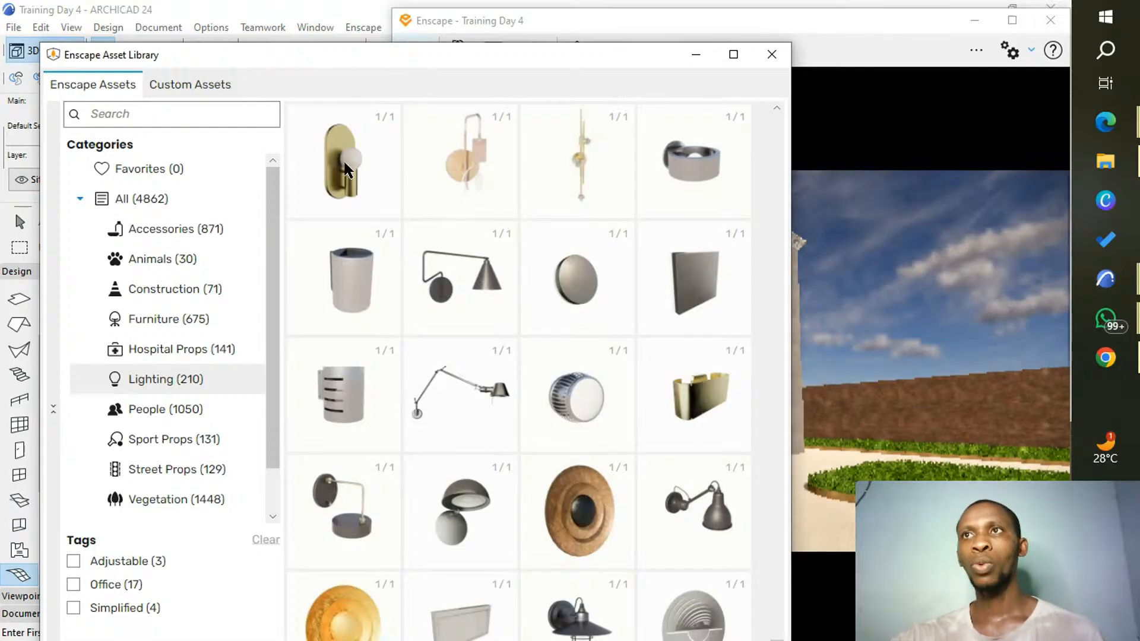
Place the Wall Lamp 001 asset on the side wall next to Wall Lamp 009 and close the Asset Library.
{"action": "mouse_move", "coordinate": [343, 159]}
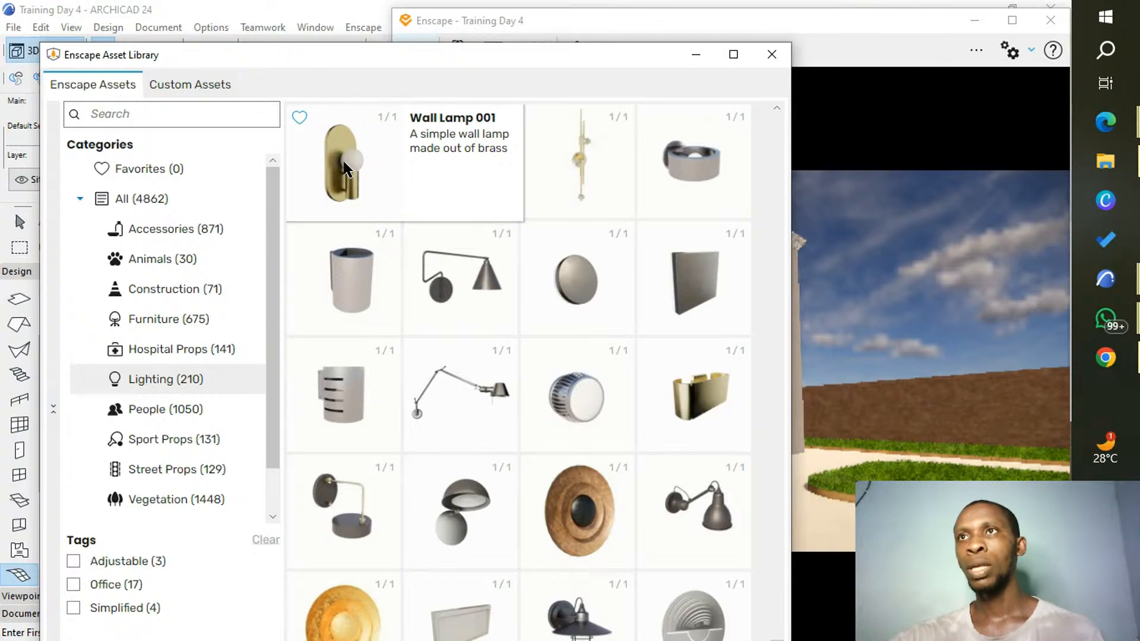
{"action": "left_click", "coordinate": [348, 169]}
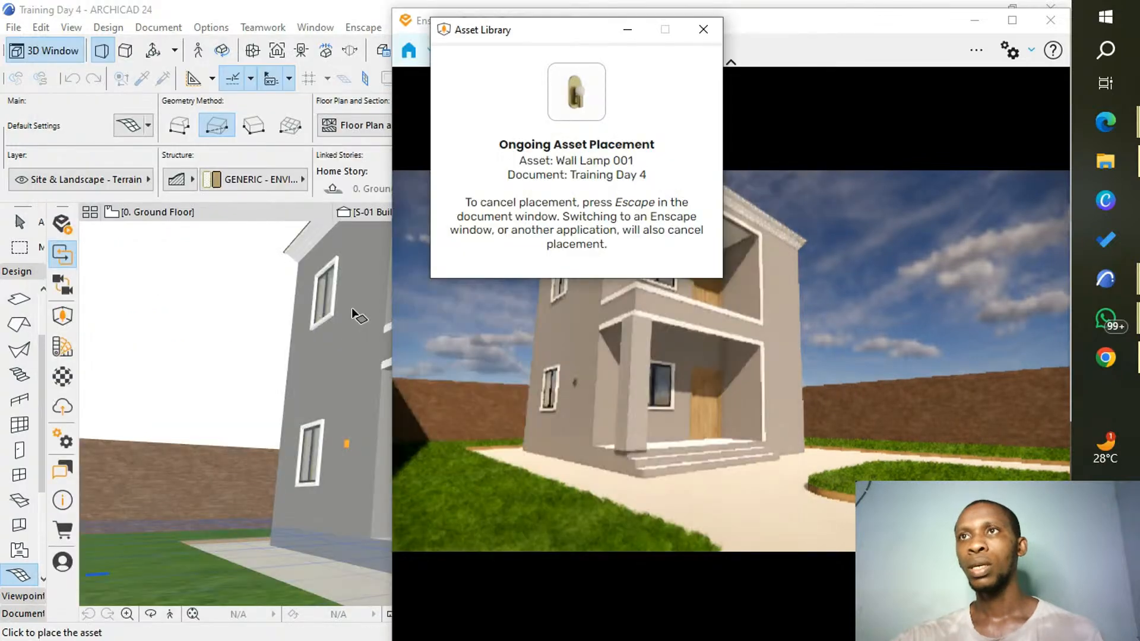
{"action": "left_click", "coordinate": [364, 450]}
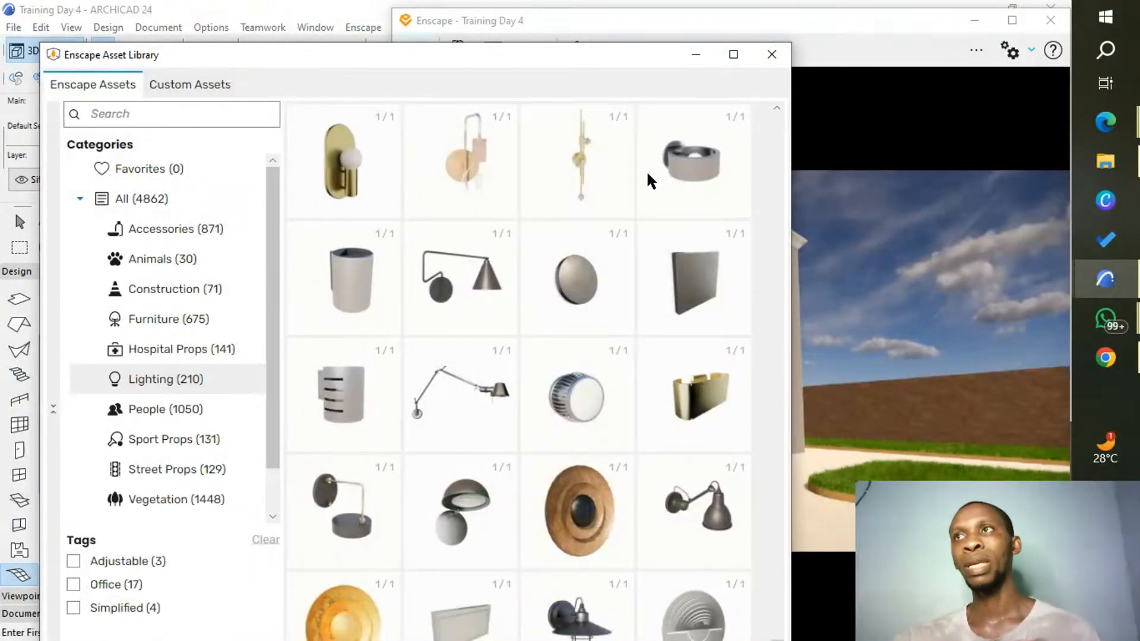
{"action": "left_click", "coordinate": [770, 55]}
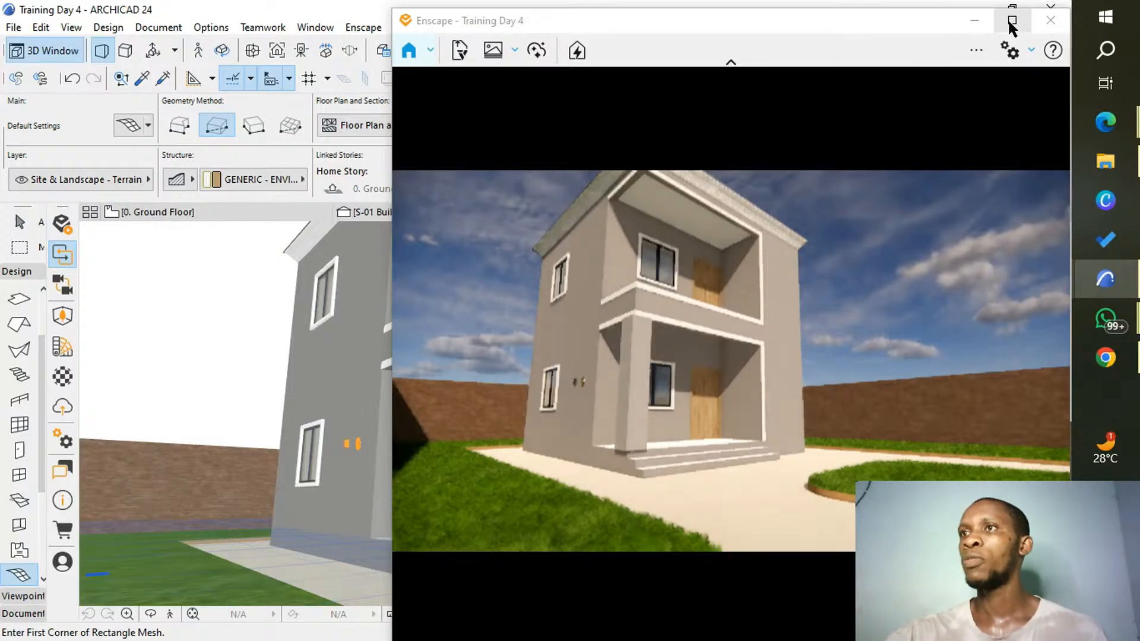
Close the Enscape render window and inspect how the two wall lamps sit on the side wall in 3D.
{"action": "left_click", "coordinate": [1048, 25]}
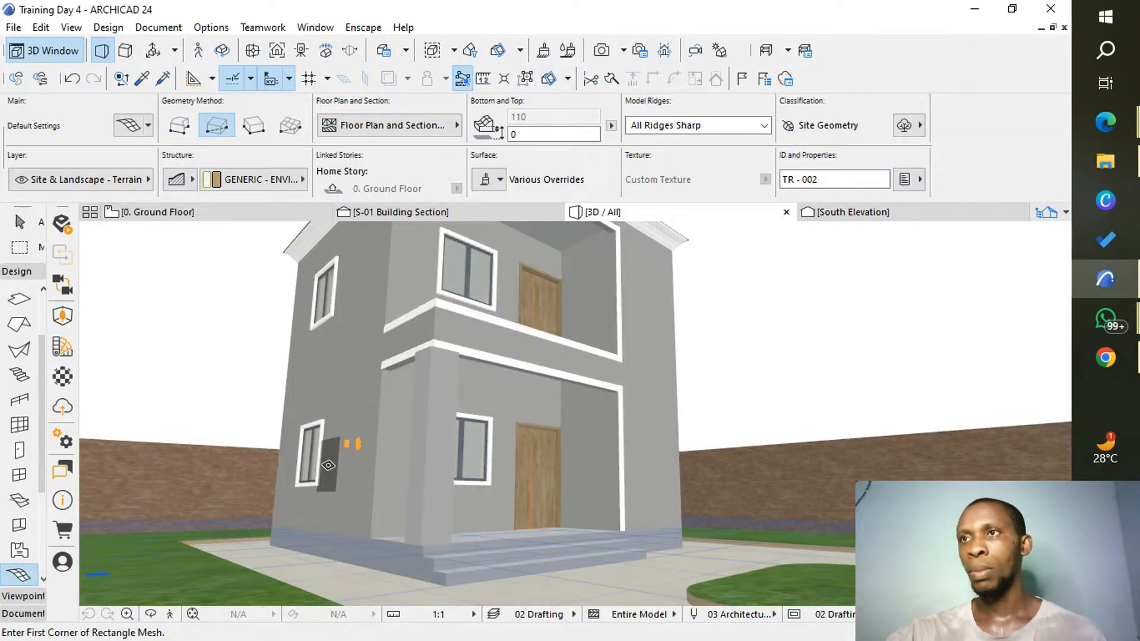
{"action": "scroll", "coordinate": [333, 469], "scroll_direction": "up", "scroll_amount": 6}
{"action": "scroll", "coordinate": [346, 501], "scroll_direction": "up", "scroll_amount": 2}
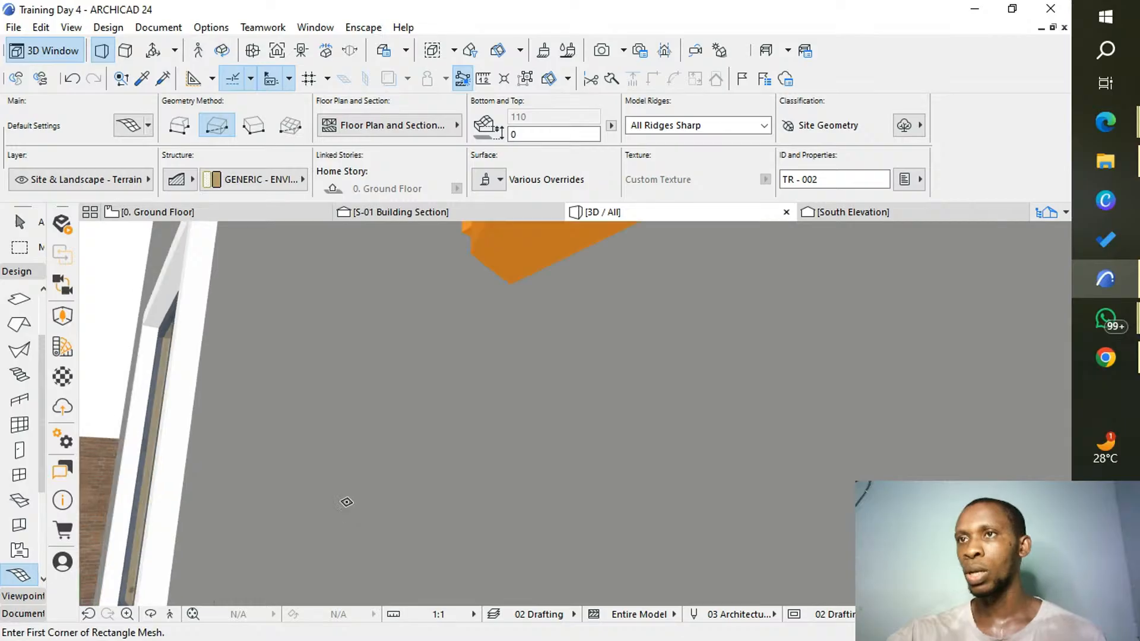
{"action": "scroll", "coordinate": [367, 518], "scroll_direction": "down", "scroll_amount": 4}
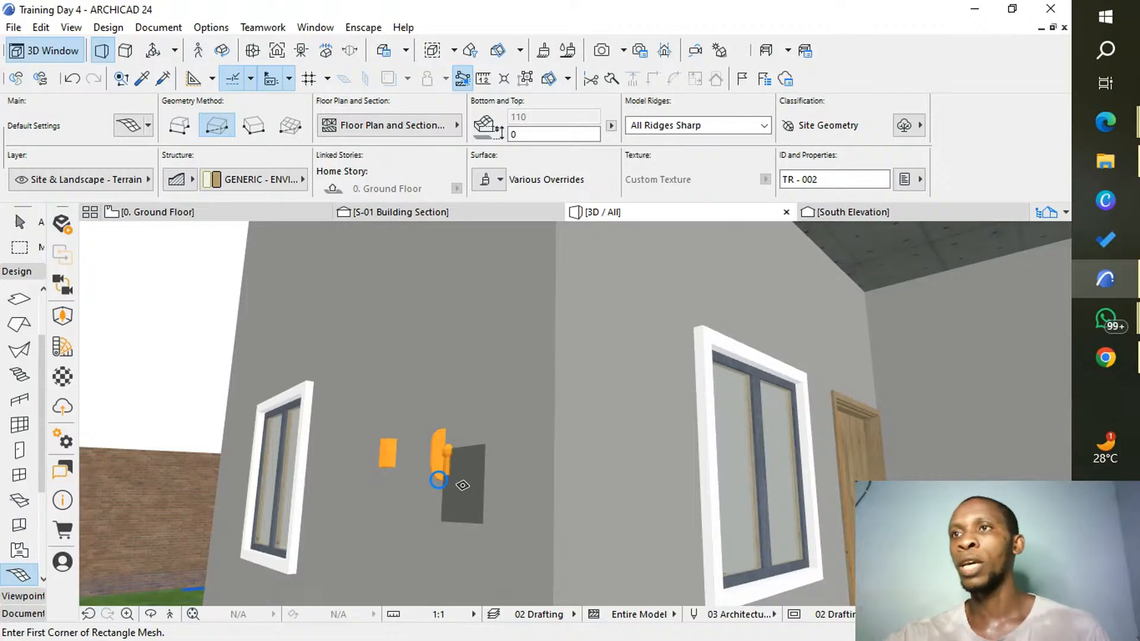
{"action": "scroll", "coordinate": [449, 476], "scroll_direction": "up", "scroll_amount": 2}
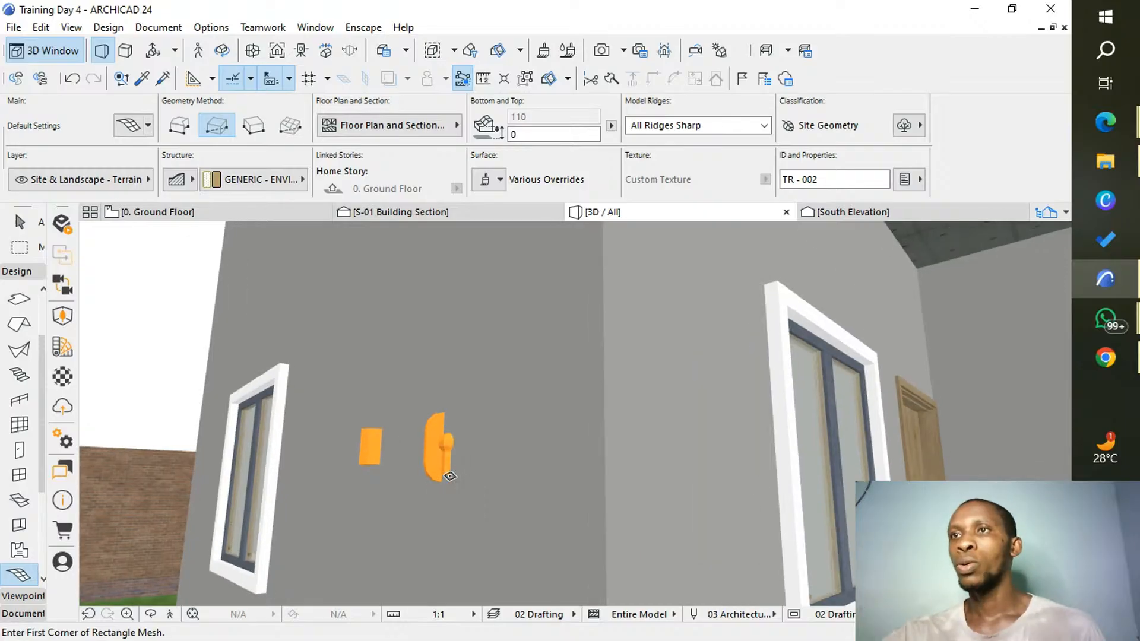
Rotate Wall Lamp 009 in the ground floor plan 90° clockwise about its upper corner, so it faces outward from the side wall.
{"action": "left_click", "coordinate": [144, 212]}
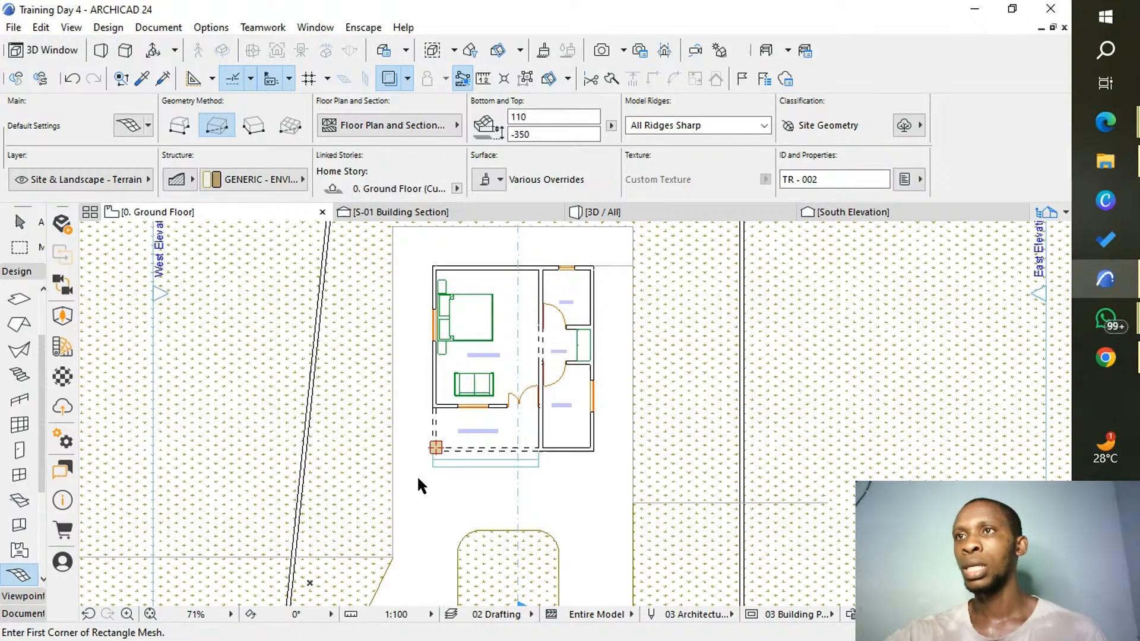
{"action": "scroll", "coordinate": [426, 405], "scroll_direction": "up", "scroll_amount": 8}
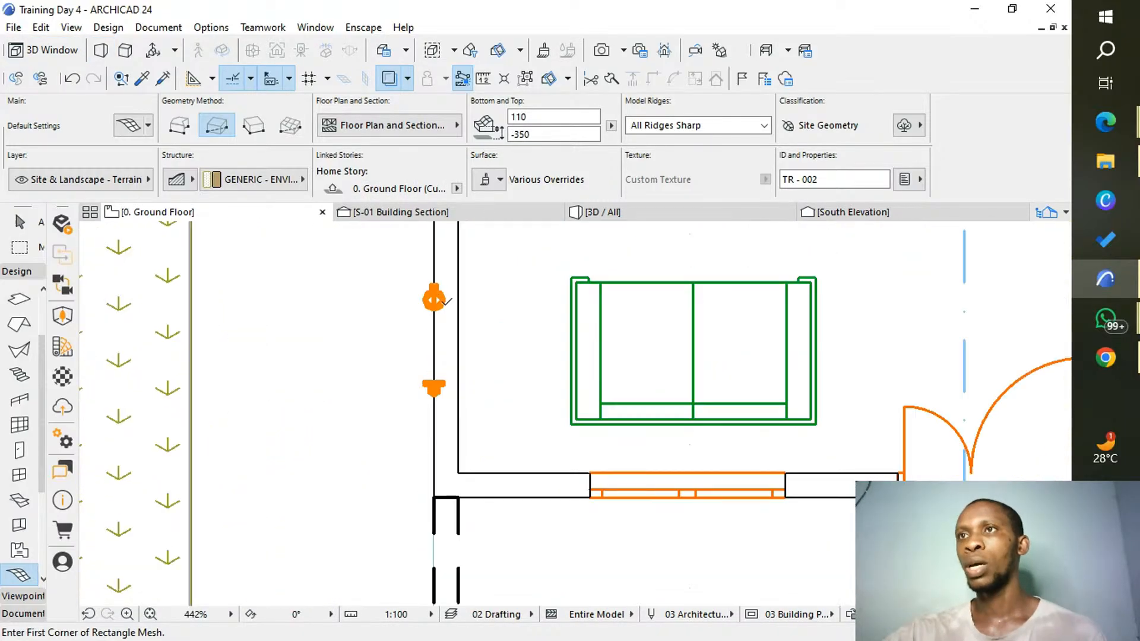
{"action": "scroll", "coordinate": [437, 282], "scroll_direction": "up", "scroll_amount": 3}
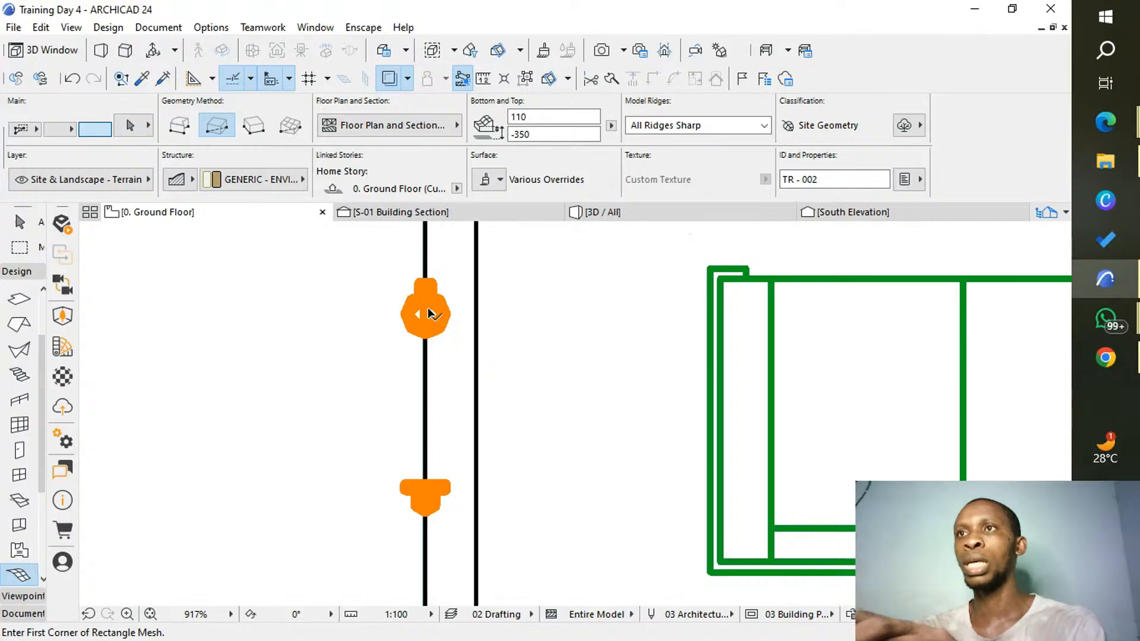
{"action": "left_click", "coordinate": [429, 313], "text": "shift"}
{"action": "key", "text": "ctrl+e"}
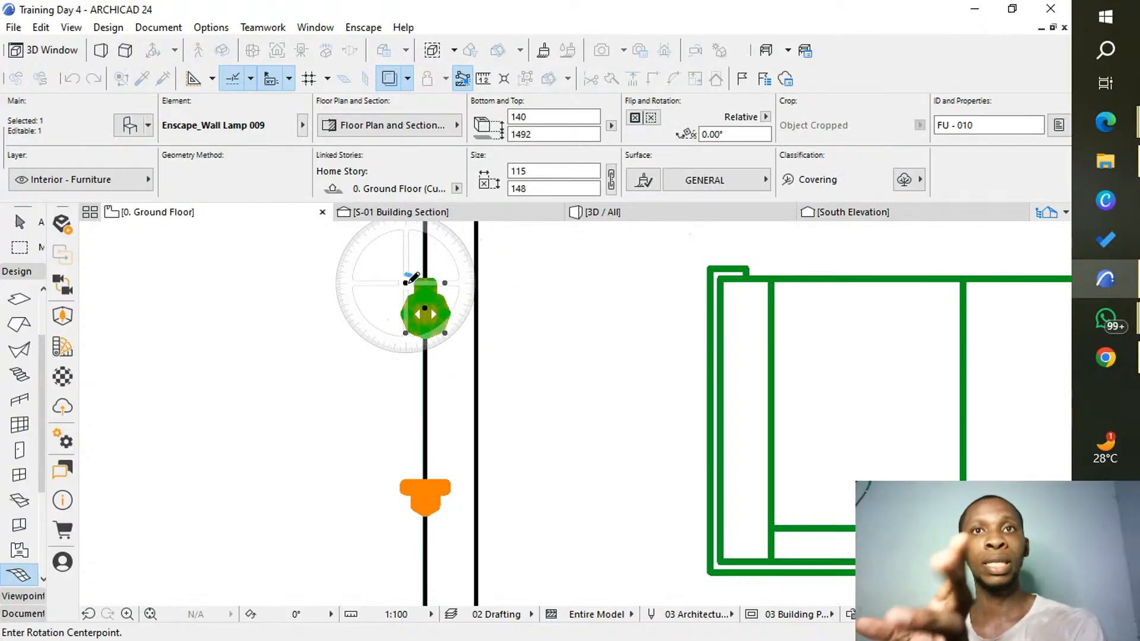
{"action": "left_click", "coordinate": [406, 283]}
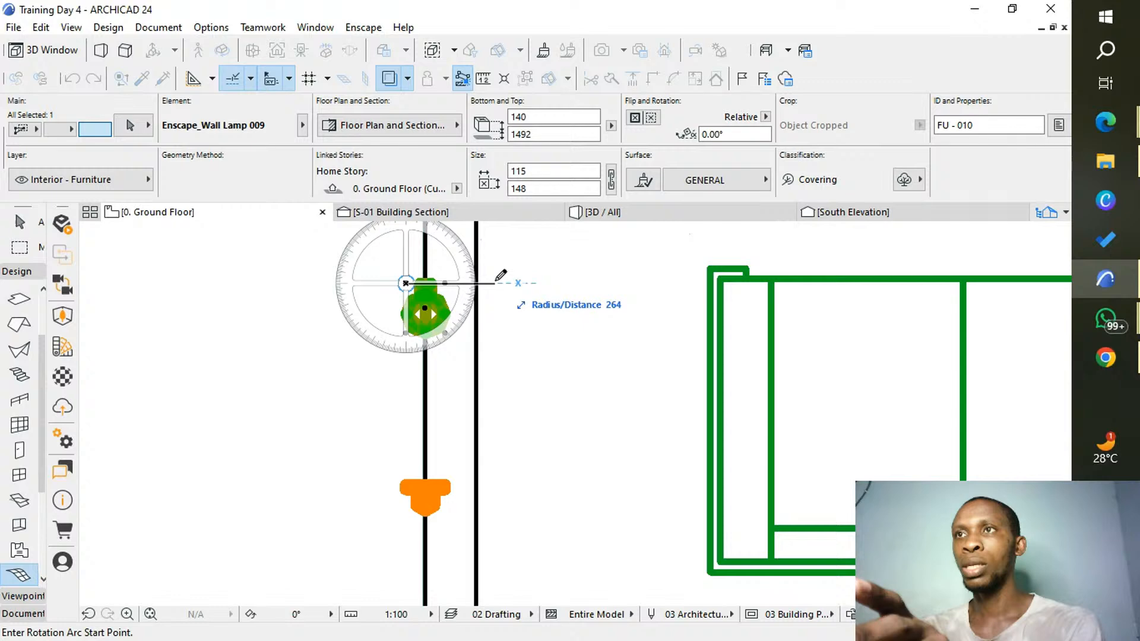
{"action": "left_click", "coordinate": [496, 283]}
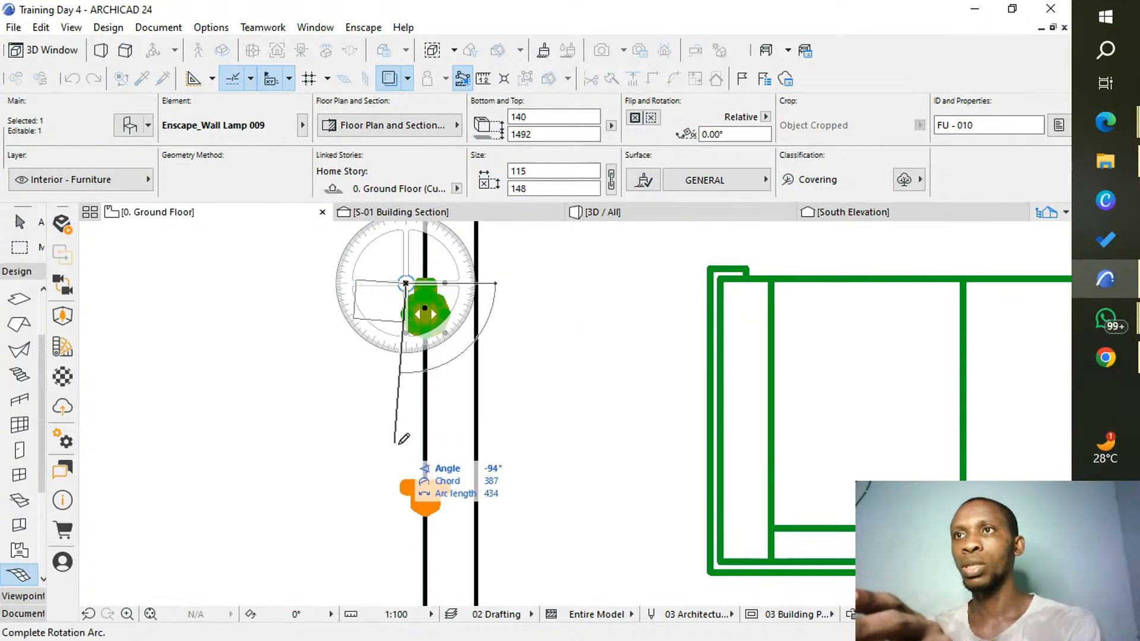
{"action": "left_click", "coordinate": [410, 455]}
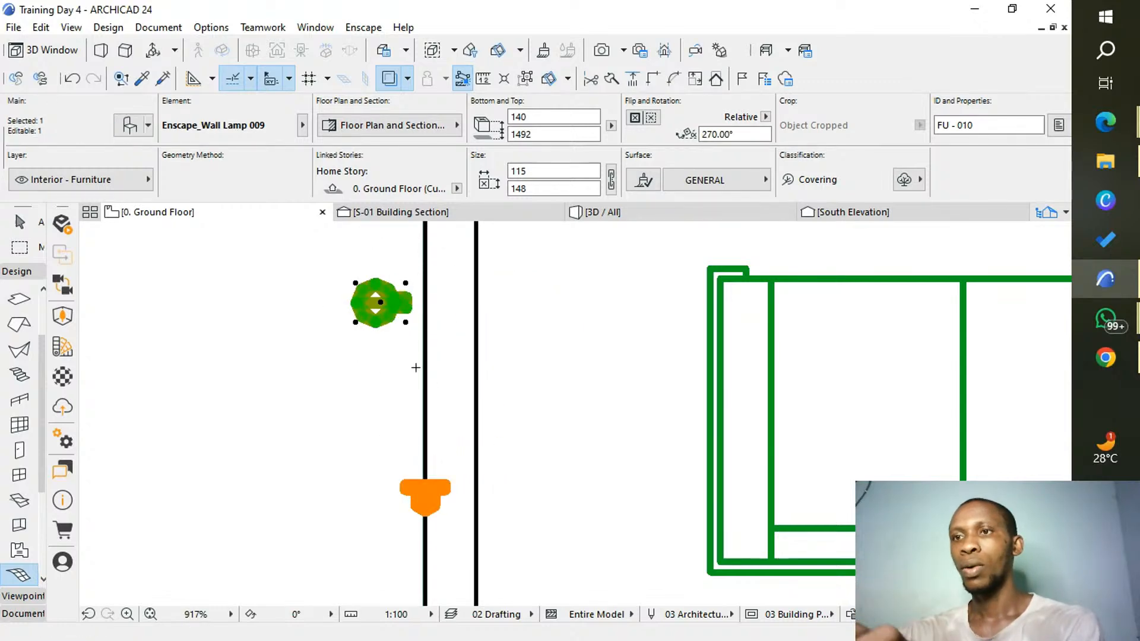
Move the rotated Wall Lamp 009 by its corner point onto the outer face of the side wall and deselect it.
{"action": "left_click", "coordinate": [408, 322]}
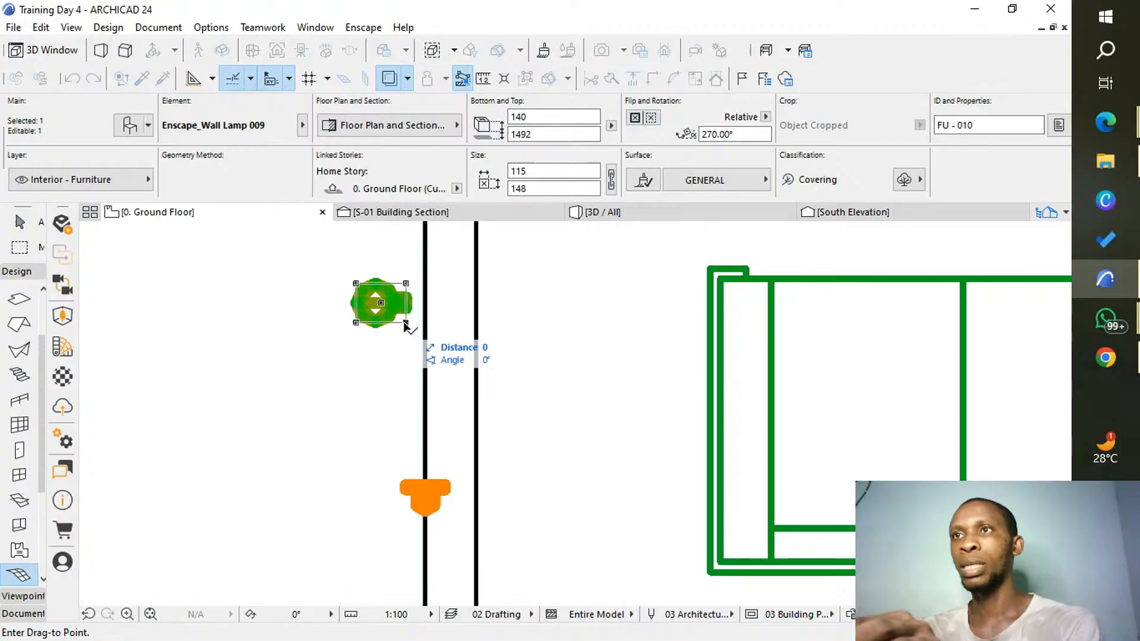
{"action": "left_click", "coordinate": [425, 354]}
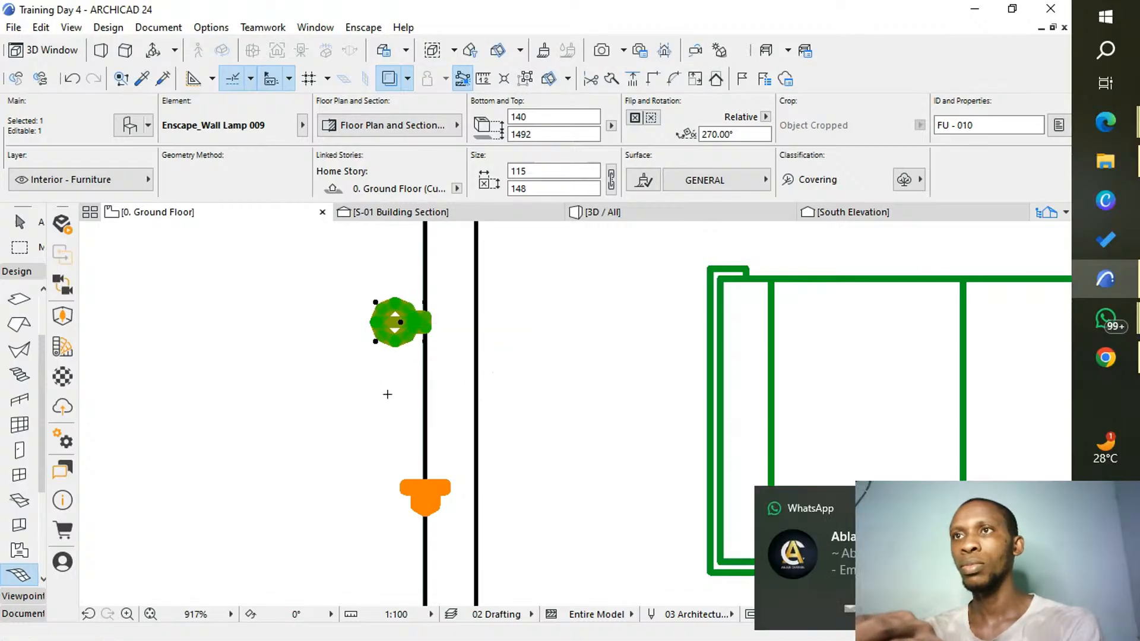
{"action": "key", "text": "Escape"}
{"action": "key", "text": "Escape"}
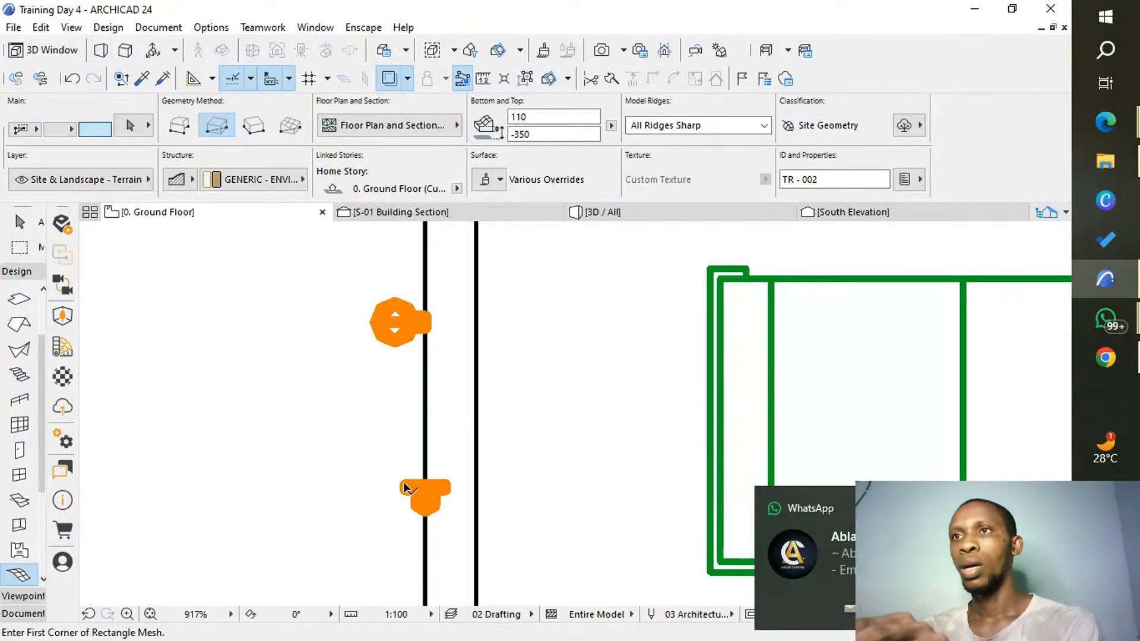
Rotate Wall Lamp 001 in plan 90° clockwise about its upper corner so it faces outward from the side wall.
{"action": "left_click", "coordinate": [404, 488]}
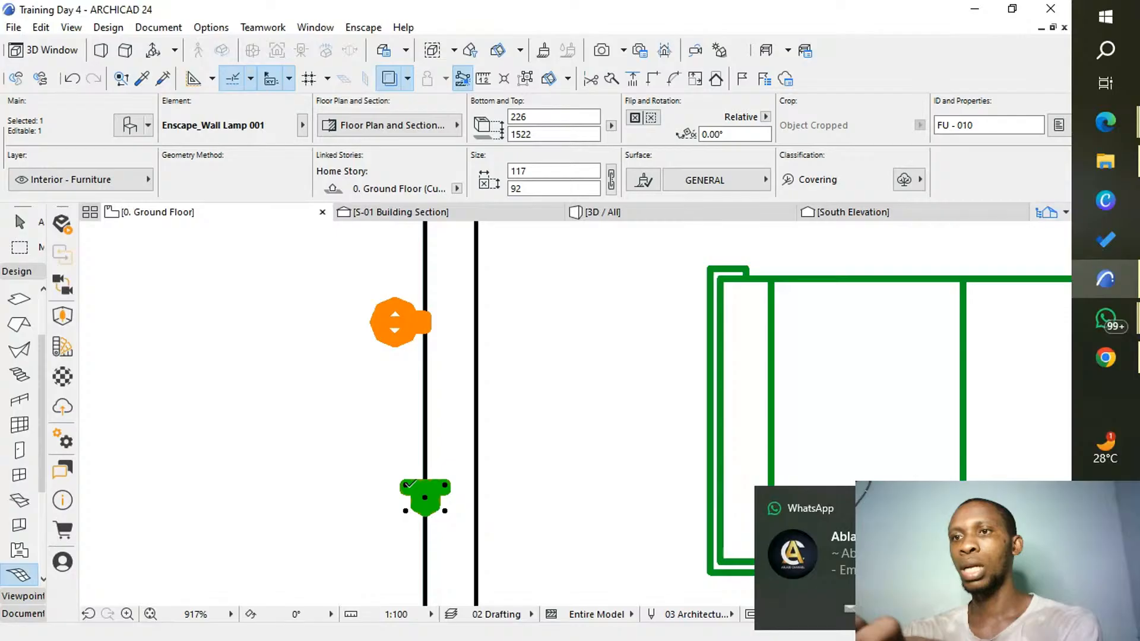
{"action": "key", "text": "ctrl+e"}
{"action": "left_click", "coordinate": [405, 486]}
{"action": "left_click", "coordinate": [457, 486]}
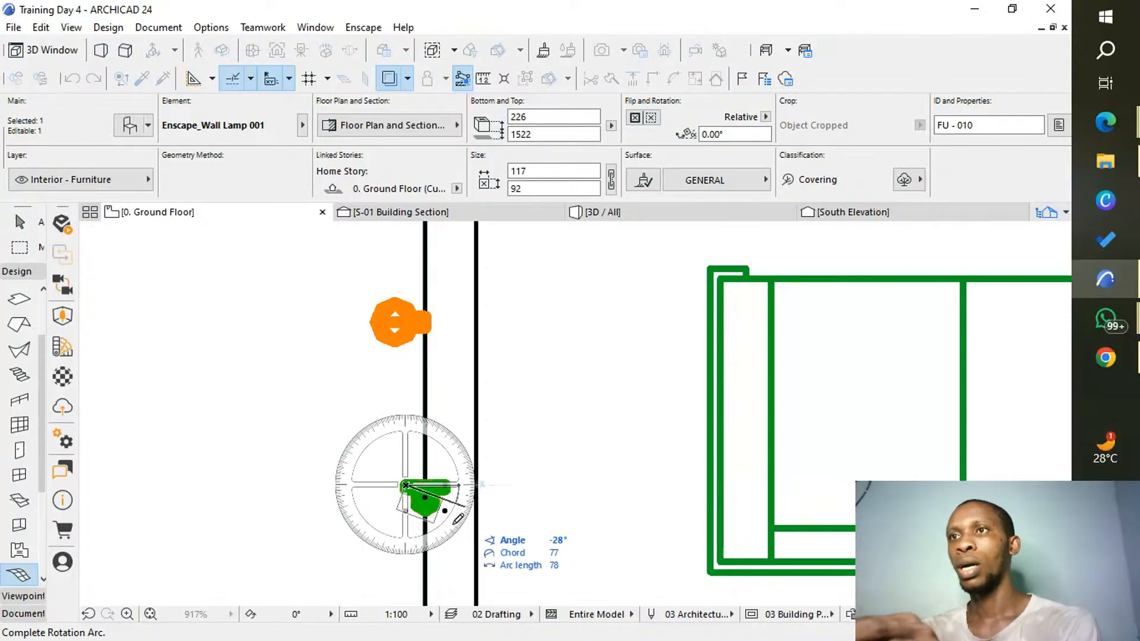
{"action": "left_click", "coordinate": [407, 549]}
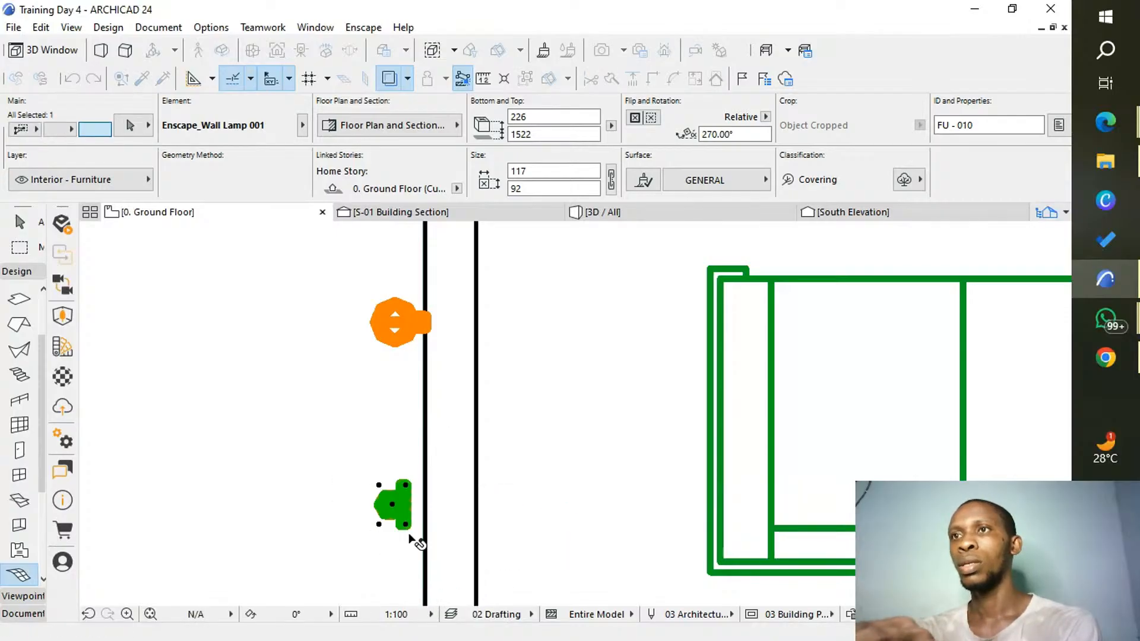
{"action": "key", "text": "Escape"}
Turn off True Line Weight and move Wall Lamp 001 by its back corner onto the outer face of the side wall.
{"action": "right_click", "coordinate": [315, 378]}
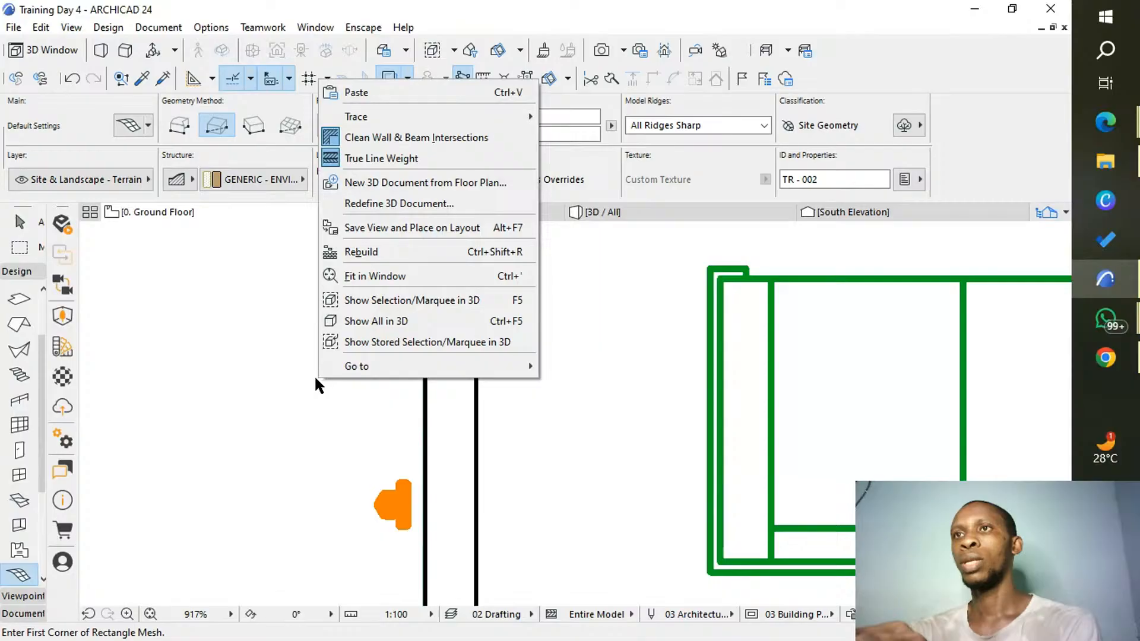
{"action": "left_click", "coordinate": [378, 159]}
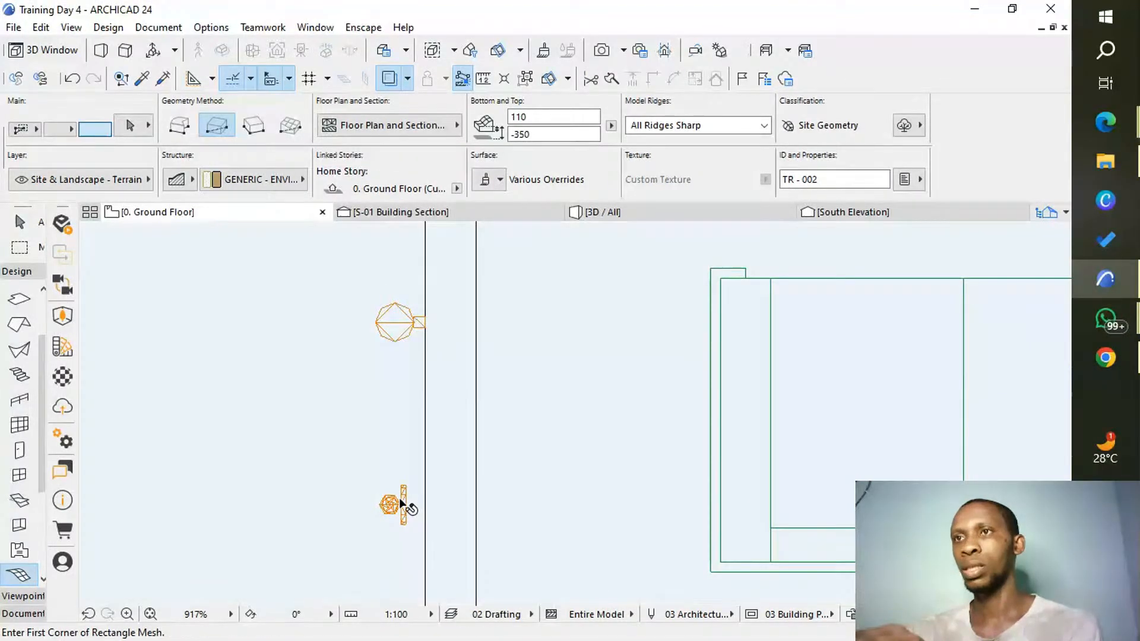
{"action": "left_click", "coordinate": [396, 514], "text": "shift"}
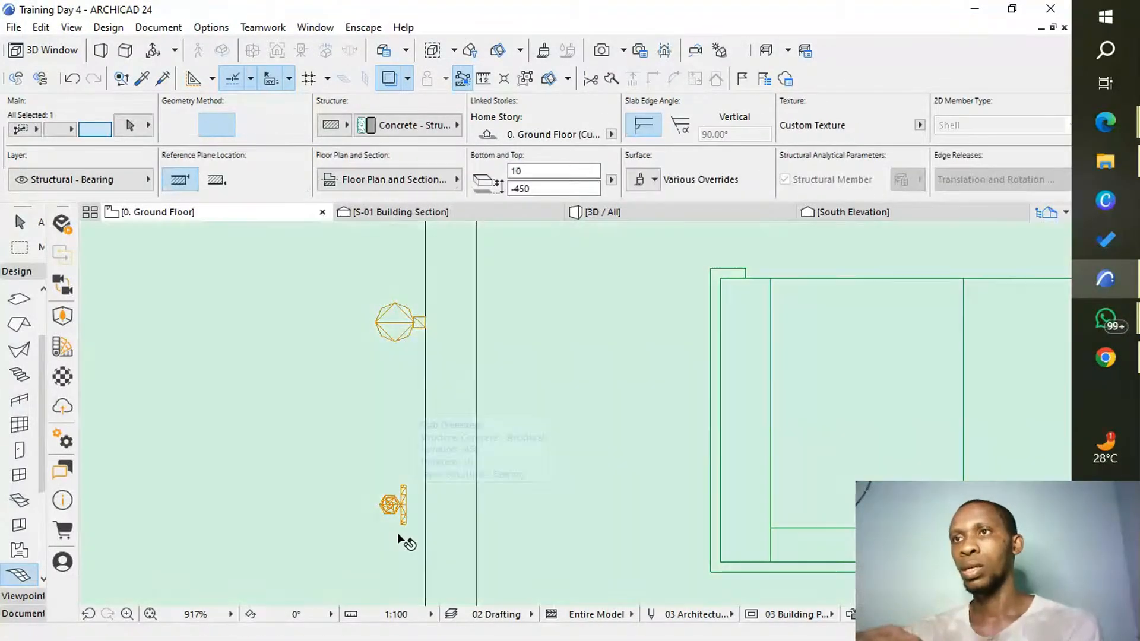
{"action": "left_click", "coordinate": [396, 514], "text": "shift"}
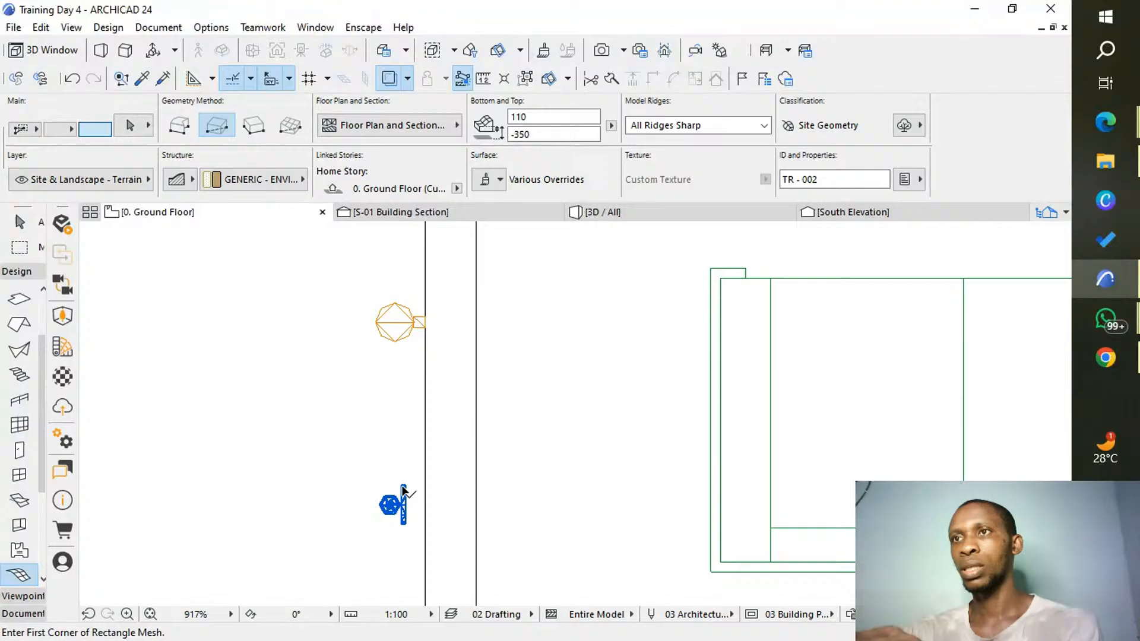
{"action": "left_click", "coordinate": [403, 489], "text": "shift"}
{"action": "key", "text": "ctrl+d"}
{"action": "left_click", "coordinate": [405, 526]}
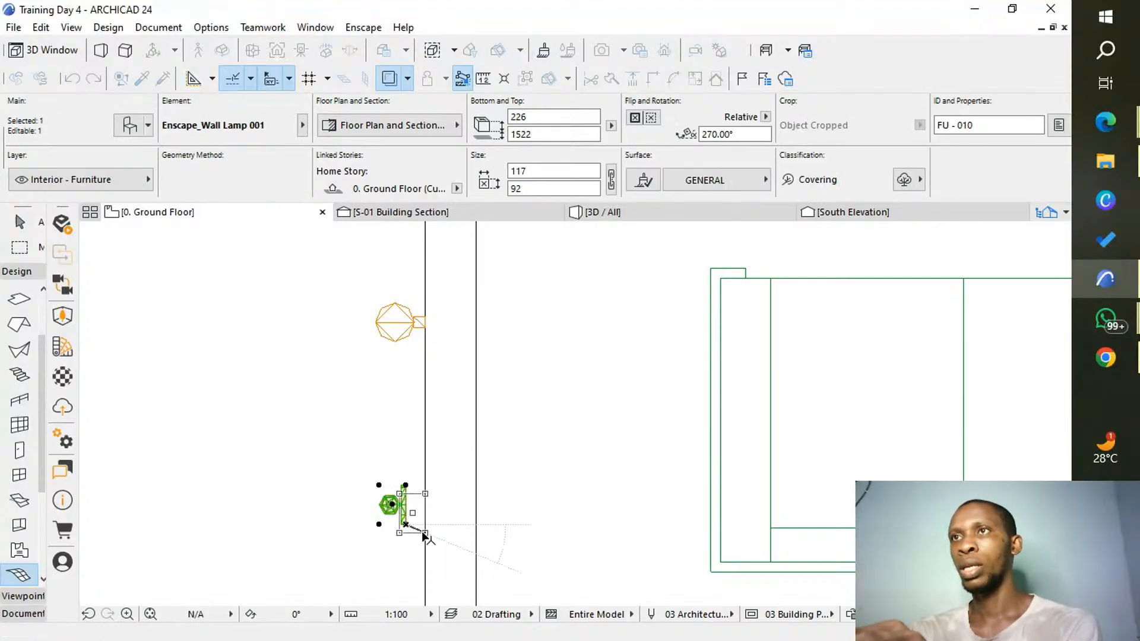
{"action": "left_click", "coordinate": [425, 533]}
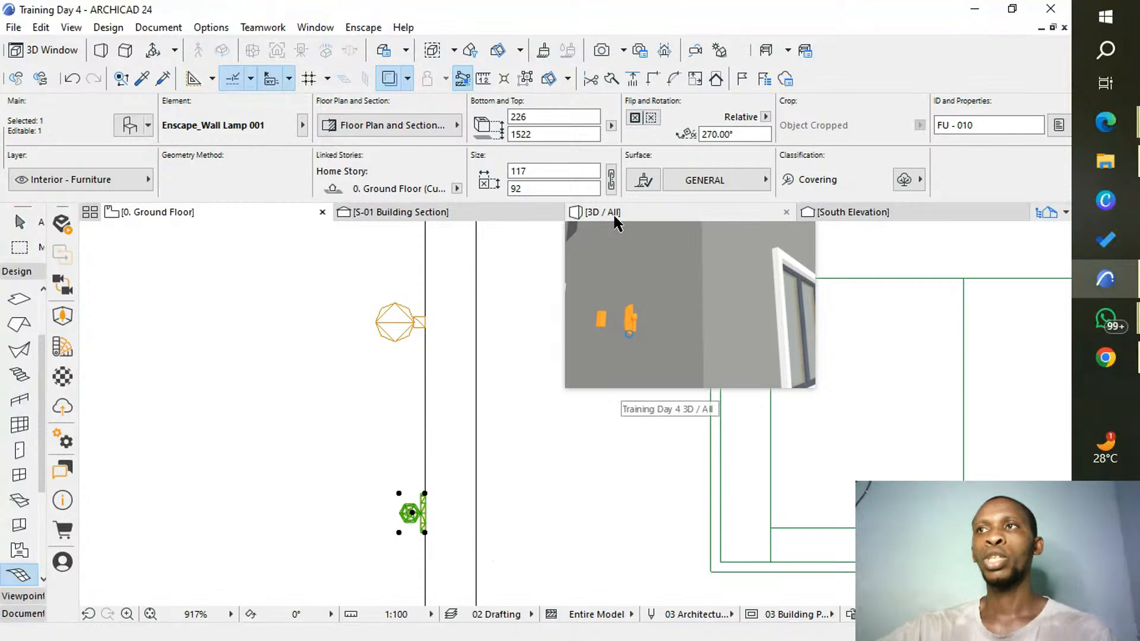
Check both reoriented lamps on the side wall in 3D and delete Wall Lamp 009.
{"action": "left_click", "coordinate": [614, 213]}
{"action": "key", "text": "Escape"}
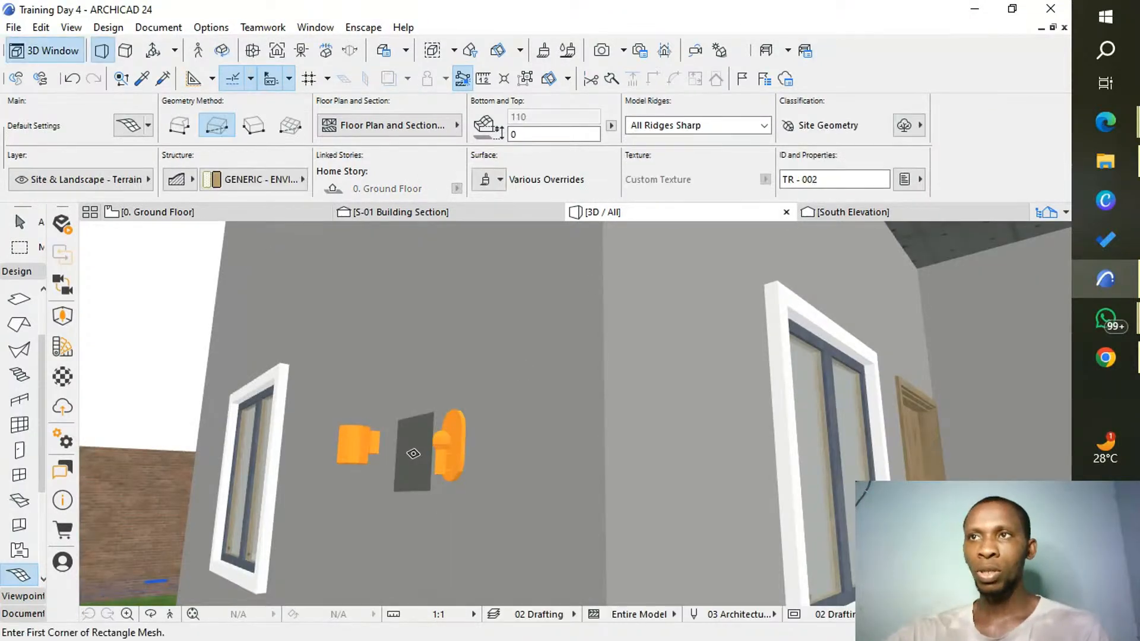
{"action": "left_click", "coordinate": [414, 453]}
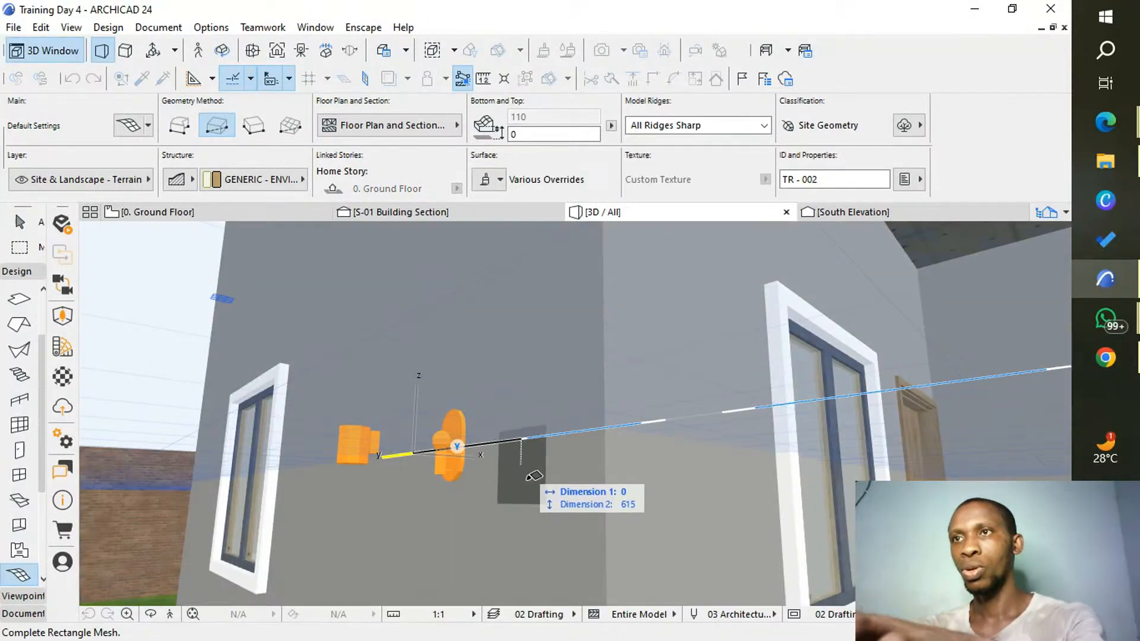
{"action": "left_click", "coordinate": [466, 470]}
{"action": "middle_click_drag", "start_coordinate": [467, 470], "coordinate": [428, 447], "text": "shift"}
{"action": "scroll", "coordinate": [428, 446], "scroll_direction": "up", "scroll_amount": 2}
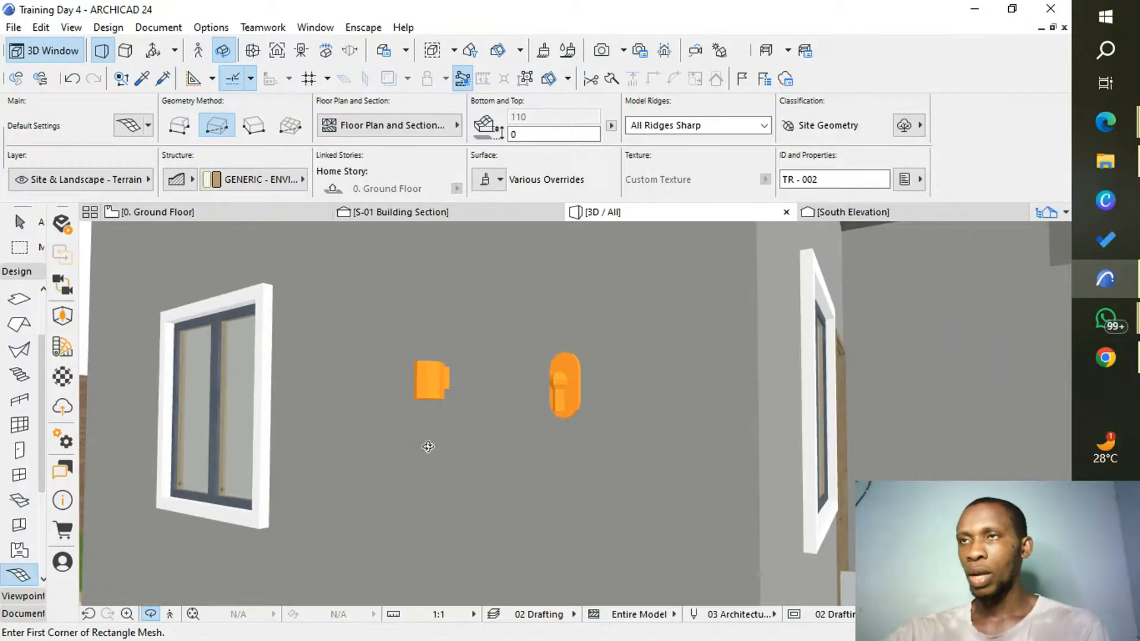
{"action": "scroll", "coordinate": [476, 417], "scroll_direction": "up", "scroll_amount": 2}
{"action": "middle_click_drag", "start_coordinate": [476, 432], "coordinate": [374, 438], "text": "shift"}
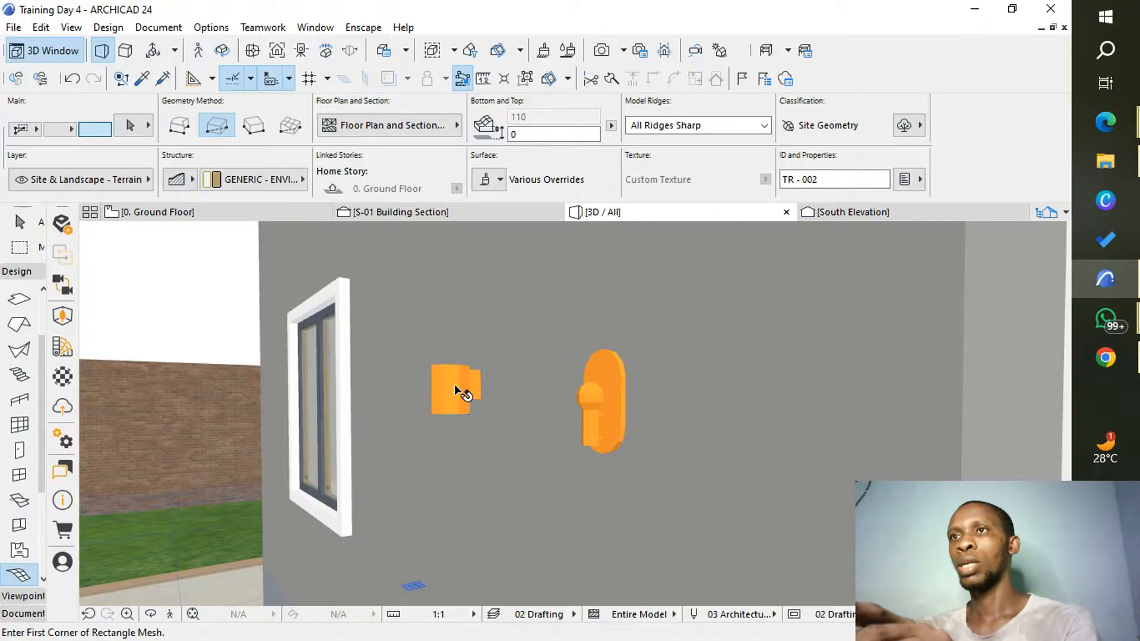
{"action": "left_click", "coordinate": [454, 384], "text": "shift"}
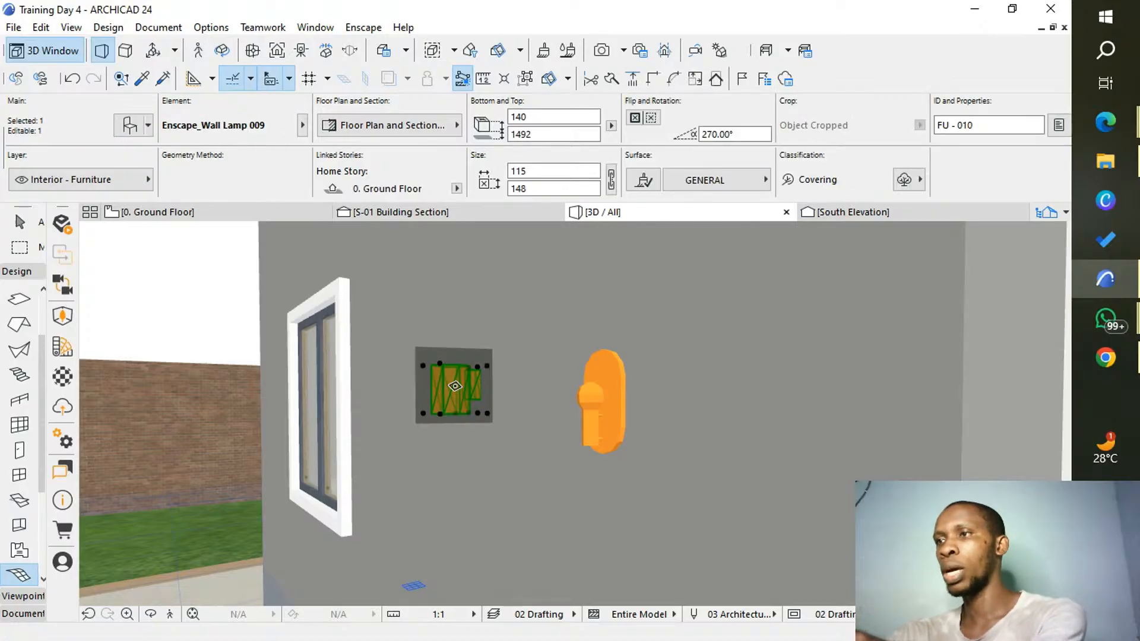
{"action": "key", "text": "Delete"}
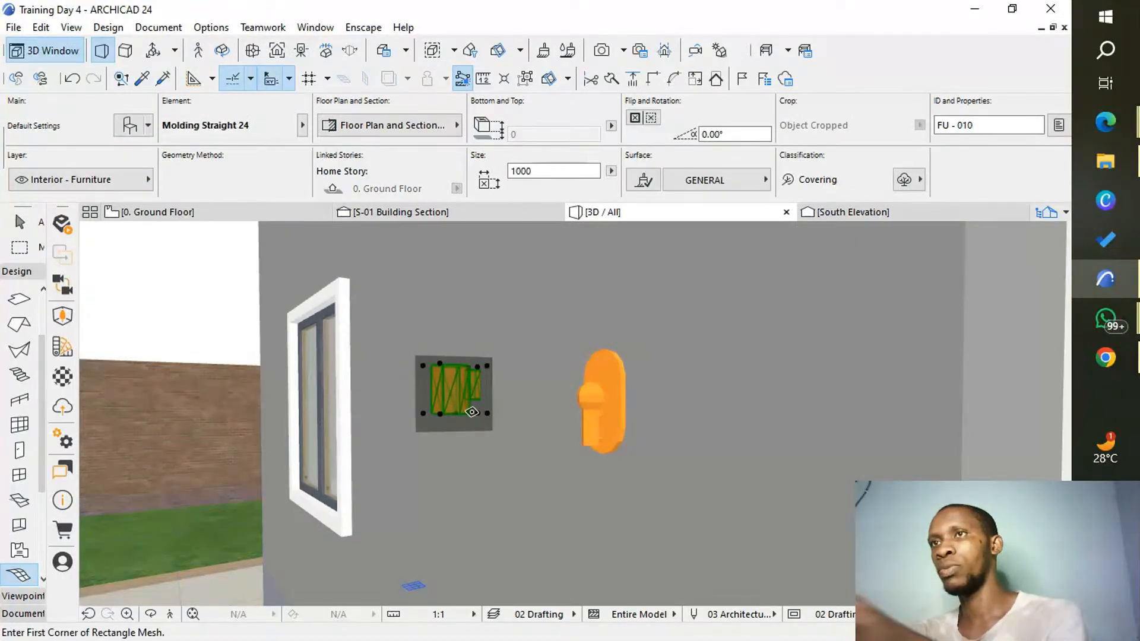
Move Wall Lamp 001 along the side wall in the ground floor plan to about midway between the window and the front corner.
{"action": "left_click", "coordinate": [599, 403], "text": "shift"}
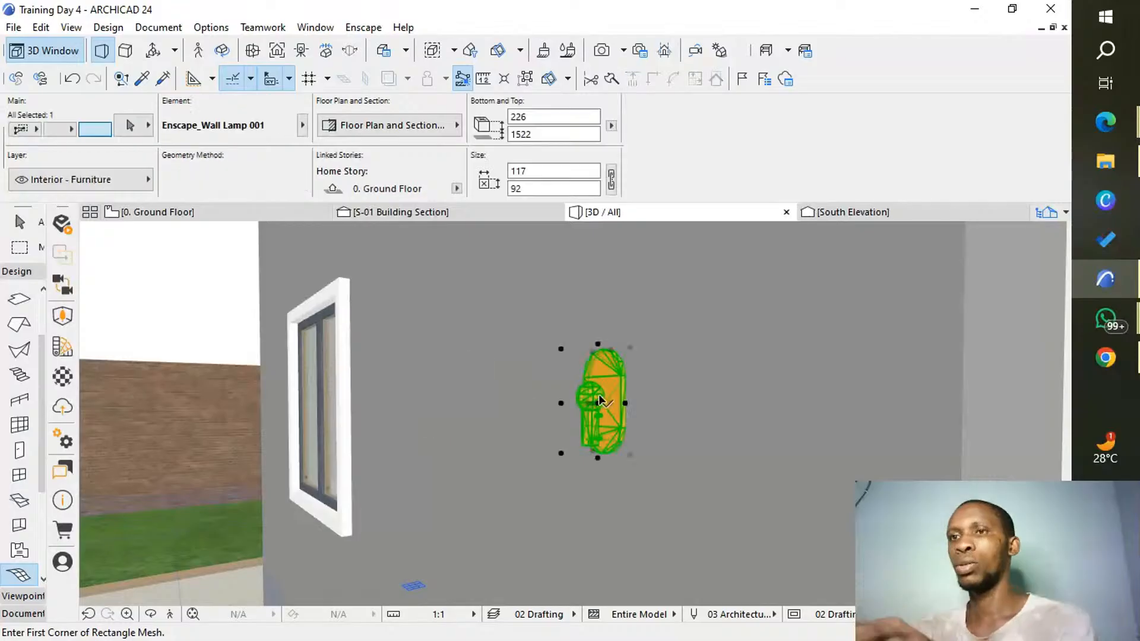
{"action": "left_click", "coordinate": [240, 214]}
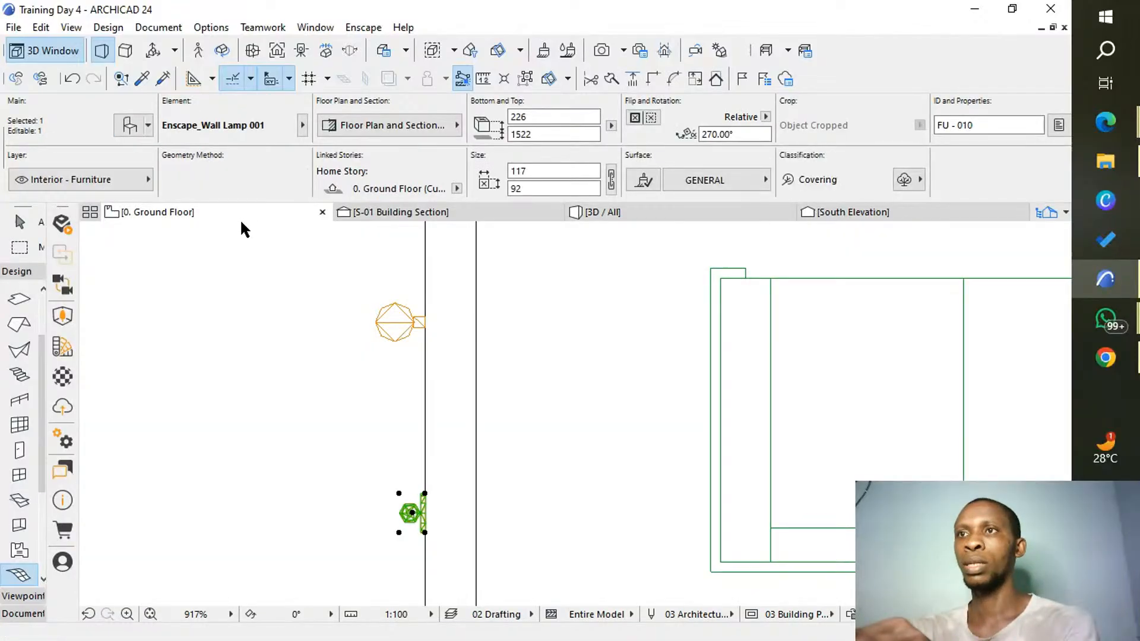
{"action": "scroll", "coordinate": [413, 287], "scroll_direction": "down", "scroll_amount": 3}
{"action": "scroll", "coordinate": [416, 463], "scroll_direction": "down", "scroll_amount": 3}
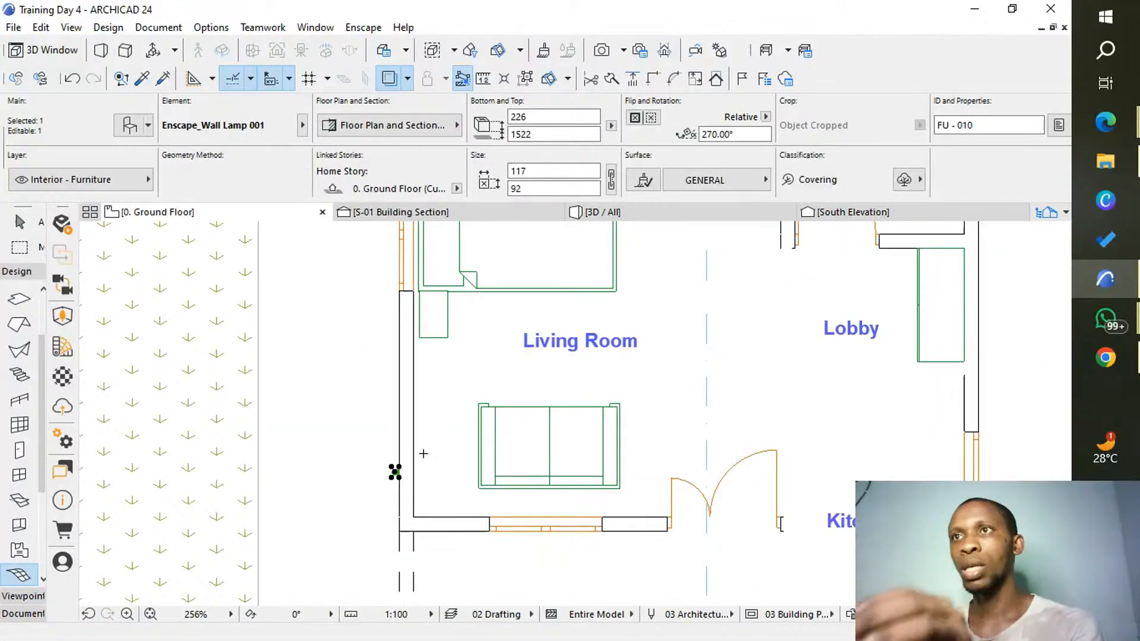
{"action": "key", "text": "ctrl+d"}
{"action": "left_click", "coordinate": [395, 472]}
{"action": "left_click", "coordinate": [396, 415]}
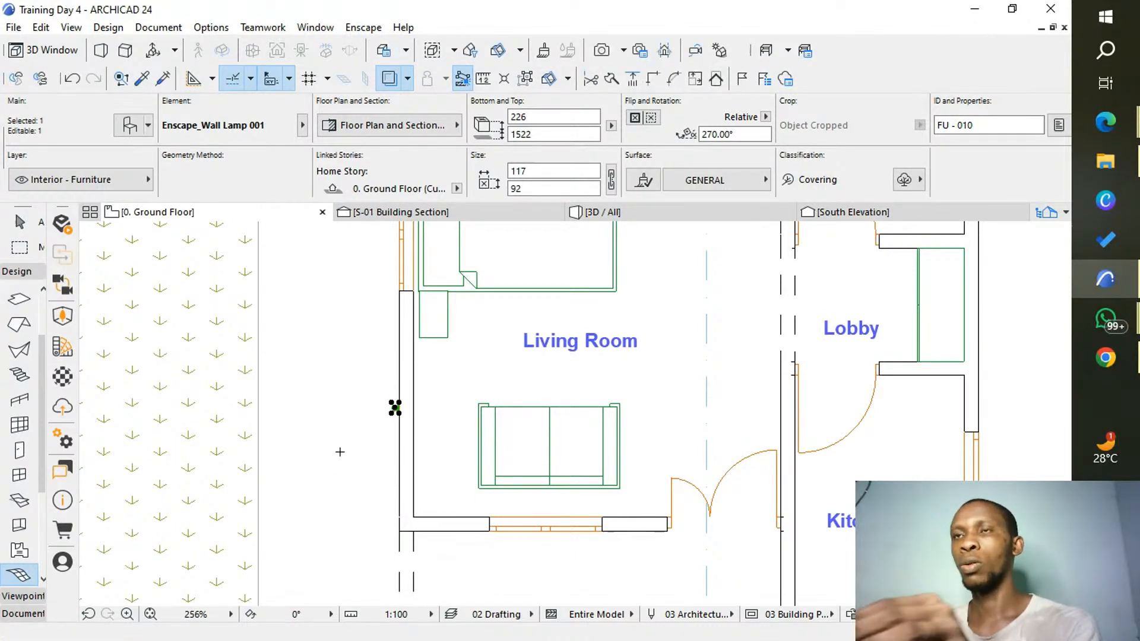
{"action": "key", "text": "Escape"}
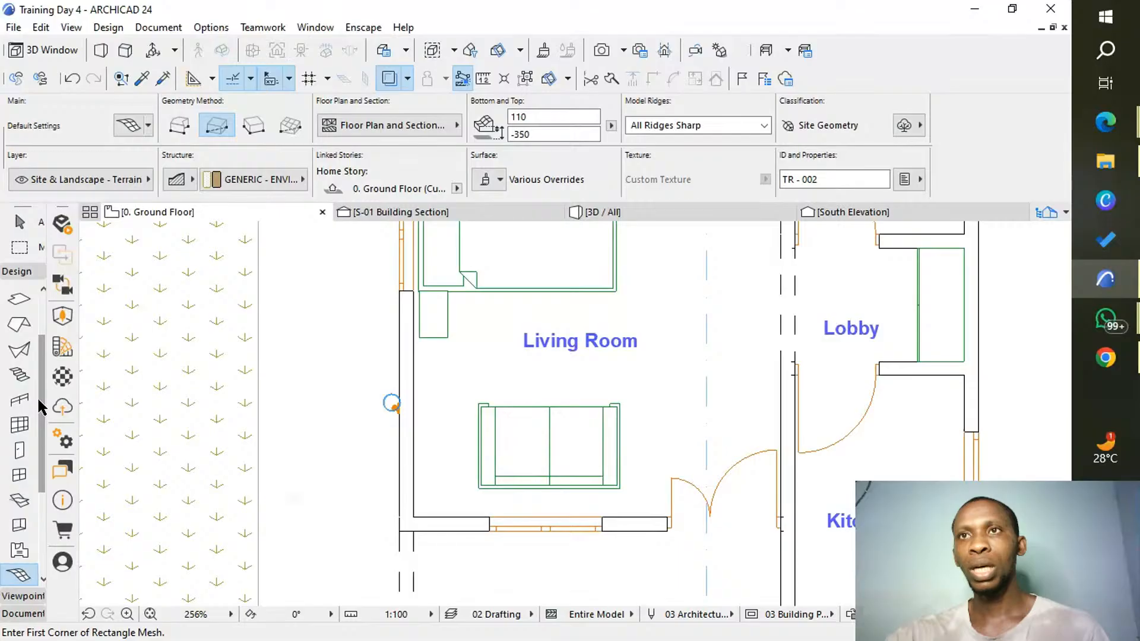
Open the Lamp tool's default settings and look through the Interior Lamps 24 and Street Lamps 24 library folders.
{"action": "scroll", "coordinate": [36, 451], "scroll_direction": "down", "scroll_amount": 3}
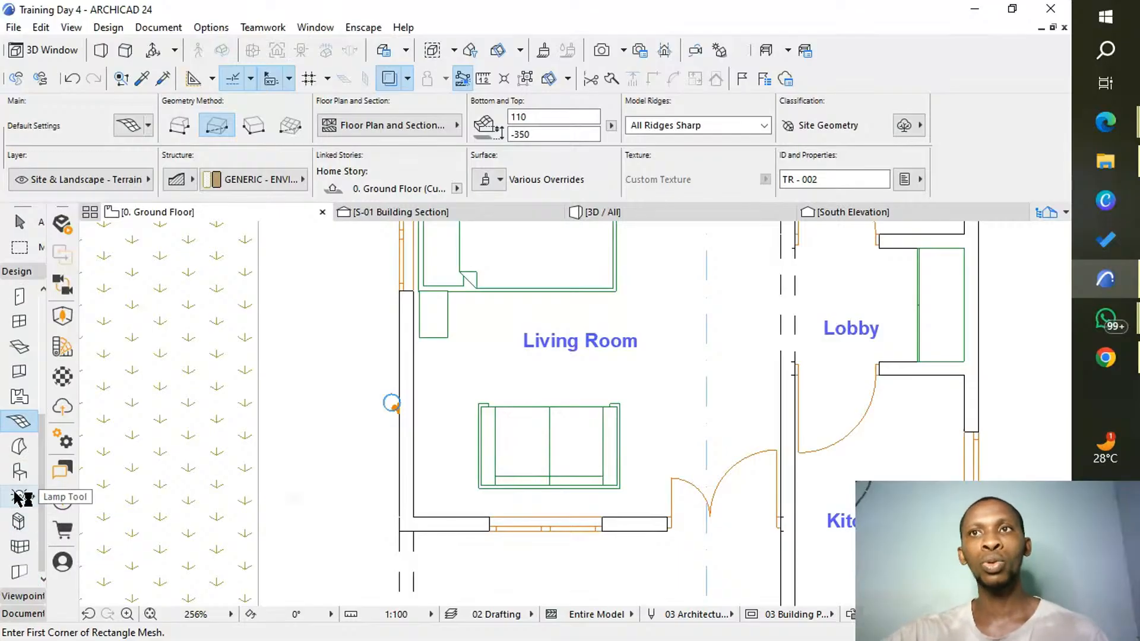
{"action": "left_click", "coordinate": [18, 497]}
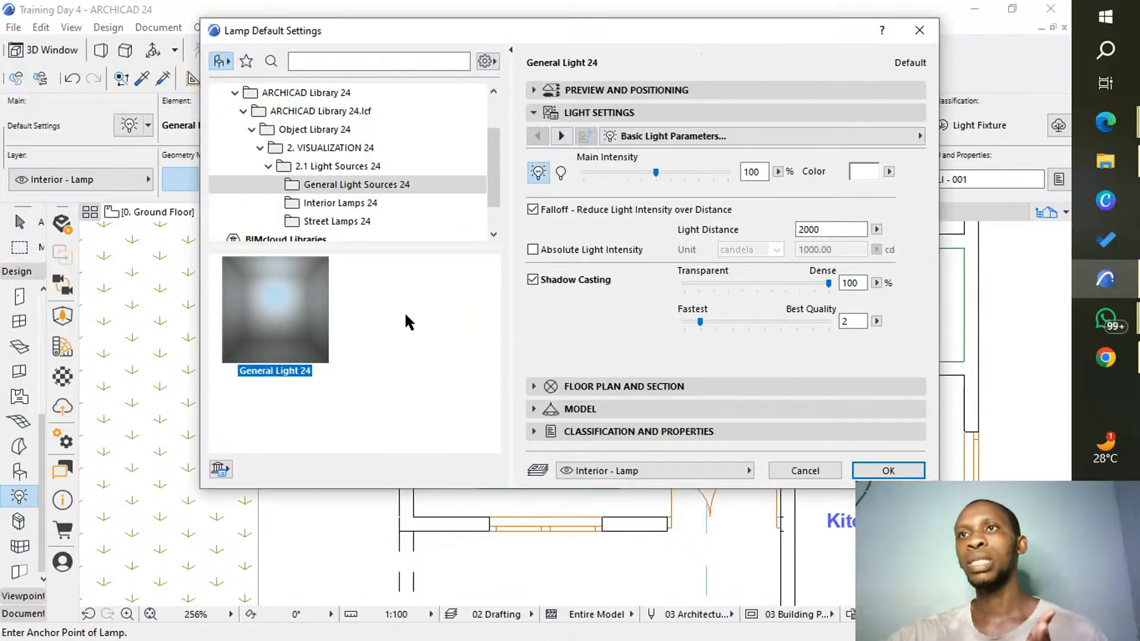
{"action": "left_click", "coordinate": [339, 208]}
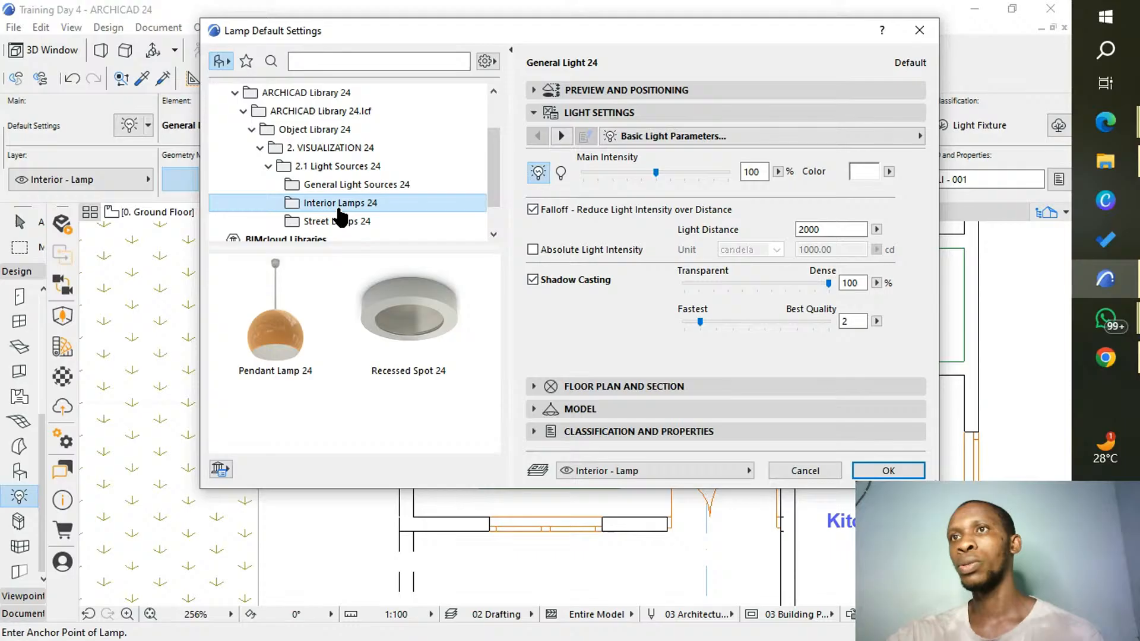
{"action": "left_click", "coordinate": [342, 221]}
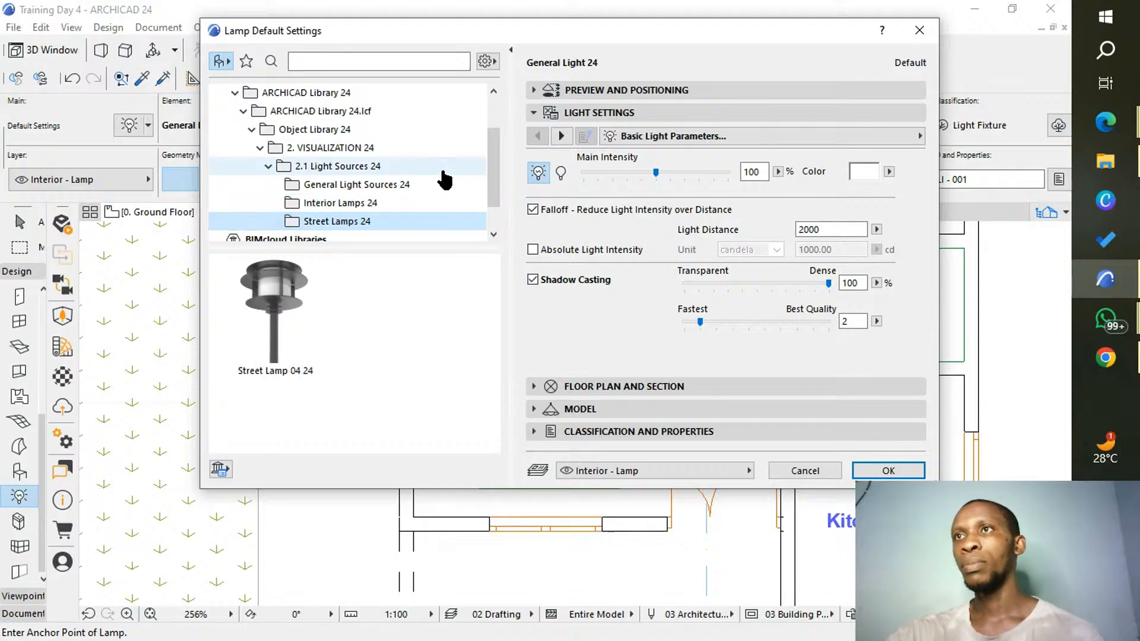
{"action": "scroll", "coordinate": [499, 194], "scroll_direction": "down", "scroll_amount": 2}
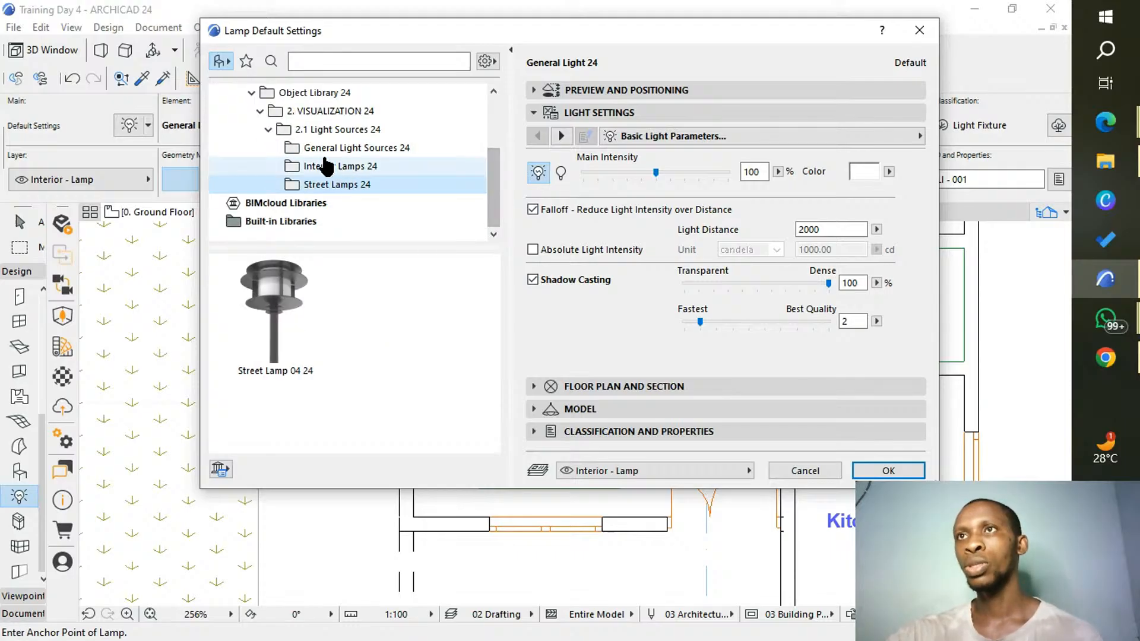
Collapse and re-expand the Visualization and Light Sources folders, and recheck the general, interior and street lamp subfolders.
{"action": "left_click", "coordinate": [310, 129]}
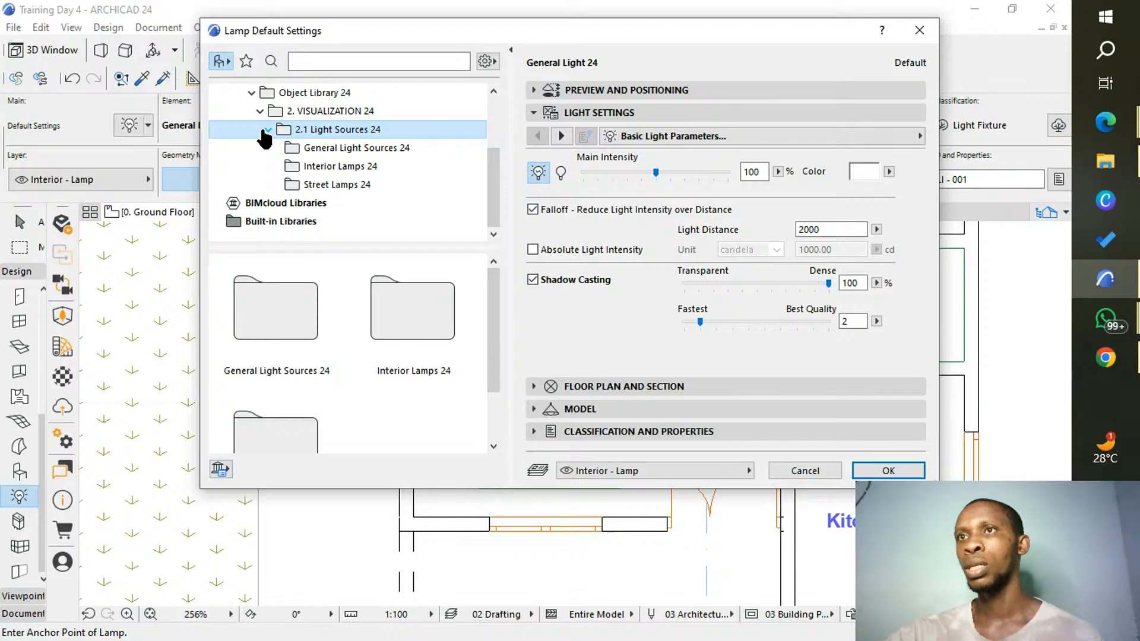
{"action": "scroll", "coordinate": [354, 309], "scroll_direction": "down", "scroll_amount": 1}
{"action": "scroll", "coordinate": [351, 310], "scroll_direction": "up", "scroll_amount": 1}
{"action": "left_click", "coordinate": [269, 129]}
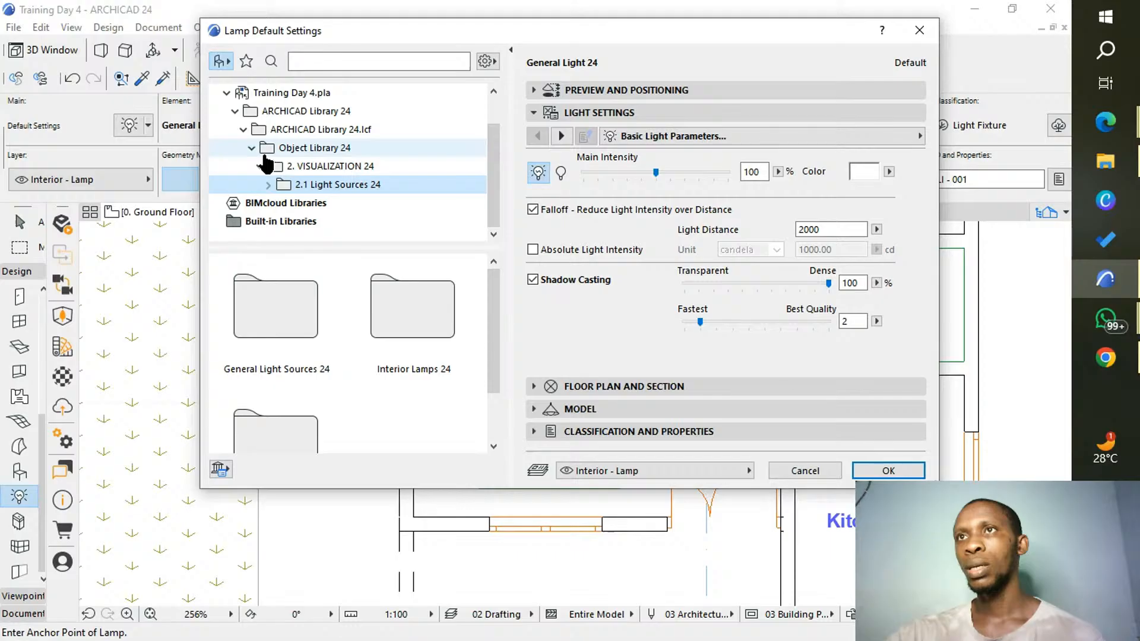
{"action": "left_click", "coordinate": [267, 167]}
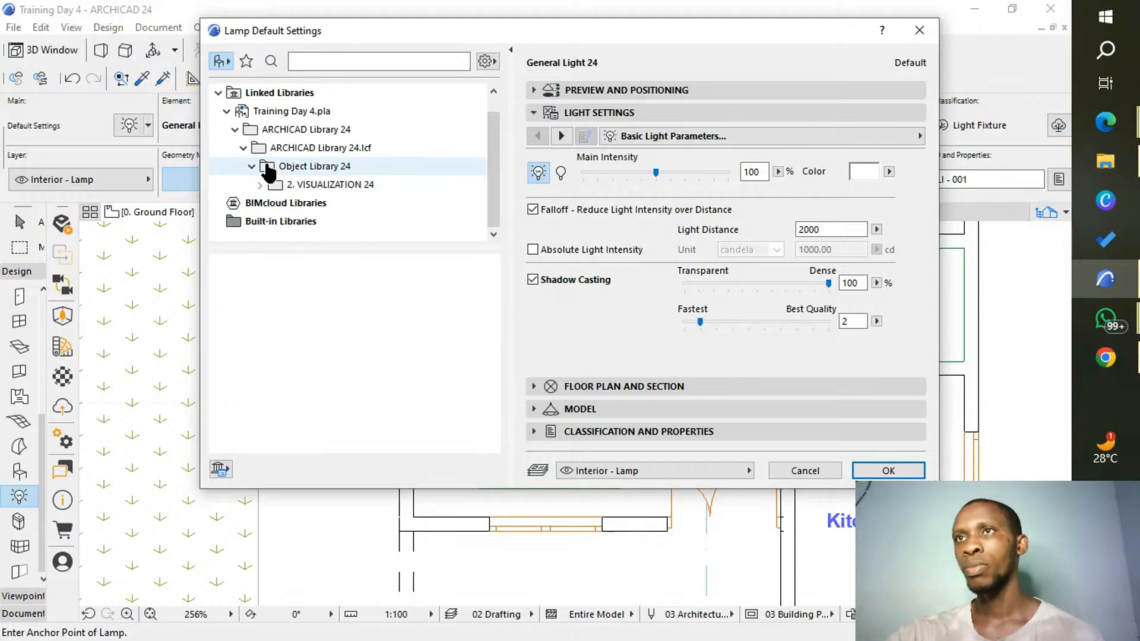
{"action": "left_click", "coordinate": [259, 186]}
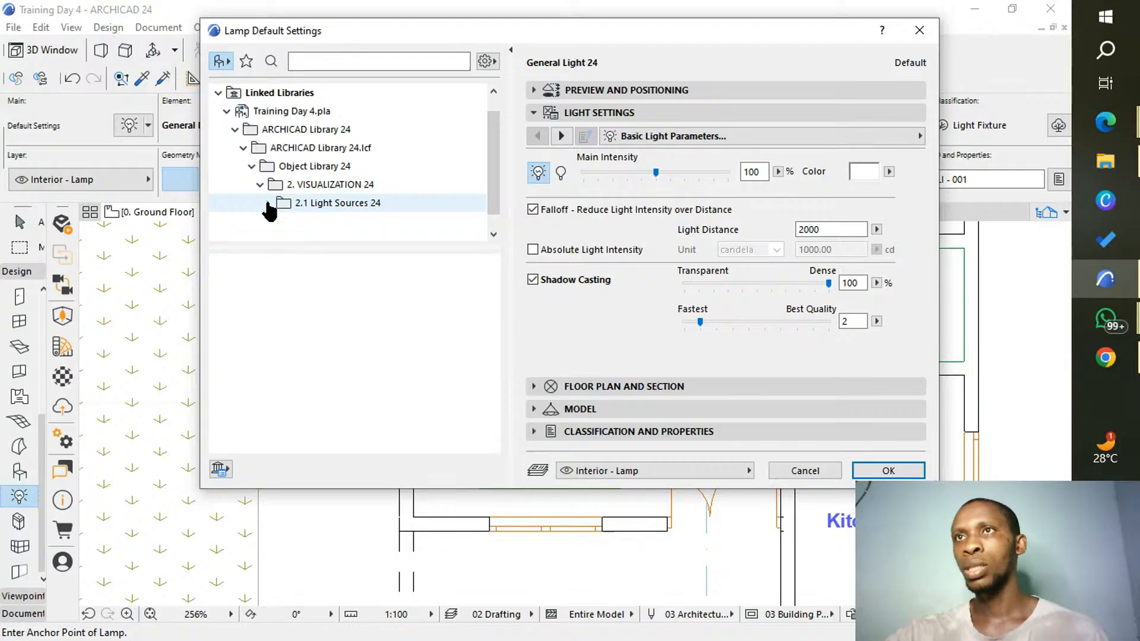
{"action": "left_click", "coordinate": [268, 203]}
{"action": "left_click", "coordinate": [359, 185]}
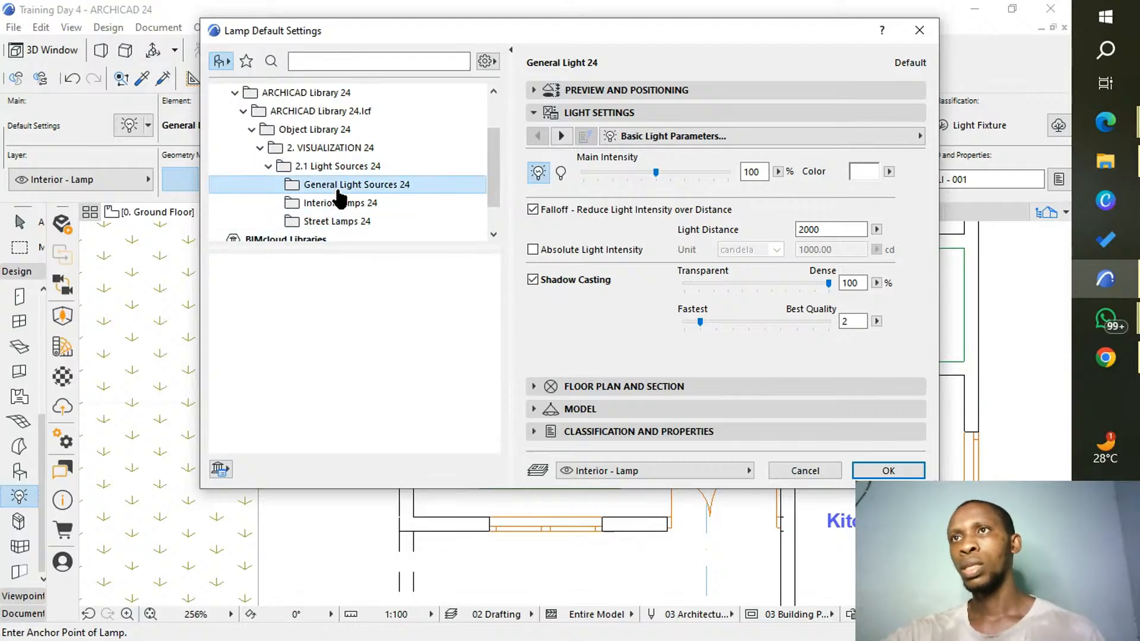
{"action": "left_click", "coordinate": [373, 203]}
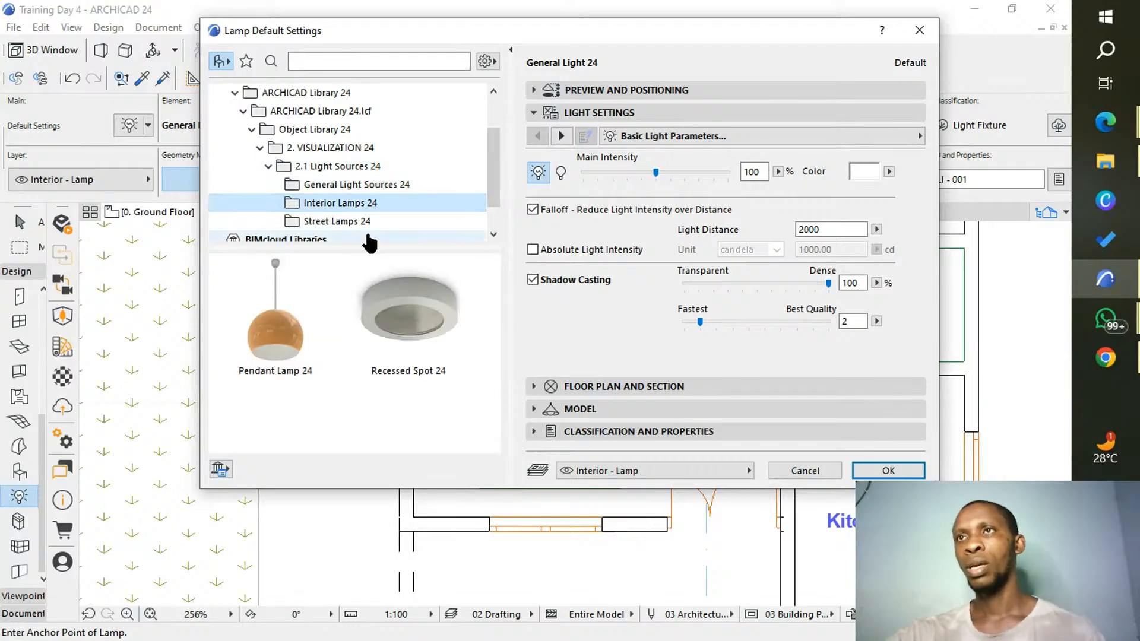
{"action": "left_click", "coordinate": [359, 225]}
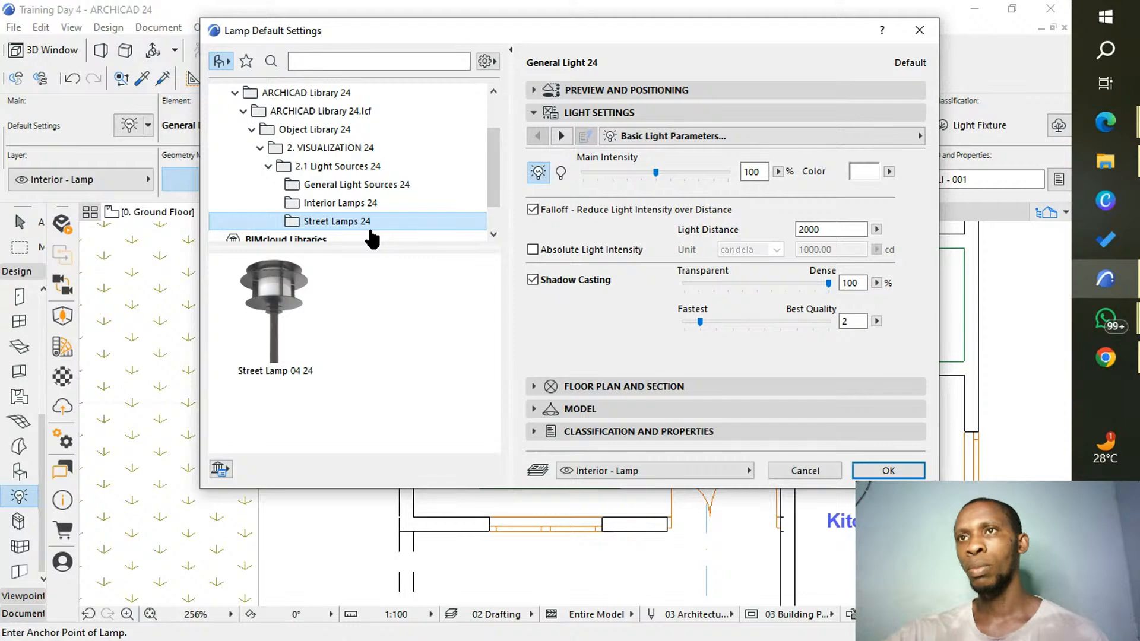
Re-expand the 2. VISUALIZATION 24 folder and check the General Light 24 item and its options in General Light Sources 24.
{"action": "scroll", "coordinate": [295, 211], "scroll_direction": "up", "scroll_amount": 2}
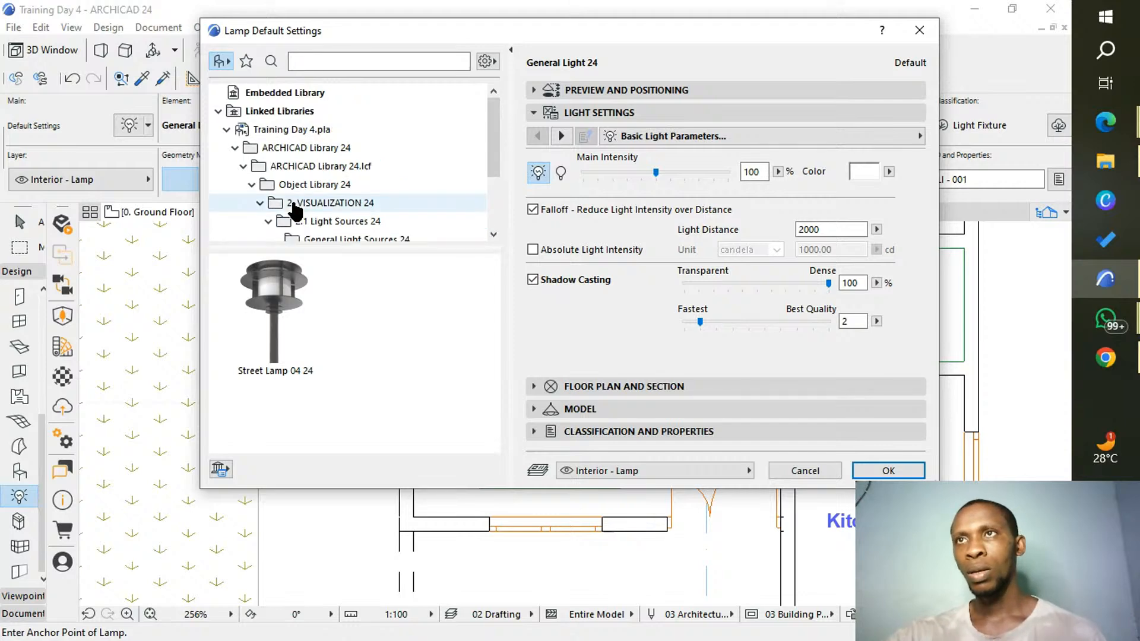
{"action": "left_click", "coordinate": [261, 204]}
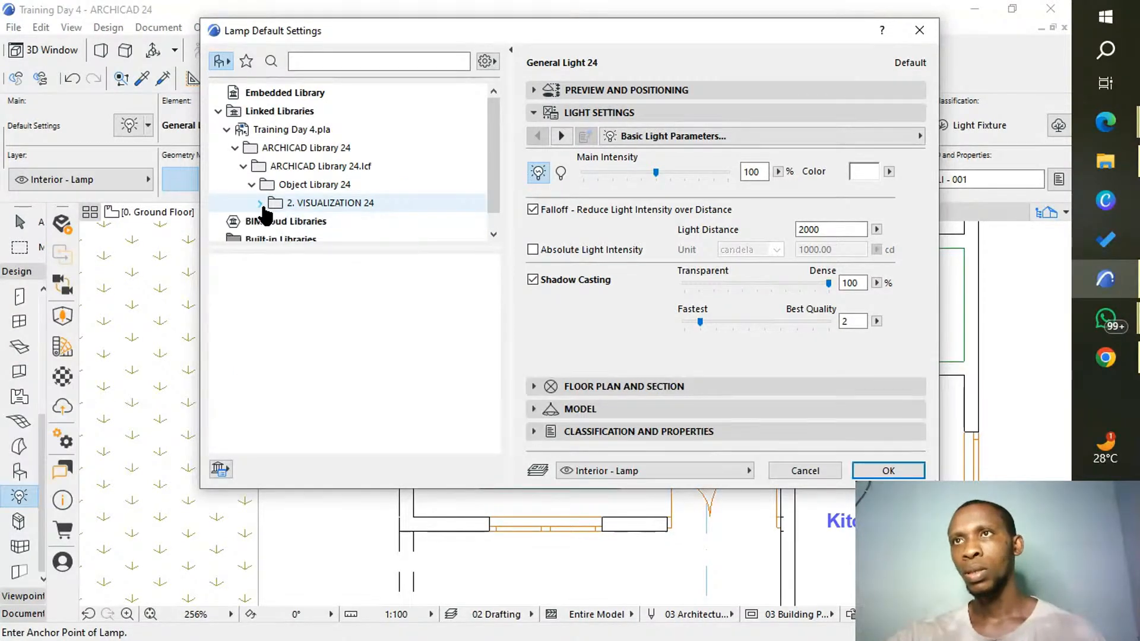
{"action": "left_click", "coordinate": [260, 205]}
{"action": "scroll", "coordinate": [294, 215], "scroll_direction": "down", "scroll_amount": 3}
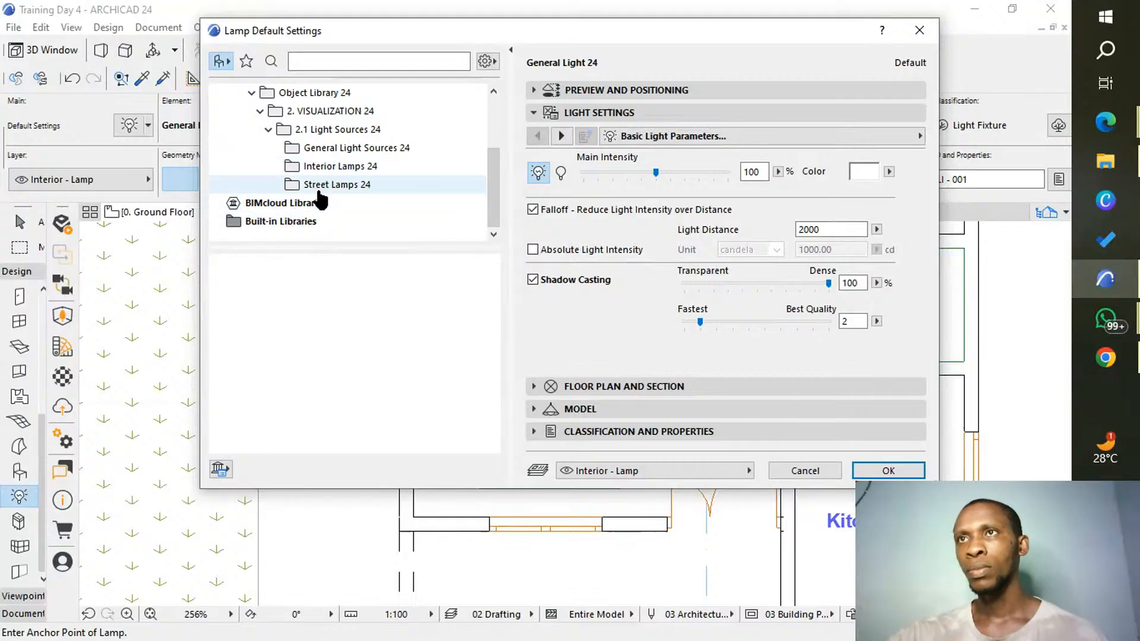
{"action": "left_click", "coordinate": [292, 153]}
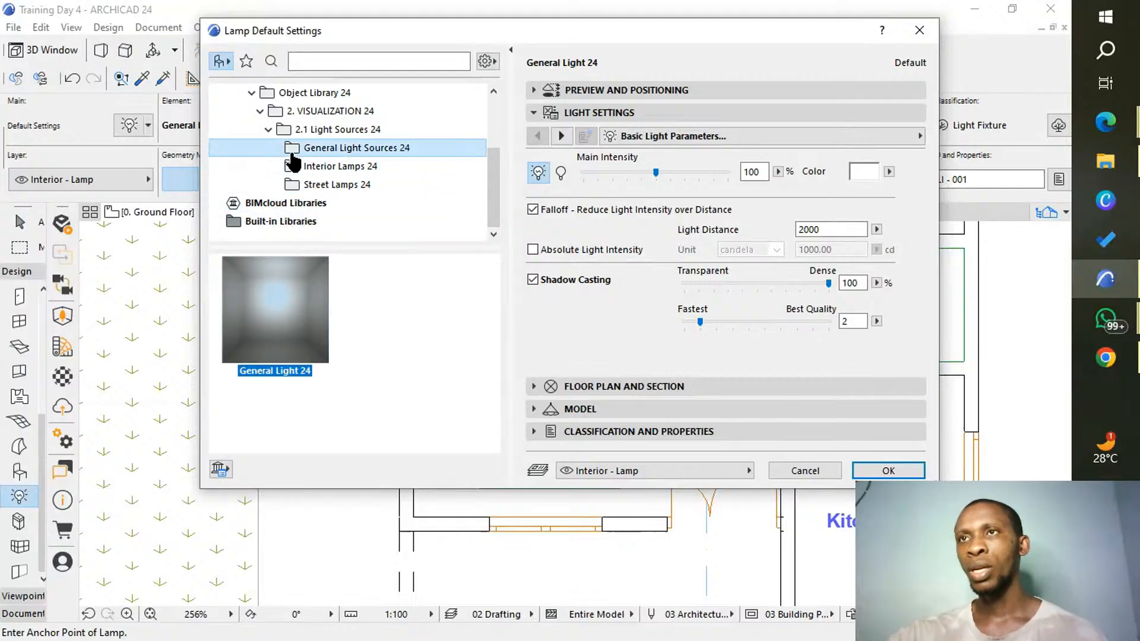
{"action": "mouse_move", "coordinate": [283, 295]}
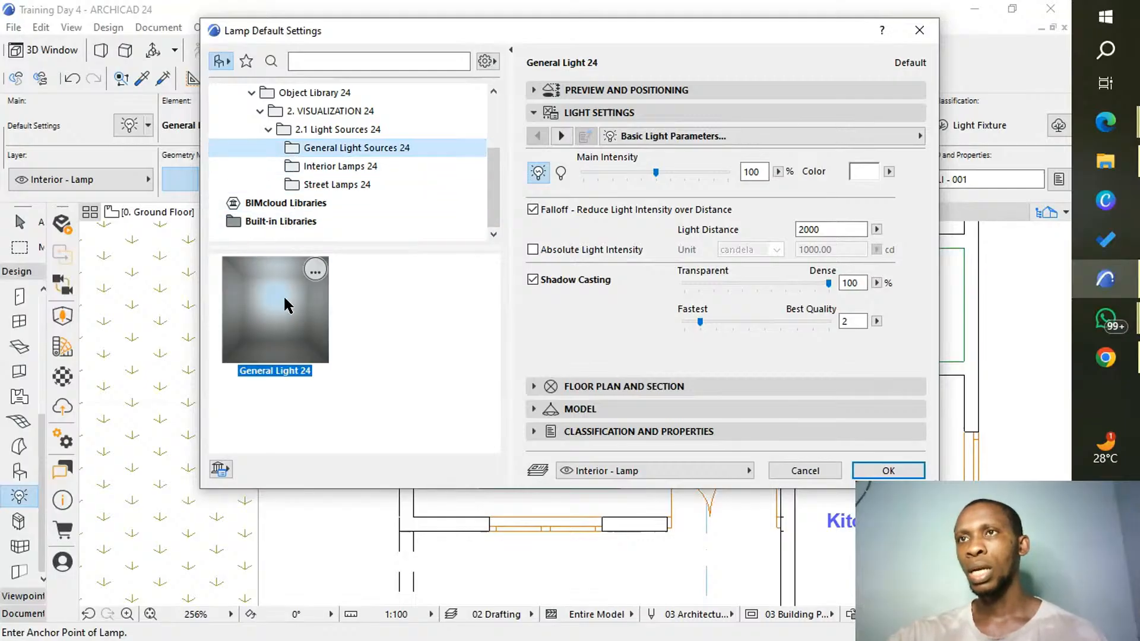
{"action": "left_click", "coordinate": [316, 275]}
{"action": "left_click", "coordinate": [316, 349]}
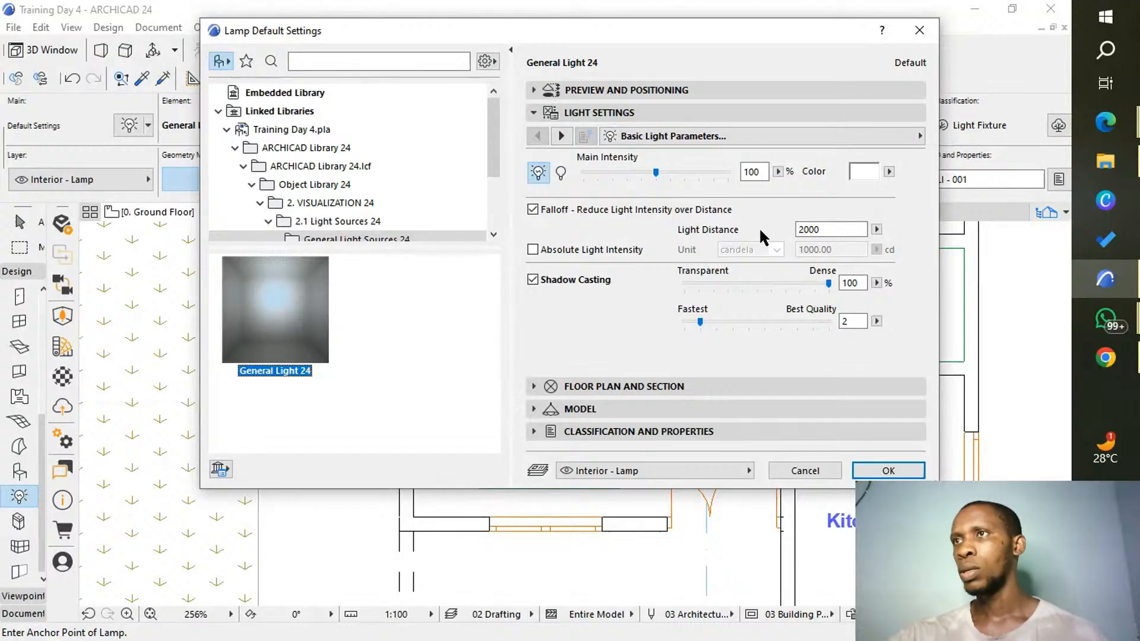
Look through the interior and street lamps again, view the lamp's preview and positioning settings, and close the dialog without applying anything.
{"action": "left_click_drag", "start_coordinate": [492, 117], "coordinate": [491, 147]}
{"action": "left_click", "coordinate": [356, 167]}
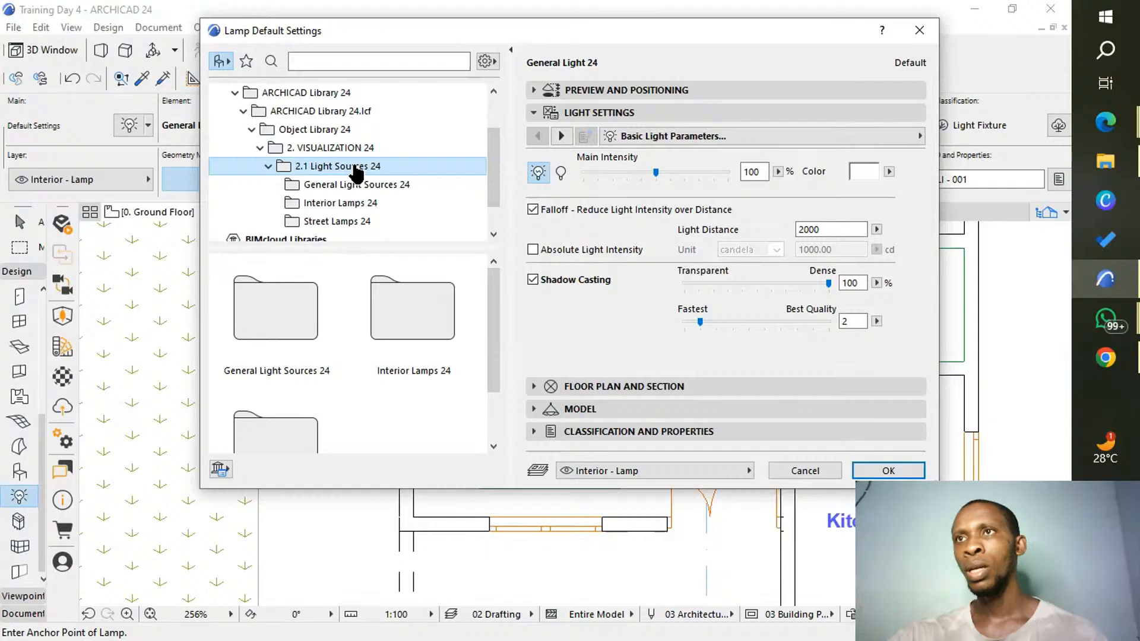
{"action": "left_click", "coordinate": [427, 339]}
{"action": "double_click", "coordinate": [429, 342]}
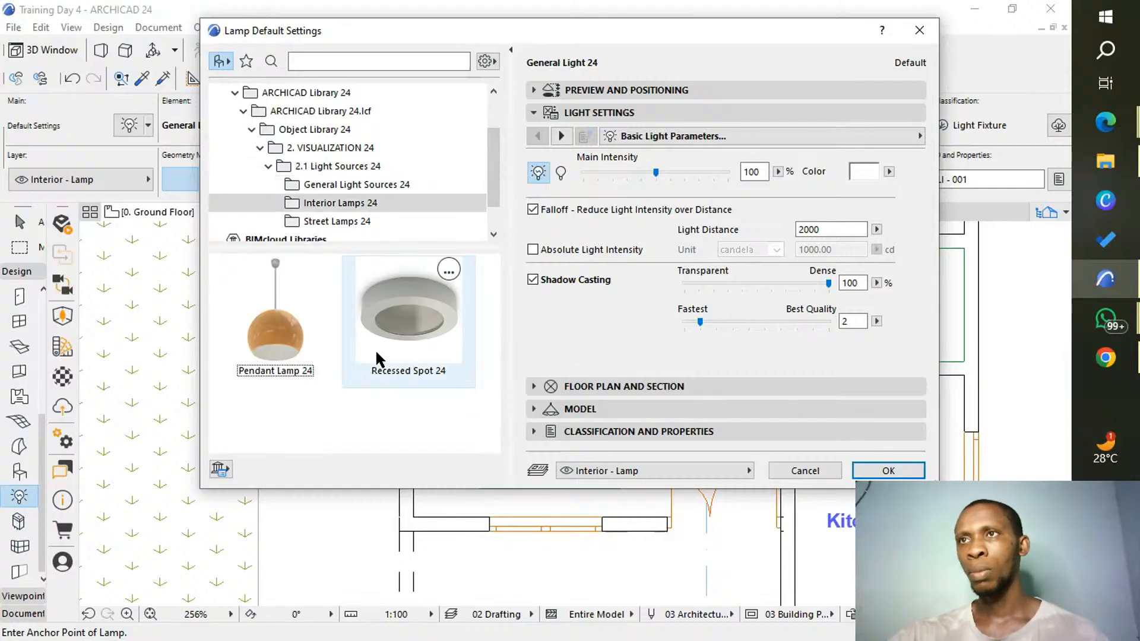
{"action": "scroll", "coordinate": [344, 202], "scroll_direction": "down", "scroll_amount": 1}
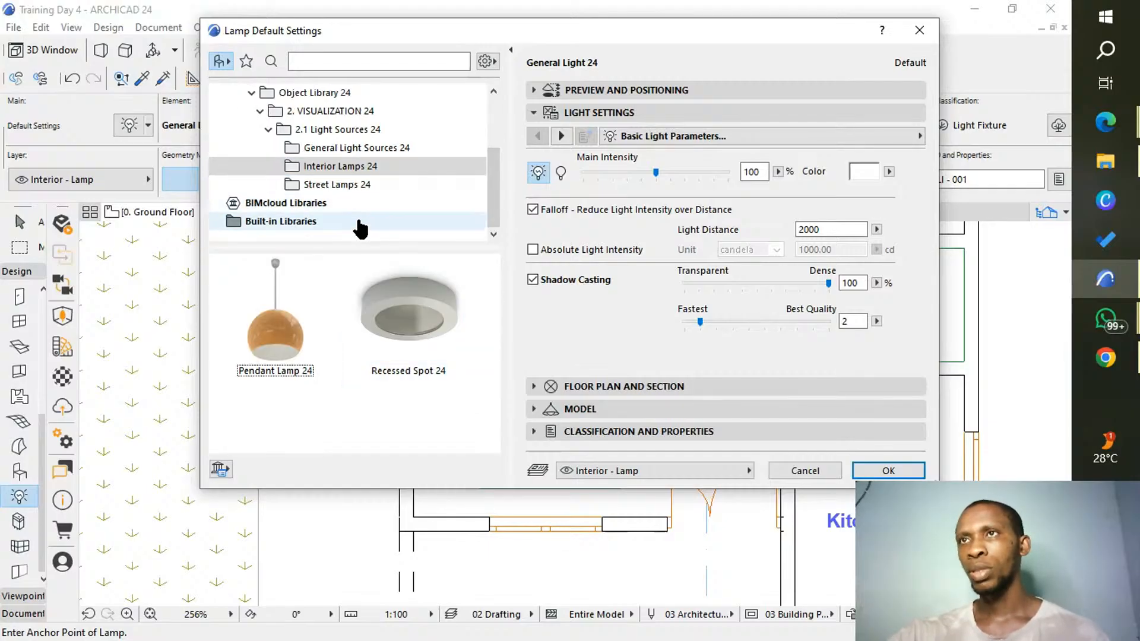
{"action": "left_click", "coordinate": [354, 189]}
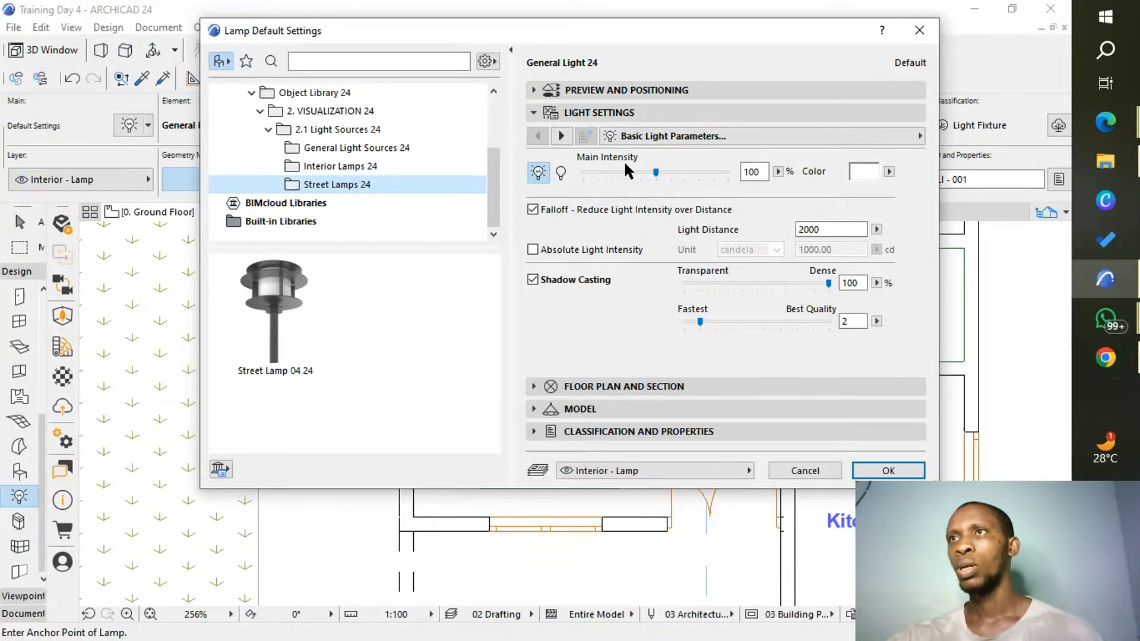
{"action": "left_click", "coordinate": [585, 91]}
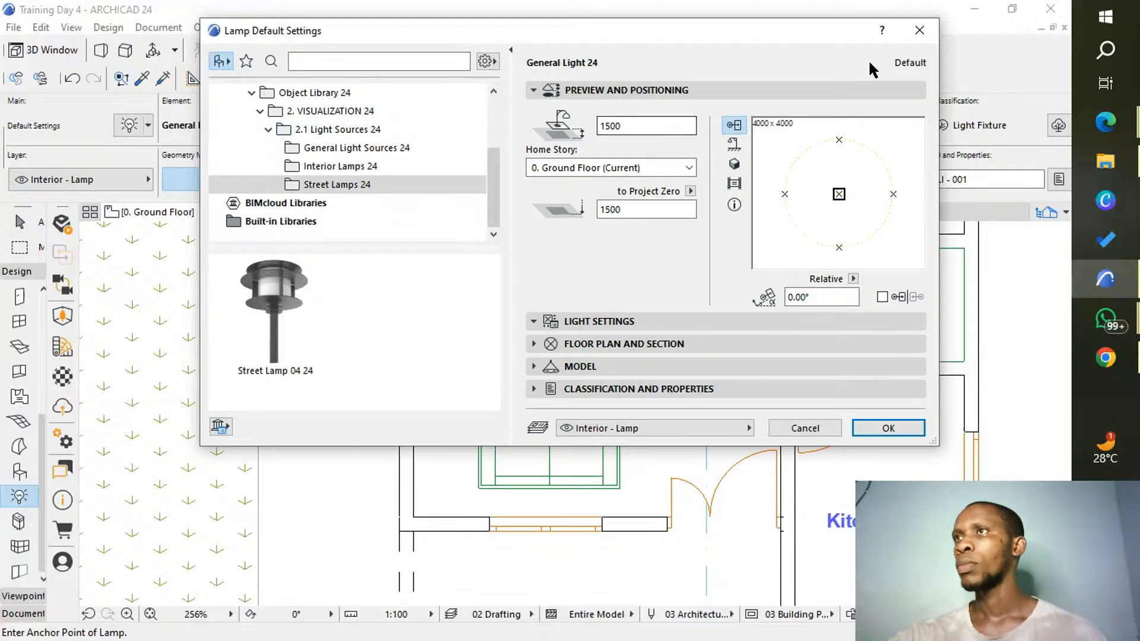
{"action": "left_click", "coordinate": [904, 30]}
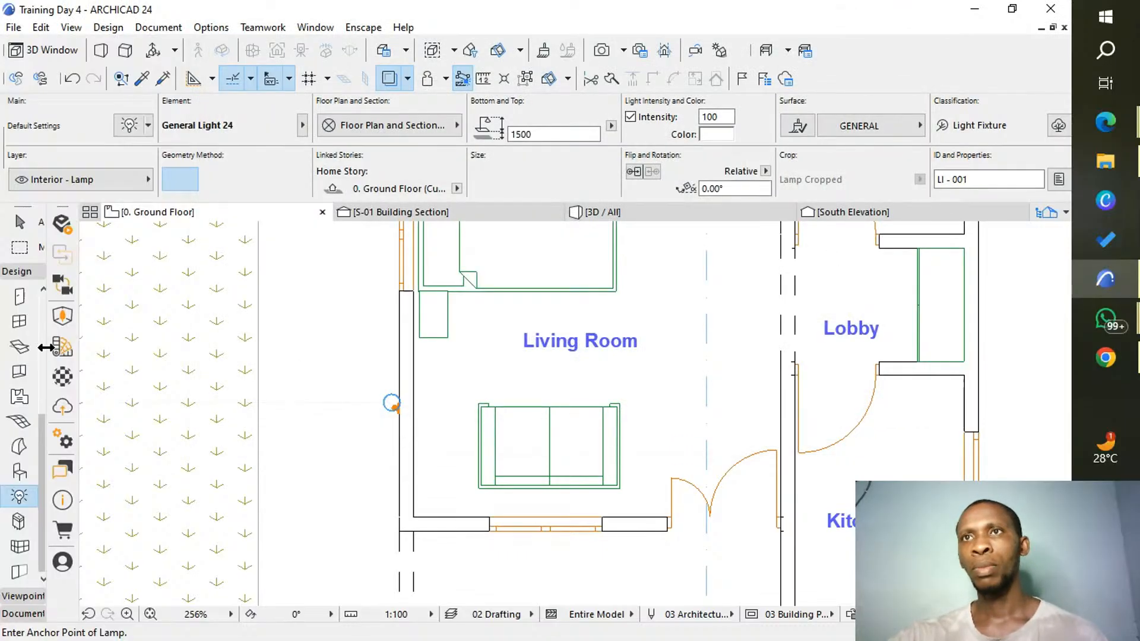
Widen the toolbox so the tool names show and reopen the Lamp tool's default settings.
{"action": "left_click_drag", "start_coordinate": [47, 349], "coordinate": [217, 336]}
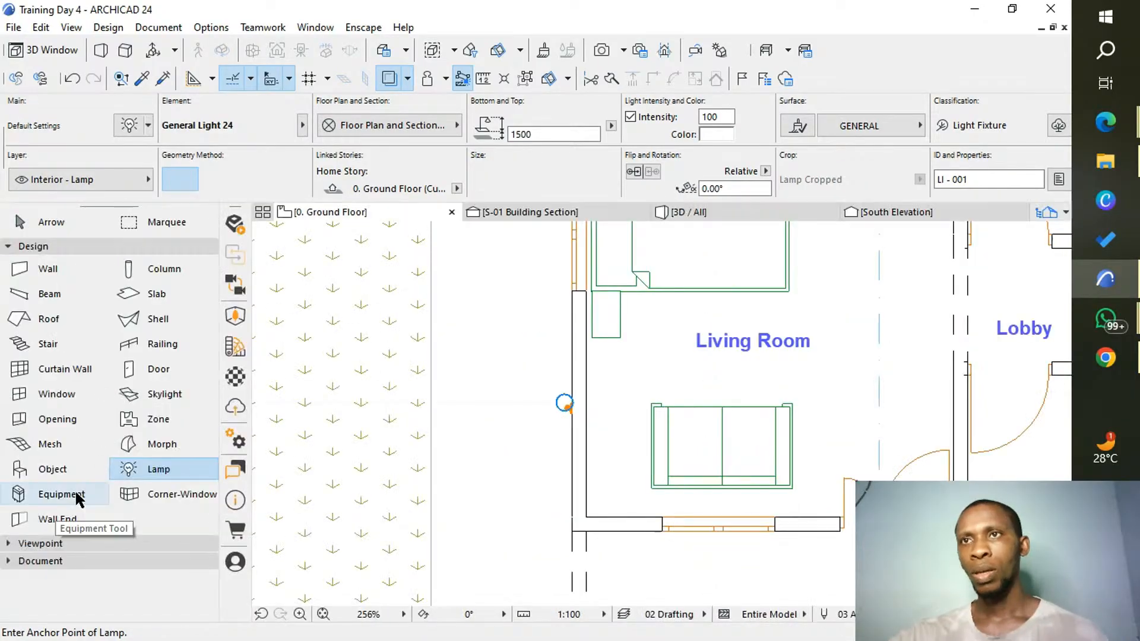
{"action": "double_click", "coordinate": [145, 469]}
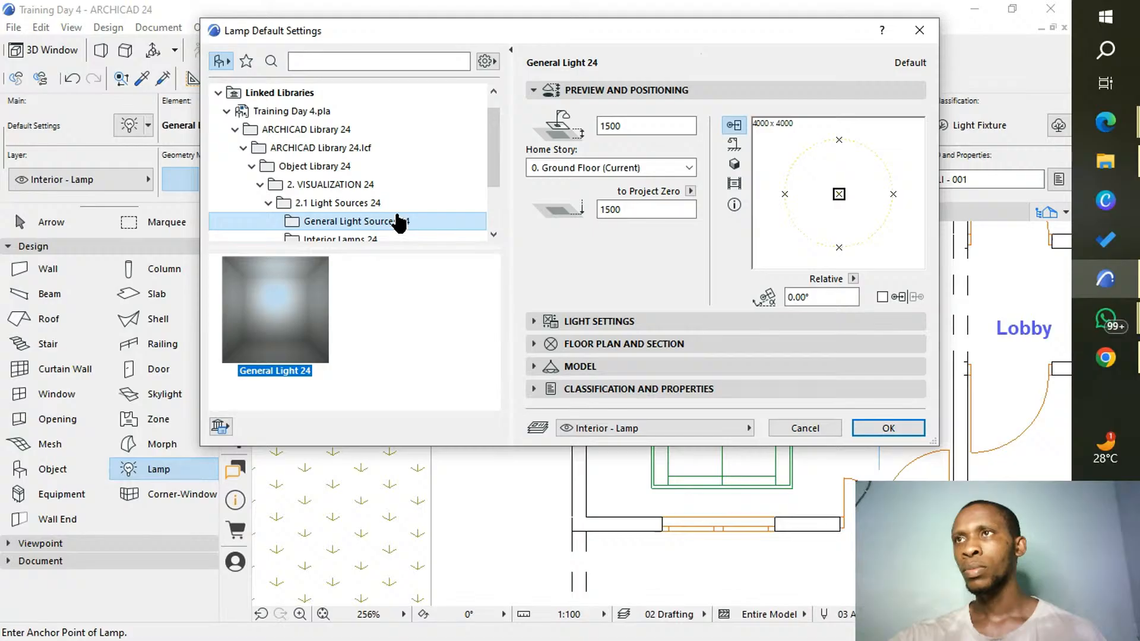
Collapse and re-expand the Object Library 24, 2. VISUALIZATION 24 and 2.1 Light Sources 24 folders to recheck the available lamp categories.
{"action": "scroll", "coordinate": [427, 211], "scroll_direction": "down", "scroll_amount": 2}
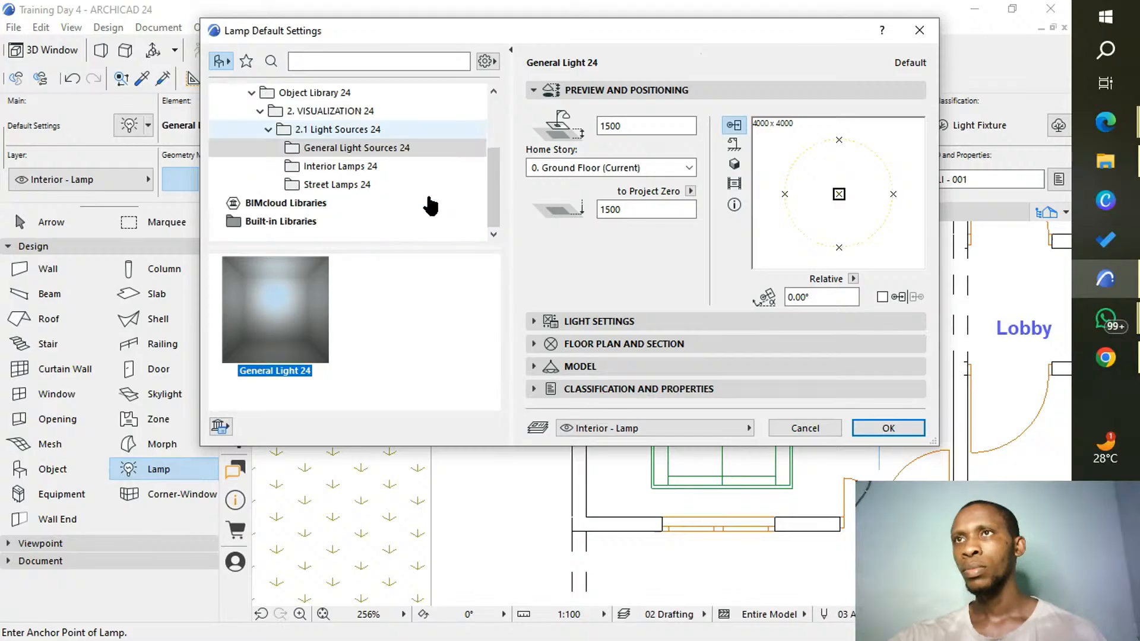
{"action": "left_click", "coordinate": [269, 130]}
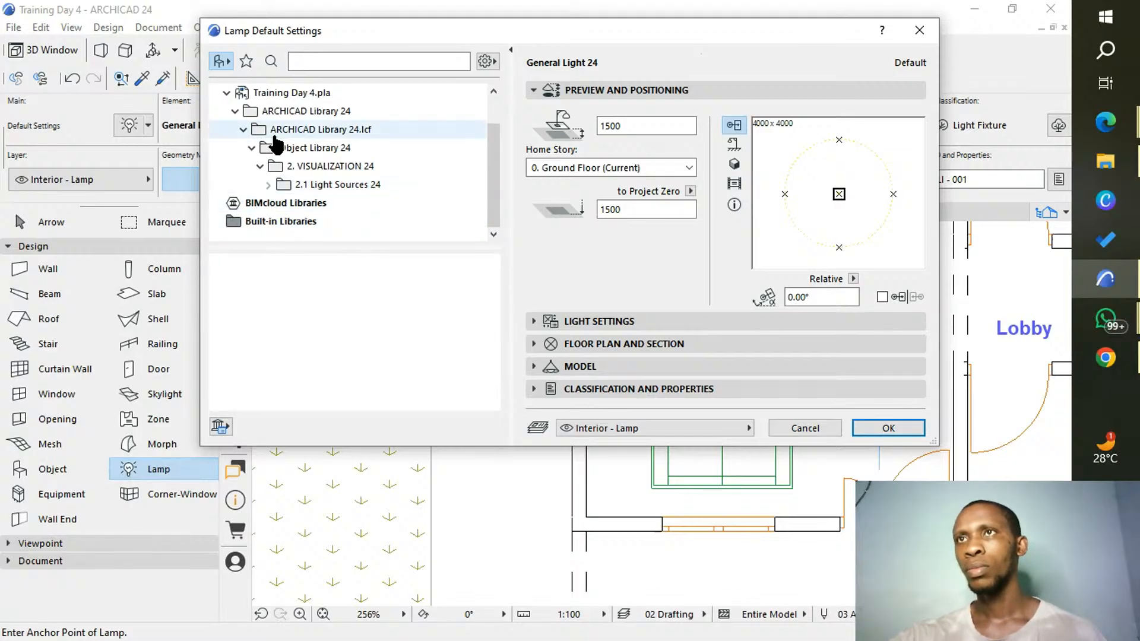
{"action": "left_click", "coordinate": [253, 147]}
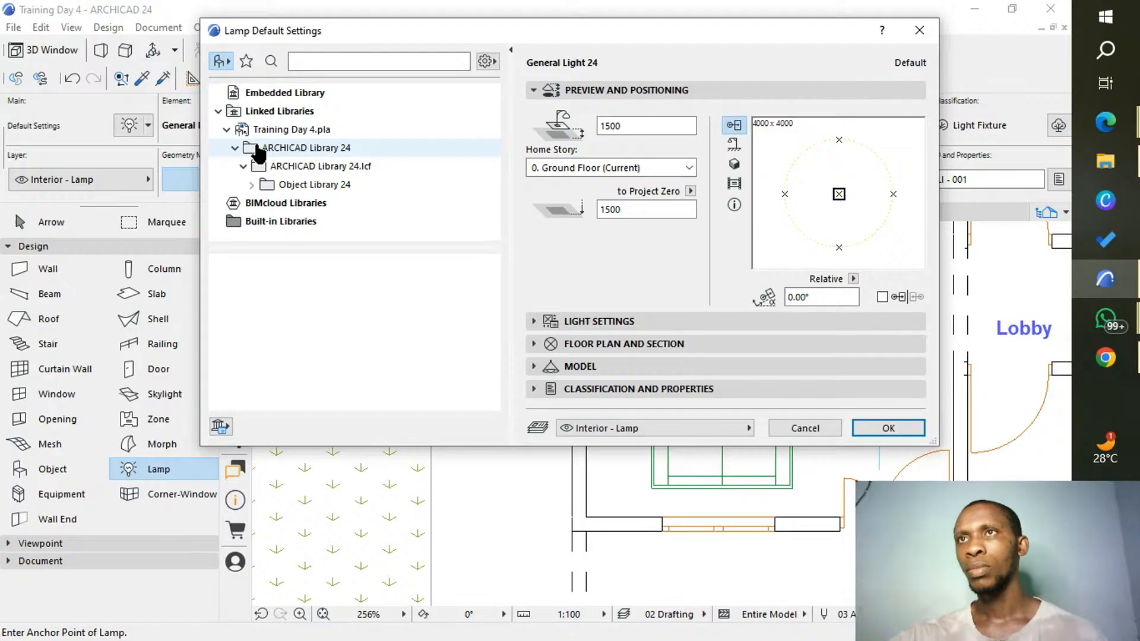
{"action": "left_click", "coordinate": [251, 185]}
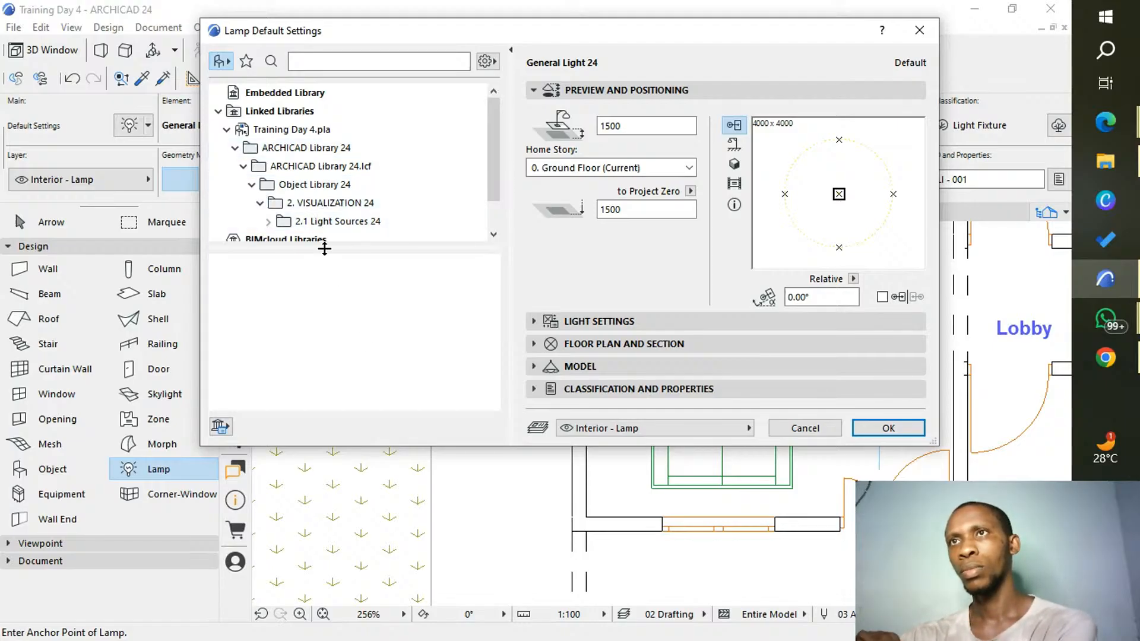
{"action": "left_click", "coordinate": [260, 203]}
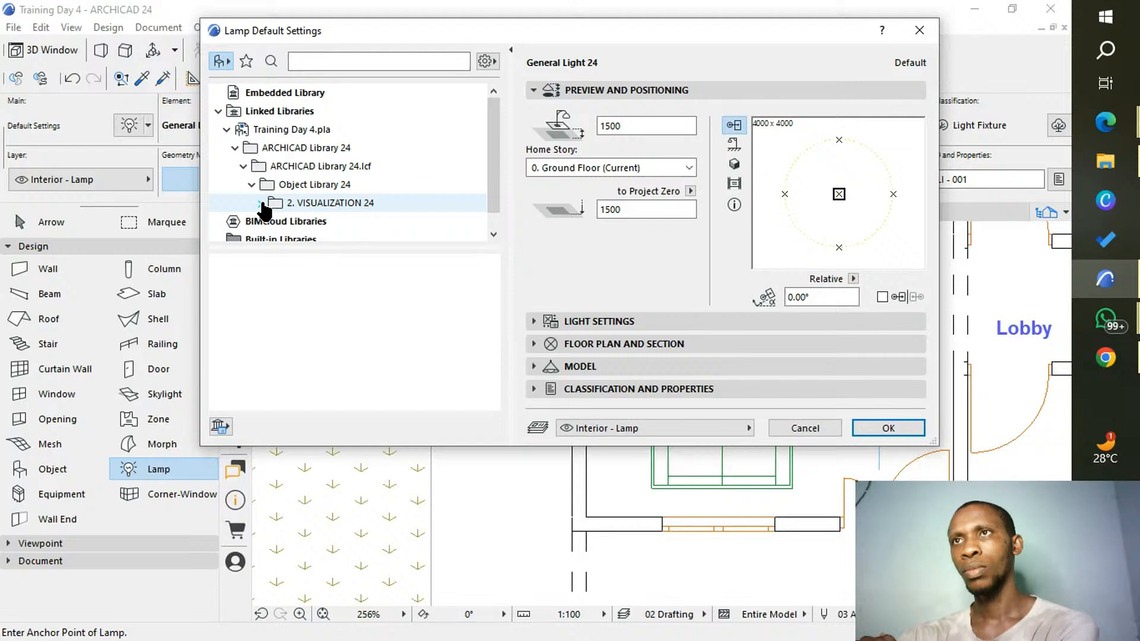
{"action": "left_click", "coordinate": [260, 203]}
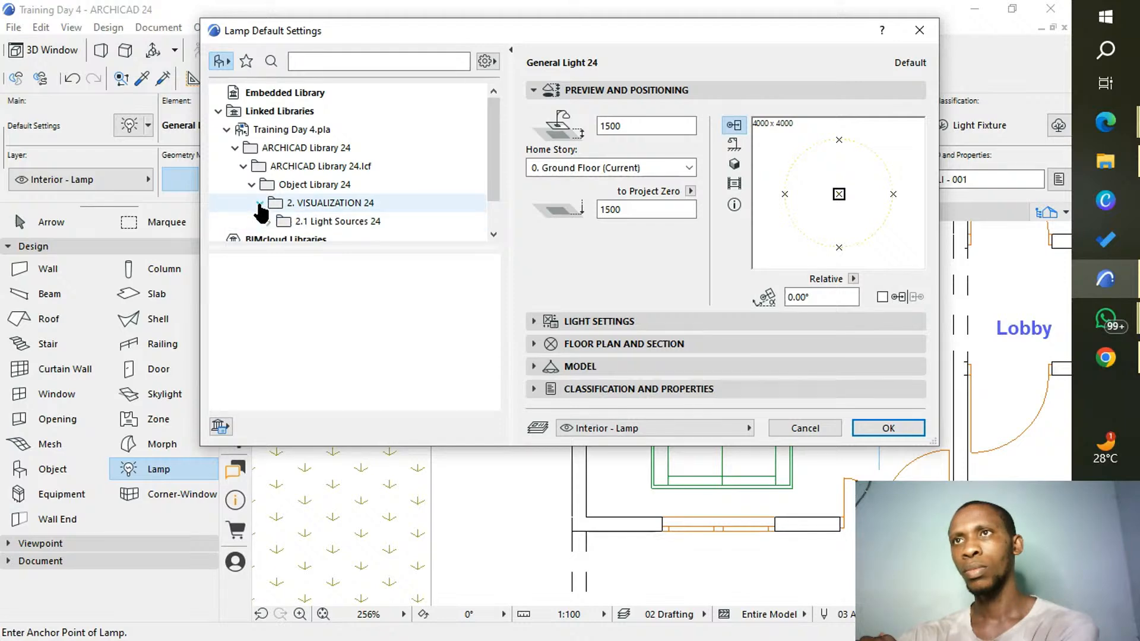
{"action": "left_click", "coordinate": [271, 222]}
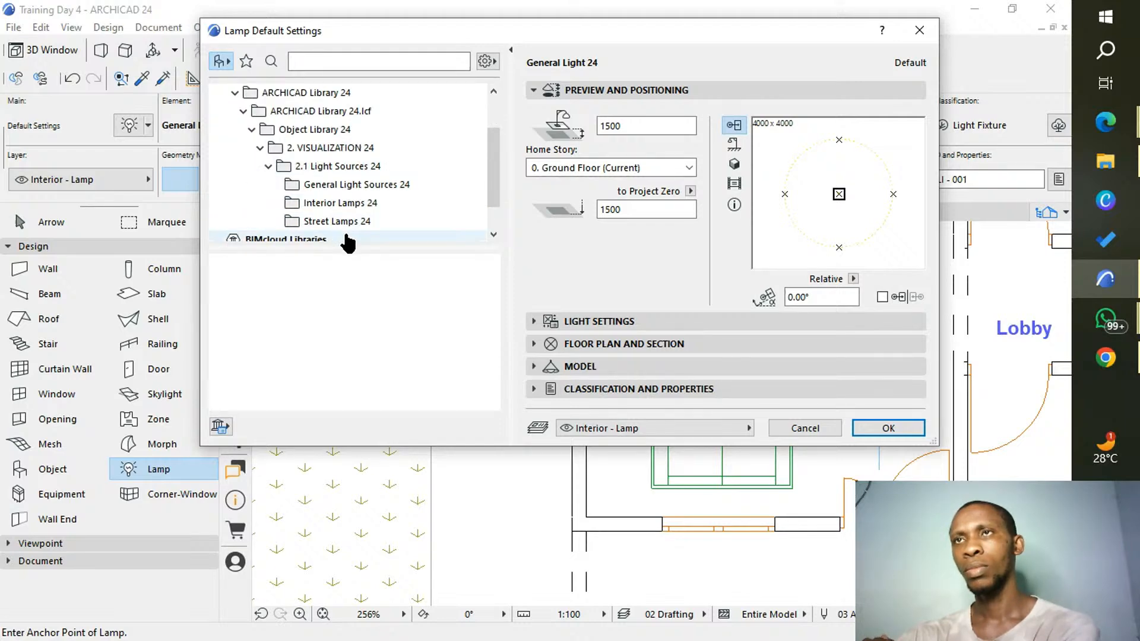
Review the lamp subfolders under ARCHICAD Library 24 once more and close the lamp settings without applying anything.
{"action": "scroll", "coordinate": [347, 205], "scroll_direction": "down", "scroll_amount": 1}
{"action": "scroll", "coordinate": [354, 196], "scroll_direction": "up", "scroll_amount": 3}
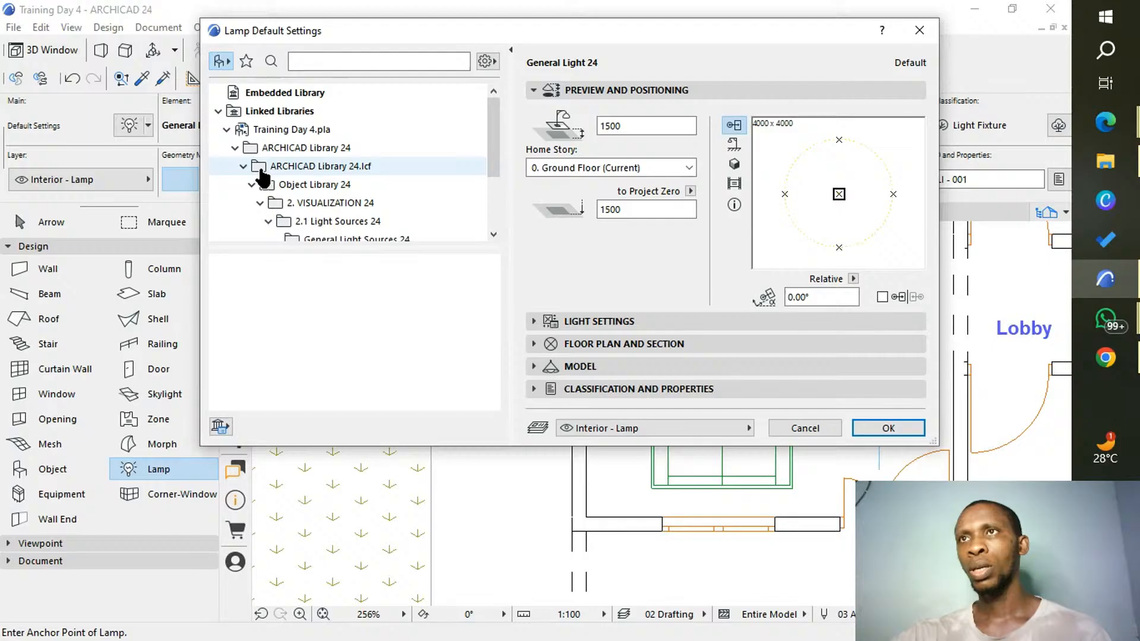
{"action": "left_click", "coordinate": [235, 148]}
{"action": "left_click", "coordinate": [235, 147]}
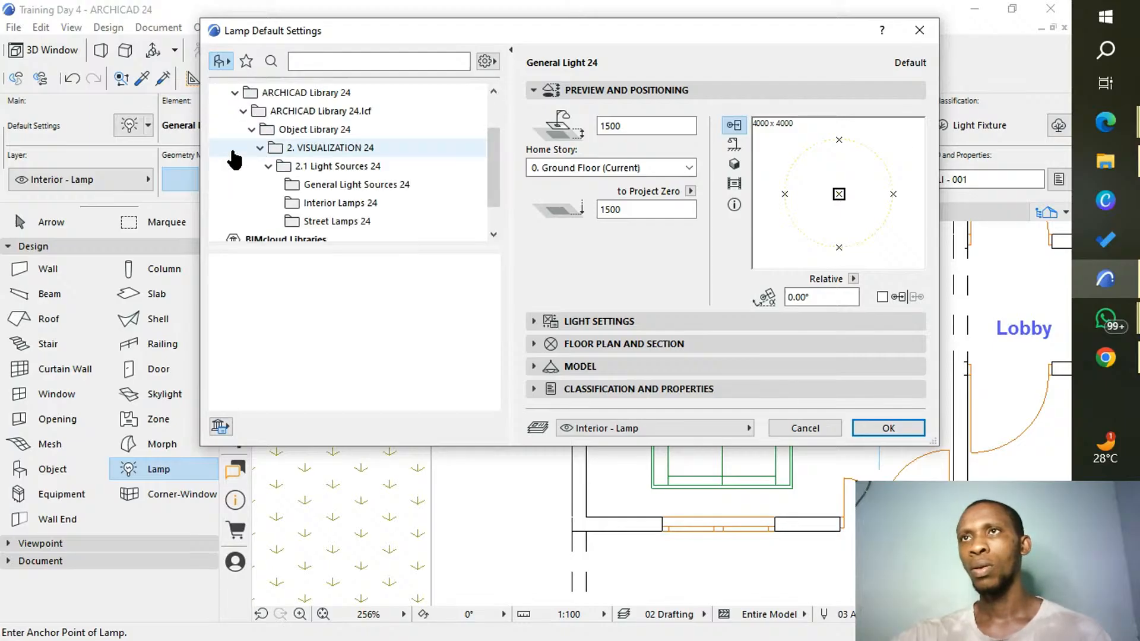
{"action": "left_click", "coordinate": [919, 32]}
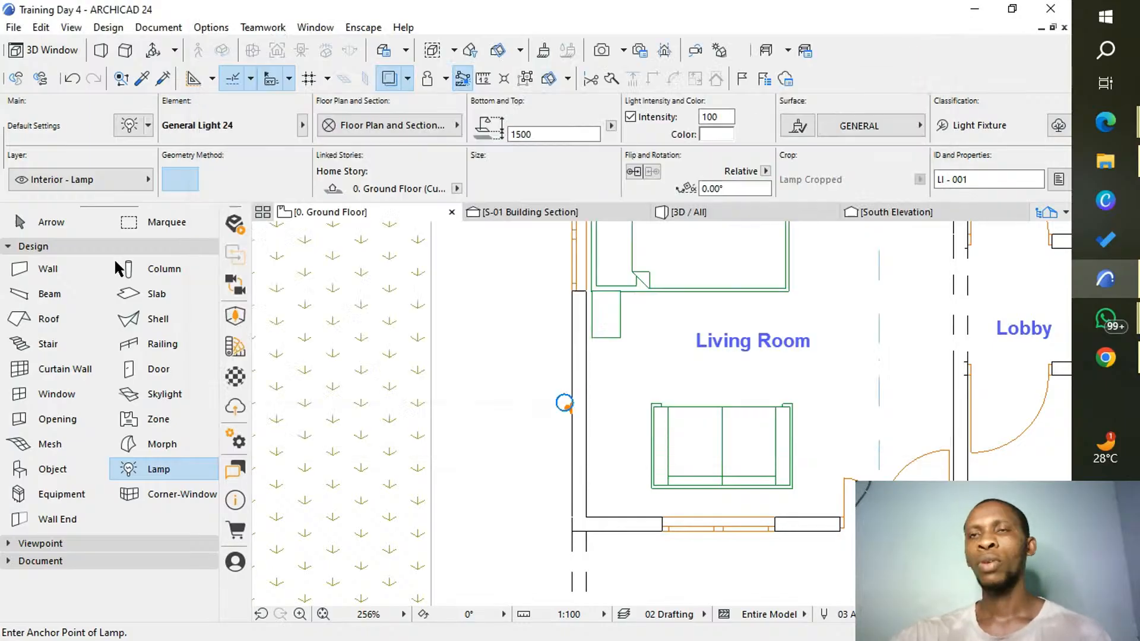
Open the Object tool's default settings and check the 1. BASIC LIBRARY 24 and 2.2 Site Improvements 24 folders for light fixtures.
{"action": "left_click", "coordinate": [51, 469]}
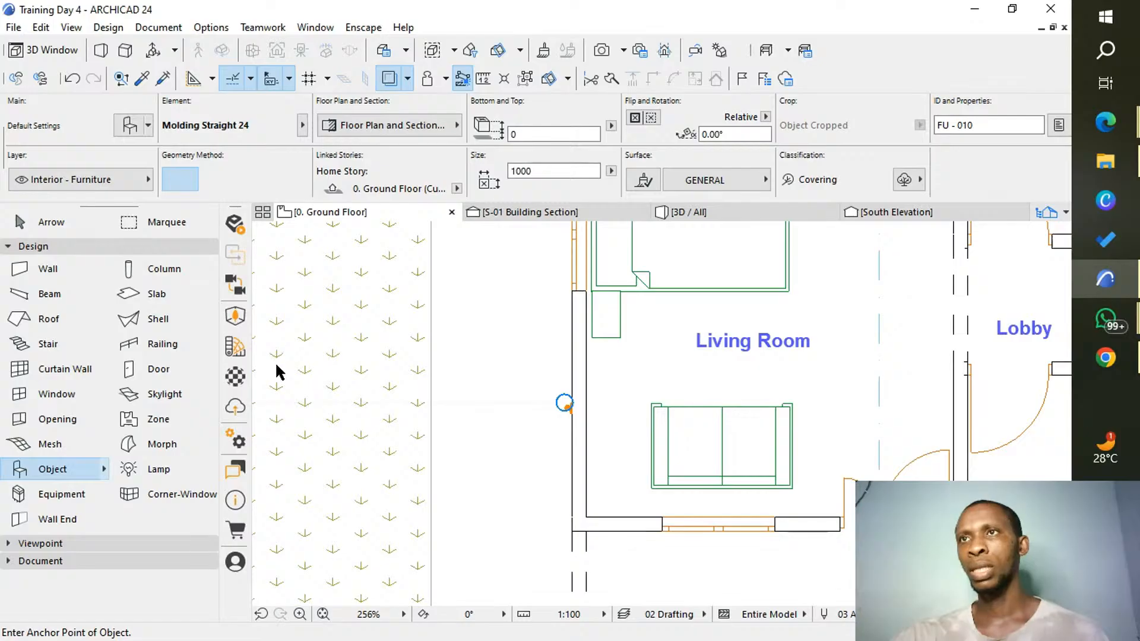
{"action": "key", "text": "ctrl+t"}
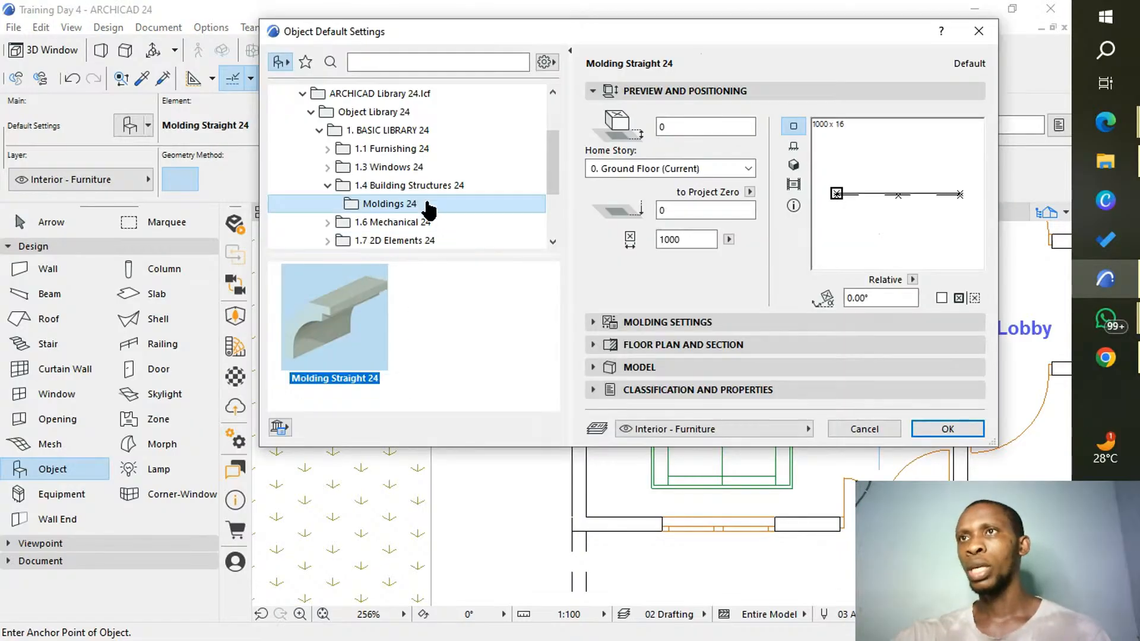
{"action": "left_click", "coordinate": [319, 131]}
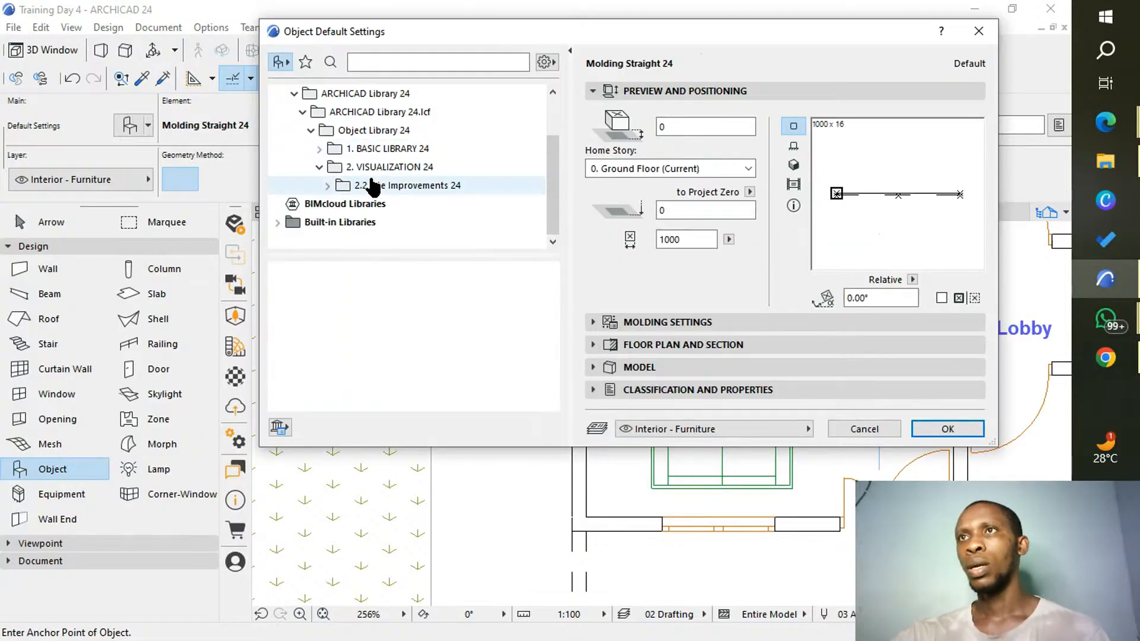
{"action": "left_click", "coordinate": [319, 149]}
{"action": "scroll", "coordinate": [356, 201], "scroll_direction": "down", "scroll_amount": 2}
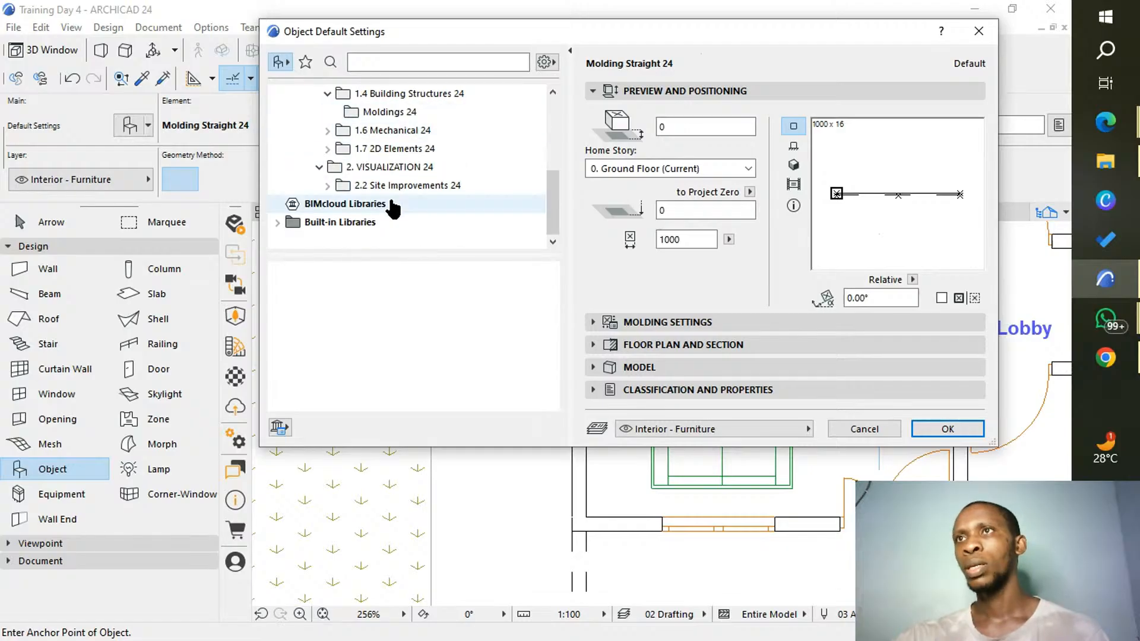
{"action": "left_click", "coordinate": [326, 185]}
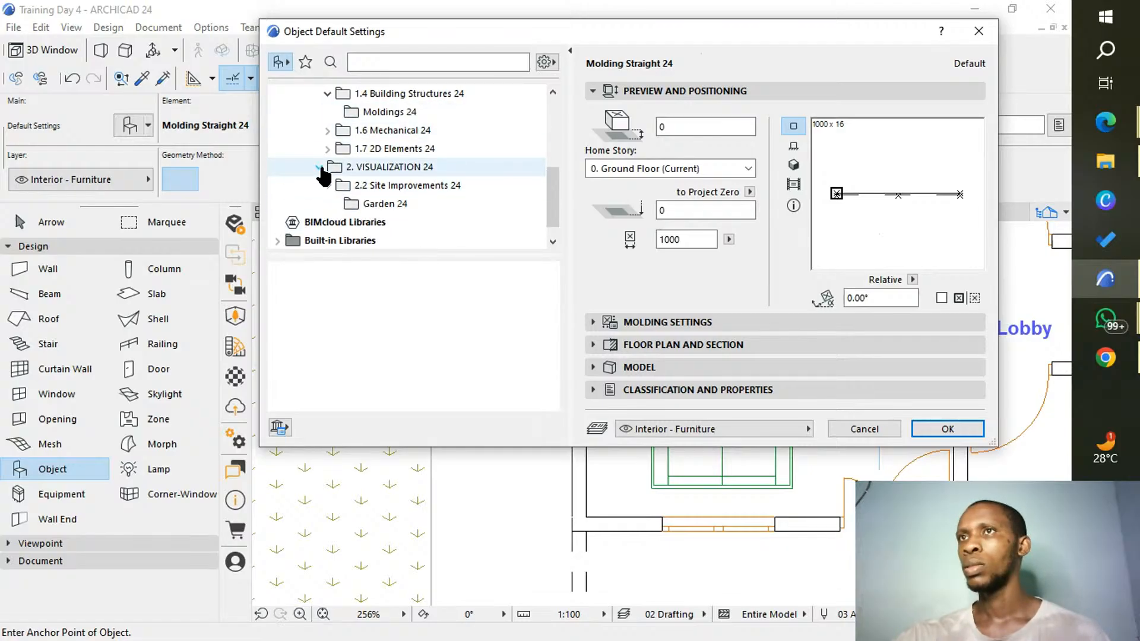
Look through the 1.7 2D Elements 24 and 2. VISUALIZATION 24 object folders, and close the object settings without applying anything.
{"action": "left_click", "coordinate": [321, 168]}
{"action": "left_click", "coordinate": [326, 168]}
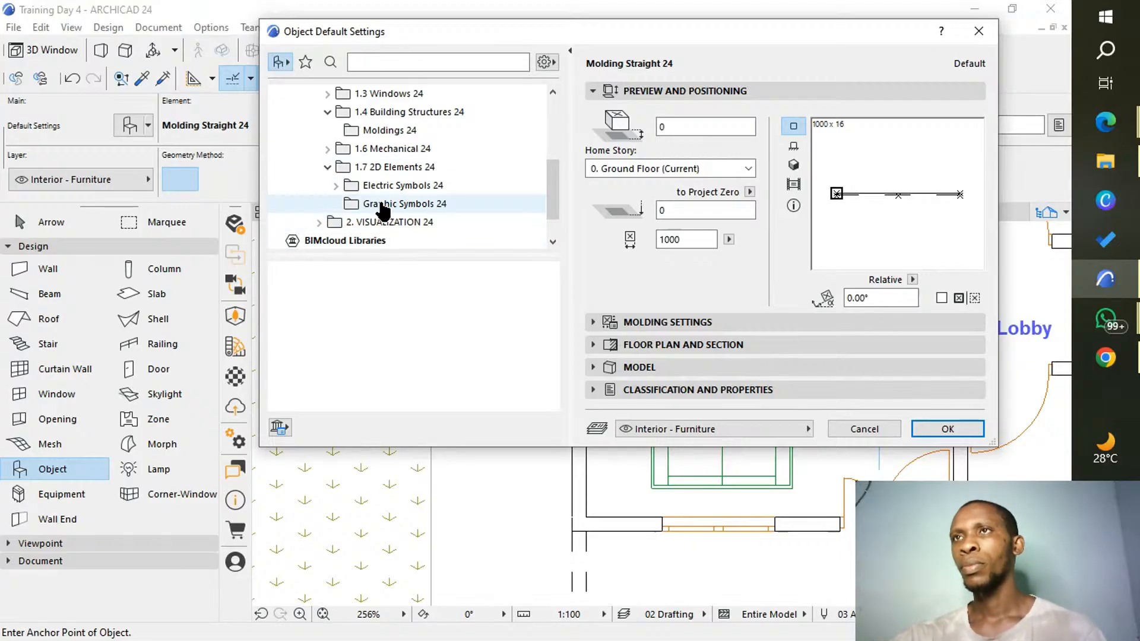
{"action": "scroll", "coordinate": [381, 172], "scroll_direction": "up", "scroll_amount": 3}
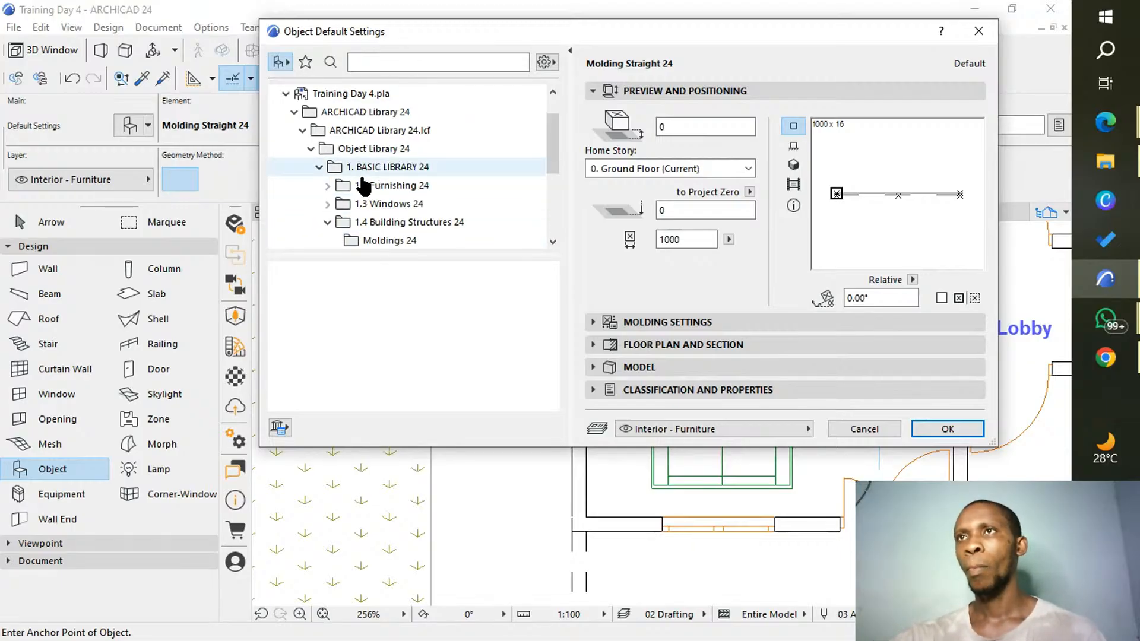
{"action": "scroll", "coordinate": [344, 189], "scroll_direction": "up", "scroll_amount": 1}
{"action": "left_click", "coordinate": [311, 186]}
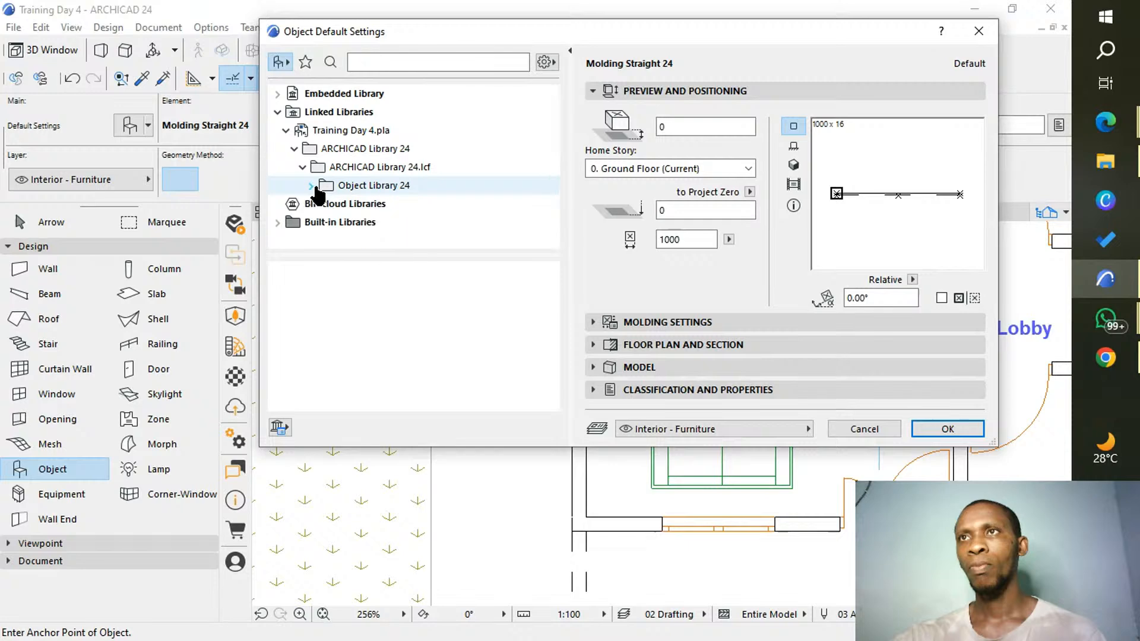
{"action": "left_click", "coordinate": [311, 186]}
{"action": "scroll", "coordinate": [386, 205], "scroll_direction": "down", "scroll_amount": 2}
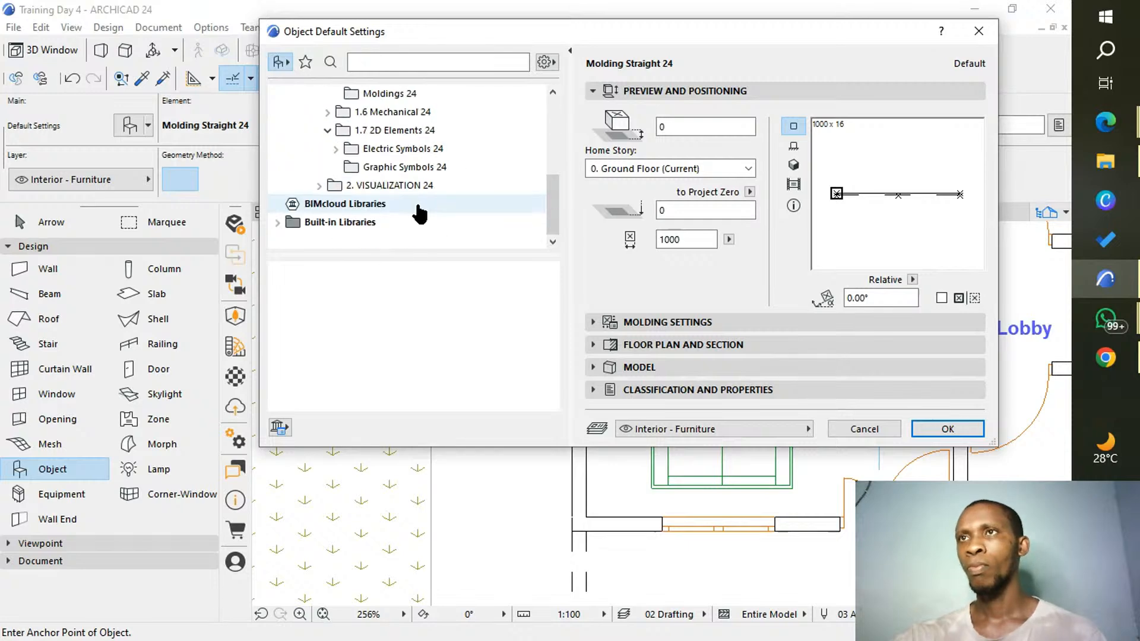
{"action": "left_click", "coordinate": [319, 185]}
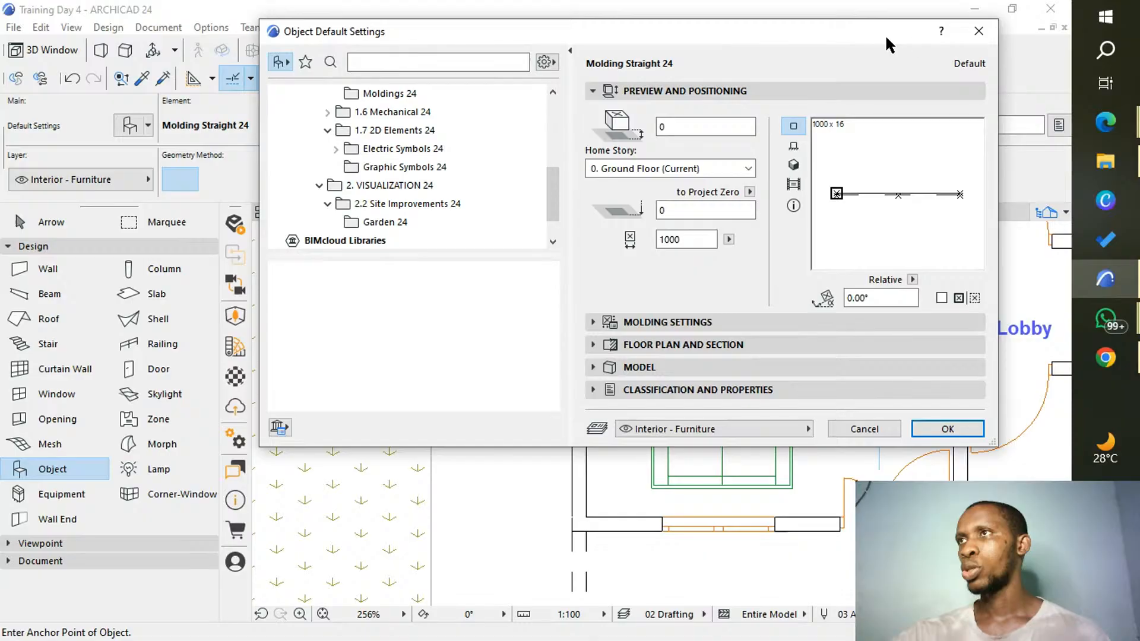
{"action": "left_click", "coordinate": [974, 33]}
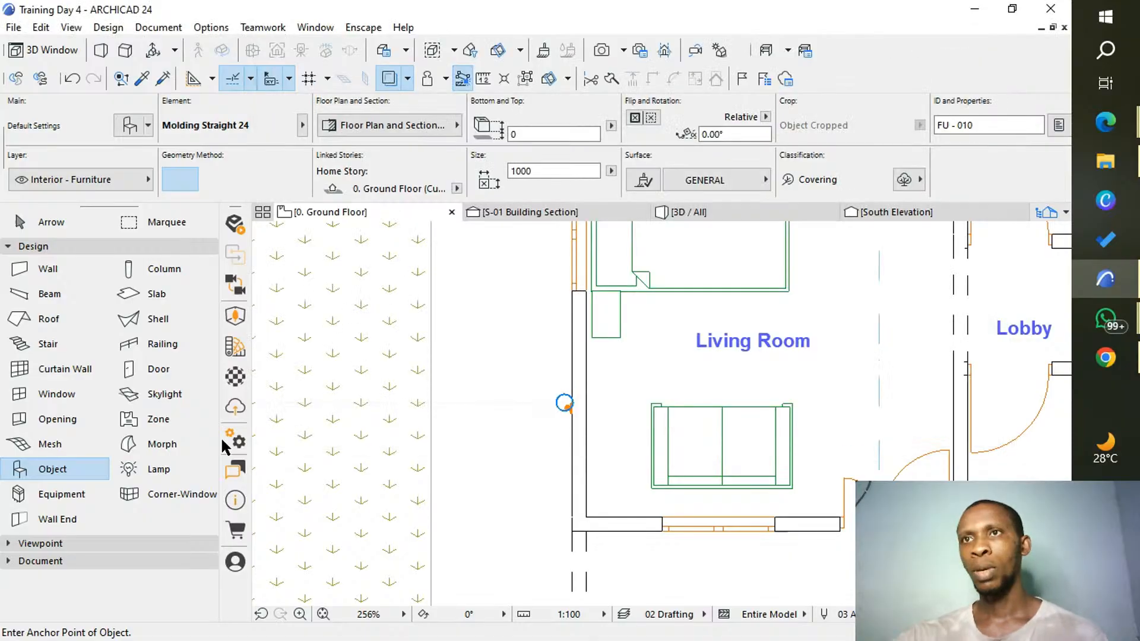
Reopen the Lamp tool's default settings and view the basic light parameters of General Light 24.
{"action": "left_click", "coordinate": [143, 476]}
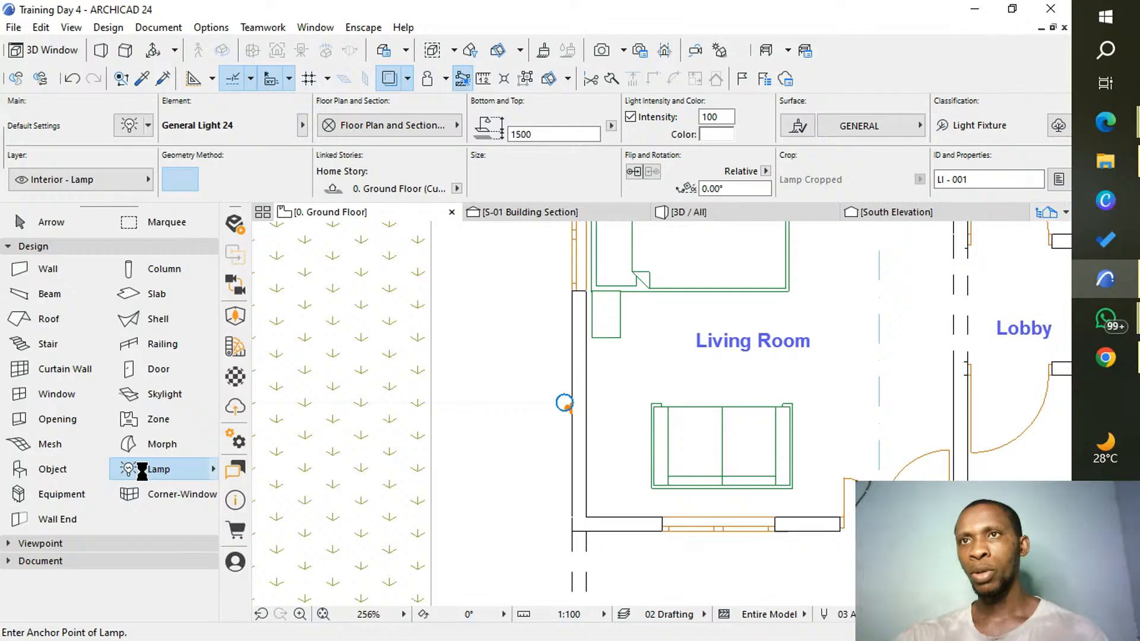
{"action": "double_click", "coordinate": [143, 470]}
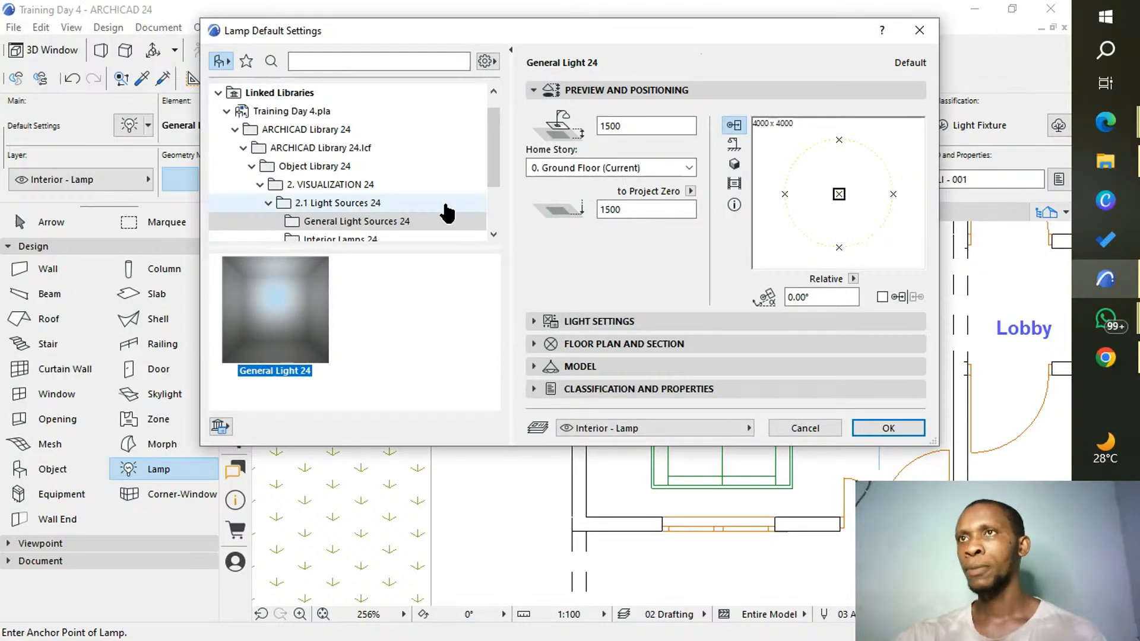
{"action": "scroll", "coordinate": [448, 214], "scroll_direction": "down", "scroll_amount": 2}
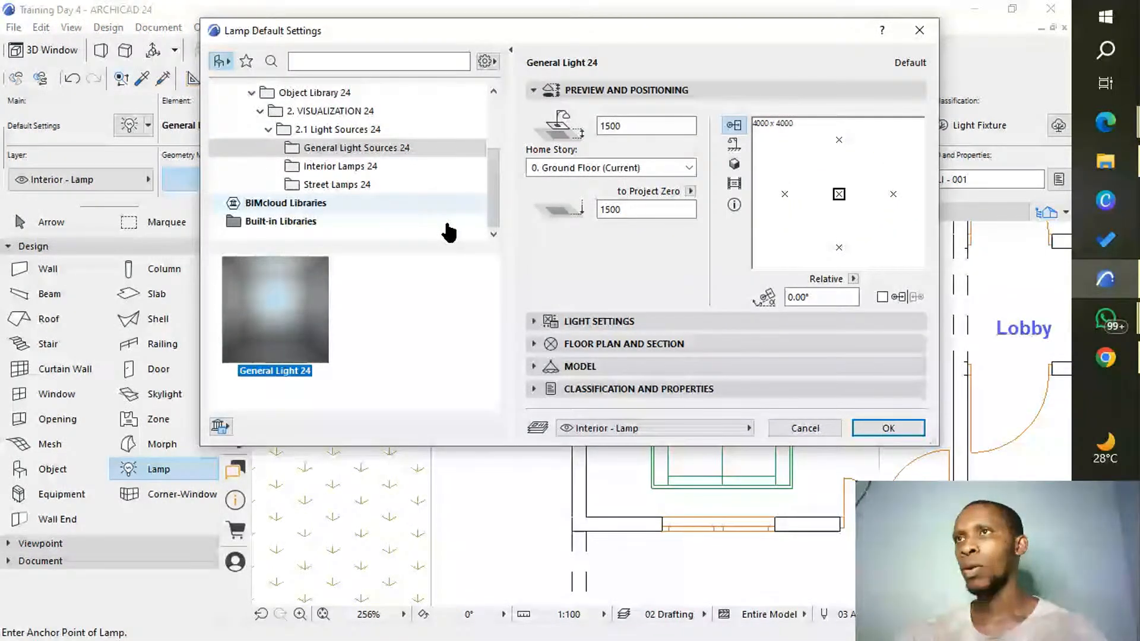
{"action": "left_click", "coordinate": [600, 321]}
{"action": "left_click", "coordinate": [590, 387]}
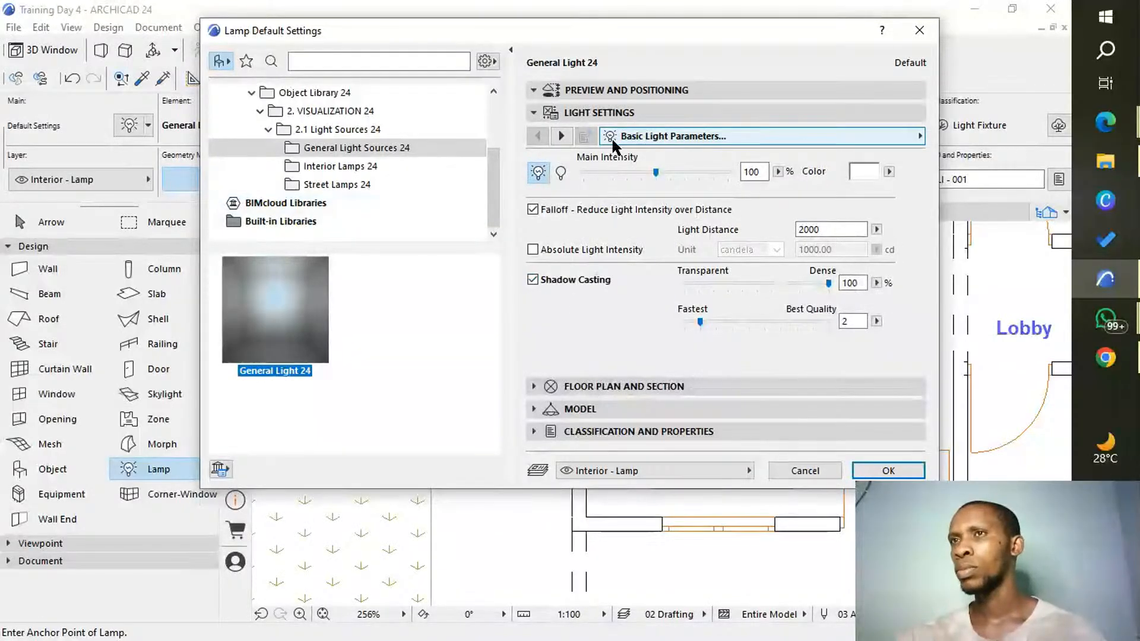
Look through the General Light 24 settings pages, from Basic Light Parameters and Model Representation to Effects, Noise, Caustics, Clipping and the shadow and surface effects.
{"action": "left_click", "coordinate": [568, 409]}
{"action": "left_click", "coordinate": [568, 409]}
{"action": "left_click", "coordinate": [567, 386]}
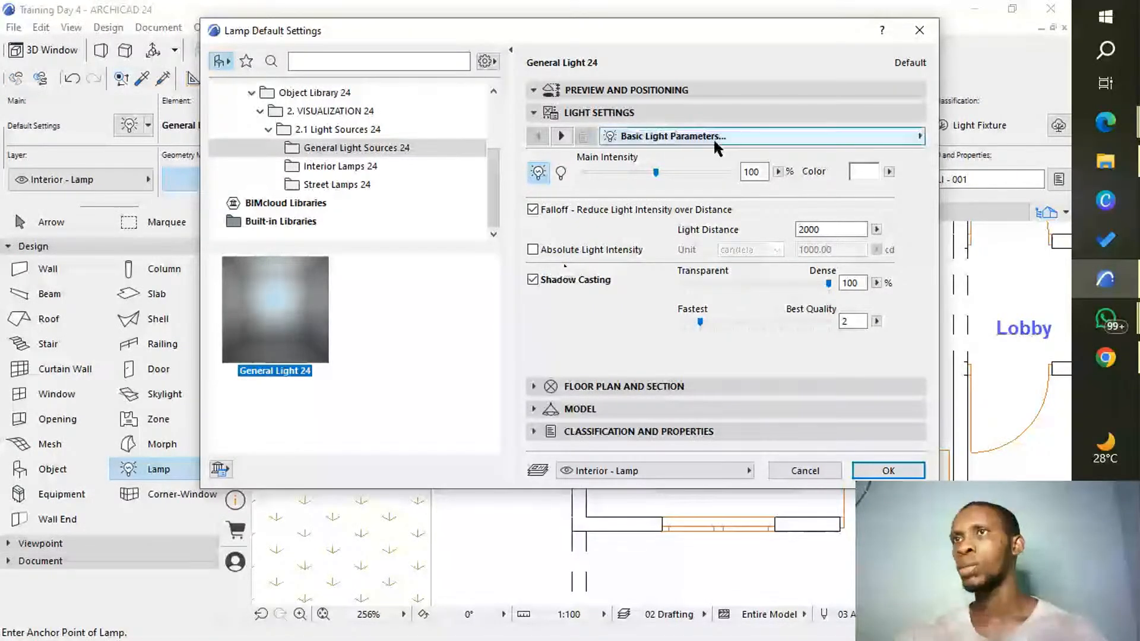
{"action": "left_click", "coordinate": [561, 136]}
{"action": "left_click", "coordinate": [561, 135]}
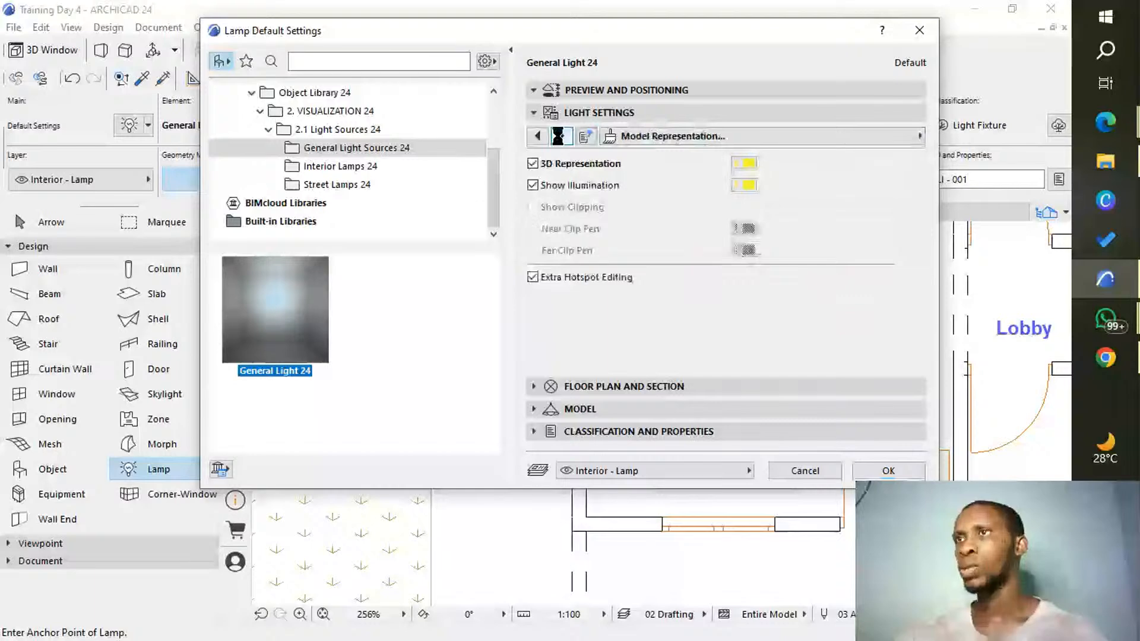
{"action": "left_click", "coordinate": [561, 136]}
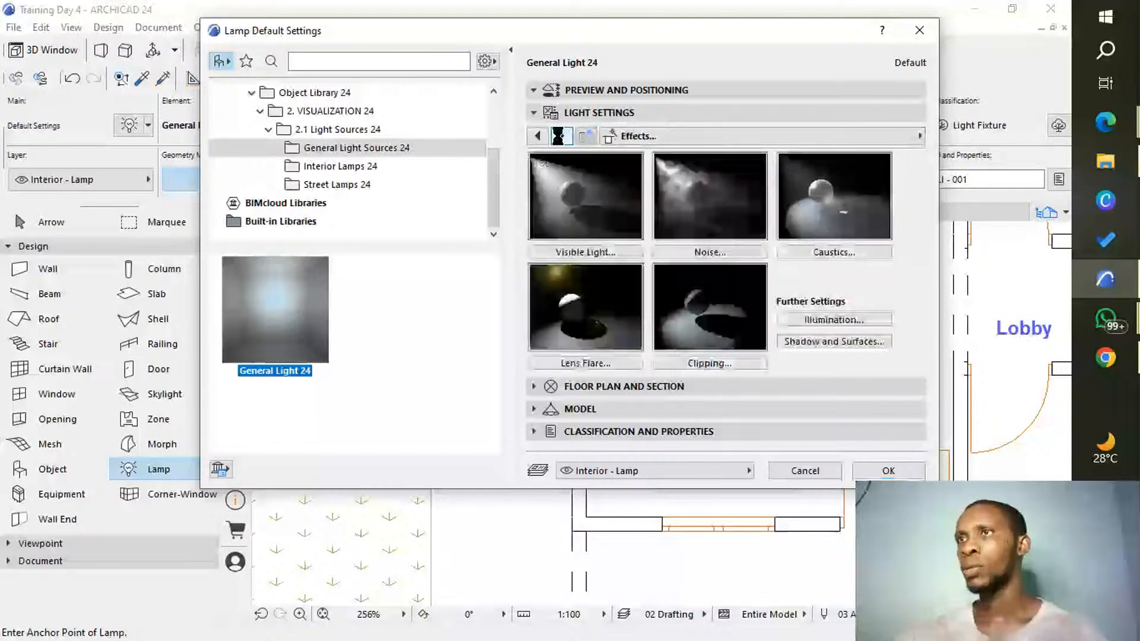
{"action": "left_click", "coordinate": [562, 136]}
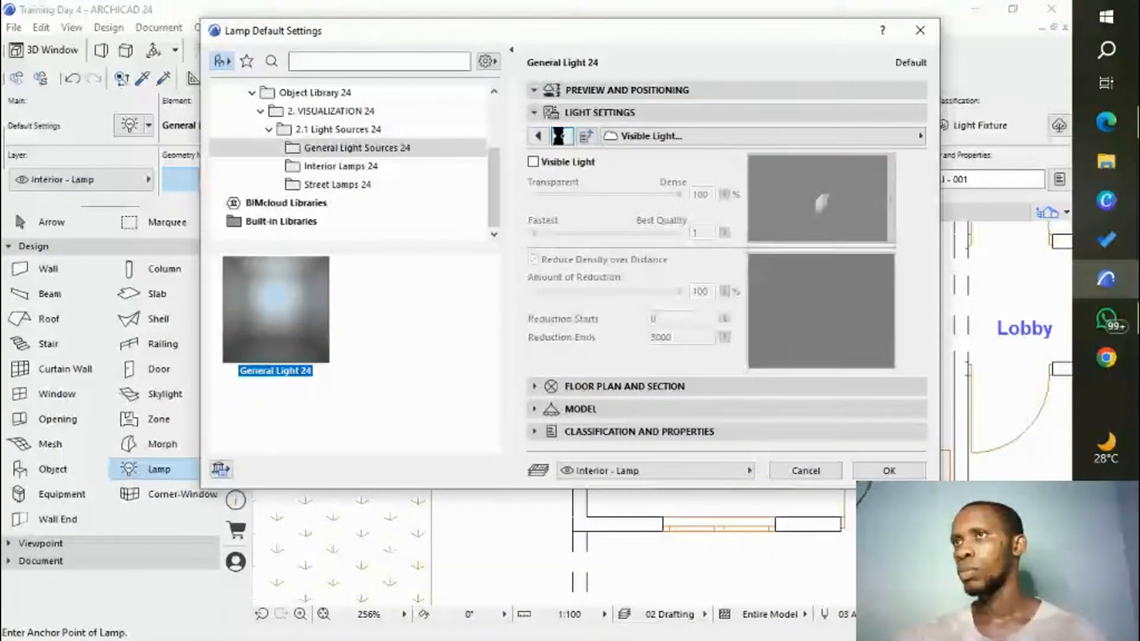
{"action": "left_click", "coordinate": [559, 135]}
{"action": "left_click", "coordinate": [558, 136]}
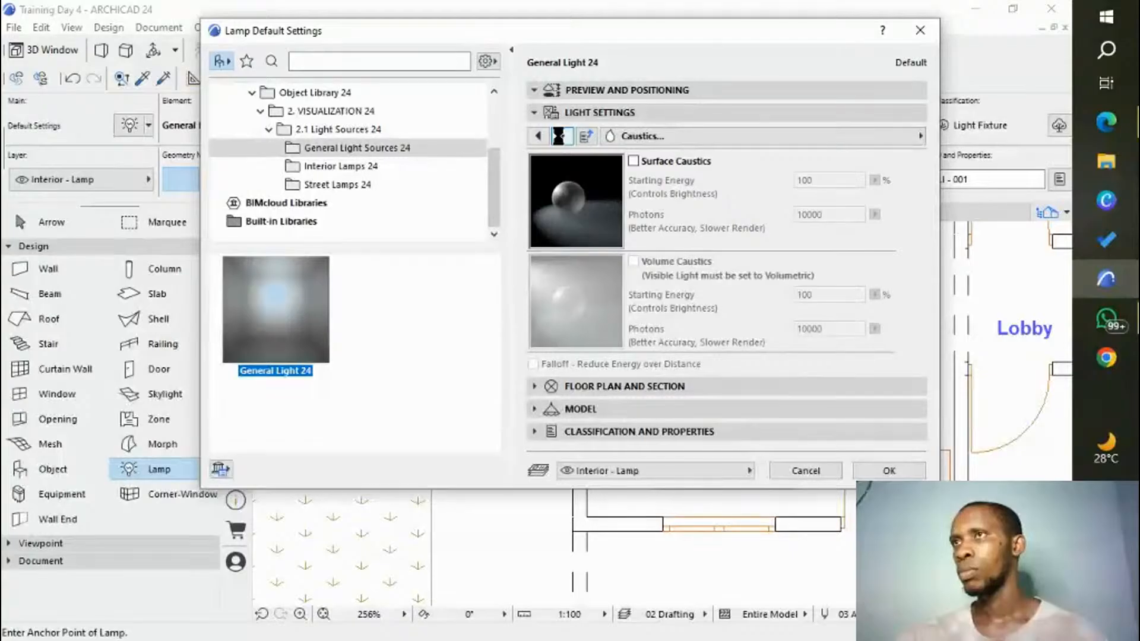
{"action": "left_click", "coordinate": [558, 135]}
{"action": "left_click", "coordinate": [559, 136]}
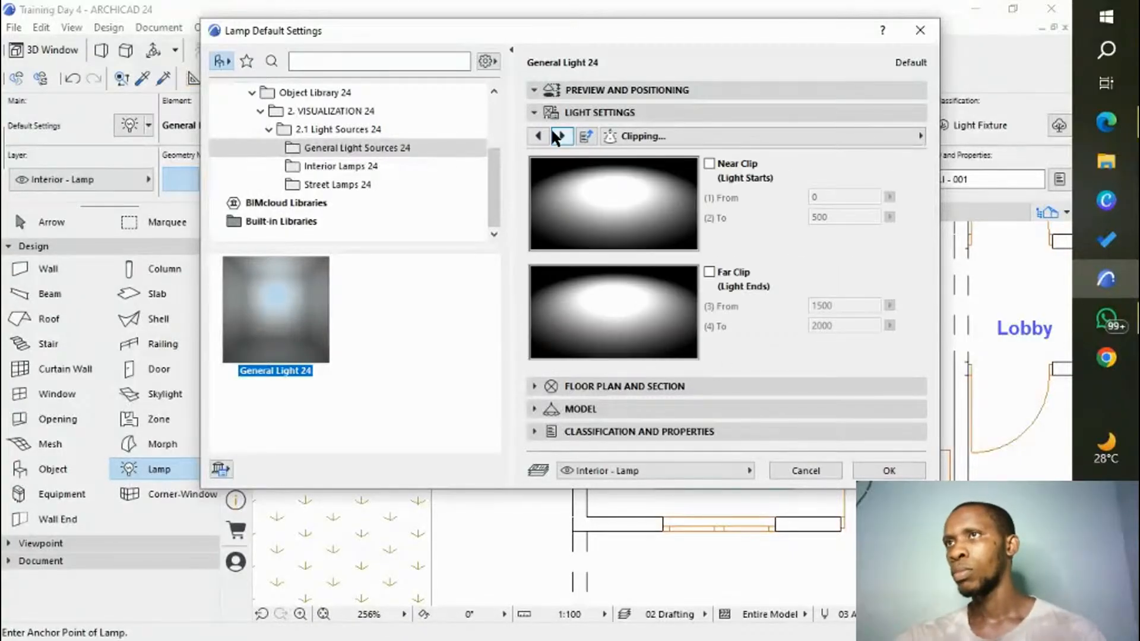
{"action": "left_click", "coordinate": [553, 133]}
{"action": "left_click", "coordinate": [553, 133]}
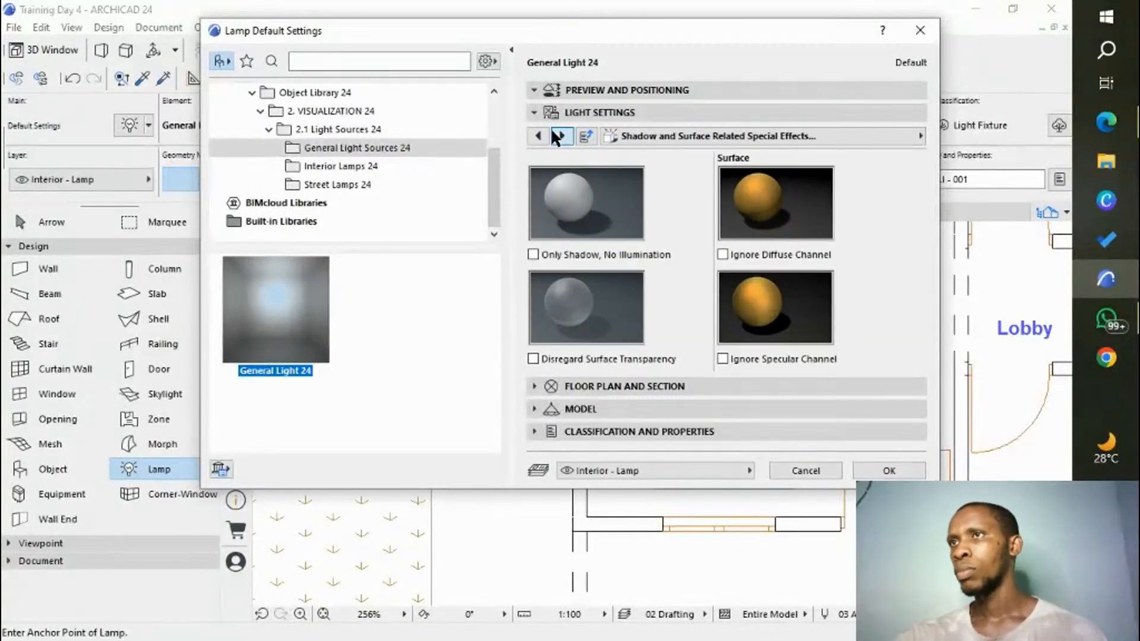
{"action": "left_click", "coordinate": [553, 133]}
{"action": "left_click", "coordinate": [538, 136]}
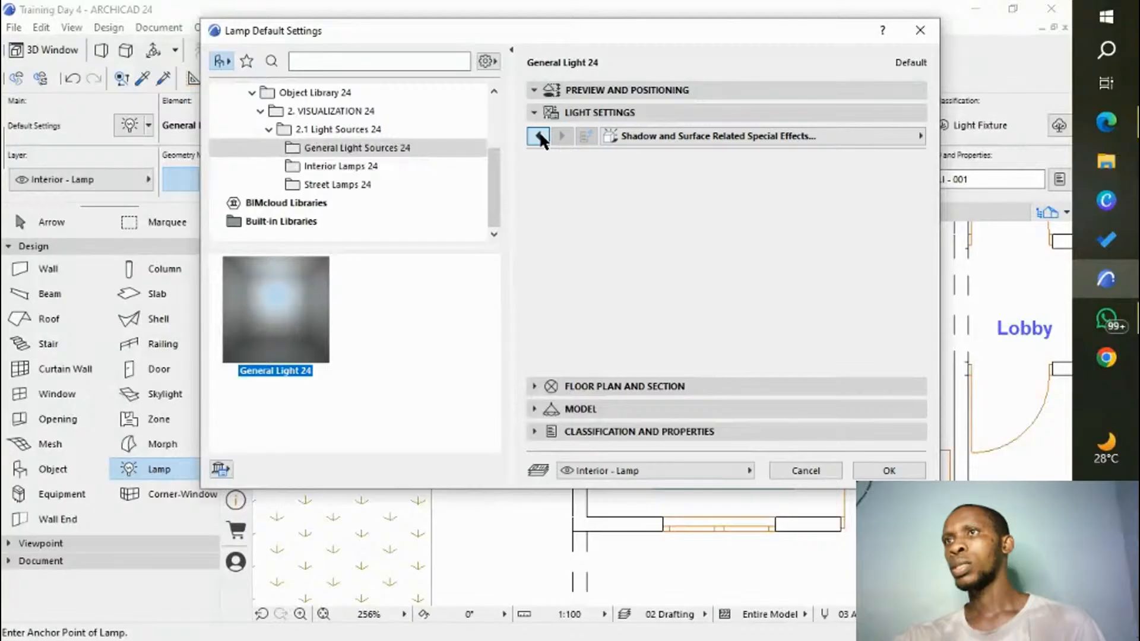
{"action": "left_click", "coordinate": [538, 135]}
{"action": "left_click", "coordinate": [538, 136]}
{"action": "left_click", "coordinate": [538, 135]}
{"action": "left_click", "coordinate": [538, 136]}
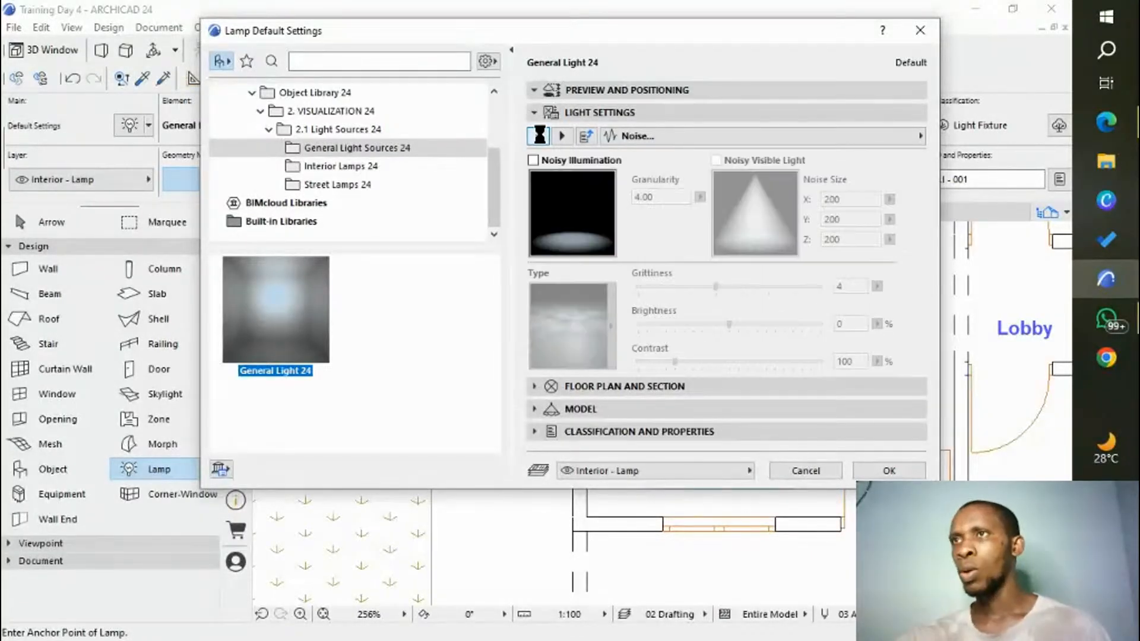
{"action": "left_click", "coordinate": [538, 136]}
{"action": "left_click", "coordinate": [543, 141]}
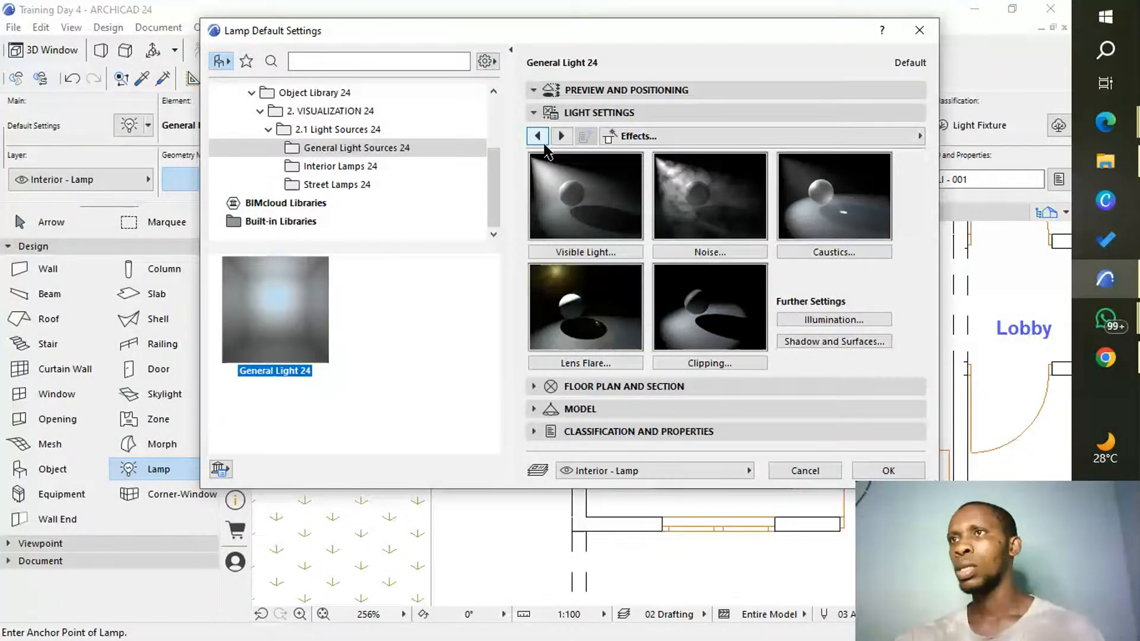
Enable the Visible Light effect for General Light 24, review its positioning settings and accept the lamp default settings.
{"action": "left_click", "coordinate": [576, 252]}
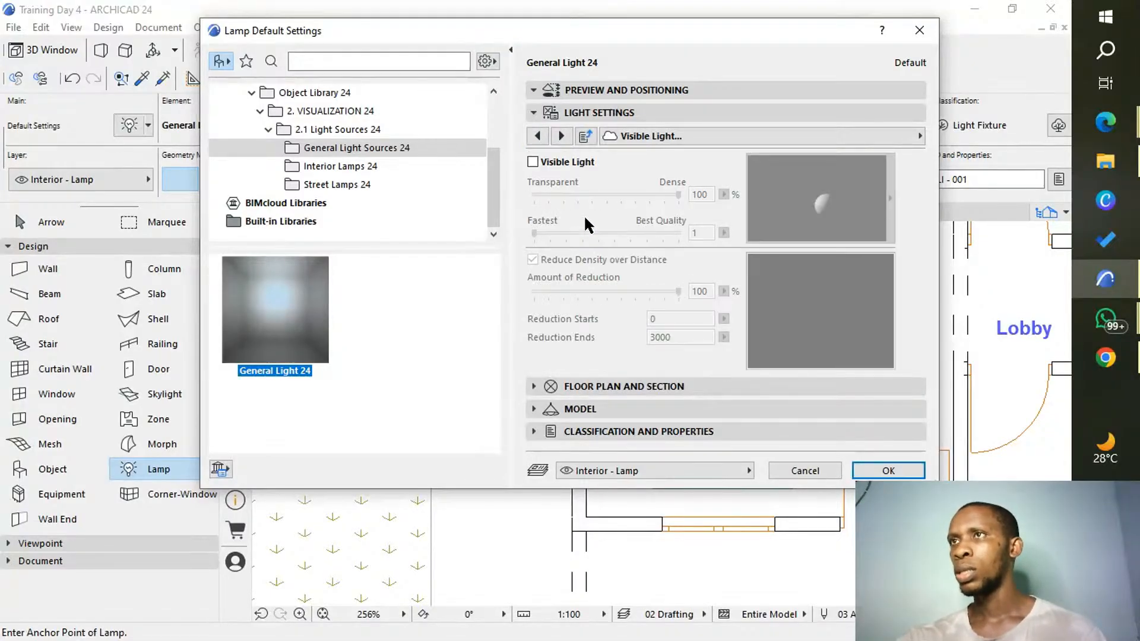
{"action": "left_click", "coordinate": [533, 161]}
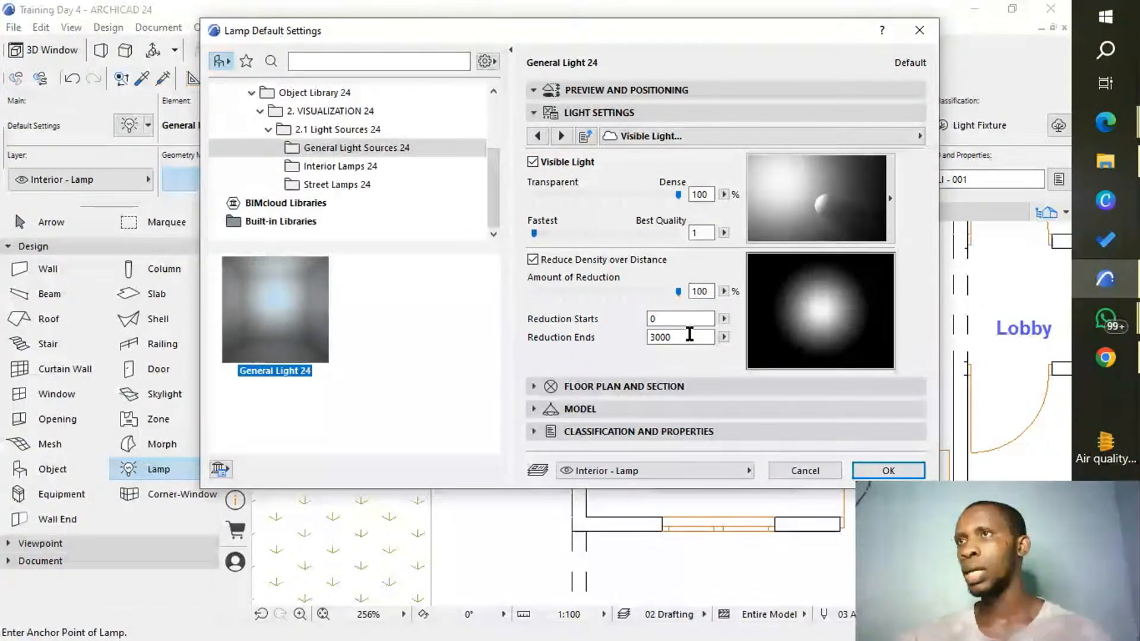
{"action": "left_click", "coordinate": [615, 90]}
{"action": "left_click", "coordinate": [614, 90]}
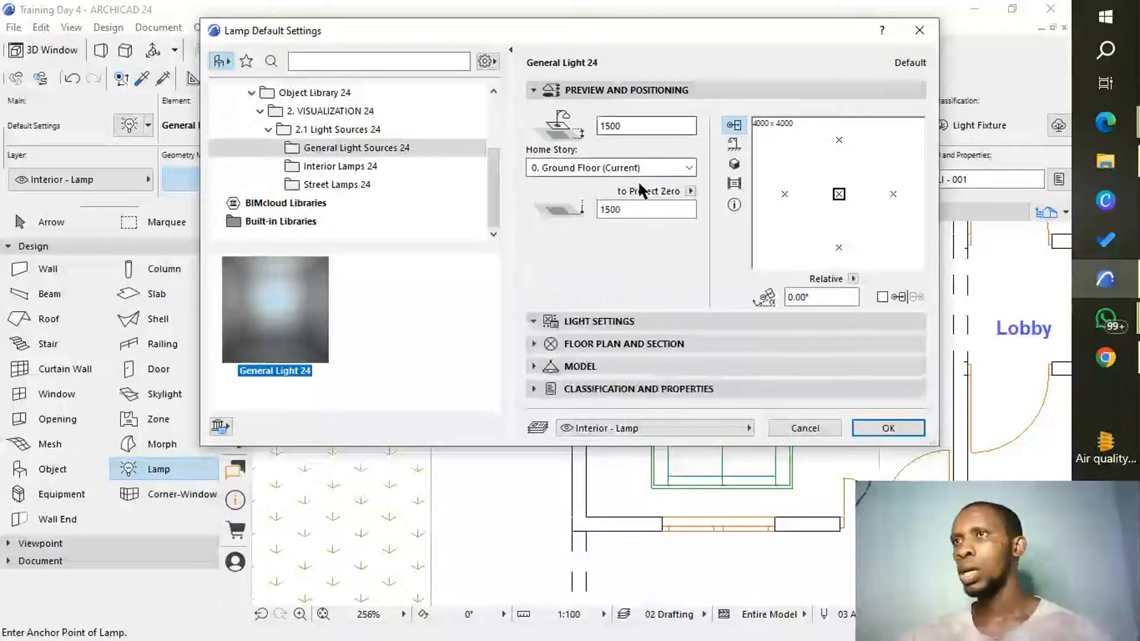
{"action": "left_click", "coordinate": [871, 428]}
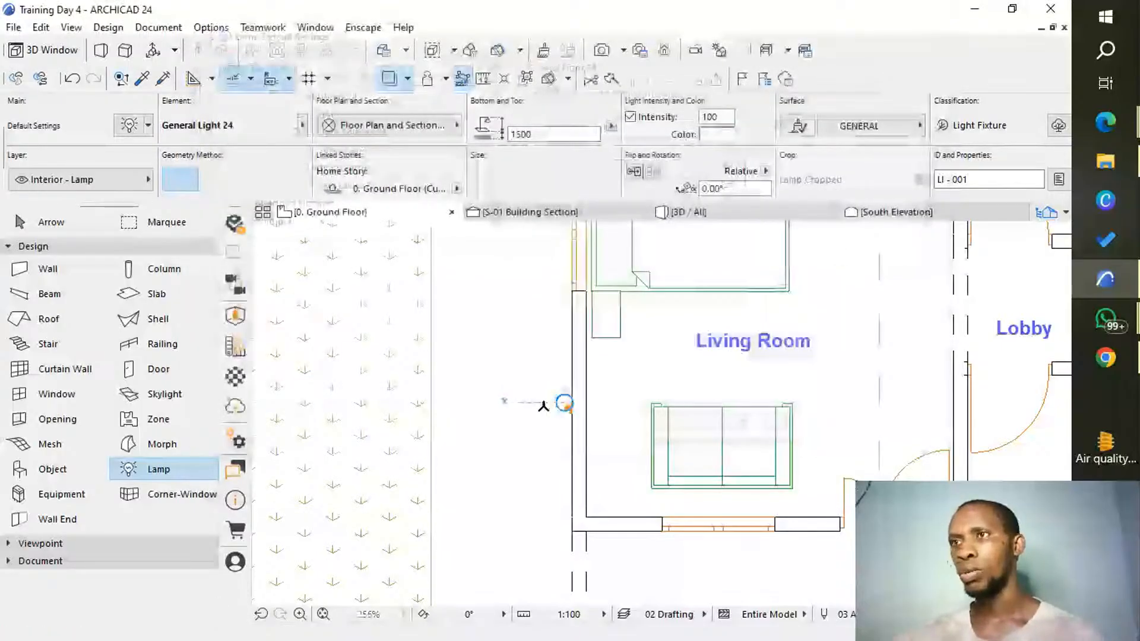
Place a General Light 24 outside the living room wall on the ground floor plan and move it close to the wall lamp.
{"action": "left_click", "coordinate": [565, 407]}
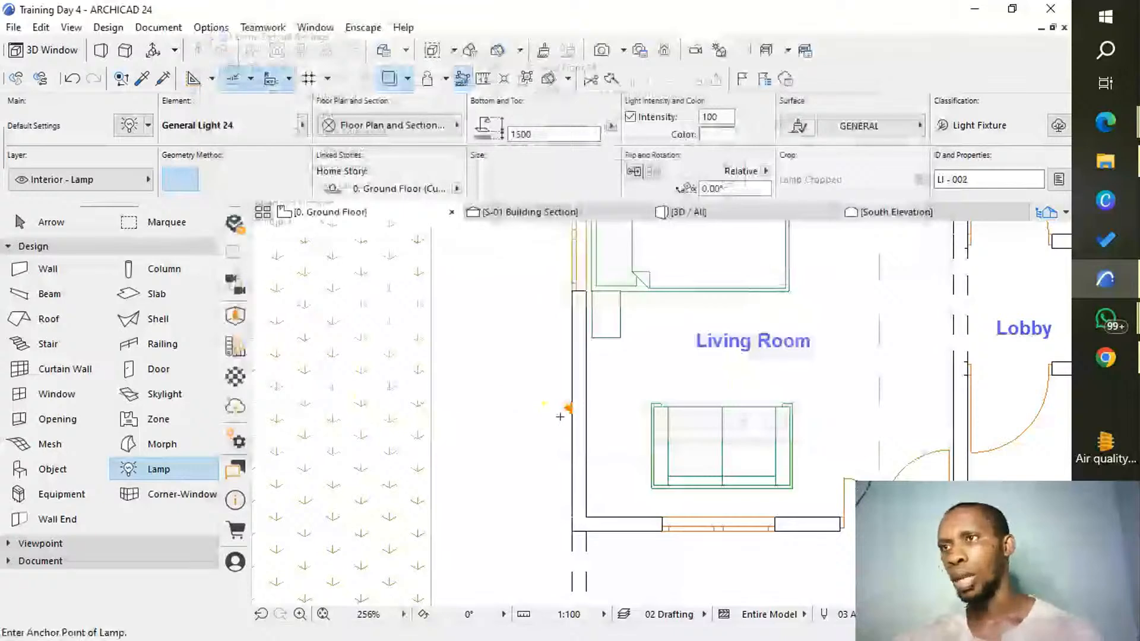
{"action": "scroll", "coordinate": [560, 417], "scroll_direction": "up", "scroll_amount": 3}
{"action": "scroll", "coordinate": [552, 421], "scroll_direction": "up", "scroll_amount": 2}
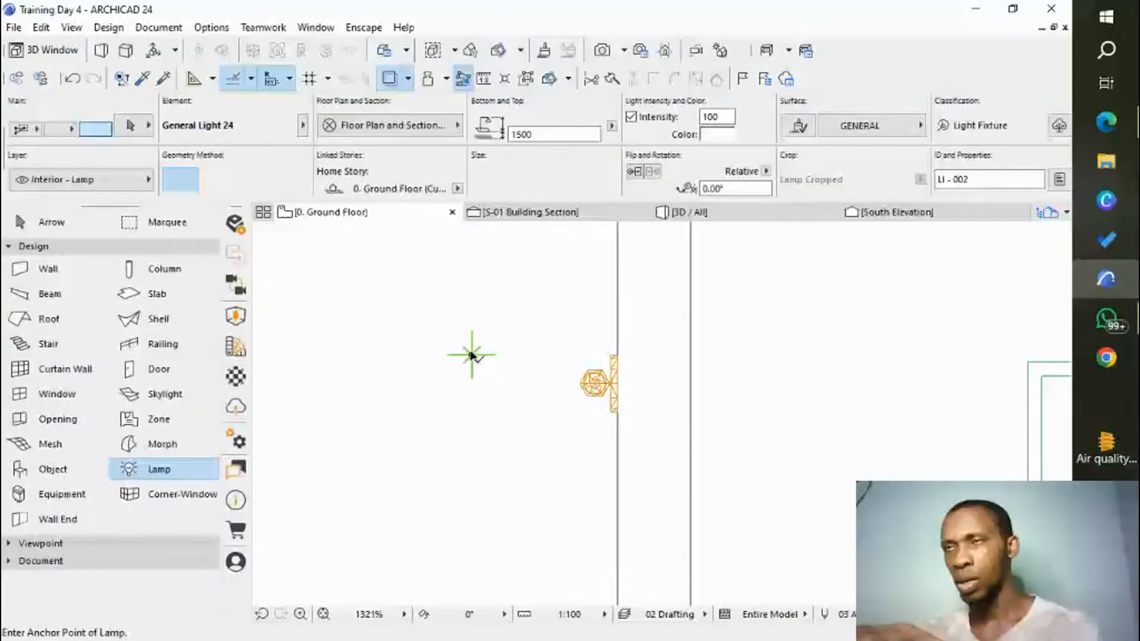
{"action": "left_click", "coordinate": [471, 356]}
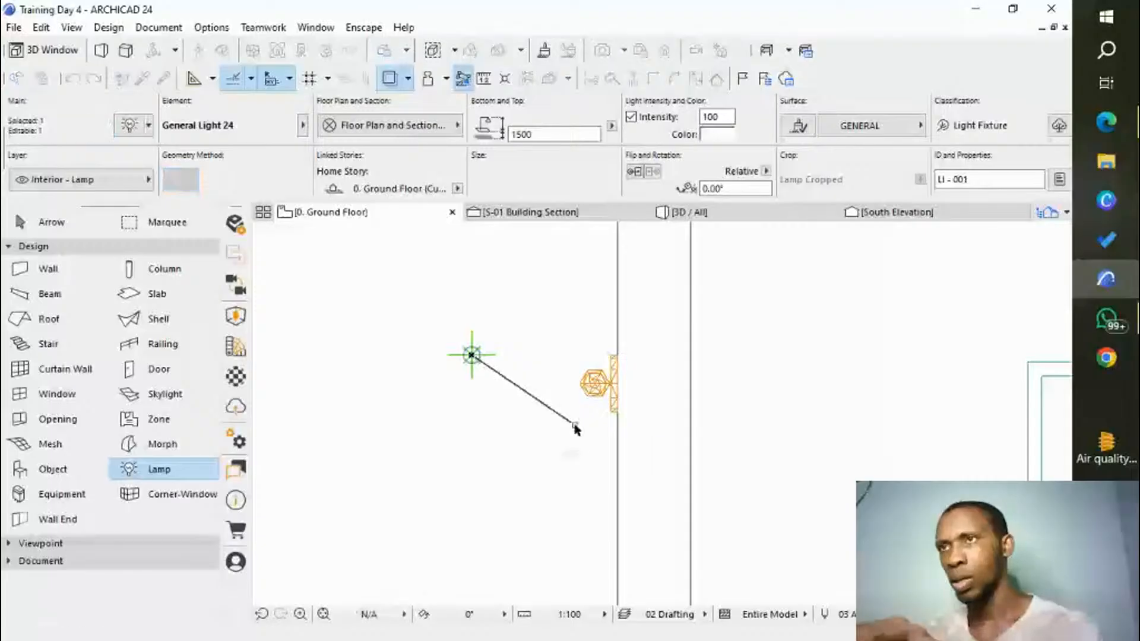
{"action": "left_click", "coordinate": [575, 427]}
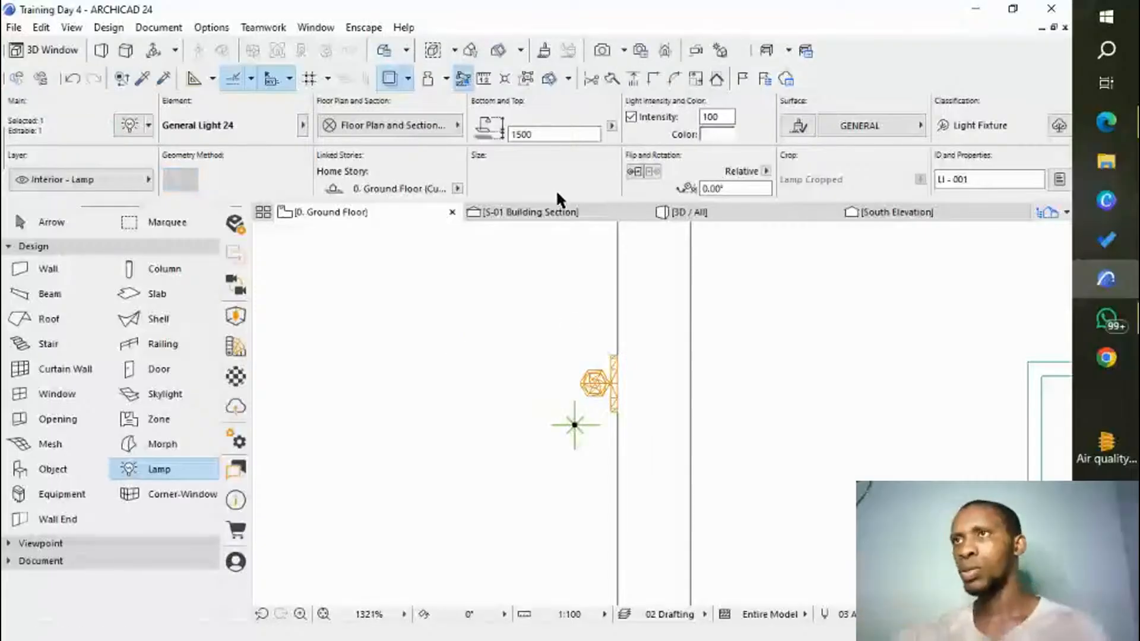
Show the house corner with the wall lamp in the 3D view and start the Enscape rendering window.
{"action": "left_click", "coordinate": [685, 212]}
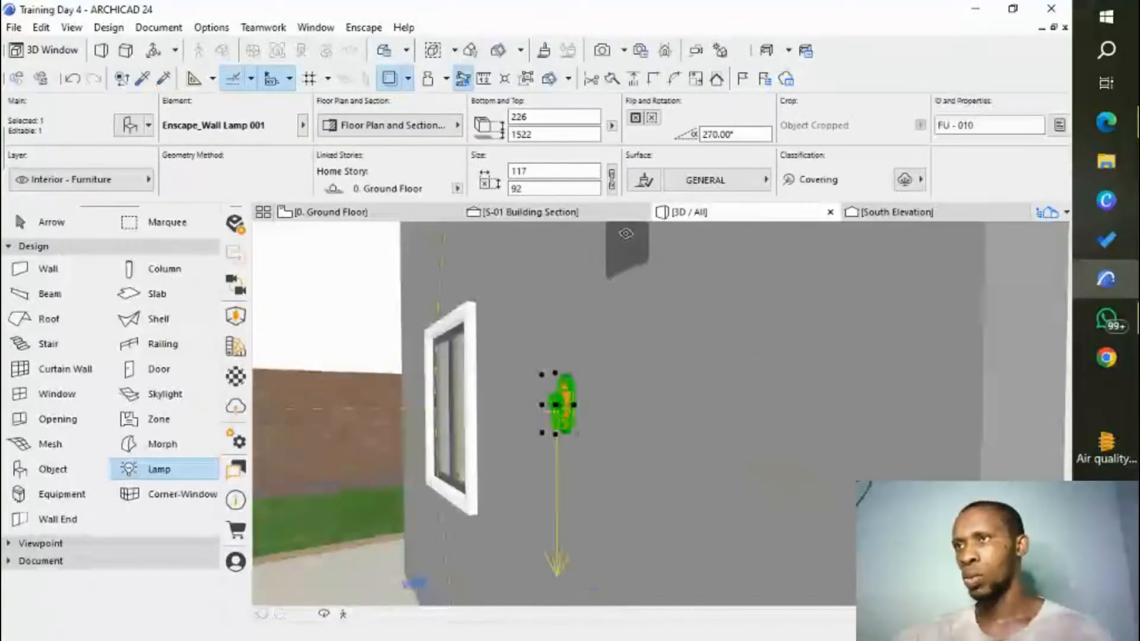
{"action": "key", "text": "Escape"}
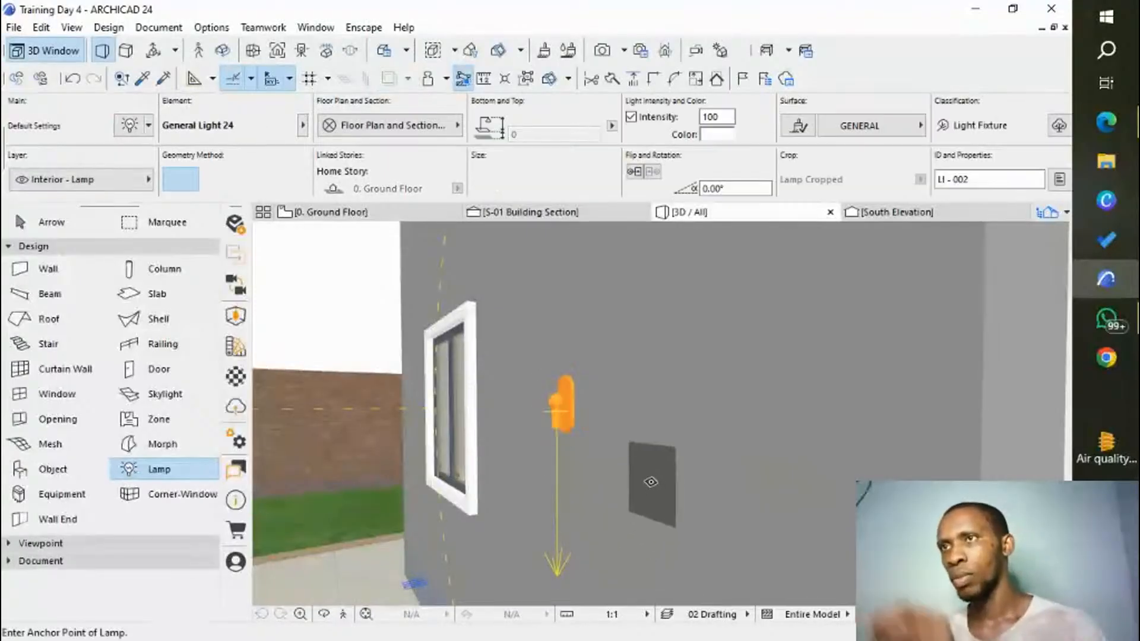
{"action": "middle_click_drag", "start_coordinate": [634, 412], "coordinate": [557, 485], "text": "shift"}
{"action": "scroll", "coordinate": [557, 485], "scroll_direction": "down", "scroll_amount": 2}
{"action": "scroll", "coordinate": [608, 467], "scroll_direction": "down", "scroll_amount": 2}
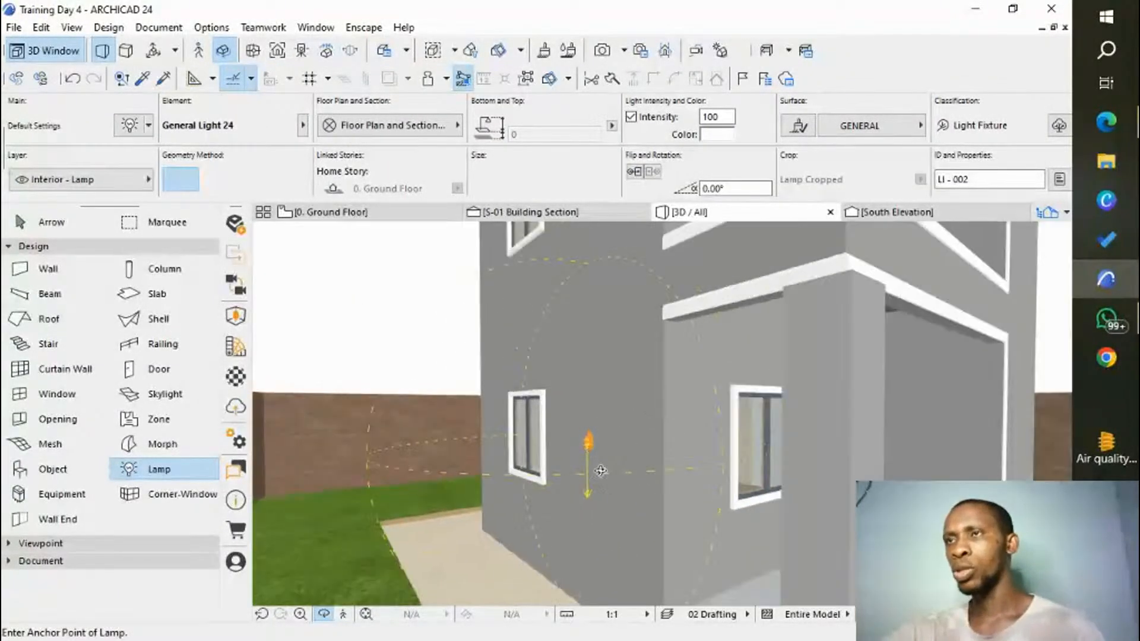
{"action": "scroll", "coordinate": [608, 467], "scroll_direction": "down", "scroll_amount": 1}
{"action": "scroll", "coordinate": [609, 467], "scroll_direction": "down", "scroll_amount": 2}
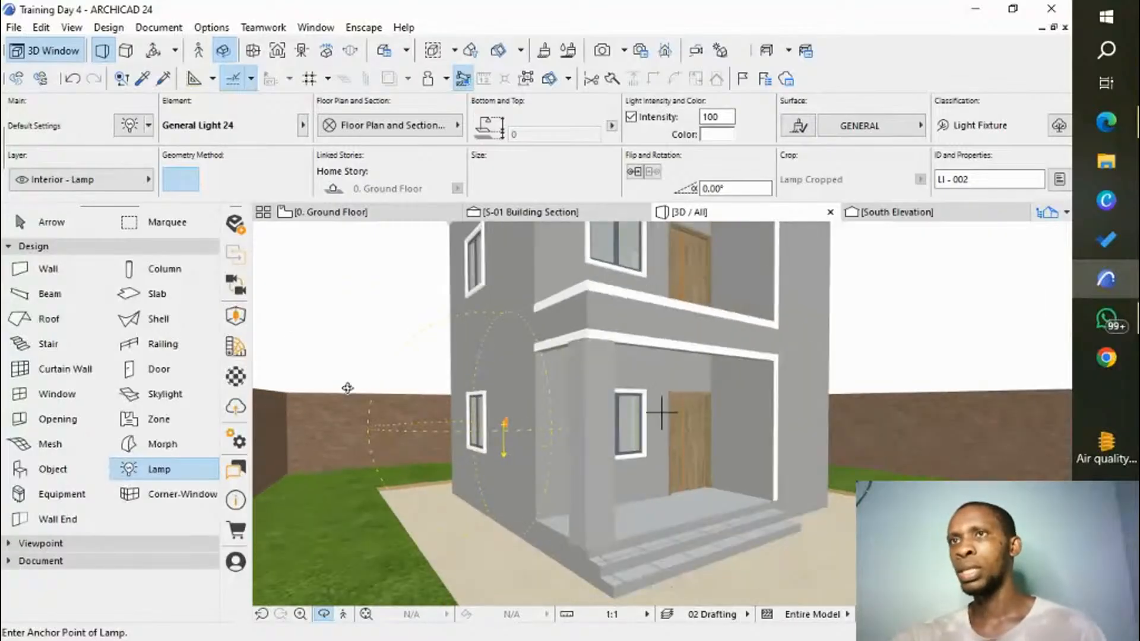
{"action": "left_click", "coordinate": [236, 224]}
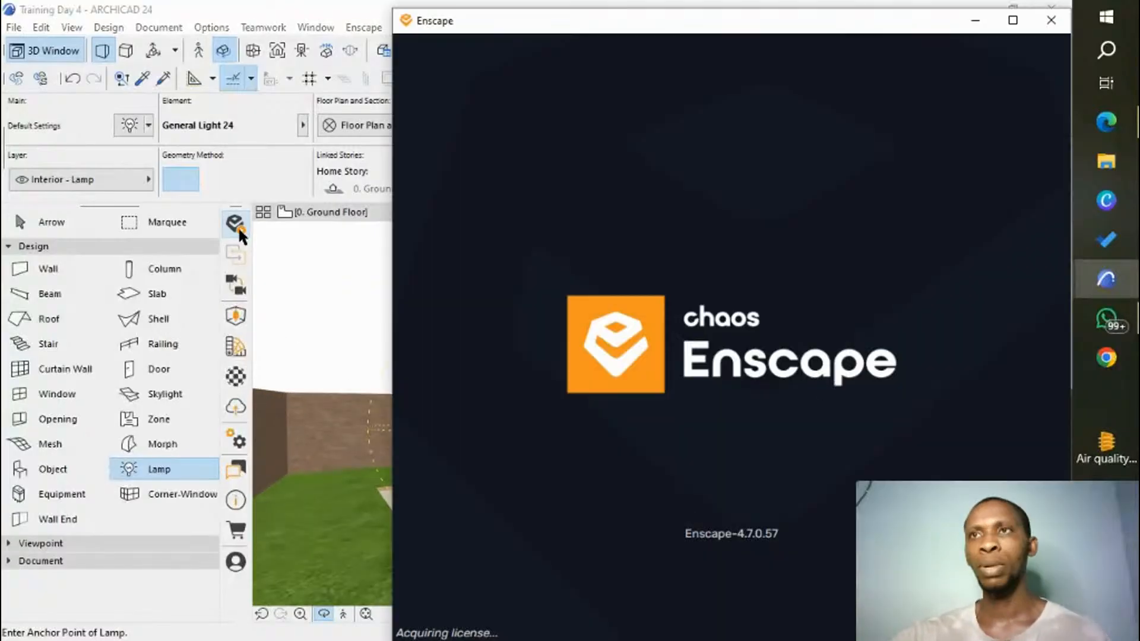
{"action": "left_click_drag", "start_coordinate": [750, 13], "coordinate": [767, 8]}
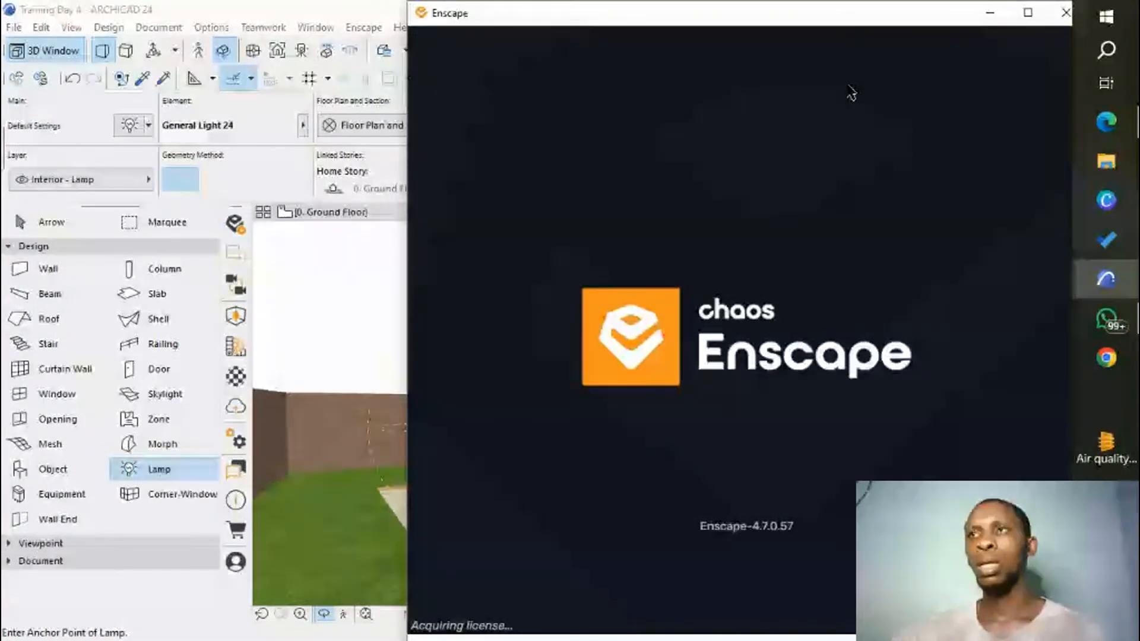
{"action": "mouse_move", "coordinate": [1120, 155]}
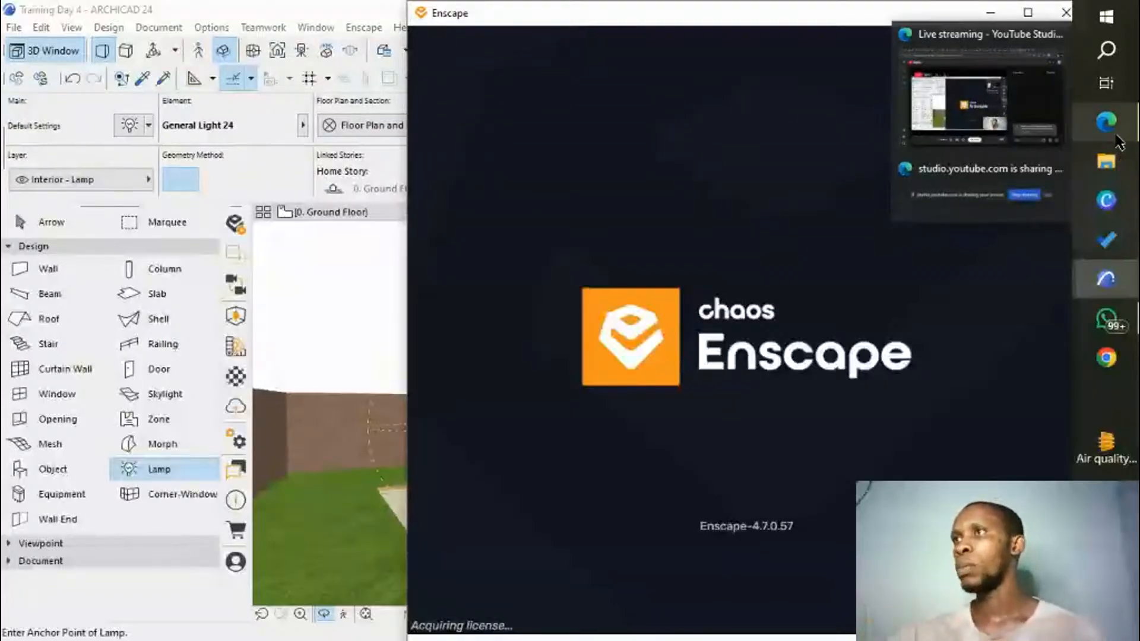
{"action": "left_click", "coordinate": [1025, 136]}
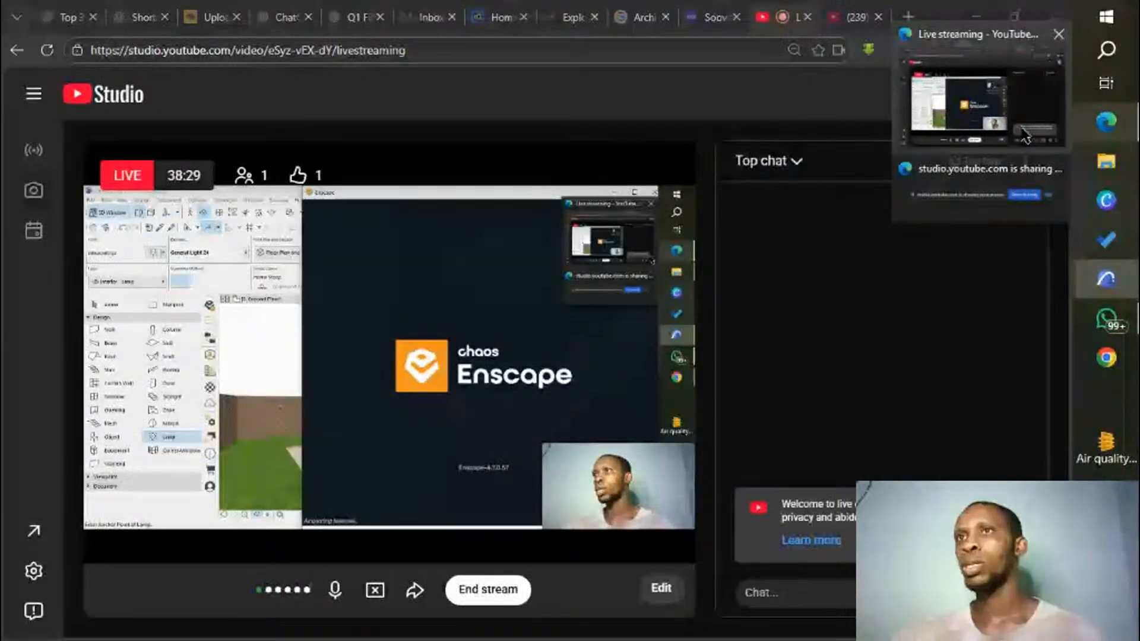
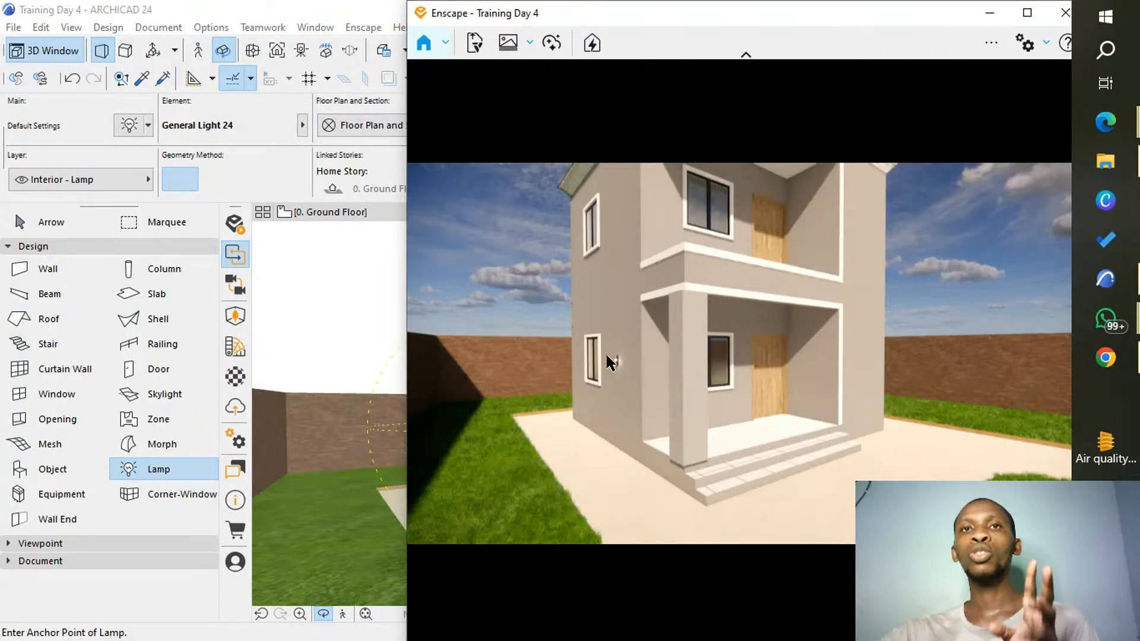
Examine the wall lamp and its light on the side wall near the window in the Enscape rendering.
{"action": "scroll", "coordinate": [607, 364], "scroll_direction": "up", "scroll_amount": 1}
{"action": "scroll", "coordinate": [552, 407], "scroll_direction": "up", "scroll_amount": 2}
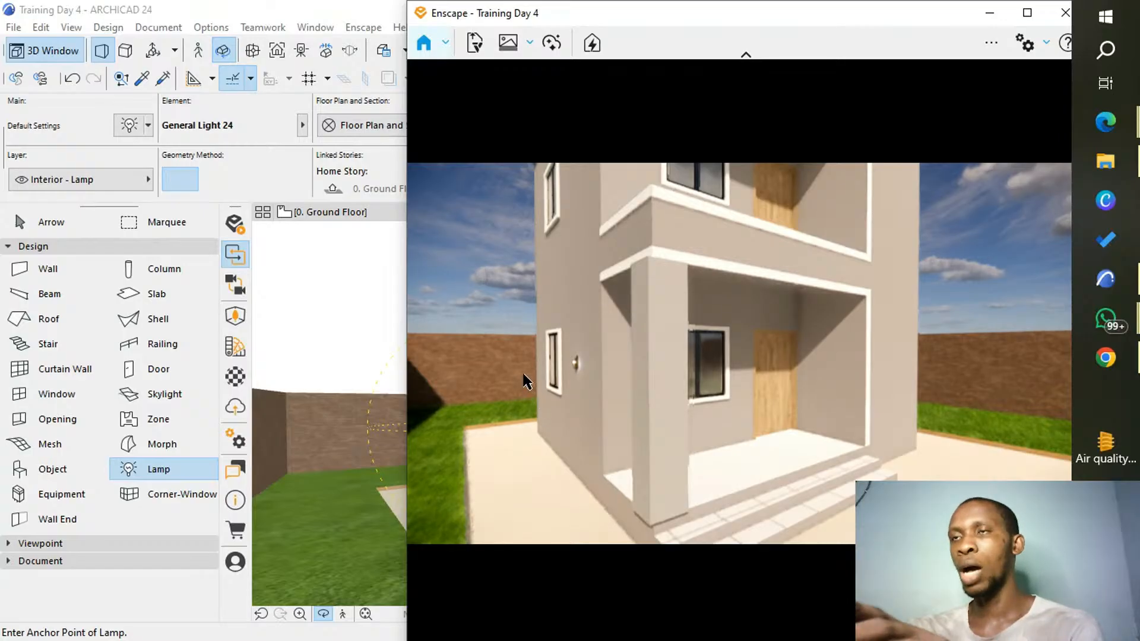
{"action": "middle_click_drag", "start_coordinate": [523, 374], "coordinate": [734, 349]}
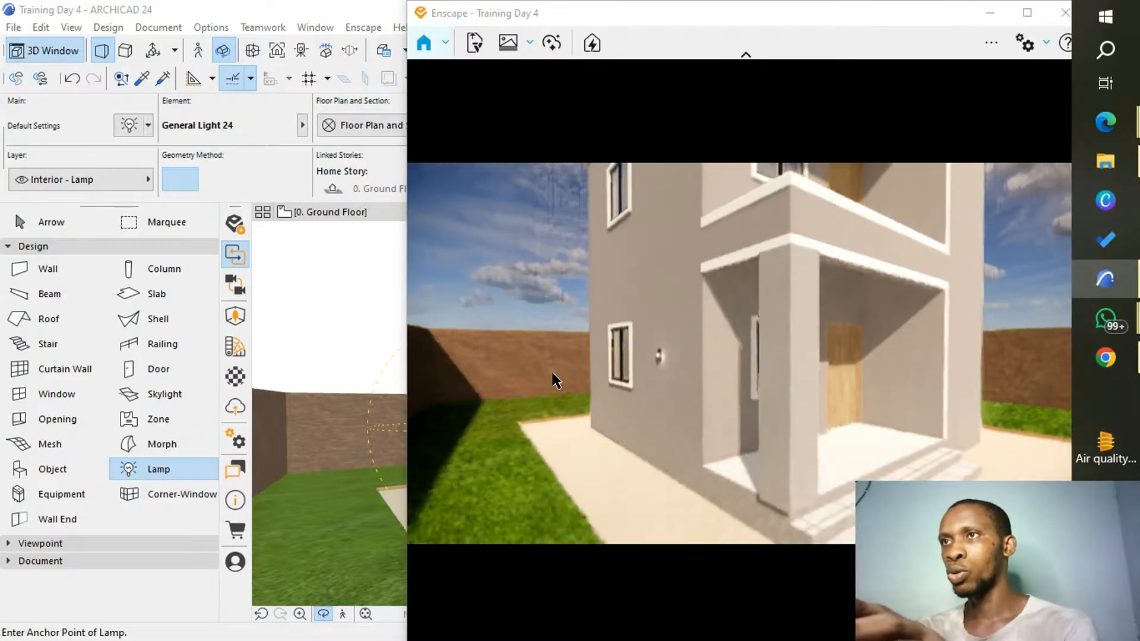
{"action": "scroll", "coordinate": [552, 380], "scroll_direction": "up", "scroll_amount": 3}
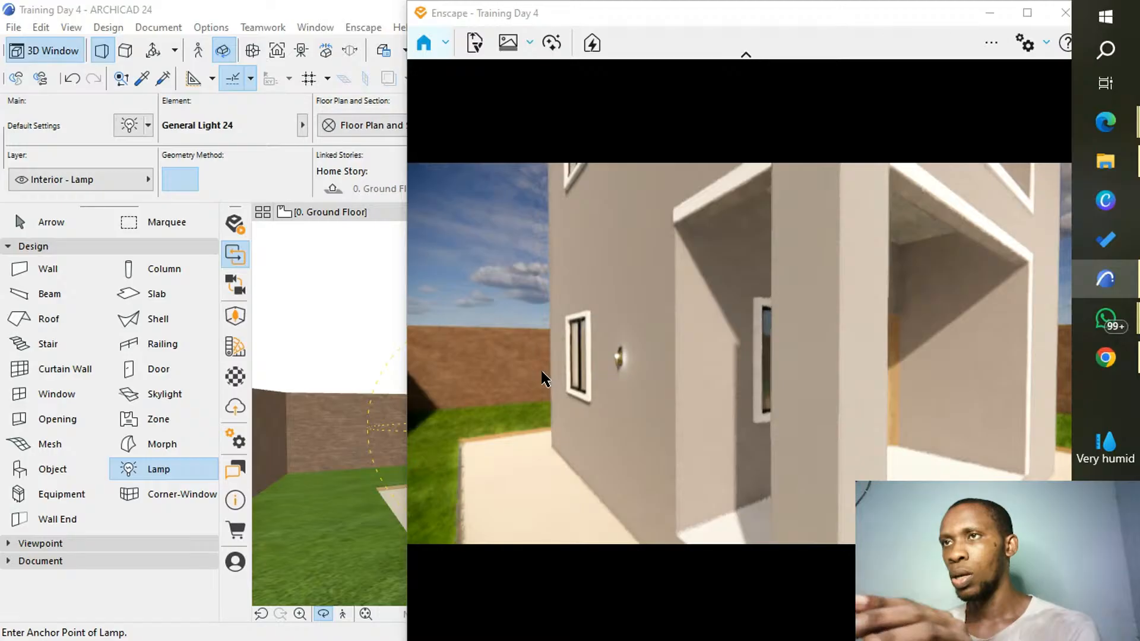
{"action": "left_click_drag", "start_coordinate": [746, 354], "coordinate": [767, 357]}
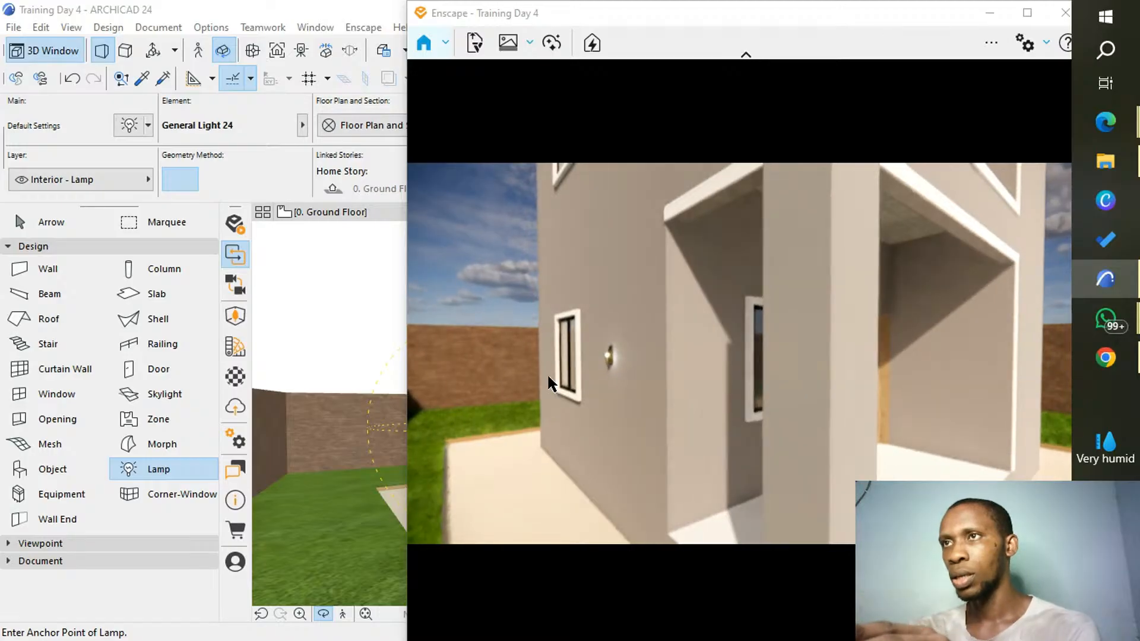
{"action": "middle_click_drag", "start_coordinate": [740, 351], "coordinate": [783, 351]}
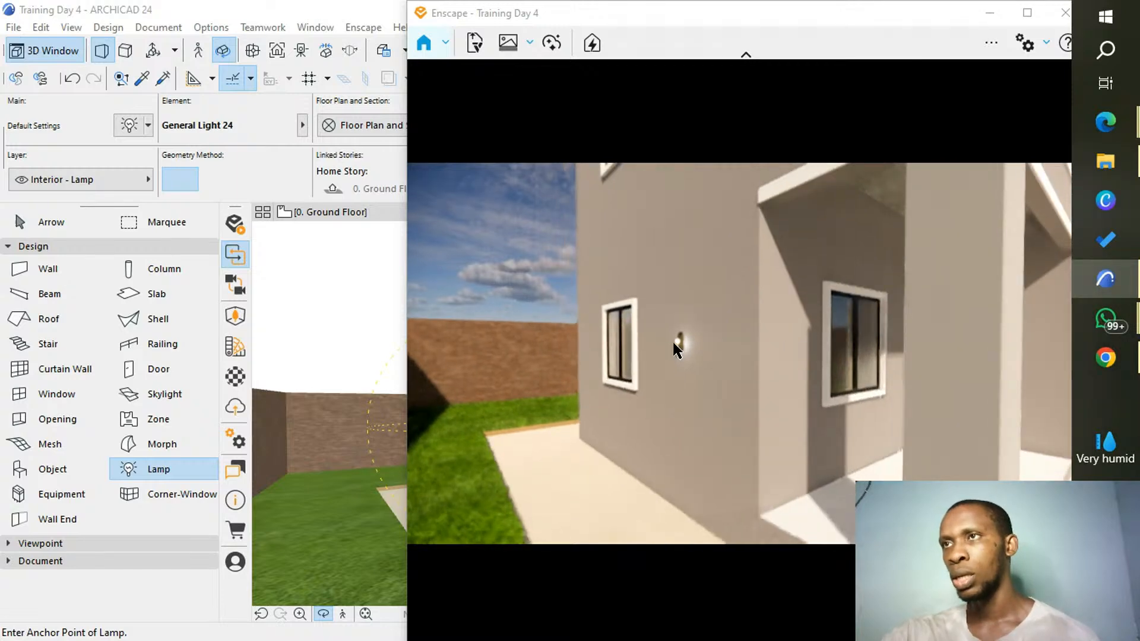
{"action": "scroll", "coordinate": [677, 350], "scroll_direction": "up", "scroll_amount": 3}
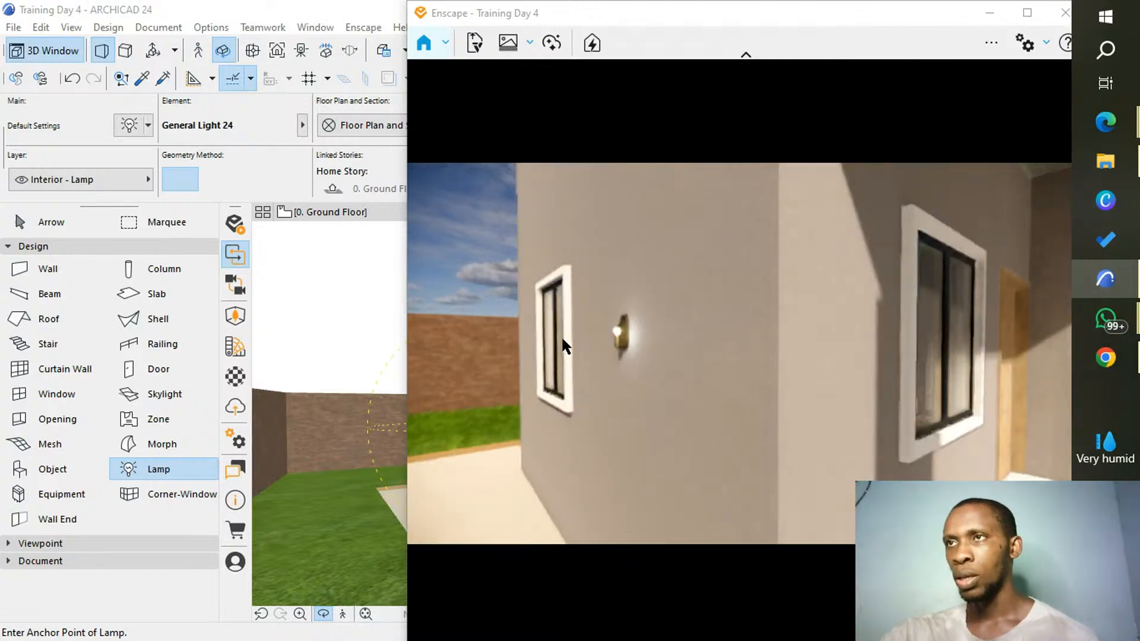
{"action": "scroll", "coordinate": [676, 369], "scroll_direction": "up", "scroll_amount": 5}
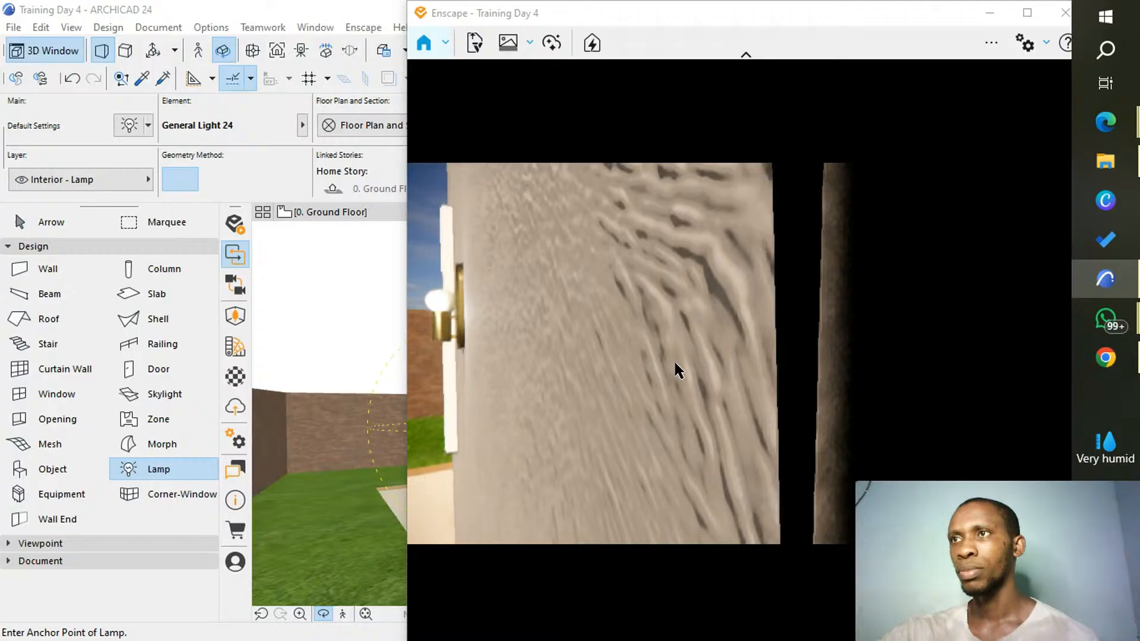
{"action": "scroll", "coordinate": [677, 371], "scroll_direction": "down", "scroll_amount": 5}
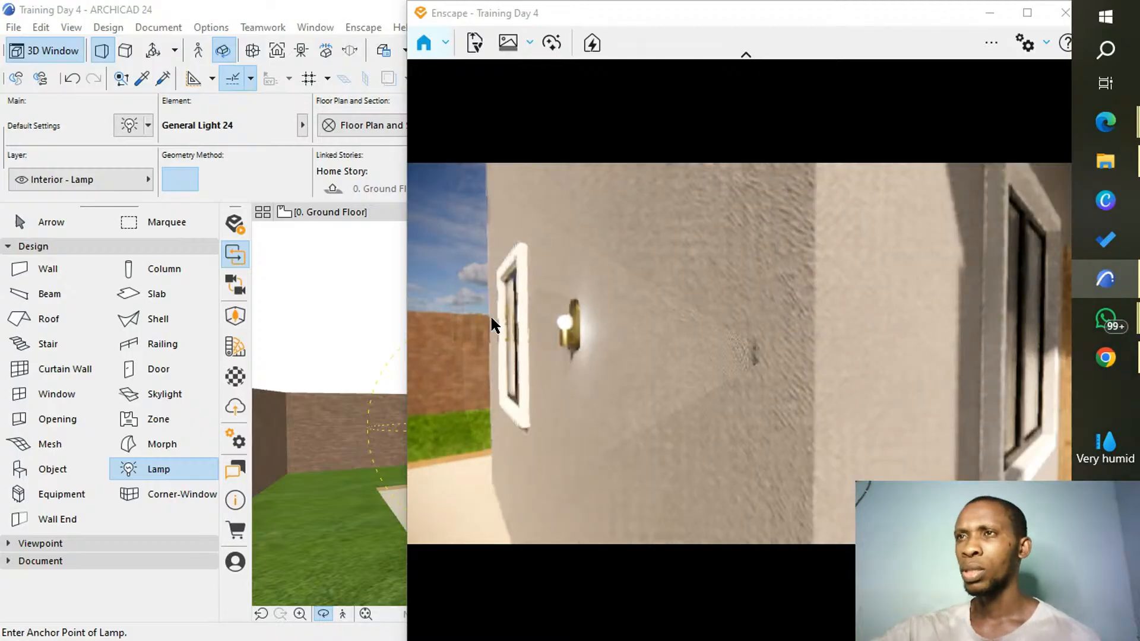
Turn the Enscape view toward the wall lamp and move its window aside to uncover more of the Archicad 3D view.
{"action": "middle_click_drag", "start_coordinate": [751, 346], "coordinate": [773, 359]}
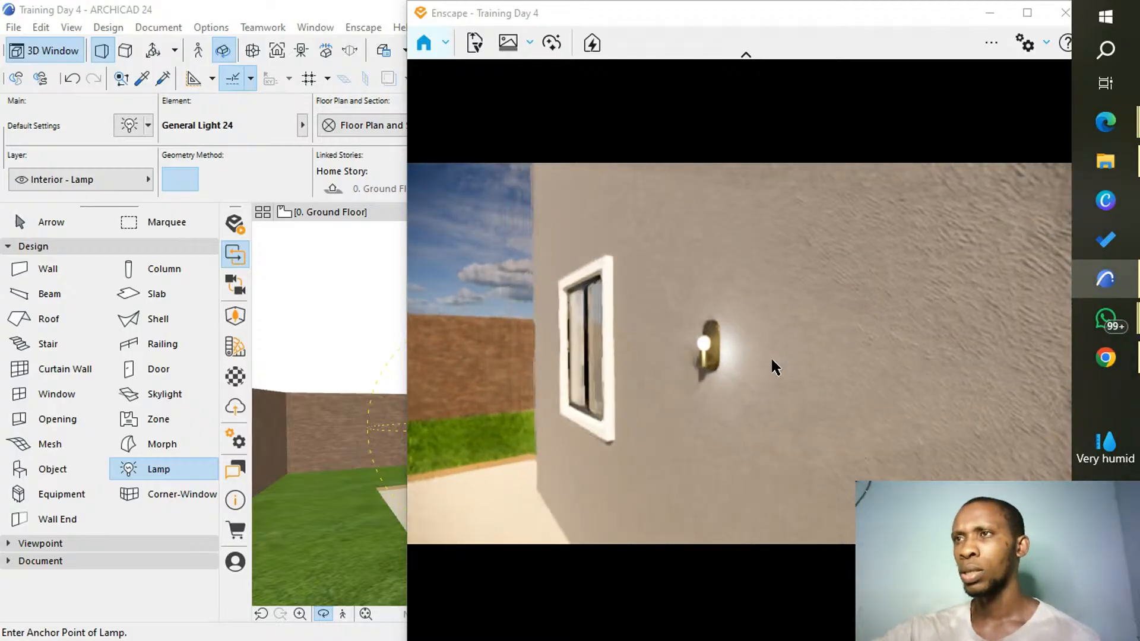
{"action": "left_click_drag", "start_coordinate": [687, 28], "coordinate": [871, 19]}
{"action": "left_click", "coordinate": [560, 177]}
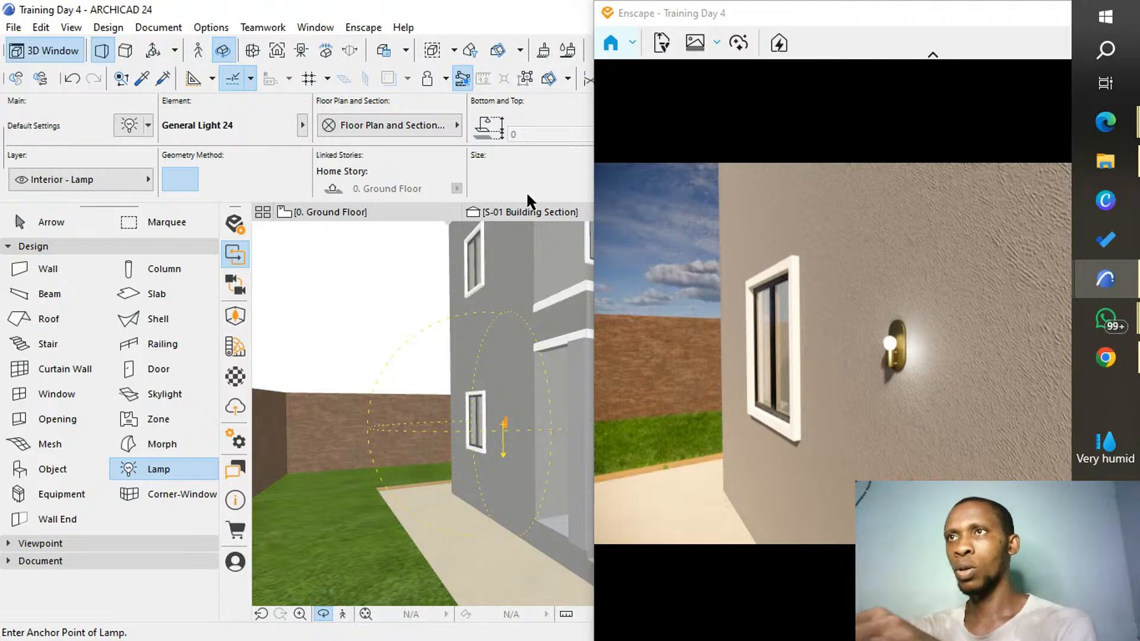
Select General Light 24 at the exterior wall lamp in the 3D view.
{"action": "key", "text": "shift"}
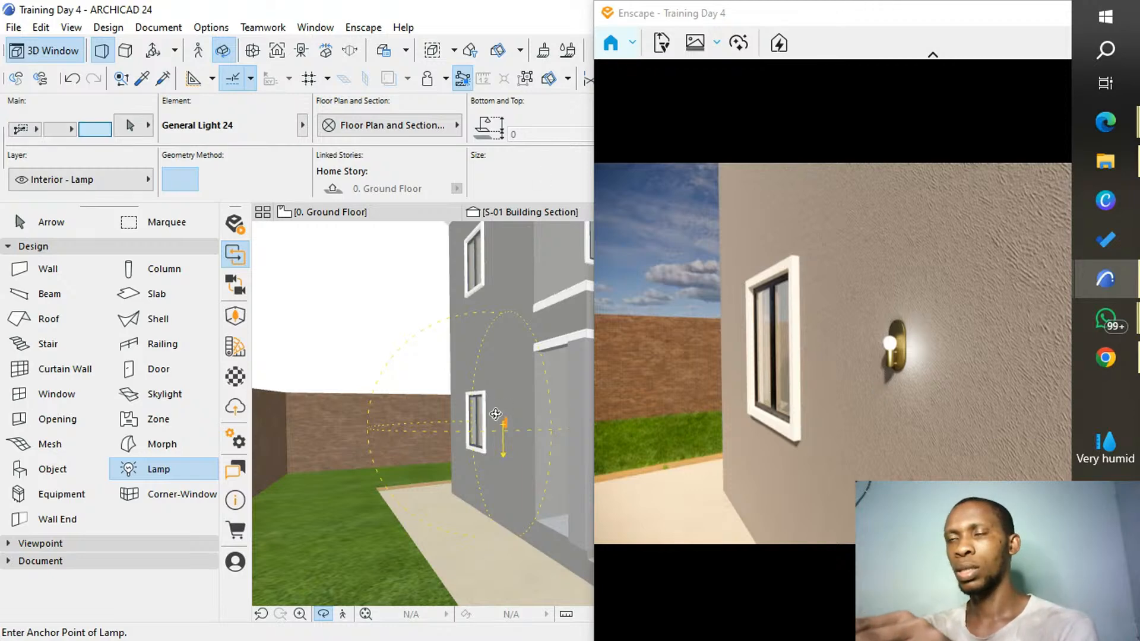
{"action": "key", "text": "Escape"}
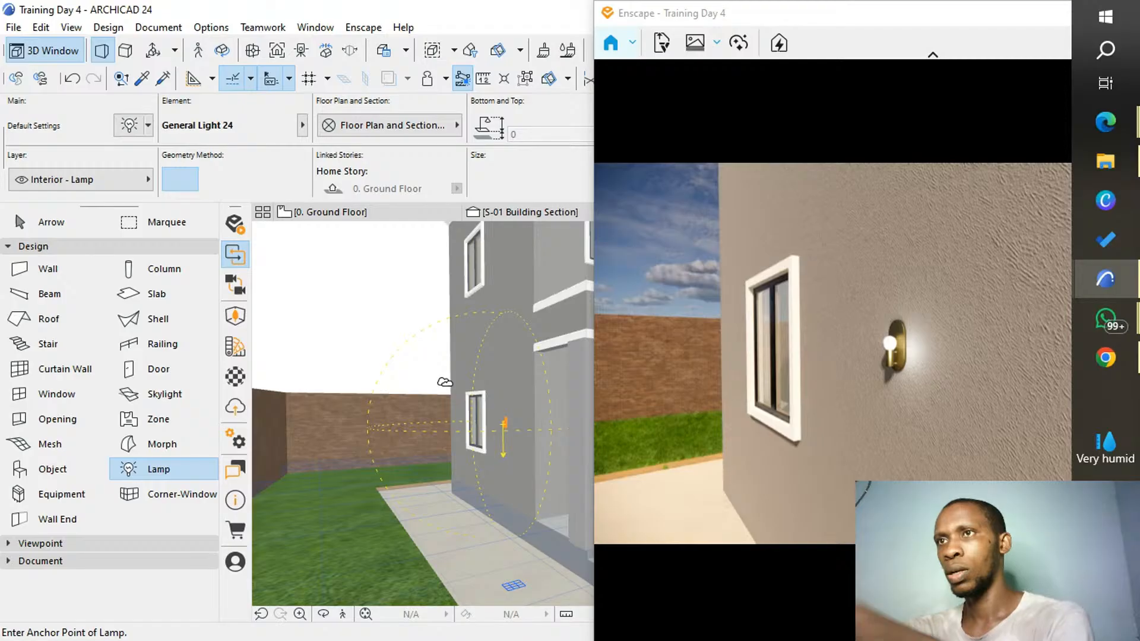
{"action": "key", "text": "shift"}
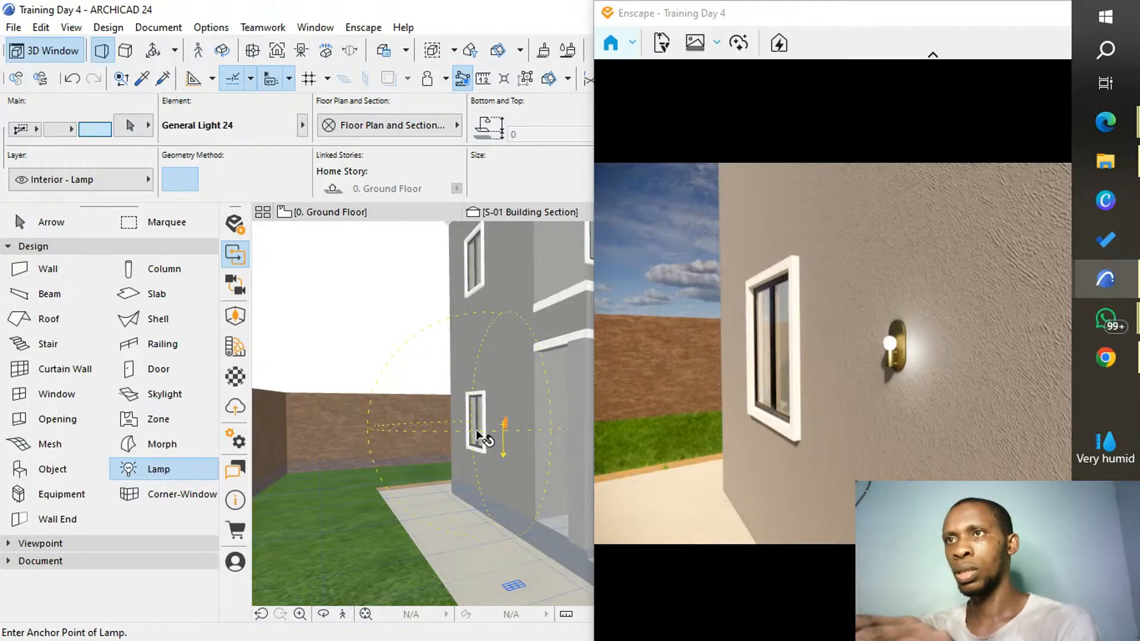
{"action": "left_click", "coordinate": [477, 434], "text": "shift"}
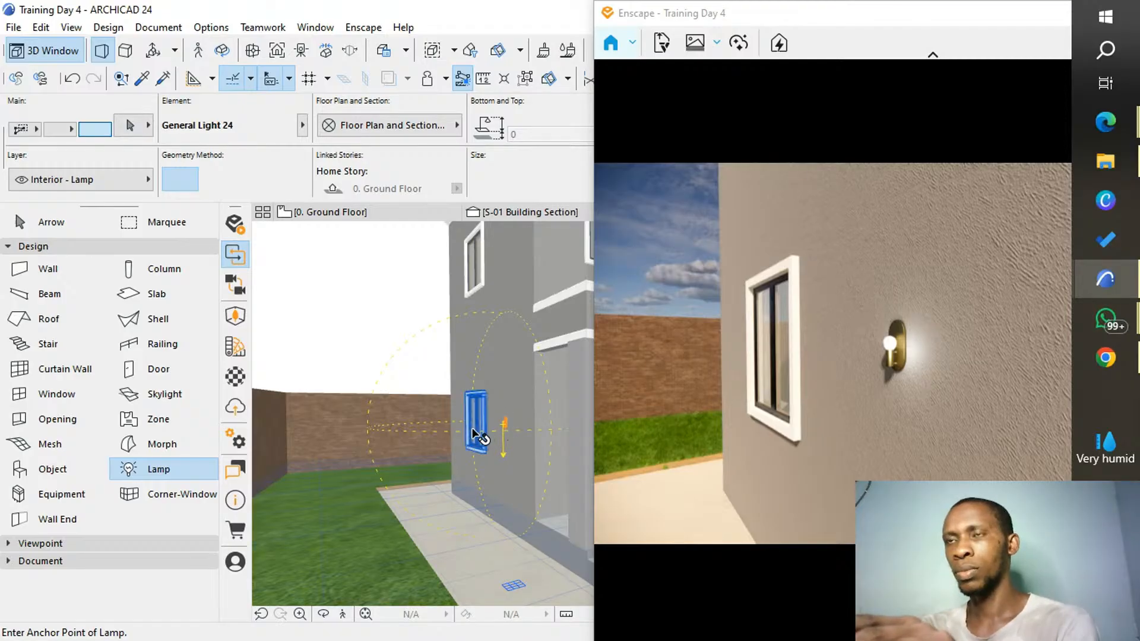
{"action": "left_click", "coordinate": [503, 456], "text": "shift"}
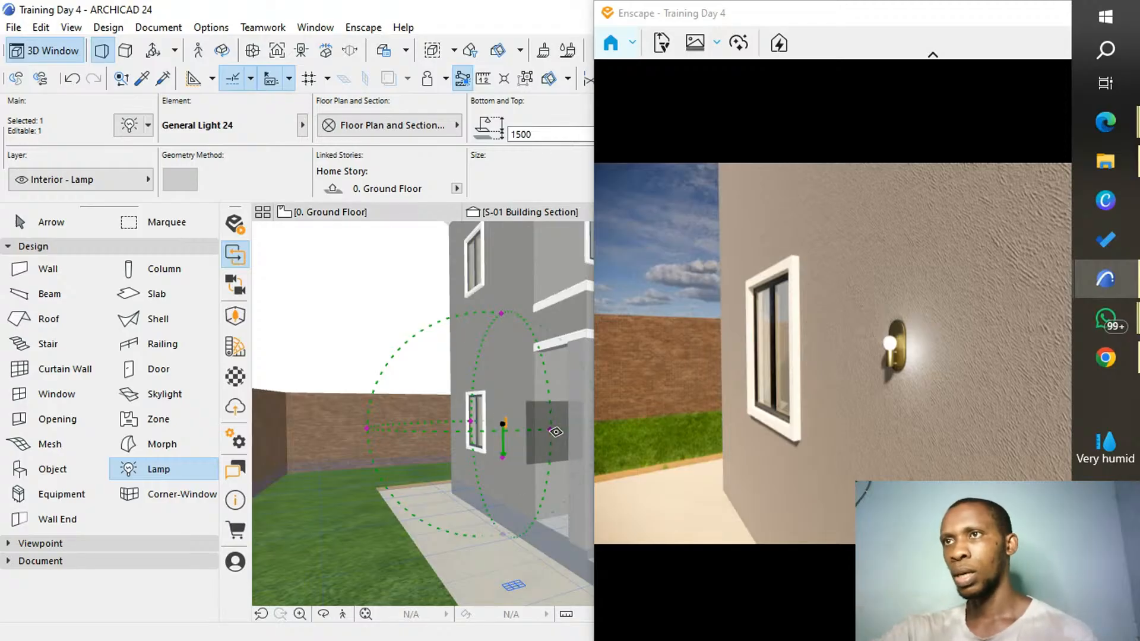
Examine General Light 24's range and its position around the wall lamp from close up and from the side in 3D.
{"action": "scroll", "coordinate": [528, 448], "scroll_direction": "up", "scroll_amount": 1}
{"action": "scroll", "coordinate": [528, 447], "scroll_direction": "up", "scroll_amount": 1}
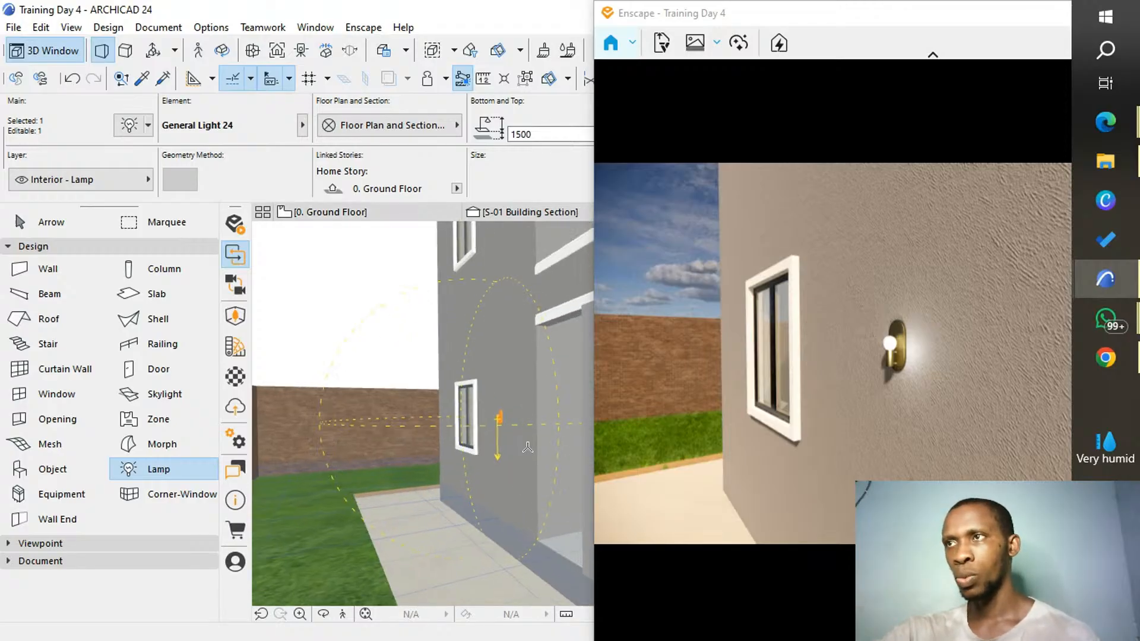
{"action": "scroll", "coordinate": [497, 418], "scroll_direction": "up", "scroll_amount": 1}
{"action": "scroll", "coordinate": [495, 418], "scroll_direction": "up", "scroll_amount": 1}
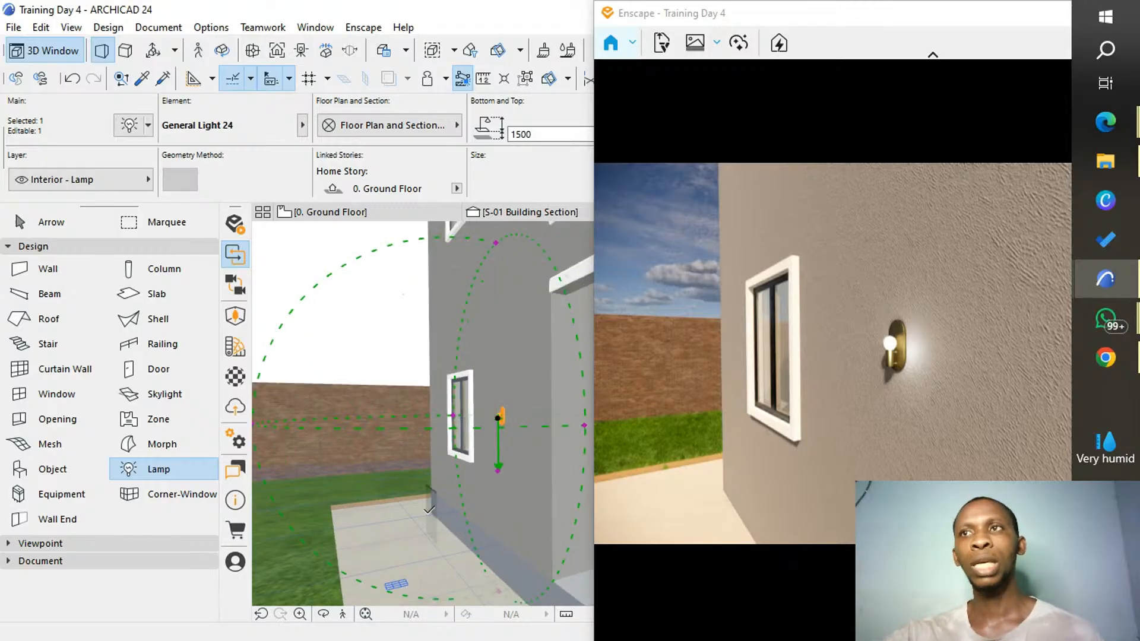
{"action": "scroll", "coordinate": [463, 414], "scroll_direction": "up", "scroll_amount": 2}
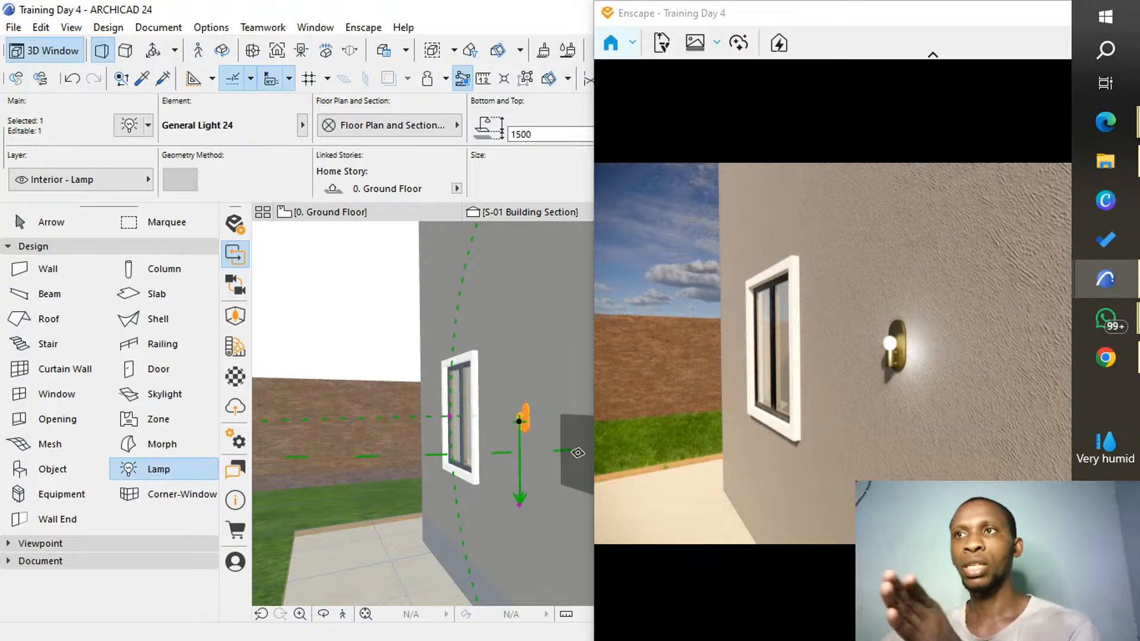
{"action": "scroll", "coordinate": [578, 451], "scroll_direction": "up", "scroll_amount": 2}
{"action": "scroll", "coordinate": [535, 457], "scroll_direction": "up", "scroll_amount": 2}
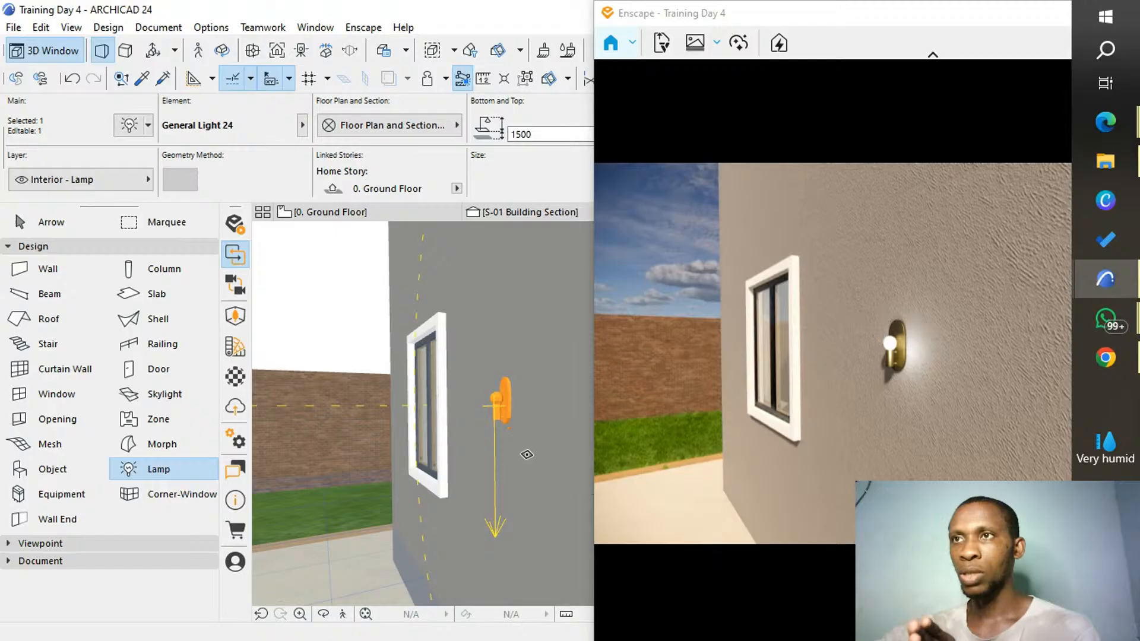
{"action": "scroll", "coordinate": [507, 442], "scroll_direction": "down", "scroll_amount": 3}
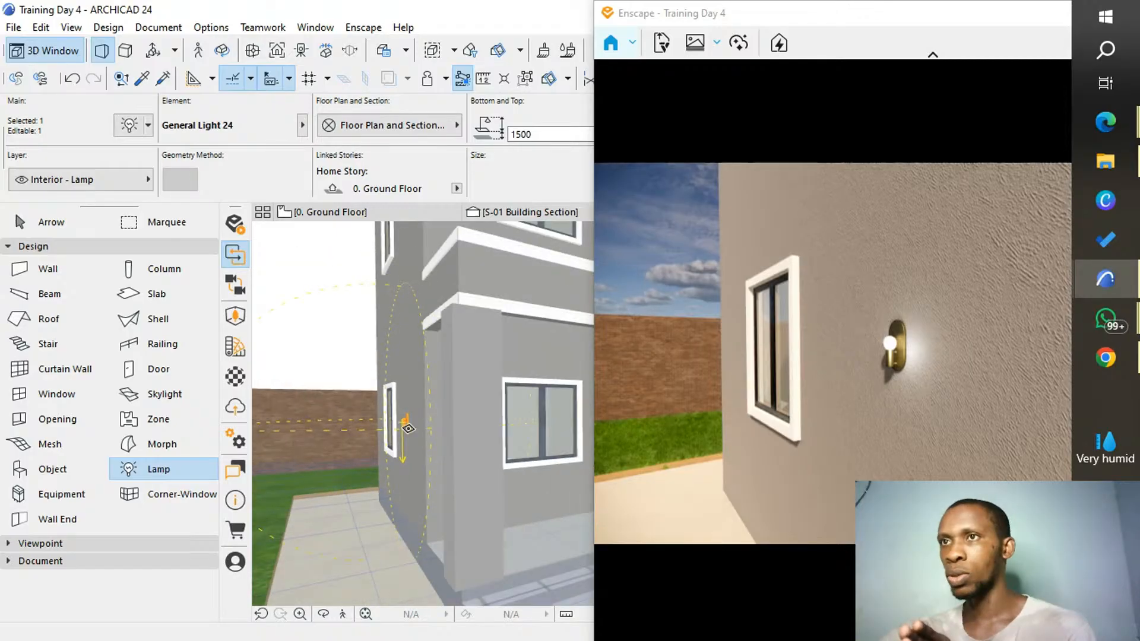
{"action": "middle_click_drag", "start_coordinate": [408, 429], "coordinate": [435, 397]}
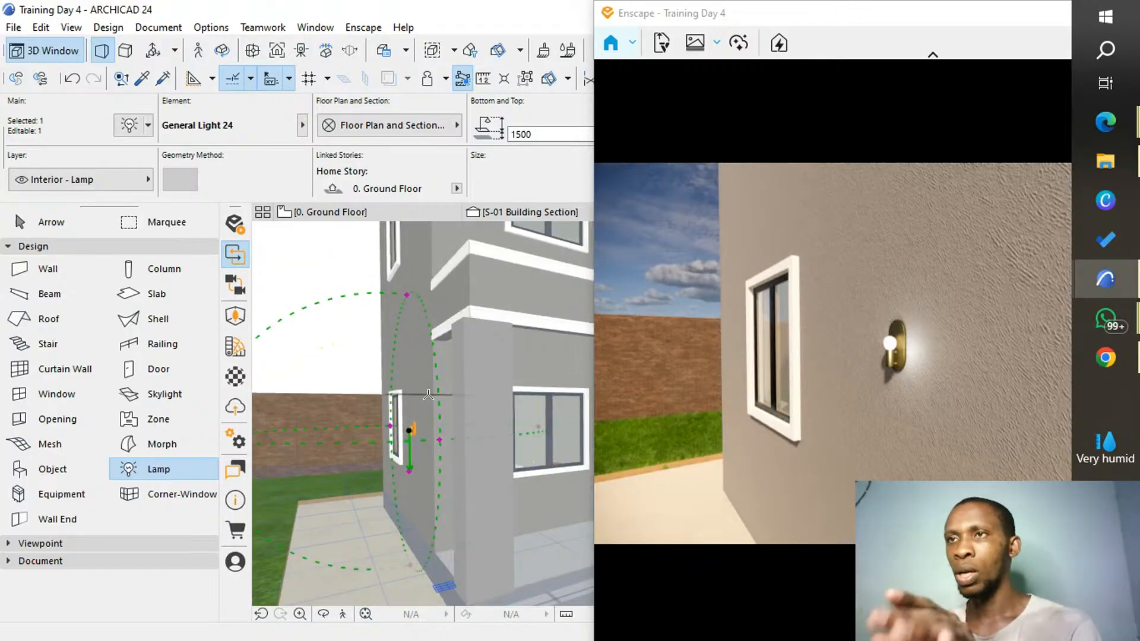
{"action": "key", "text": "o"}
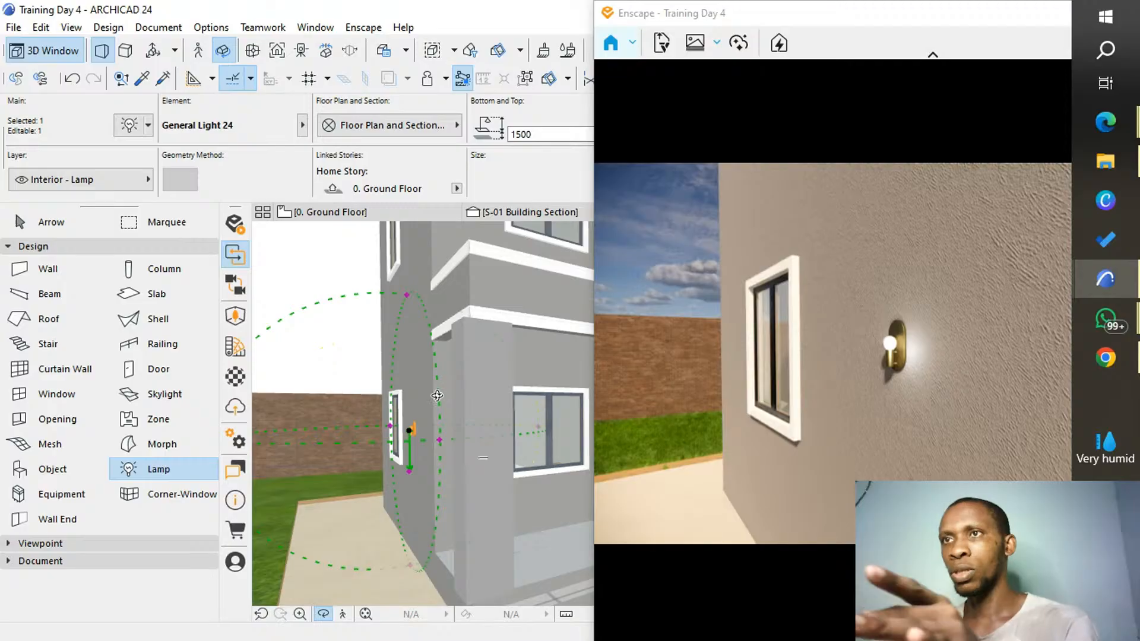
{"action": "left_click_drag", "start_coordinate": [437, 395], "coordinate": [547, 418]}
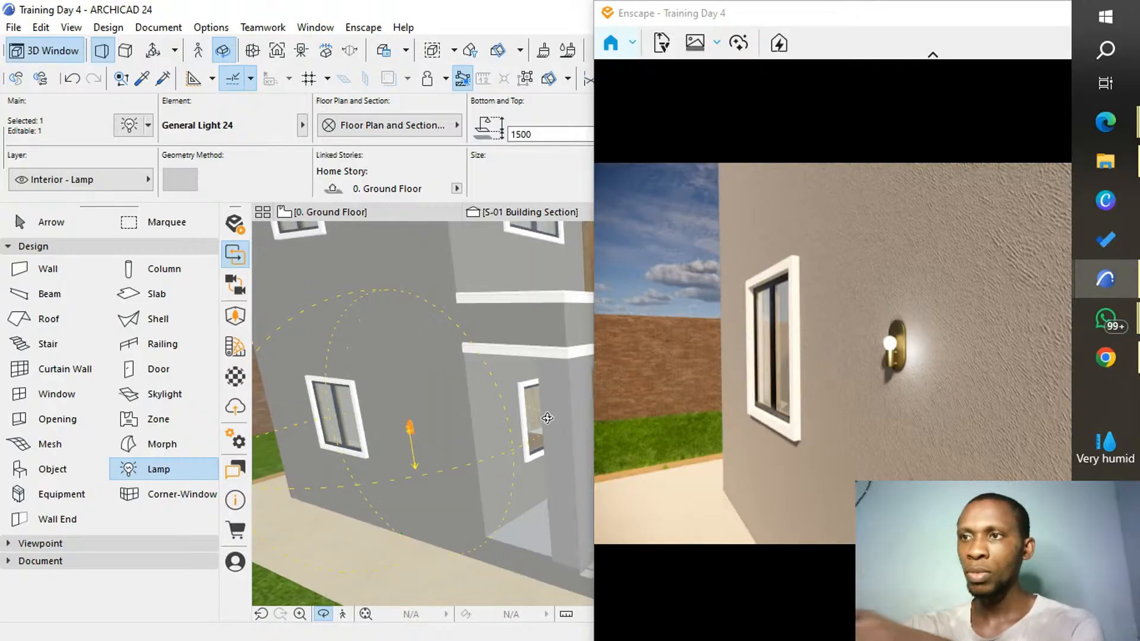
{"action": "key", "text": "Escape"}
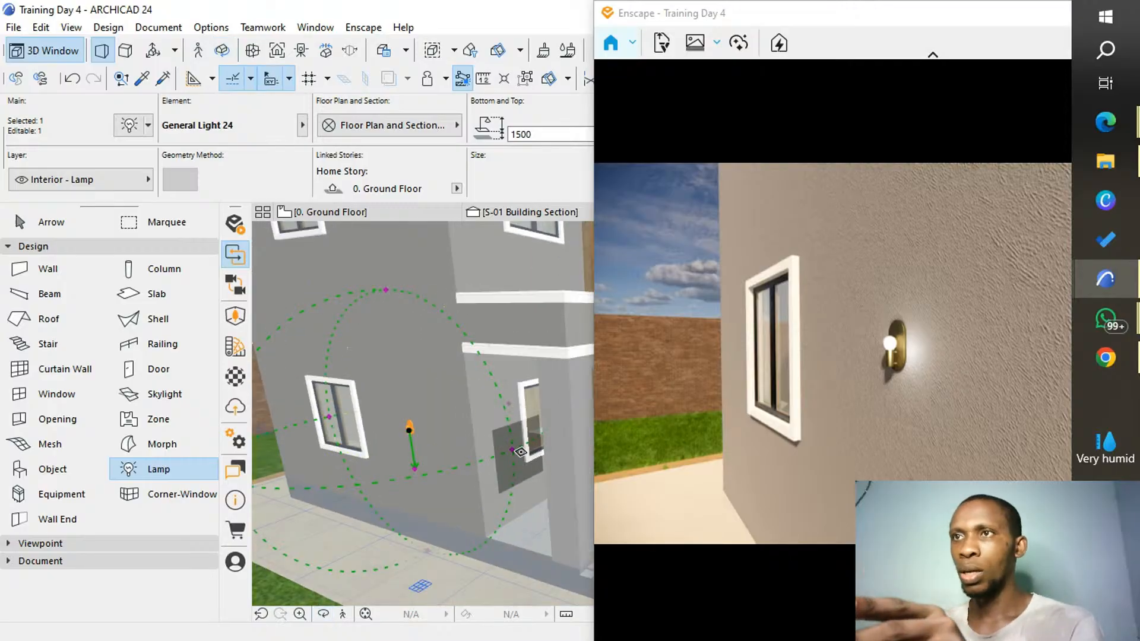
Stretch General Light 24's light distance inward to a small radius around the wall lamp.
{"action": "left_click", "coordinate": [511, 449]}
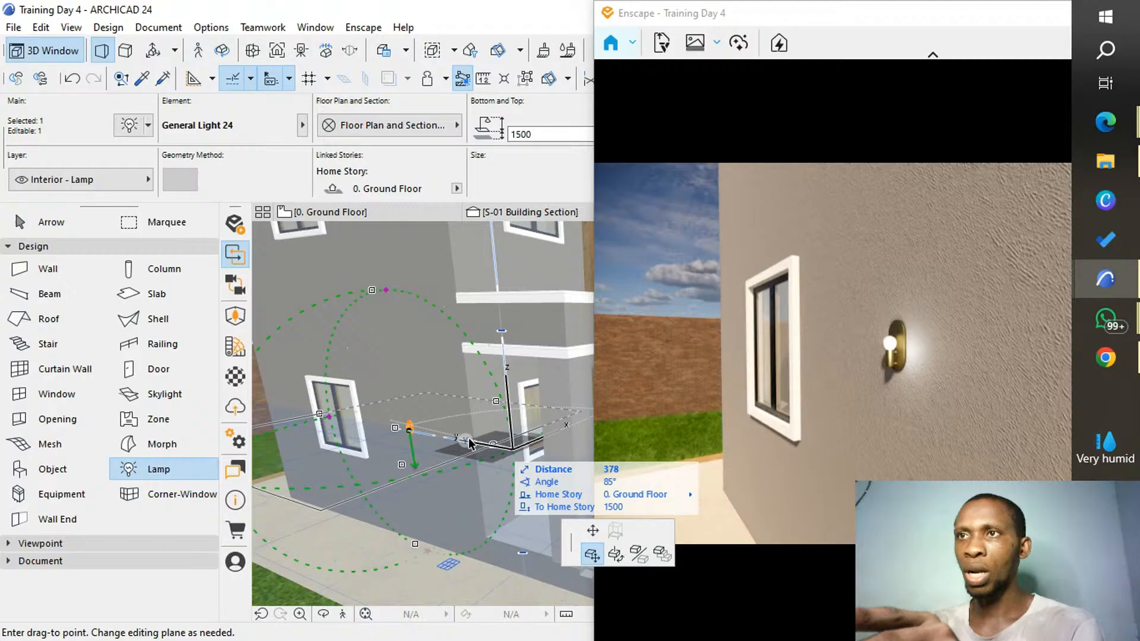
{"action": "key", "text": "Escape"}
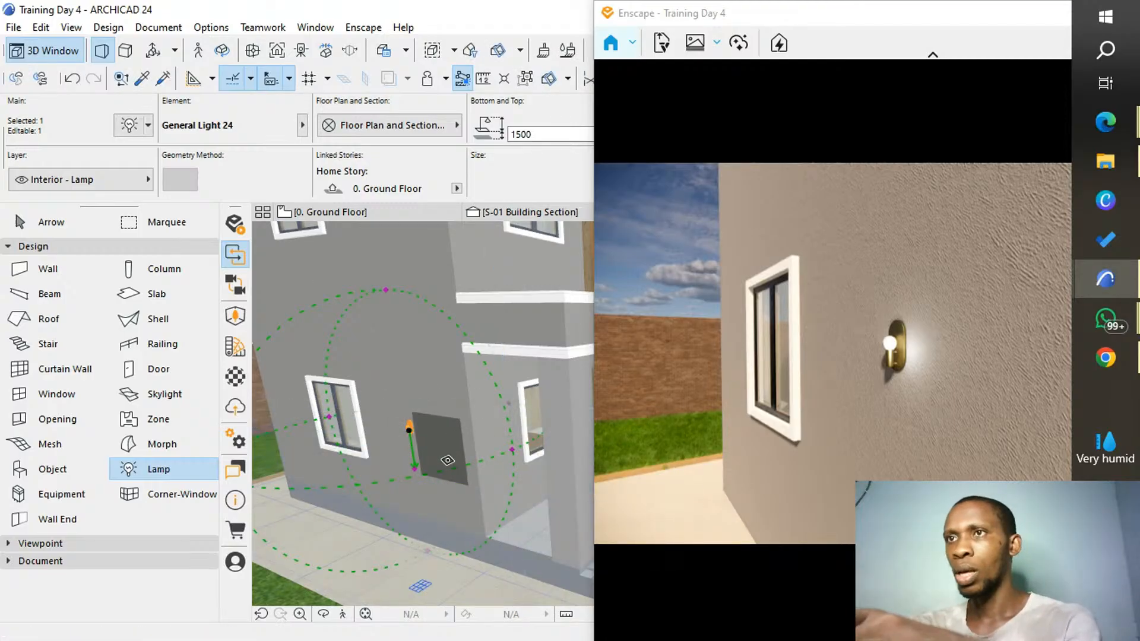
{"action": "left_click", "coordinate": [512, 449]}
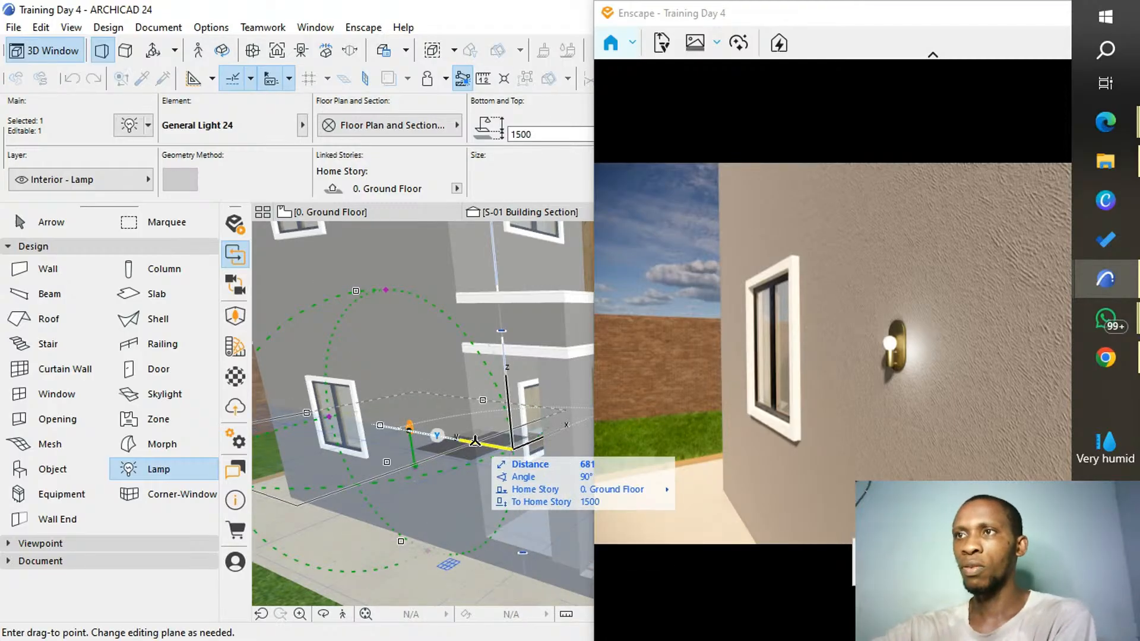
{"action": "left_click", "coordinate": [551, 494]}
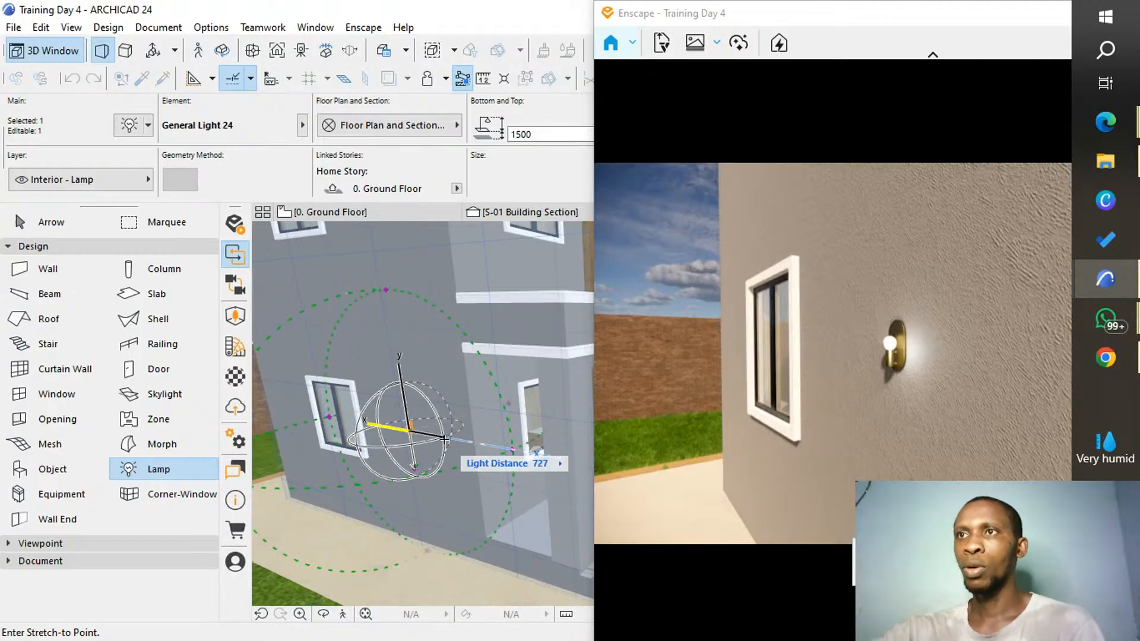
{"action": "left_click", "coordinate": [425, 443]}
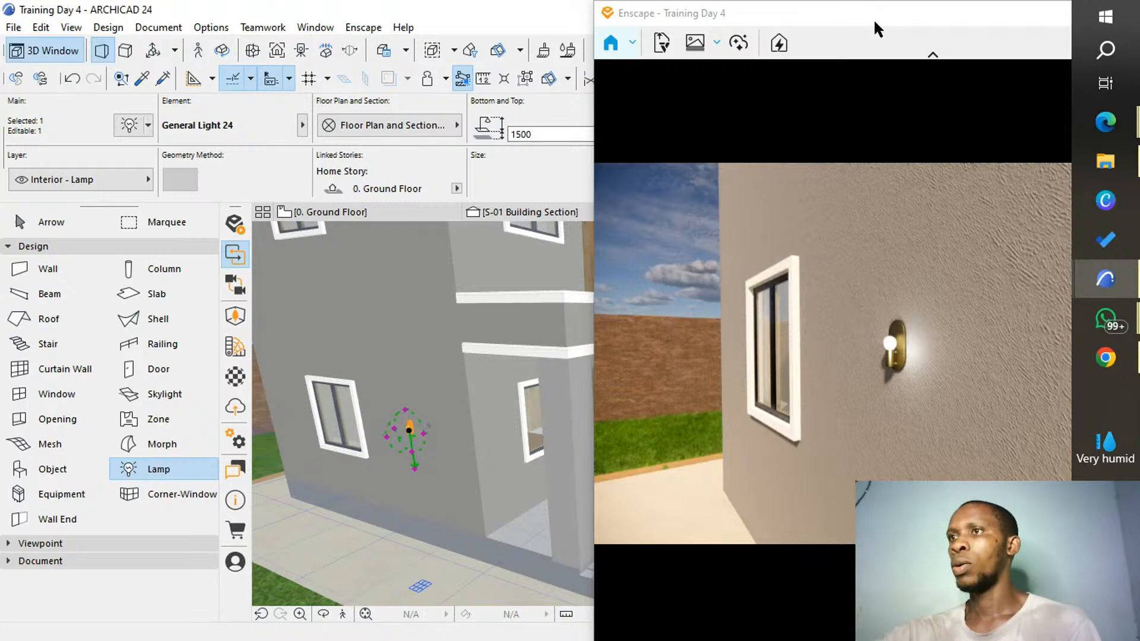
Raise General Light 24 vertically to a bottom height of 1546, level with the wall lamp's bulb.
{"action": "scroll", "coordinate": [416, 440], "scroll_direction": "up", "scroll_amount": 5}
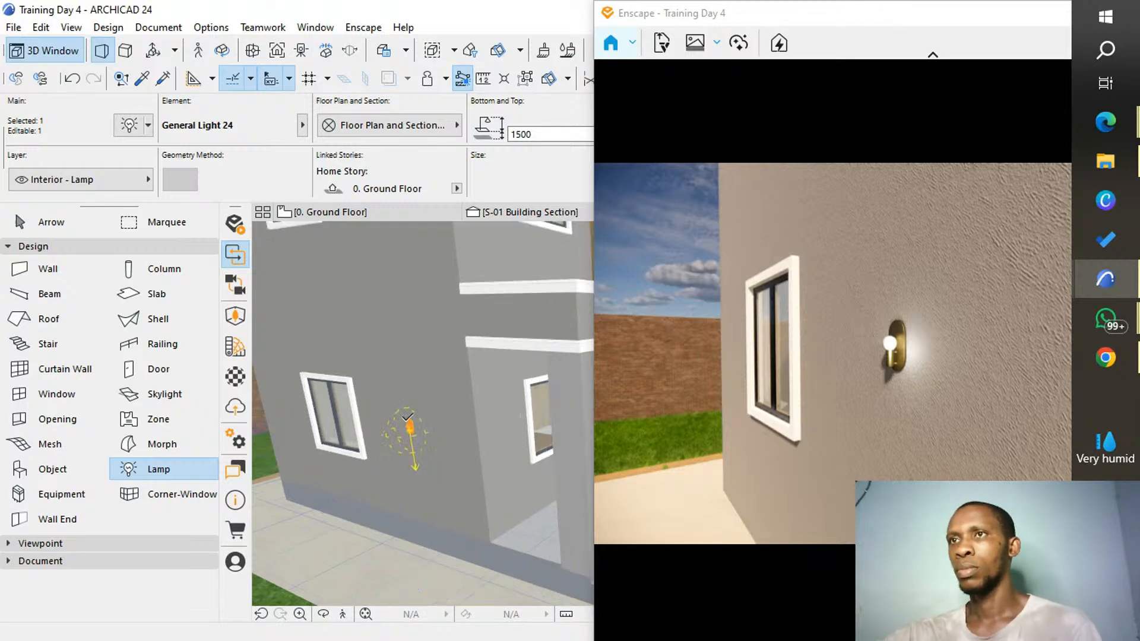
{"action": "middle_click_drag", "start_coordinate": [365, 426], "coordinate": [416, 422], "text": "shift"}
{"action": "scroll", "coordinate": [415, 423], "scroll_direction": "up", "scroll_amount": 4}
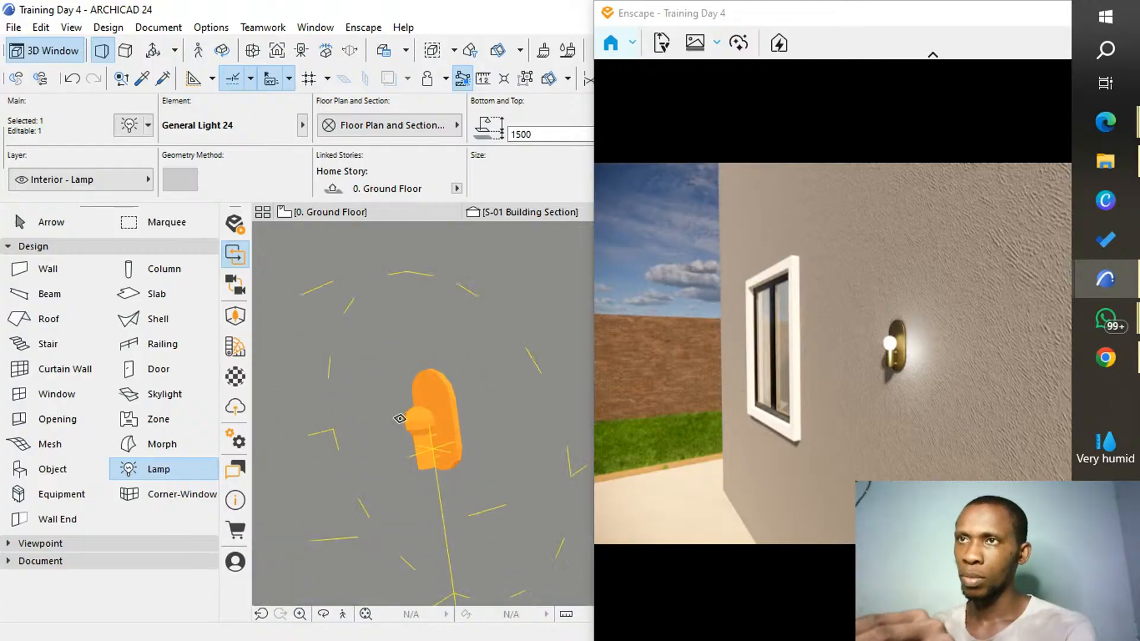
{"action": "left_click", "coordinate": [445, 455]}
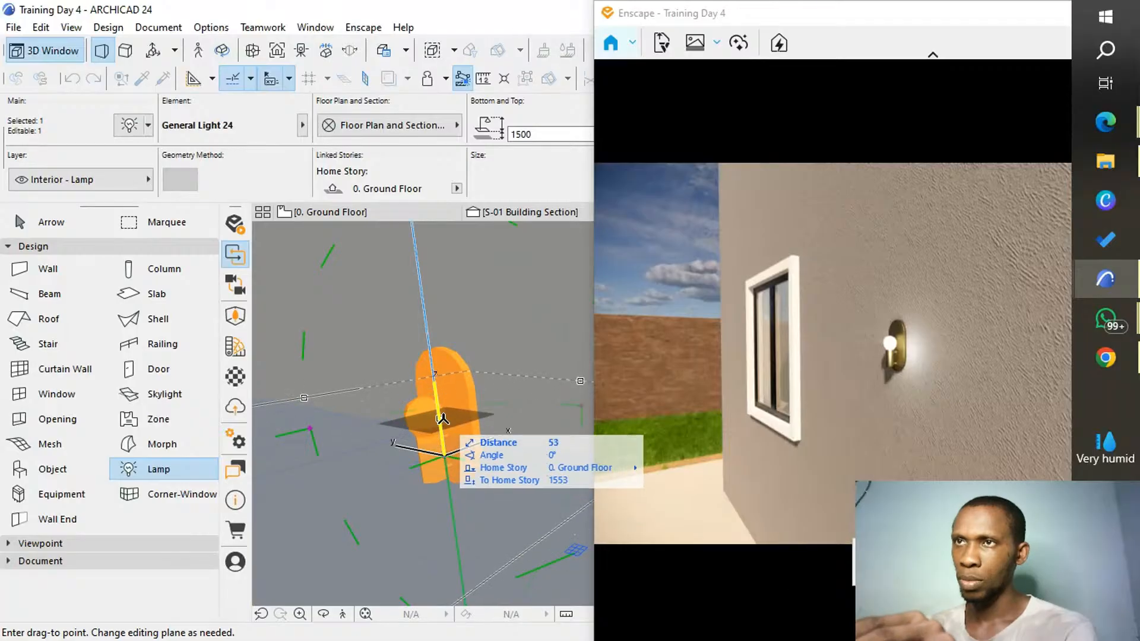
{"action": "left_click", "coordinate": [443, 420]}
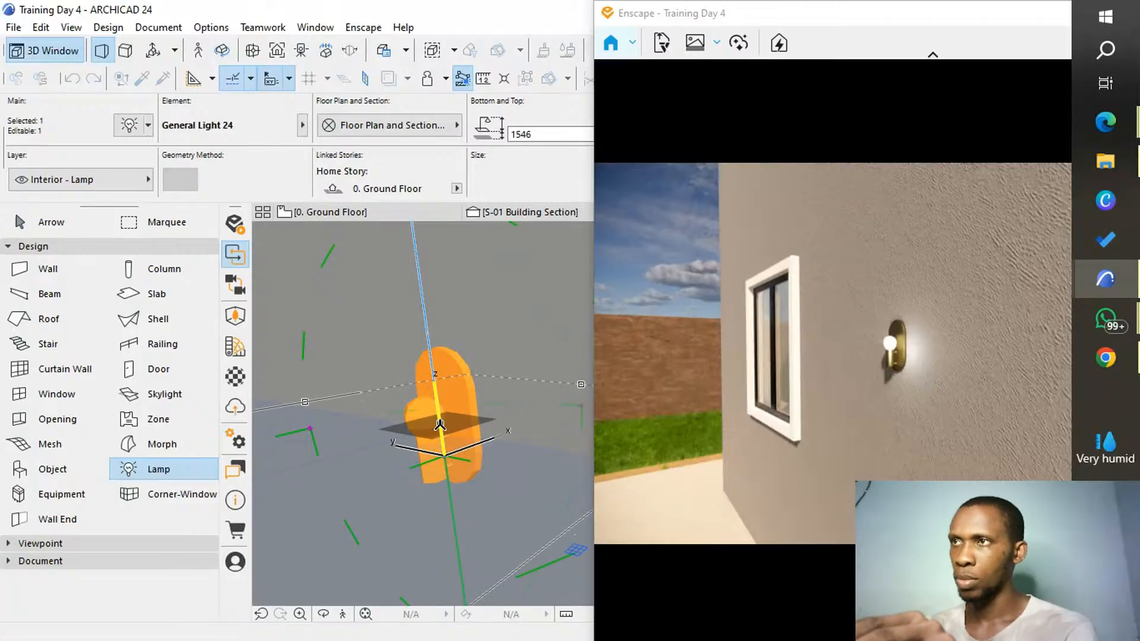
{"action": "left_click", "coordinate": [445, 454]}
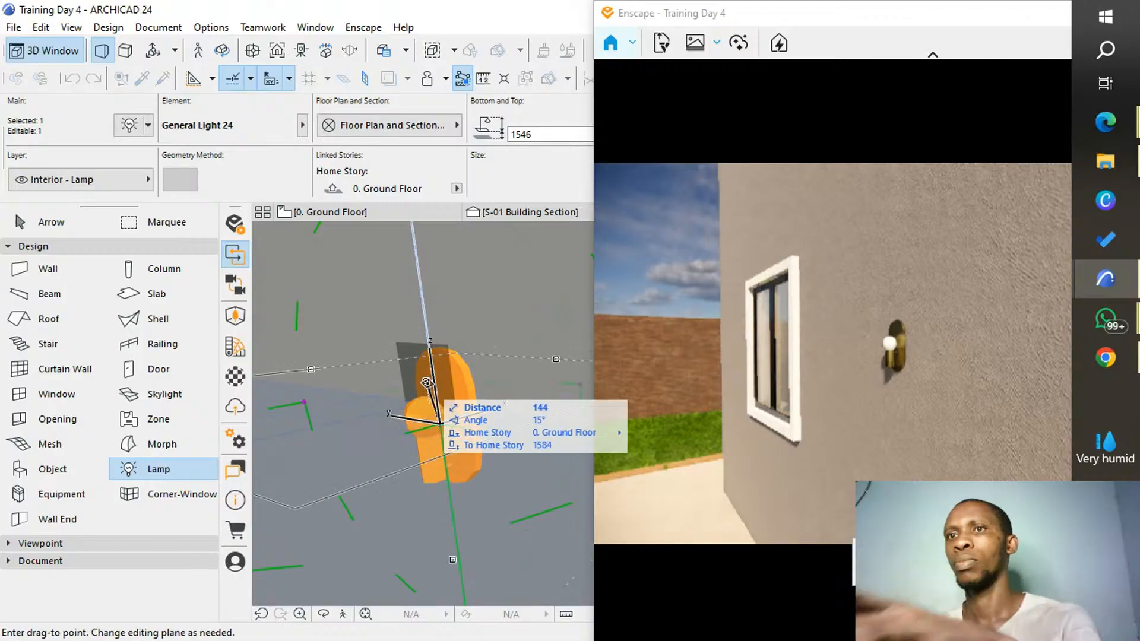
{"action": "left_click", "coordinate": [440, 423]}
Move General Light 24 onto the centre of the wall lamp's bulb in the ground floor plan and deselect it.
{"action": "left_click", "coordinate": [423, 209]}
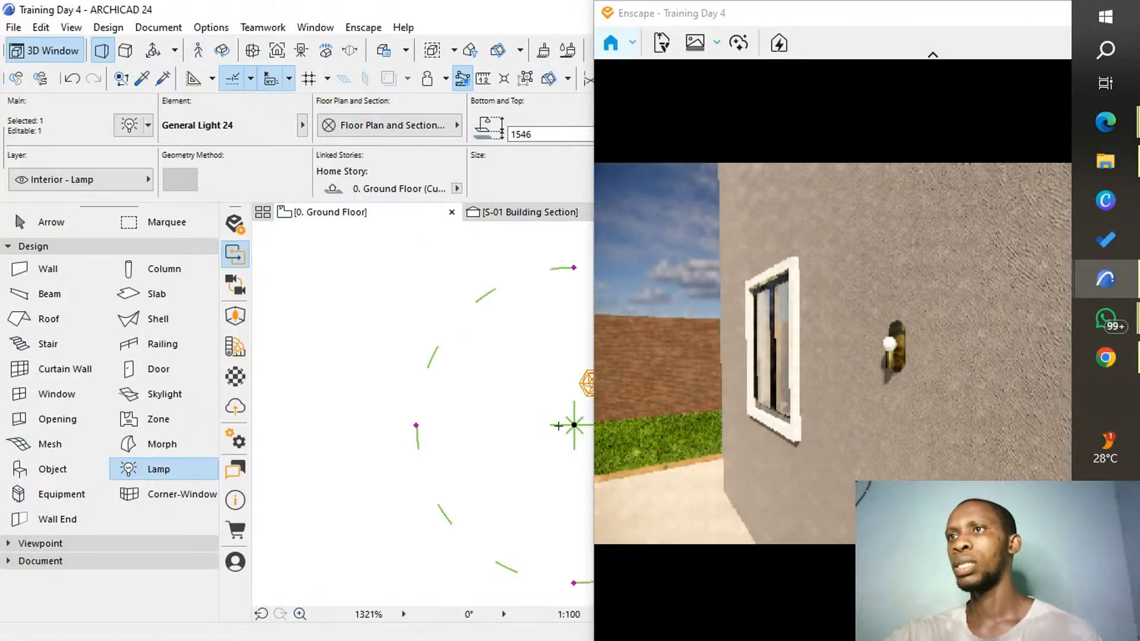
{"action": "scroll", "coordinate": [475, 425], "scroll_direction": "up", "scroll_amount": 5}
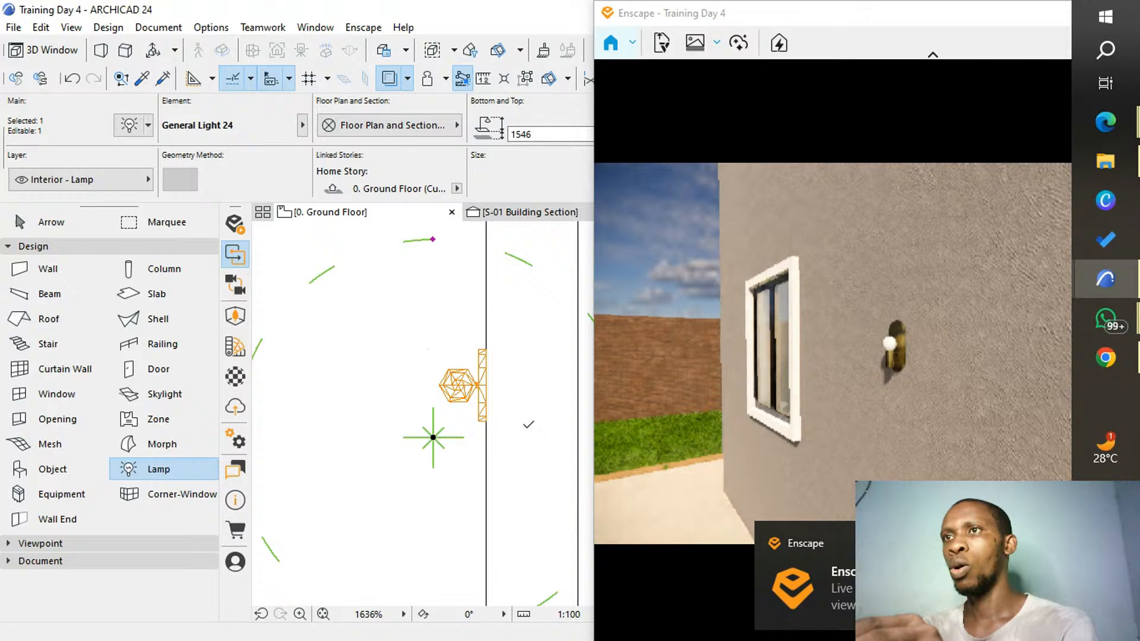
{"action": "left_click_drag", "start_coordinate": [402, 443], "coordinate": [433, 369]}
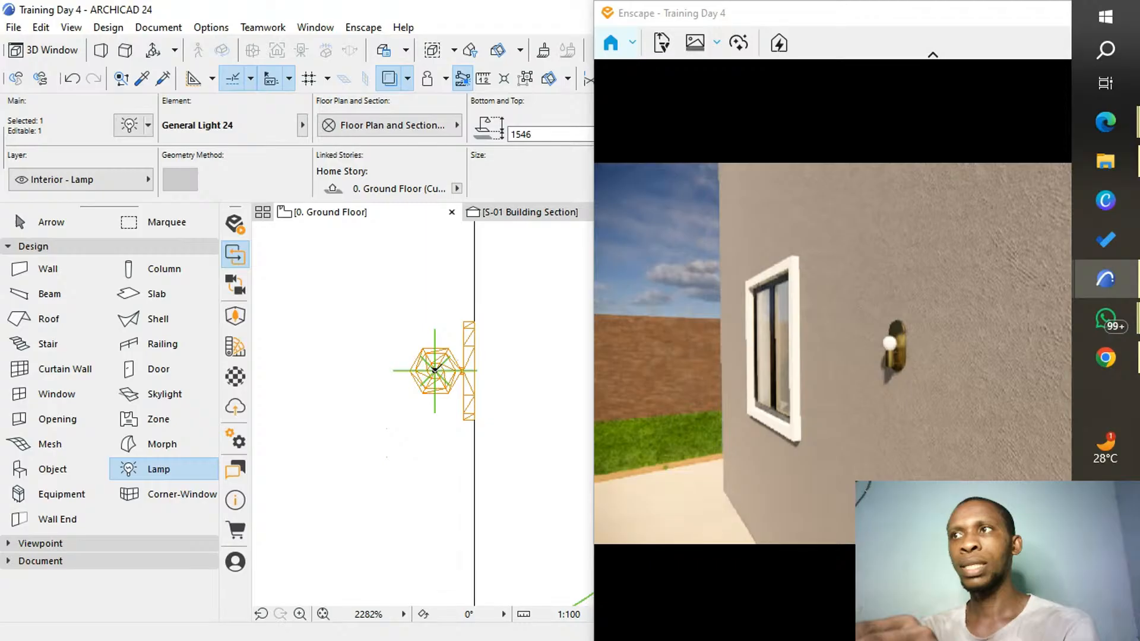
{"action": "scroll", "coordinate": [392, 398], "scroll_direction": "down", "scroll_amount": 6}
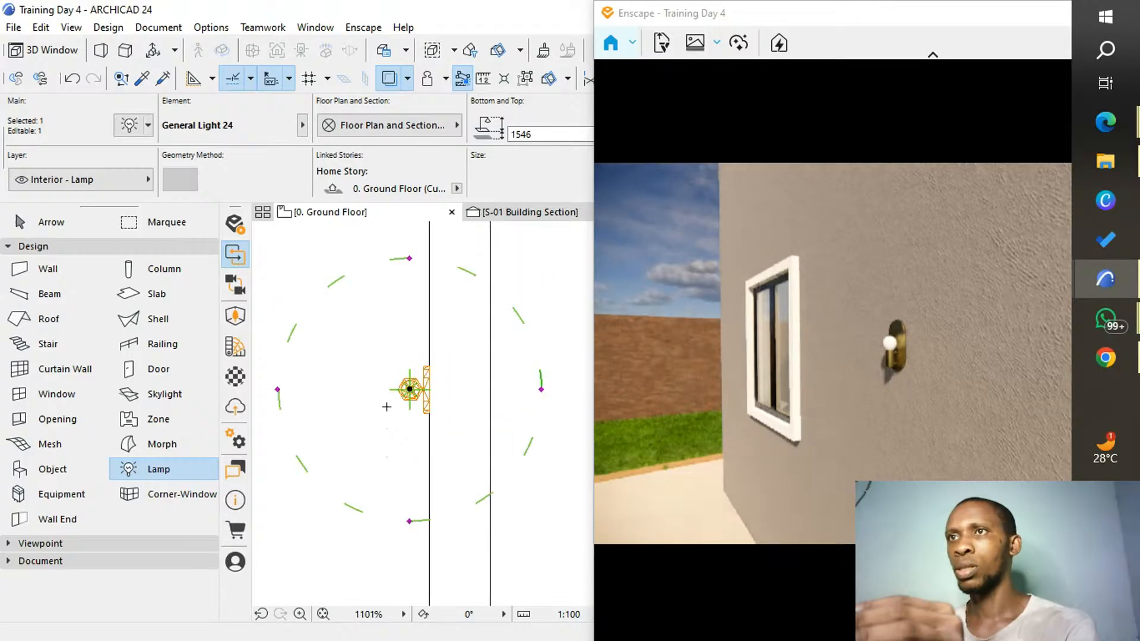
{"action": "scroll", "coordinate": [387, 407], "scroll_direction": "down", "scroll_amount": 2}
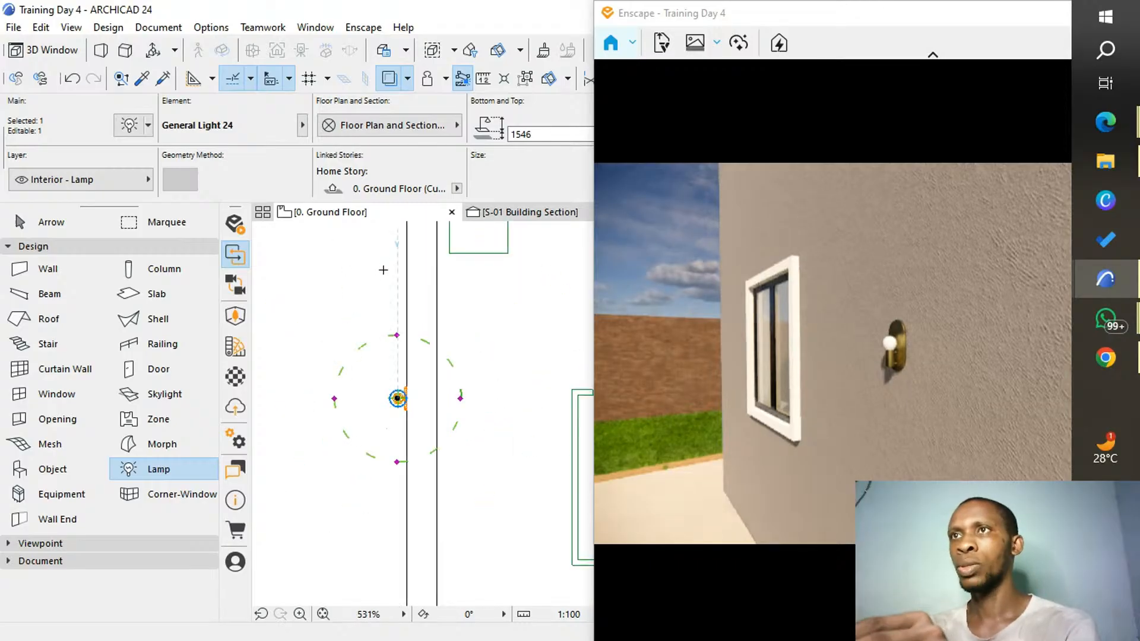
{"action": "key", "text": "Escape"}
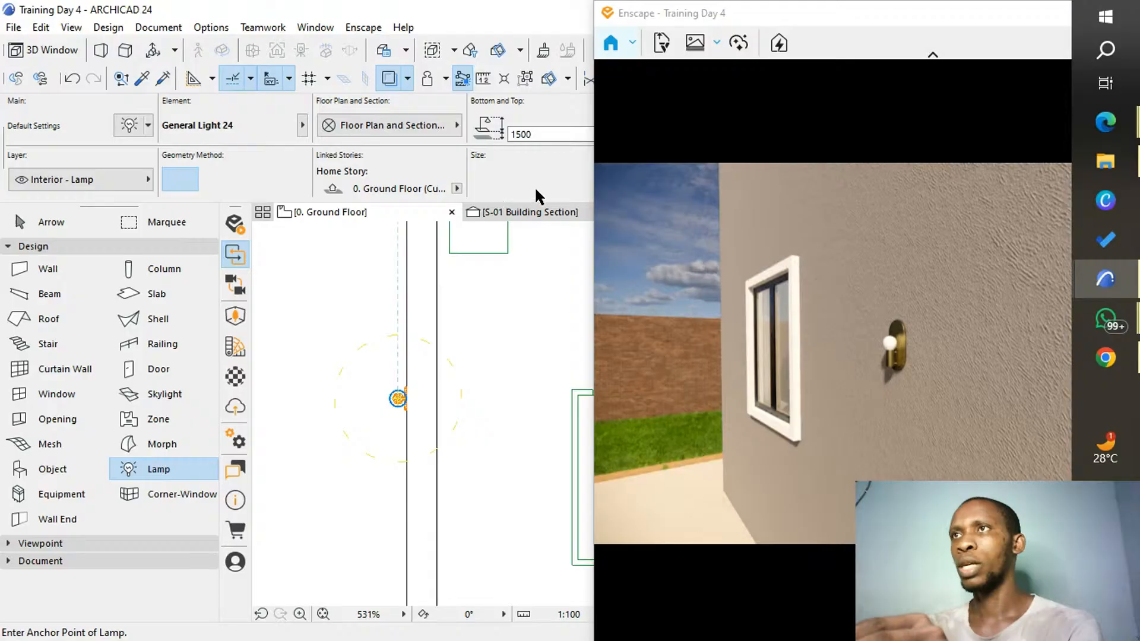
Move the Enscape window further aside and bring up the 3D view of the wall lamp in Archicad.
{"action": "left_click_drag", "start_coordinate": [785, 11], "coordinate": [963, 10]}
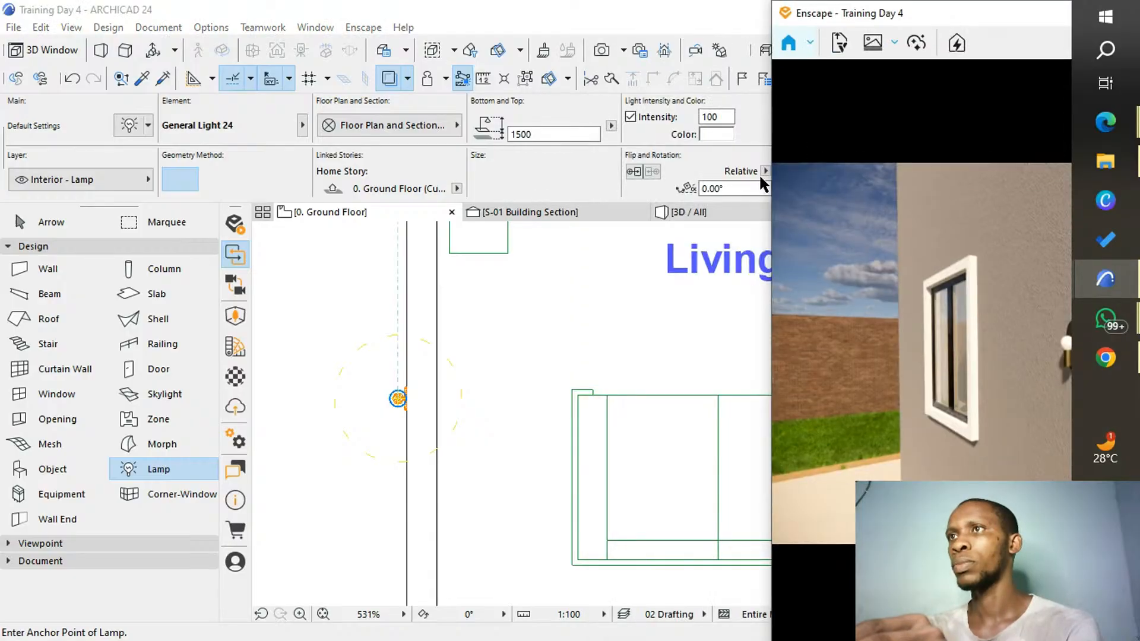
{"action": "left_click", "coordinate": [735, 193]}
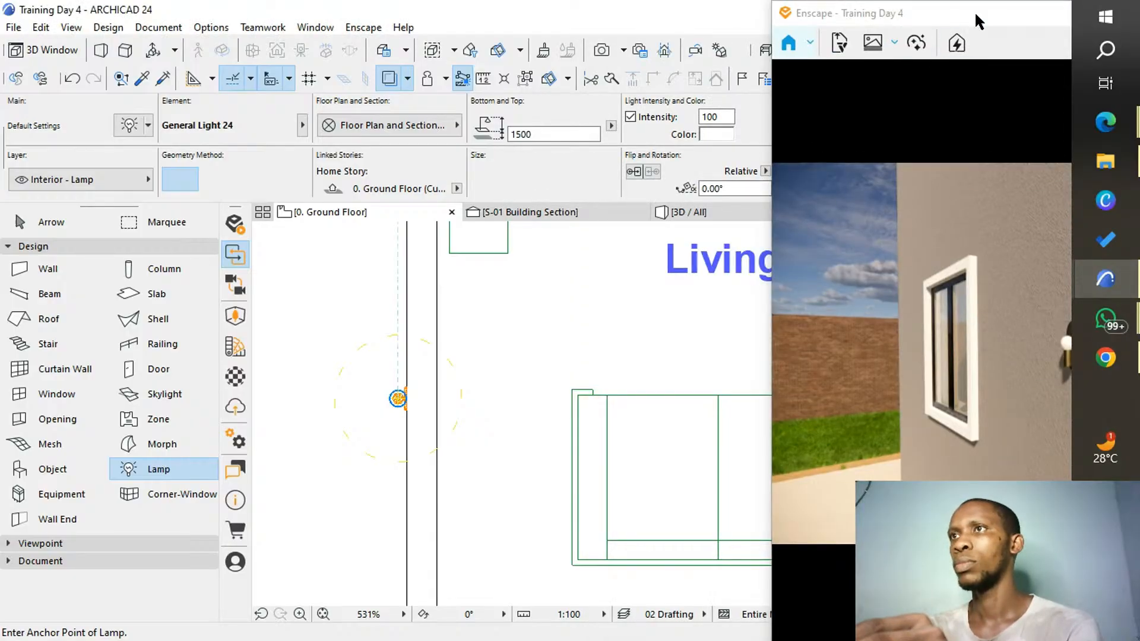
{"action": "left_click", "coordinate": [716, 214]}
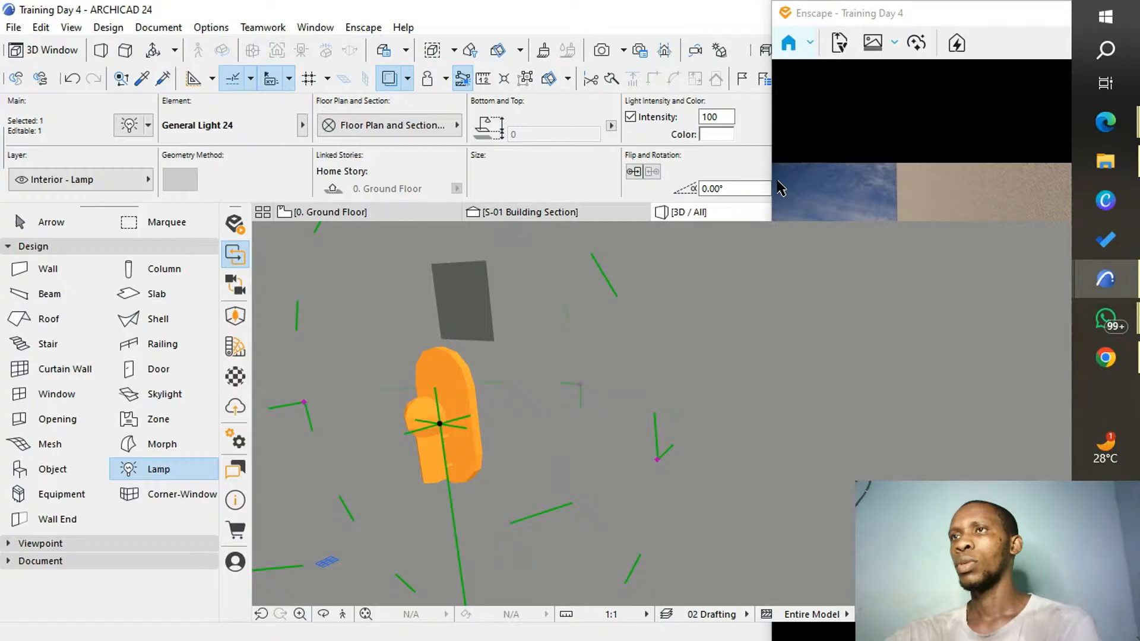
Bring the Enscape view forward to examine the light around the wall lamp, and move it aside to uncover Archicad's 3D view.
{"action": "left_click_drag", "start_coordinate": [959, 17], "coordinate": [610, 29]}
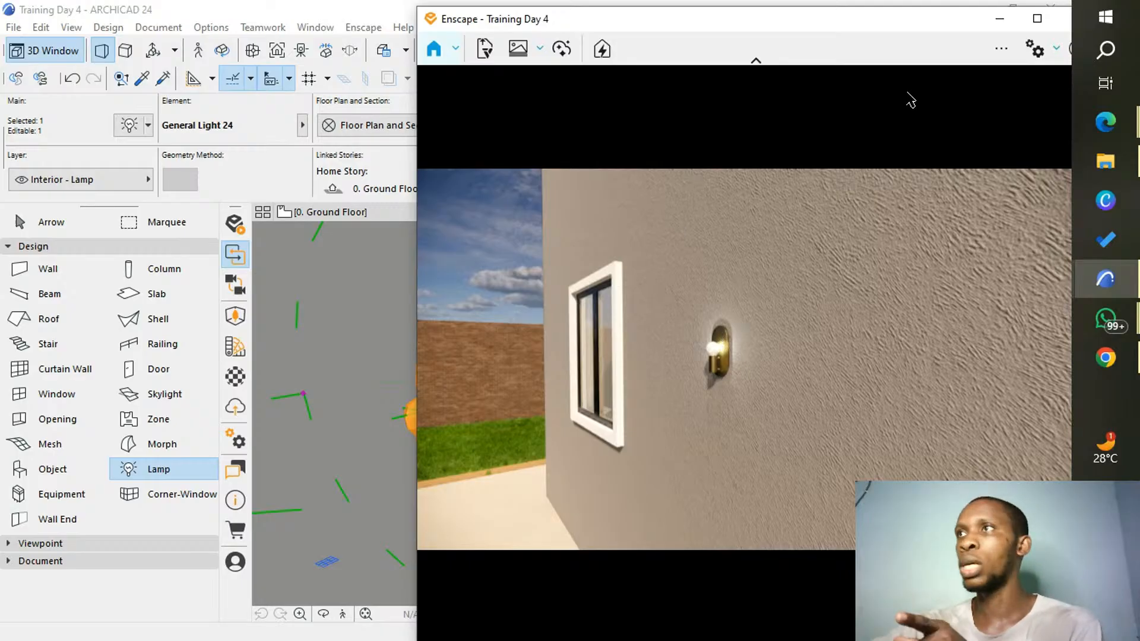
{"action": "left_click_drag", "start_coordinate": [962, 16], "coordinate": [1003, 13]}
{"action": "left_click_drag", "start_coordinate": [681, 13], "coordinate": [861, 14]}
{"action": "left_click_drag", "start_coordinate": [790, 16], "coordinate": [880, 15]}
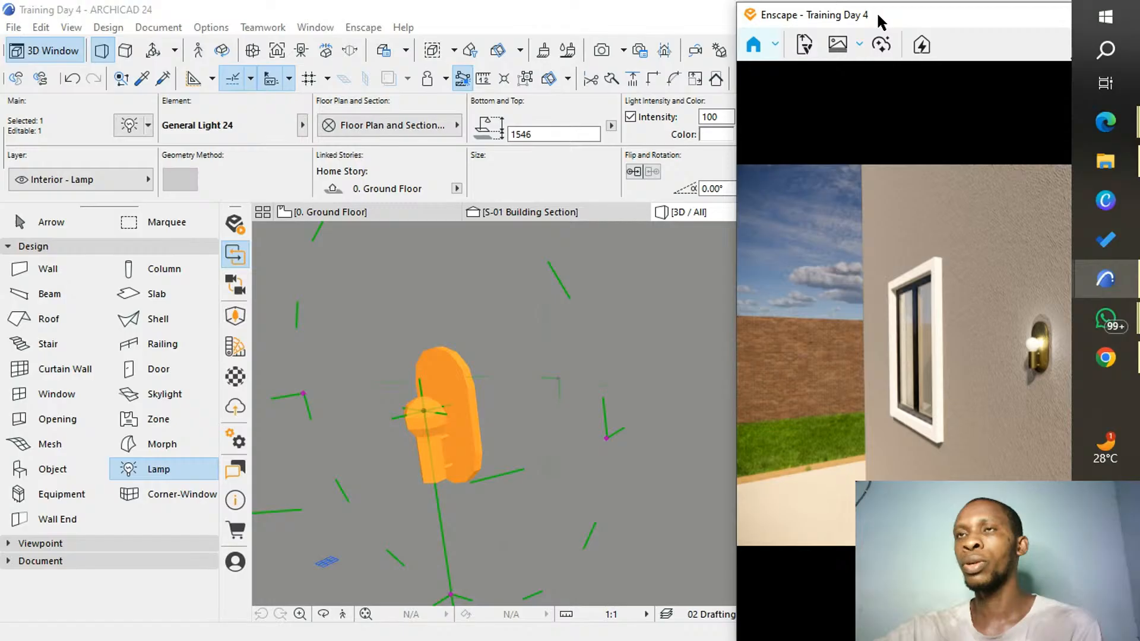
Open General Light 24's selection settings and look through its light settings from Visible Light to Shadow and Surface Related Special Effects.
{"action": "left_click", "coordinate": [129, 125]}
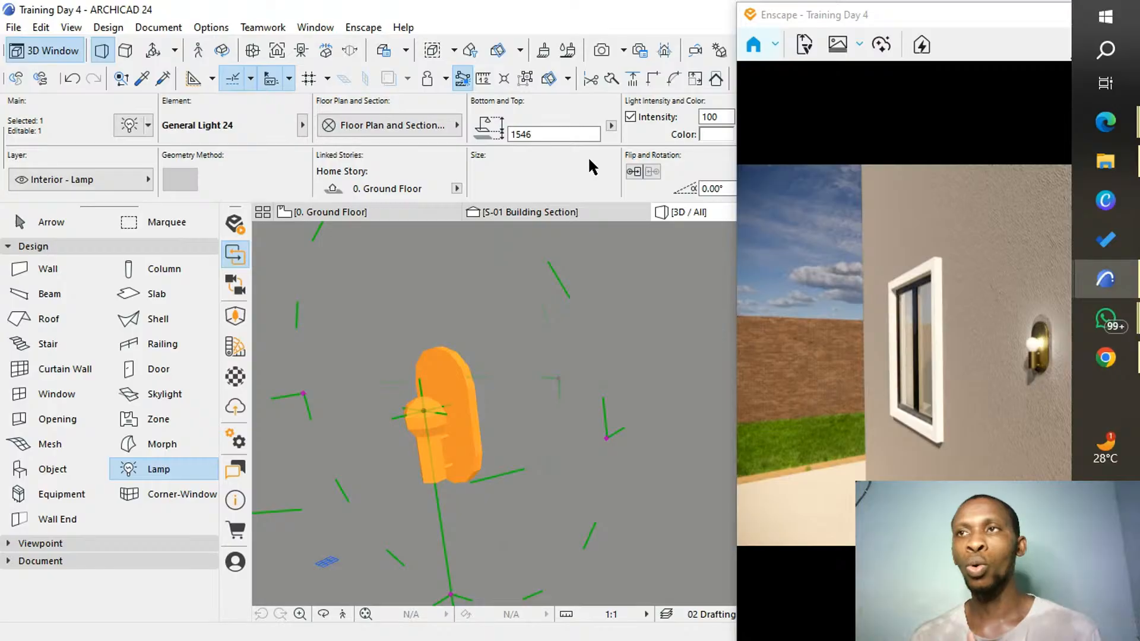
{"action": "left_click", "coordinate": [131, 123]}
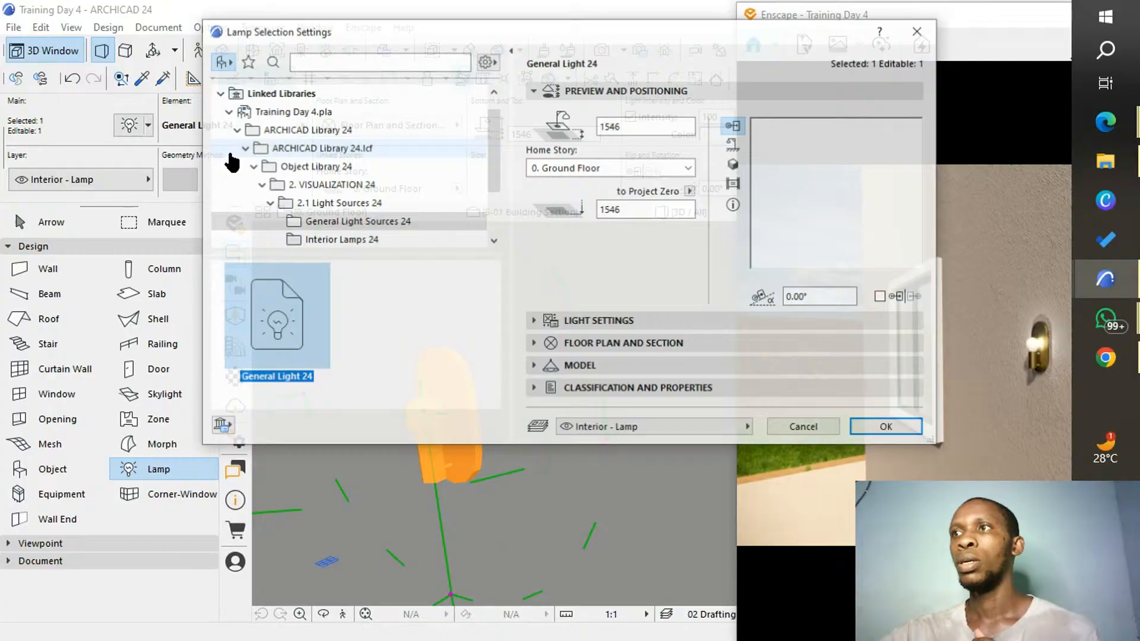
{"action": "left_click", "coordinate": [633, 322]}
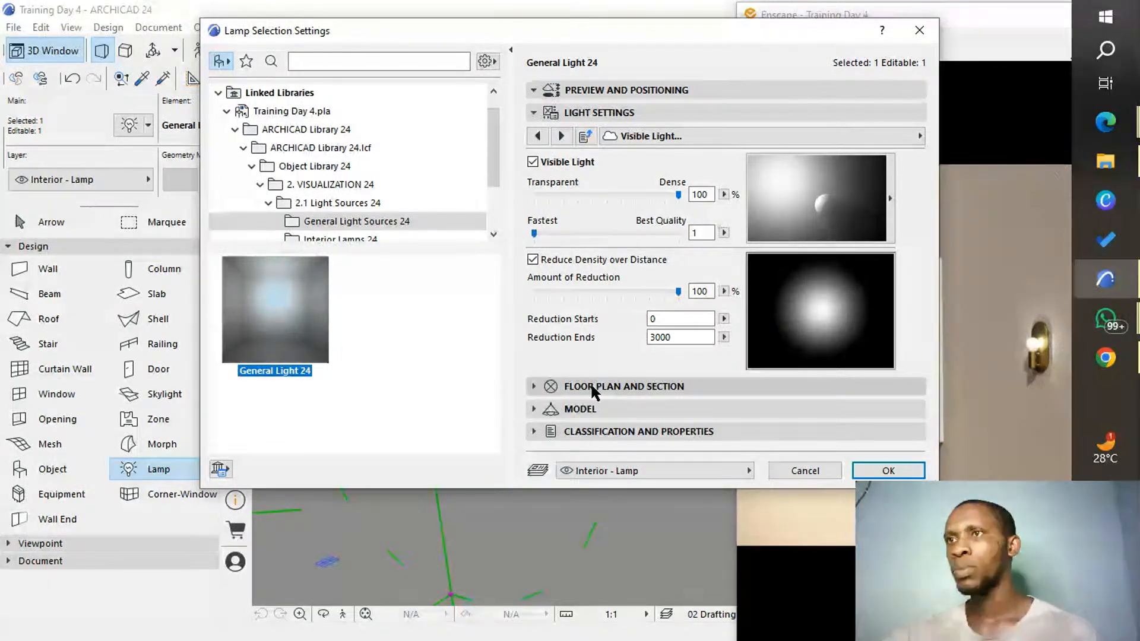
{"action": "left_click", "coordinate": [564, 136]}
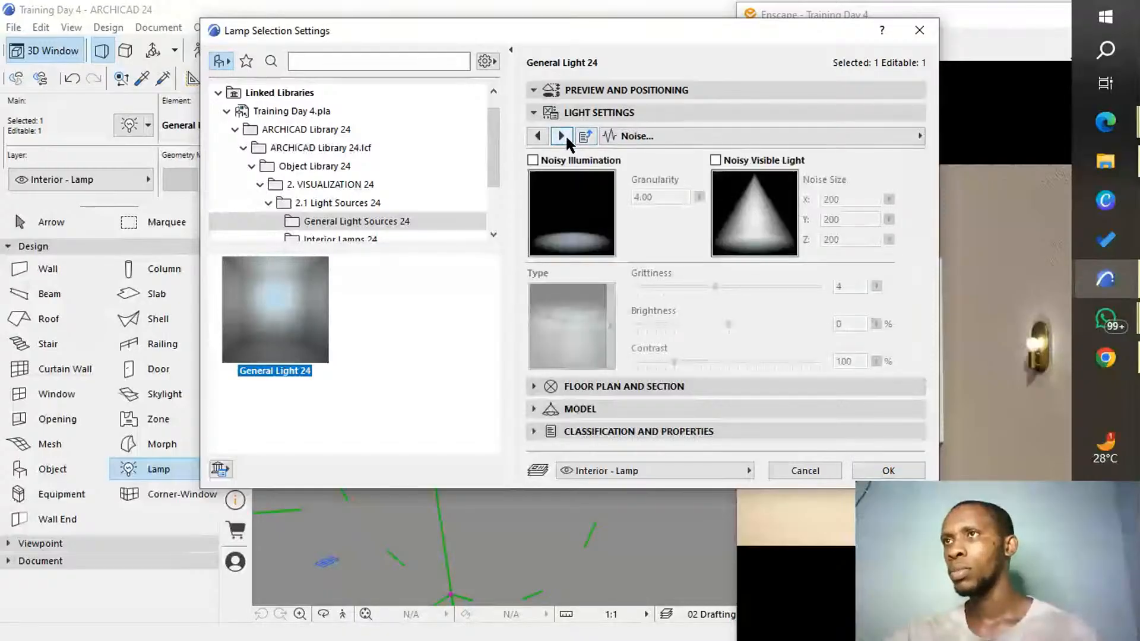
{"action": "left_click", "coordinate": [561, 136]}
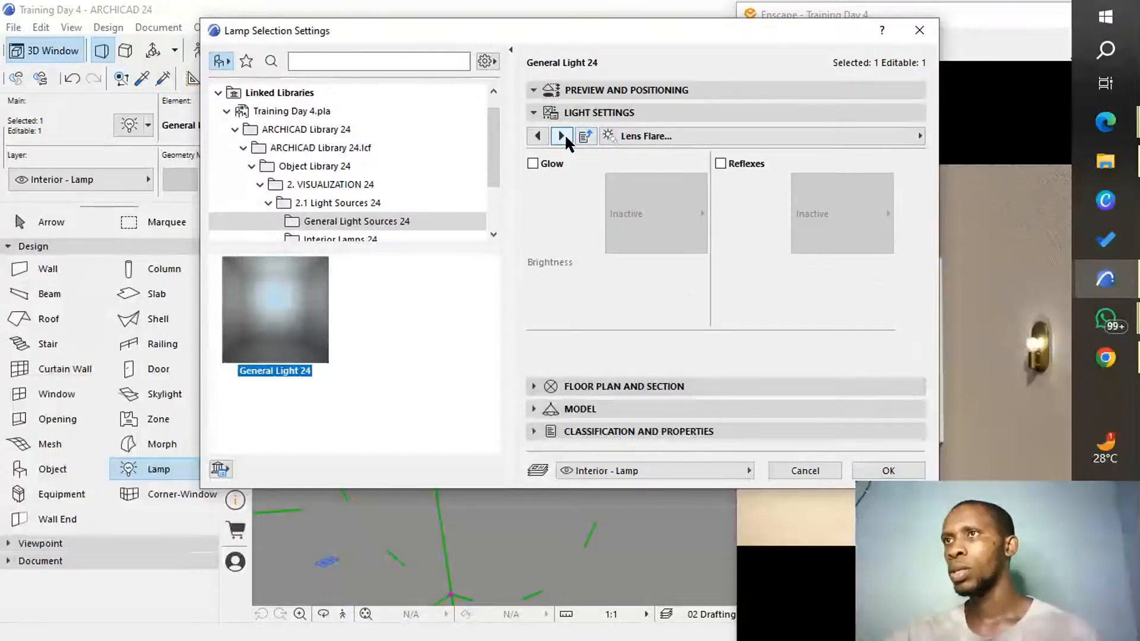
{"action": "left_click", "coordinate": [562, 136]}
{"action": "left_click", "coordinate": [564, 136]}
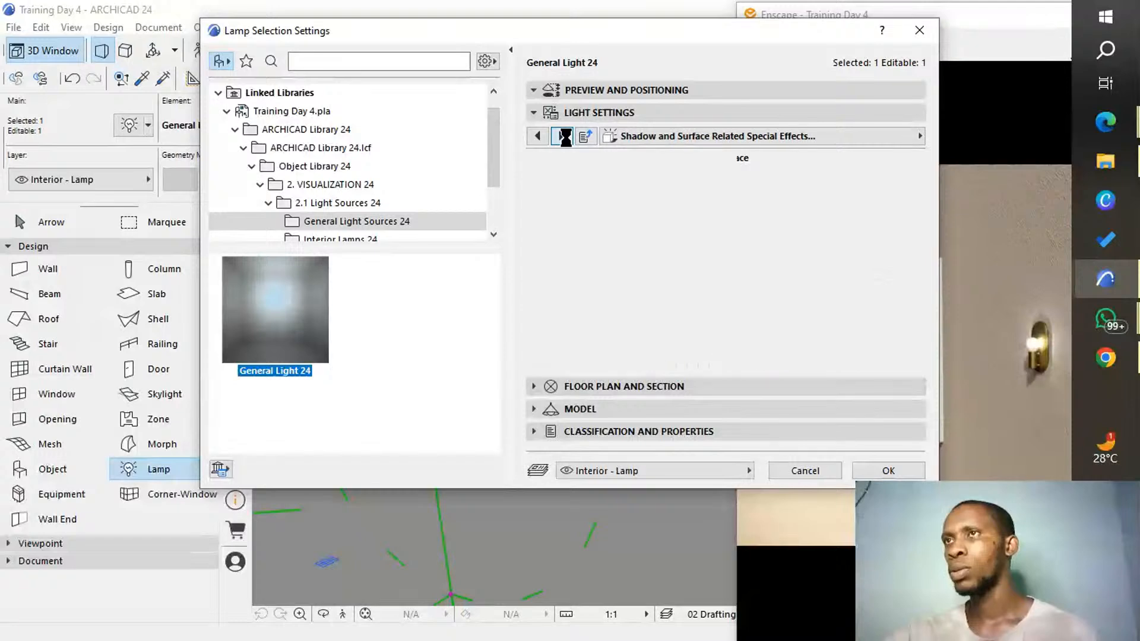
{"action": "left_click", "coordinate": [564, 136]}
Go back through the light settings to Model Representation, review the Visible Light type options, and close the lamp settings.
{"action": "left_click", "coordinate": [537, 136]}
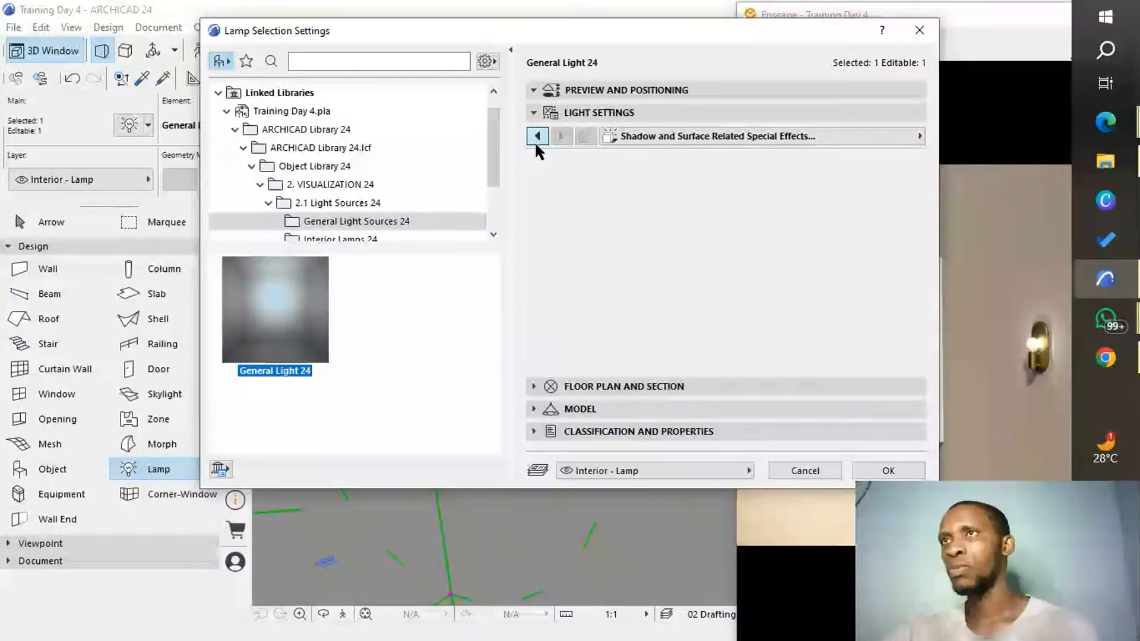
{"action": "left_click", "coordinate": [537, 136]}
{"action": "left_click", "coordinate": [537, 136]}
{"action": "left_click", "coordinate": [538, 136]}
{"action": "left_click", "coordinate": [538, 137]}
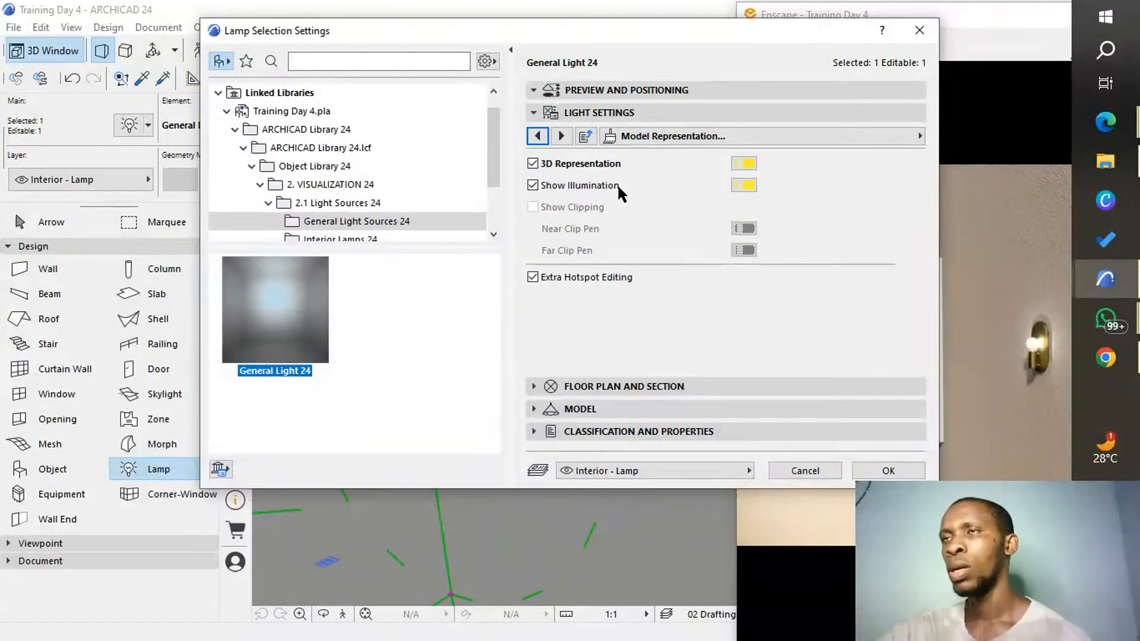
{"action": "left_click", "coordinate": [561, 136]}
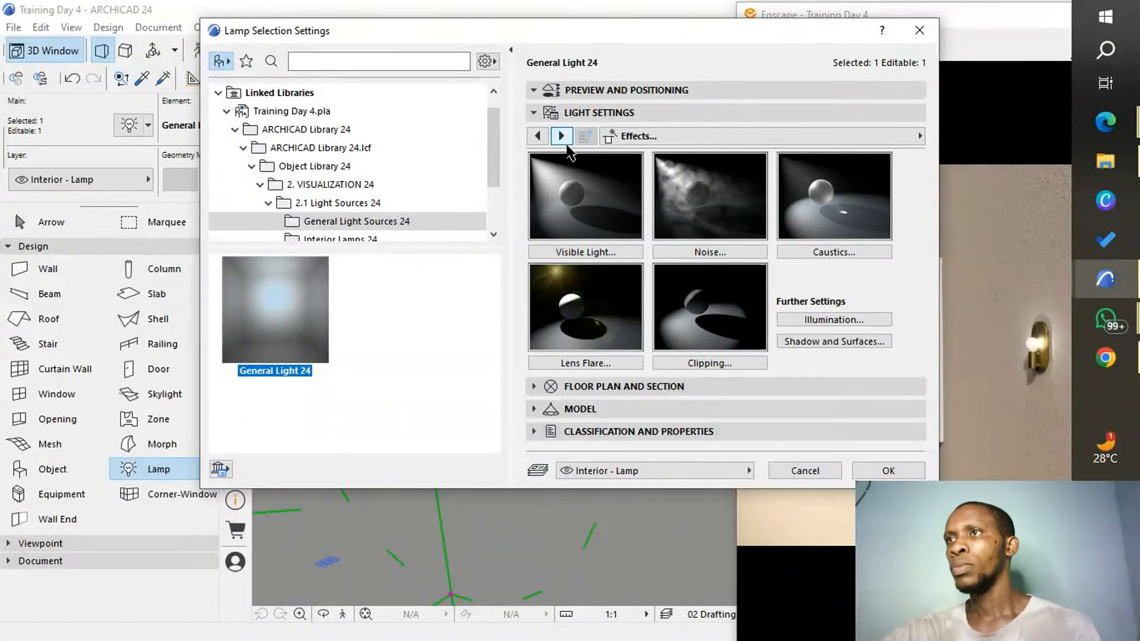
{"action": "left_click", "coordinate": [563, 137]}
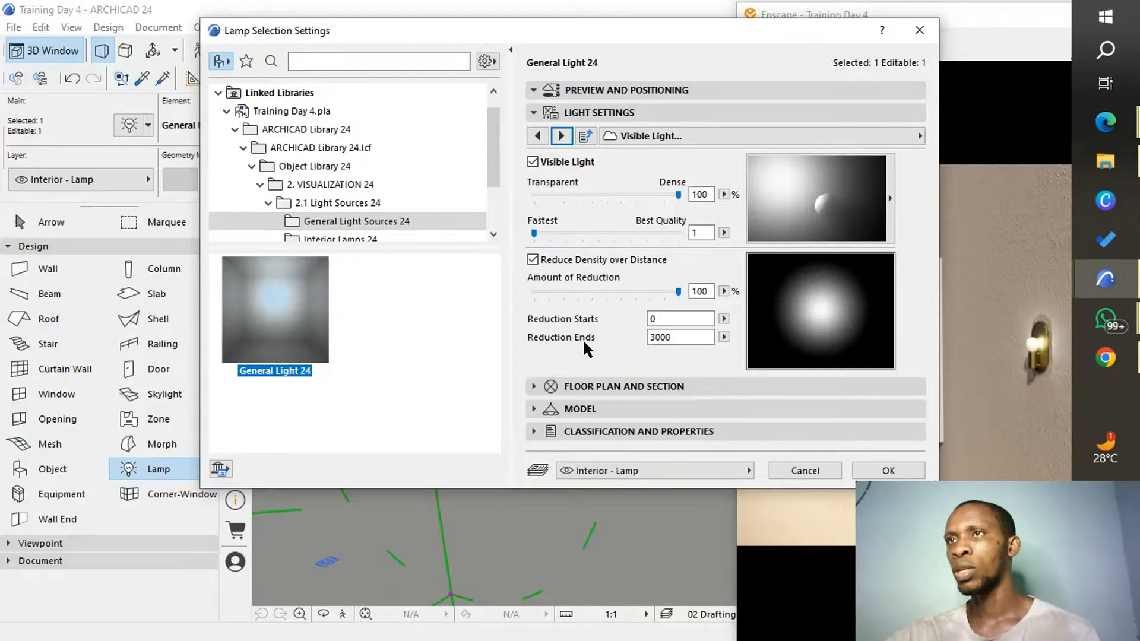
{"action": "left_click", "coordinate": [890, 199]}
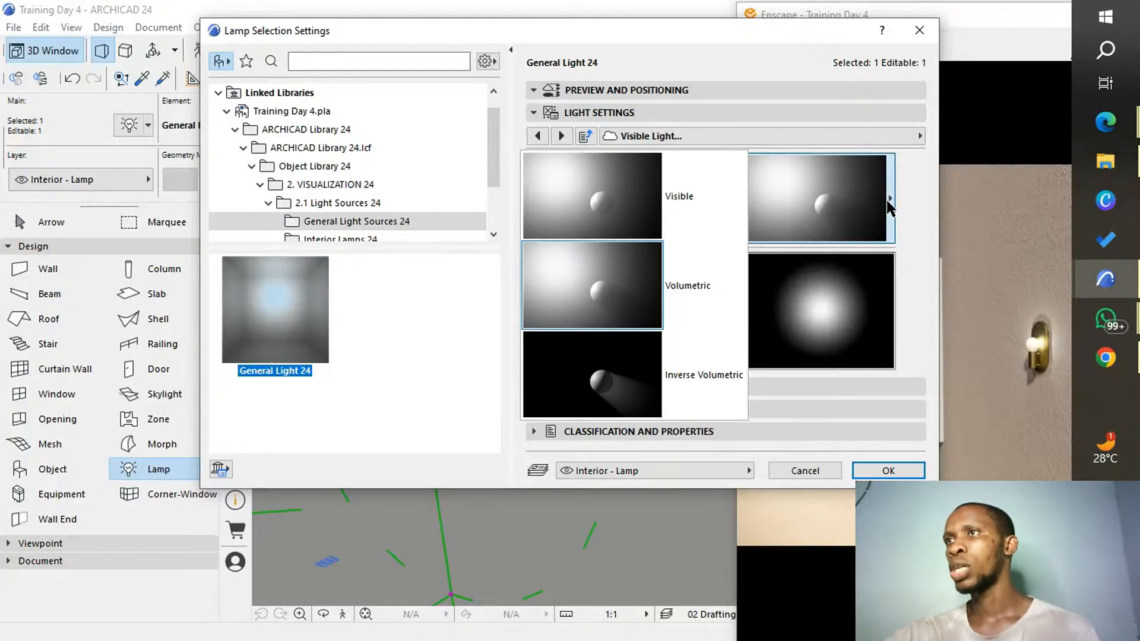
{"action": "left_click", "coordinate": [429, 368]}
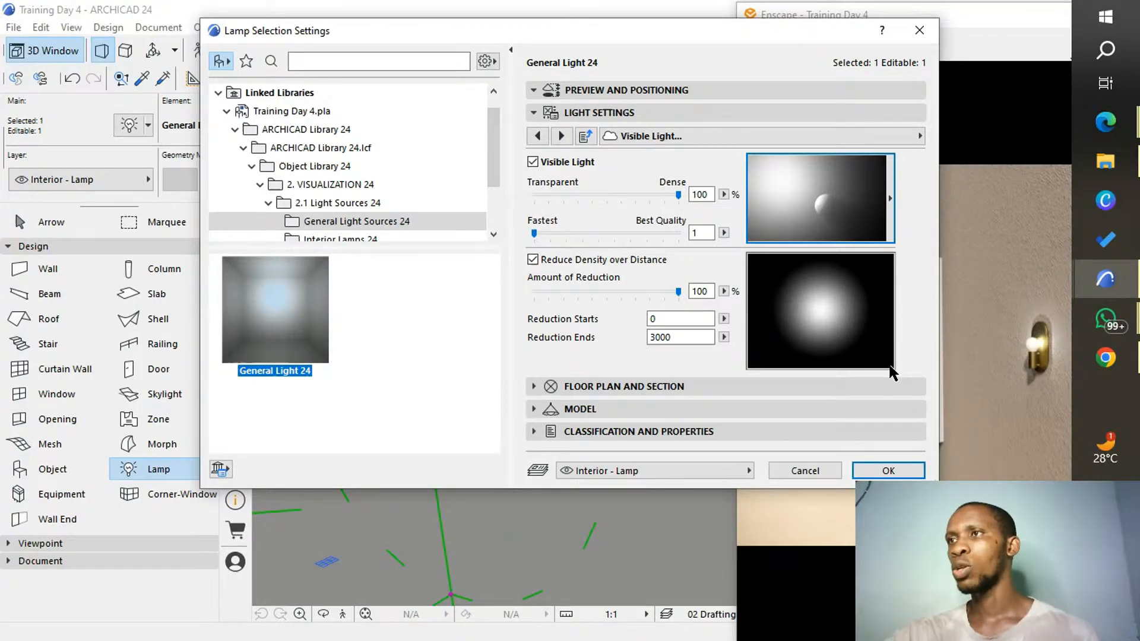
{"action": "left_click", "coordinate": [880, 471]}
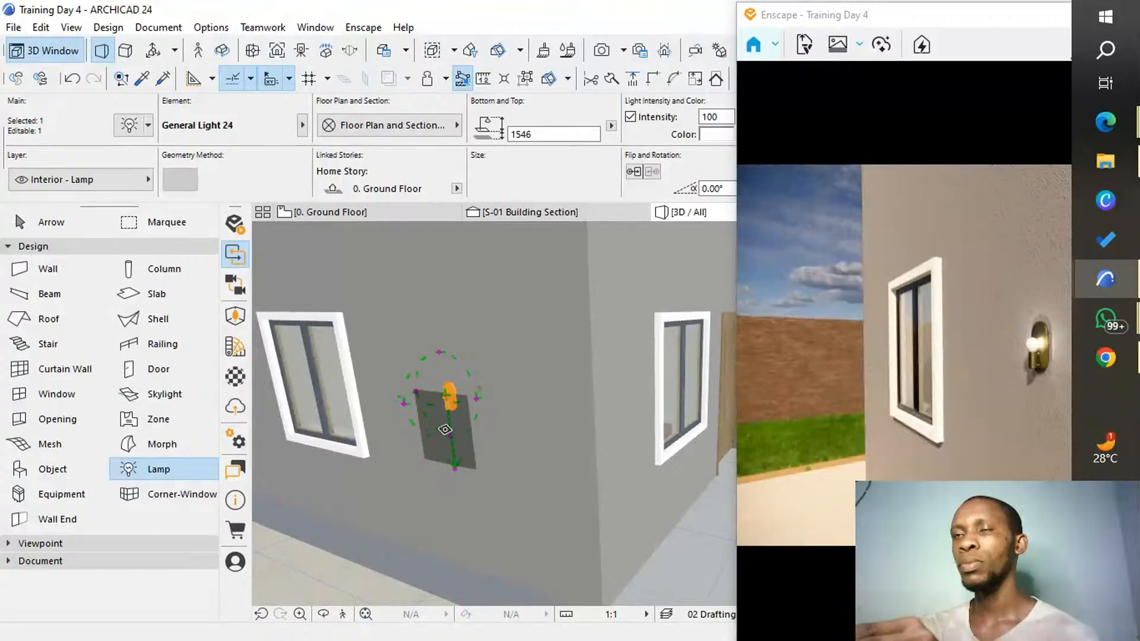
Add the wall lamp to the selection in 3D, show the ground floor plan with nothing selected, and move the Enscape window further aside.
{"action": "scroll", "coordinate": [445, 430], "scroll_direction": "down", "scroll_amount": 2}
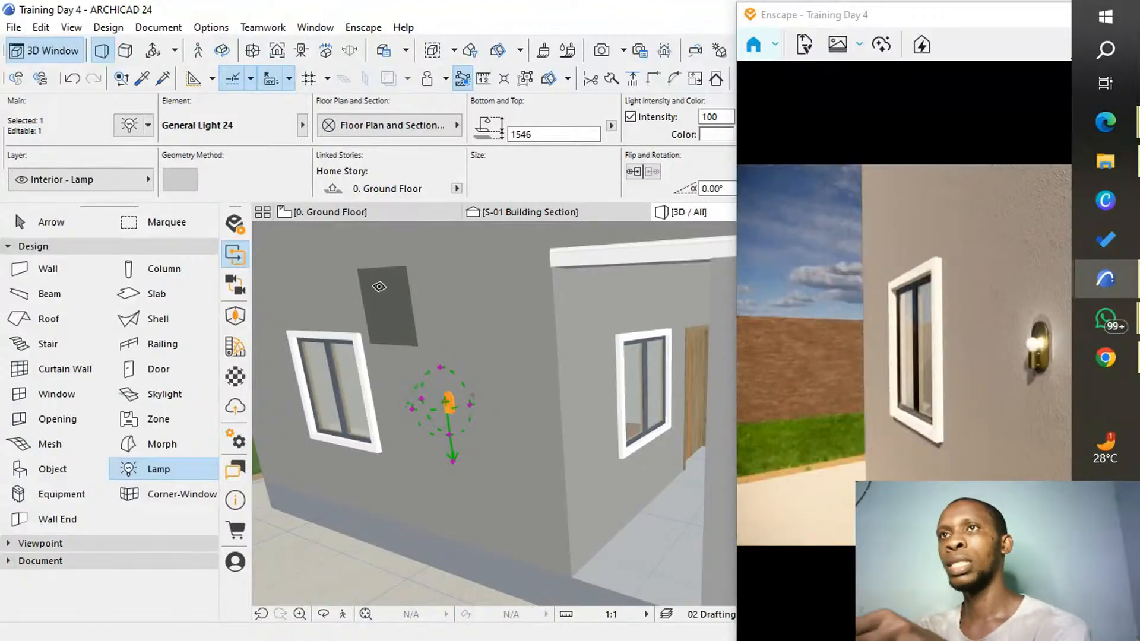
{"action": "key", "text": "shift"}
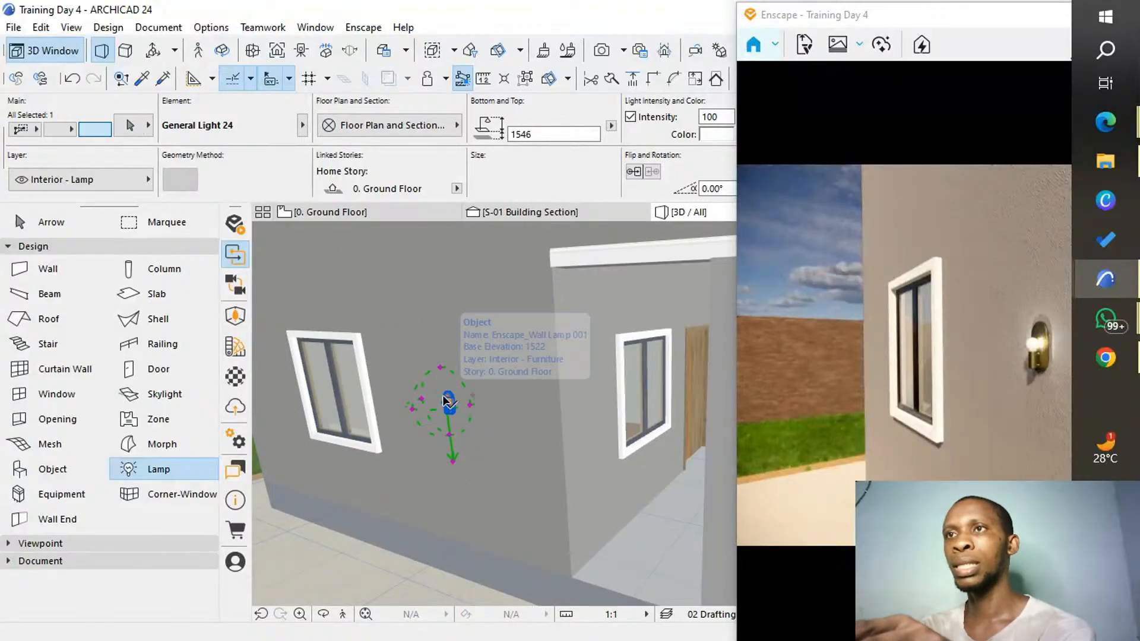
{"action": "left_click", "coordinate": [446, 401], "text": "shift"}
{"action": "scroll", "coordinate": [442, 402], "scroll_direction": "up", "scroll_amount": 5}
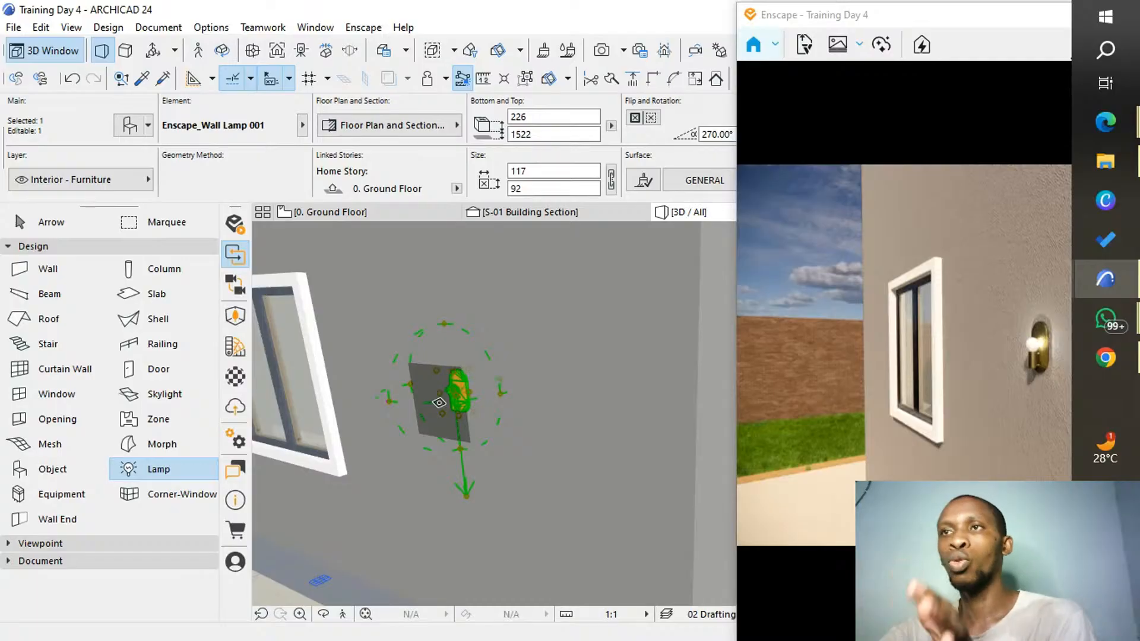
{"action": "left_click", "coordinate": [356, 212]}
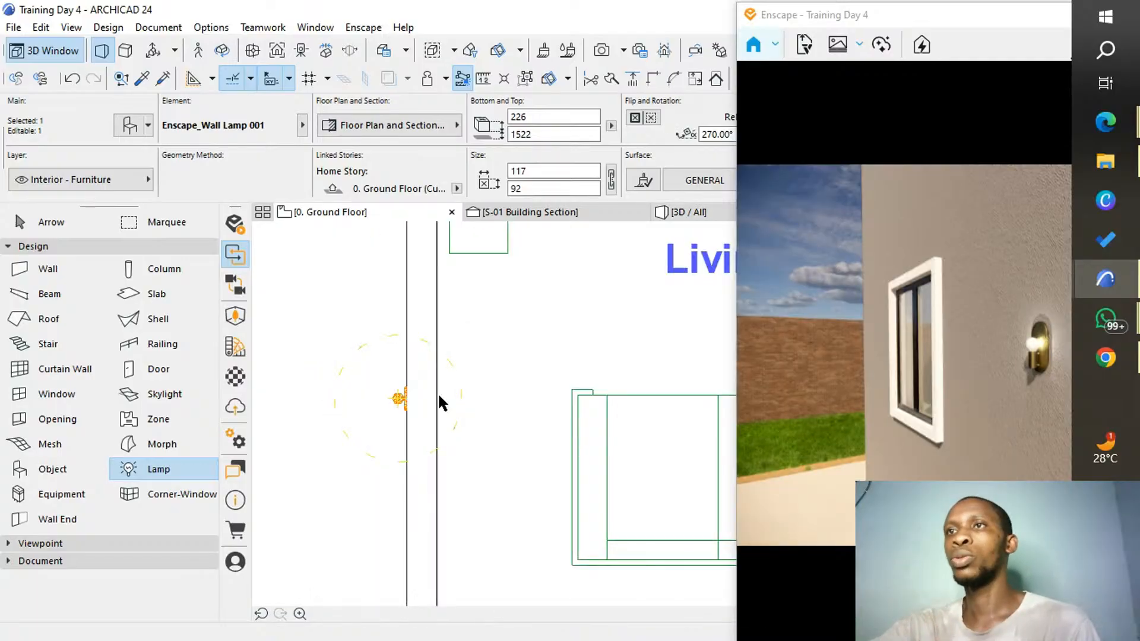
{"action": "key", "text": "Escape"}
{"action": "left_click_drag", "start_coordinate": [864, 15], "coordinate": [1047, 14]}
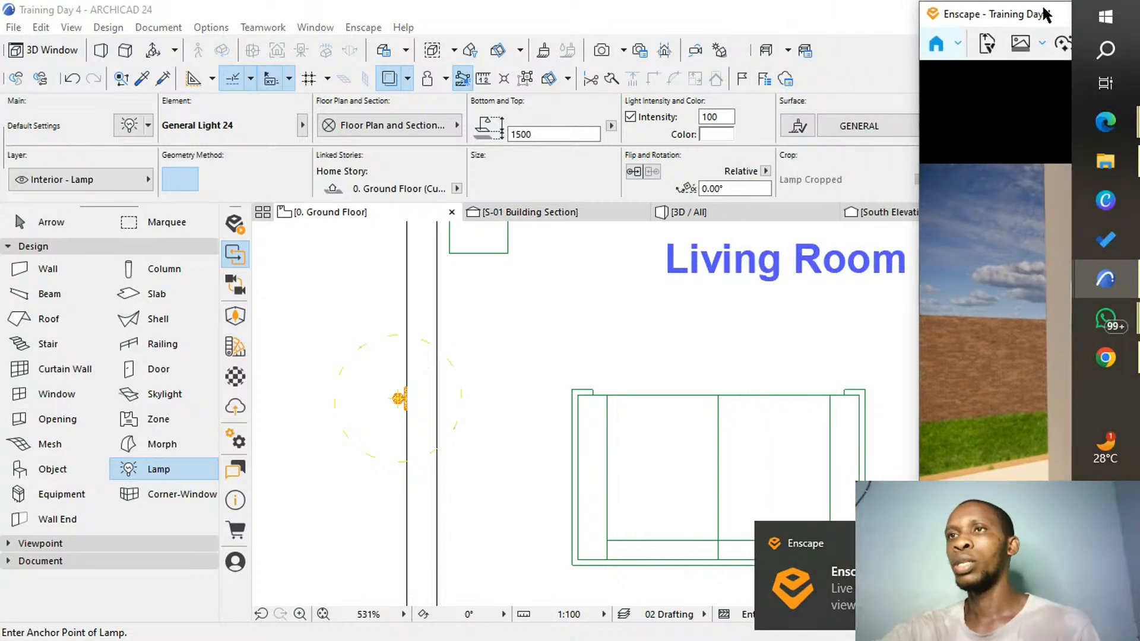
Drag multiple copies of General Light 24 and the wall lamp together, placing the first on the outer wall beside the upper bedside table.
{"action": "left_click", "coordinate": [398, 400]}
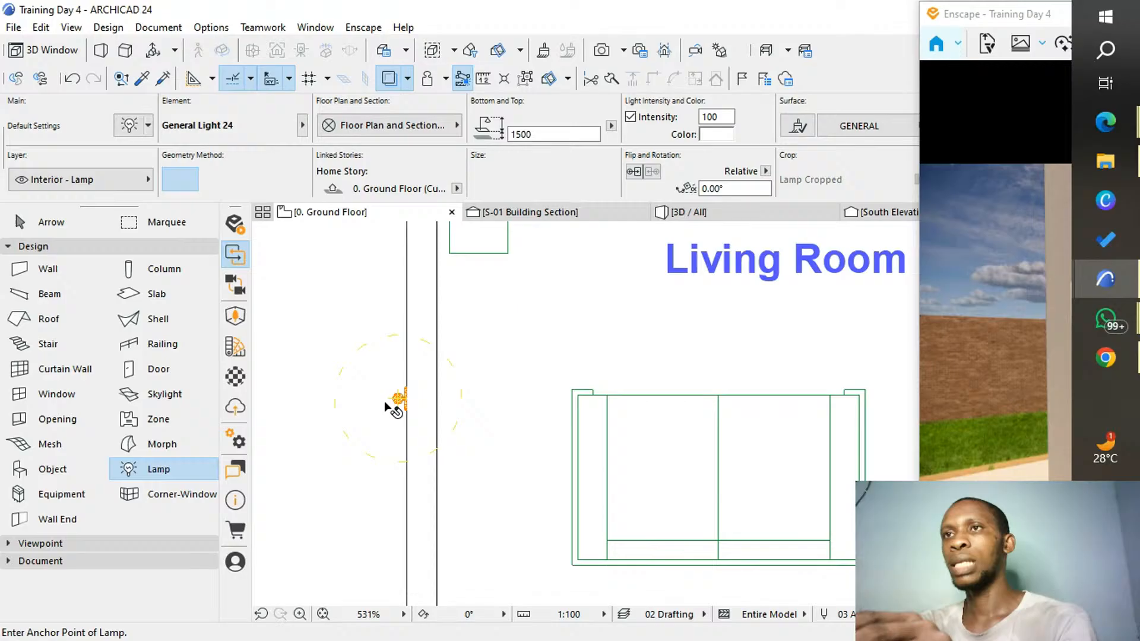
{"action": "left_click", "coordinate": [398, 398]}
{"action": "left_click", "coordinate": [398, 399]}
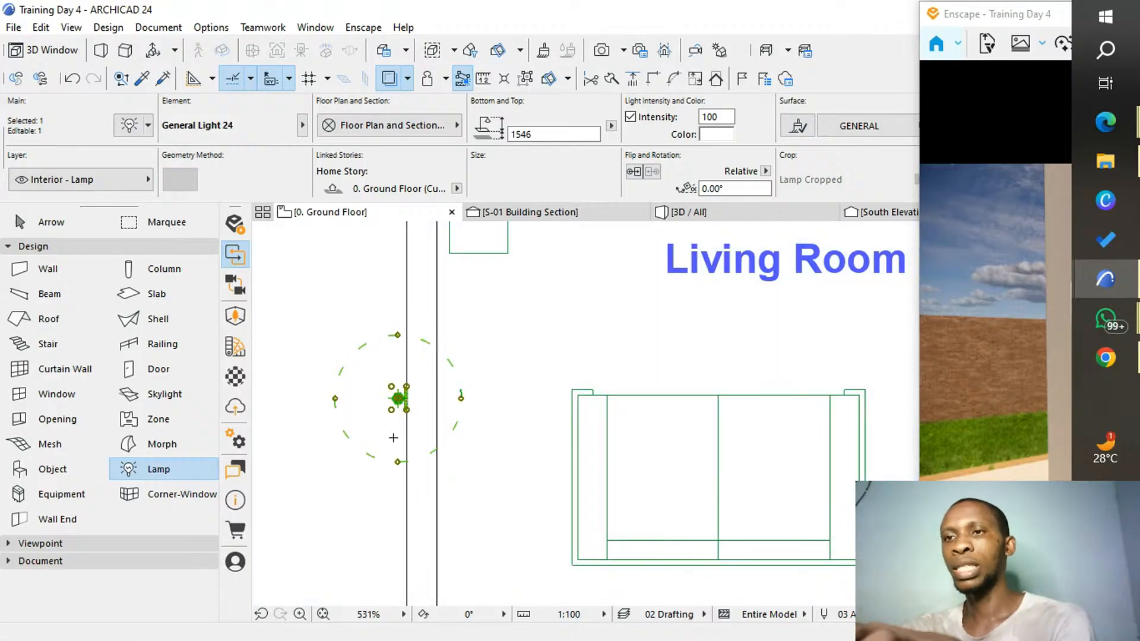
{"action": "key", "text": "ctrl+d"}
{"action": "key", "text": "ctrl"}
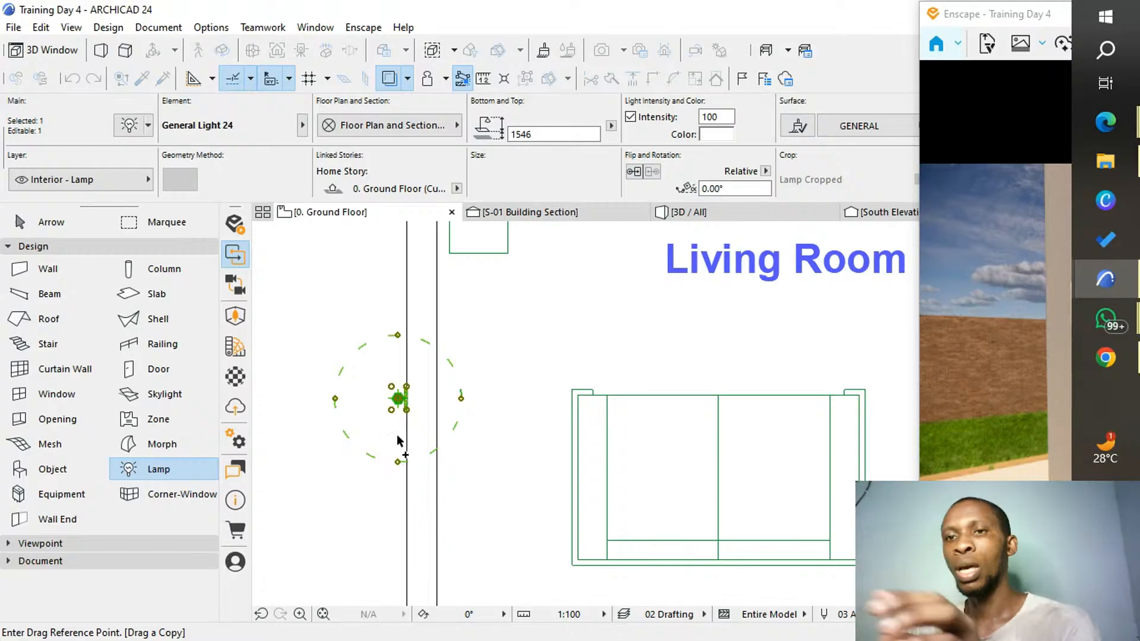
{"action": "key", "text": "ctrl"}
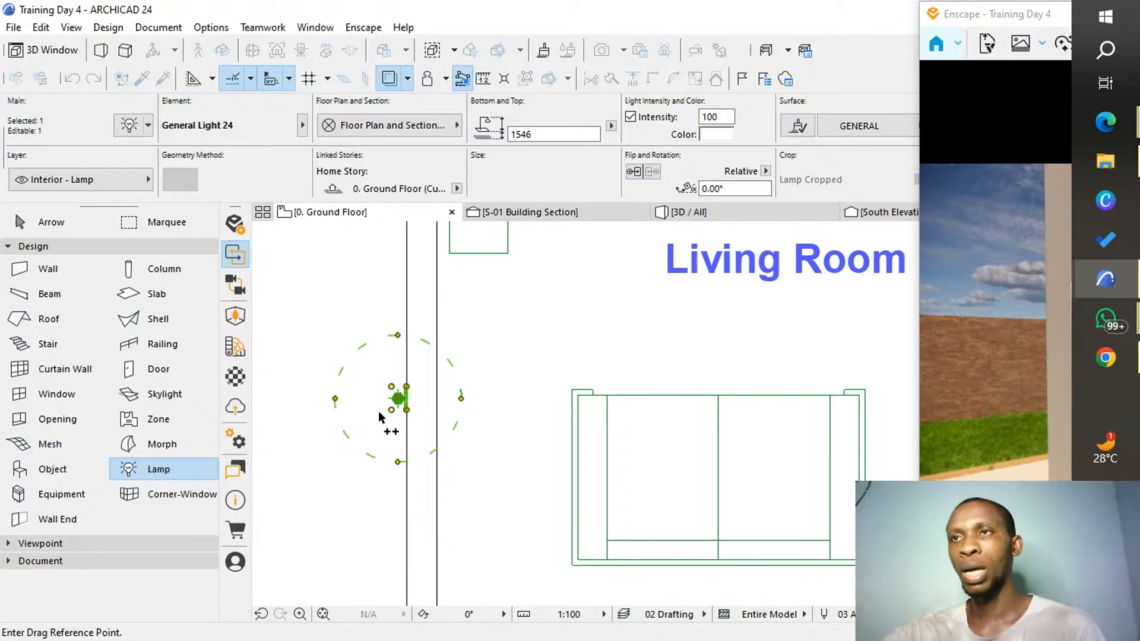
{"action": "scroll", "coordinate": [416, 410], "scroll_direction": "down", "scroll_amount": 2}
{"action": "scroll", "coordinate": [415, 510], "scroll_direction": "down", "scroll_amount": 2}
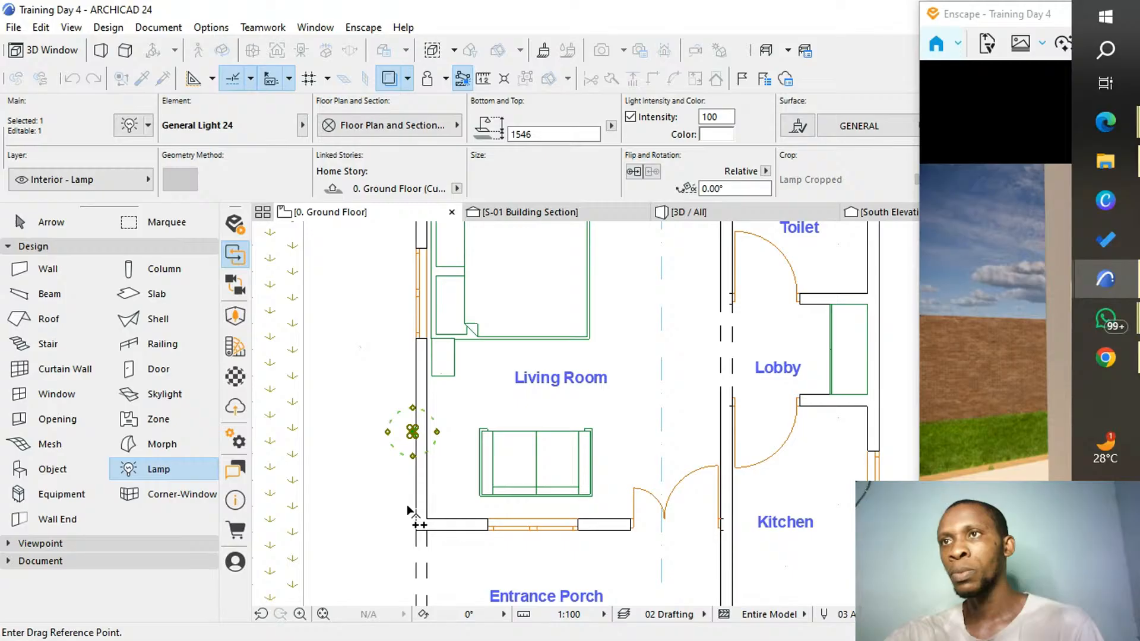
{"action": "scroll", "coordinate": [407, 509], "scroll_direction": "down", "scroll_amount": 2}
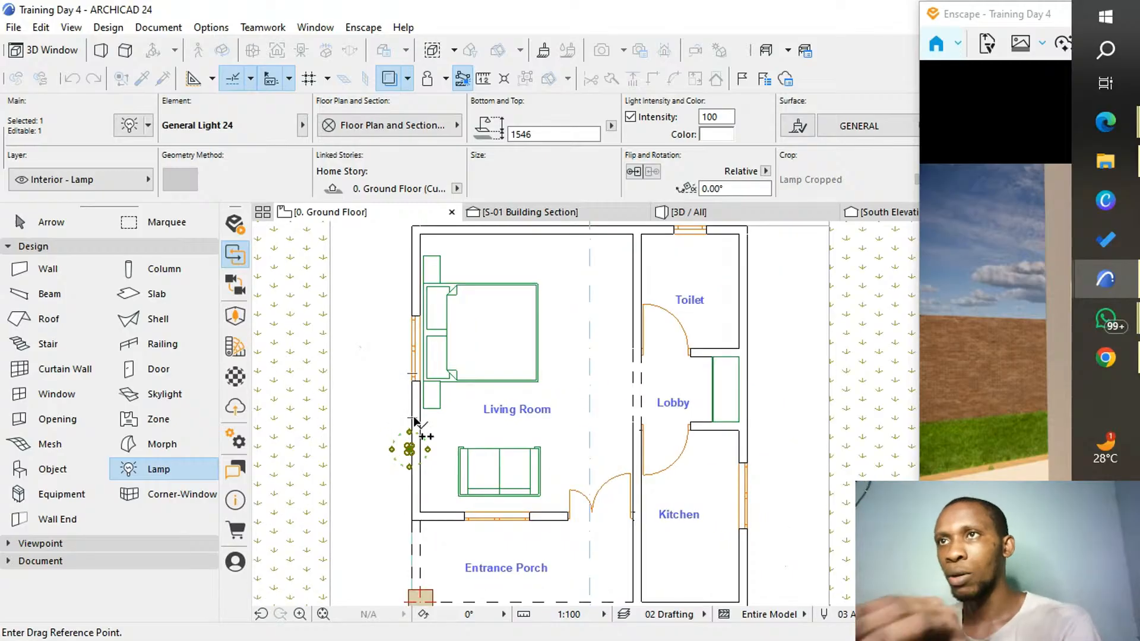
{"action": "scroll", "coordinate": [408, 540], "scroll_direction": "up", "scroll_amount": 5}
{"action": "scroll", "coordinate": [407, 537], "scroll_direction": "up", "scroll_amount": 3}
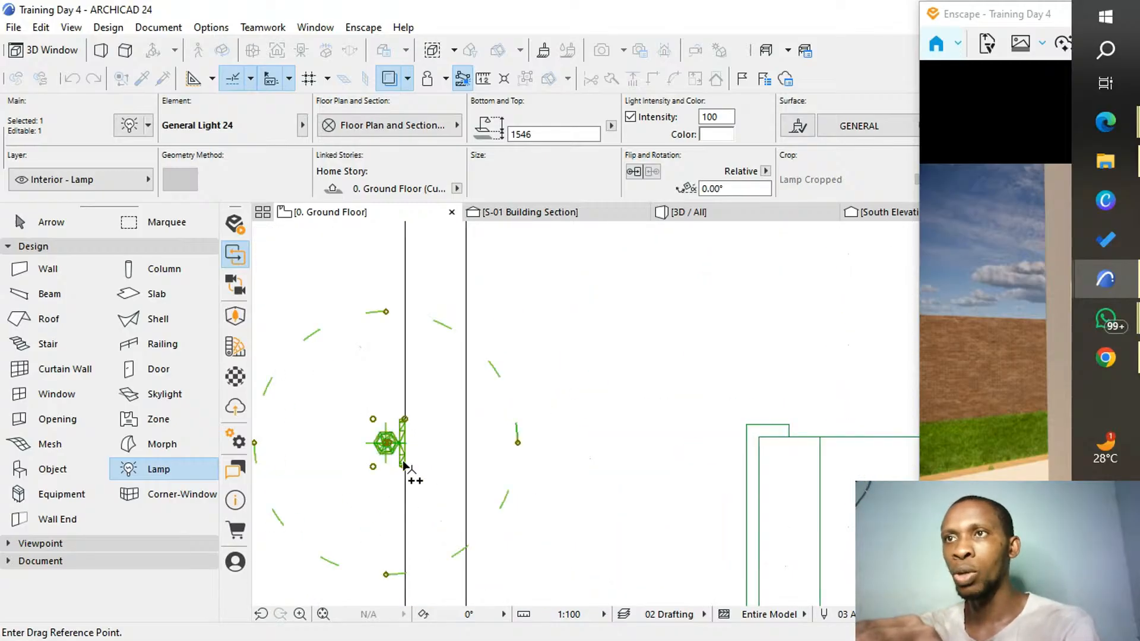
{"action": "left_click", "coordinate": [403, 420]}
{"action": "scroll", "coordinate": [398, 518], "scroll_direction": "down", "scroll_amount": 6}
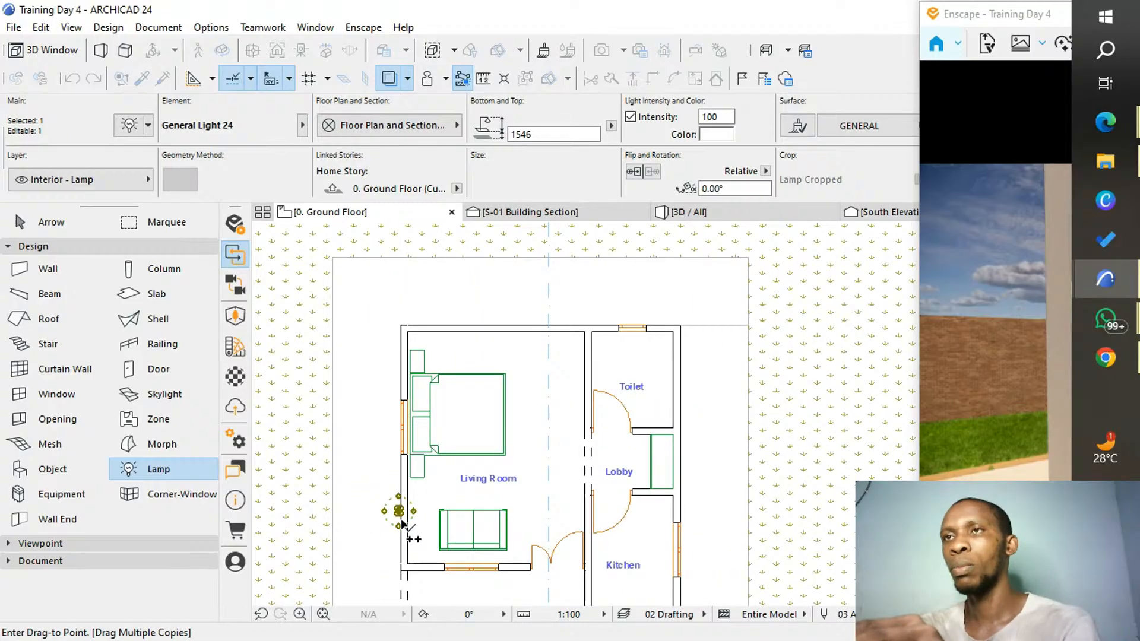
{"action": "scroll", "coordinate": [405, 380], "scroll_direction": "up", "scroll_amount": 5}
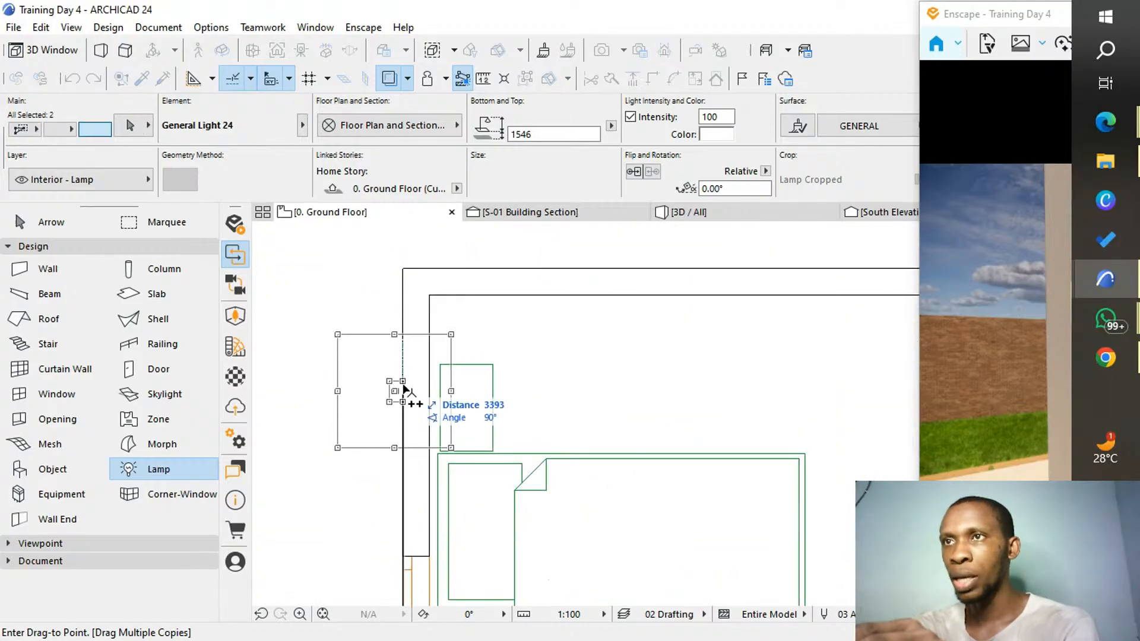
{"action": "left_click", "coordinate": [396, 399]}
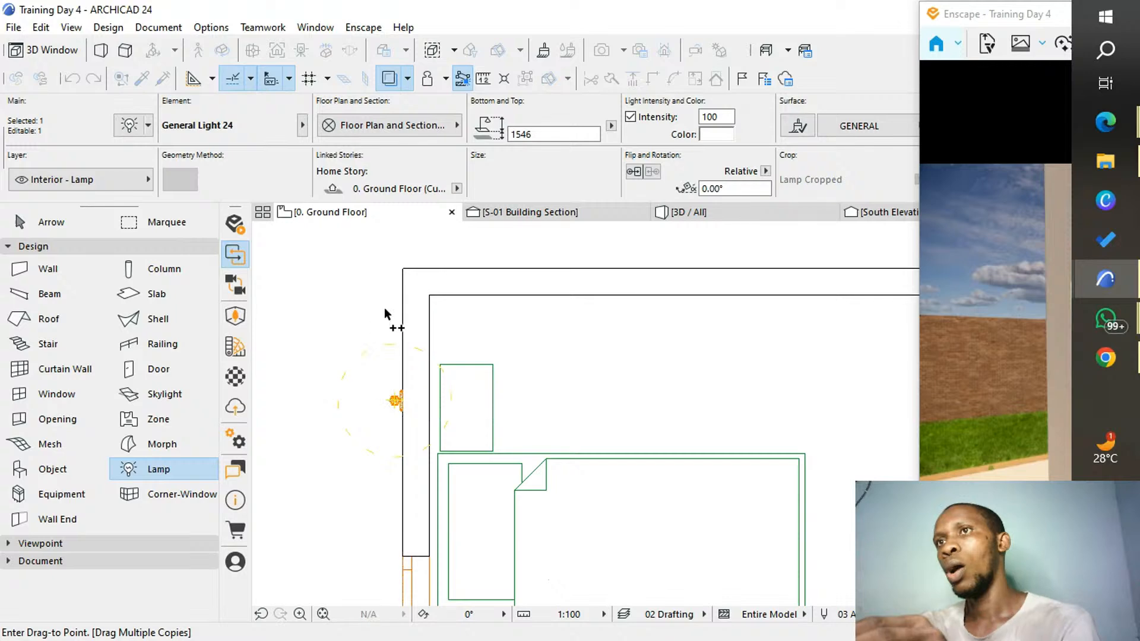
Place another copy of the wall lamp and its light on the outside of the kitchen's lower wall.
{"action": "scroll", "coordinate": [385, 314], "scroll_direction": "down", "scroll_amount": 6}
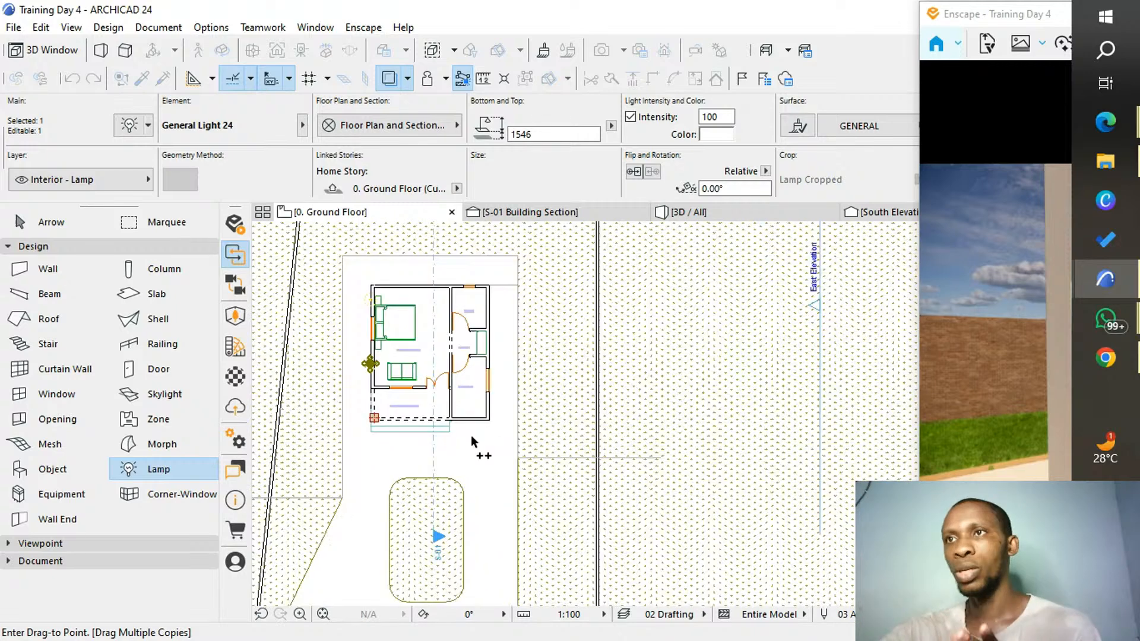
{"action": "scroll", "coordinate": [473, 427], "scroll_direction": "up", "scroll_amount": 3}
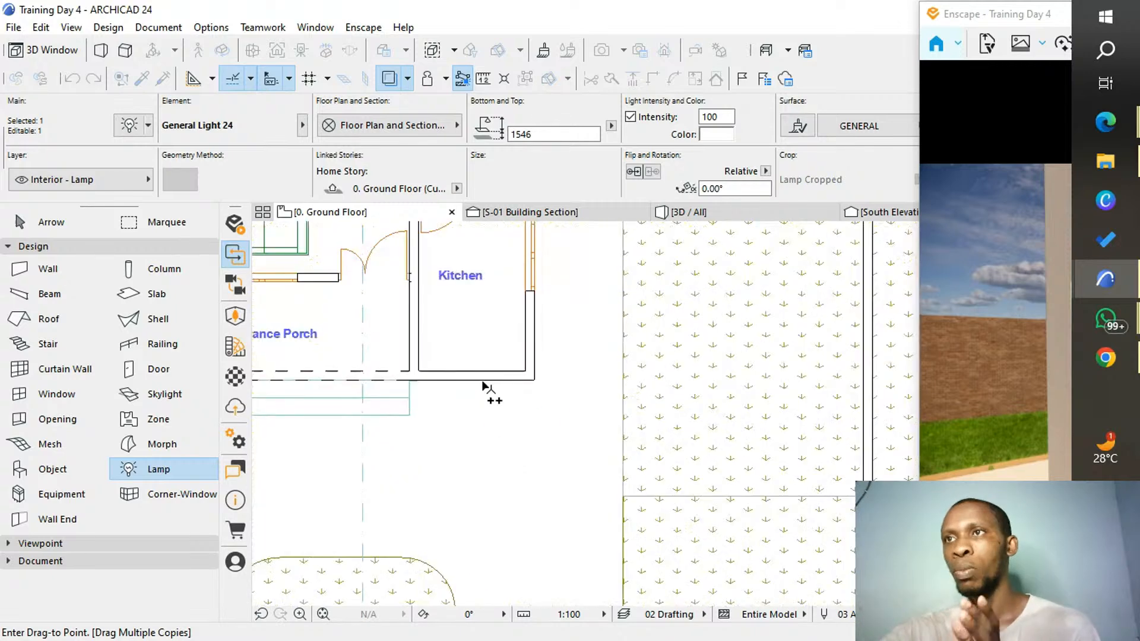
{"action": "scroll", "coordinate": [483, 383], "scroll_direction": "up", "scroll_amount": 3}
{"action": "scroll", "coordinate": [442, 391], "scroll_direction": "up", "scroll_amount": 2}
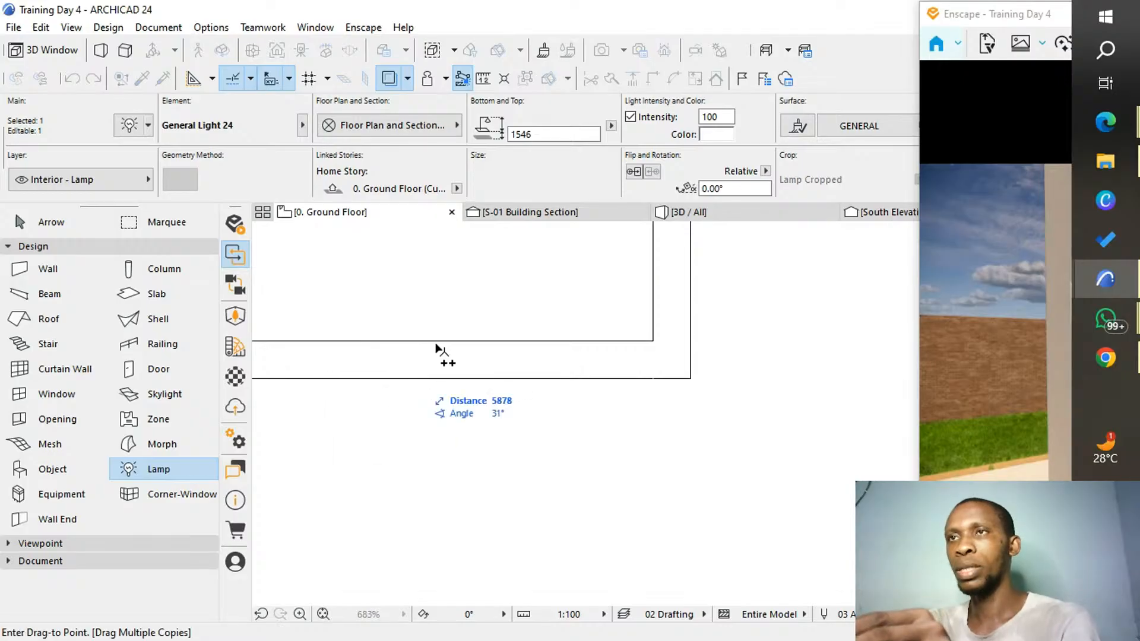
Place several more copies of the wall lamp and its light along the inner face of the east boundary wall.
{"action": "scroll", "coordinate": [436, 347], "scroll_direction": "down", "scroll_amount": 5}
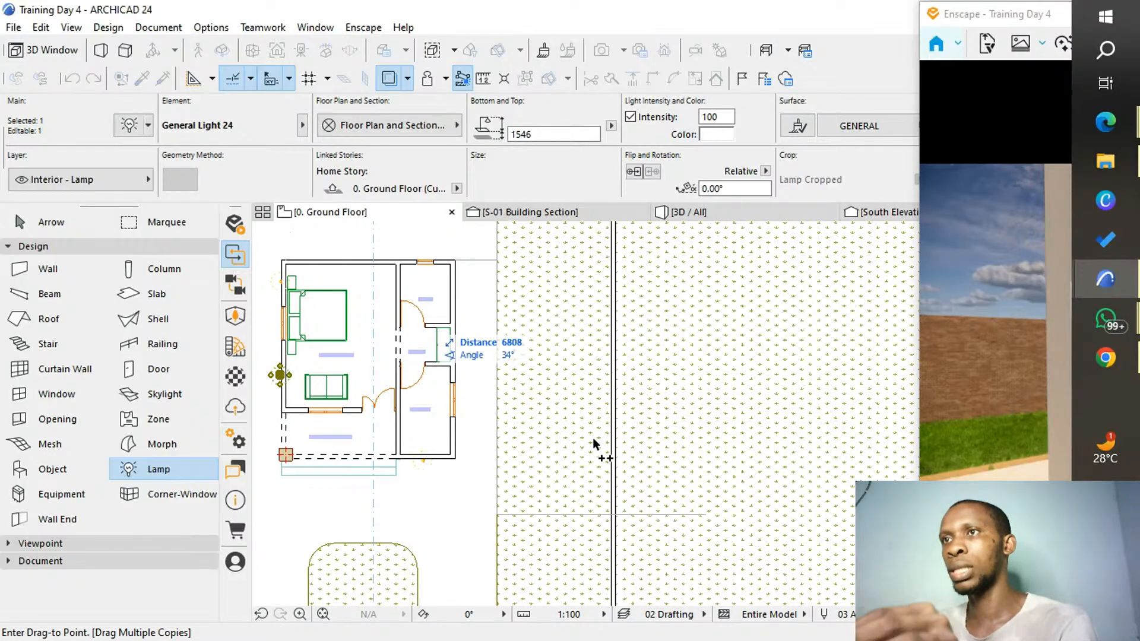
{"action": "scroll", "coordinate": [621, 458], "scroll_direction": "up", "scroll_amount": 5}
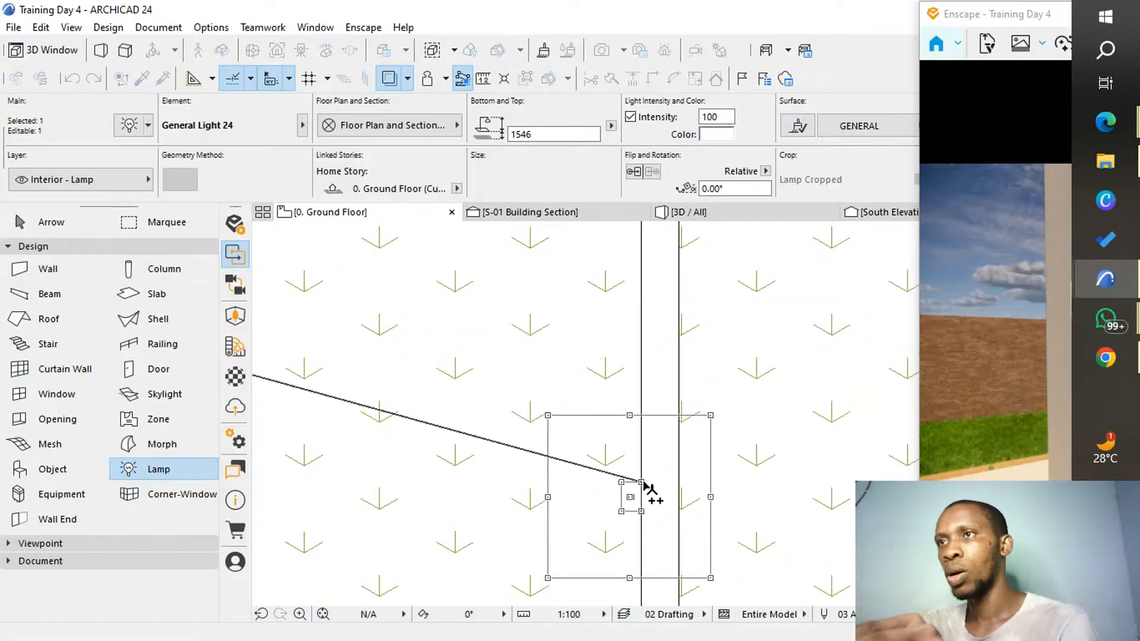
{"action": "scroll", "coordinate": [652, 520], "scroll_direction": "down", "scroll_amount": 3}
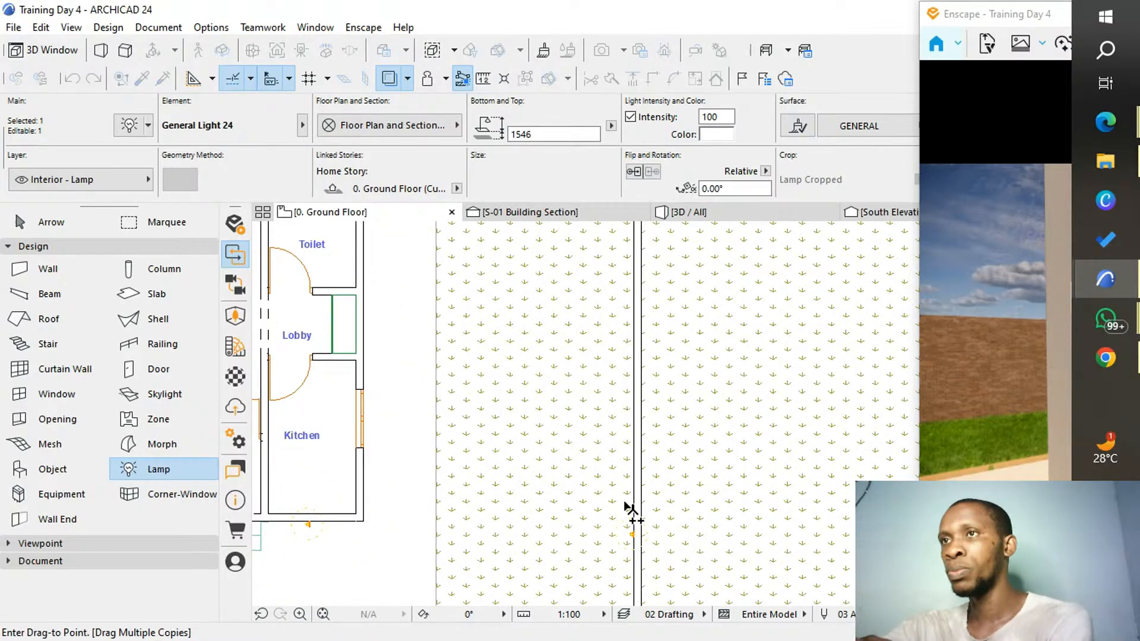
{"action": "scroll", "coordinate": [623, 508], "scroll_direction": "down", "scroll_amount": 4}
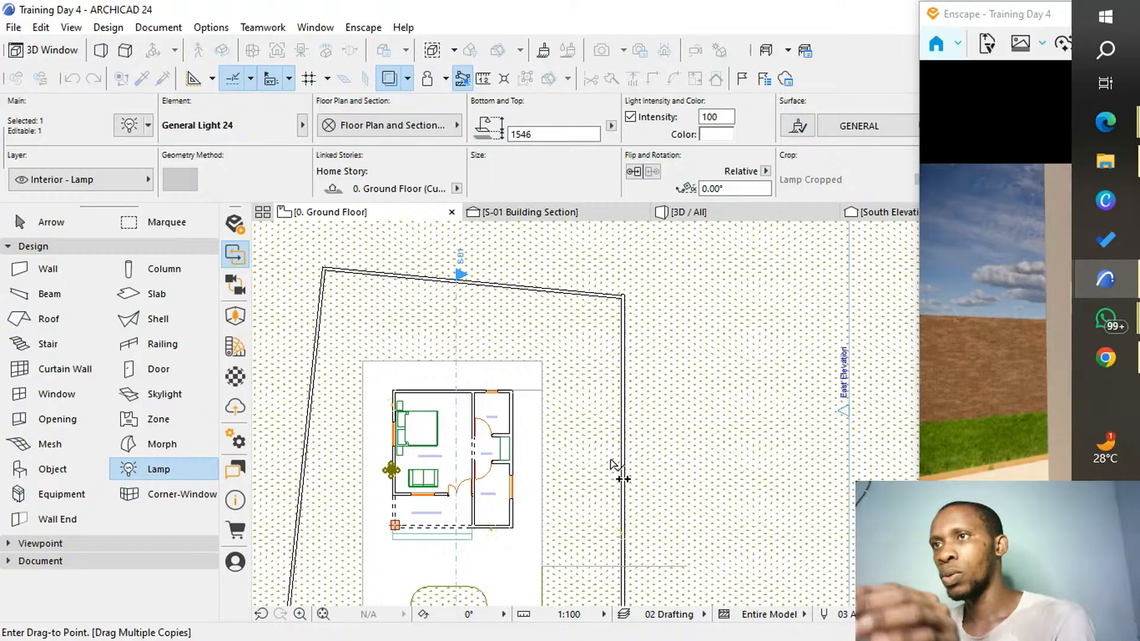
{"action": "scroll", "coordinate": [612, 460], "scroll_direction": "up", "scroll_amount": 5}
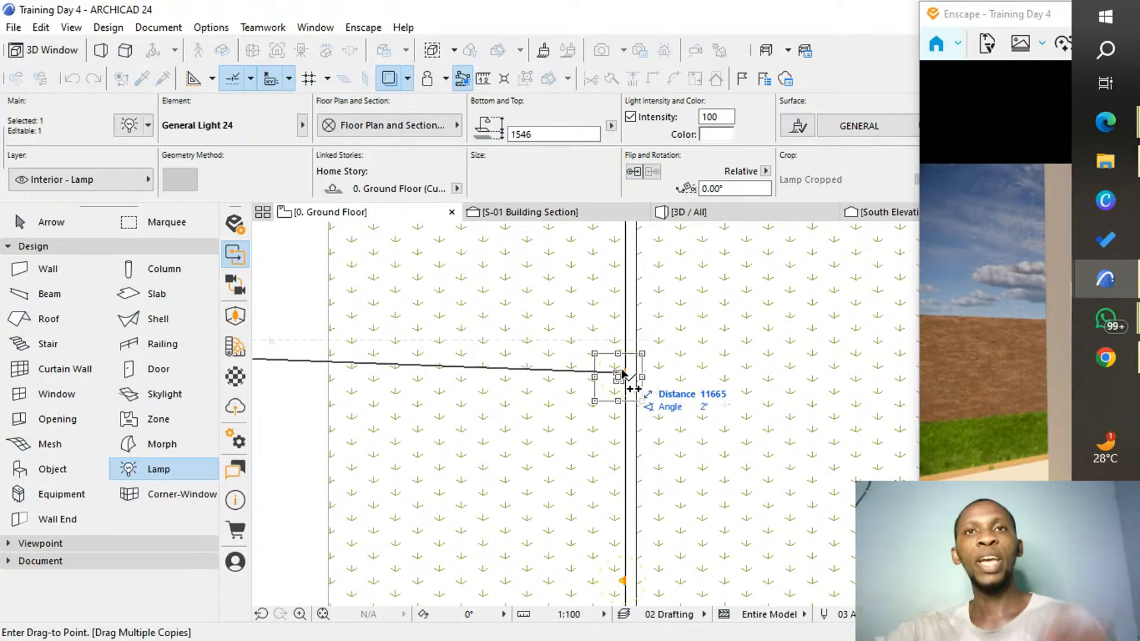
{"action": "middle_click_drag", "start_coordinate": [620, 323], "coordinate": [602, 530]}
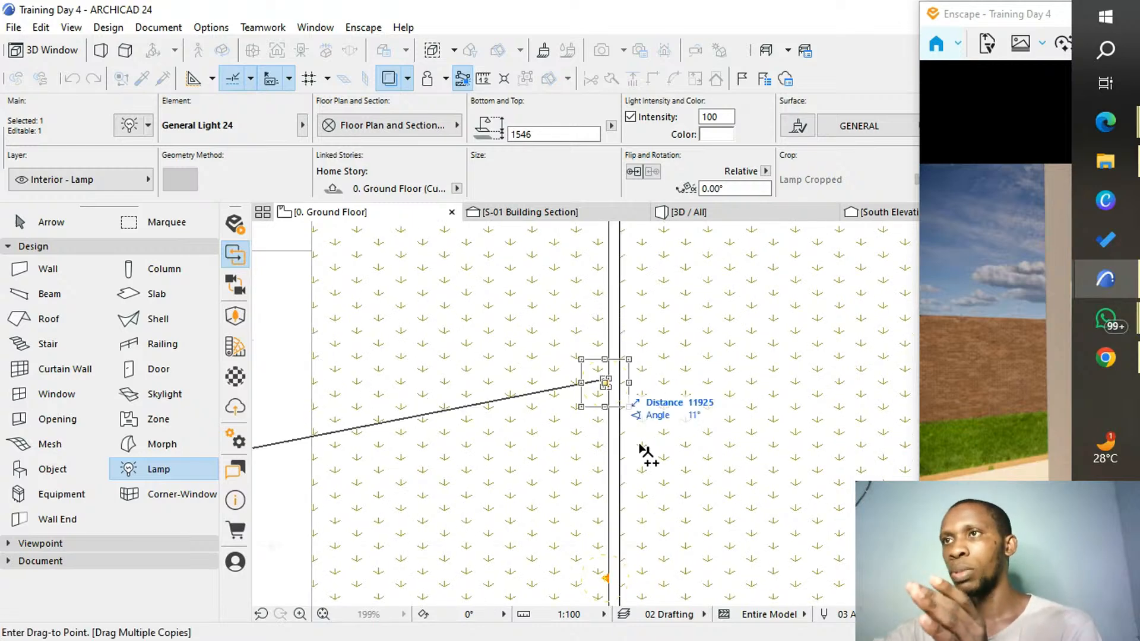
{"action": "scroll", "coordinate": [617, 416], "scroll_direction": "down", "scroll_amount": 2}
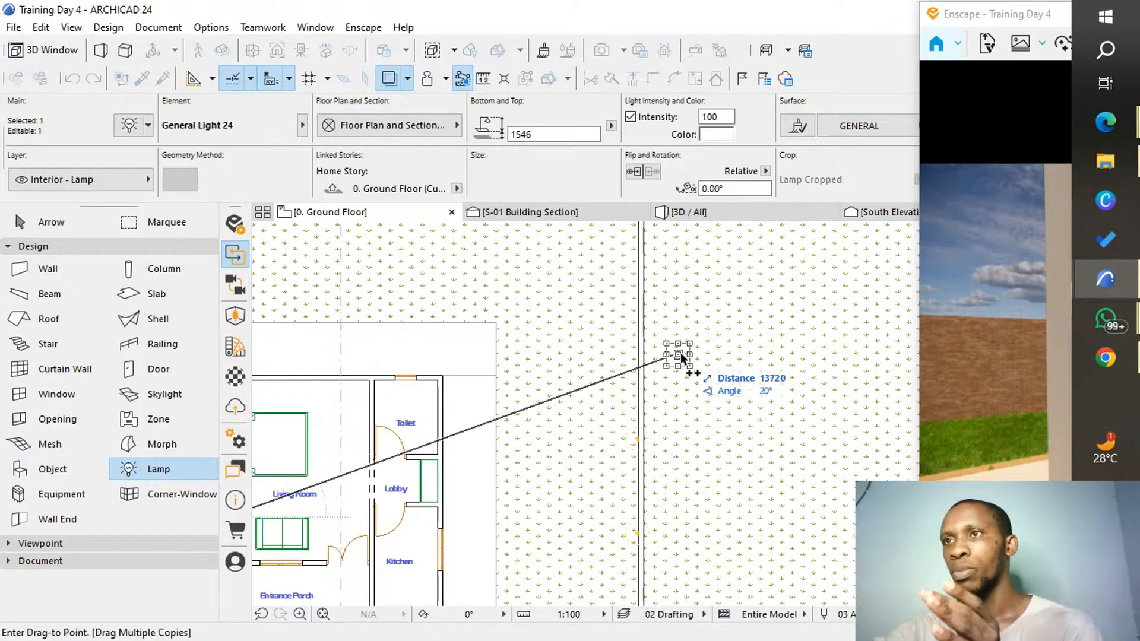
{"action": "scroll", "coordinate": [677, 351], "scroll_direction": "down", "scroll_amount": 2}
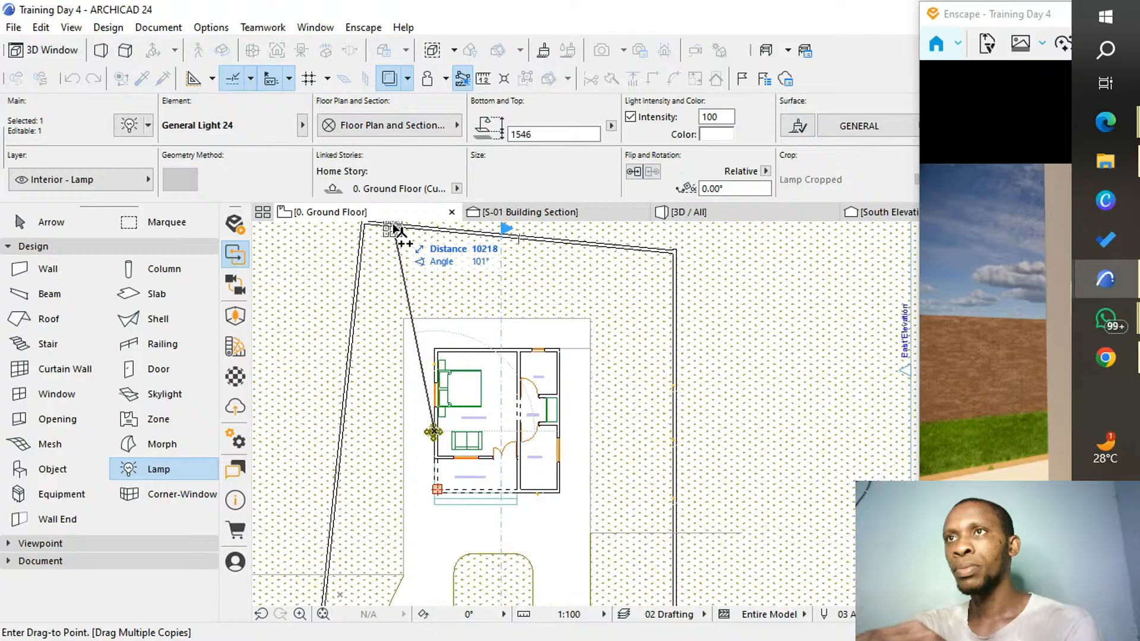
Place the last copy of this set on the inner face of the north boundary wall near its west corner.
{"action": "scroll", "coordinate": [394, 229], "scroll_direction": "up", "scroll_amount": 3}
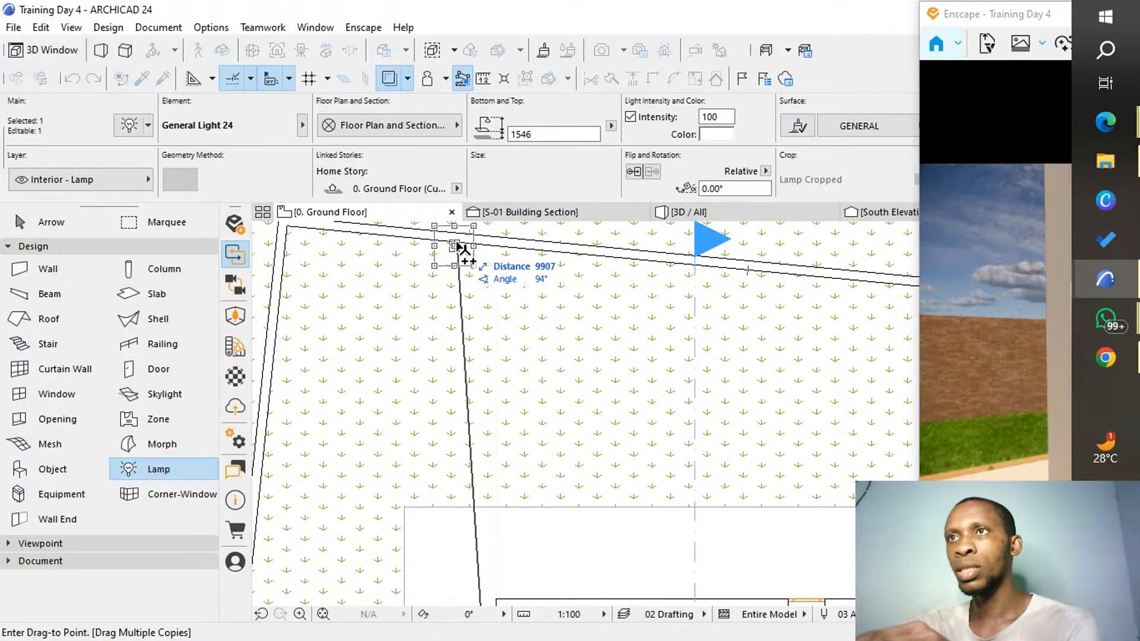
{"action": "left_click", "coordinate": [458, 247]}
{"action": "key", "text": "Escape"}
Select the newly placed wall lamp with its light and rotate both about 85° to align with the north boundary wall.
{"action": "scroll", "coordinate": [451, 250], "scroll_direction": "up", "scroll_amount": 15}
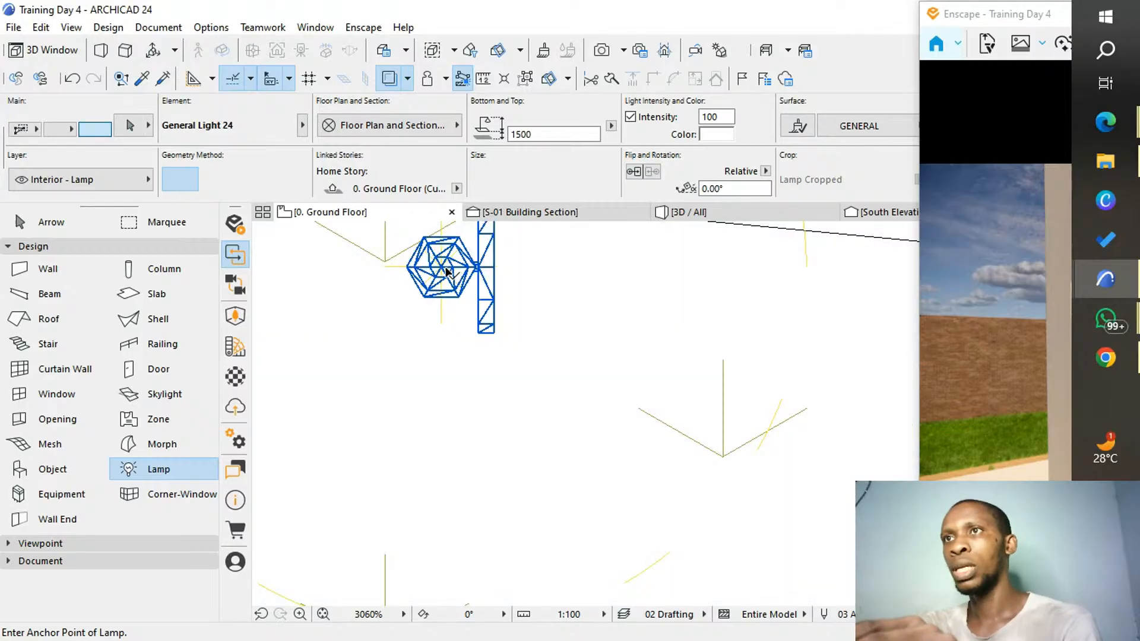
{"action": "left_click", "coordinate": [446, 272], "text": "shift"}
{"action": "key", "text": "ctrl+e"}
{"action": "scroll", "coordinate": [477, 495], "scroll_direction": "down", "scroll_amount": 1}
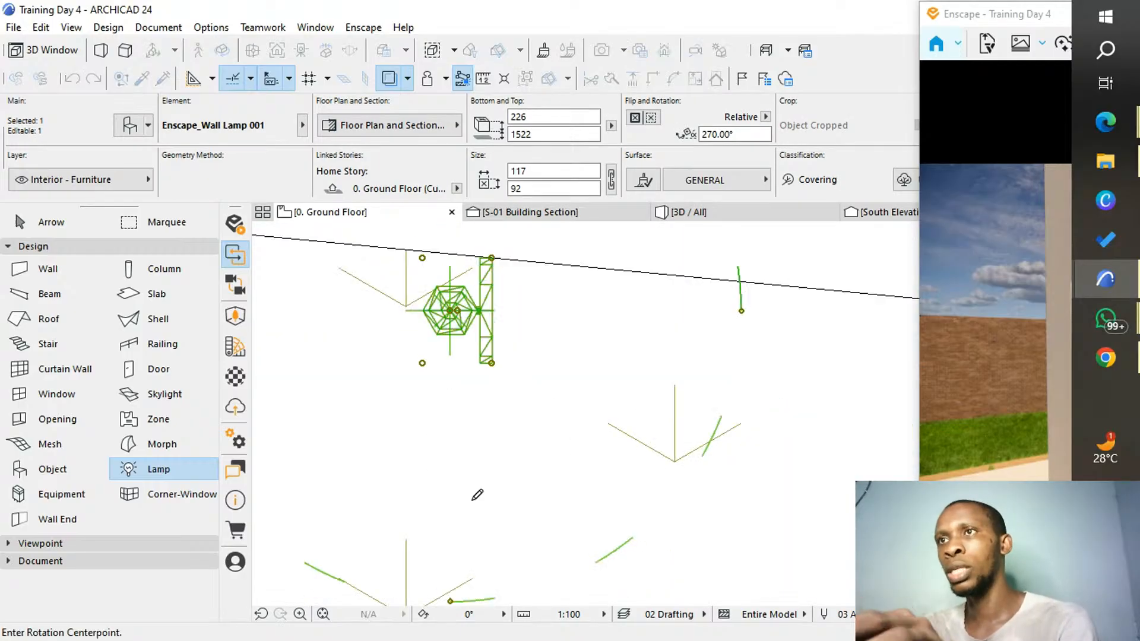
{"action": "scroll", "coordinate": [477, 495], "scroll_direction": "down", "scroll_amount": 1}
{"action": "left_click", "coordinate": [488, 348]}
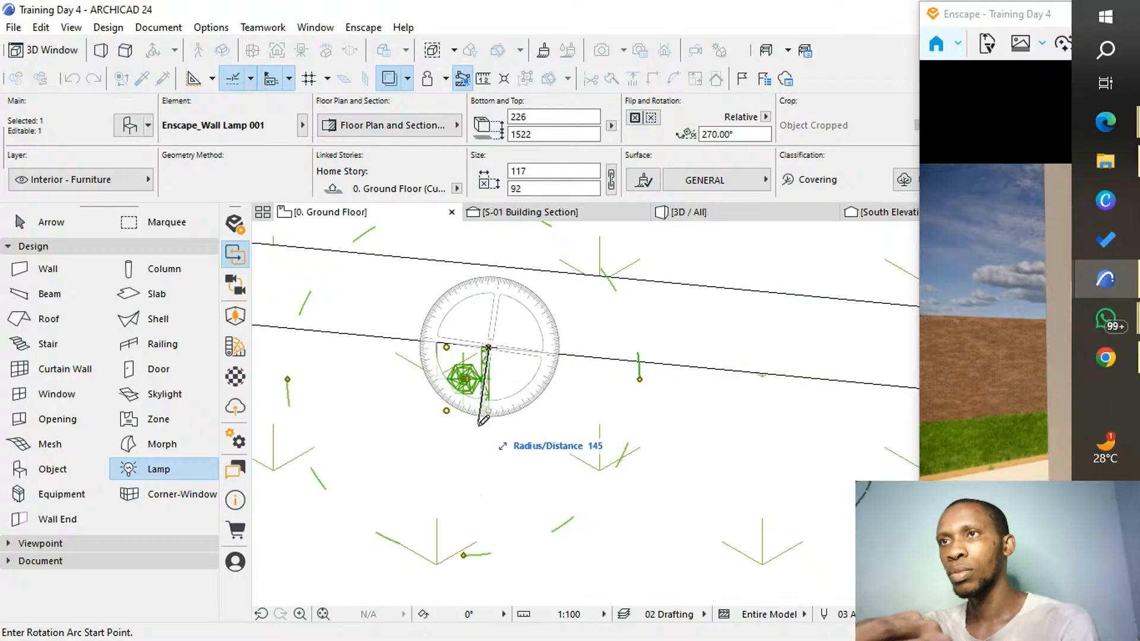
{"action": "left_click", "coordinate": [494, 409]}
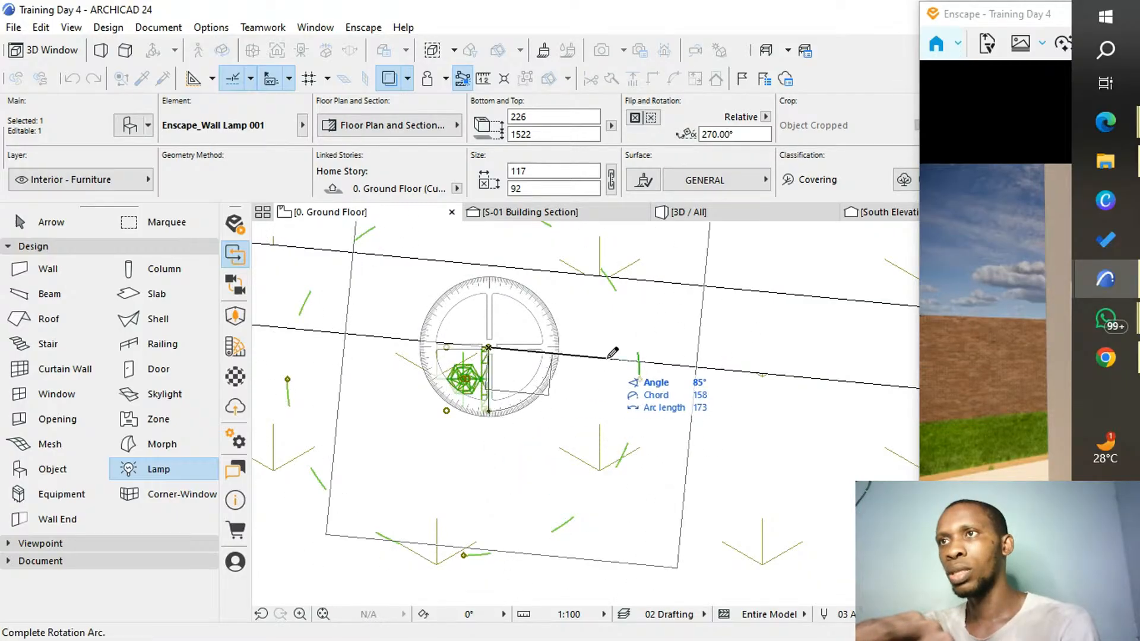
{"action": "left_click", "coordinate": [612, 353]}
Copy the rotated wall lamp and light to the inner face of the west boundary wall.
{"action": "key", "text": "ctrl+shift+d"}
{"action": "left_click", "coordinate": [567, 378]}
{"action": "scroll", "coordinate": [653, 333], "scroll_direction": "down", "scroll_amount": 4}
{"action": "scroll", "coordinate": [641, 321], "scroll_direction": "down", "scroll_amount": 2}
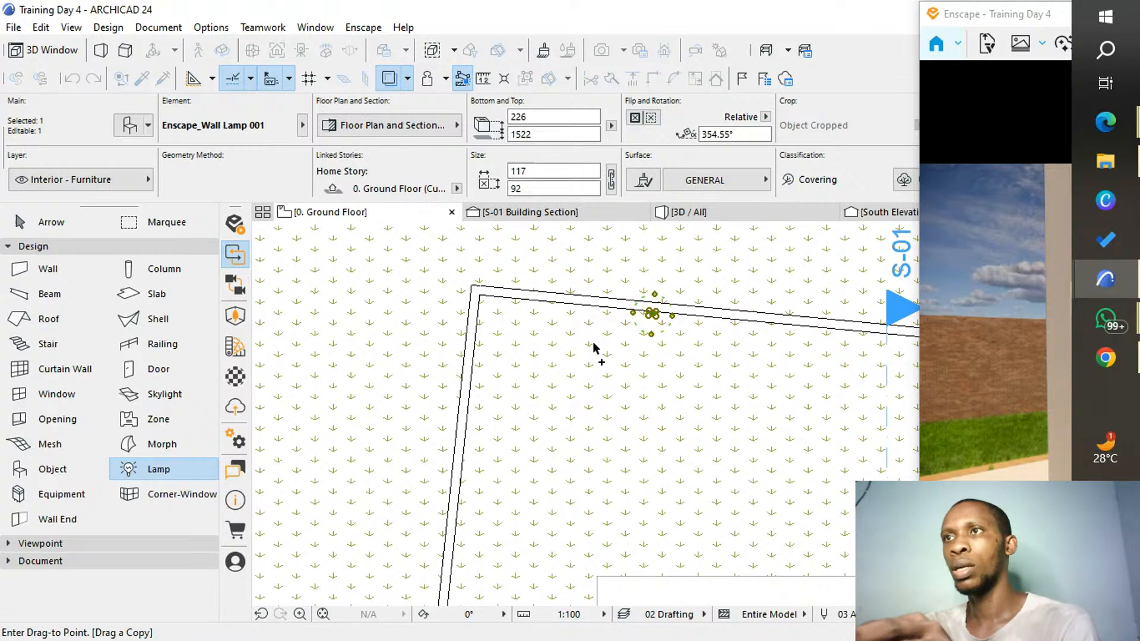
{"action": "scroll", "coordinate": [505, 368], "scroll_direction": "up", "scroll_amount": 5}
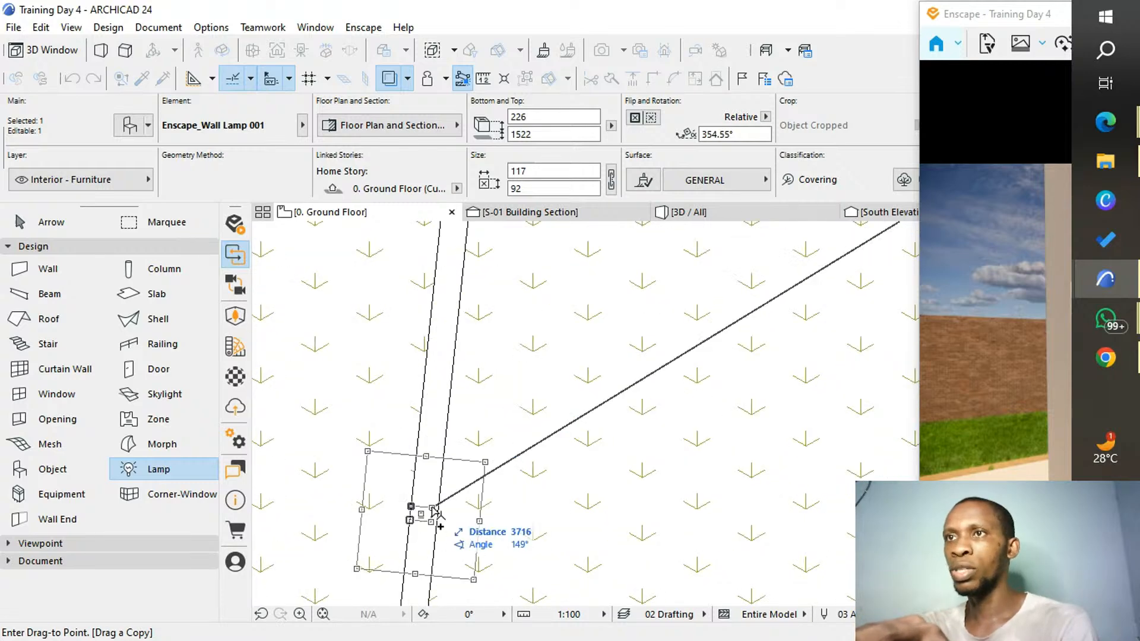
{"action": "key", "text": "Escape"}
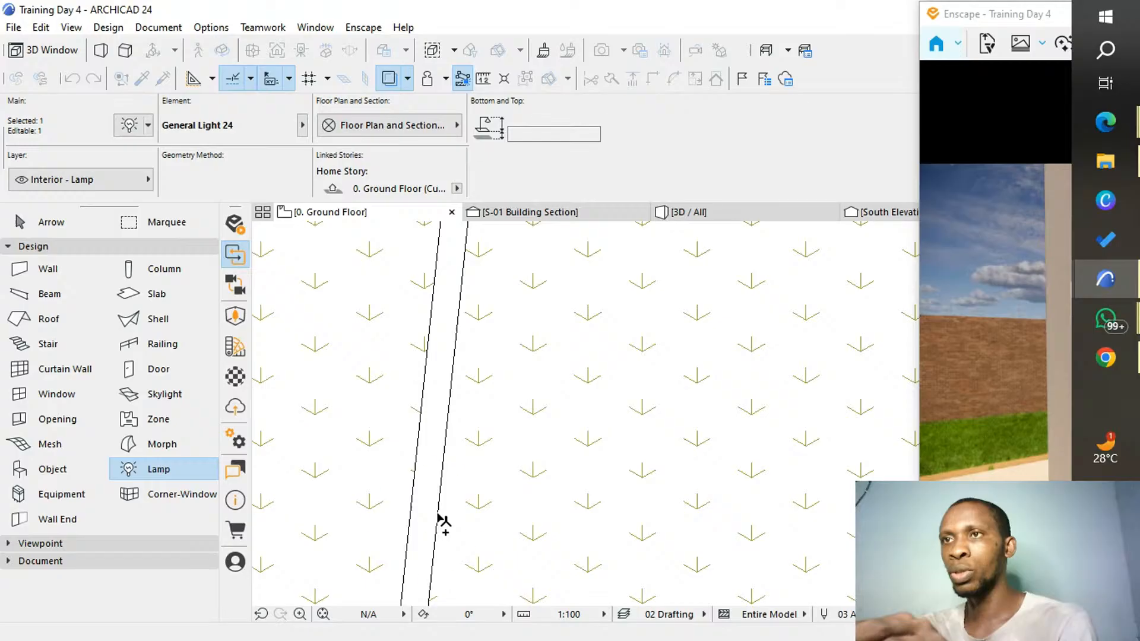
Rotate the copied lamp and light about 90° so the mounting plate sits flush against the west boundary wall.
{"action": "key", "text": "ctrl+e"}
{"action": "left_click", "coordinate": [438, 513]}
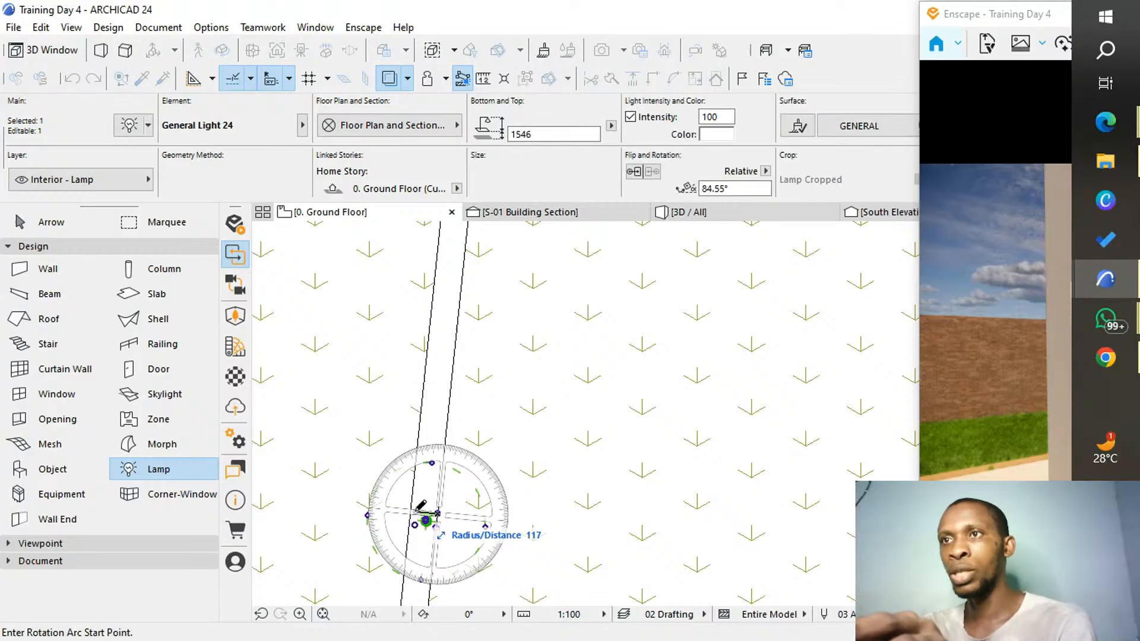
{"action": "left_click", "coordinate": [421, 570]}
{"action": "scroll", "coordinate": [436, 579], "scroll_direction": "up", "scroll_amount": 3}
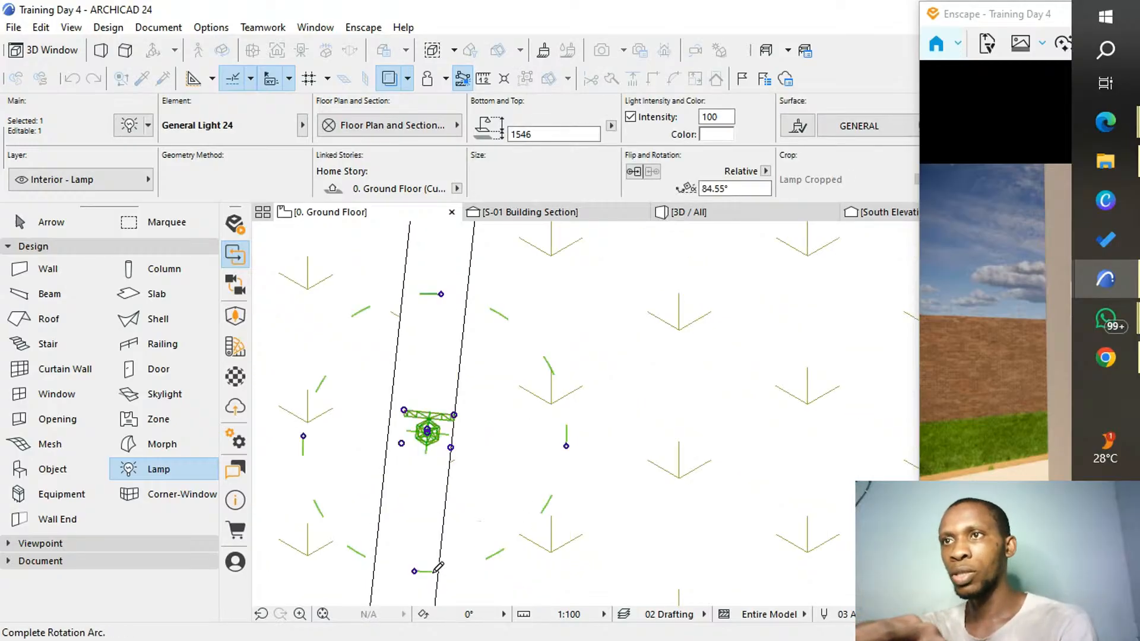
{"action": "scroll", "coordinate": [455, 483], "scroll_direction": "up", "scroll_amount": 2}
{"action": "left_click", "coordinate": [430, 447]}
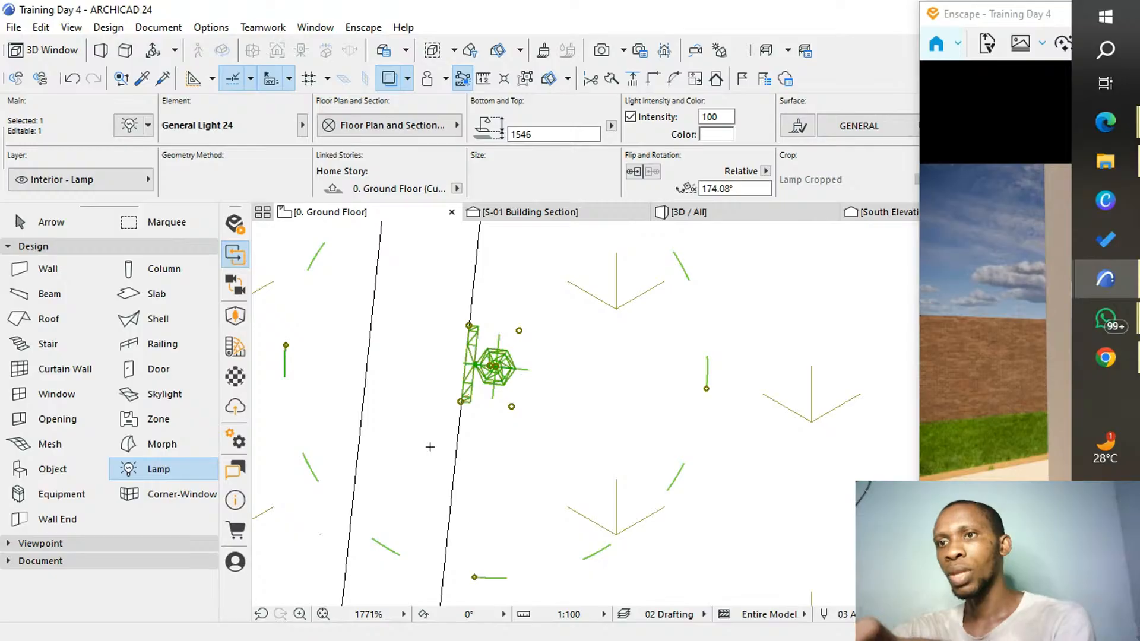
Drag multiple copies of the lamp and light southward, placing three more along the inner face of the west boundary wall.
{"action": "key", "text": "ctrl+d"}
{"action": "key", "text": "ctrl"}
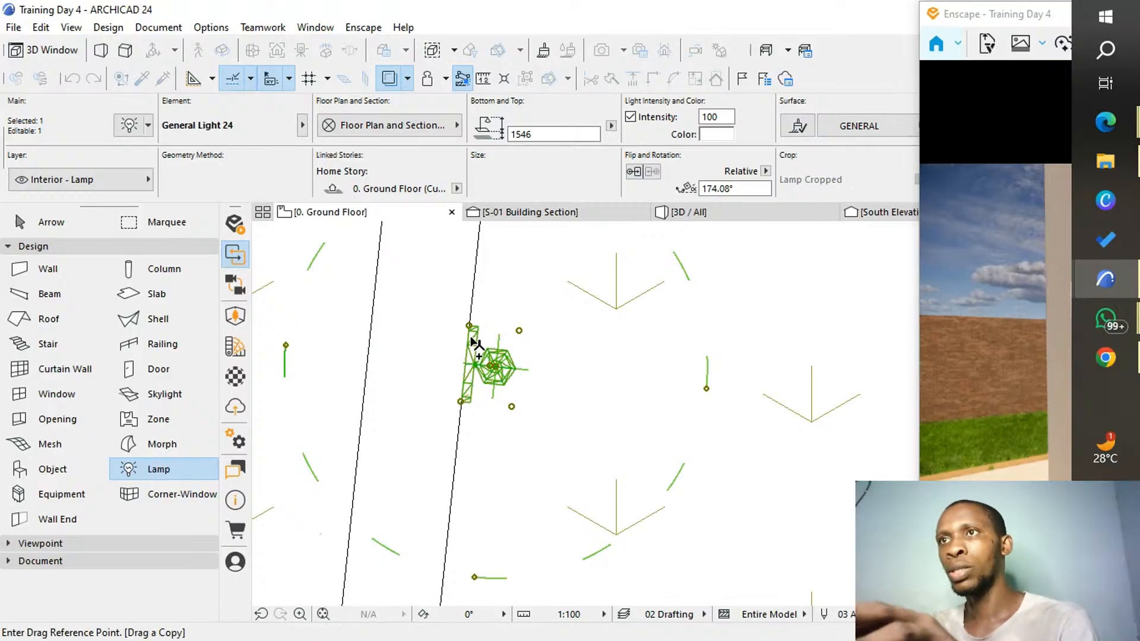
{"action": "left_click", "coordinate": [471, 328]}
{"action": "key", "text": "ctrl"}
{"action": "scroll", "coordinate": [491, 318], "scroll_direction": "down", "scroll_amount": 3}
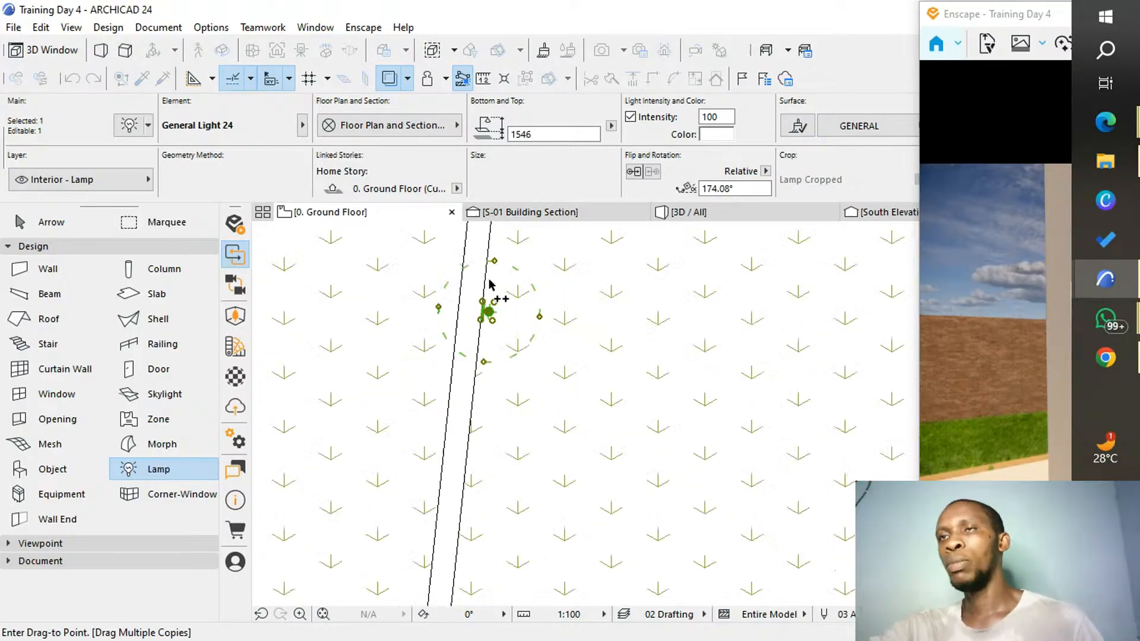
{"action": "scroll", "coordinate": [493, 279], "scroll_direction": "down", "scroll_amount": 2}
{"action": "scroll", "coordinate": [501, 274], "scroll_direction": "down", "scroll_amount": 2}
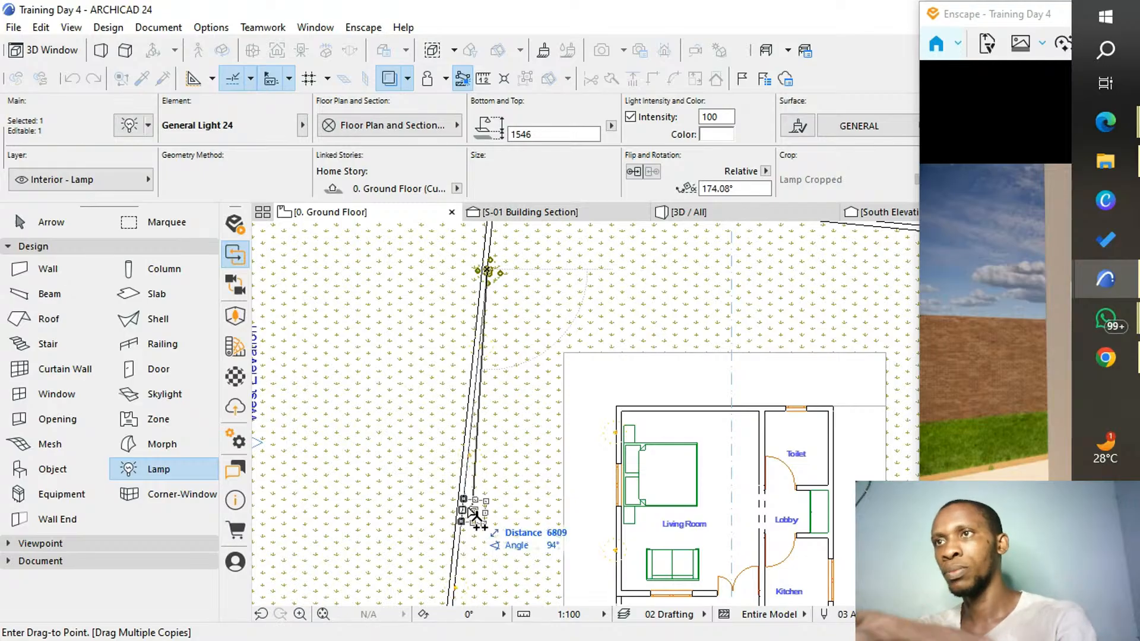
{"action": "left_click", "coordinate": [454, 588]}
{"action": "key", "text": "Escape"}
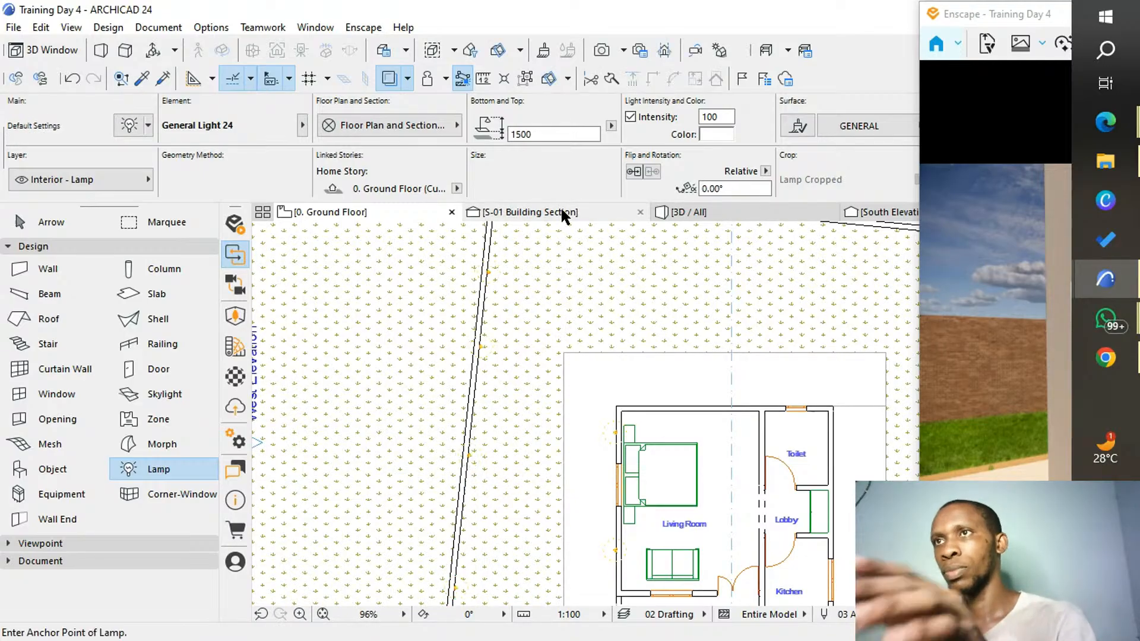
Show the model in 3D, orbit to the house corner with the new lamps, and bring the Enscape window into view.
{"action": "left_click", "coordinate": [674, 217]}
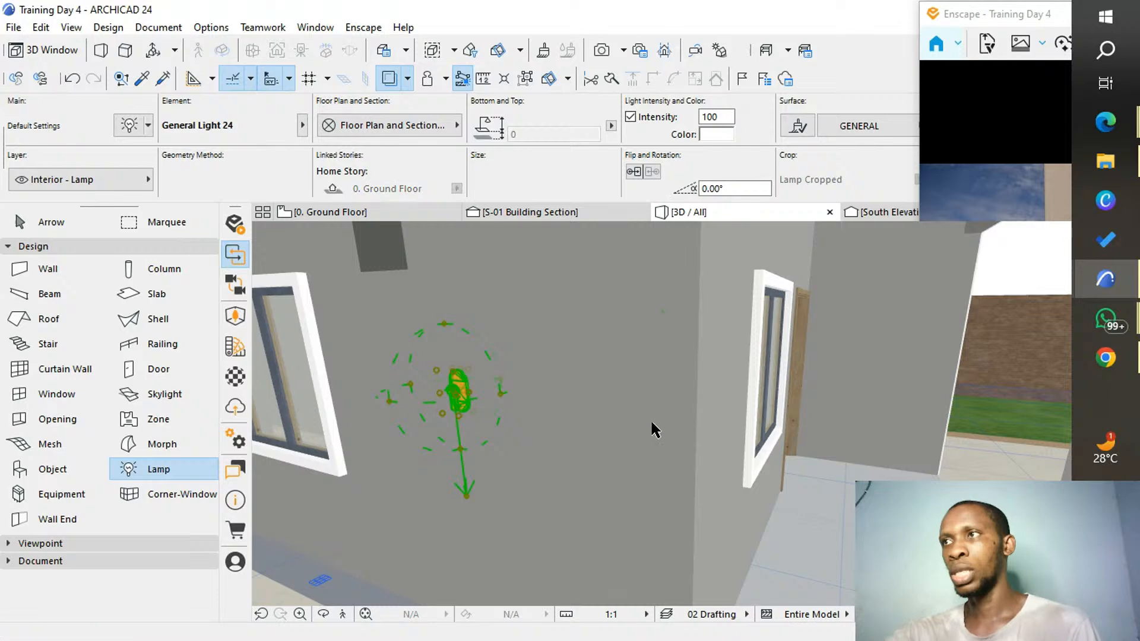
{"action": "middle_click_drag", "start_coordinate": [750, 358], "coordinate": [704, 372], "text": "shift"}
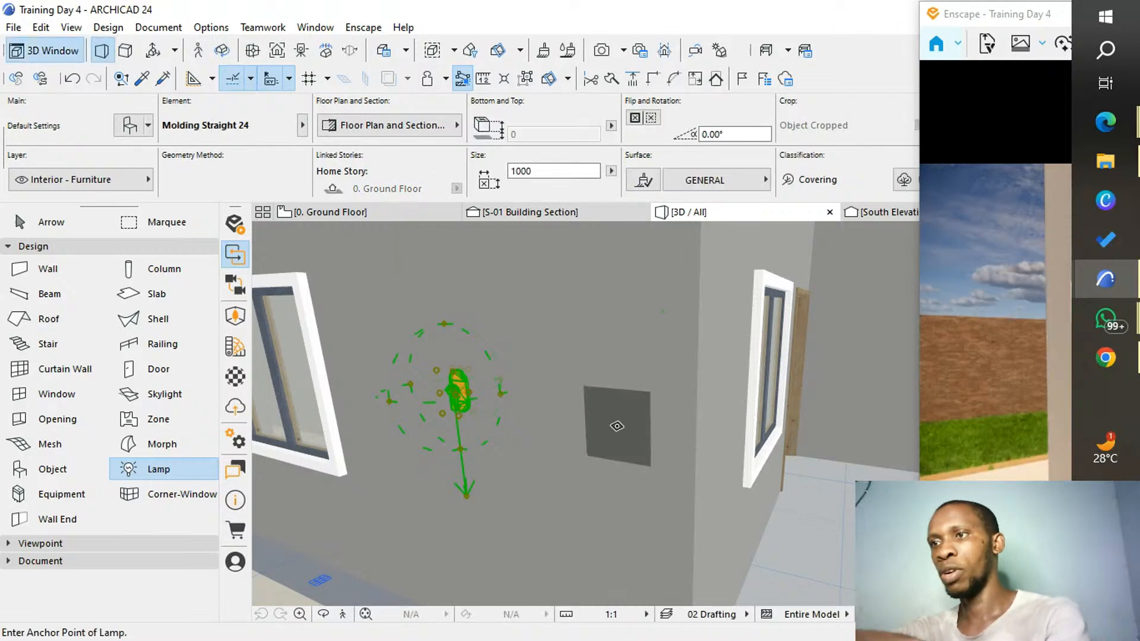
{"action": "middle_click_drag", "start_coordinate": [617, 426], "coordinate": [534, 373], "text": "shift"}
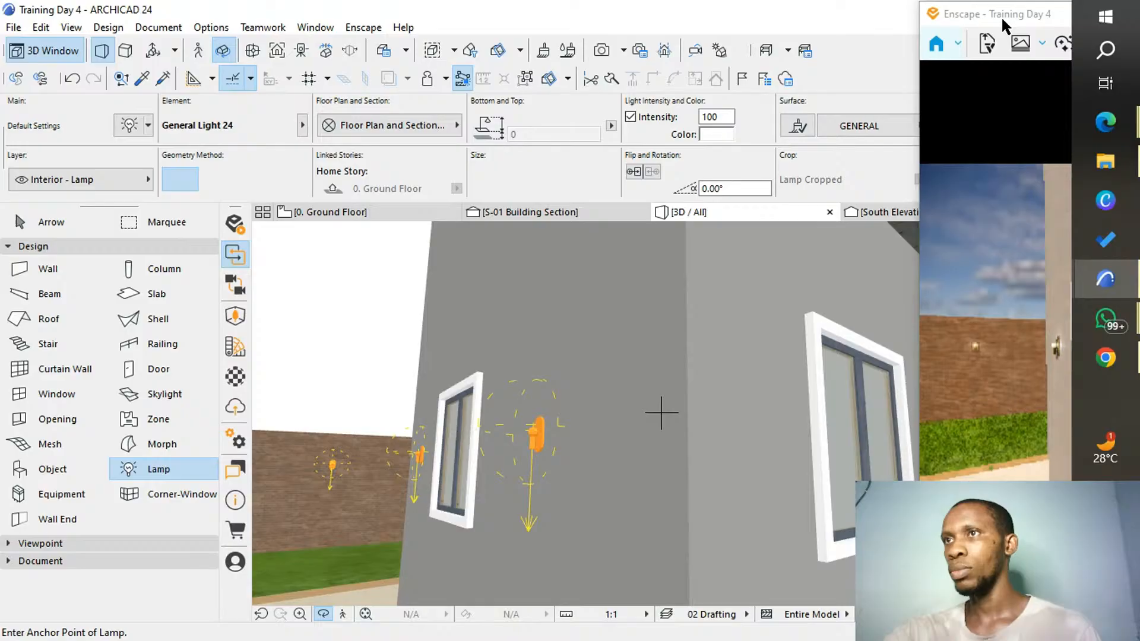
{"action": "left_click_drag", "start_coordinate": [800, 63], "coordinate": [618, 20]}
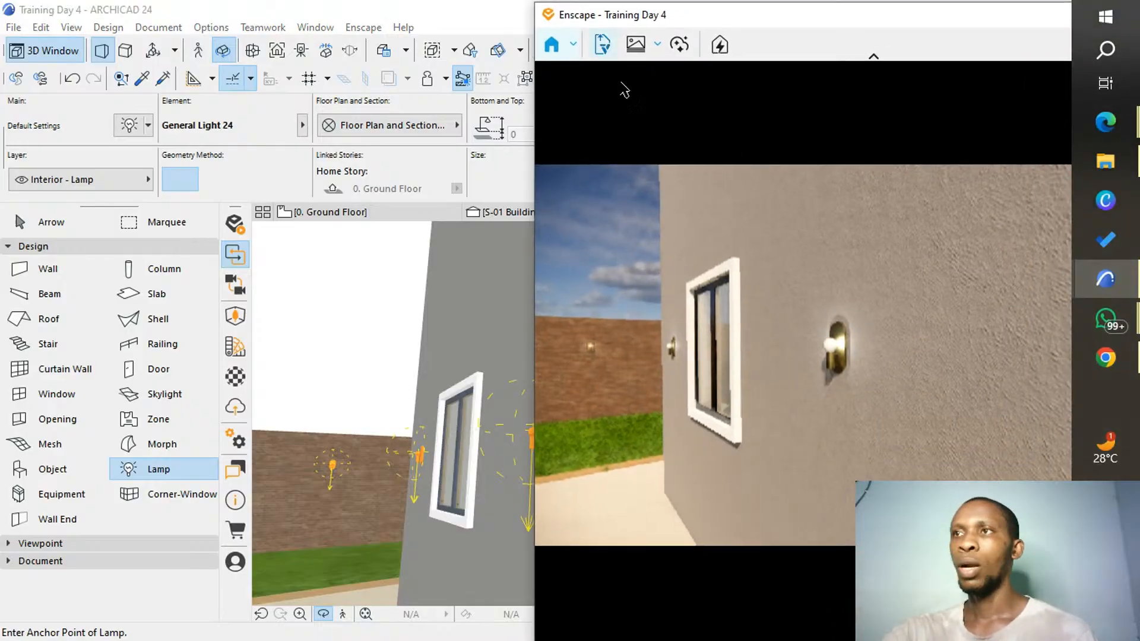
{"action": "left_click_drag", "start_coordinate": [865, 8], "coordinate": [755, 25]}
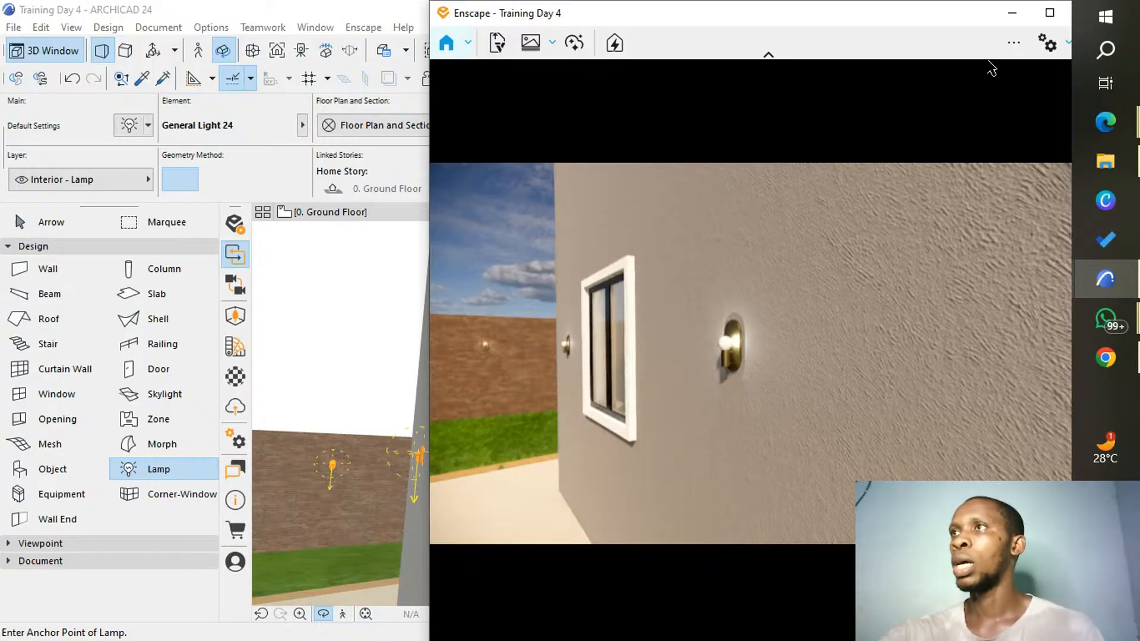
{"action": "left_click_drag", "start_coordinate": [953, 15], "coordinate": [910, 20]}
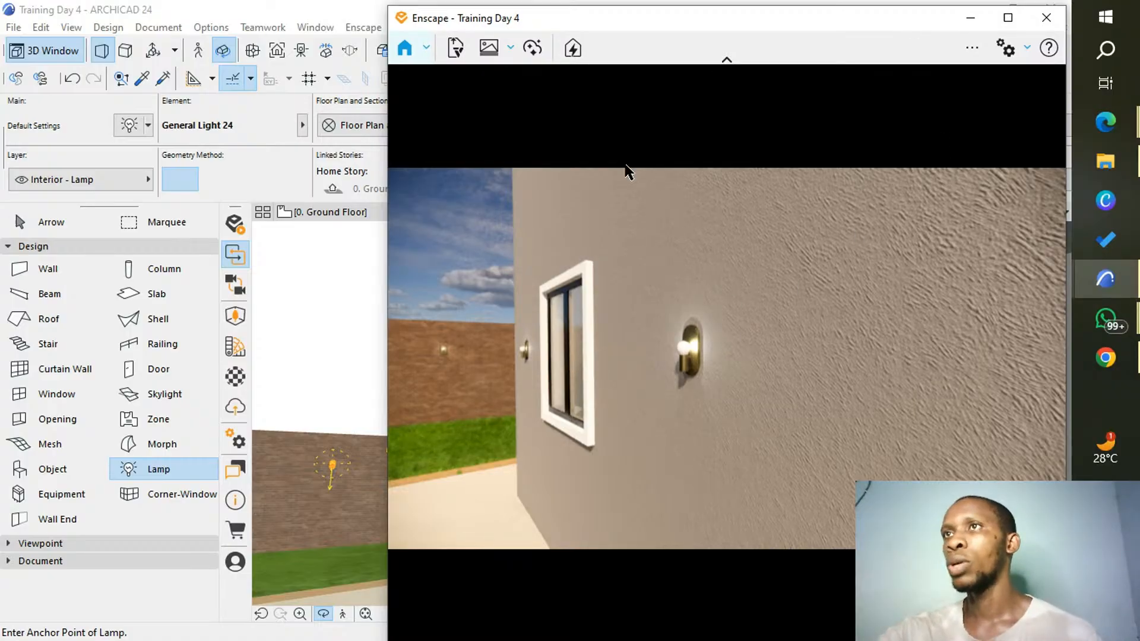
Load the Training View through Enscape's View Management and move the Enscape window aside to uncover the 3D model.
{"action": "left_click", "coordinate": [426, 48]}
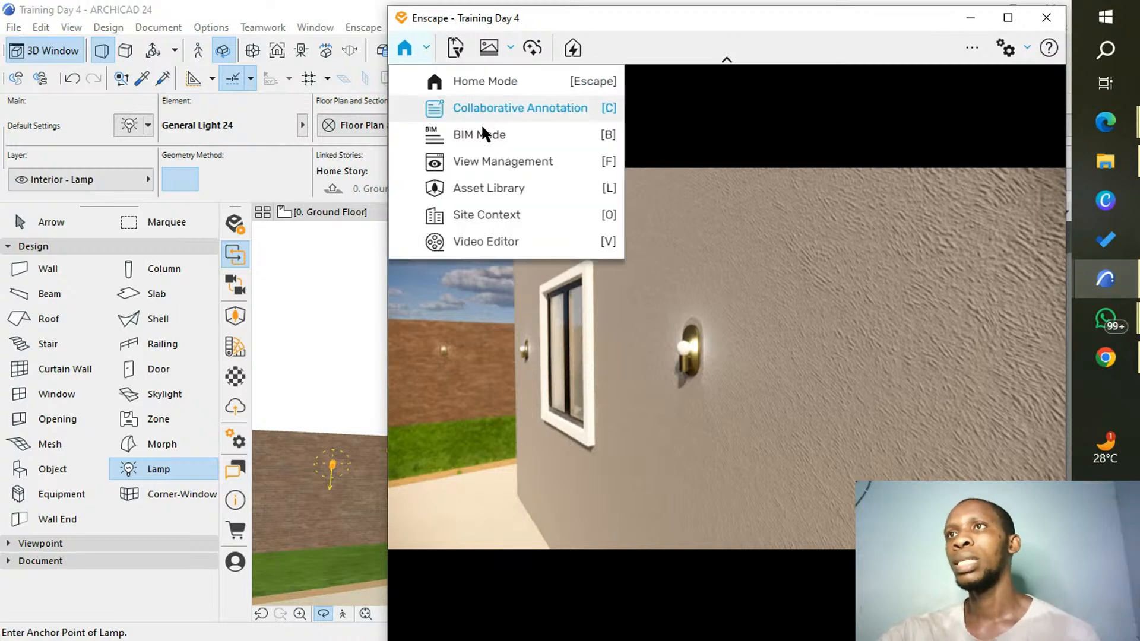
{"action": "left_click", "coordinate": [484, 160]}
{"action": "left_click", "coordinate": [481, 355]}
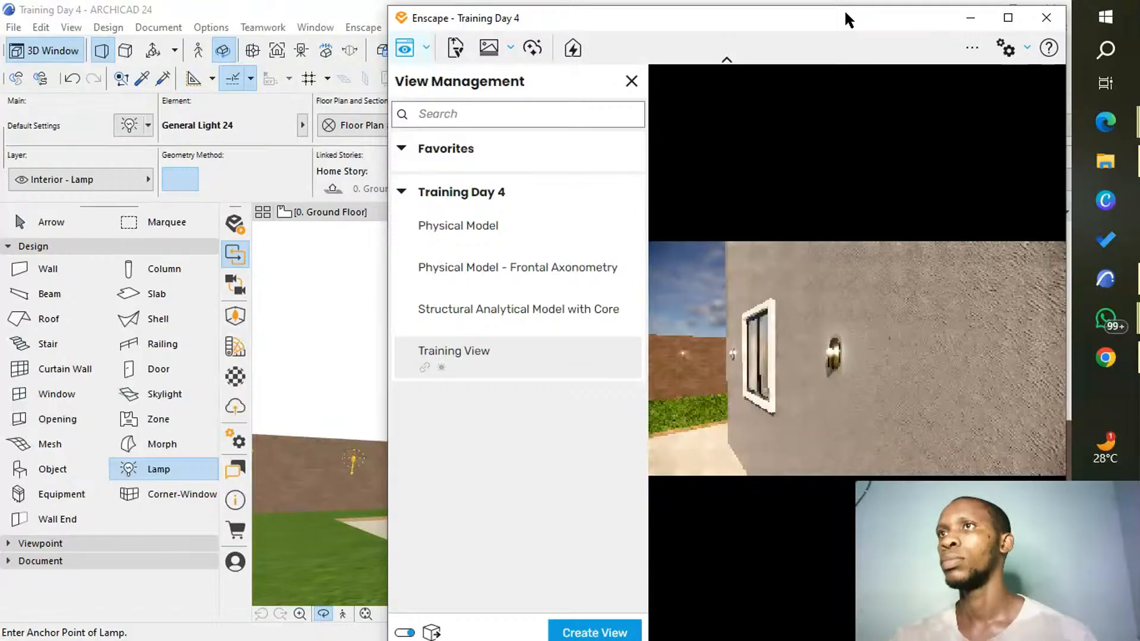
{"action": "left_click", "coordinate": [631, 82]}
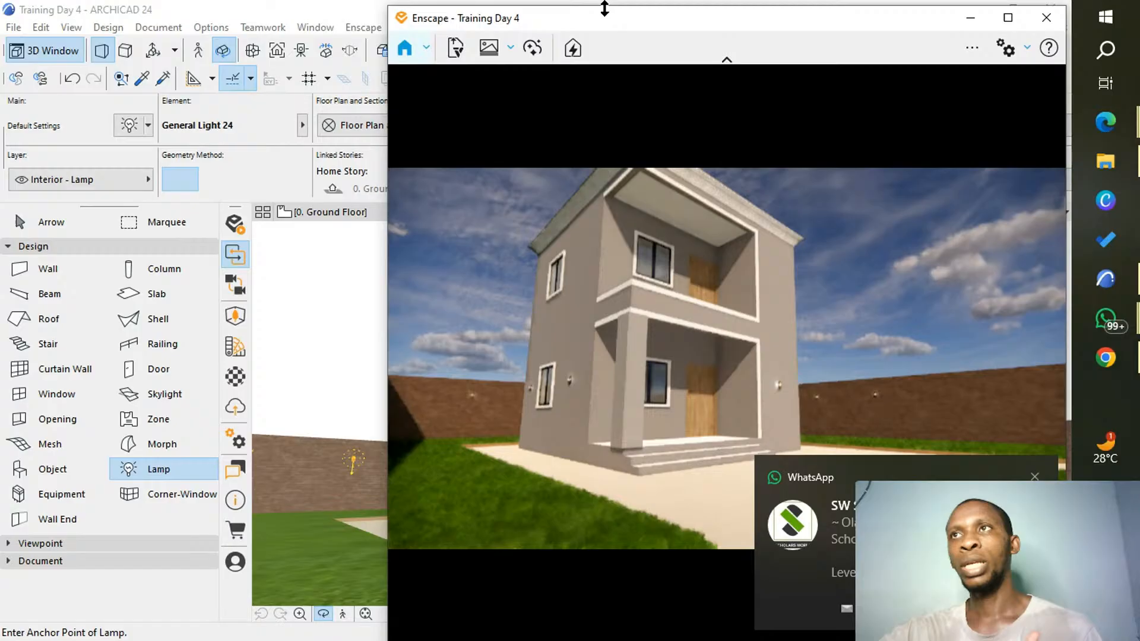
{"action": "left_click_drag", "start_coordinate": [572, 22], "coordinate": [942, 17]}
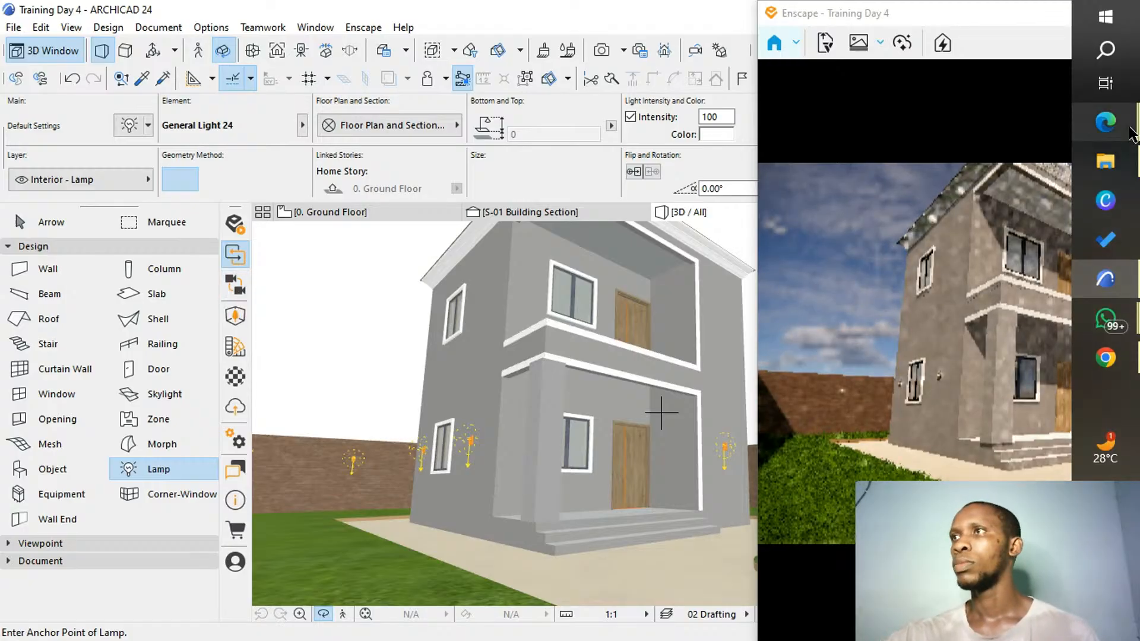
{"action": "mouse_move", "coordinate": [1131, 127]}
{"action": "left_click", "coordinate": [1034, 119]}
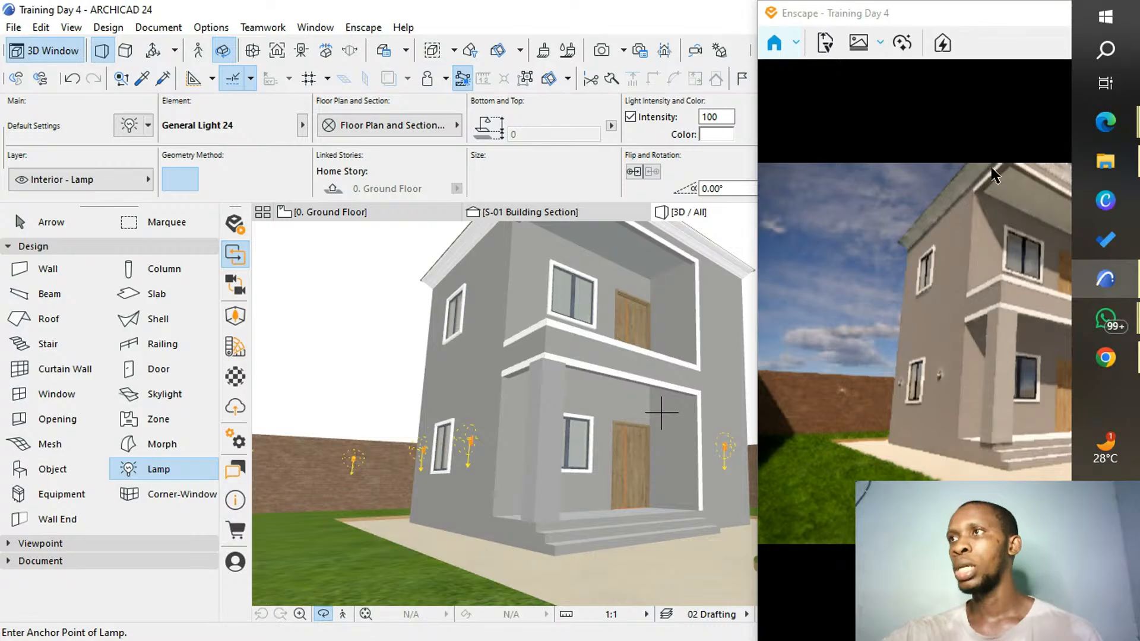
{"action": "mouse_move", "coordinate": [1122, 126]}
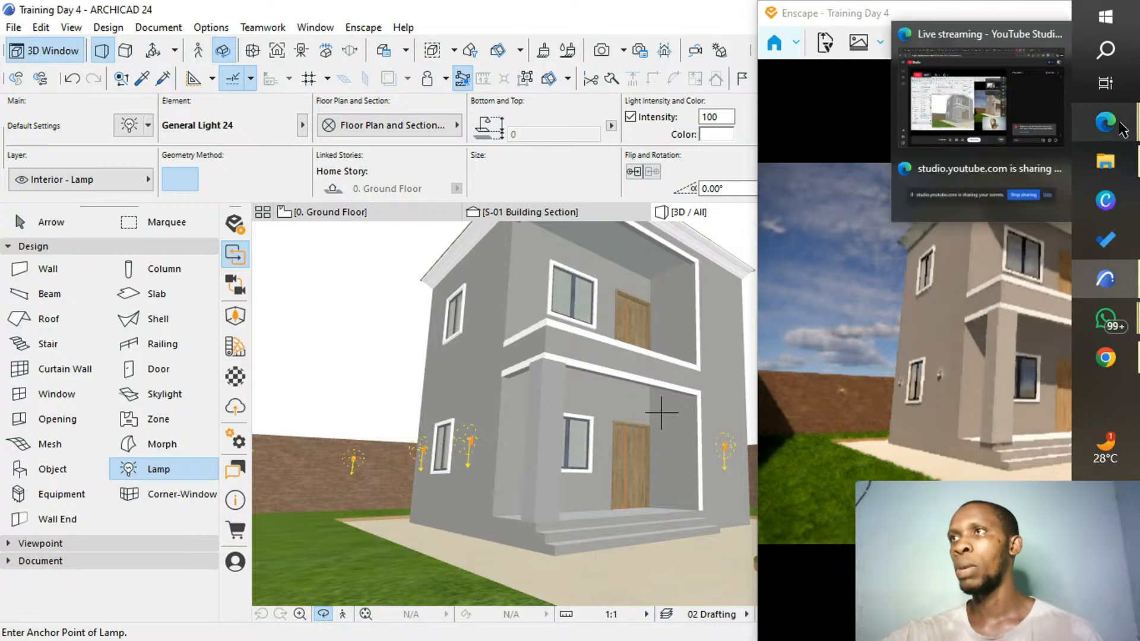
Open the Enscape Asset Library, then resize and reposition its window so the 3D model stays partly visible beside it.
{"action": "mouse_move", "coordinate": [1002, 114]}
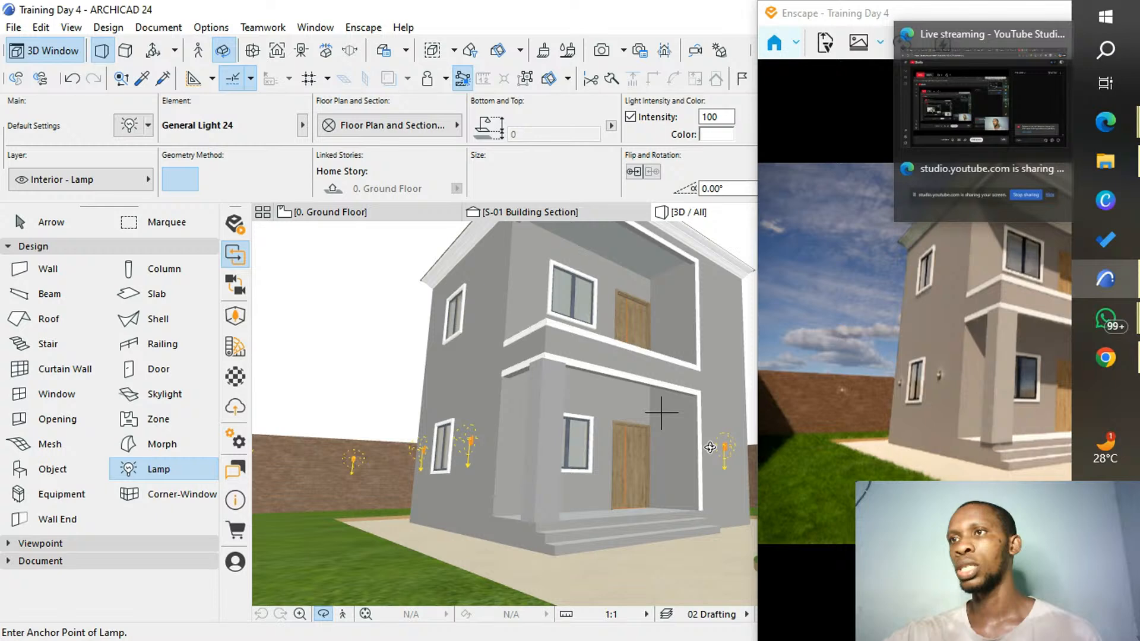
{"action": "left_click", "coordinate": [232, 321]}
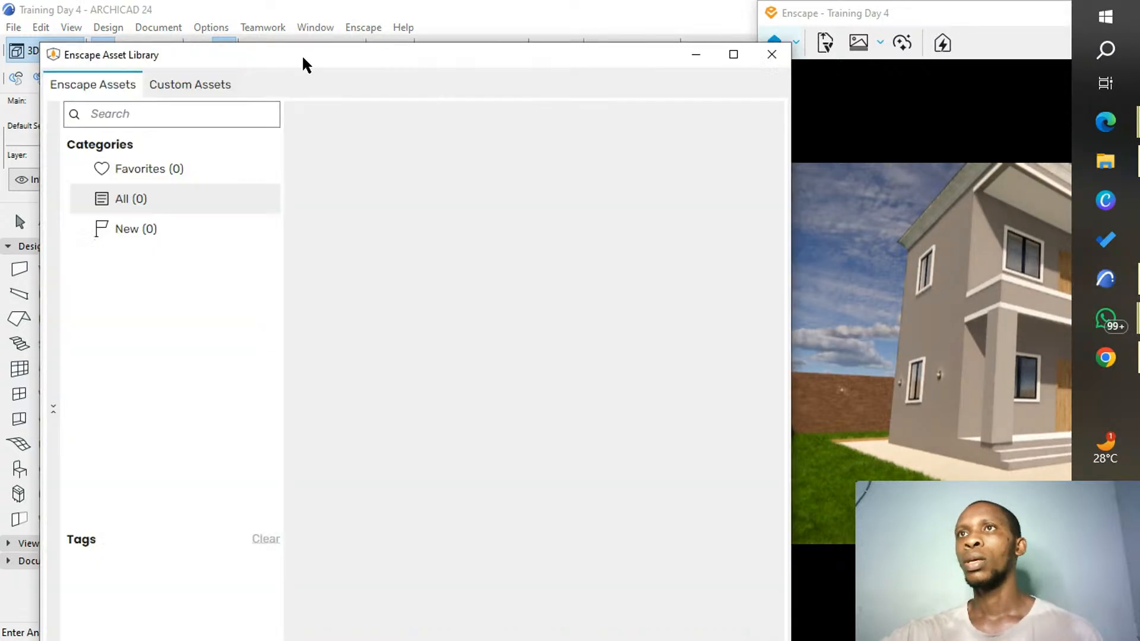
{"action": "left_click_drag", "start_coordinate": [302, 54], "coordinate": [608, 18]}
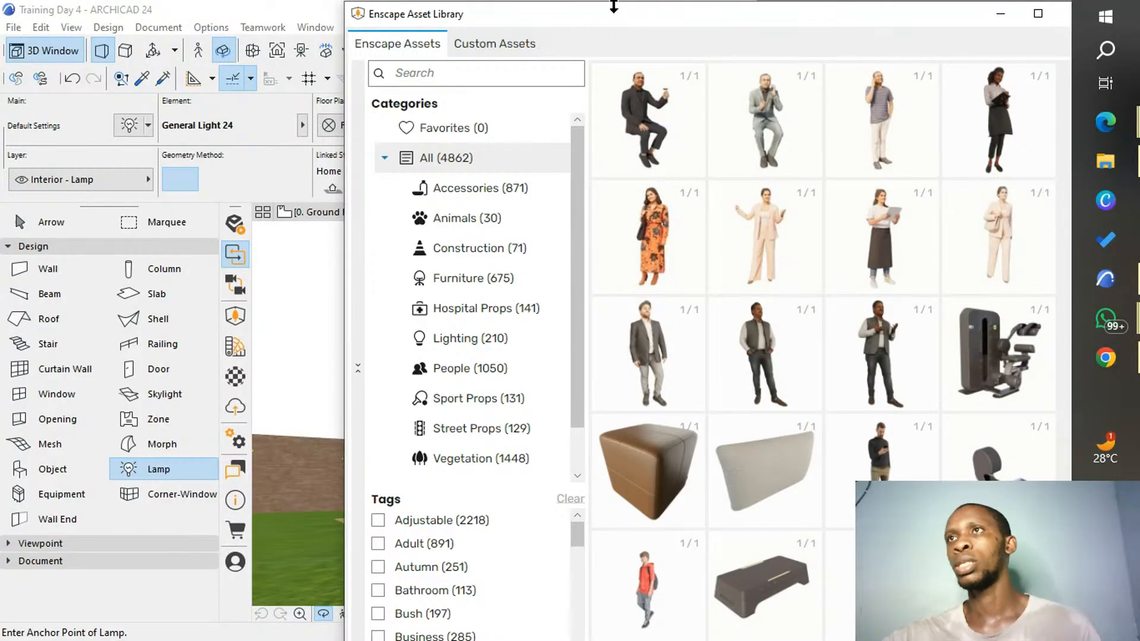
{"action": "left_click_drag", "start_coordinate": [590, 12], "coordinate": [814, 3]}
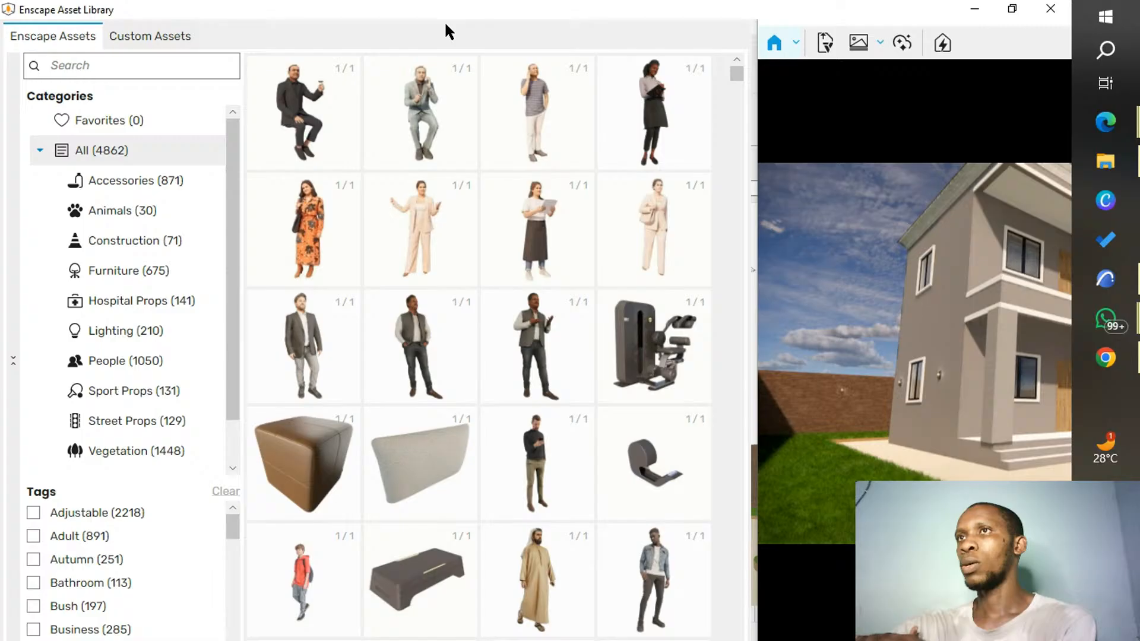
{"action": "left_click_drag", "start_coordinate": [586, 12], "coordinate": [603, 47]}
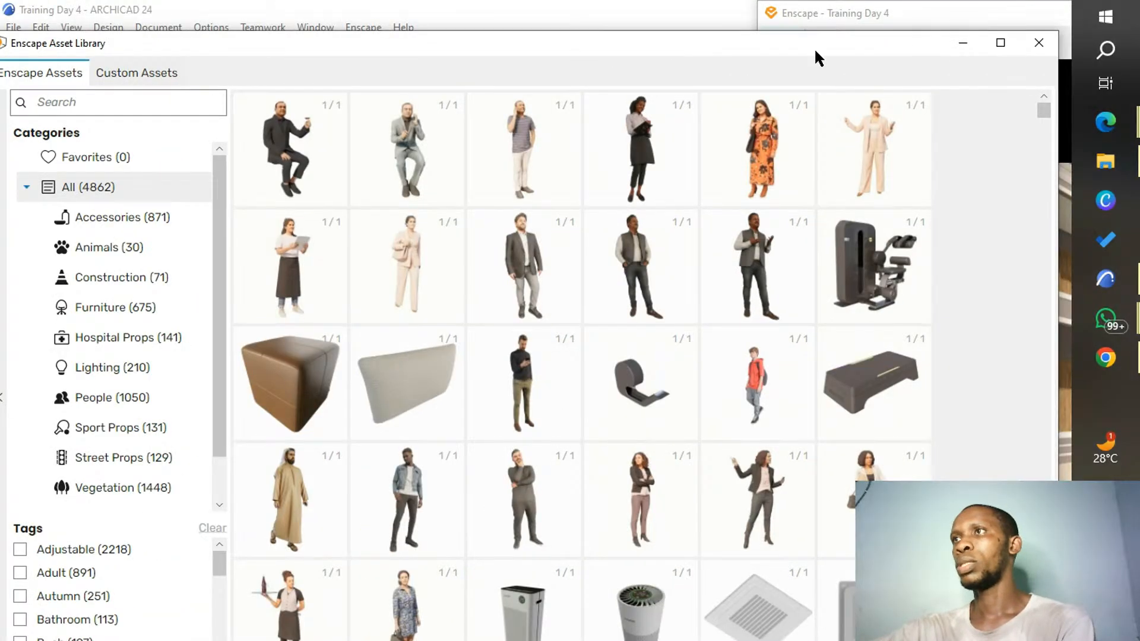
{"action": "left_click", "coordinate": [1001, 43]}
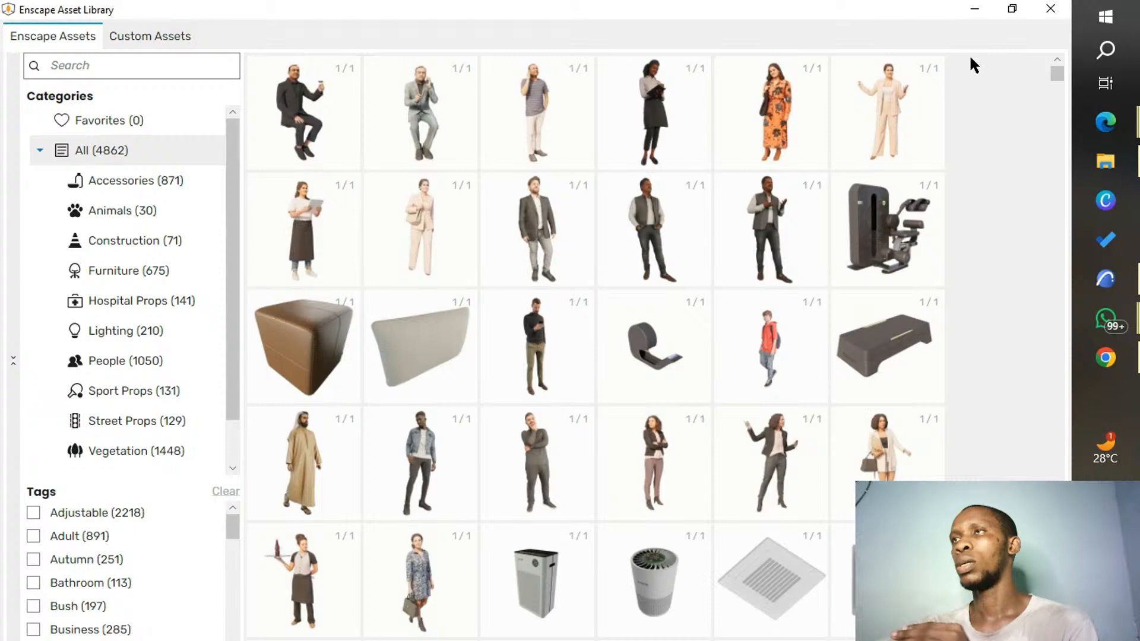
{"action": "left_click", "coordinate": [1011, 10]}
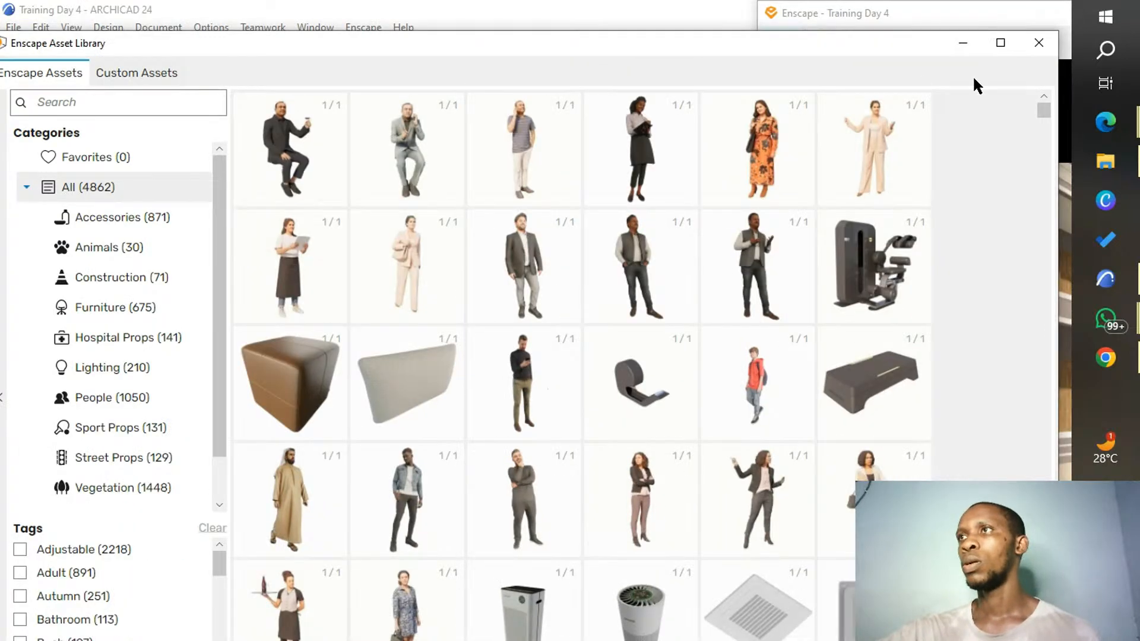
{"action": "left_click_drag", "start_coordinate": [1059, 217], "coordinate": [487, 265]}
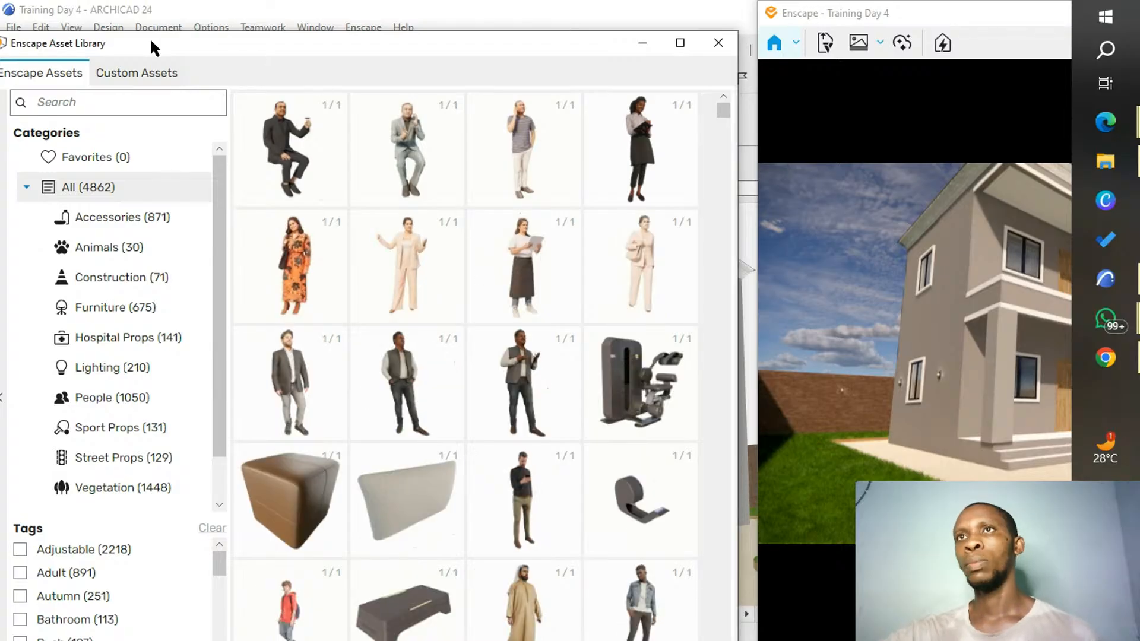
{"action": "left_click_drag", "start_coordinate": [400, 42], "coordinate": [704, 31]}
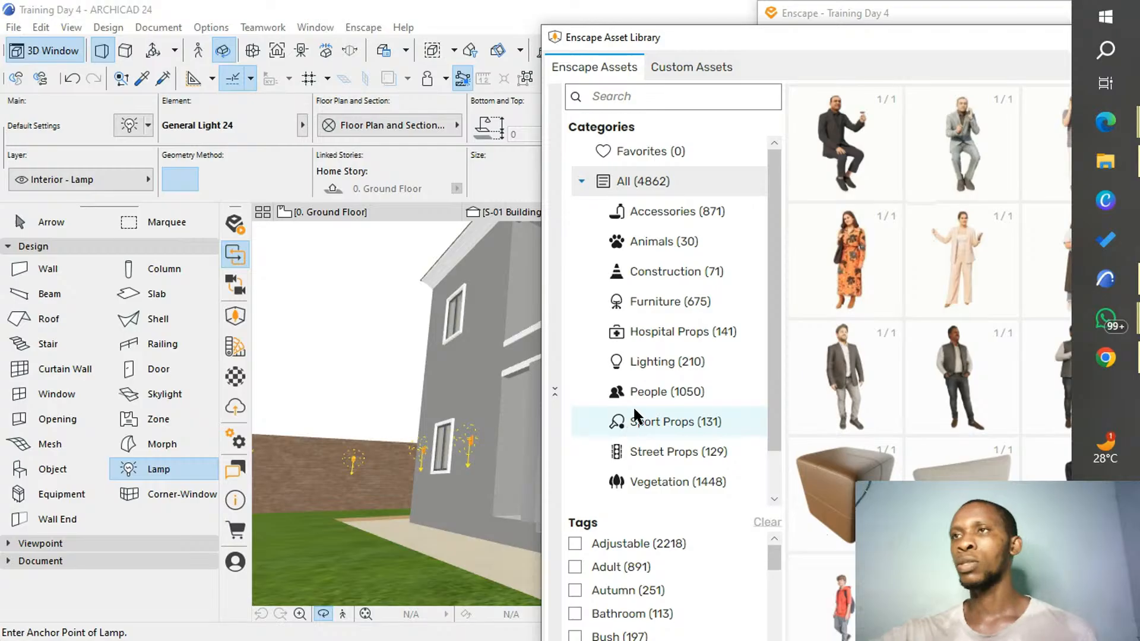
Pick Bush 145: Kochia from the Vegetation assets and place it on the lawn beside the paving at the house corner.
{"action": "left_click", "coordinate": [665, 479]}
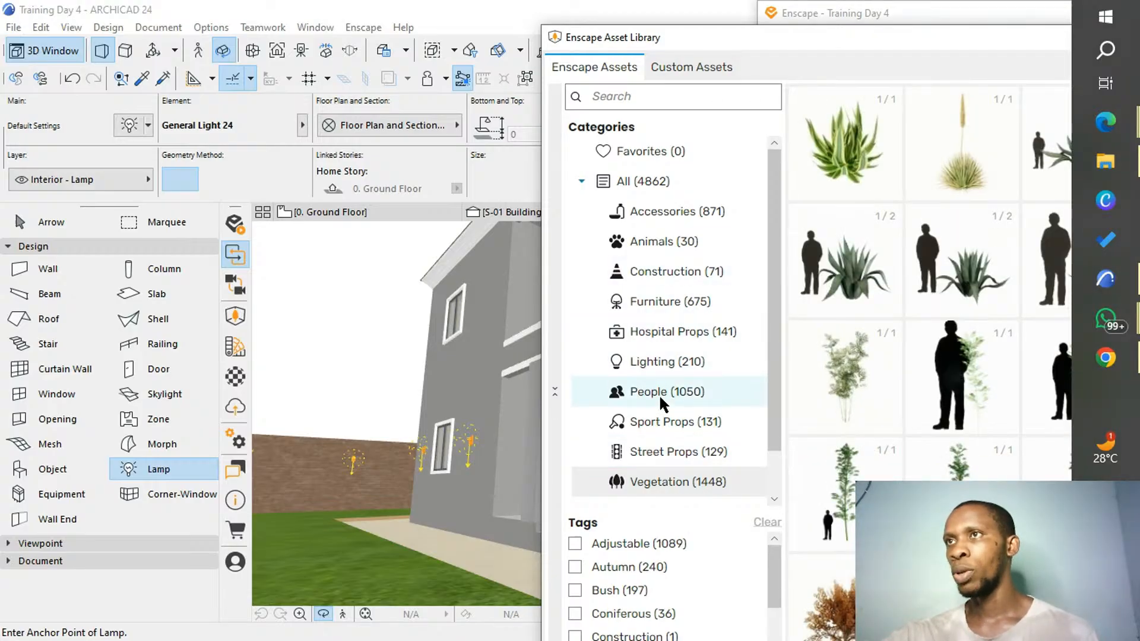
{"action": "left_click_drag", "start_coordinate": [867, 41], "coordinate": [806, 37]}
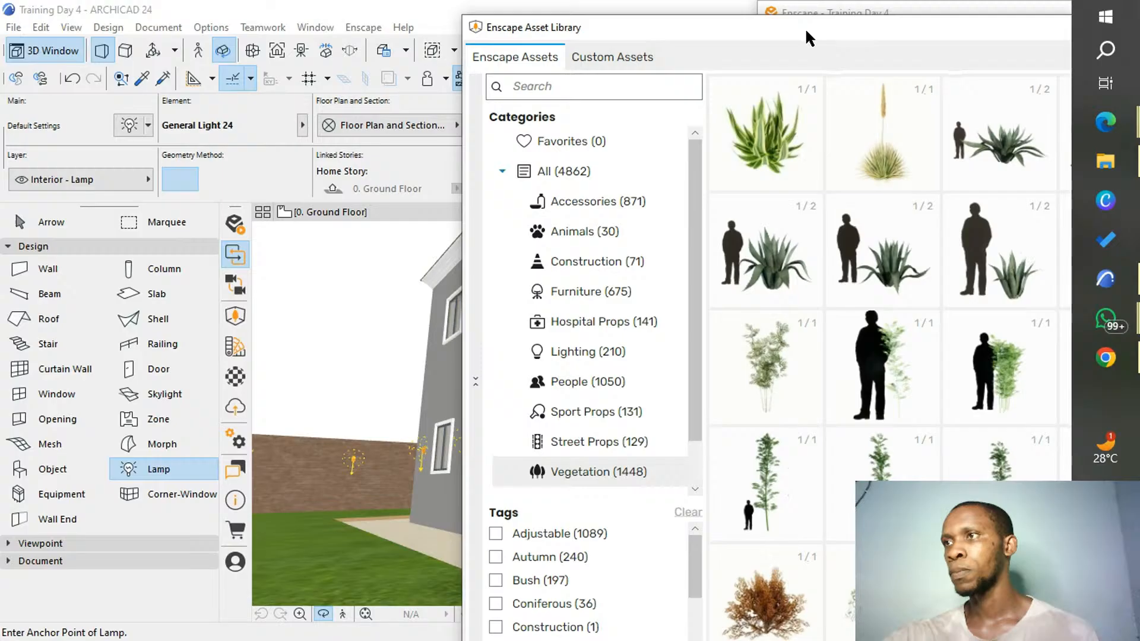
{"action": "scroll", "coordinate": [871, 415], "scroll_direction": "down", "scroll_amount": 2}
{"action": "scroll", "coordinate": [874, 384], "scroll_direction": "down", "scroll_amount": 4}
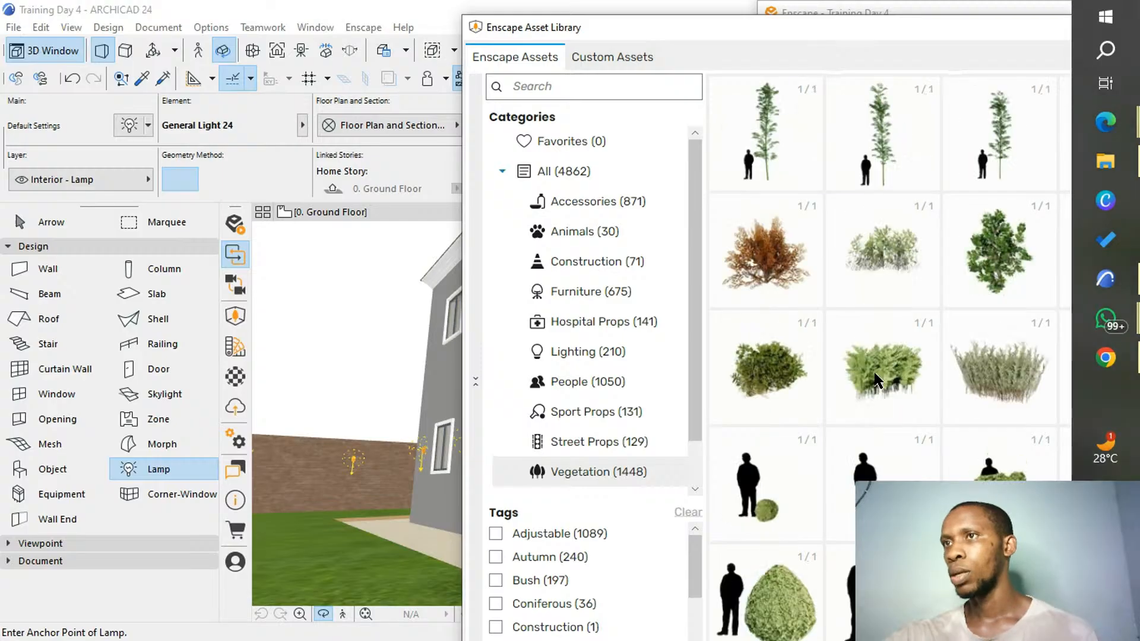
{"action": "scroll", "coordinate": [875, 371], "scroll_direction": "down", "scroll_amount": 8}
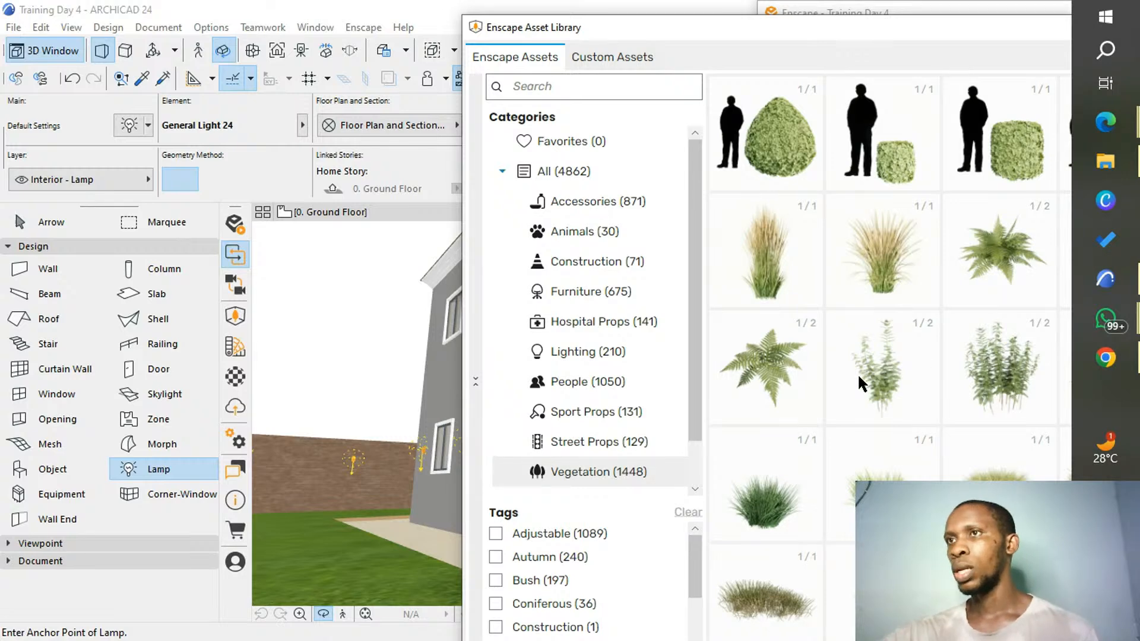
{"action": "scroll", "coordinate": [857, 374], "scroll_direction": "down", "scroll_amount": 5}
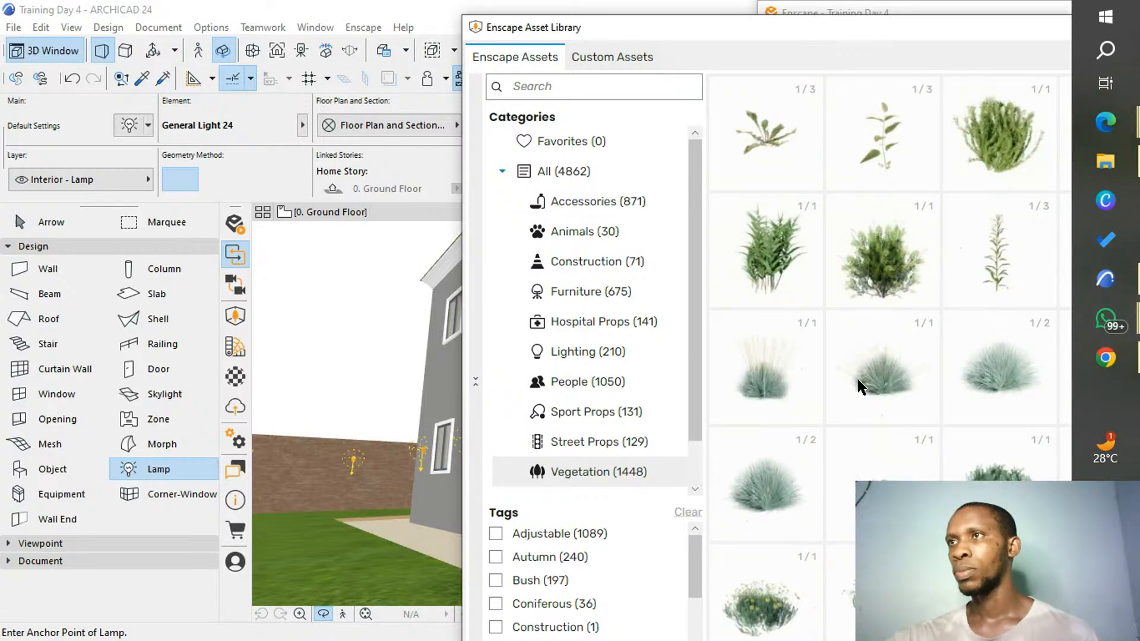
{"action": "scroll", "coordinate": [856, 376], "scroll_direction": "down", "scroll_amount": 10}
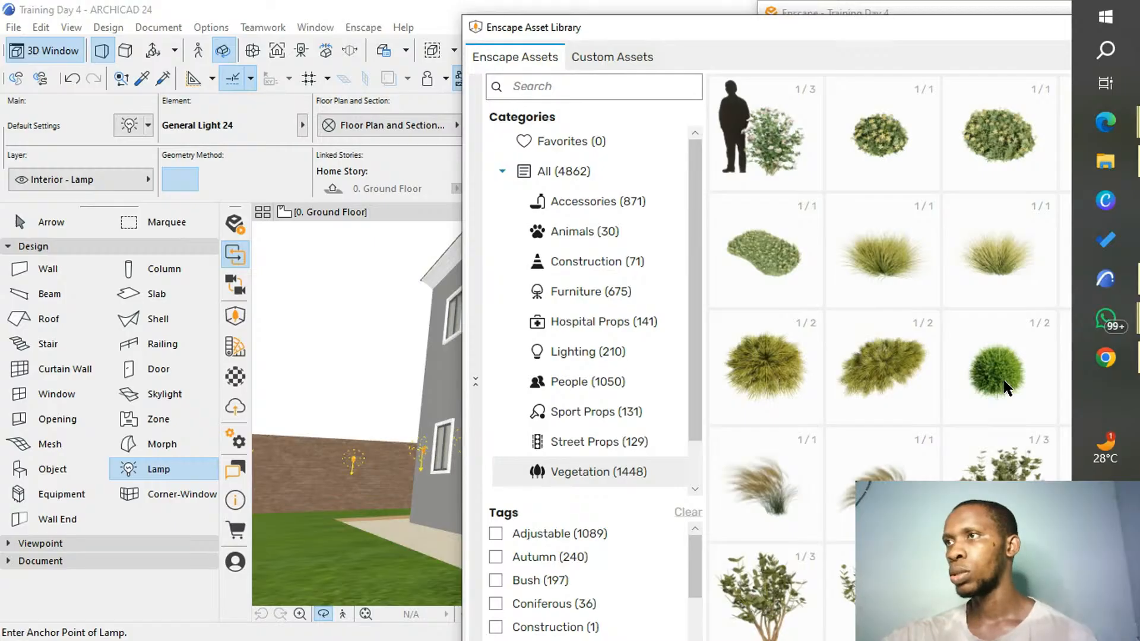
{"action": "mouse_move", "coordinate": [985, 391]}
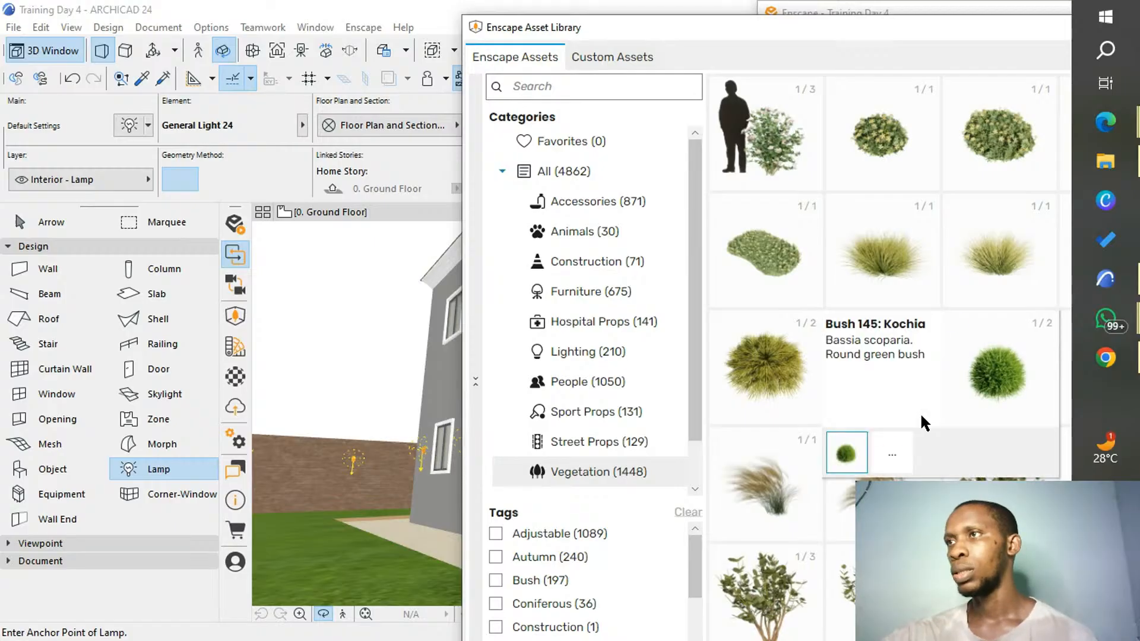
{"action": "left_click", "coordinate": [997, 374]}
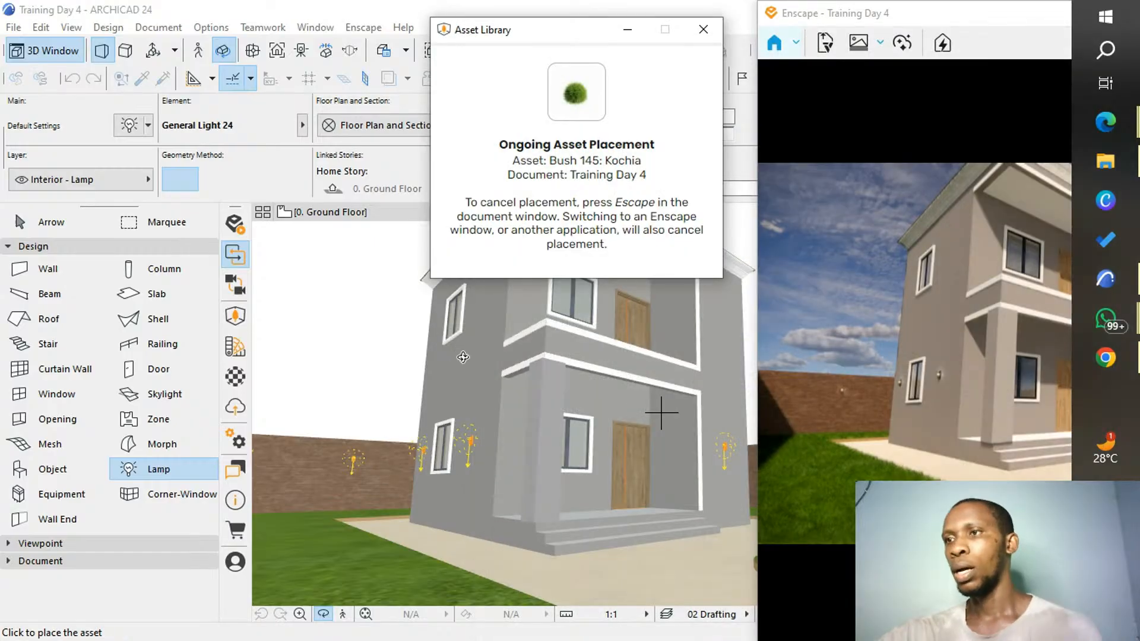
{"action": "left_click", "coordinate": [354, 543]}
{"action": "key", "text": "Escape"}
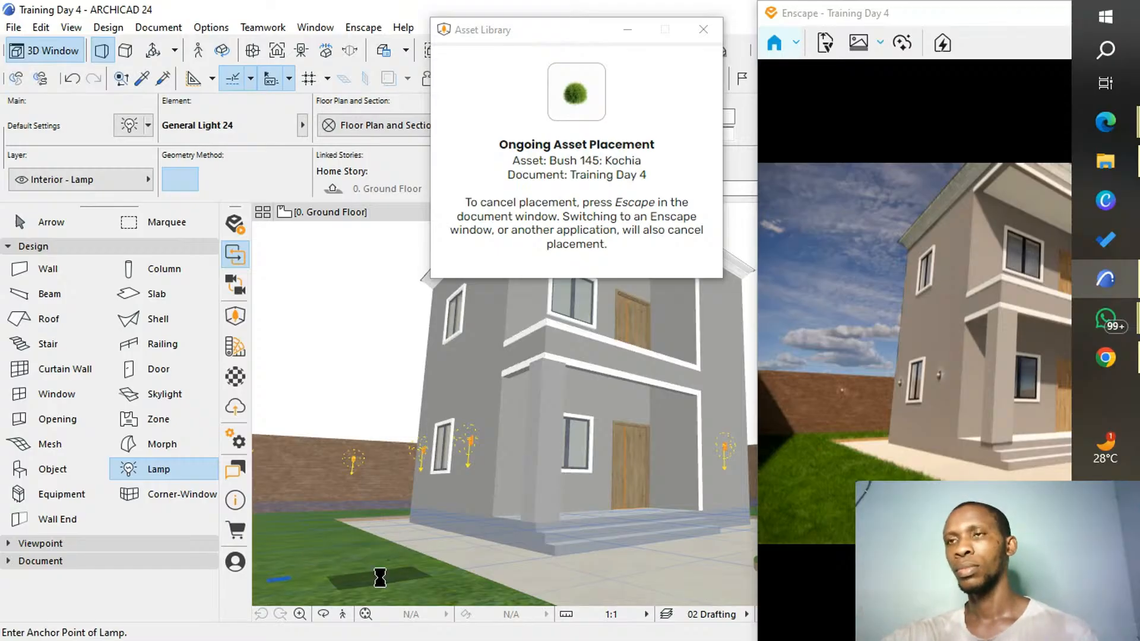
{"action": "left_click", "coordinate": [380, 577]}
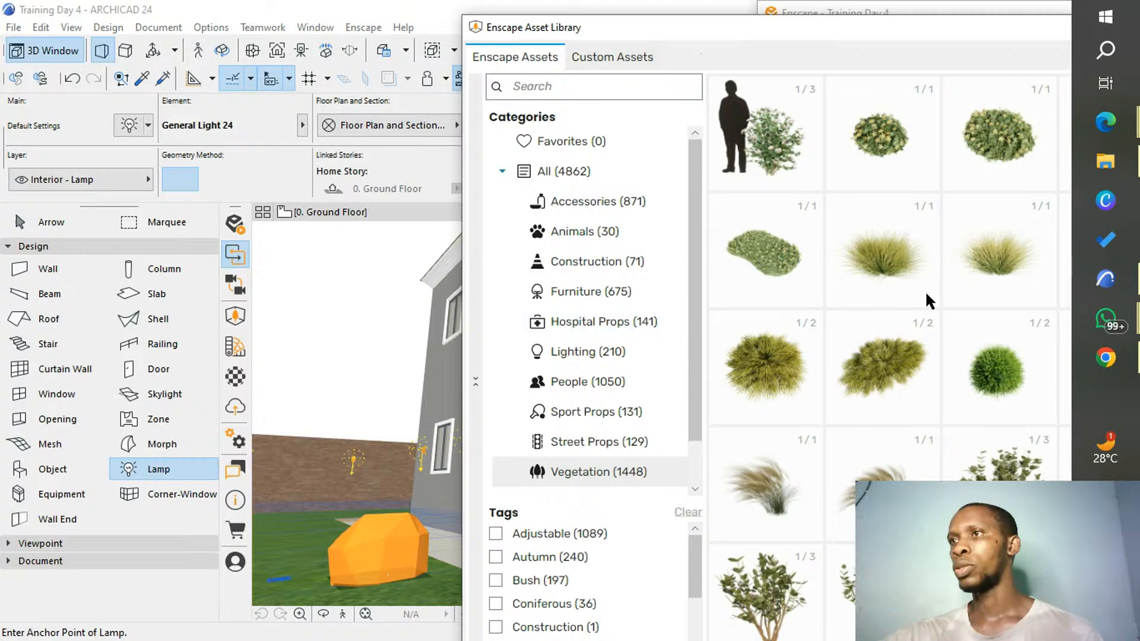
Pick Coniferous Tree 005: Japanese Black Pine from the Vegetation assets and place it on the lawn behind the bush, near the boundary wall.
{"action": "scroll", "coordinate": [926, 315], "scroll_direction": "down", "scroll_amount": 3}
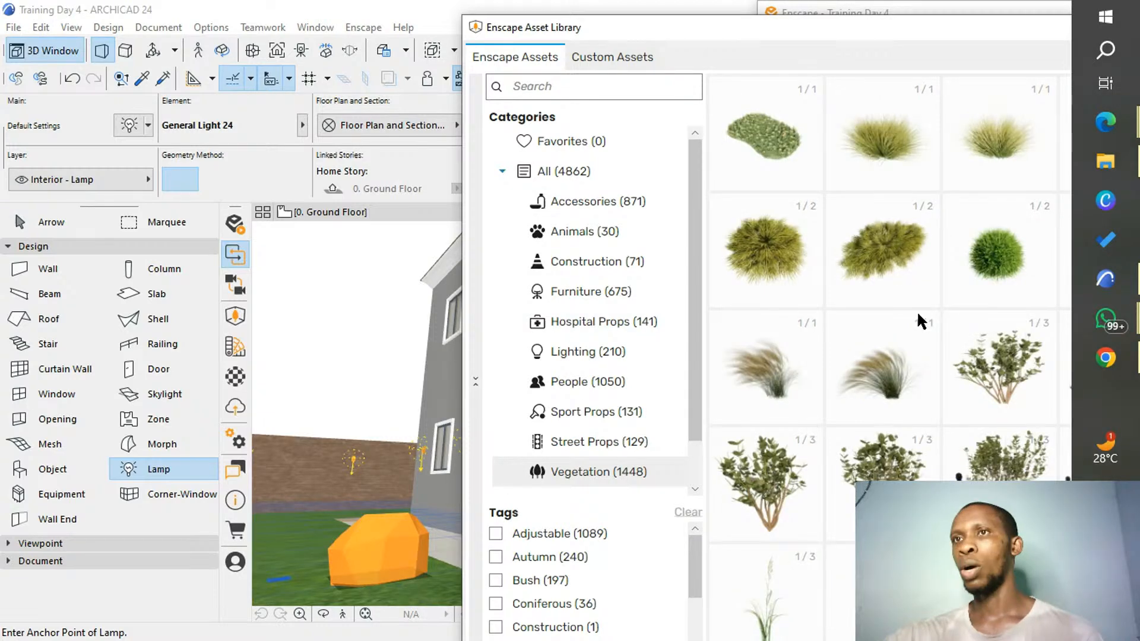
{"action": "scroll", "coordinate": [927, 338], "scroll_direction": "down", "scroll_amount": 3}
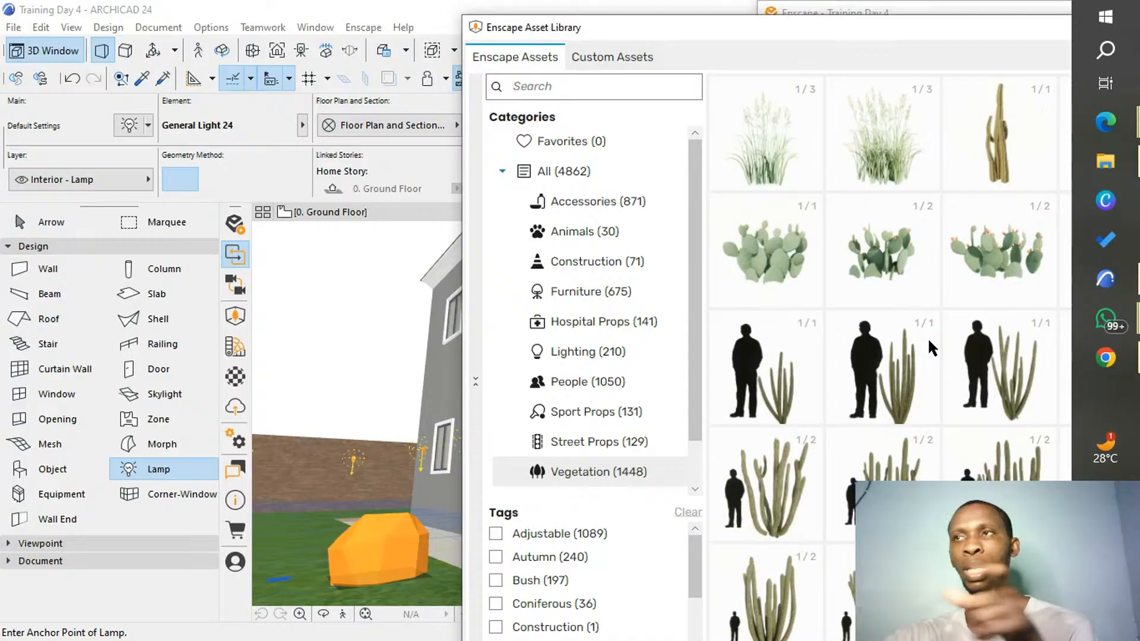
{"action": "scroll", "coordinate": [931, 338], "scroll_direction": "down", "scroll_amount": 3}
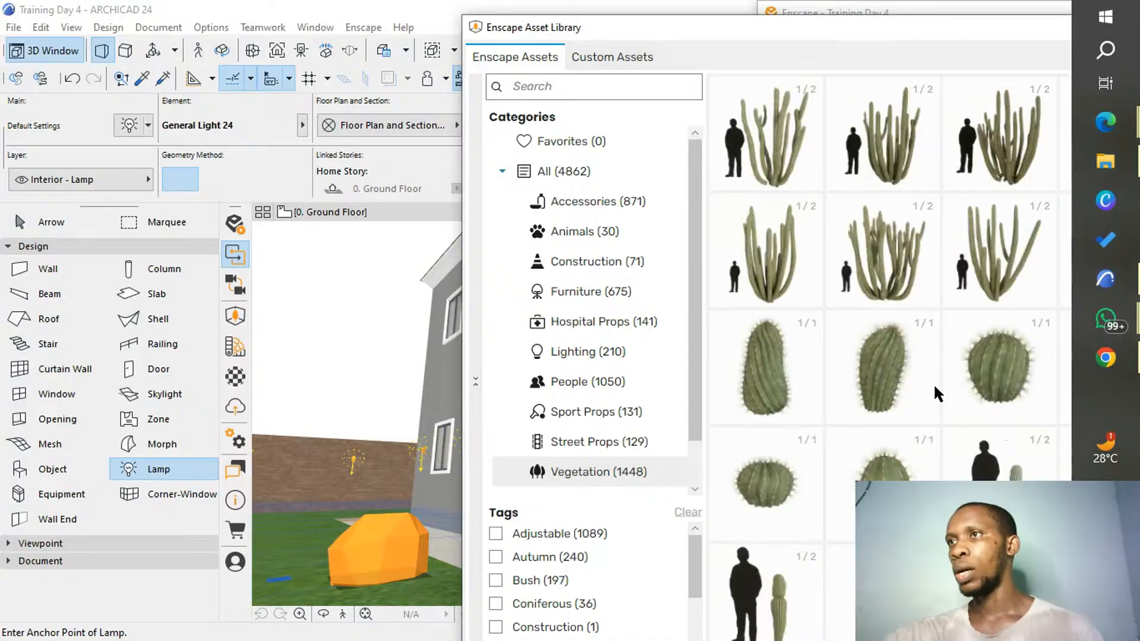
{"action": "scroll", "coordinate": [933, 383], "scroll_direction": "down", "scroll_amount": 3}
{"action": "scroll", "coordinate": [930, 383], "scroll_direction": "down", "scroll_amount": 2}
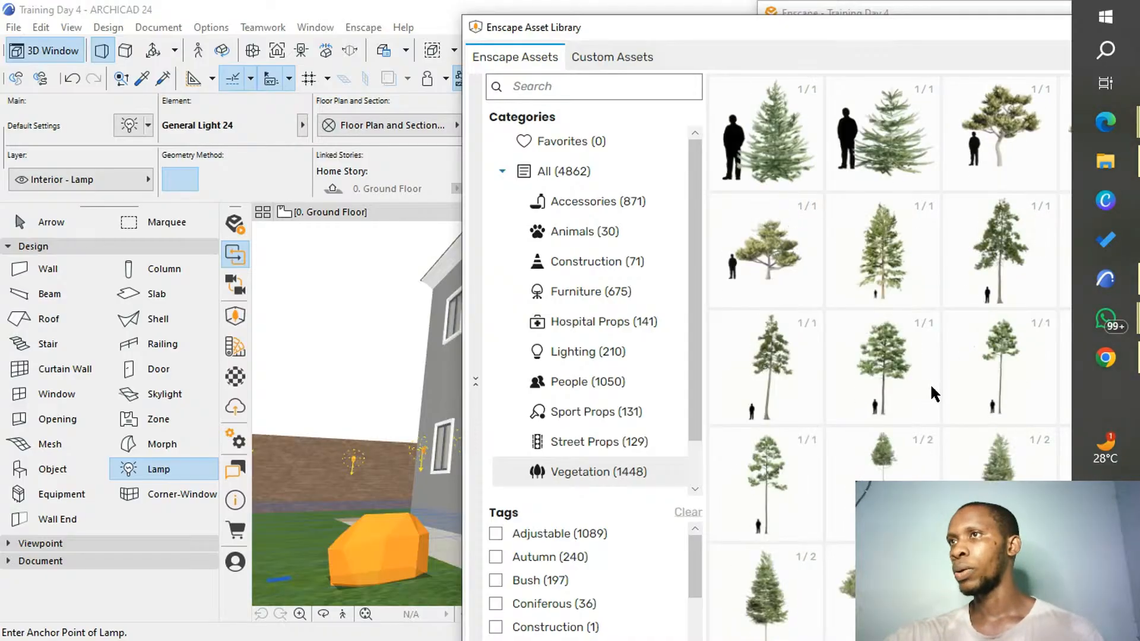
{"action": "left_click", "coordinate": [774, 249]}
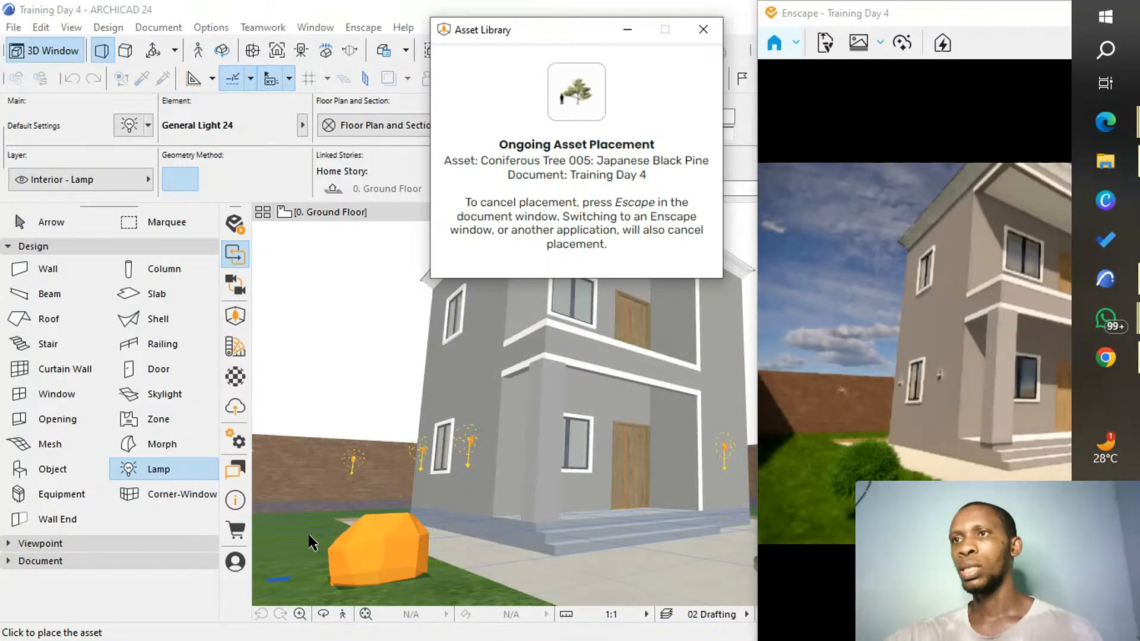
{"action": "left_click", "coordinate": [301, 511]}
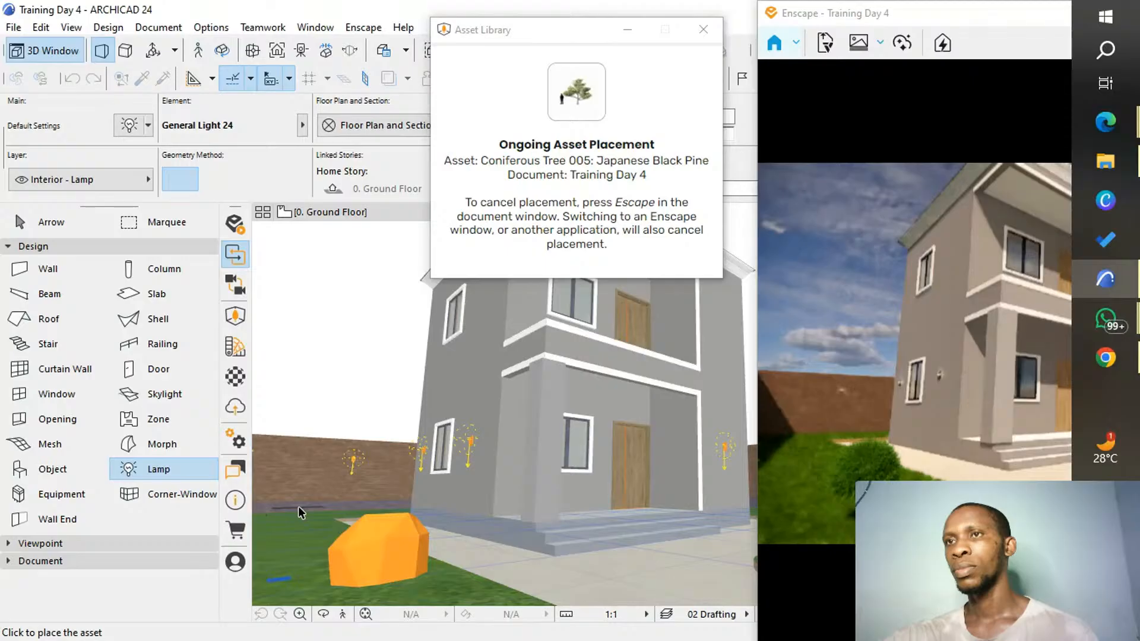
{"action": "left_click", "coordinate": [304, 525]}
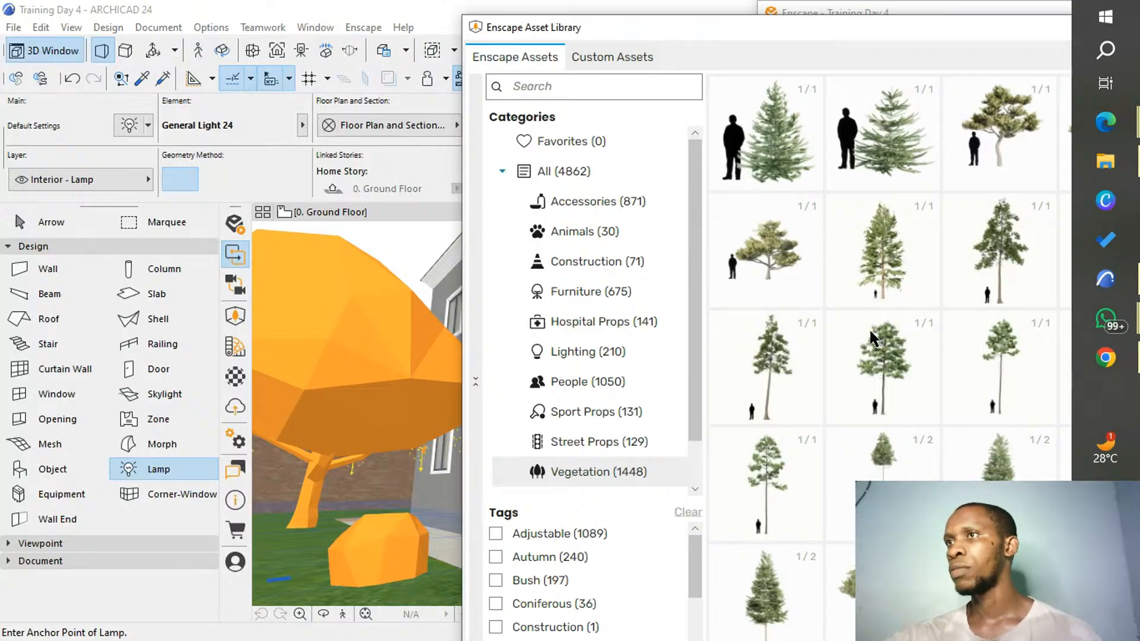
Look through the remaining Vegetation assets, examining the trees, hanging plants and climbing plants.
{"action": "scroll", "coordinate": [848, 443], "scroll_direction": "down", "scroll_amount": 2}
{"action": "scroll", "coordinate": [871, 456], "scroll_direction": "down", "scroll_amount": 5}
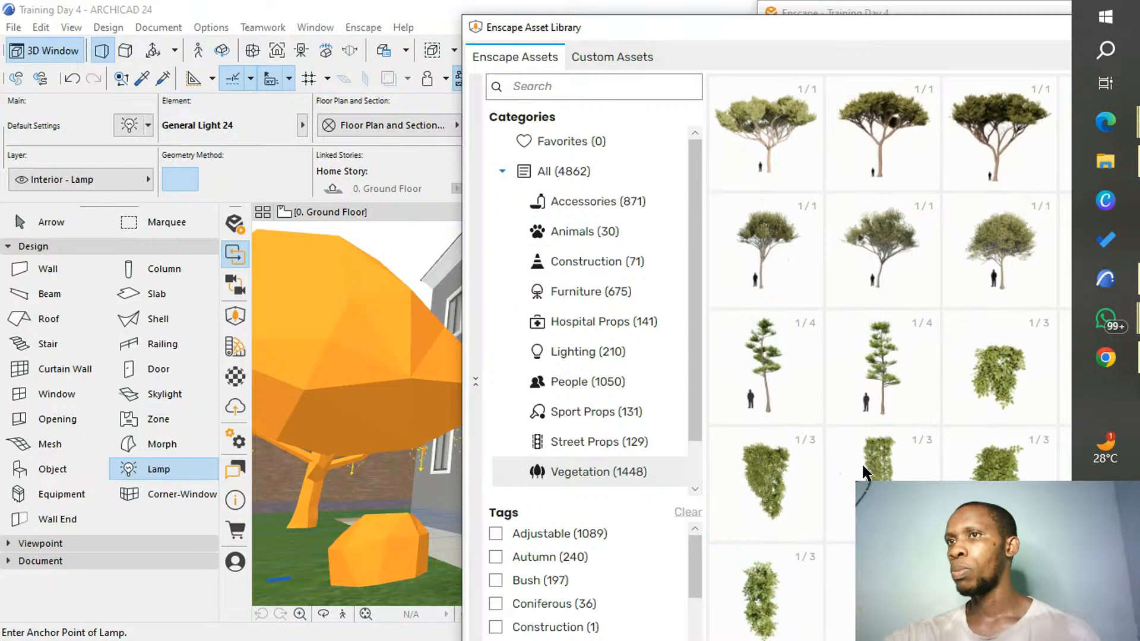
{"action": "scroll", "coordinate": [846, 409], "scroll_direction": "down", "scroll_amount": 2}
{"action": "scroll", "coordinate": [851, 408], "scroll_direction": "down", "scroll_amount": 2}
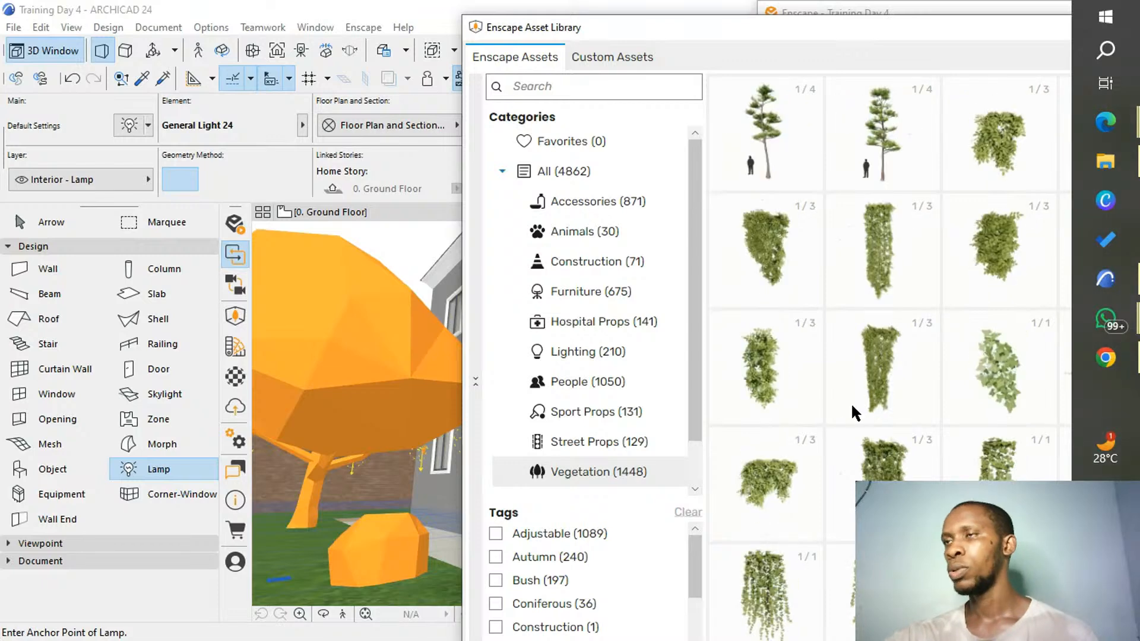
{"action": "scroll", "coordinate": [855, 421], "scroll_direction": "down", "scroll_amount": 5}
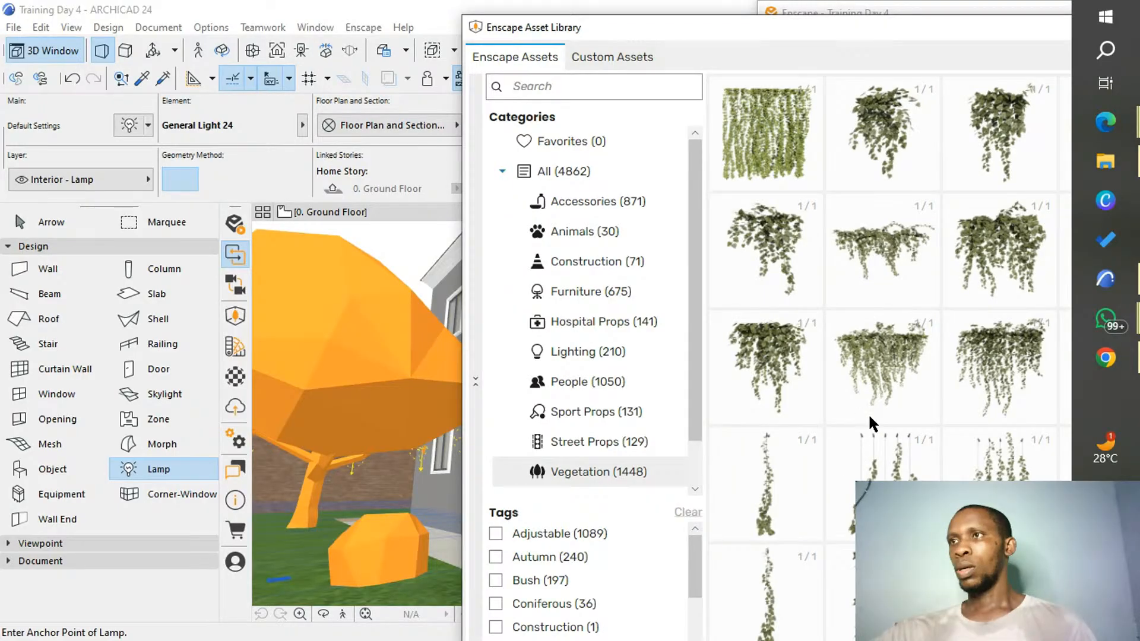
{"action": "scroll", "coordinate": [879, 386], "scroll_direction": "down", "scroll_amount": 2}
{"action": "scroll", "coordinate": [878, 380], "scroll_direction": "down", "scroll_amount": 4}
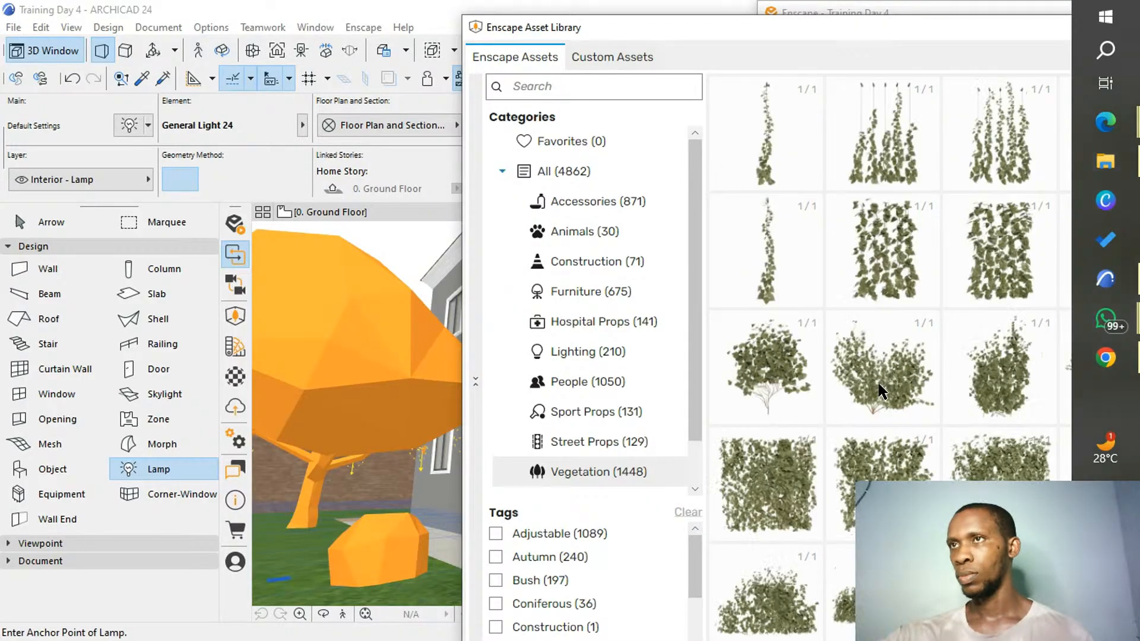
{"action": "scroll", "coordinate": [887, 392], "scroll_direction": "down", "scroll_amount": 3}
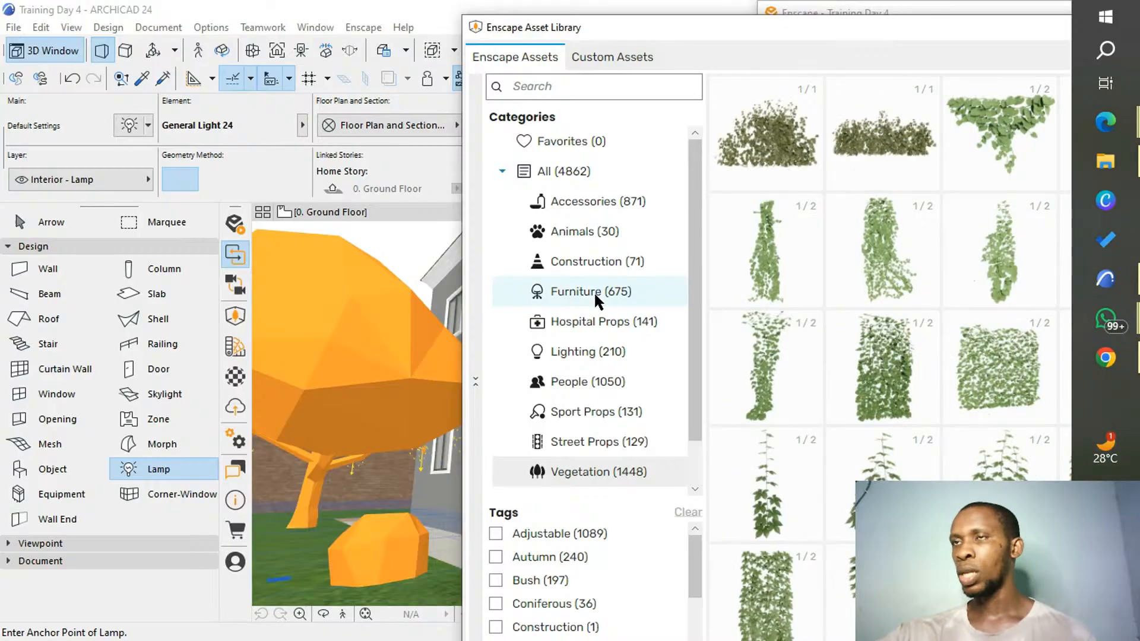
Pick Armchair 052: Outdoor from the Furniture assets and place it on the paving in front of the house entrance.
{"action": "left_click", "coordinate": [594, 291]}
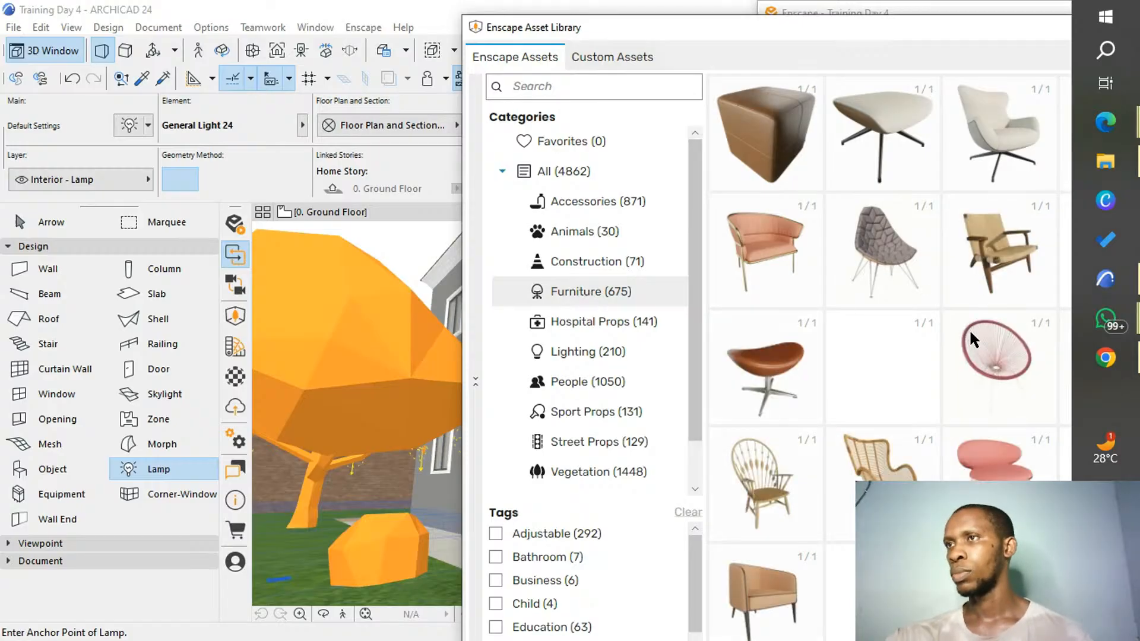
{"action": "scroll", "coordinate": [916, 407], "scroll_direction": "down", "scroll_amount": 2}
{"action": "scroll", "coordinate": [916, 407], "scroll_direction": "down", "scroll_amount": 2}
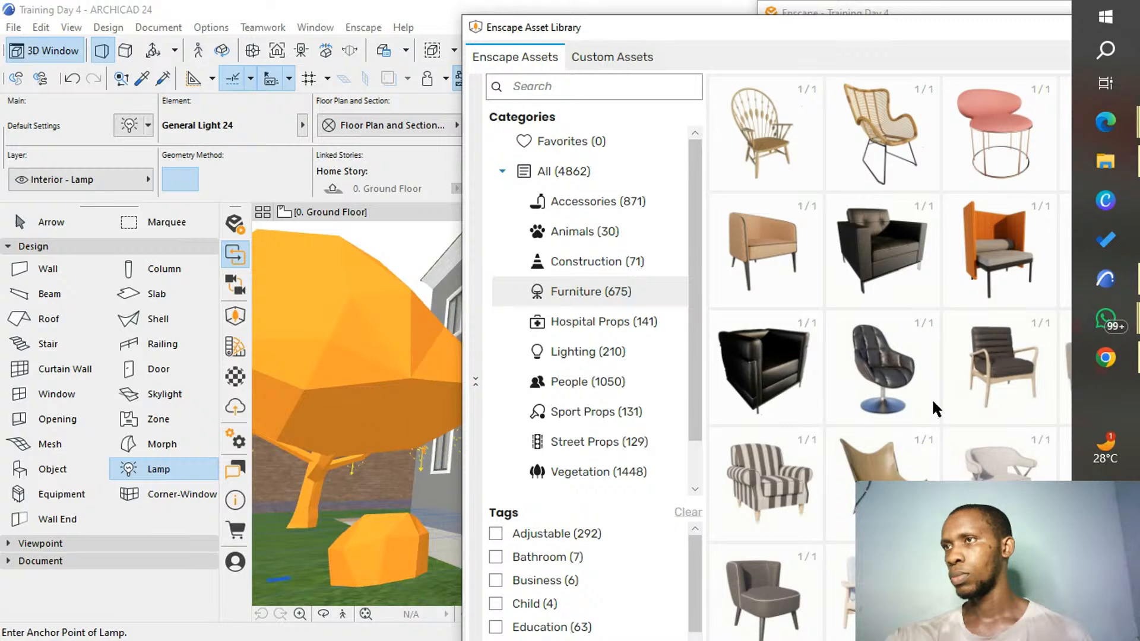
{"action": "scroll", "coordinate": [934, 396], "scroll_direction": "down", "scroll_amount": 1}
{"action": "scroll", "coordinate": [944, 396], "scroll_direction": "down", "scroll_amount": 1}
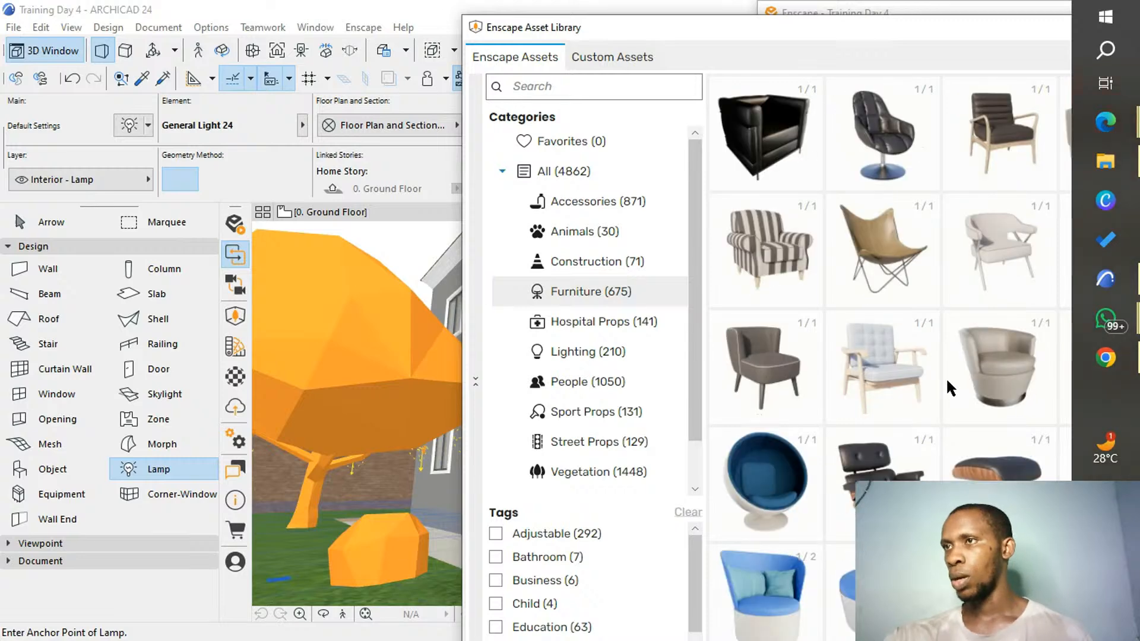
{"action": "scroll", "coordinate": [938, 374], "scroll_direction": "down", "scroll_amount": 1}
{"action": "scroll", "coordinate": [930, 365], "scroll_direction": "down", "scroll_amount": 3}
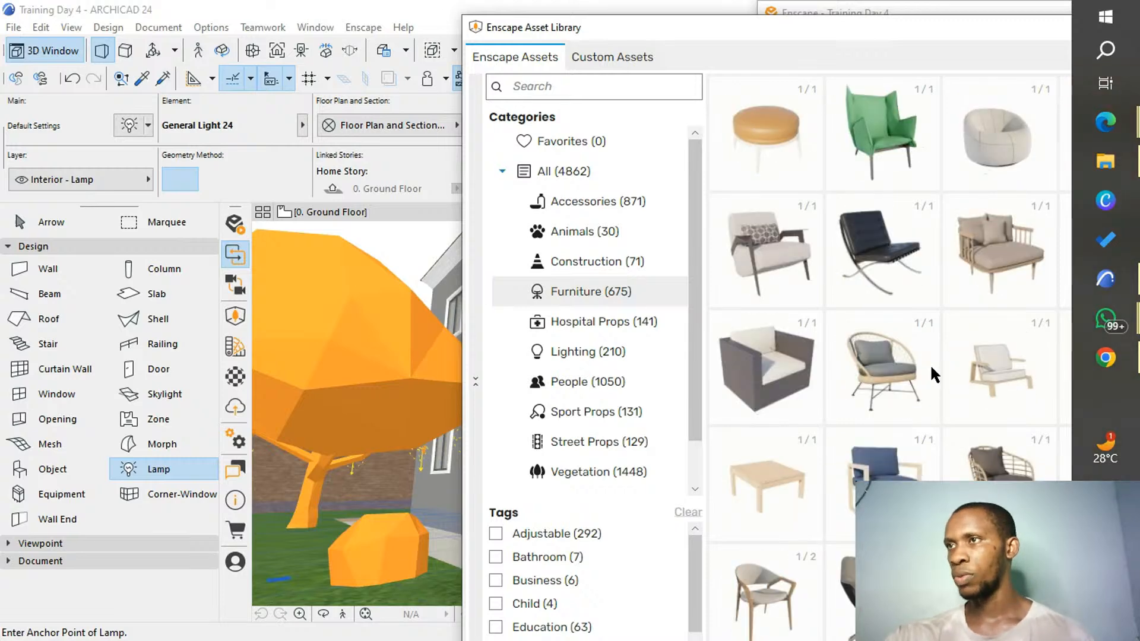
{"action": "scroll", "coordinate": [993, 414], "scroll_direction": "down", "scroll_amount": 2}
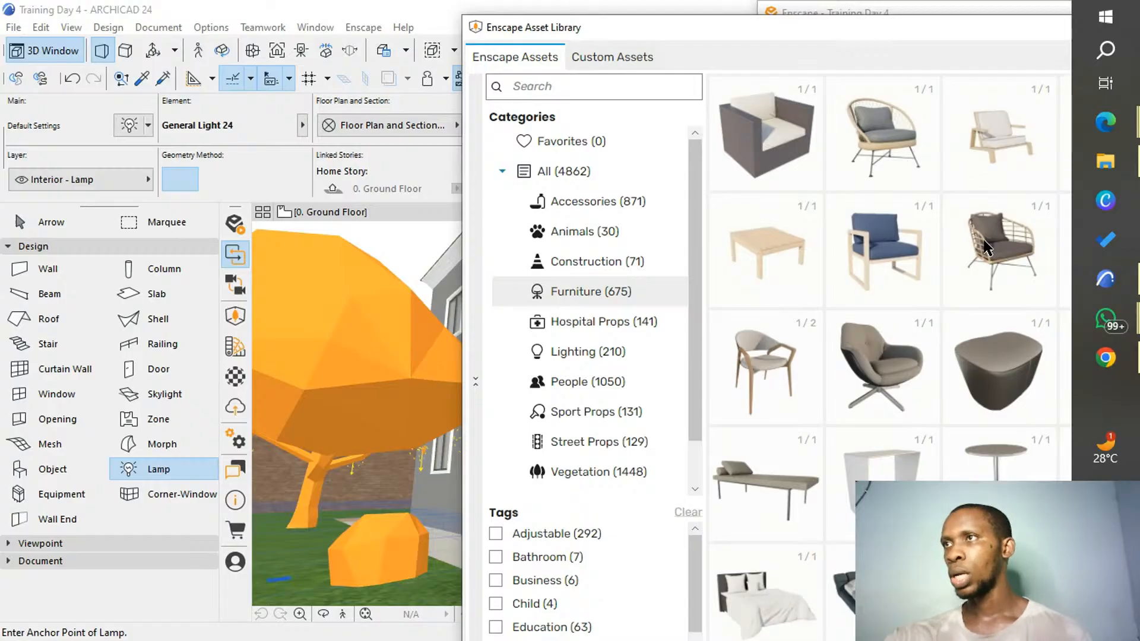
{"action": "left_click", "coordinate": [986, 246]}
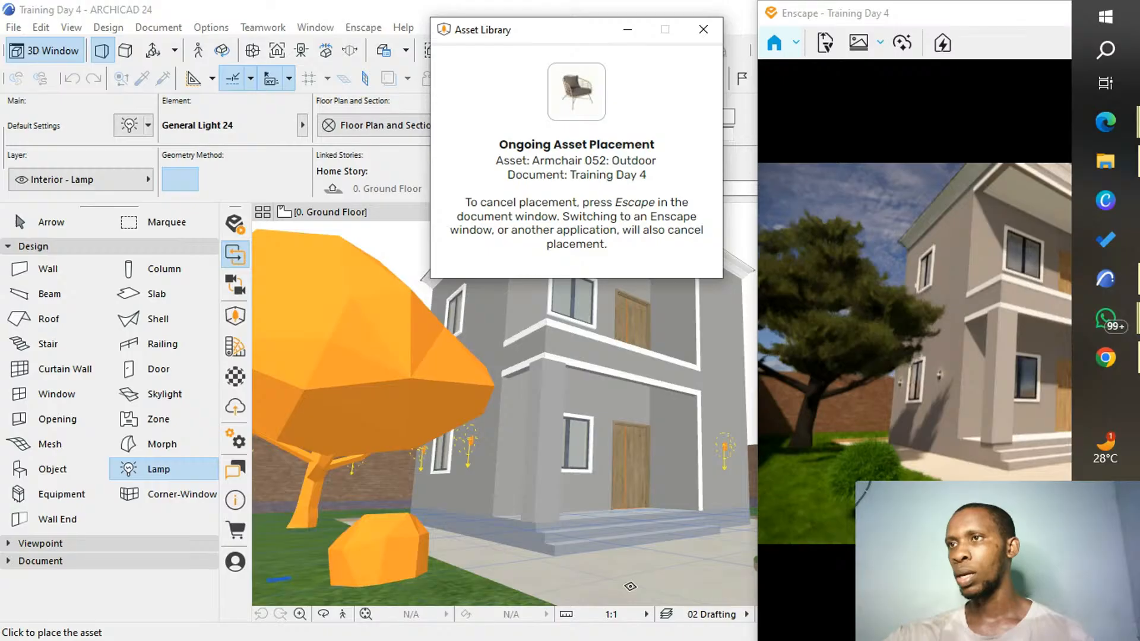
{"action": "left_click", "coordinate": [630, 587]}
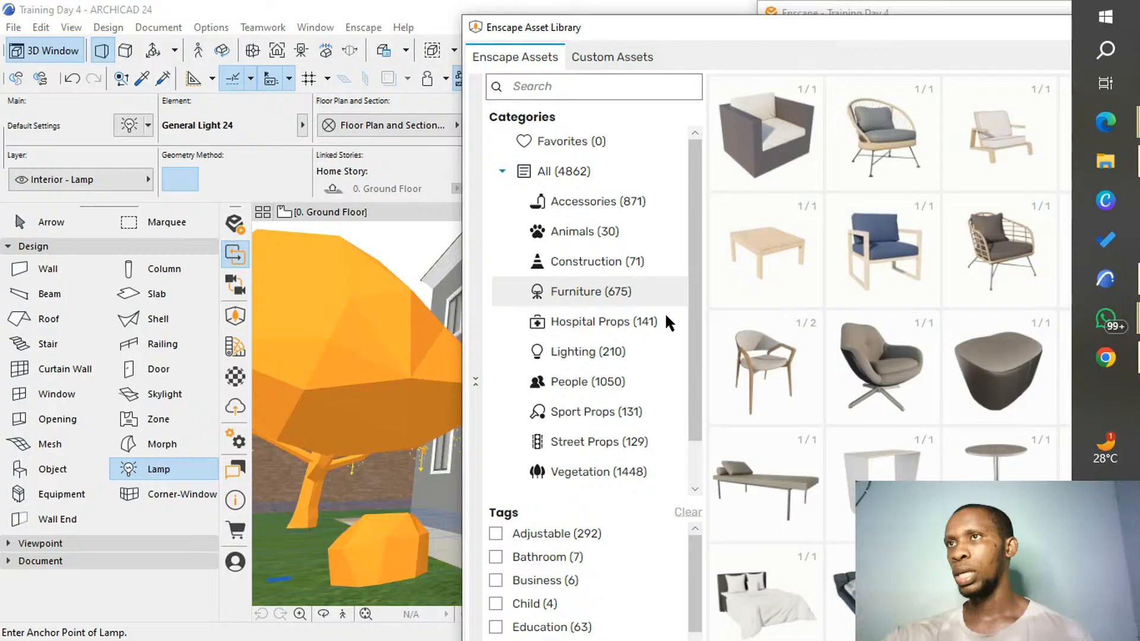
Search the Furniture assets for "table" and place Table 053: Outdoor on the paving beside the armchair.
{"action": "left_click", "coordinate": [585, 85]}
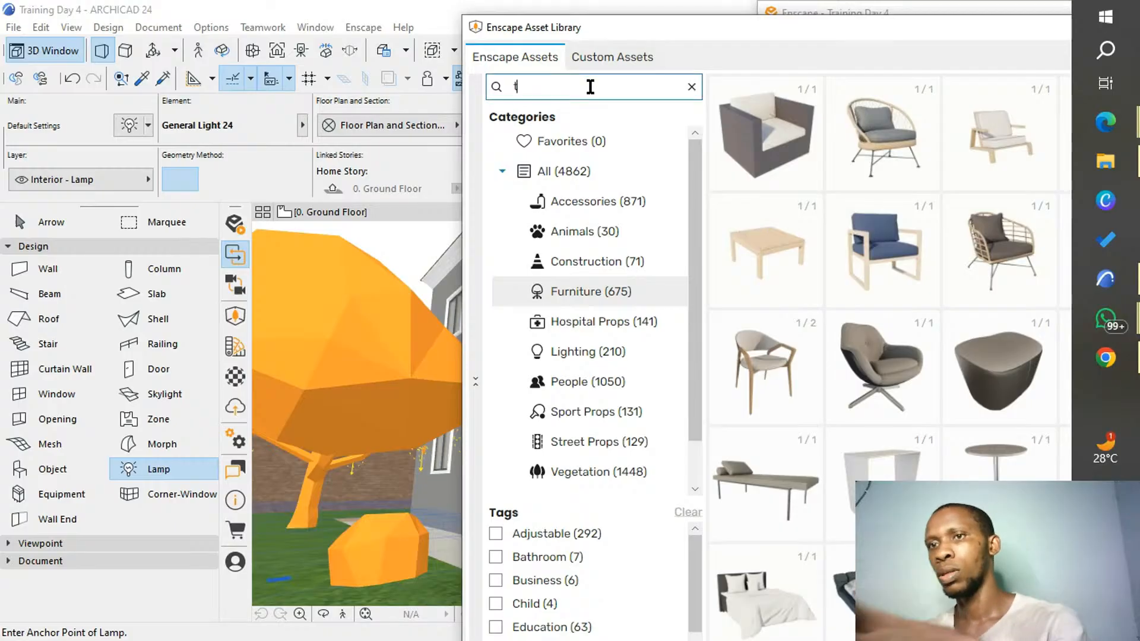
{"action": "type", "text": "table"}
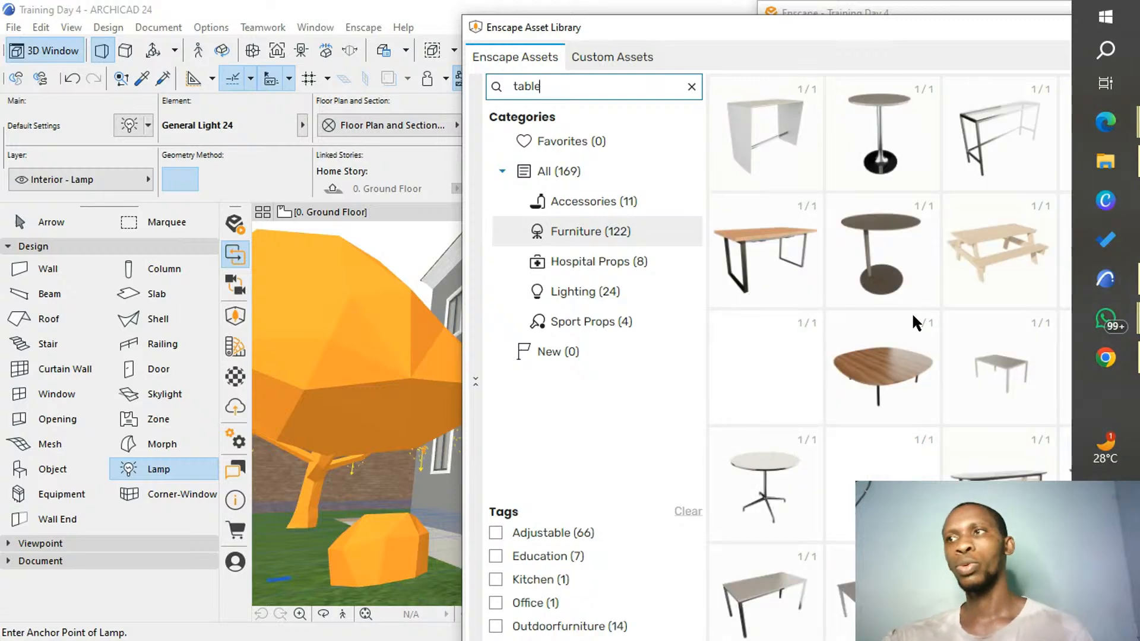
{"action": "scroll", "coordinate": [915, 314], "scroll_direction": "down", "scroll_amount": 5}
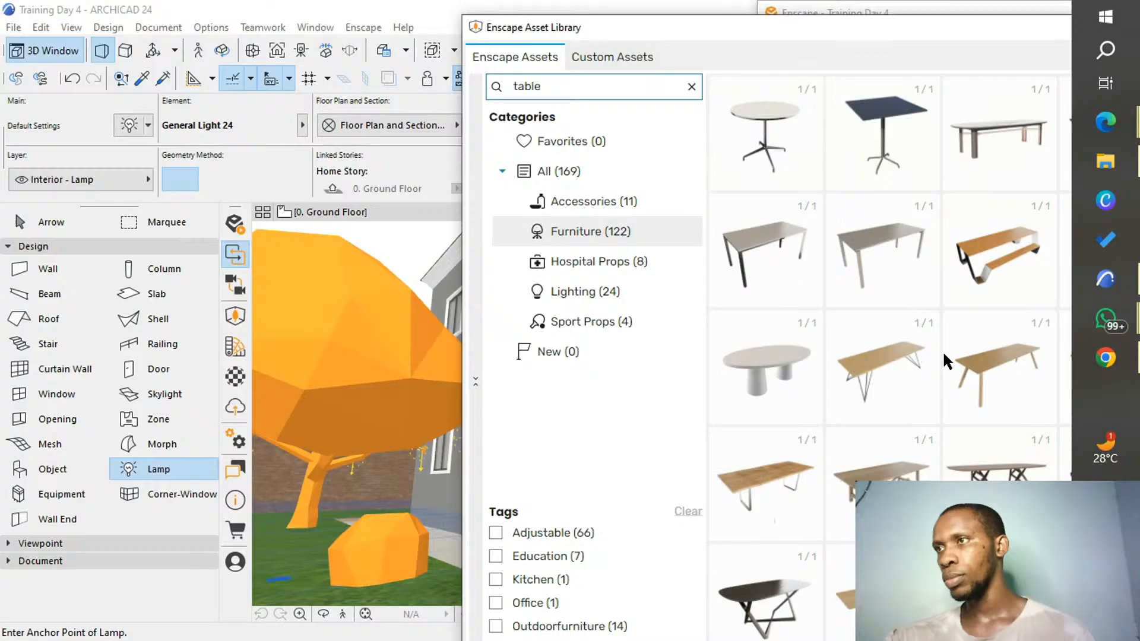
{"action": "scroll", "coordinate": [944, 344], "scroll_direction": "down", "scroll_amount": 6}
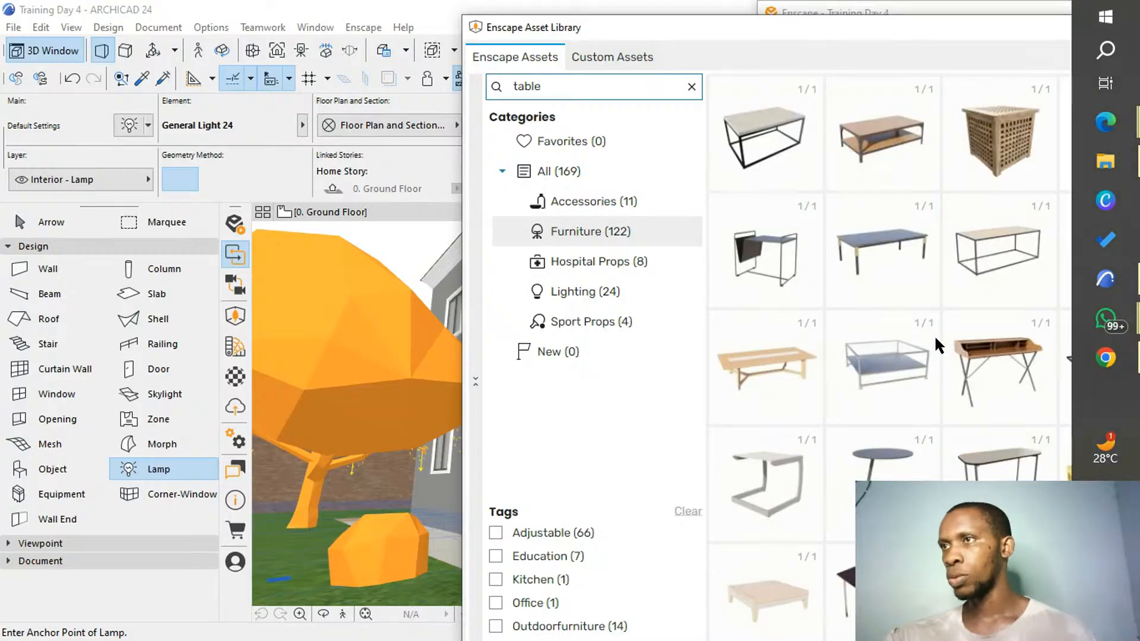
{"action": "scroll", "coordinate": [935, 334], "scroll_direction": "down", "scroll_amount": 3}
{"action": "left_click_drag", "start_coordinate": [928, 30], "coordinate": [808, 7]}
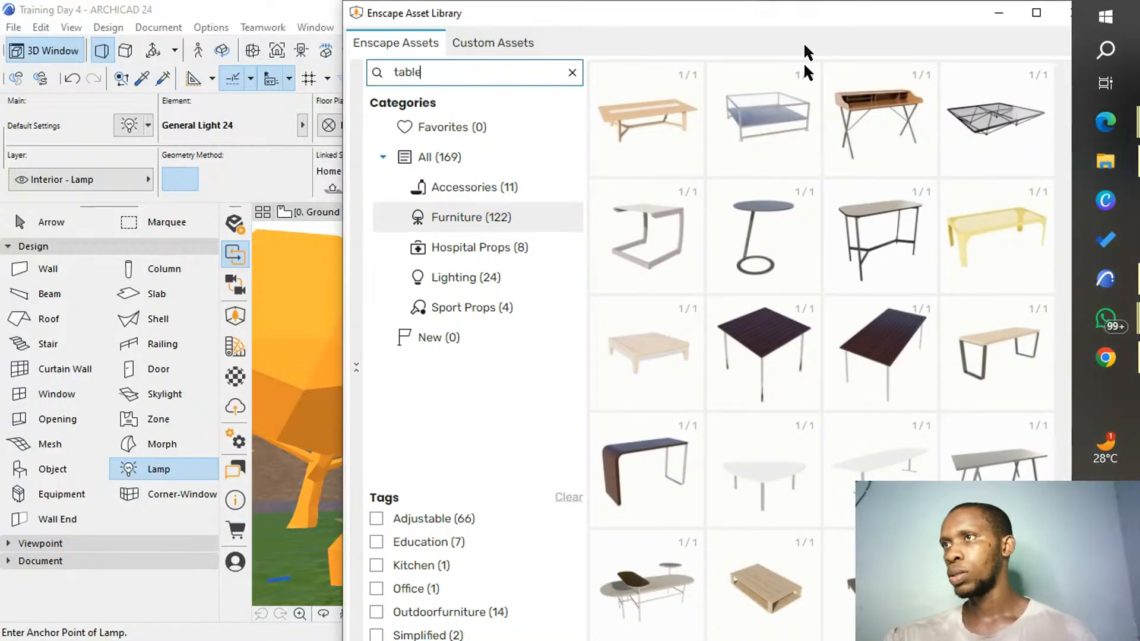
{"action": "scroll", "coordinate": [690, 373], "scroll_direction": "down", "scroll_amount": 5}
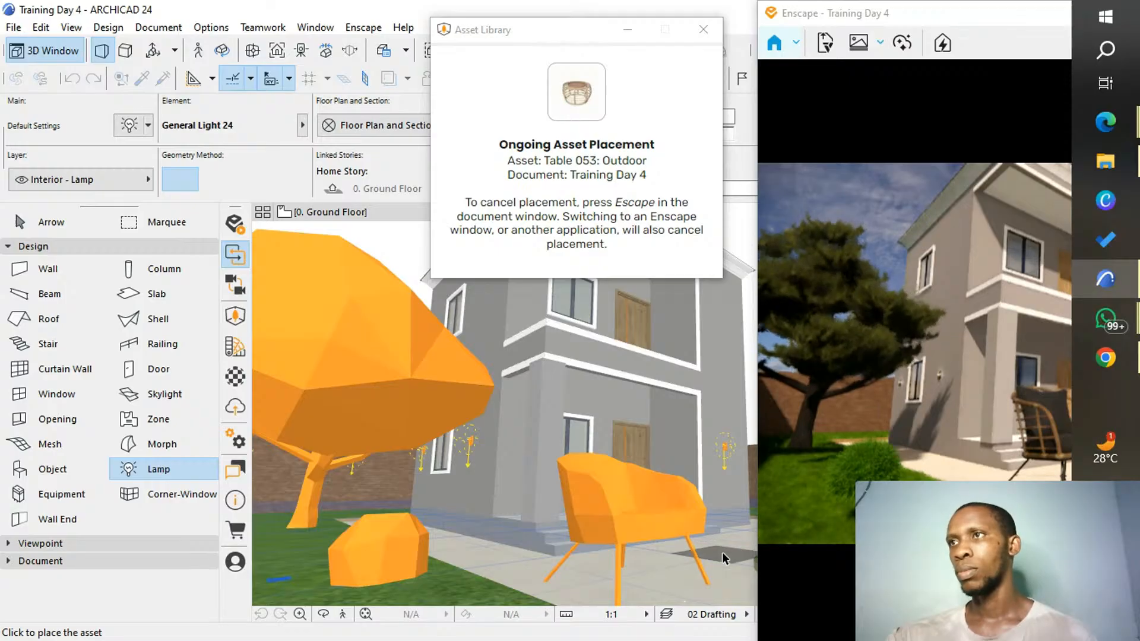
{"action": "left_click", "coordinate": [722, 553]}
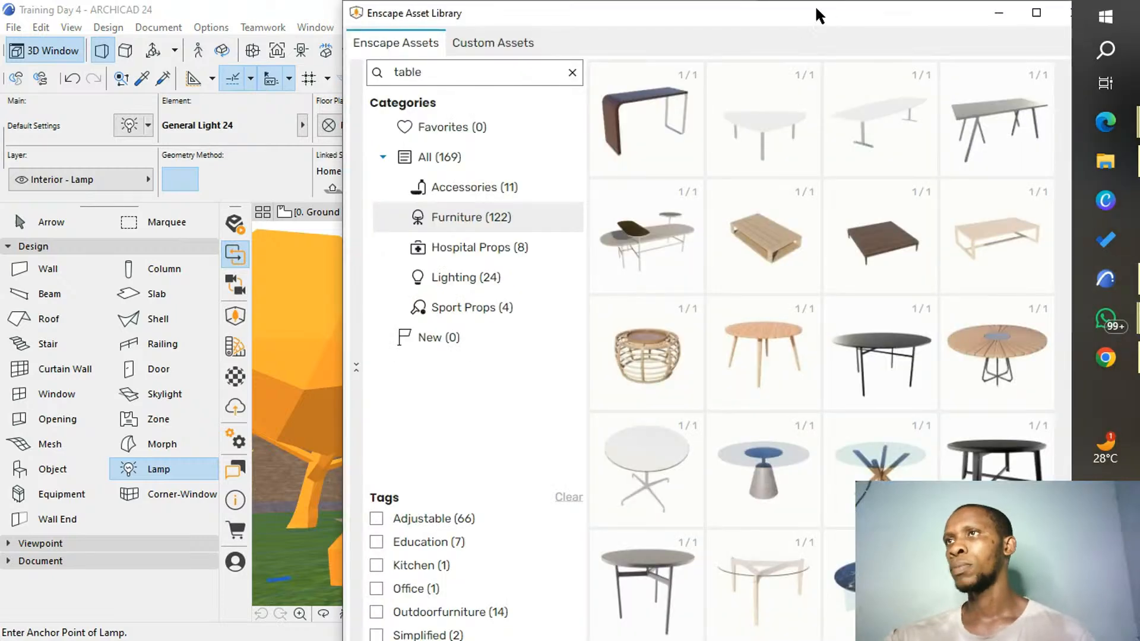
Minimize the Enscape Asset Library to return to the 3D view of the house and the placed assets.
{"action": "left_click_drag", "start_coordinate": [814, 5], "coordinate": [771, 8]}
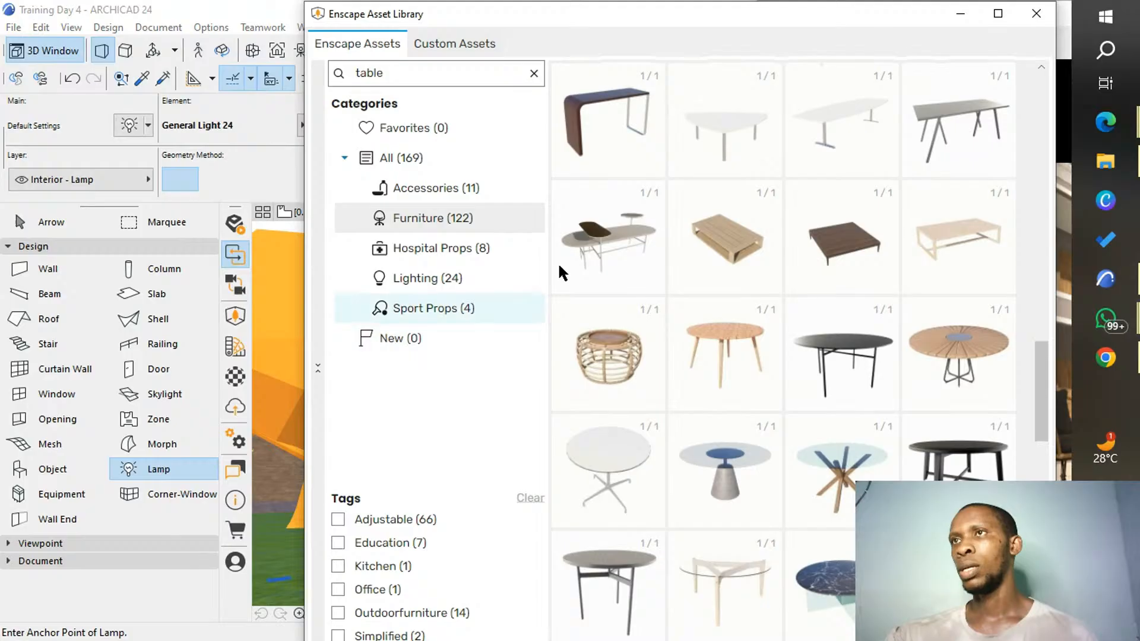
{"action": "left_click", "coordinate": [952, 18]}
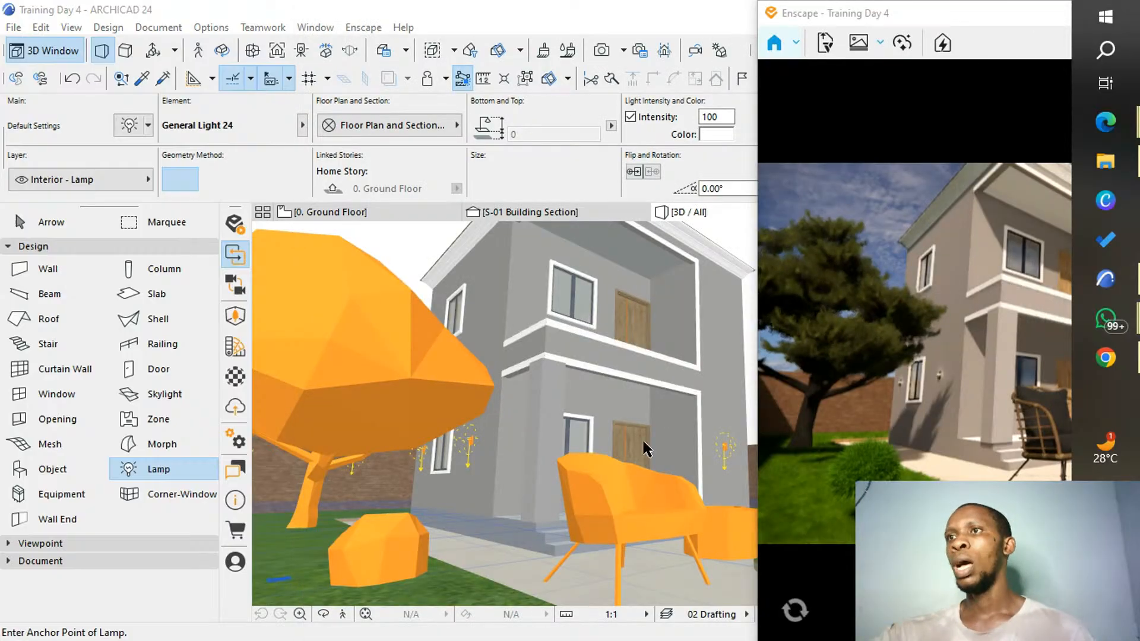
{"action": "scroll", "coordinate": [643, 438], "scroll_direction": "down", "scroll_amount": 2}
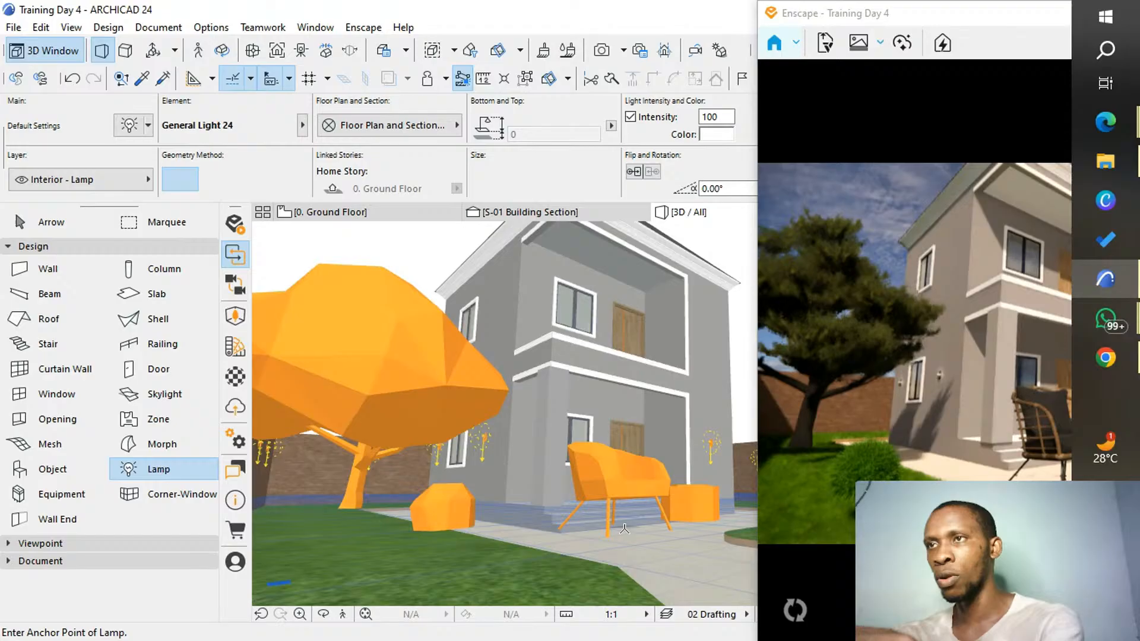
Open the S-01 Building Section and move the Enscape window aside to uncover more of the drawing.
{"action": "left_click", "coordinate": [529, 213]}
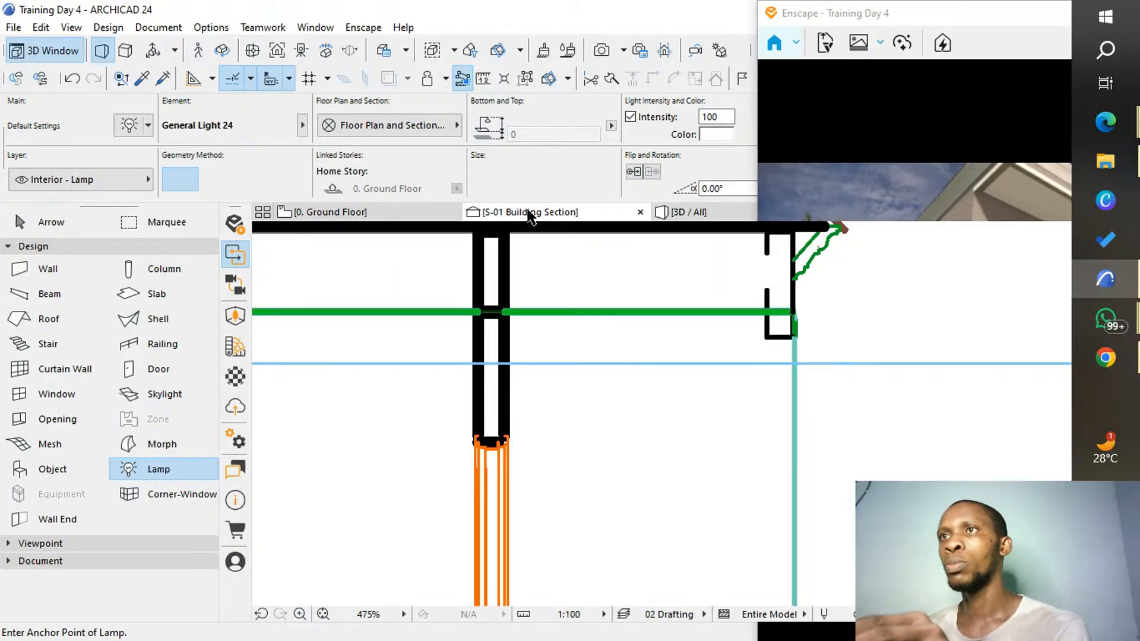
{"action": "left_click_drag", "start_coordinate": [886, 9], "coordinate": [1006, 14]}
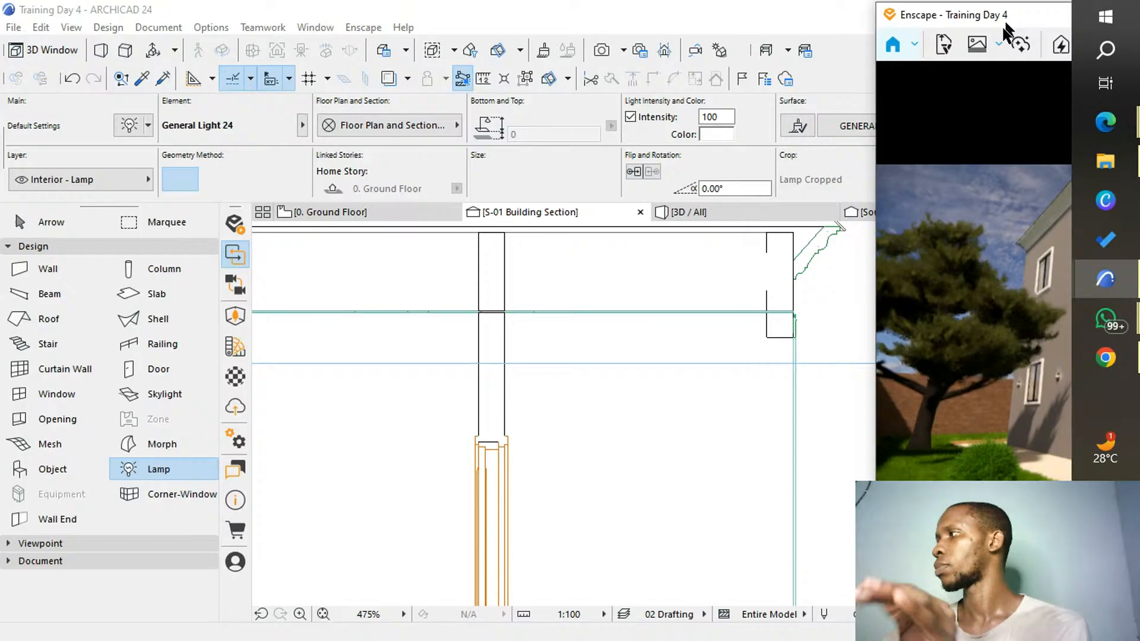
{"action": "left_click", "coordinate": [716, 309]}
{"action": "scroll", "coordinate": [716, 310], "scroll_direction": "down", "scroll_amount": 6}
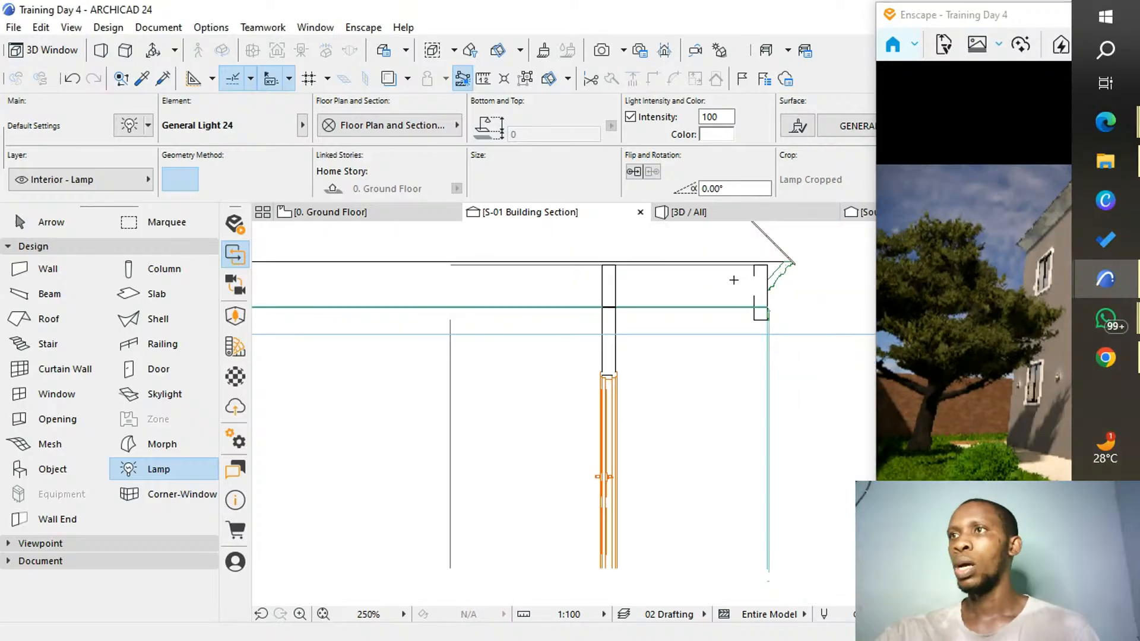
On the Ground Floor plan, mirror the S-01 section marker about its own line so it looks toward the placed assets.
{"action": "left_click", "coordinate": [395, 210]}
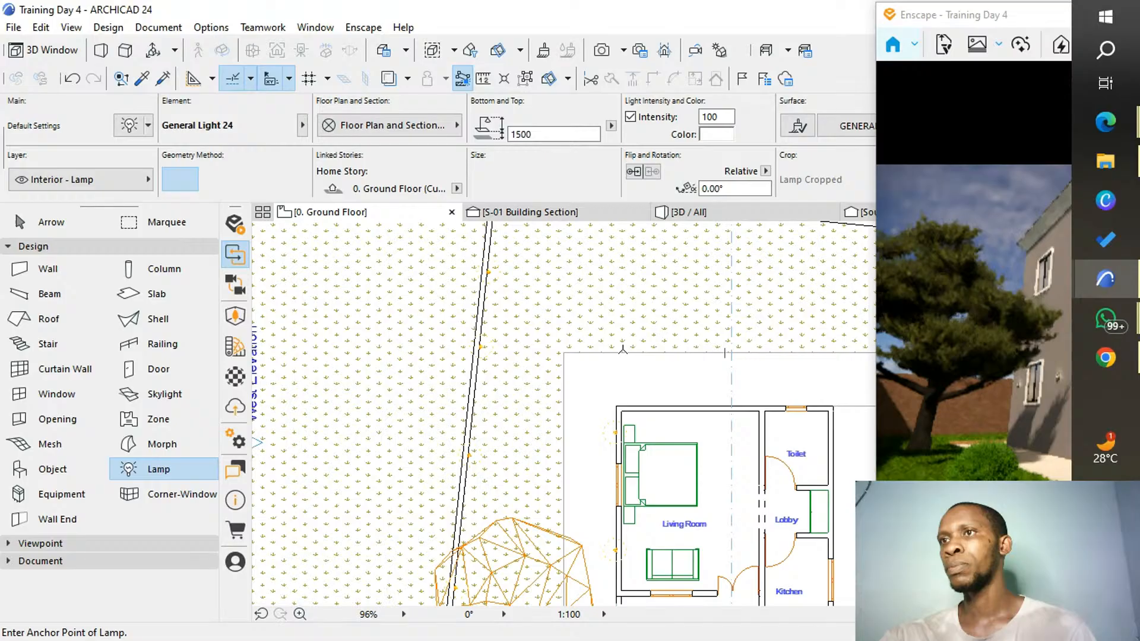
{"action": "scroll", "coordinate": [506, 272], "scroll_direction": "down", "scroll_amount": 3}
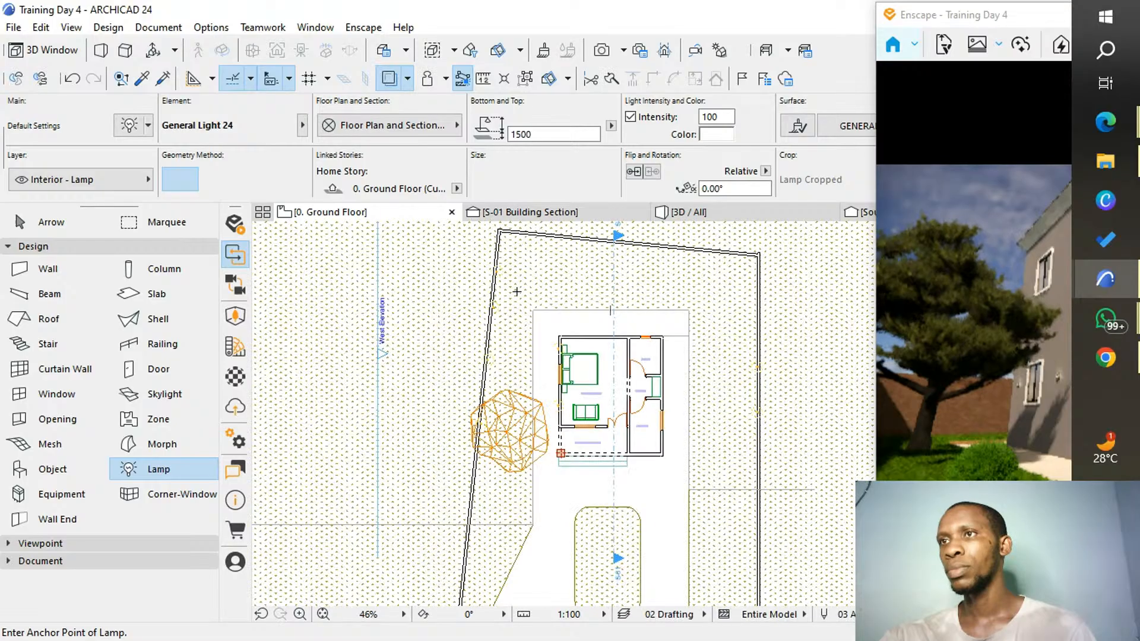
{"action": "left_click", "coordinate": [612, 486], "text": "shift"}
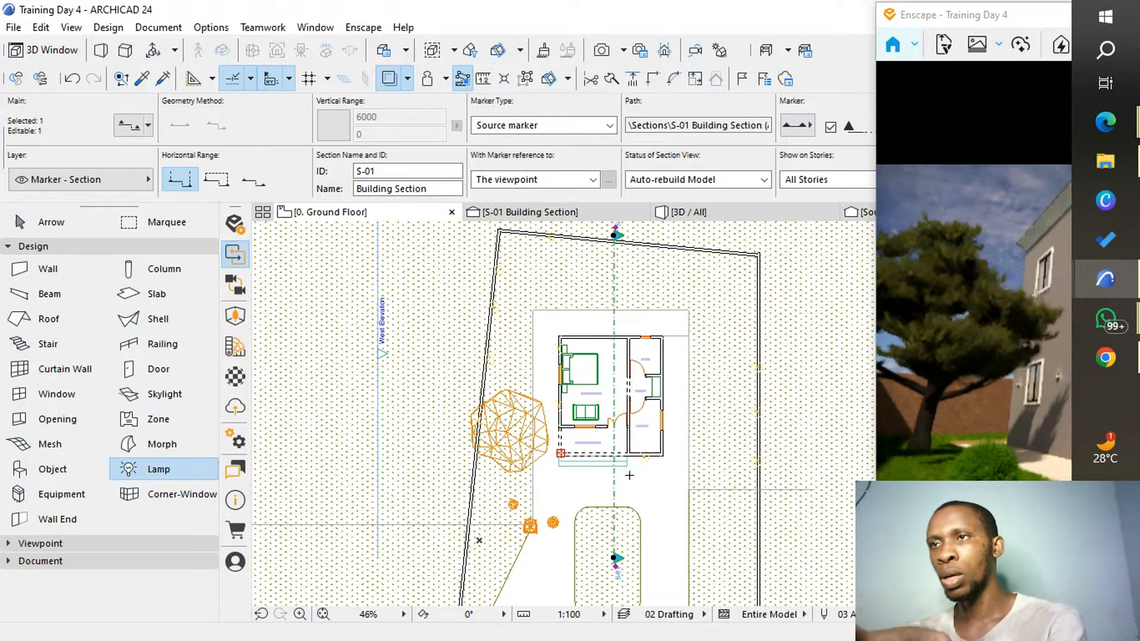
{"action": "key", "text": "ctrl+m"}
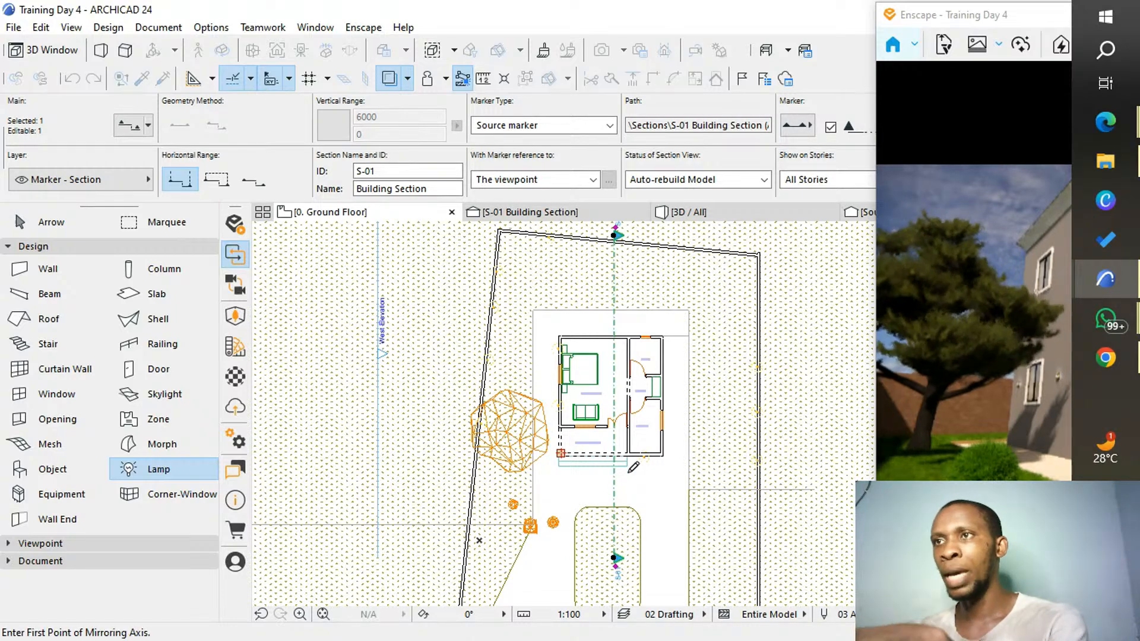
{"action": "left_click", "coordinate": [614, 489]}
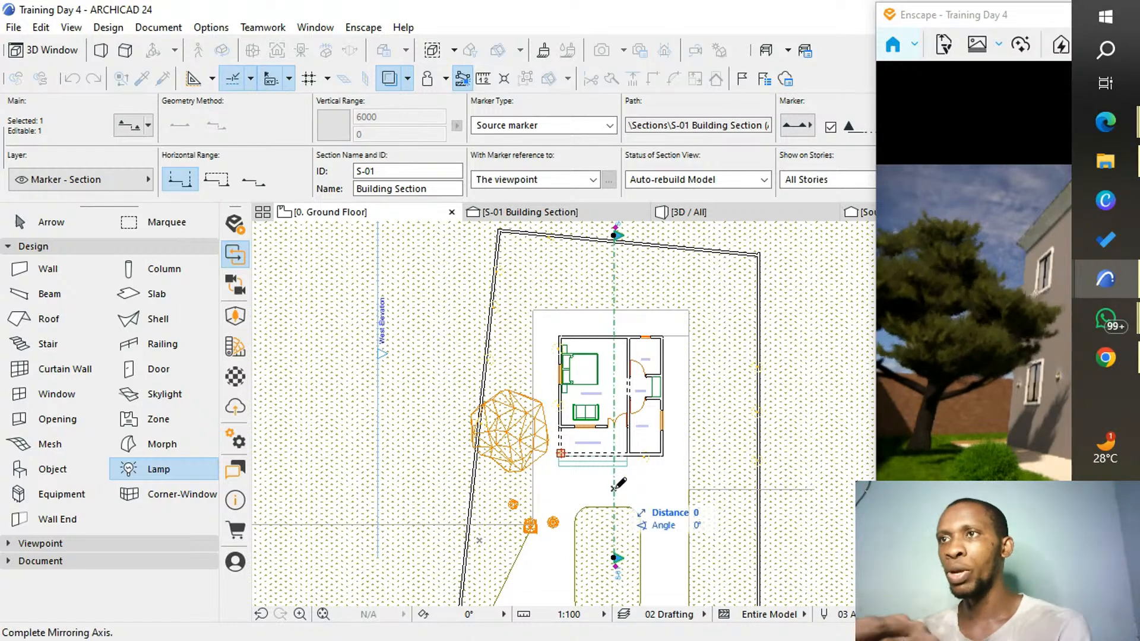
{"action": "left_click", "coordinate": [622, 370]}
Reopen the S-01 Building Section at the bush, armchair and table in front of the house.
{"action": "right_click", "coordinate": [571, 217]}
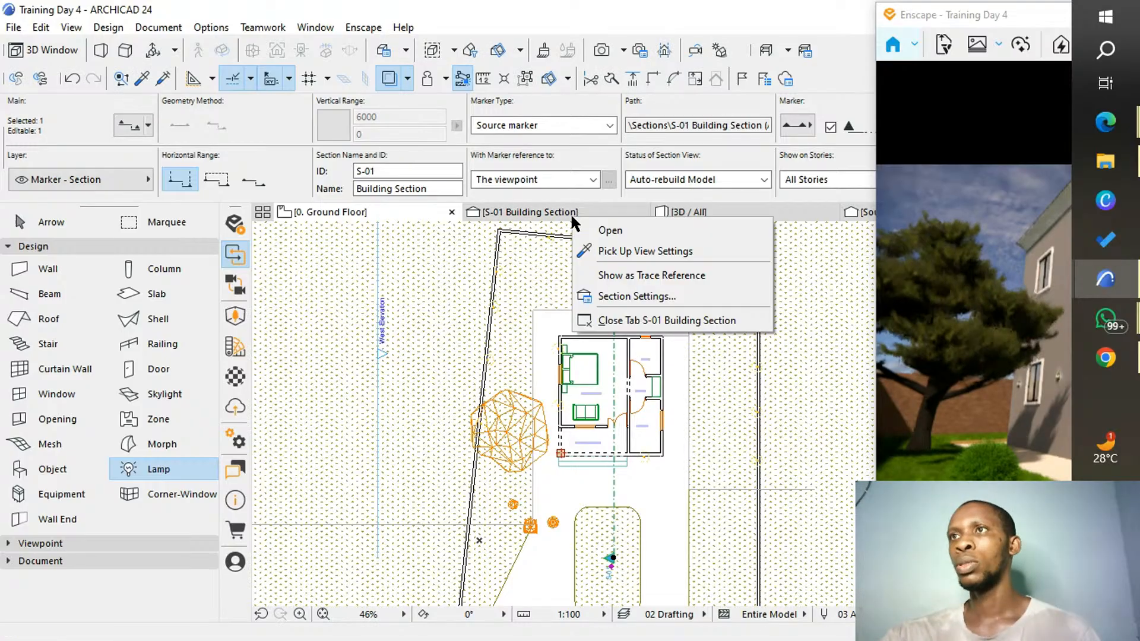
{"action": "left_click", "coordinate": [550, 209]}
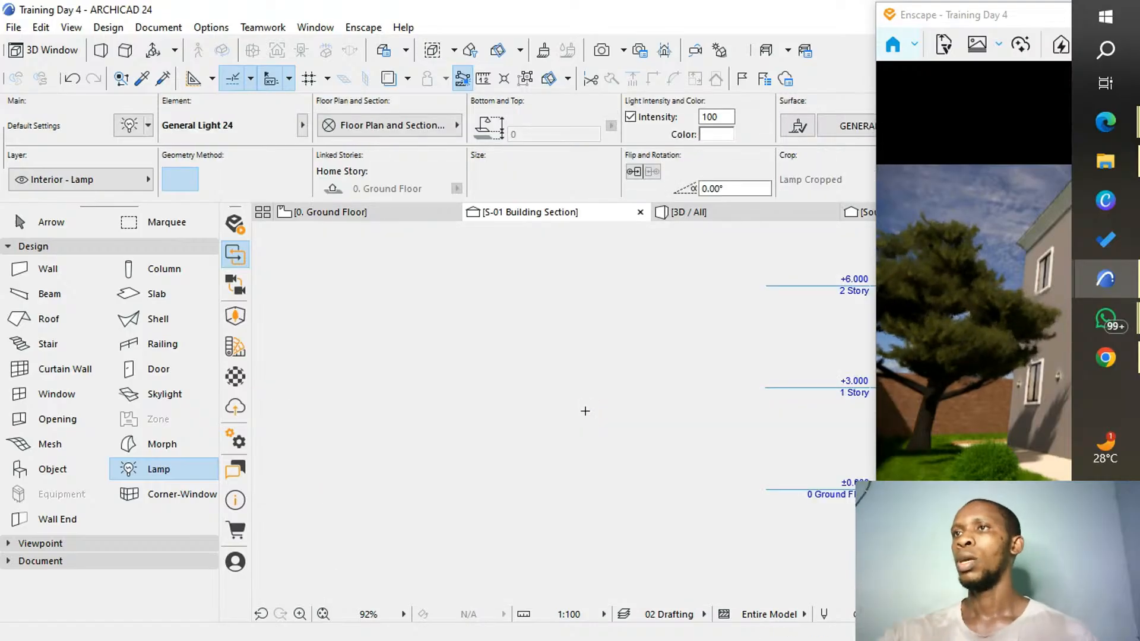
{"action": "scroll", "coordinate": [440, 350], "scroll_direction": "down", "scroll_amount": 5}
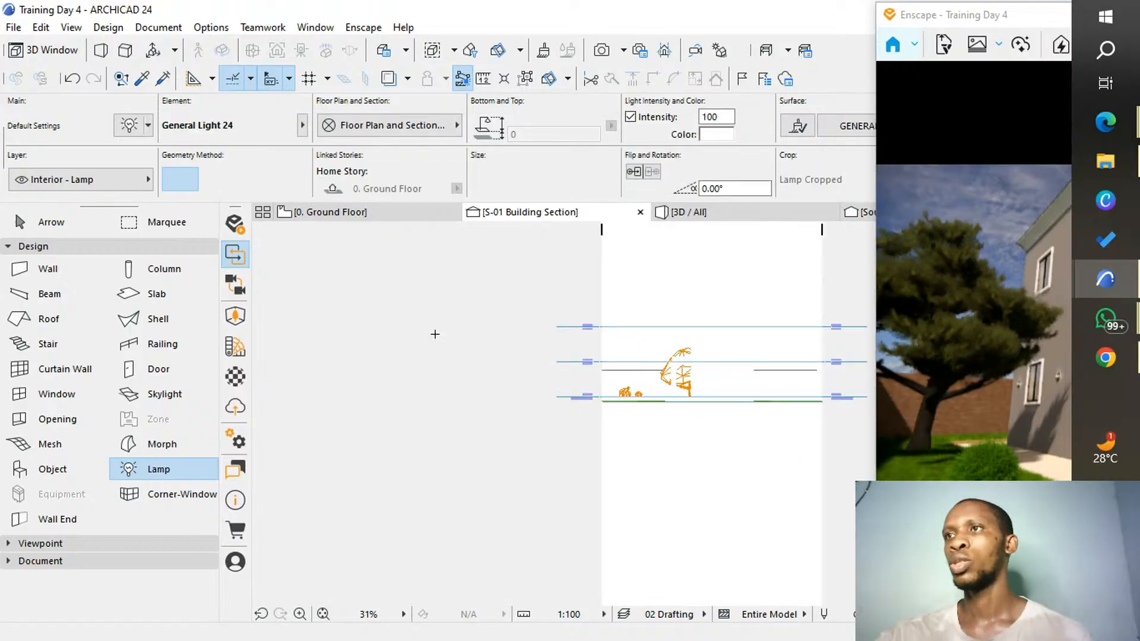
{"action": "scroll", "coordinate": [671, 385], "scroll_direction": "up", "scroll_amount": 4}
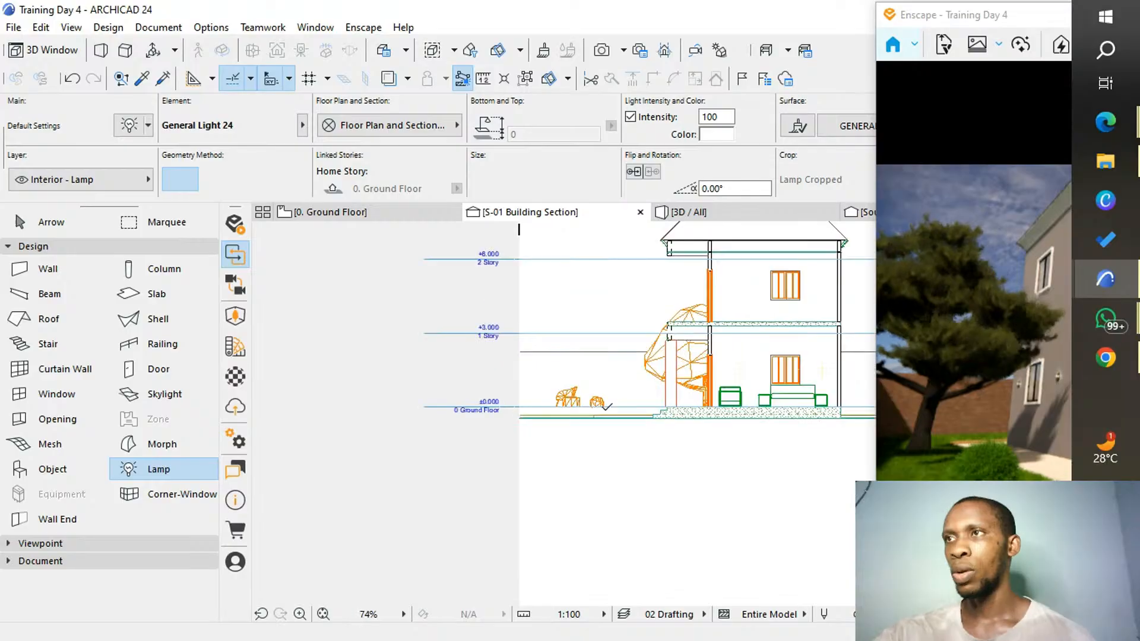
{"action": "scroll", "coordinate": [603, 404], "scroll_direction": "up", "scroll_amount": 5}
In the S-01 section, move the bush, table, armchair and pine tree 450 mm straight down to ground level, and check them in 3D.
{"action": "left_click", "coordinate": [586, 394]}
{"action": "left_click", "coordinate": [512, 382], "text": "shift"}
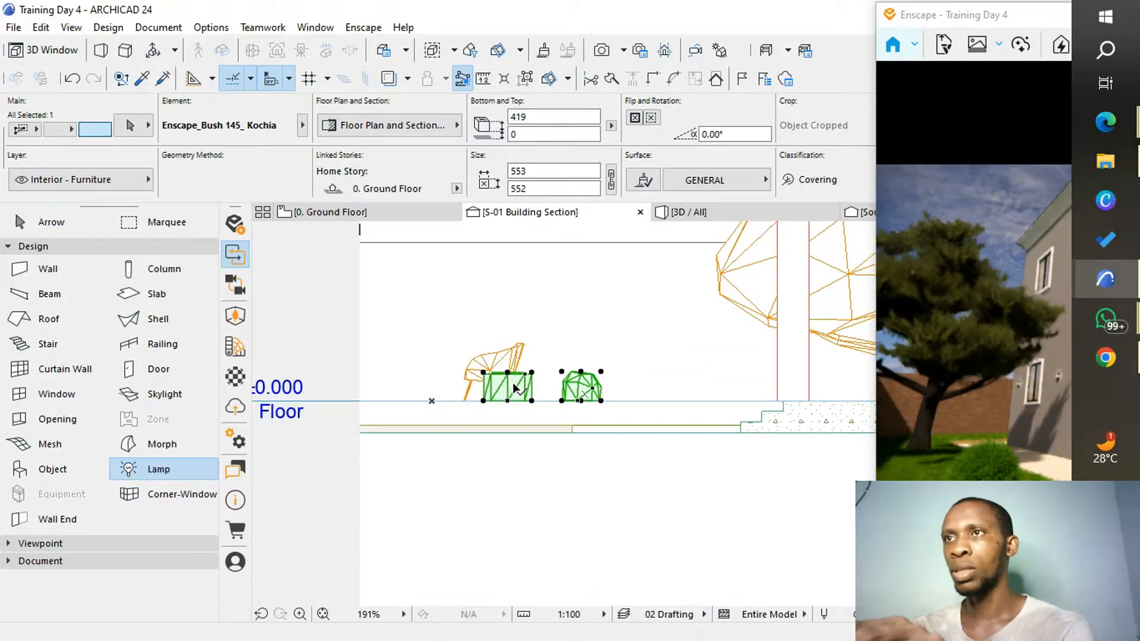
{"action": "left_click", "coordinate": [471, 380], "text": "shift"}
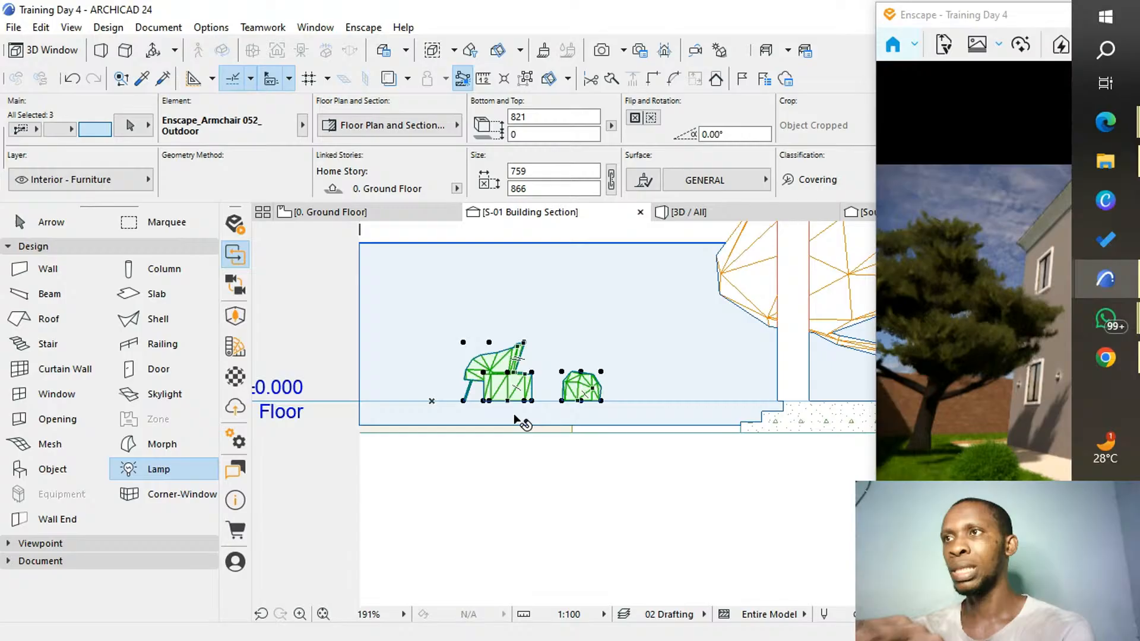
{"action": "scroll", "coordinate": [514, 418], "scroll_direction": "down", "scroll_amount": 4}
{"action": "left_click", "coordinate": [628, 375], "text": "shift"}
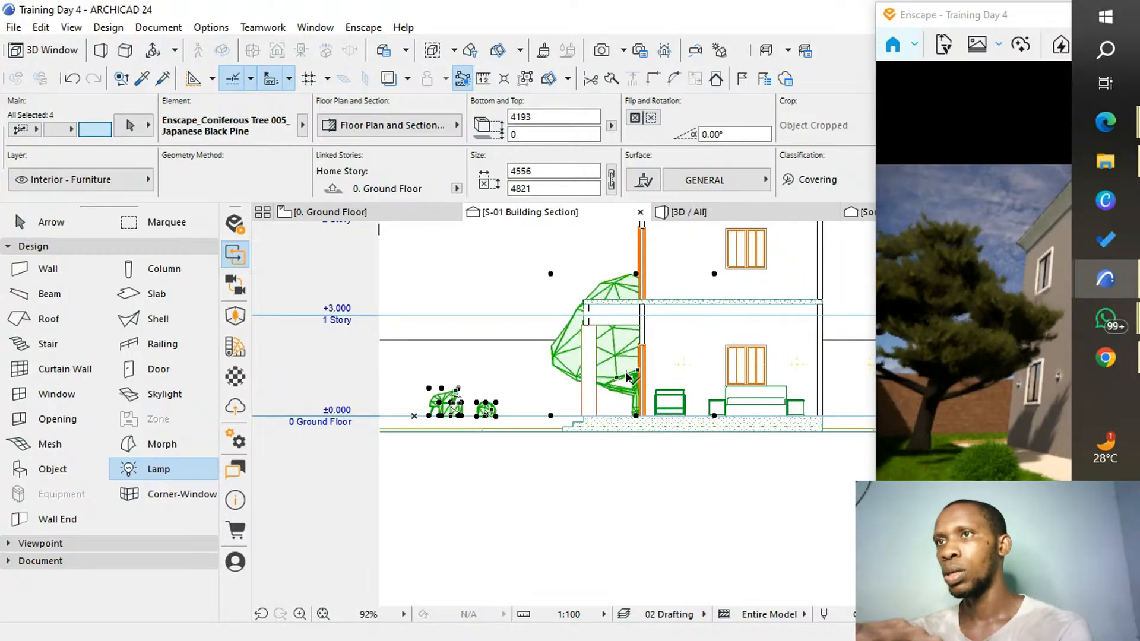
{"action": "key", "text": "ctrl+d"}
{"action": "scroll", "coordinate": [454, 421], "scroll_direction": "up", "scroll_amount": 5}
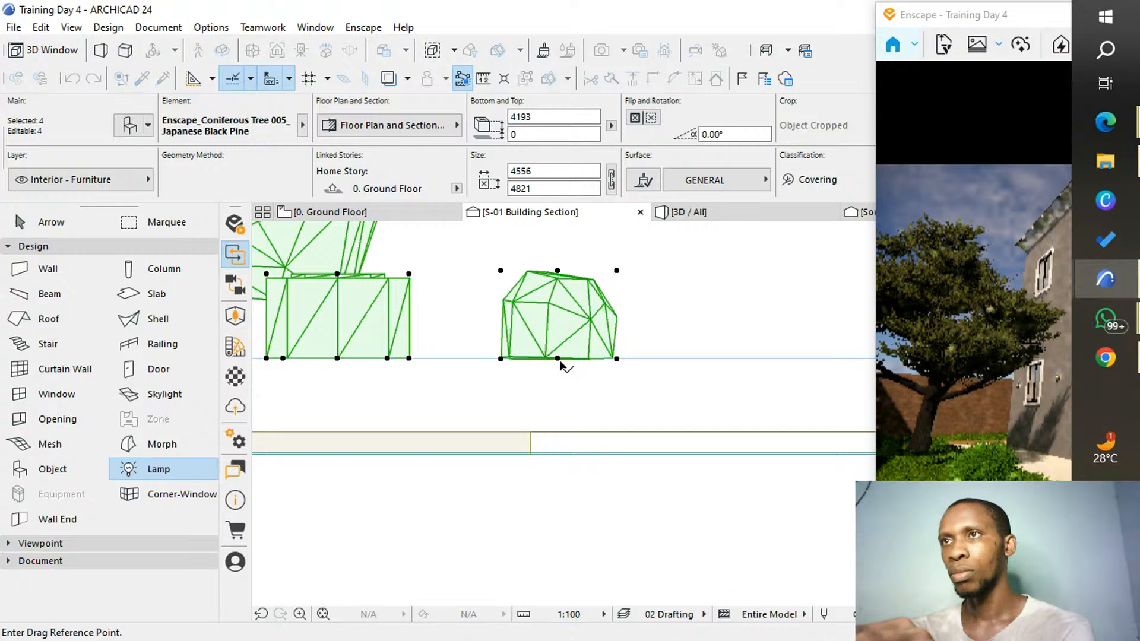
{"action": "left_click", "coordinate": [558, 358]}
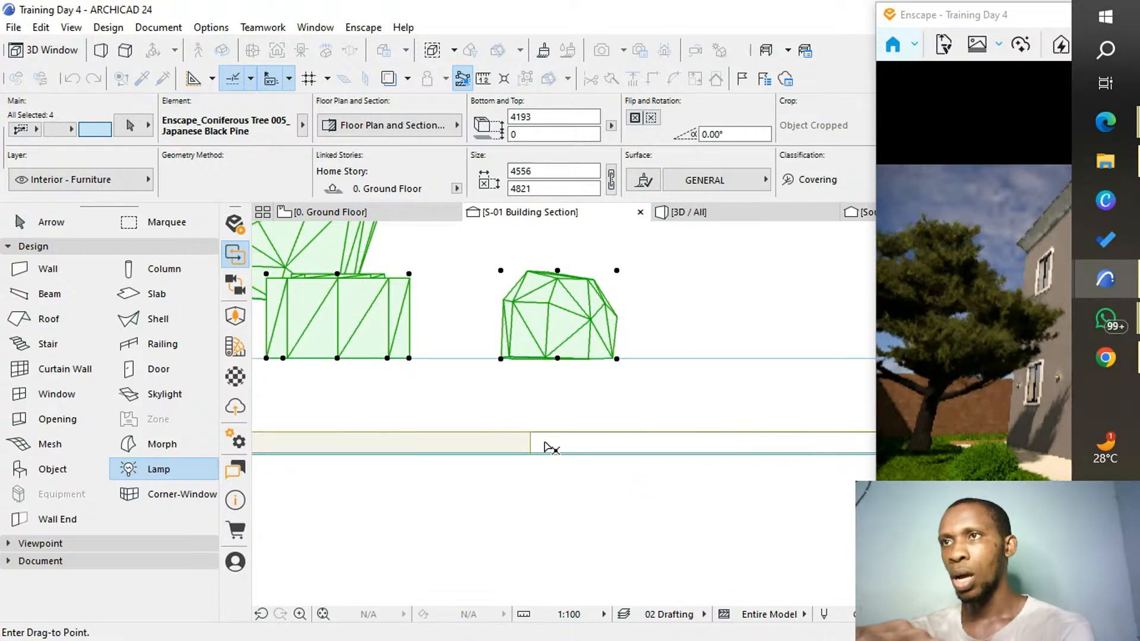
{"action": "scroll", "coordinate": [547, 447], "scroll_direction": "up", "scroll_amount": 5}
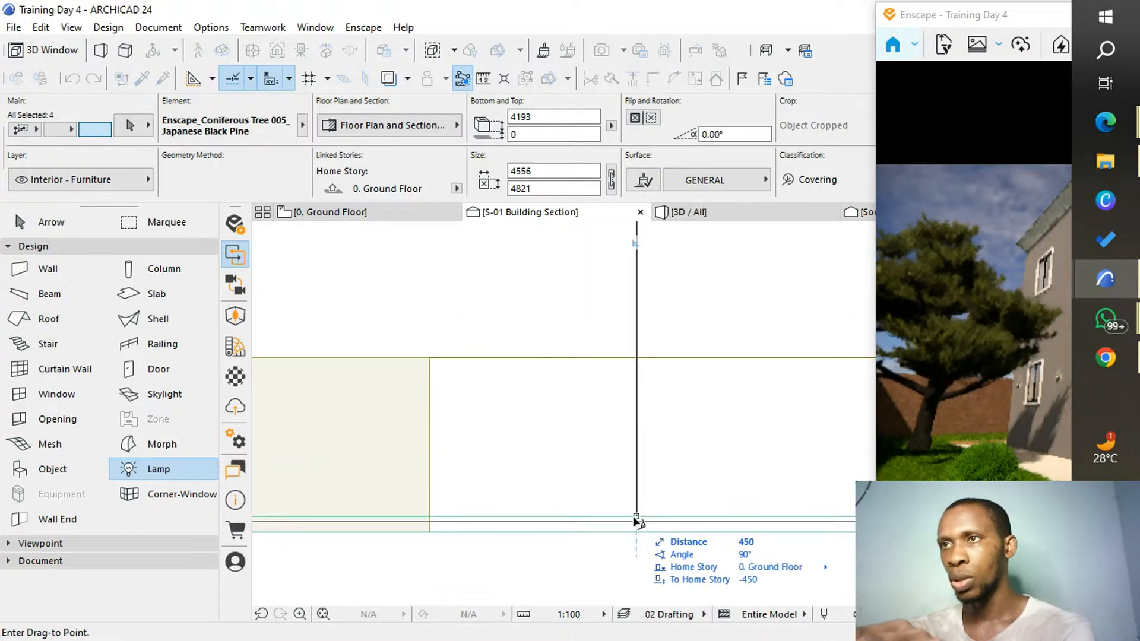
{"action": "left_click", "coordinate": [637, 520]}
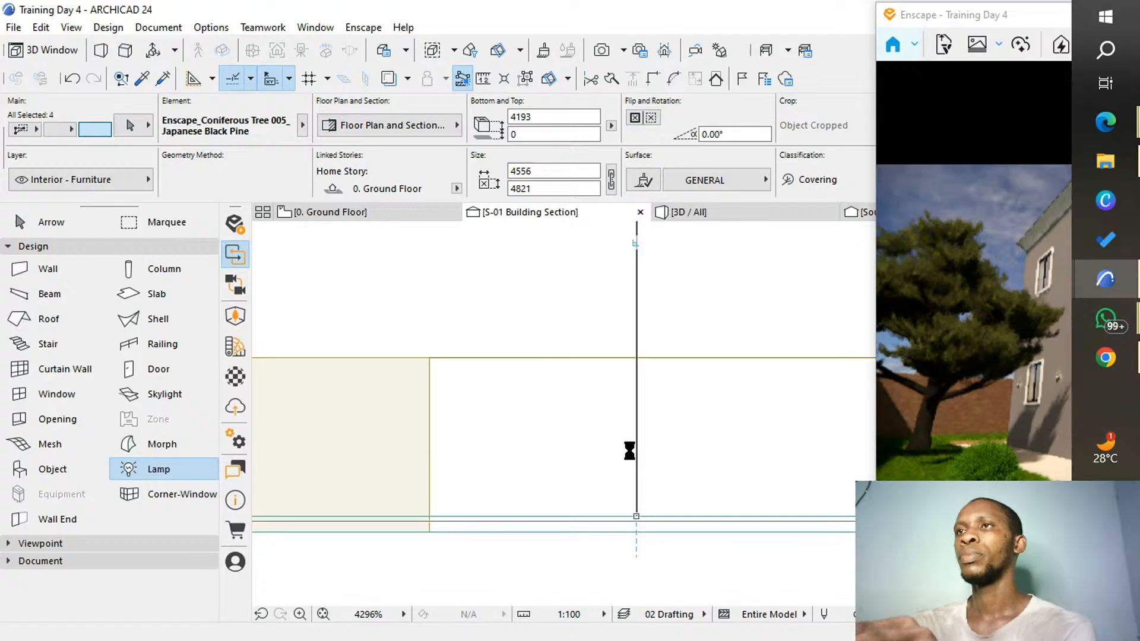
{"action": "scroll", "coordinate": [528, 422], "scroll_direction": "down", "scroll_amount": 4}
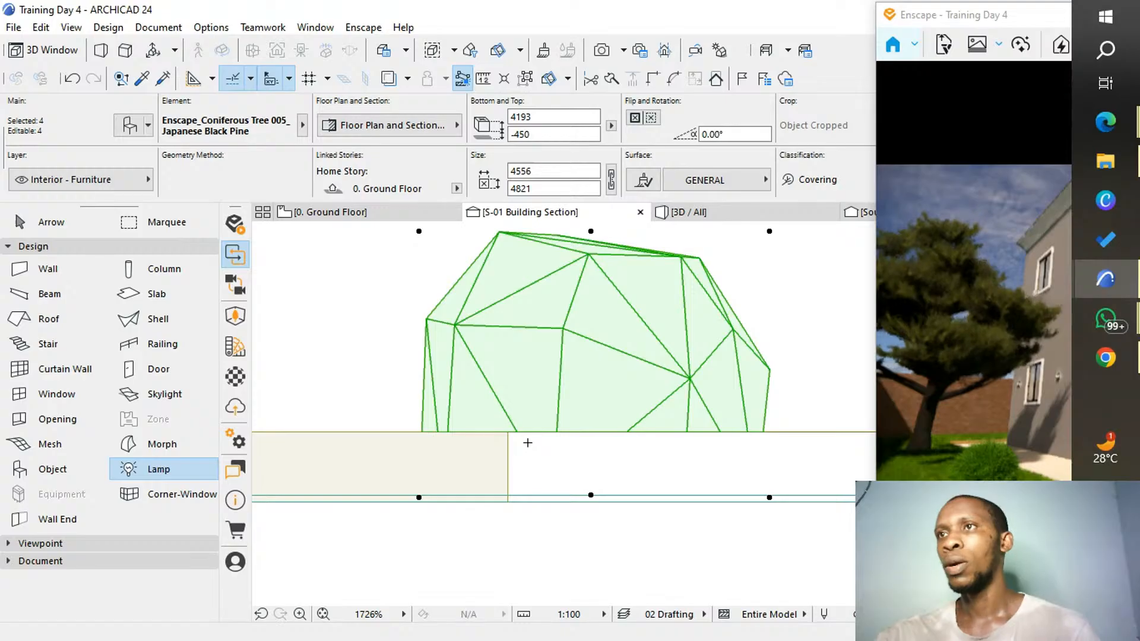
{"action": "left_click", "coordinate": [713, 211]}
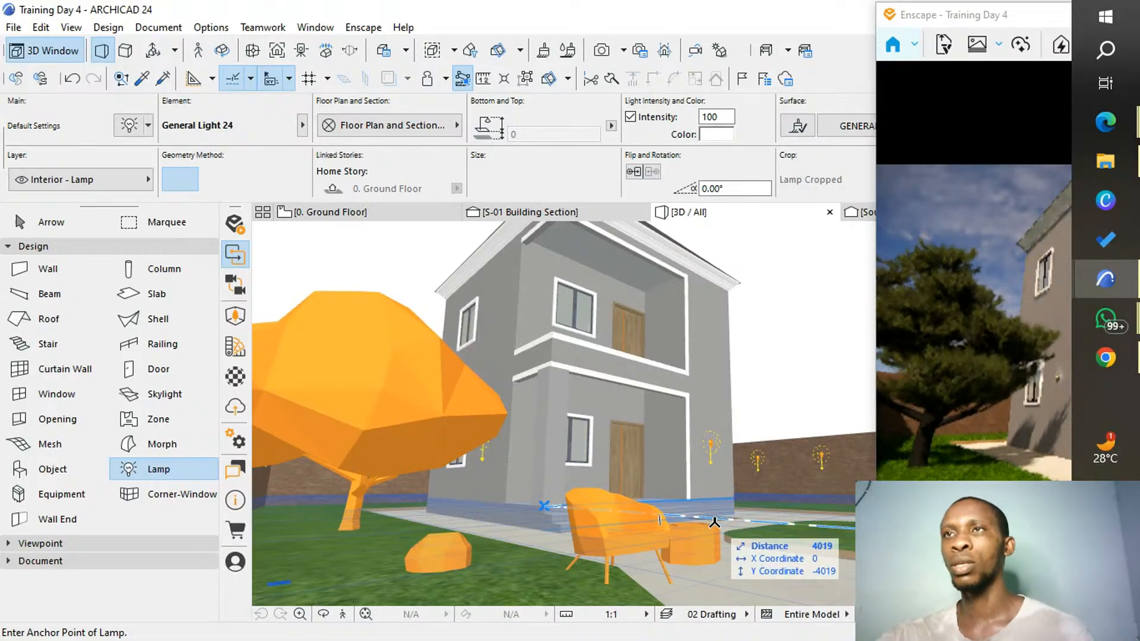
On the Ground Floor plan, move the Japanese Black Pine into the north-west corner of the boundary wall.
{"action": "left_click", "coordinate": [380, 212]}
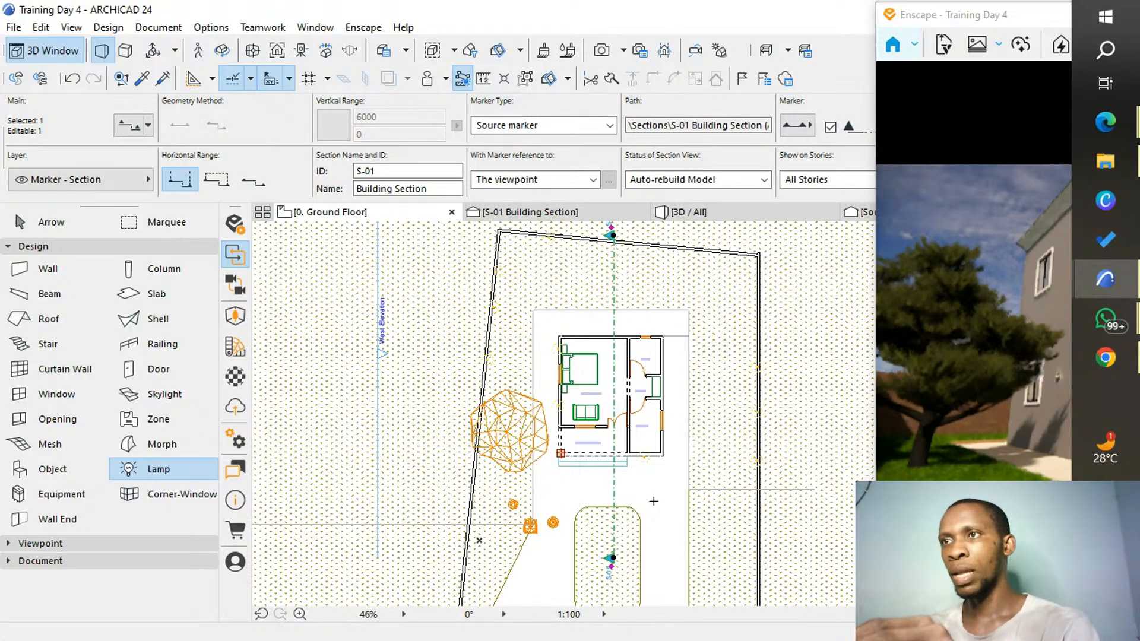
{"action": "key", "text": "Escape"}
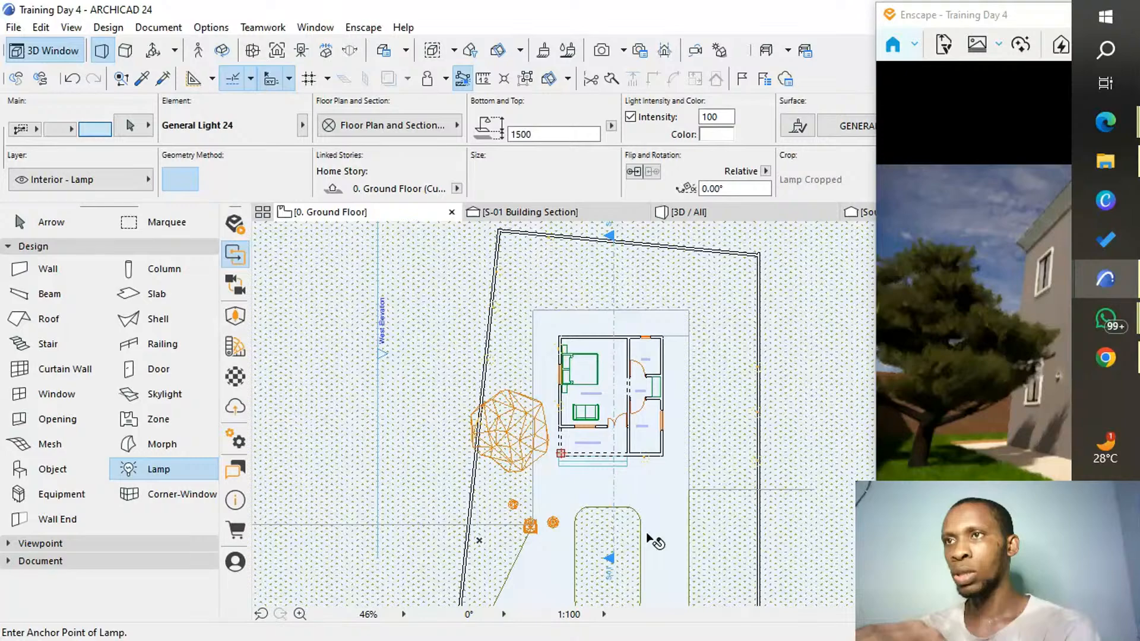
{"action": "key", "text": "ctrl+d"}
{"action": "left_click", "coordinate": [509, 432]}
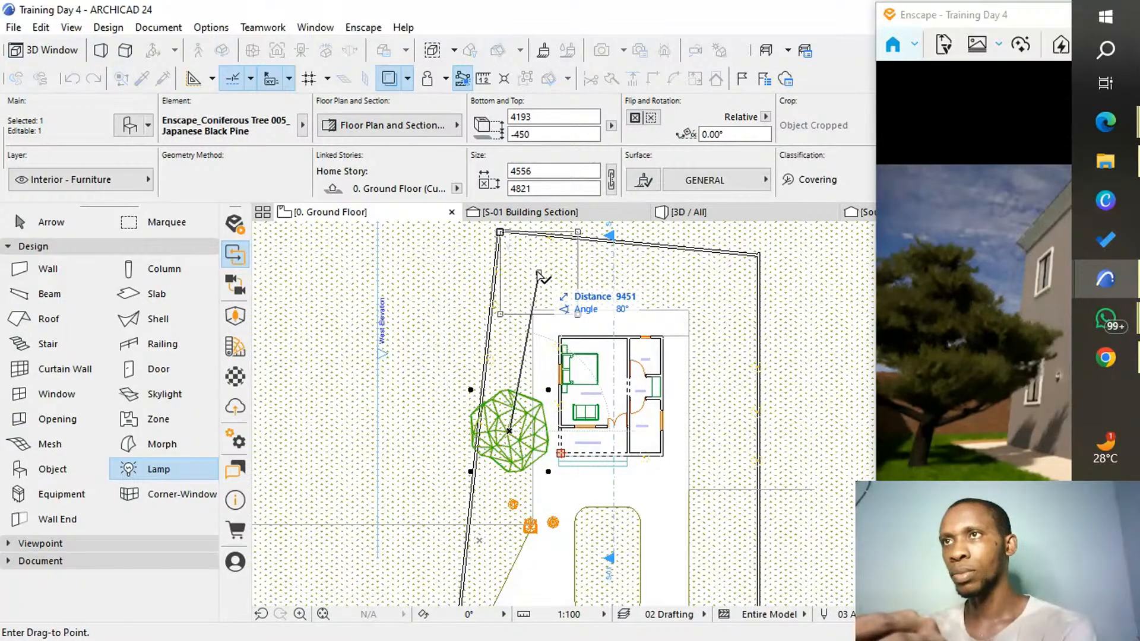
{"action": "left_click", "coordinate": [532, 267]}
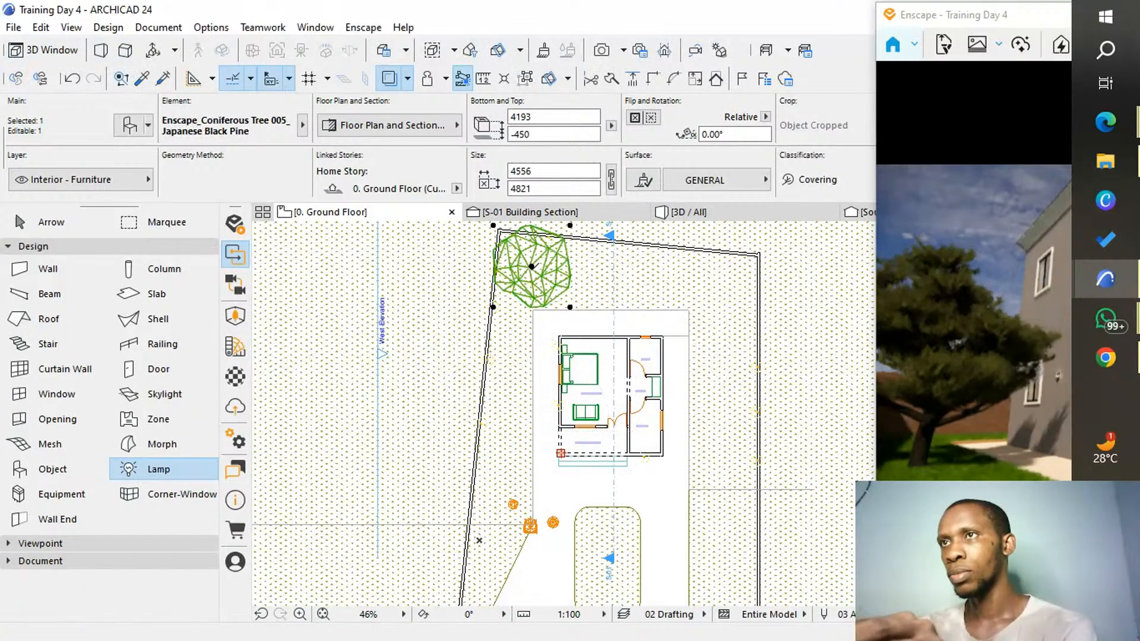
Copy the Japanese Black Pine to the lawn between the house's east side and the boundary wall.
{"action": "key", "text": "ctrl+shift+d"}
{"action": "left_click", "coordinate": [532, 267]}
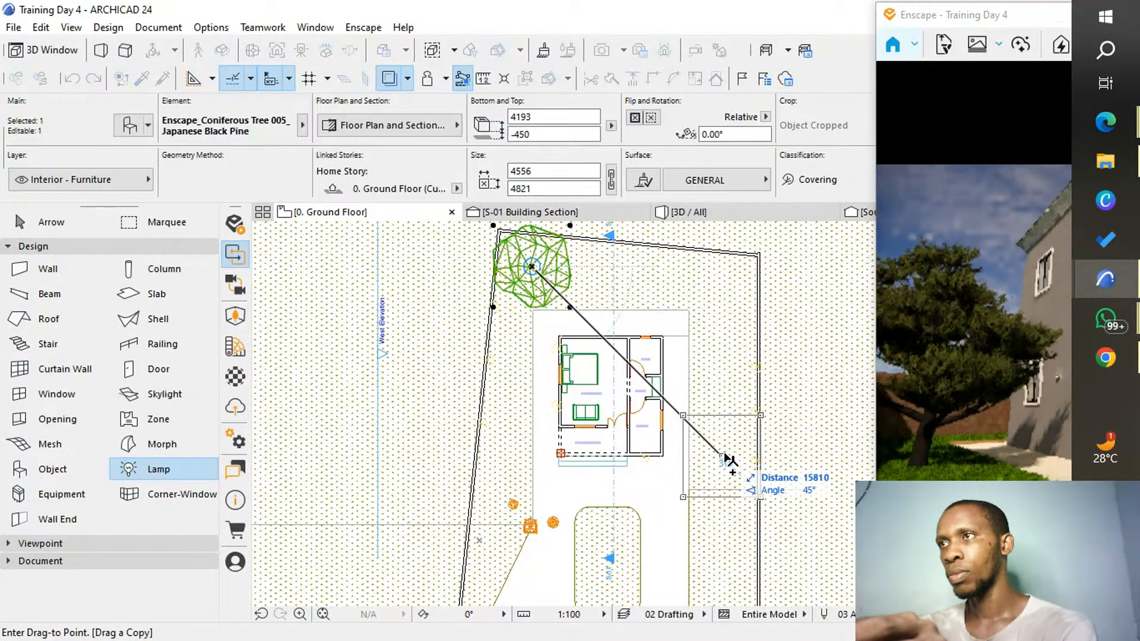
{"action": "key", "text": "Escape"}
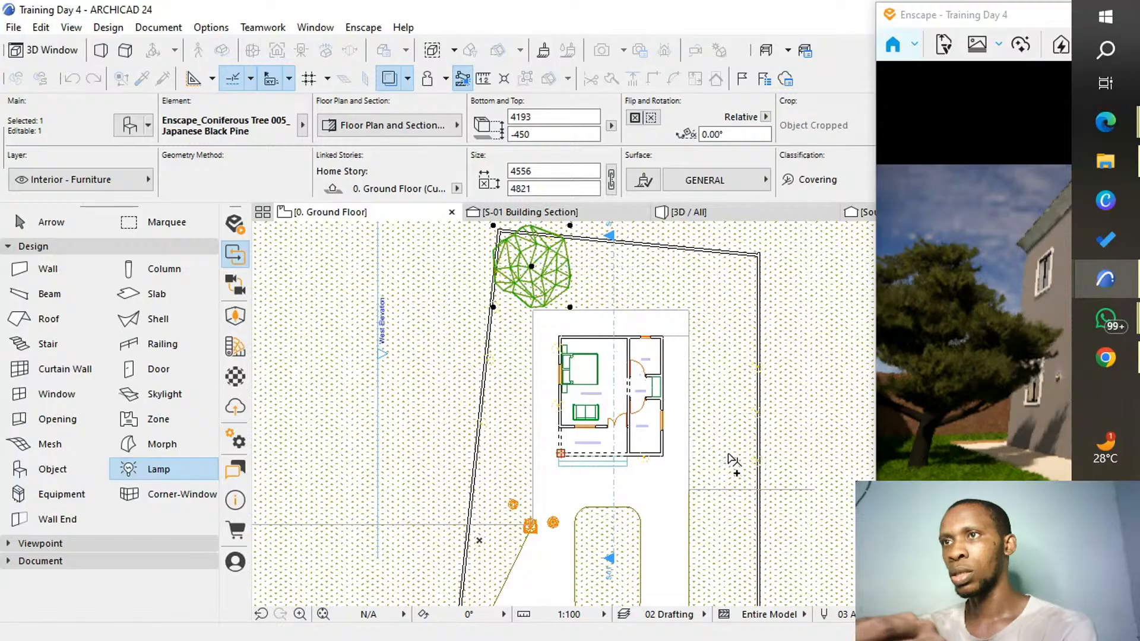
{"action": "left_click", "coordinate": [730, 456]}
{"action": "key", "text": "Escape"}
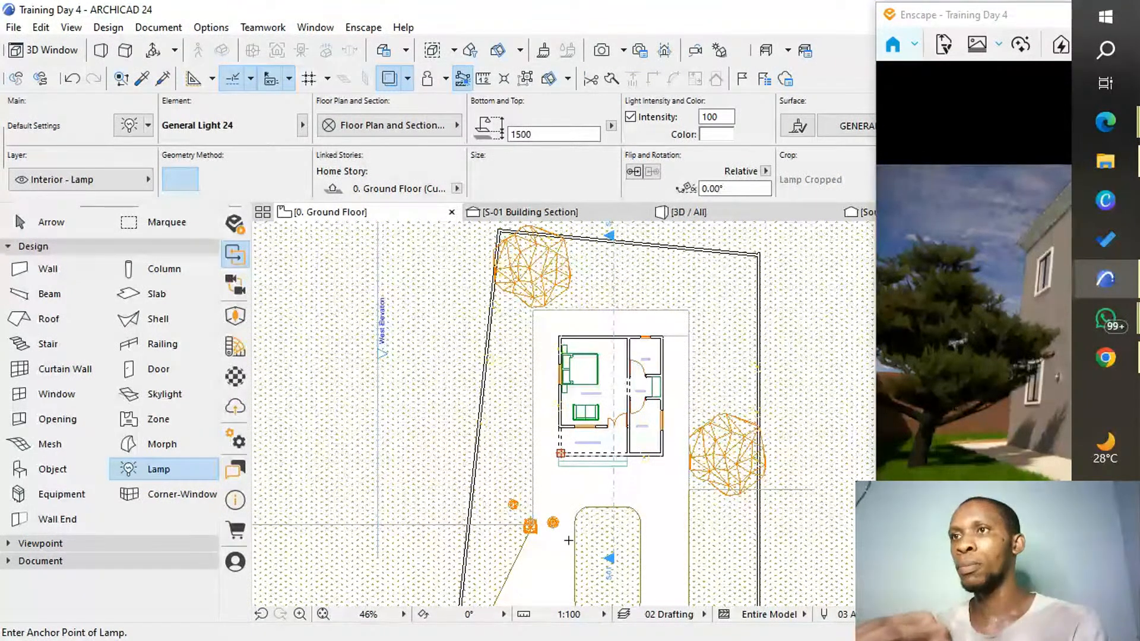
Move the outdoor table closer to the house, onto the paving between the west lawn and the front entrance.
{"action": "scroll", "coordinate": [569, 540], "scroll_direction": "up", "scroll_amount": 5}
{"action": "scroll", "coordinate": [503, 517], "scroll_direction": "up", "scroll_amount": 3}
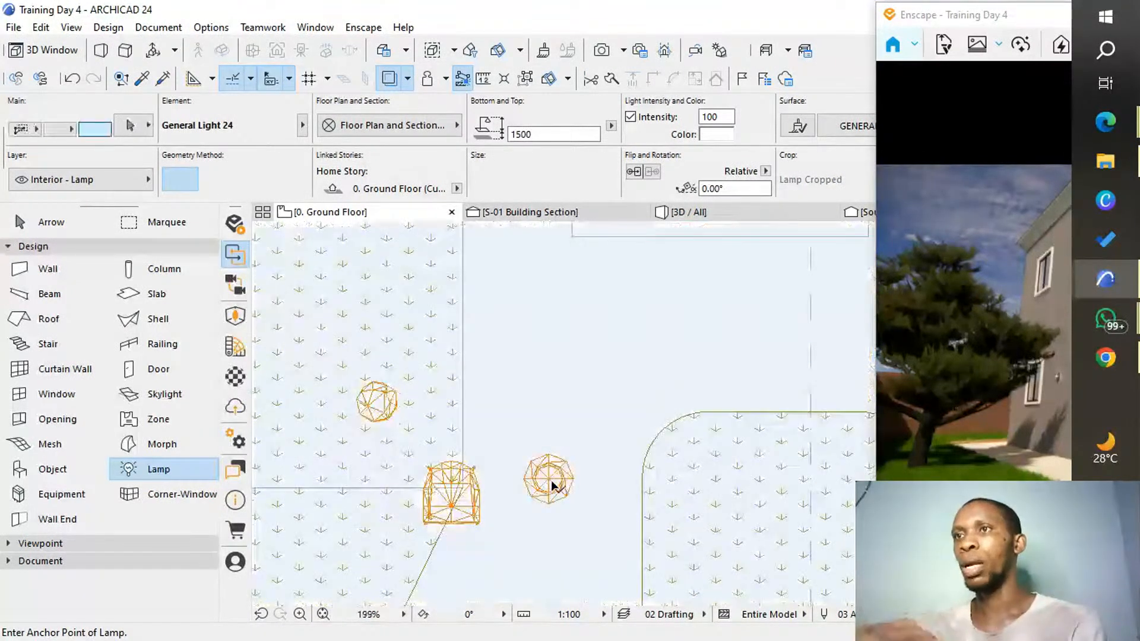
{"action": "left_click", "coordinate": [527, 493], "text": "shift"}
{"action": "left_click", "coordinate": [455, 503]}
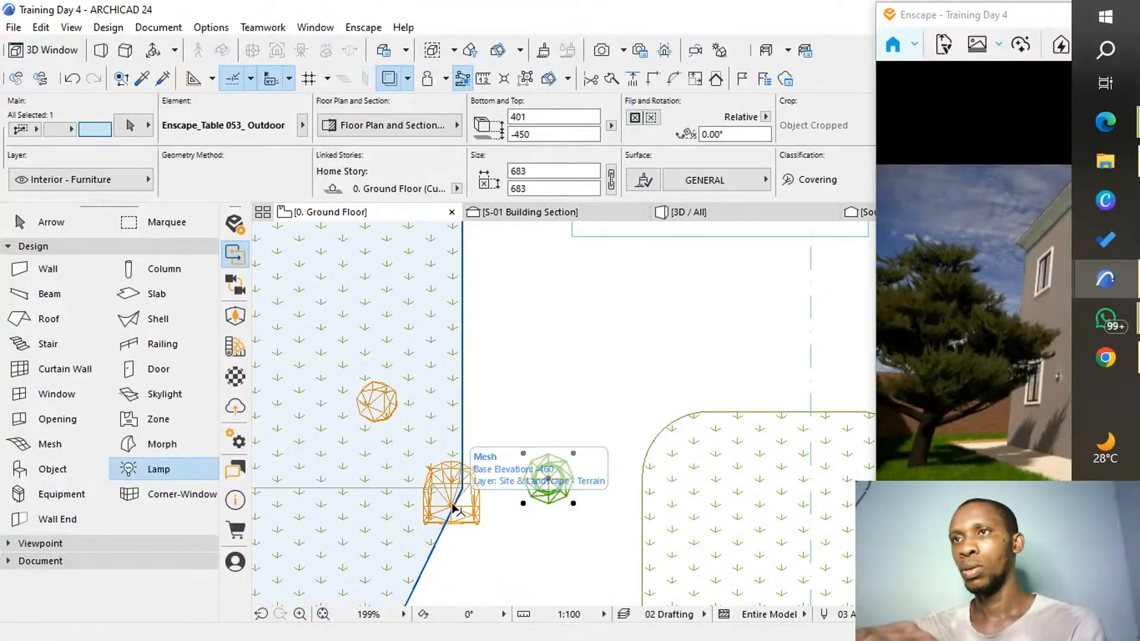
{"action": "scroll", "coordinate": [450, 508], "scroll_direction": "up", "scroll_amount": 4}
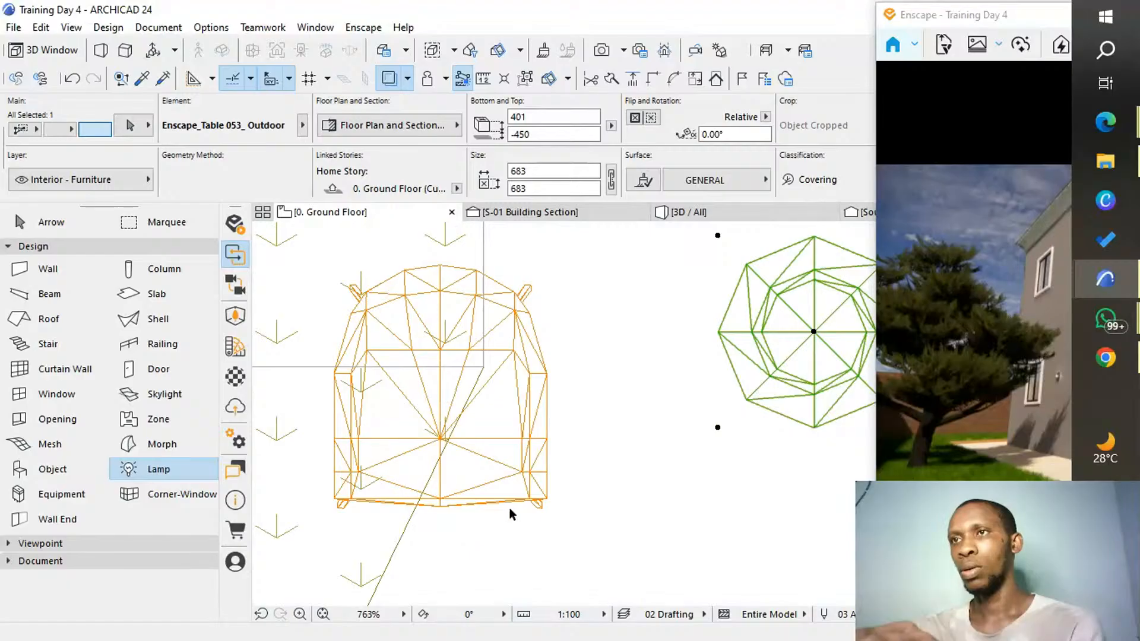
{"action": "scroll", "coordinate": [446, 499], "scroll_direction": "down", "scroll_amount": 2}
{"action": "scroll", "coordinate": [421, 506], "scroll_direction": "down", "scroll_amount": 3}
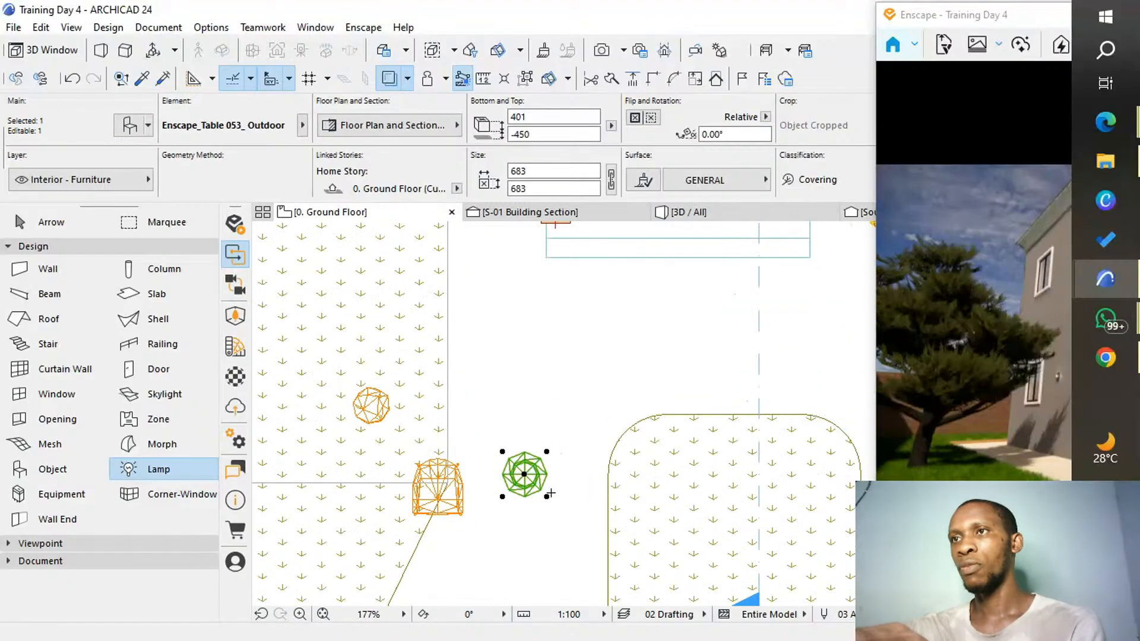
{"action": "key", "text": "ctrl+d"}
{"action": "left_click", "coordinate": [523, 475]}
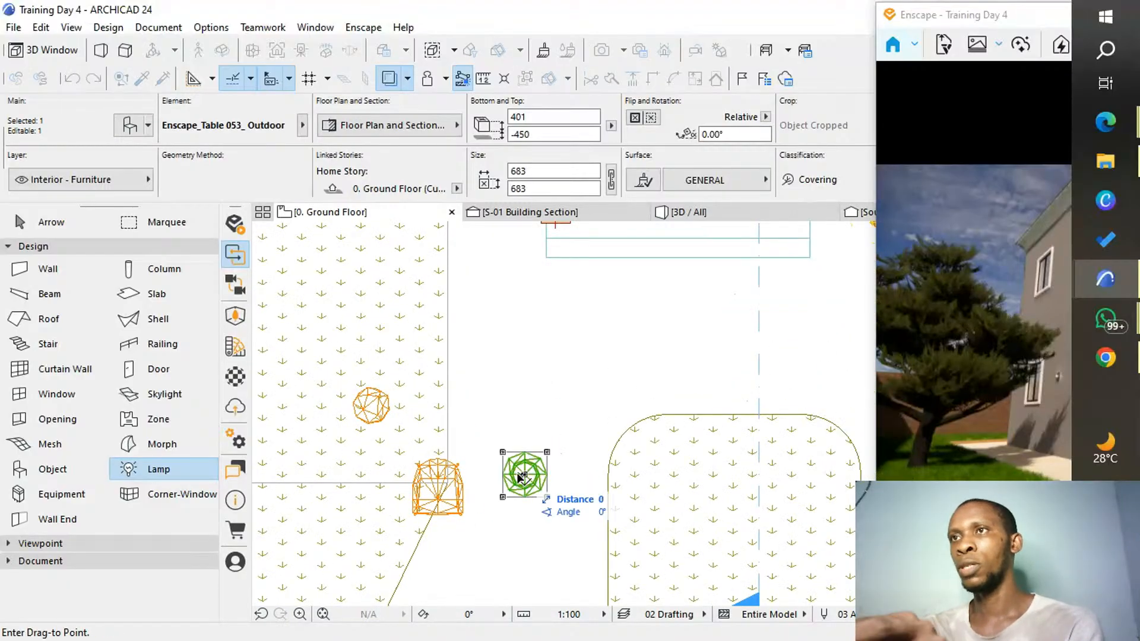
{"action": "left_click", "coordinate": [538, 362]}
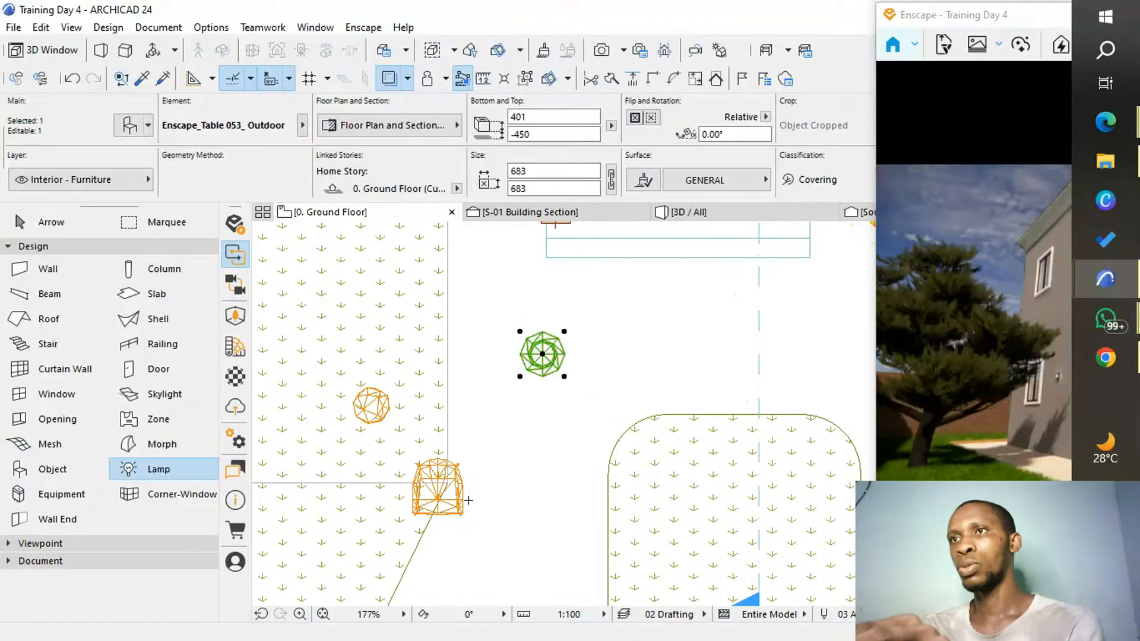
{"action": "key", "text": "Escape"}
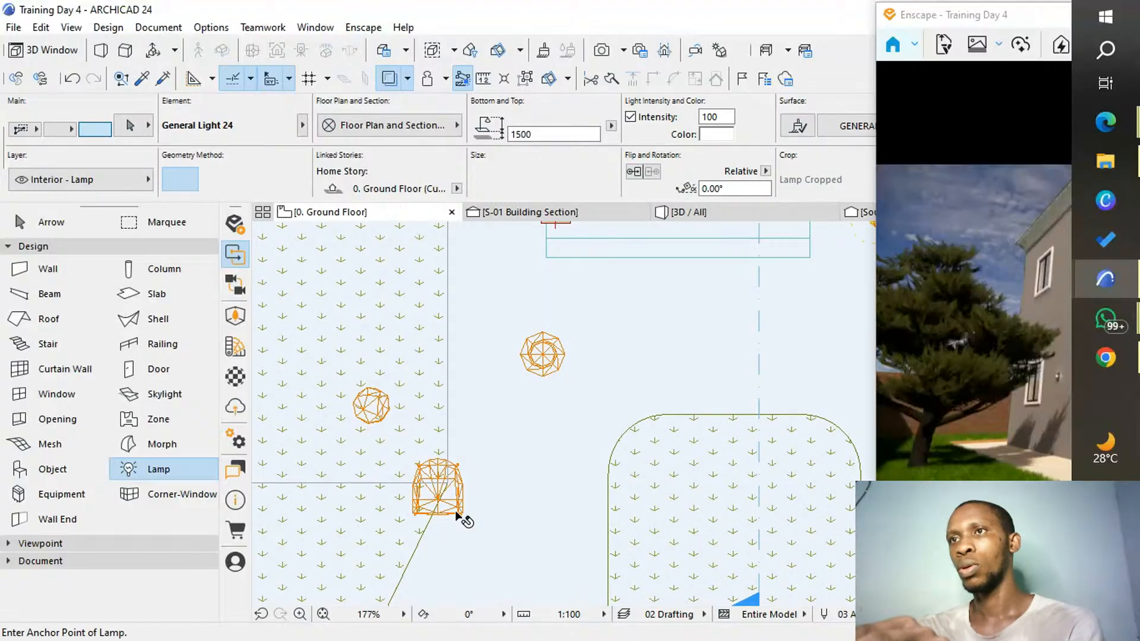
Move the outdoor armchair onto the paving, just north-west of the table.
{"action": "left_click", "coordinate": [446, 499], "text": "shift"}
{"action": "key", "text": "ctrl+d"}
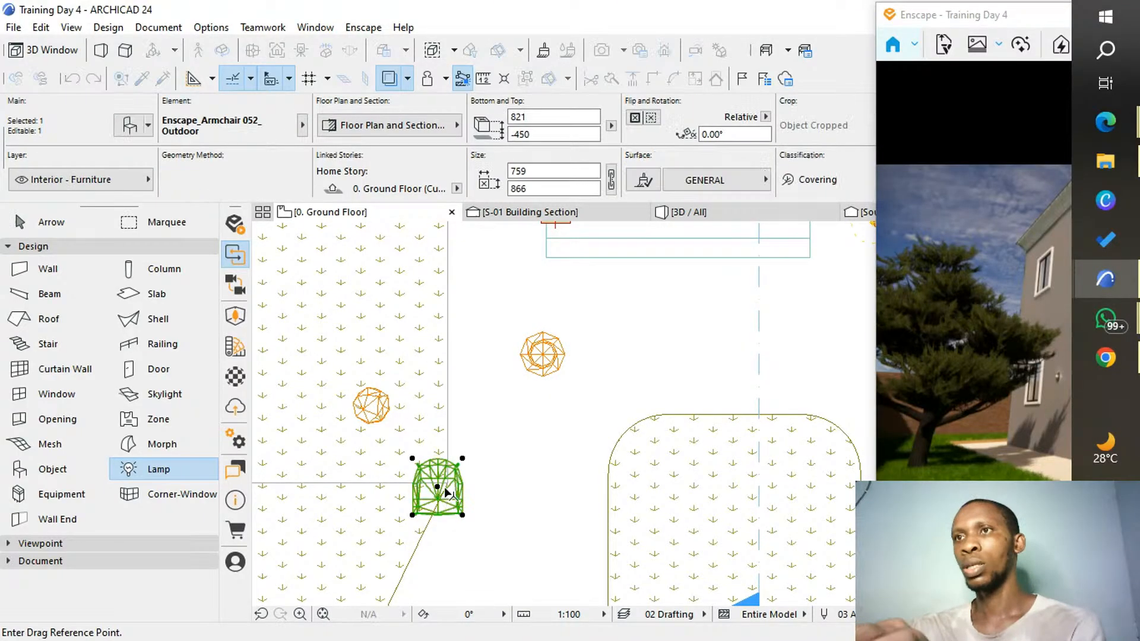
{"action": "left_click", "coordinate": [437, 487]}
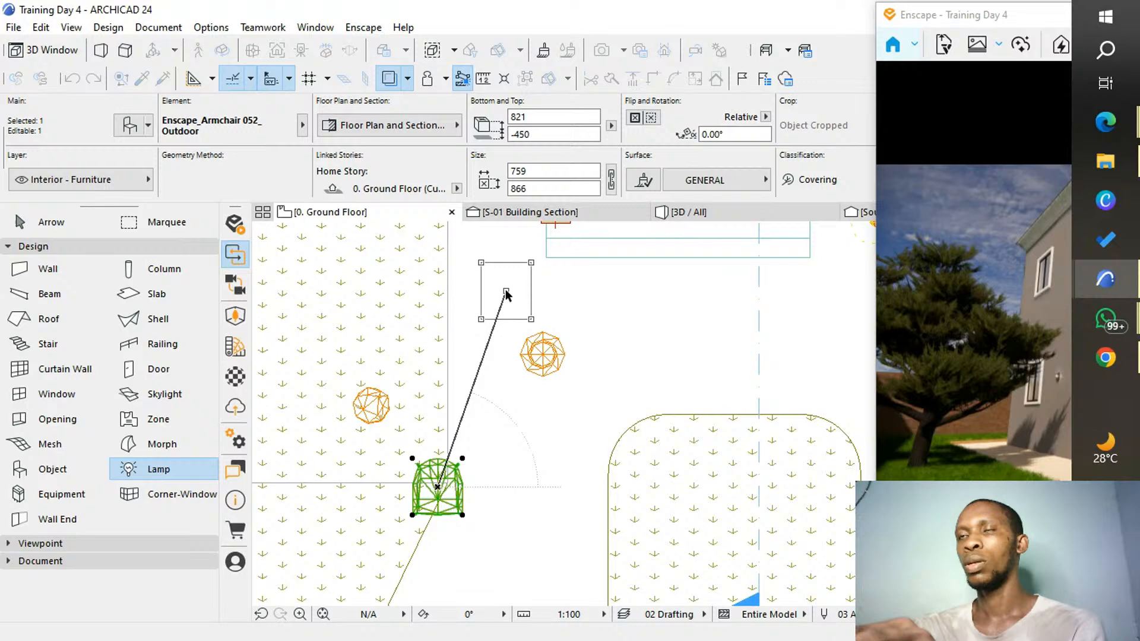
{"action": "left_click", "coordinate": [505, 291]}
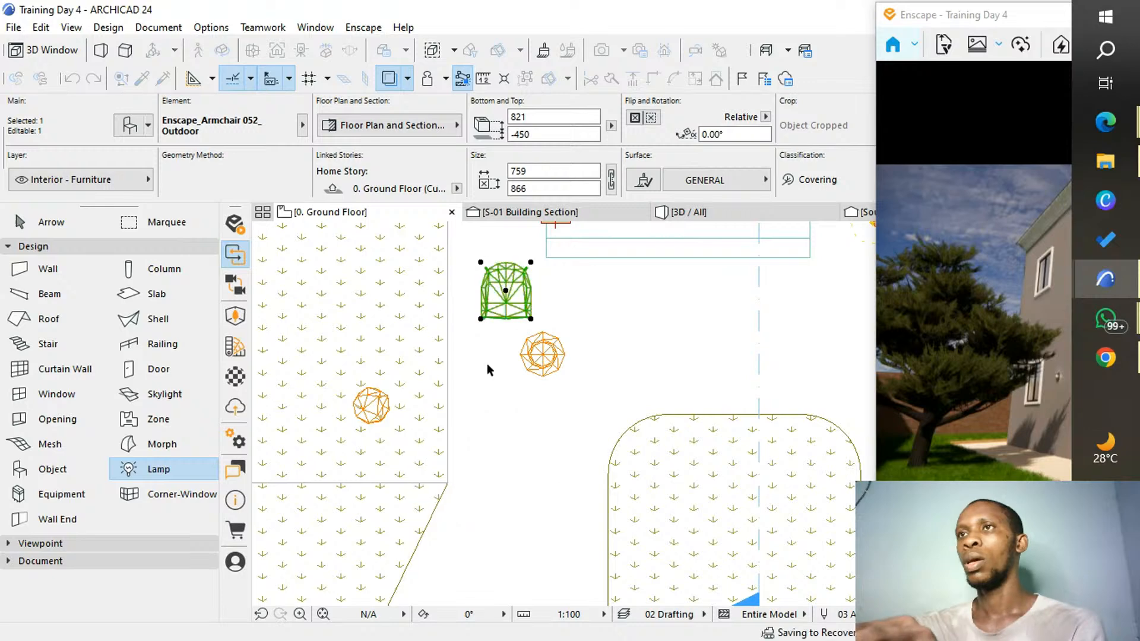
Rotate the armchair about 27° about its centre to face the table, and shift it slightly closer to the table.
{"action": "key", "text": "ctrl+e"}
{"action": "left_click", "coordinate": [505, 291]}
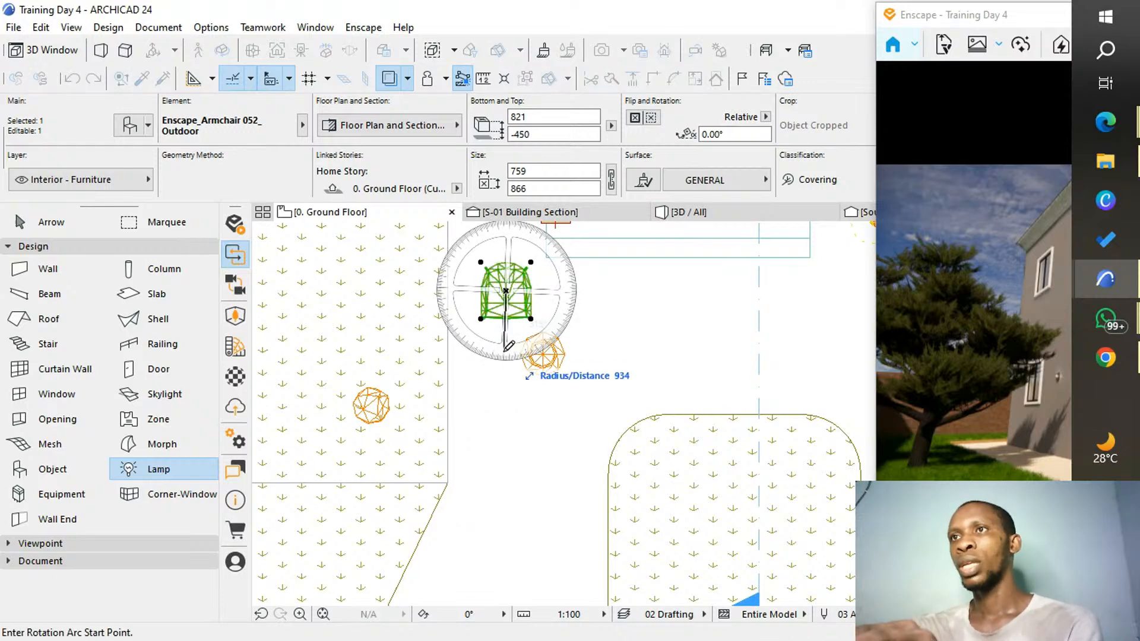
{"action": "left_click", "coordinate": [509, 349]}
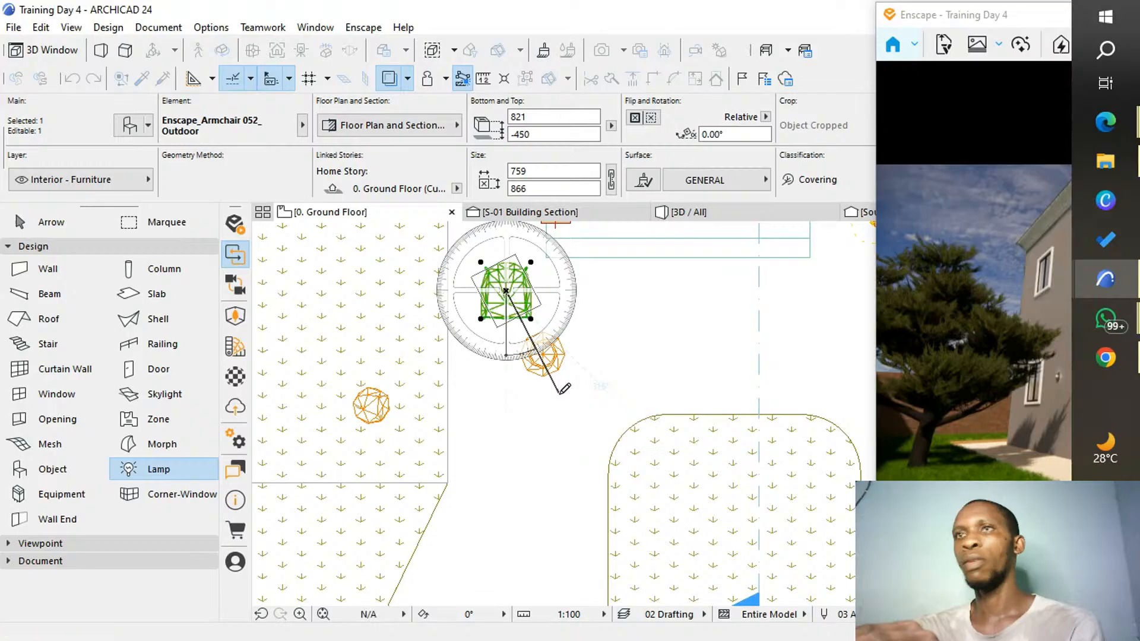
{"action": "left_click", "coordinate": [560, 382]}
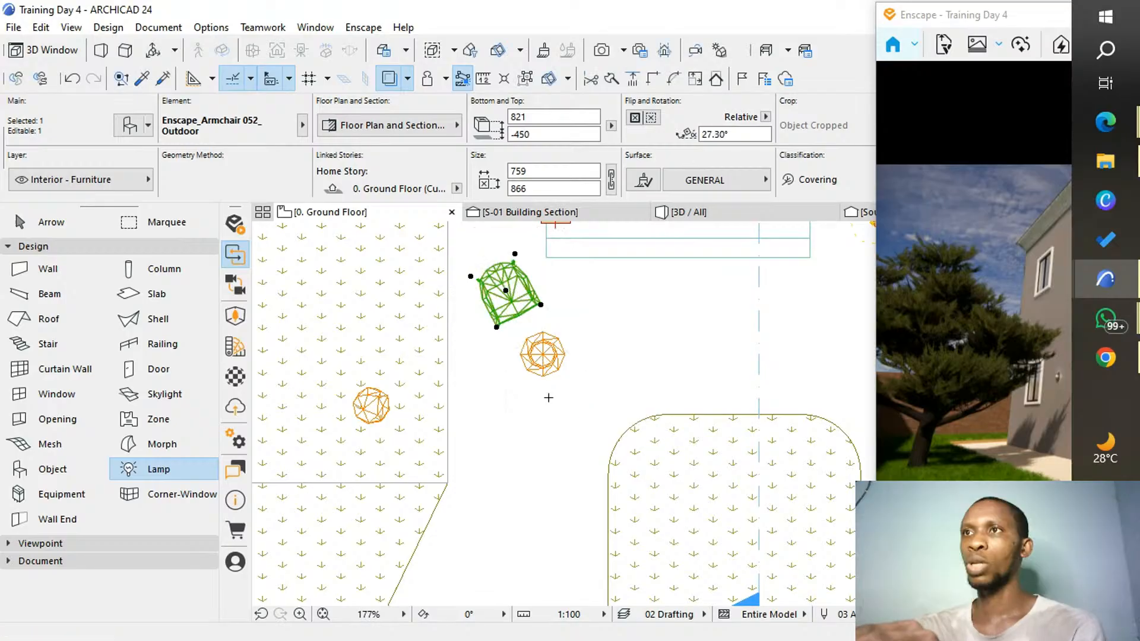
{"action": "key", "text": "ctrl+d"}
{"action": "left_click", "coordinate": [505, 290]}
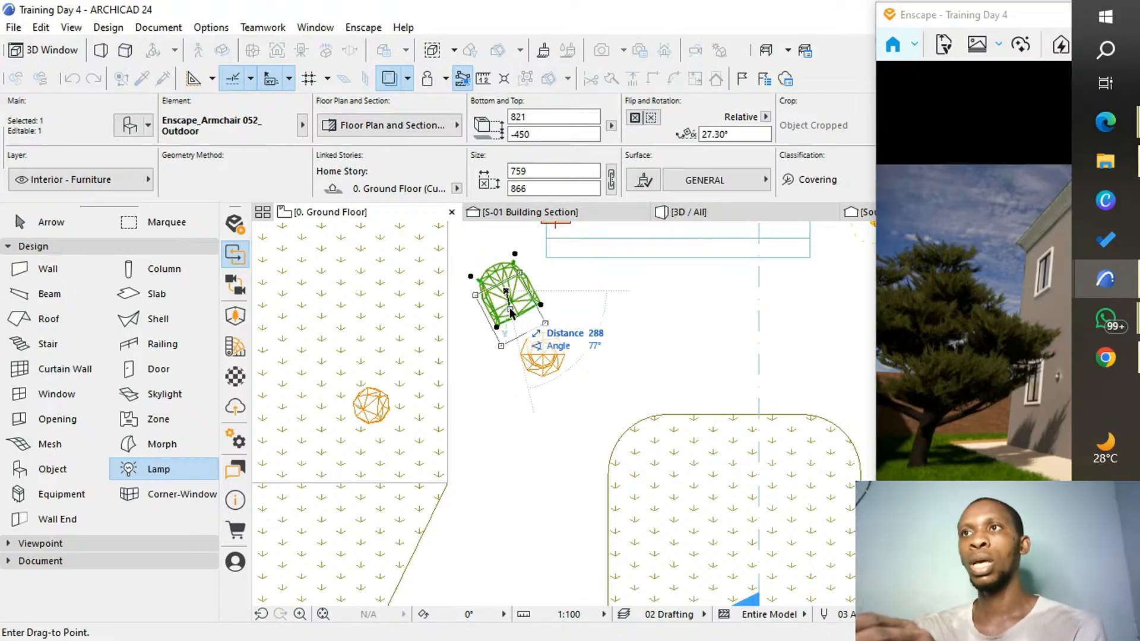
{"action": "left_click", "coordinate": [505, 309]}
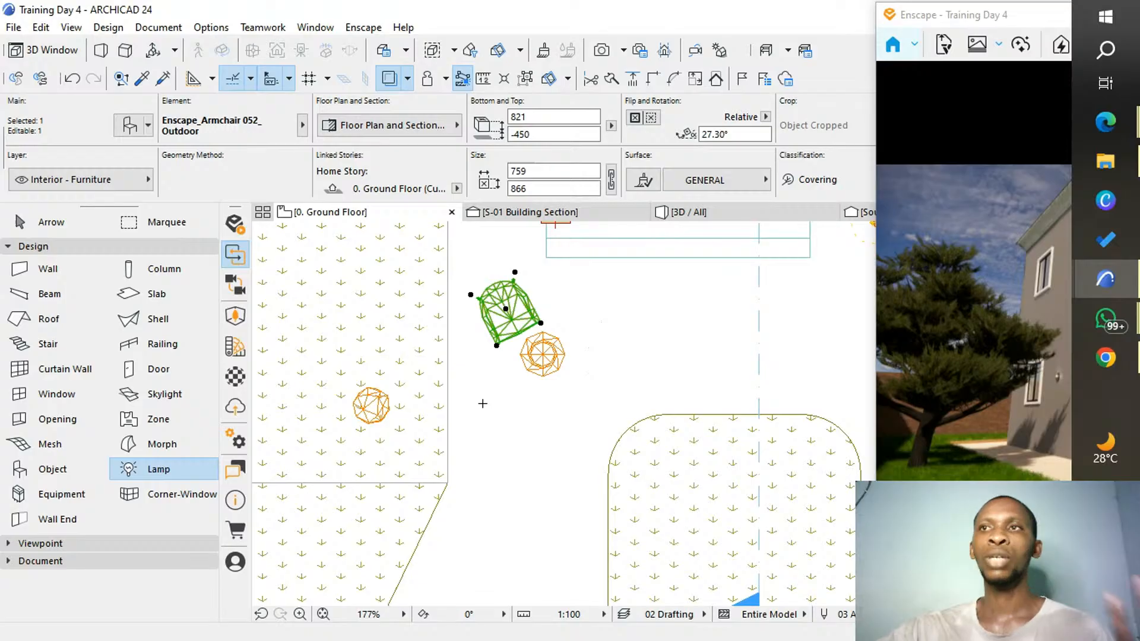
{"action": "key", "text": "Escape"}
Move the Kochia bush to the corner of the west lawn where its edge turns diagonal.
{"action": "left_click", "coordinate": [372, 404], "text": "shift"}
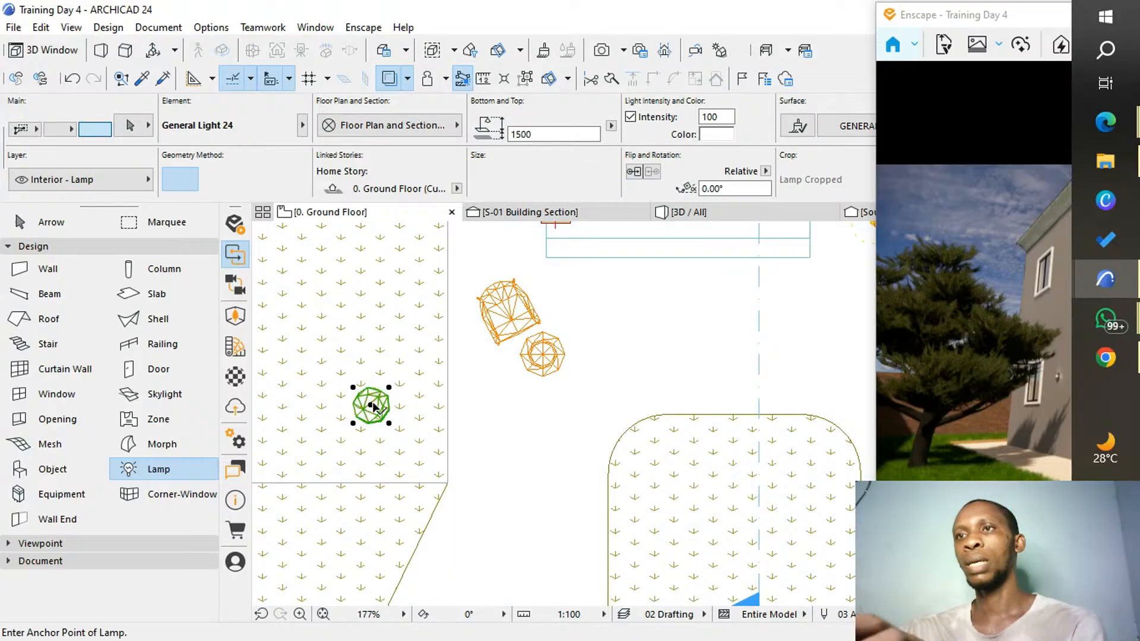
{"action": "key", "text": "ctrl+d"}
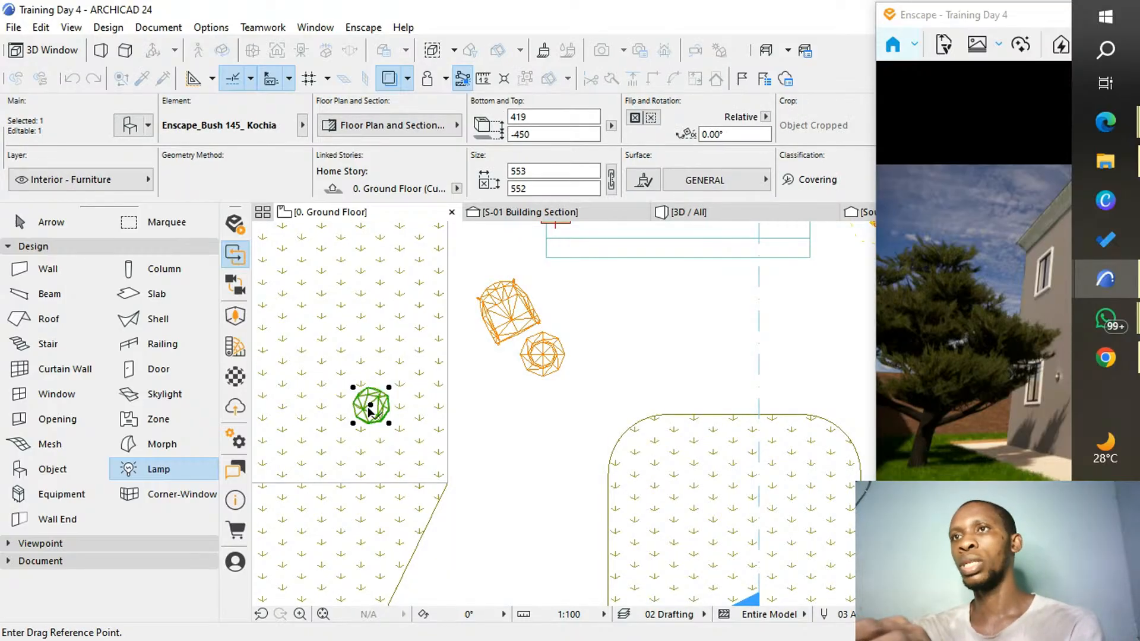
{"action": "left_click", "coordinate": [370, 406]}
{"action": "left_click", "coordinate": [426, 473]}
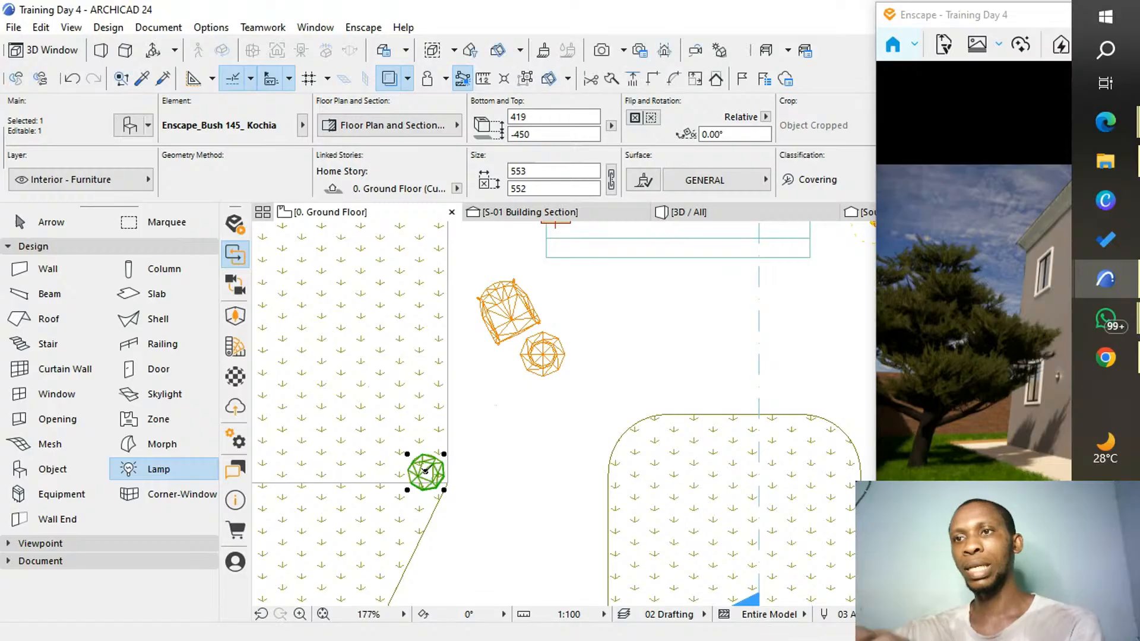
Copy the Kochia bush into the near corner of the rounded lawn in front of the house.
{"action": "key", "text": "ctrl"}
{"action": "left_click", "coordinate": [426, 473]}
{"action": "left_click", "coordinate": [672, 457]}
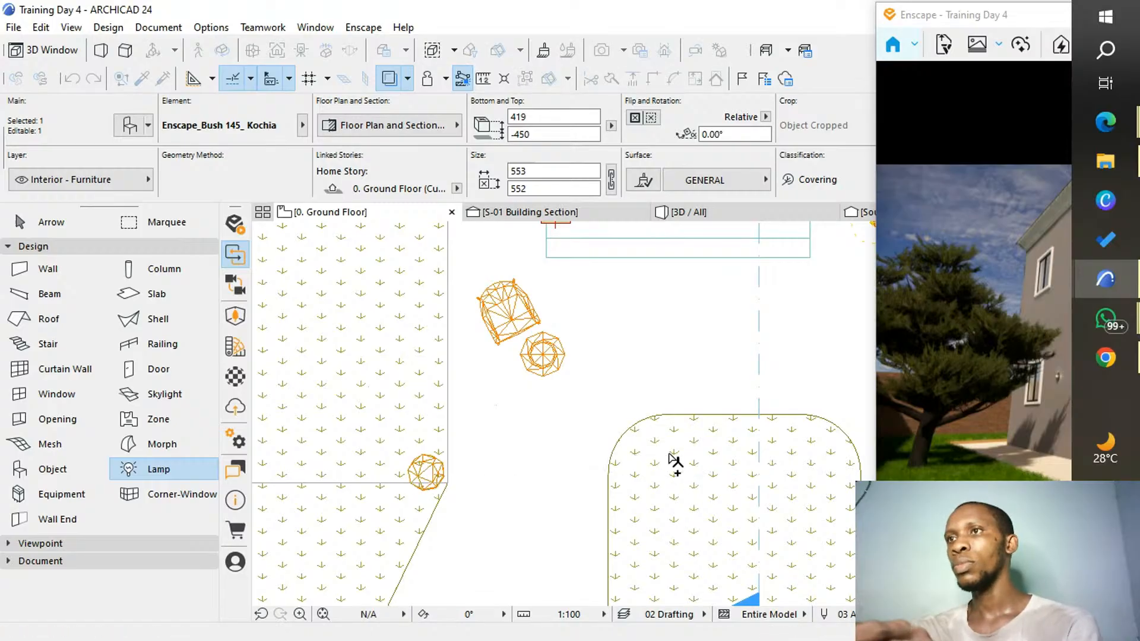
Move the Kochia bush from the near corner of the rounded lawn to its opposite front corner.
{"action": "key", "text": "ctrl+d"}
{"action": "left_click", "coordinate": [670, 455]}
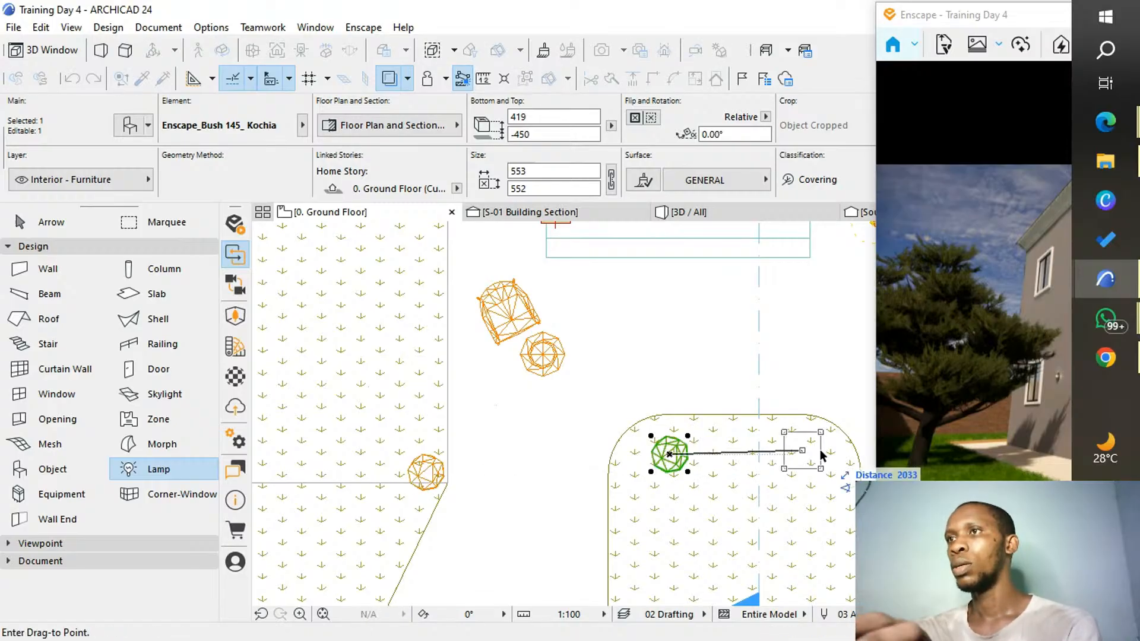
{"action": "left_click", "coordinate": [817, 455]}
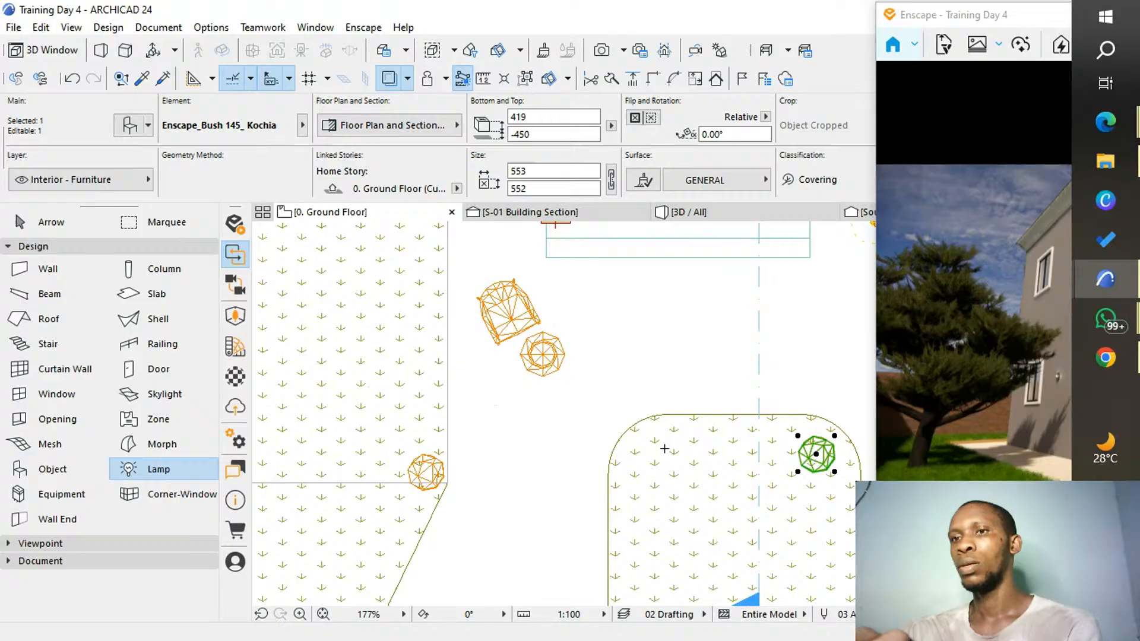
{"action": "key", "text": "ctrl+s"}
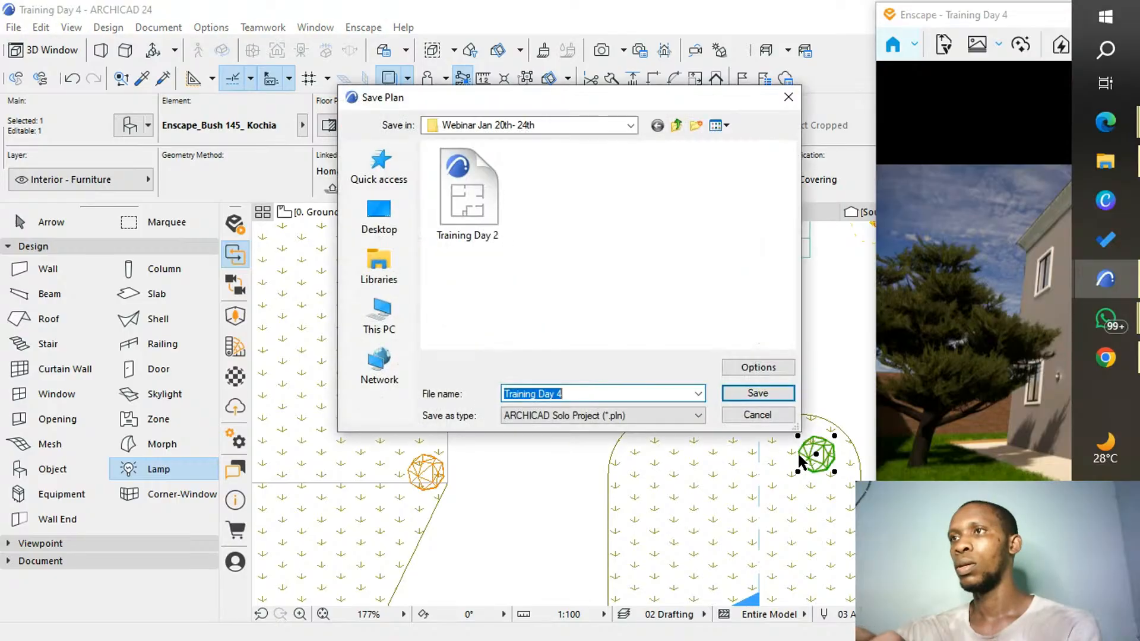
{"action": "left_click", "coordinate": [789, 98]}
Copy the Kochia bush back across the rounded lawn into its other front corner.
{"action": "key", "text": "ctrl+d"}
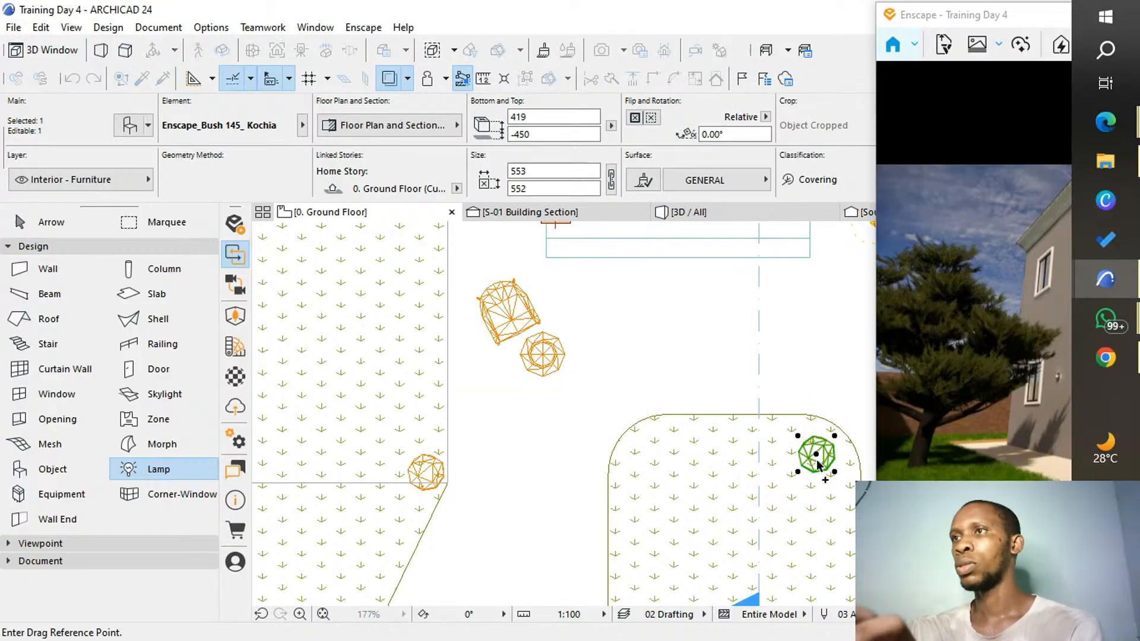
{"action": "left_click", "coordinate": [816, 454]}
{"action": "left_click", "coordinate": [661, 456]}
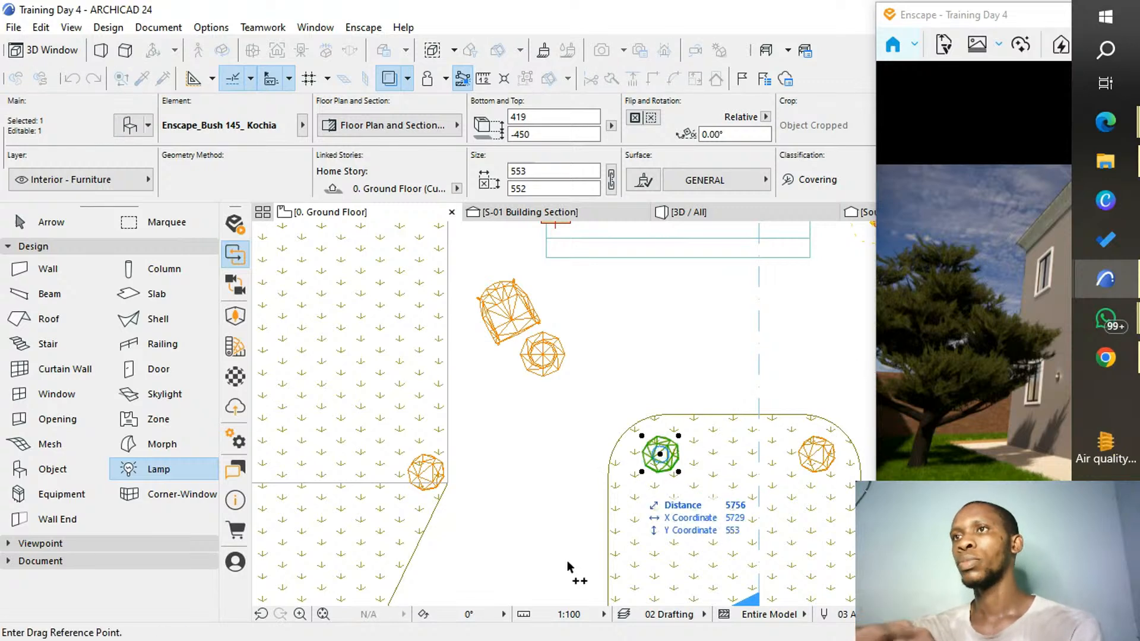
Place multiple copies of the Kochia bush: one midway along the rounded lawn's front edge and six along the west lawn's house-side edge.
{"action": "scroll", "coordinate": [496, 563], "scroll_direction": "down", "scroll_amount": 3}
{"action": "left_click", "coordinate": [561, 519]}
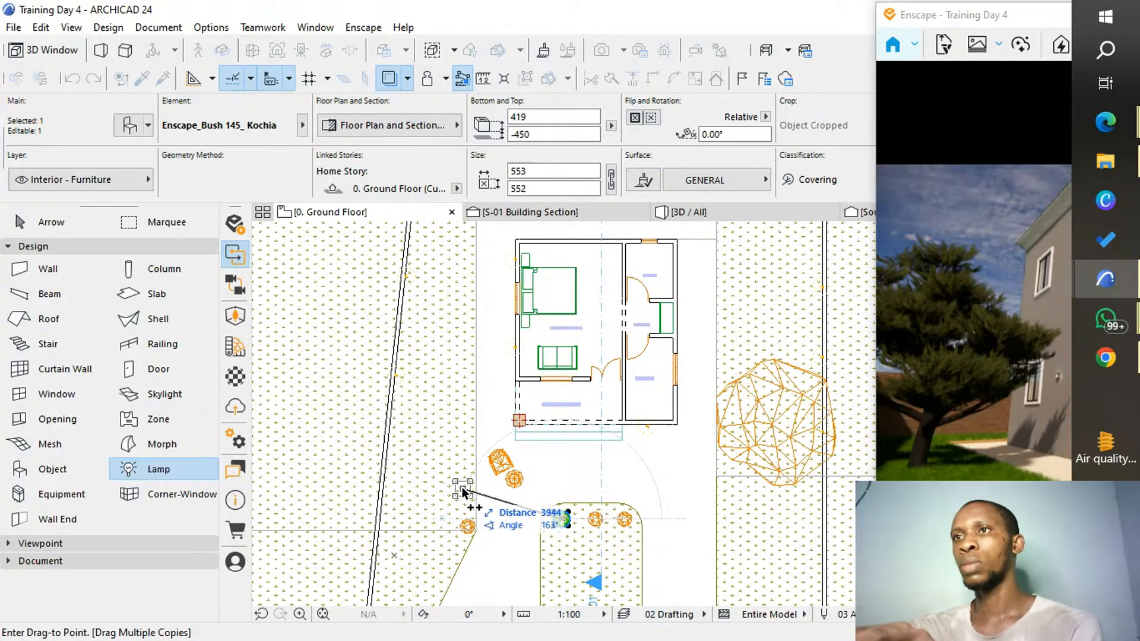
{"action": "left_click", "coordinate": [460, 444]}
{"action": "left_click", "coordinate": [459, 416]}
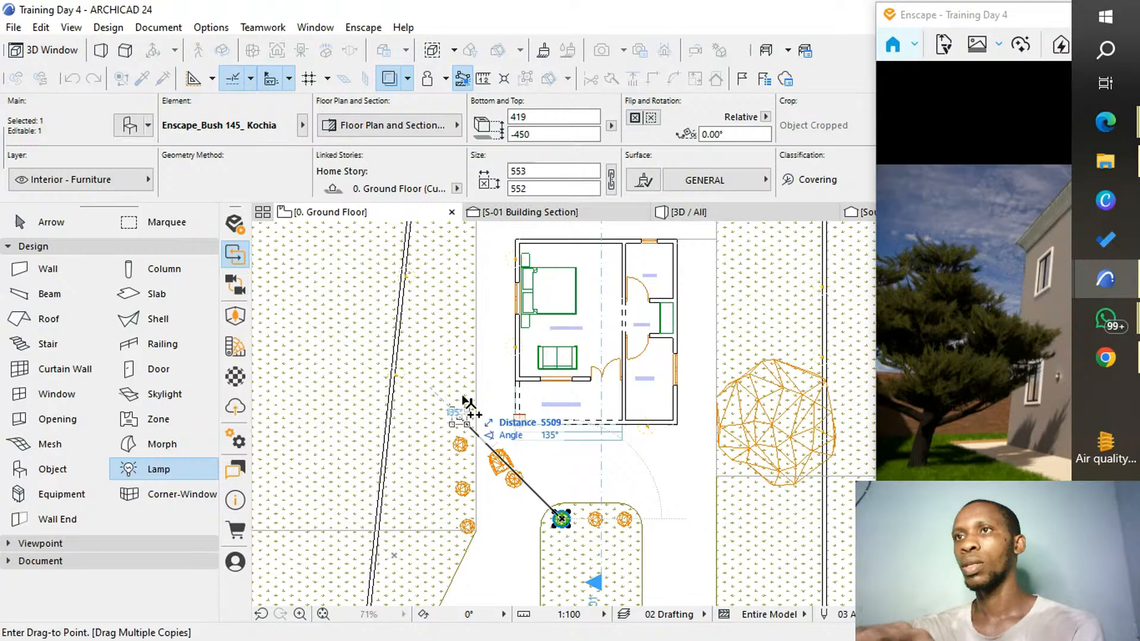
{"action": "left_click", "coordinate": [469, 363]}
{"action": "left_click", "coordinate": [468, 328]}
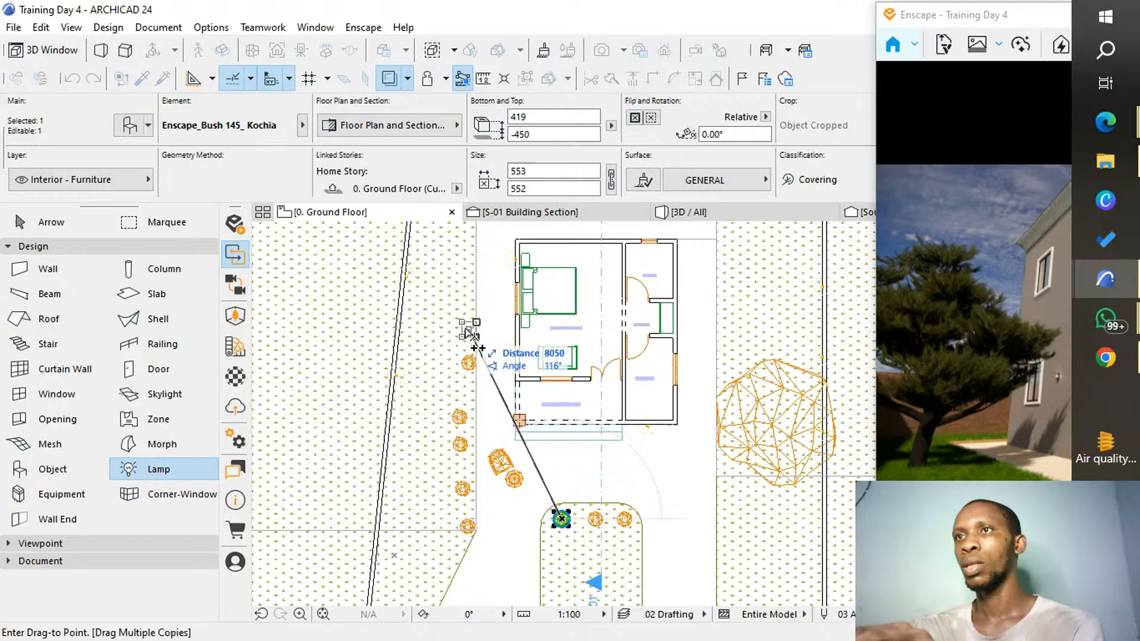
{"action": "left_click", "coordinate": [458, 385]}
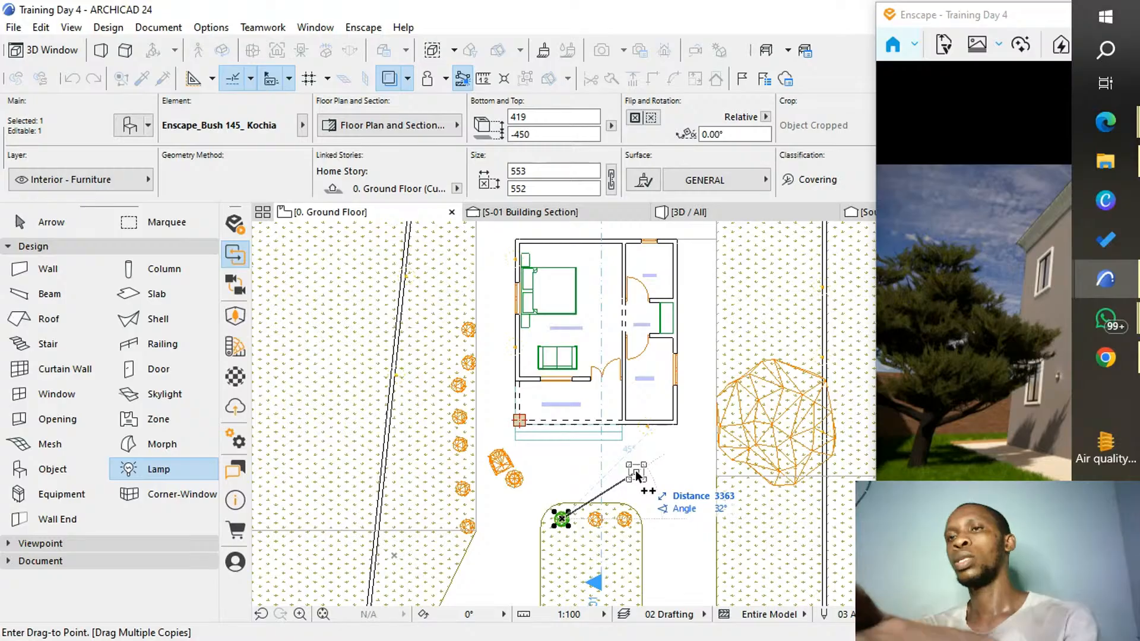
{"action": "key", "text": "Escape"}
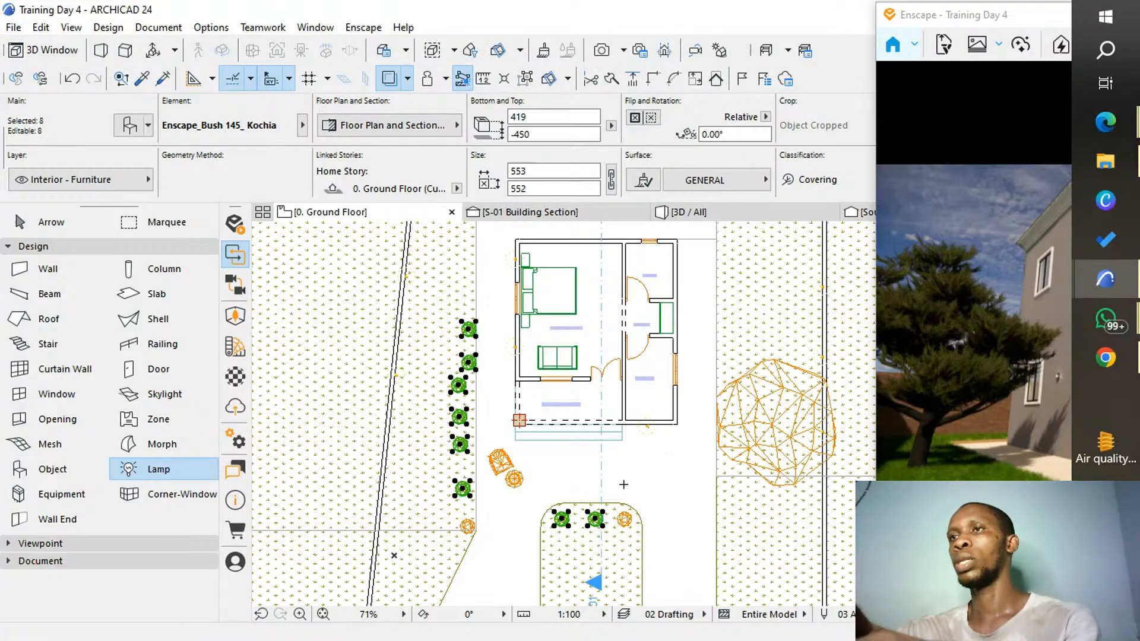
{"action": "key", "text": "Escape"}
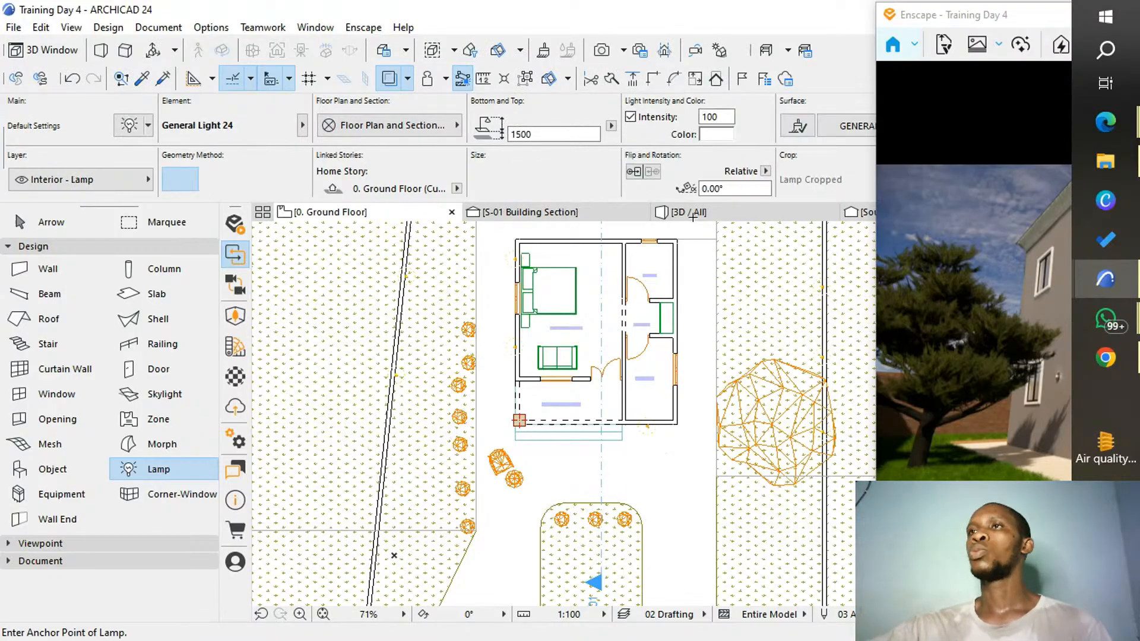
Show the house in 3D and reposition the Enscape window to examine the bushes and furniture in the render.
{"action": "left_click", "coordinate": [691, 214]}
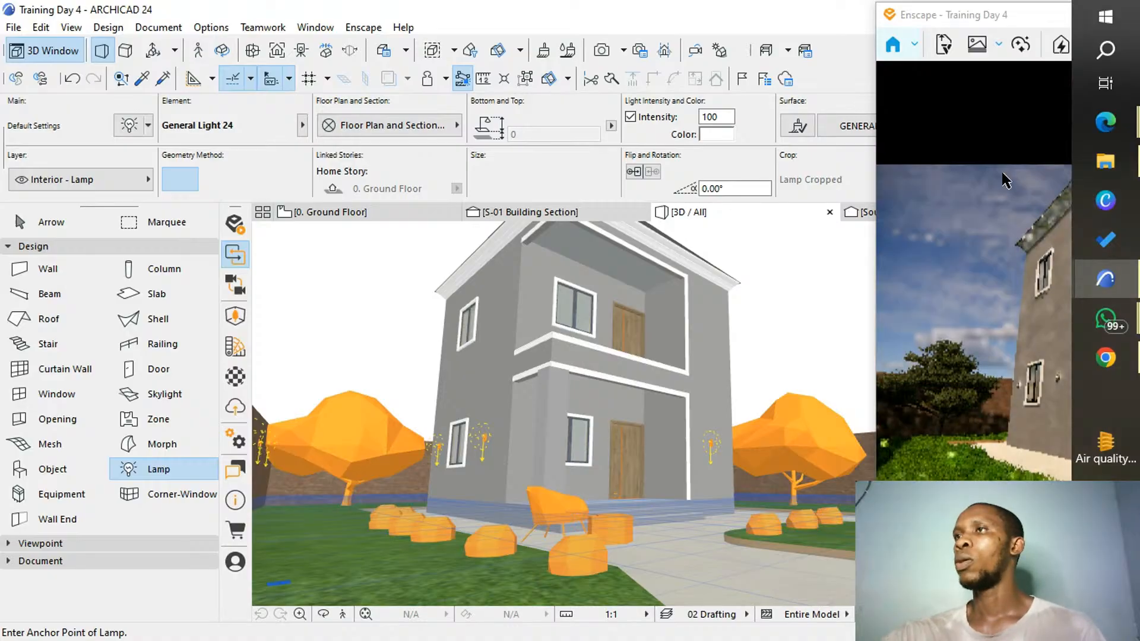
{"action": "left_click_drag", "start_coordinate": [1010, 14], "coordinate": [537, 22]}
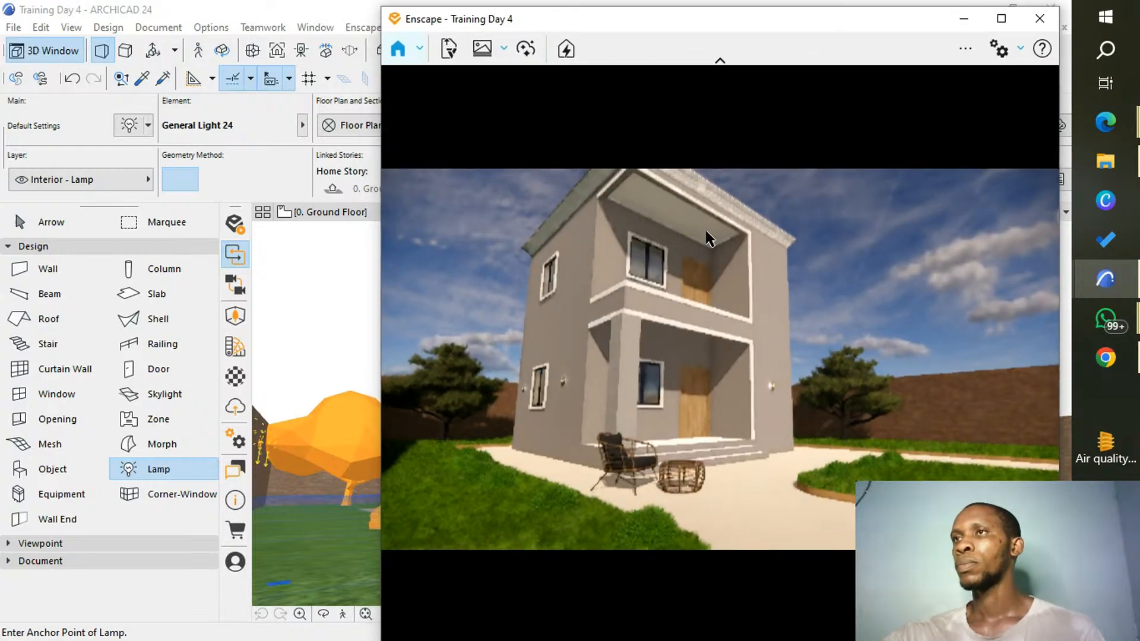
{"action": "left_click_drag", "start_coordinate": [757, 25], "coordinate": [773, 21]}
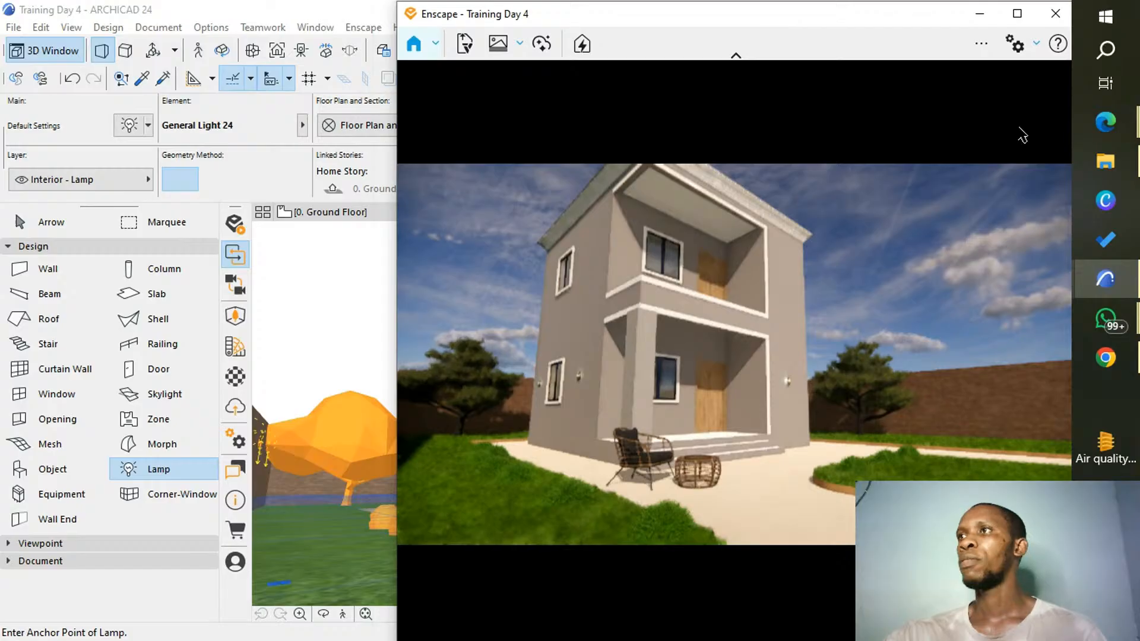
Switch to Chrome, search Google for "hdri haven" in a new tab, and open Poly Haven's HDRIs page.
{"action": "mouse_move", "coordinate": [1092, 128]}
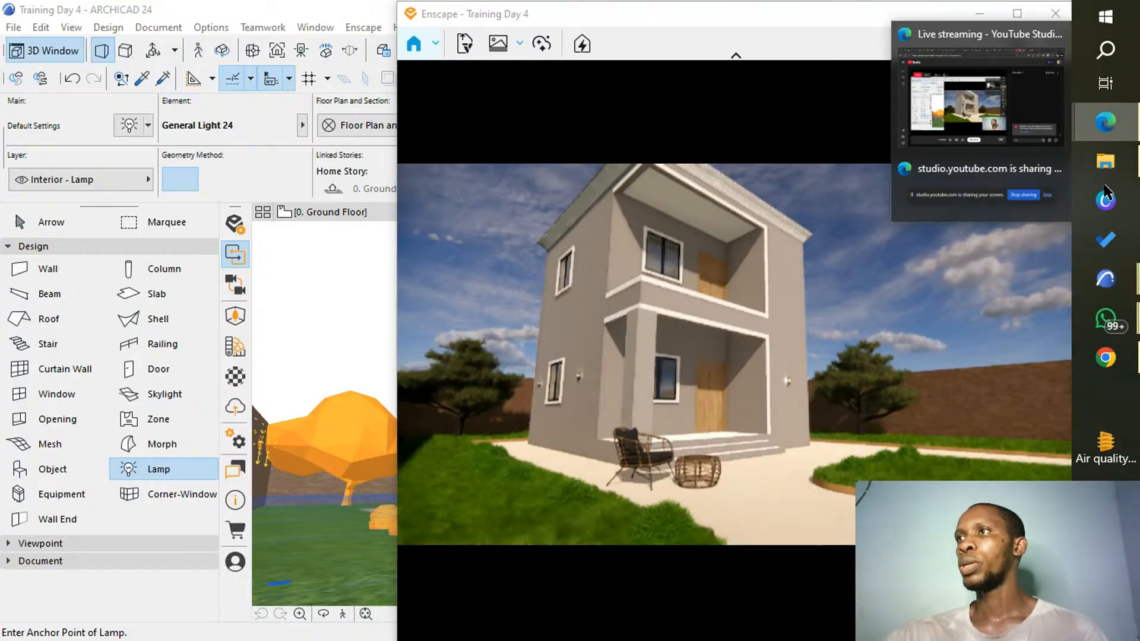
{"action": "left_click", "coordinate": [1105, 357]}
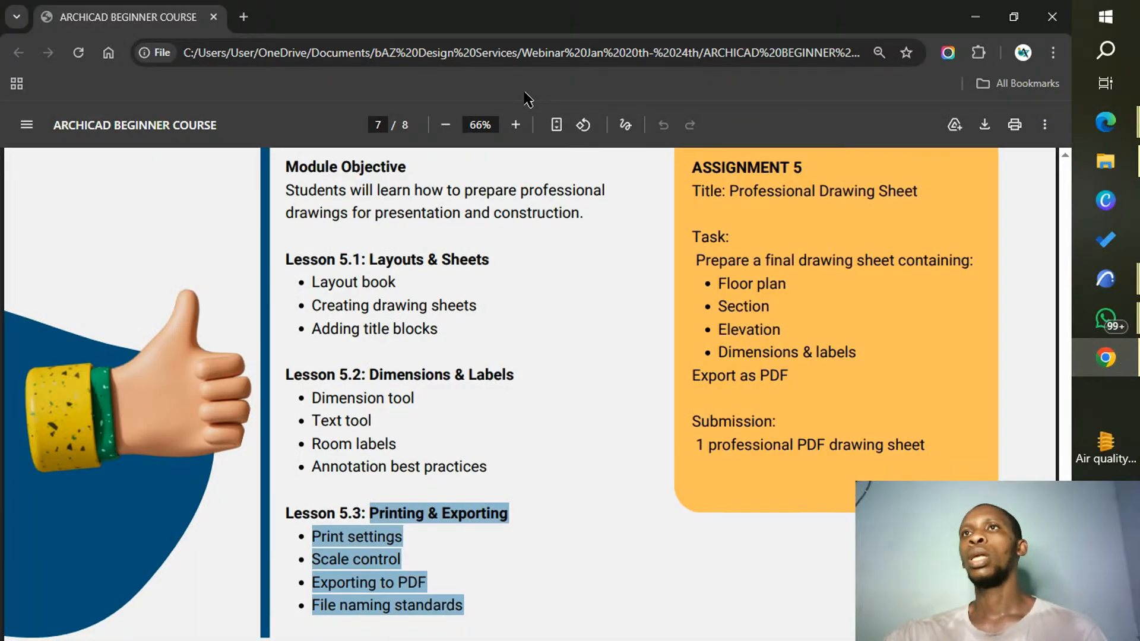
{"action": "left_click", "coordinate": [244, 17]}
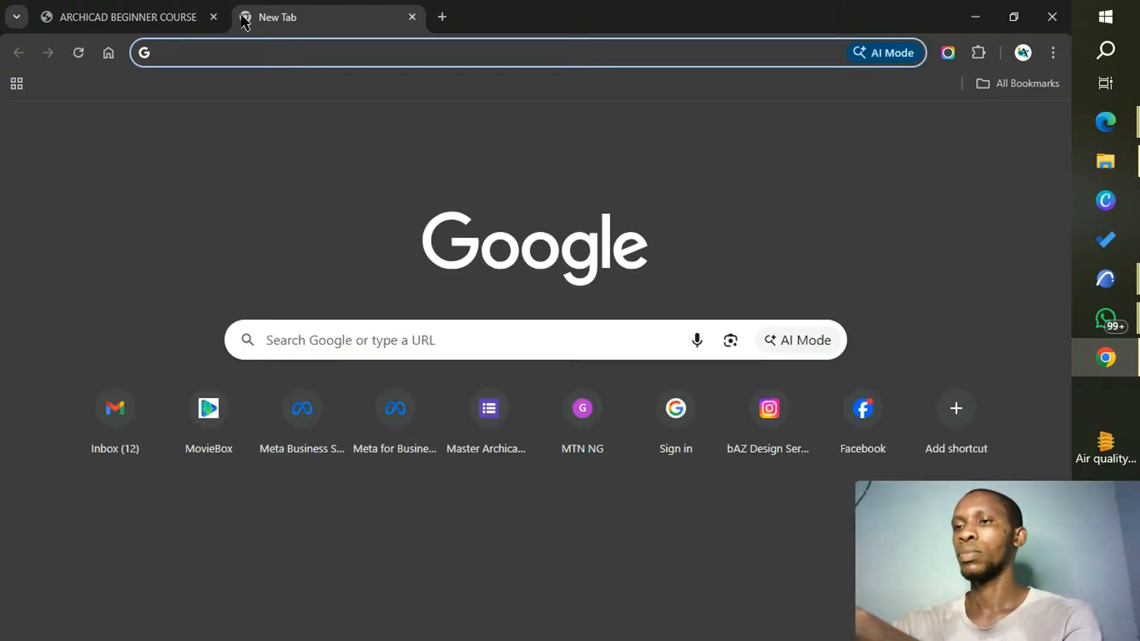
{"action": "type", "text": "H"}
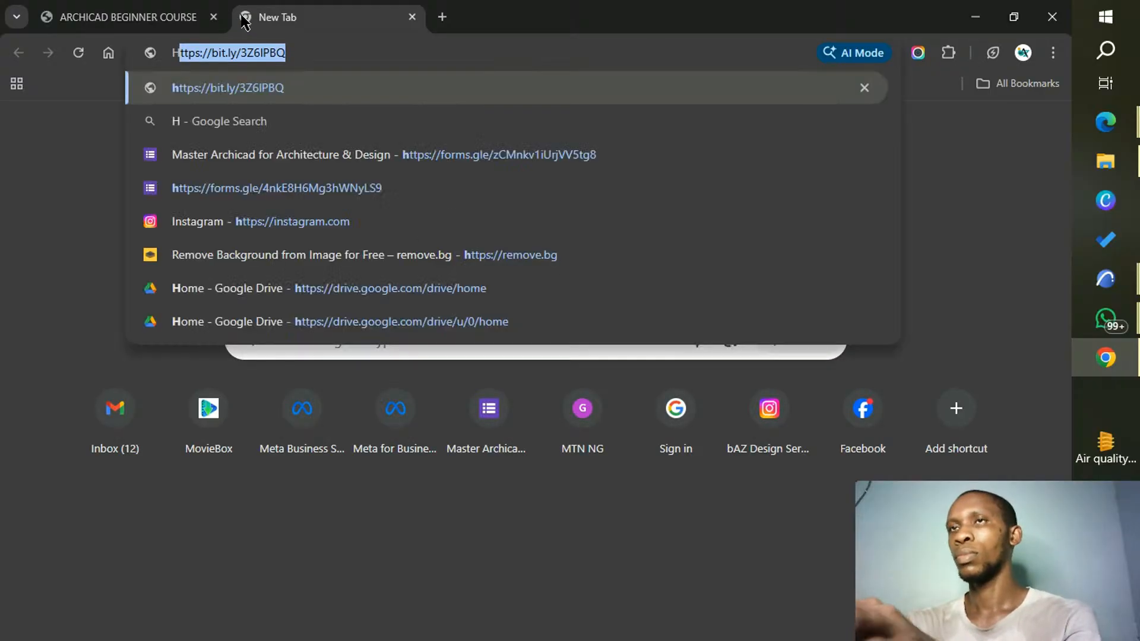
{"action": "type", "text": "dru"}
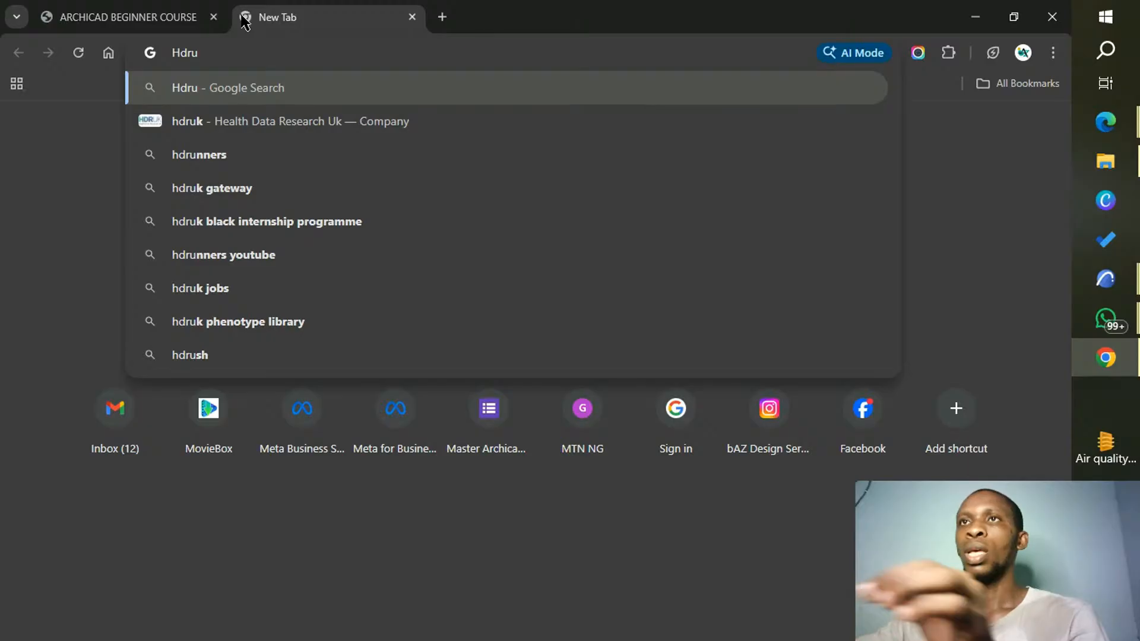
{"action": "key", "text": "BackSpace"}
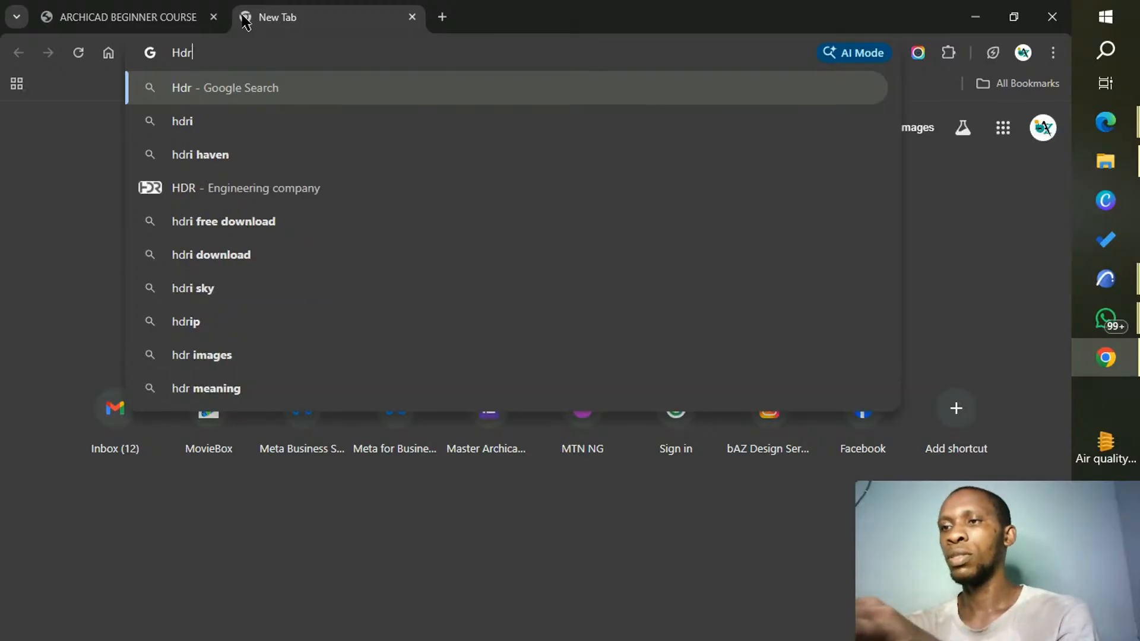
{"action": "type", "text": "i"}
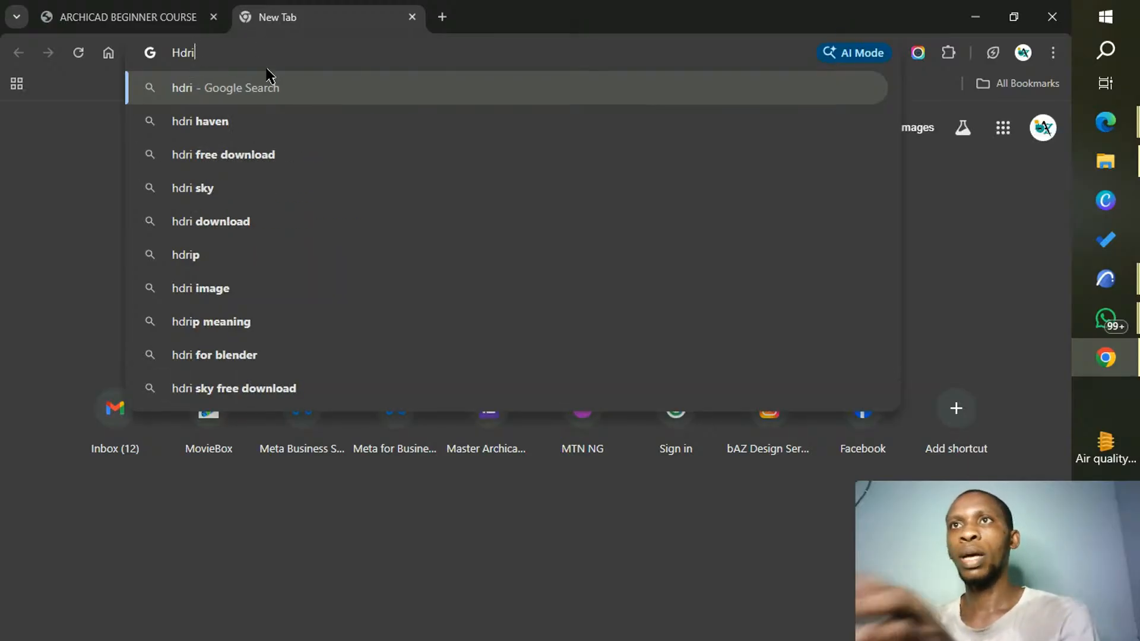
{"action": "left_click", "coordinate": [281, 124]}
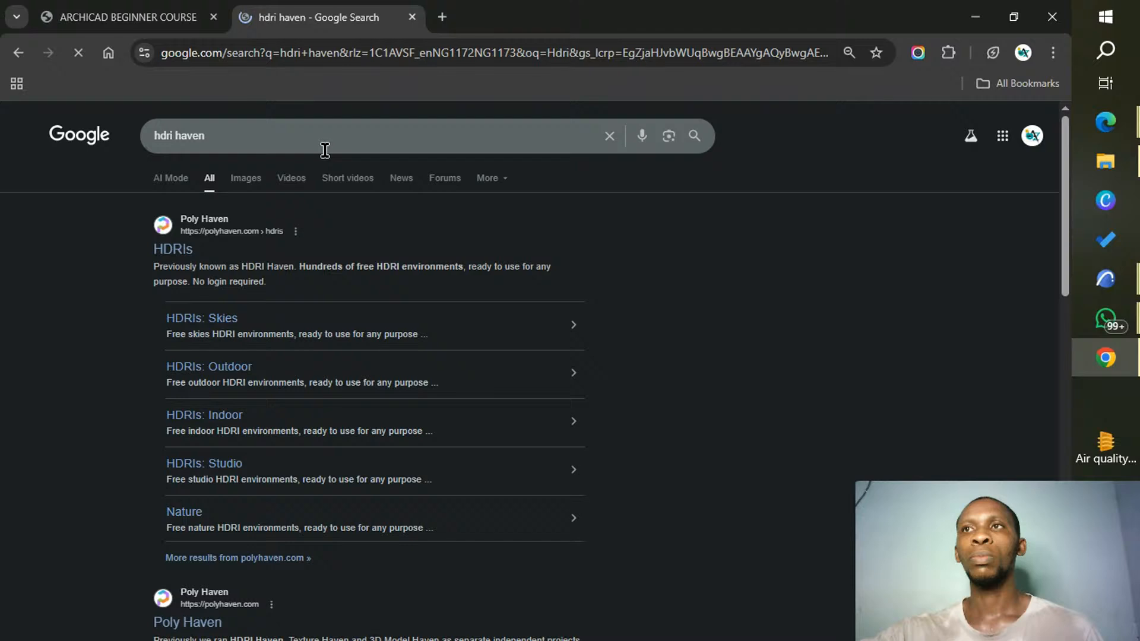
{"action": "left_click", "coordinate": [172, 252]}
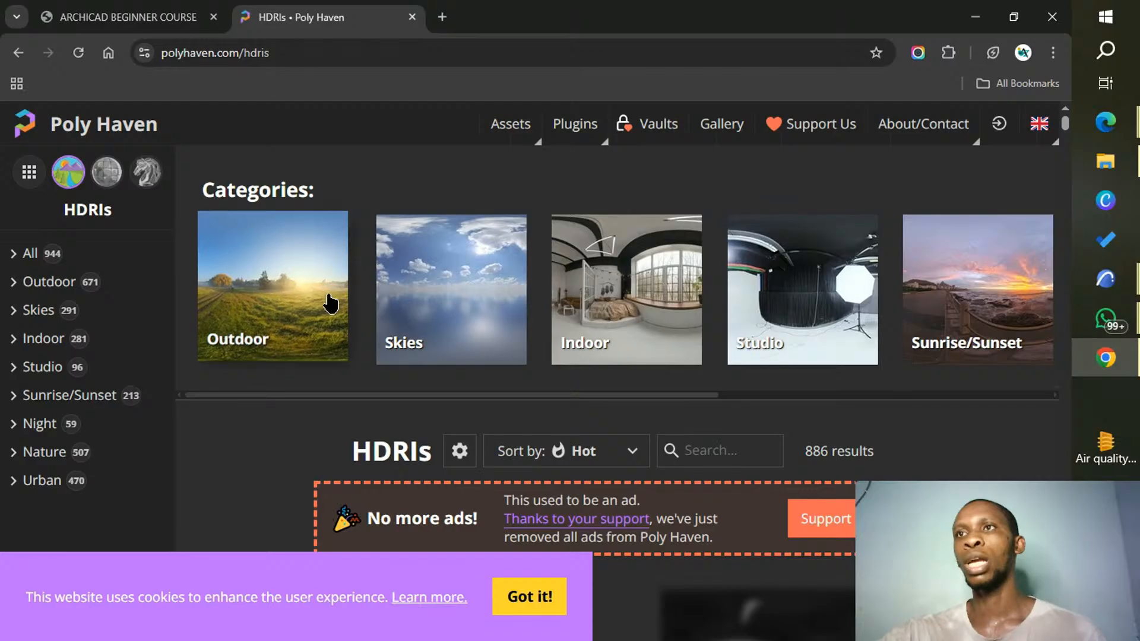
Browse the HDRIs, open Modern Evening Street, and download it as a 4K EXR file.
{"action": "mouse_move", "coordinate": [1105, 122]}
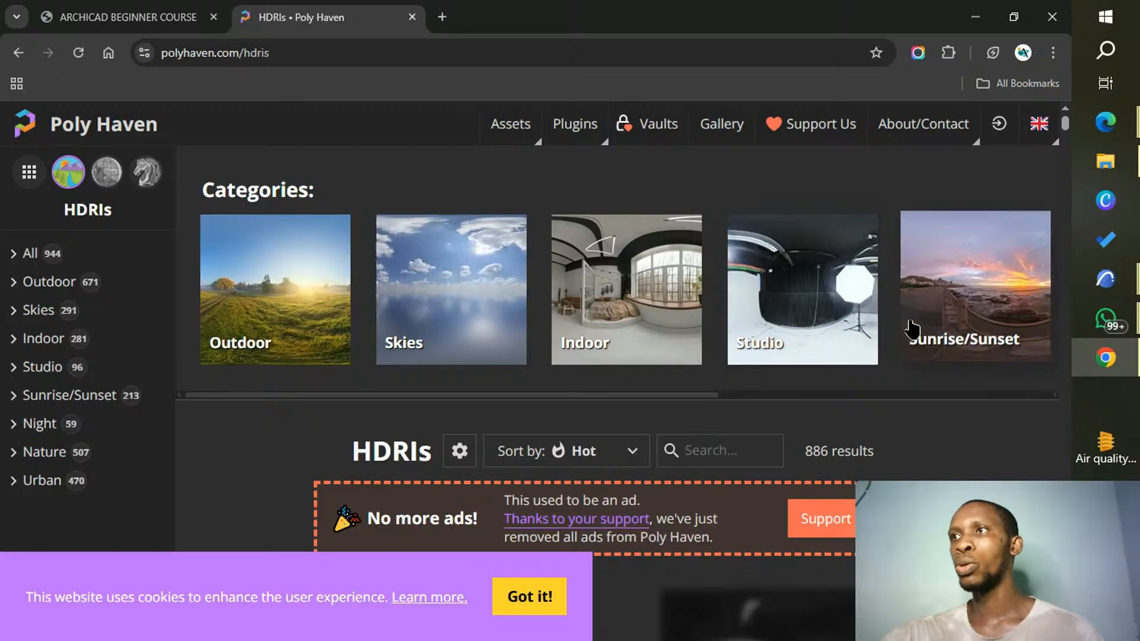
{"action": "scroll", "coordinate": [912, 329], "scroll_direction": "down", "scroll_amount": 1}
{"action": "scroll", "coordinate": [554, 469], "scroll_direction": "down", "scroll_amount": 12}
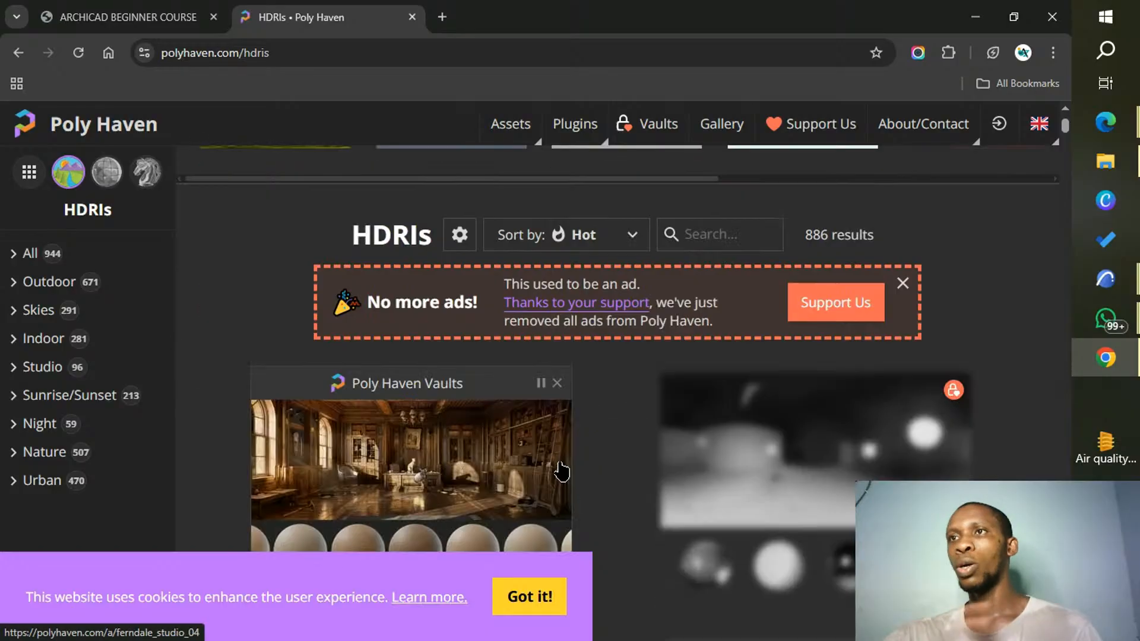
{"action": "scroll", "coordinate": [567, 435], "scroll_direction": "down", "scroll_amount": 5}
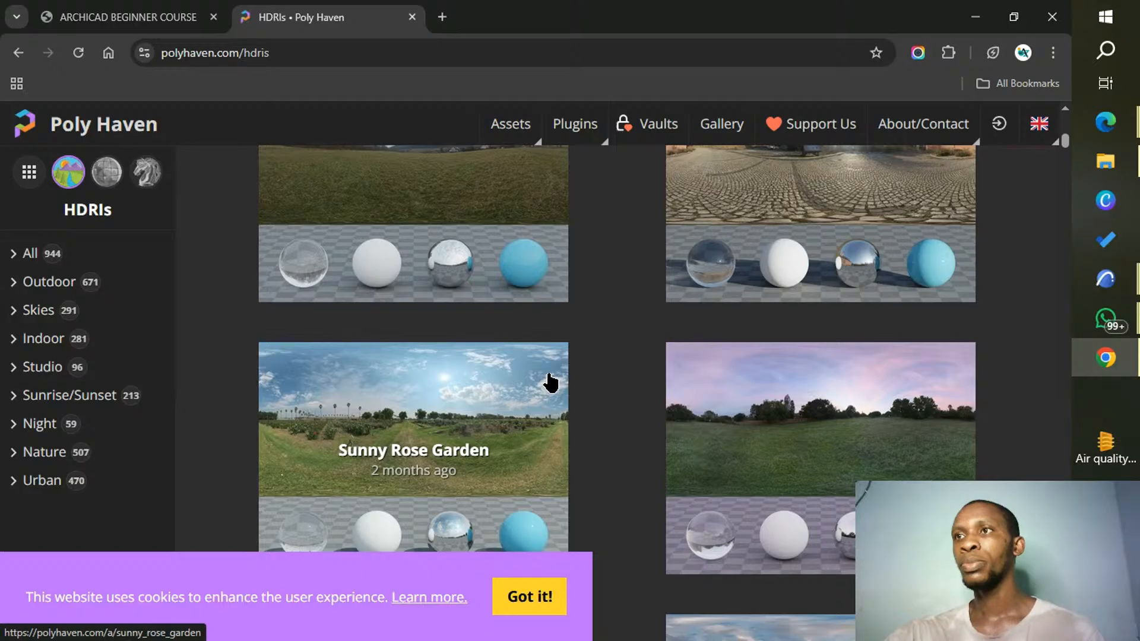
{"action": "scroll", "coordinate": [552, 416], "scroll_direction": "down", "scroll_amount": 5}
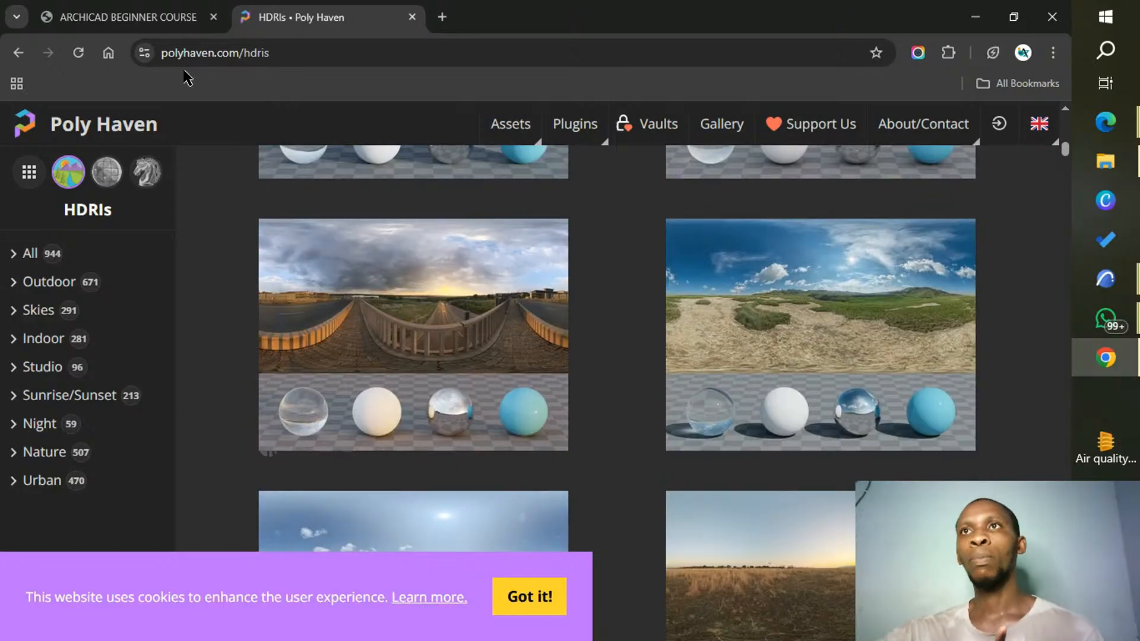
{"action": "scroll", "coordinate": [591, 376], "scroll_direction": "down", "scroll_amount": 5}
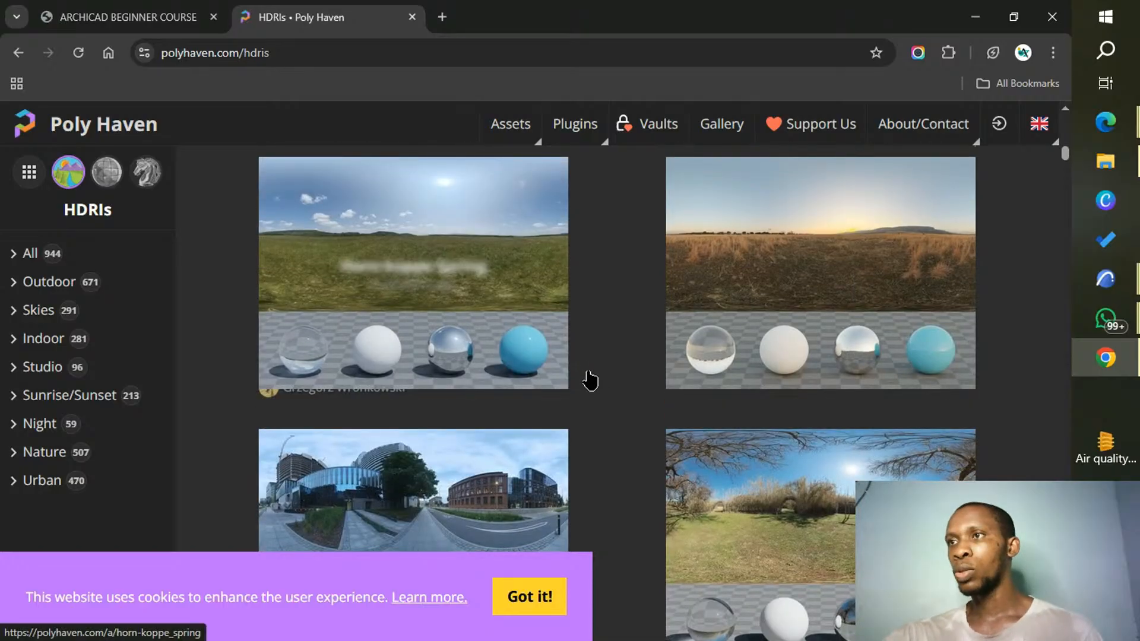
{"action": "scroll", "coordinate": [590, 377], "scroll_direction": "down", "scroll_amount": 3}
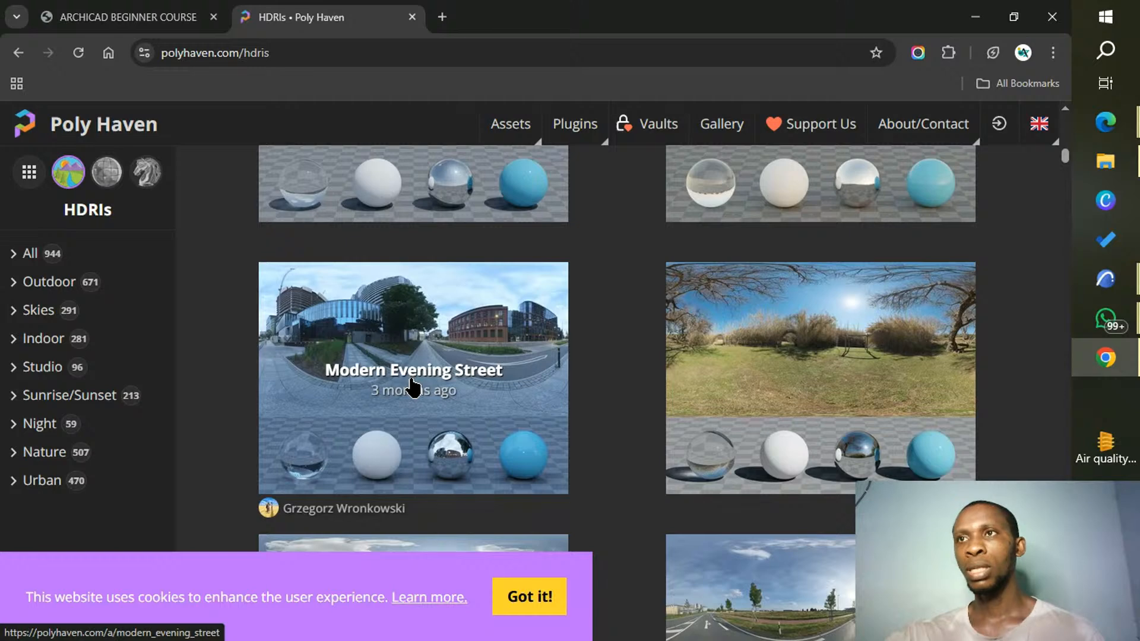
{"action": "right_click", "coordinate": [414, 389]}
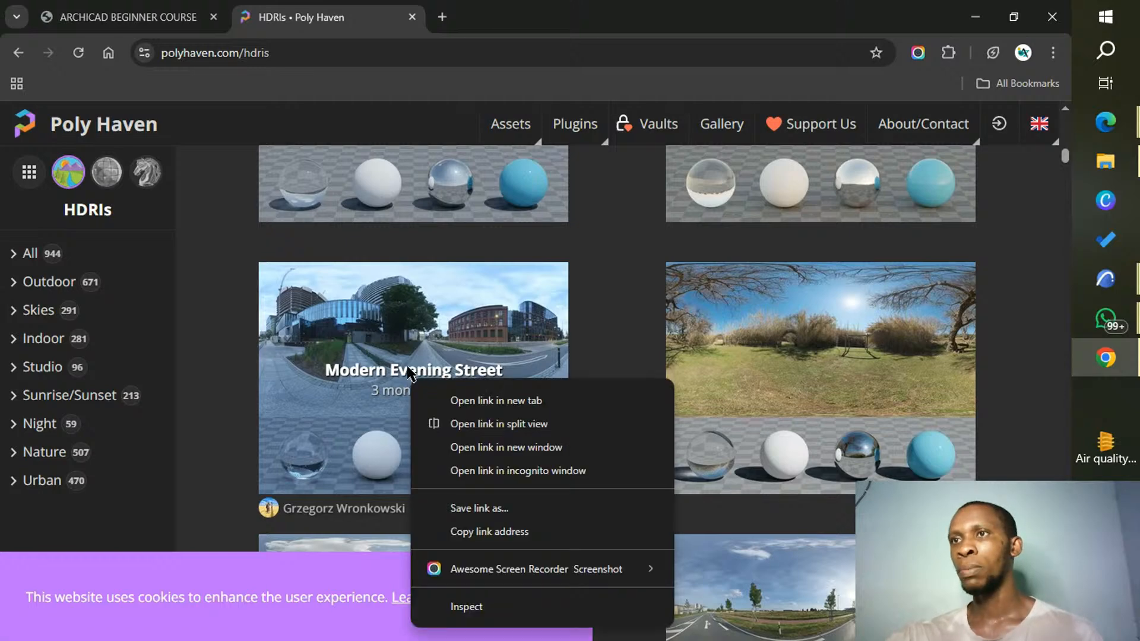
{"action": "left_click", "coordinate": [404, 368]}
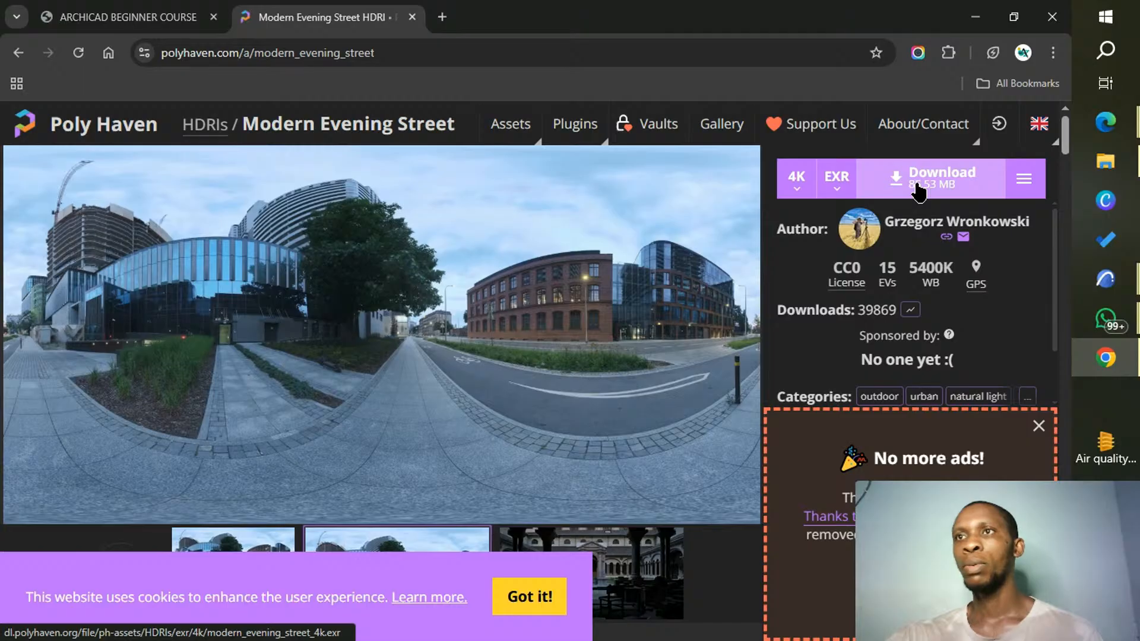
{"action": "left_click", "coordinate": [912, 189]}
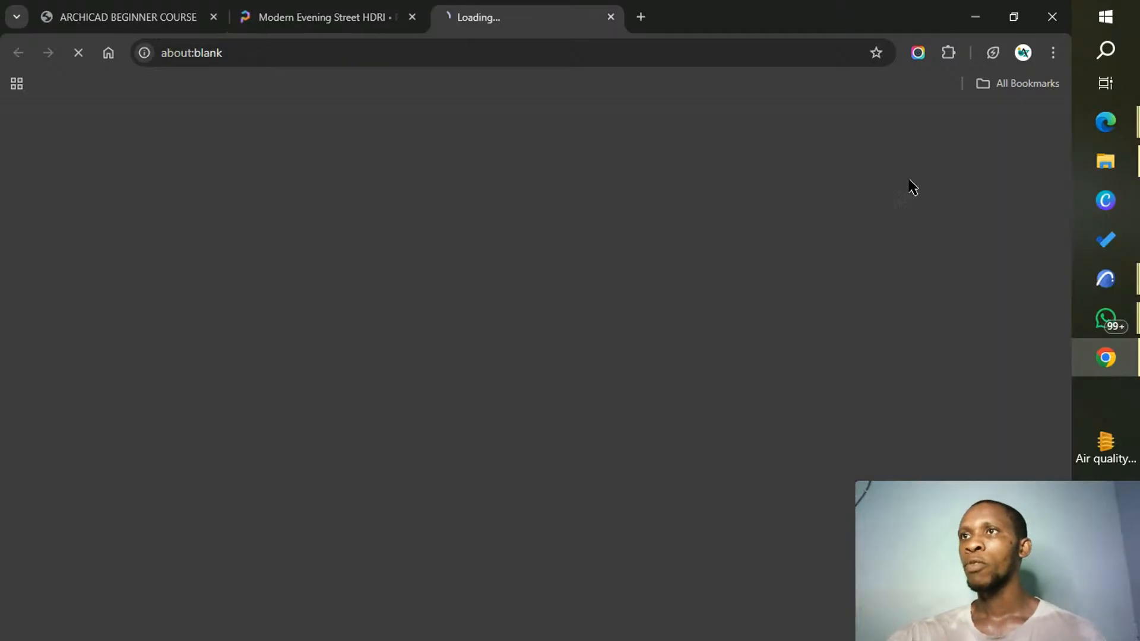